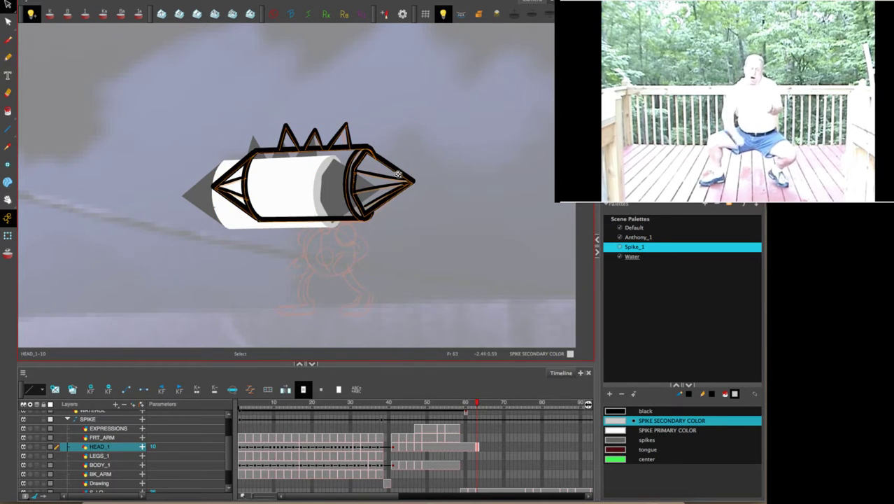
Delete the leftover colour fills from the HEAD_1 drawing at frame 63, keeping only its black outline.
left_click(485, 119)
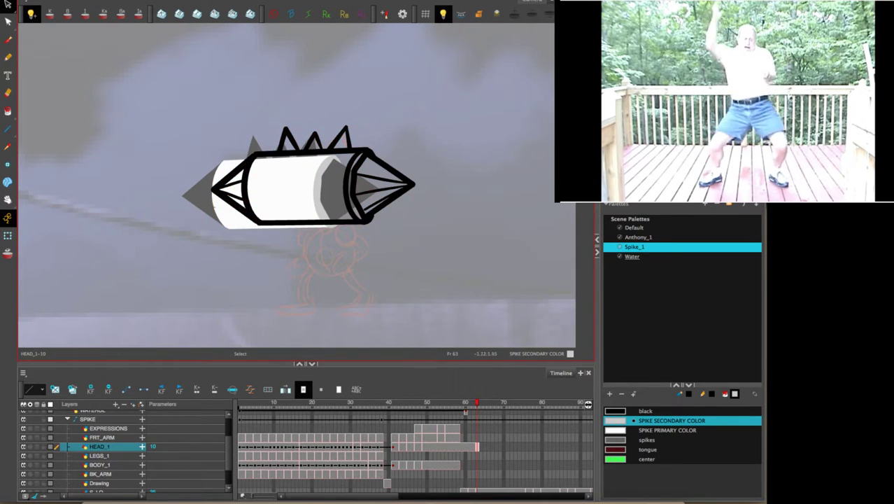
key("l")
mouse_move(409, 74)
left_mouse_down()
mouse_move(459, 235)
mouse_move(476, 168)
left_mouse_up()
key("Delete")
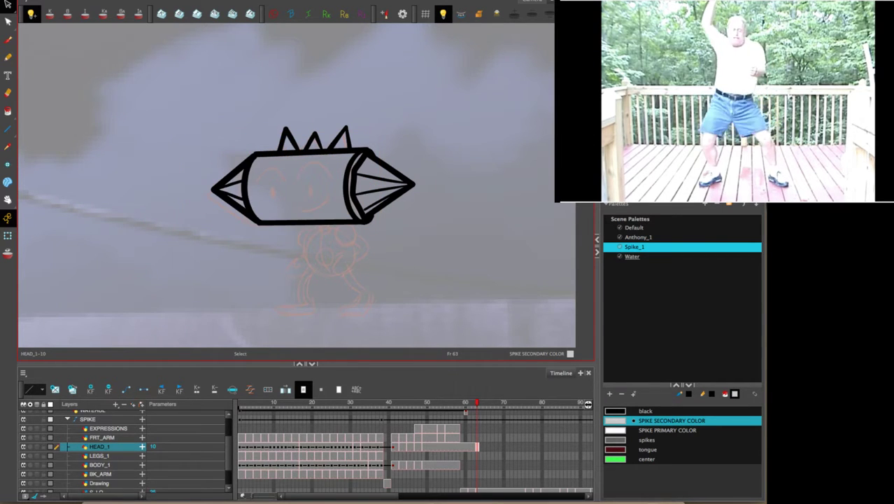
Select the three spikes on top of the head and squash them slightly, skewing their tips to match the rough sketch.
key("space")
mouse_move(445, 134)
left_mouse_down()
mouse_move(477, 126)
mouse_move(439, 199)
left_mouse_up()
key("2")
key("space")
mouse_move(408, 79)
left_mouse_down()
mouse_move(464, 142)
mouse_move(469, 94)
left_mouse_up()
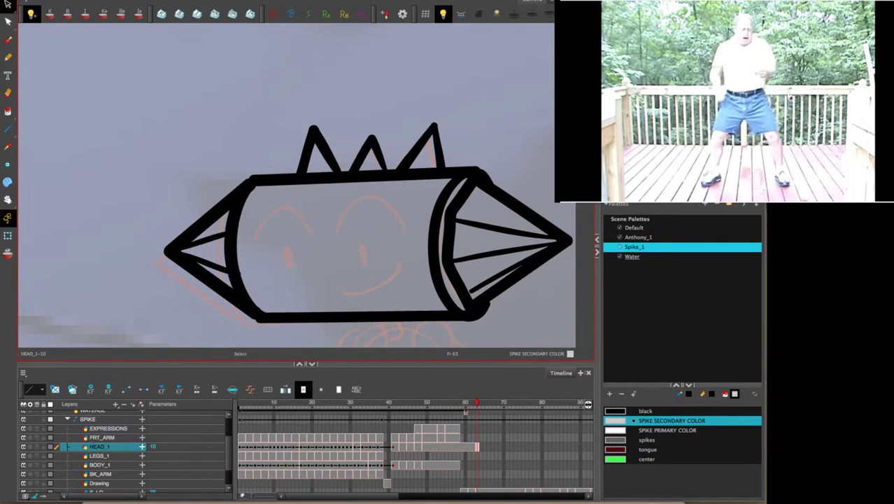
left_click_drag(368, 82, 541, 93)
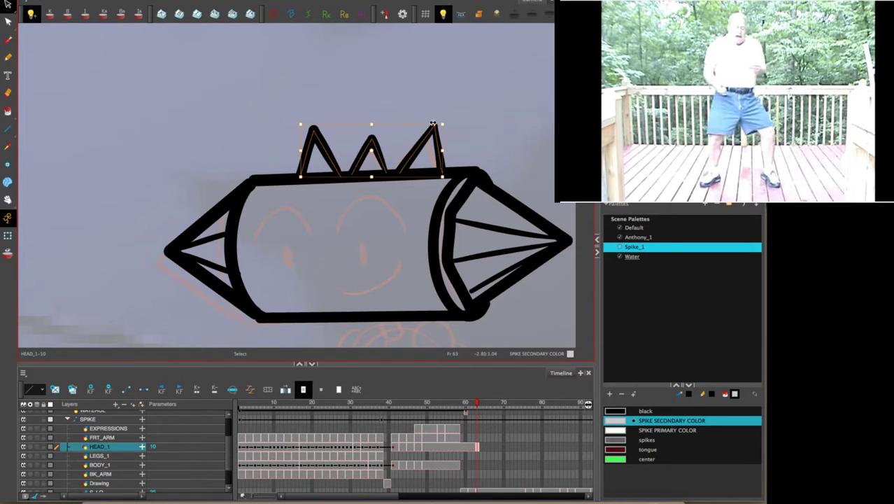
left_click_drag(372, 125, 379, 127)
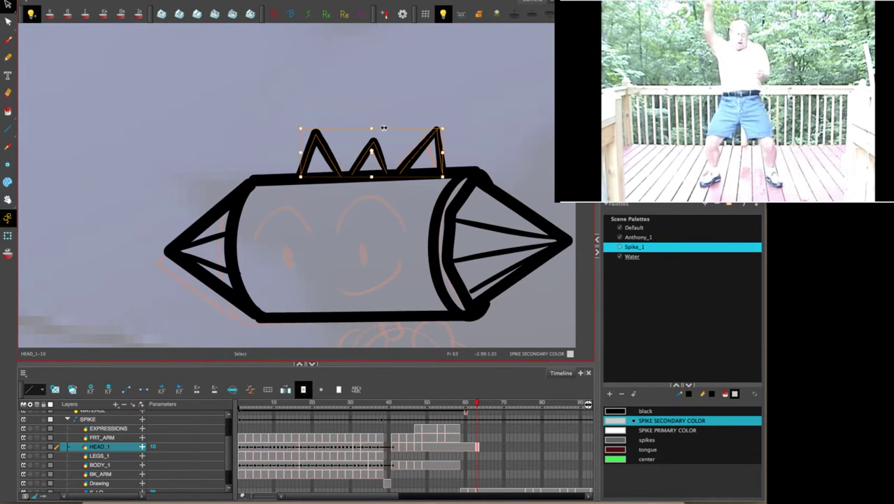
left_click(472, 123)
key(".")
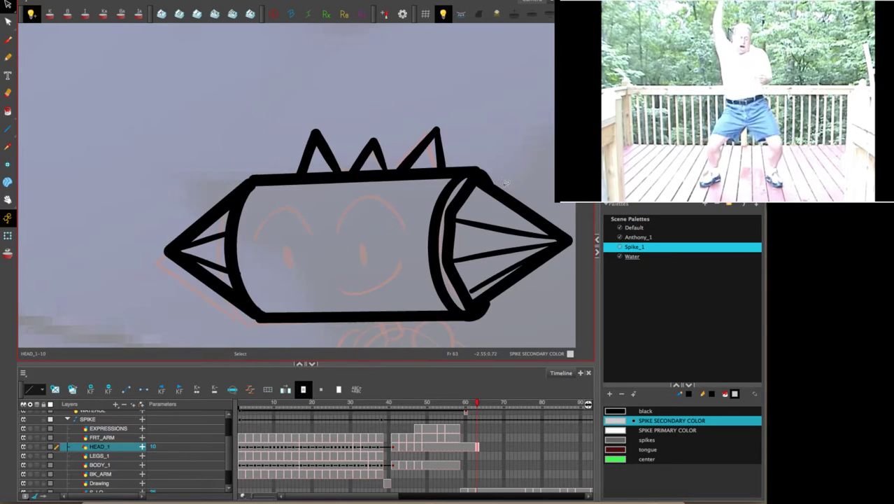
Adjust the detail lines inside the head's right cone, extending the lowest line out to the cone's rim.
key(".")
mouse_move(507, 227)
left_mouse_down()
mouse_move(450, 170)
mouse_move(425, 189)
mouse_move(437, 218)
left_mouse_up()
left_click_drag(395, 184, 394, 170)
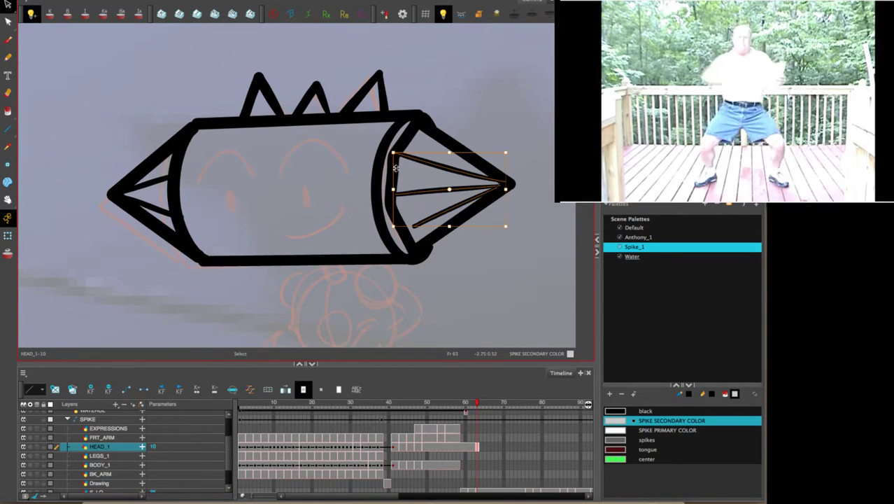
left_click(420, 210)
left_click(418, 225)
left_click_drag(415, 227, 410, 234)
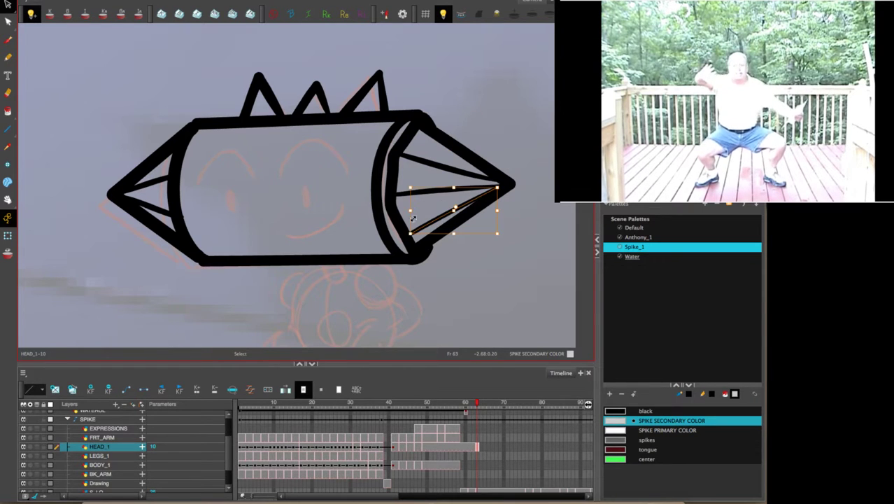
left_click(404, 161)
left_click_drag(287, 187, 378, 191)
left_click_drag(256, 220, 268, 175)
left_click(481, 80)
Reshape the rightmost top spike by nudging its tip slightly to the left.
key("space")
left_click_drag(481, 79, 361, 128)
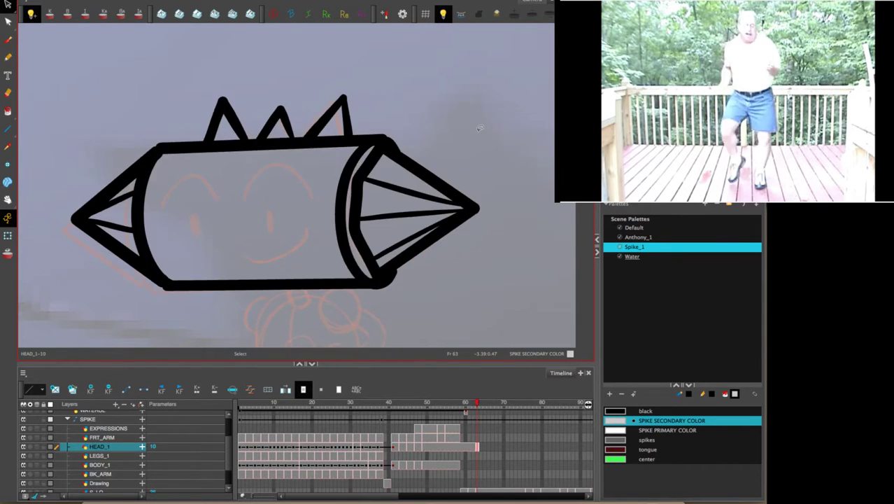
left_click_drag(443, 140, 518, 132)
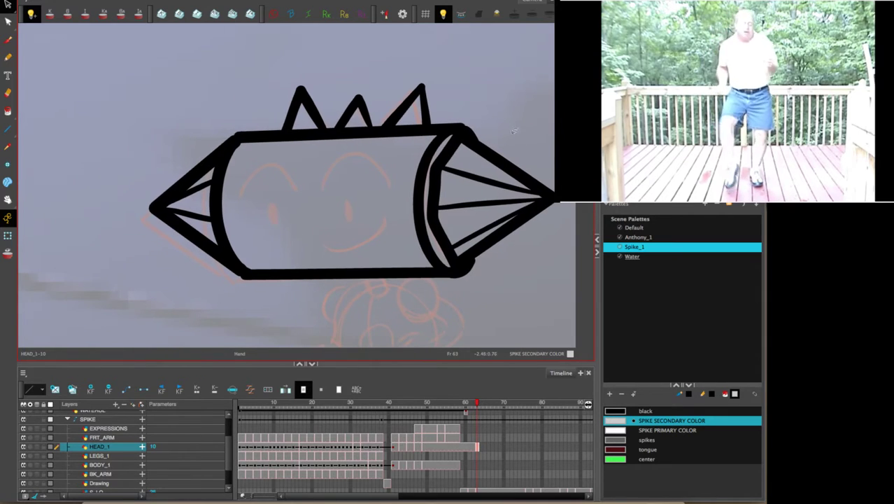
left_click(422, 110)
mouse_move(457, 74)
left_mouse_down()
mouse_move(402, 88)
mouse_move(418, 89)
mouse_move(413, 83)
left_mouse_up()
left_click(458, 63)
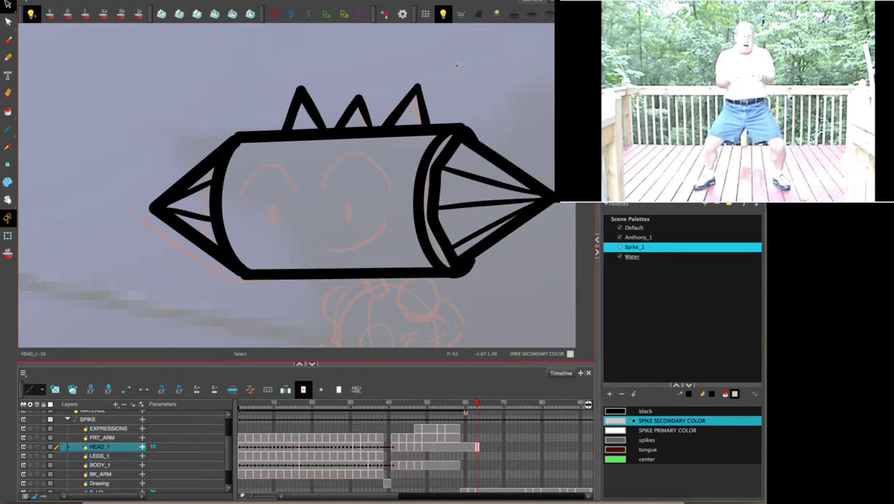
Extend the BODY_1 exposure to frame 63 and duplicate the drawing there.
scroll(451, 168, "down", 5)
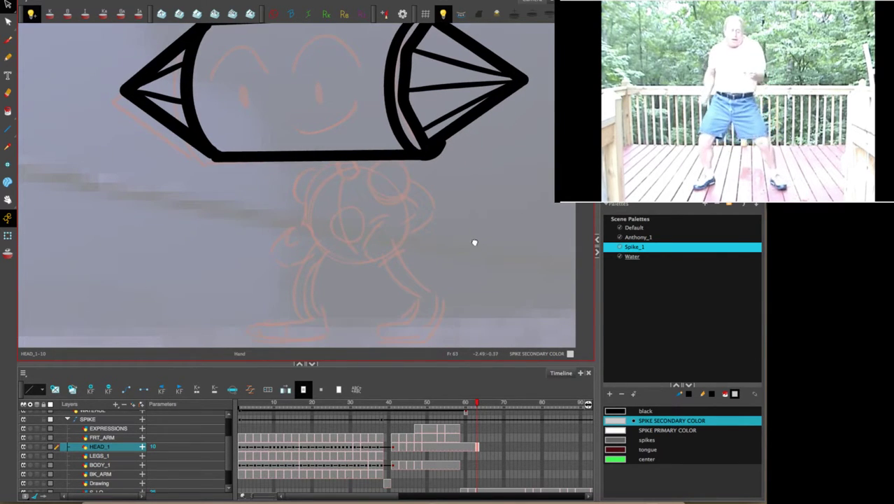
left_click(477, 438)
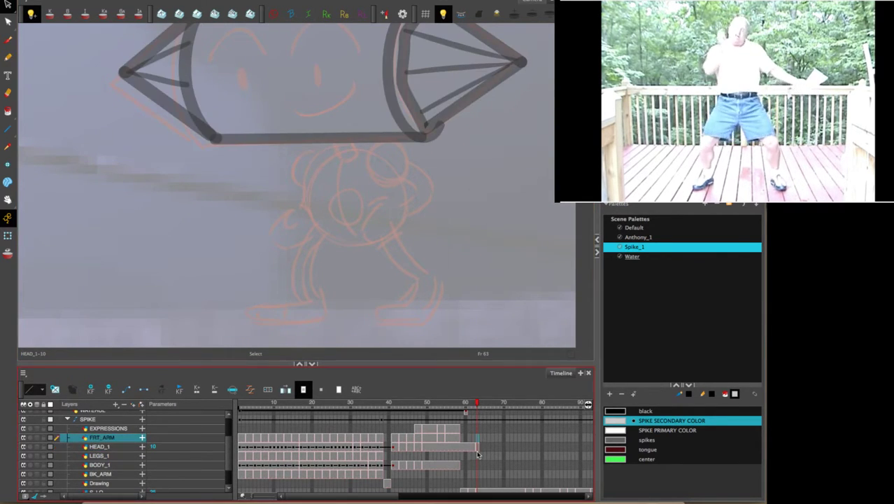
left_click(478, 447)
left_click(480, 465)
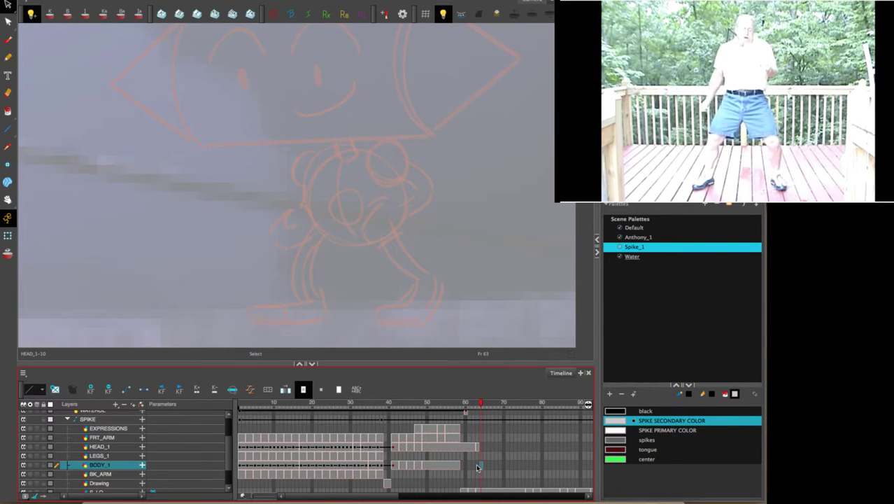
left_click(478, 466)
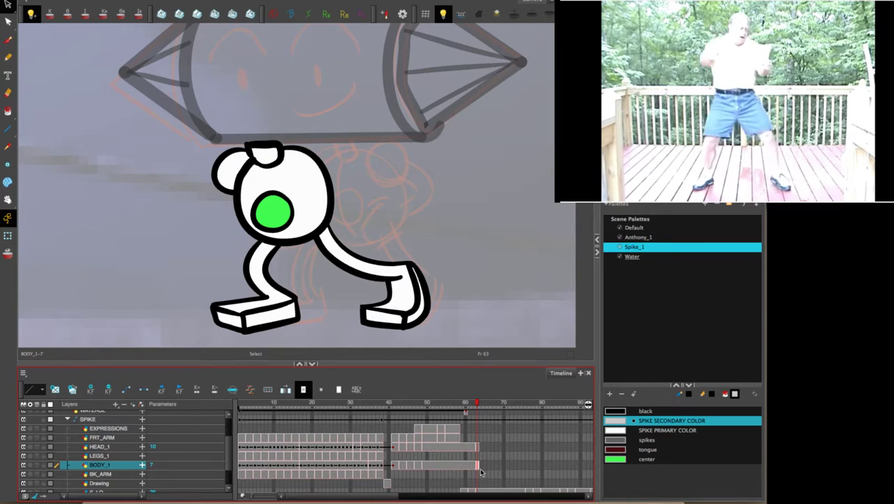
left_click(73, 390)
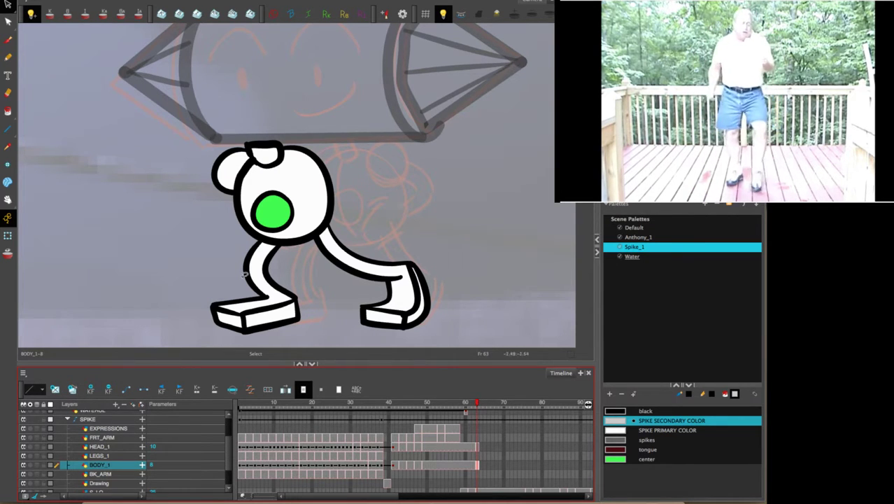
Clear the duplicated BODY_1 drawing at frame 63 by deleting its outlines and its colour fills.
mouse_move(400, 164)
left_mouse_down()
mouse_move(205, 288)
mouse_move(550, 180)
left_mouse_up()
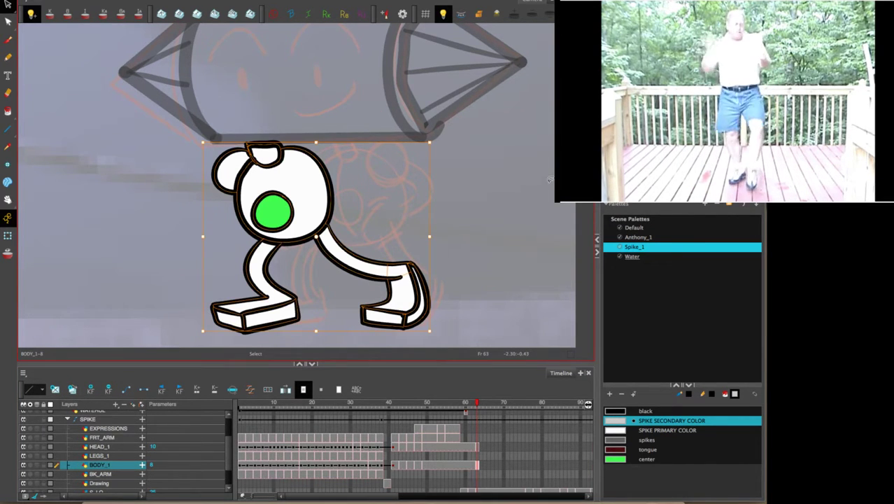
key("Delete")
key("k")
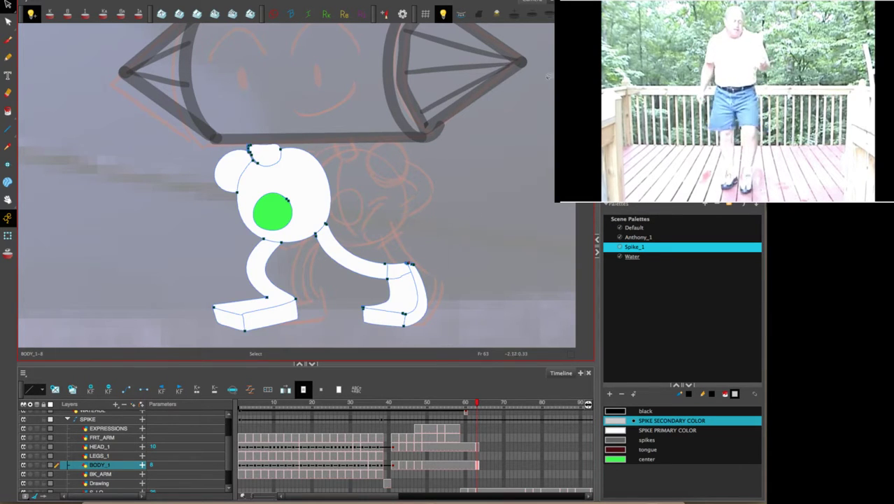
mouse_move(331, 88)
left_mouse_down()
mouse_move(188, 290)
mouse_move(473, 230)
left_mouse_up()
key("Delete")
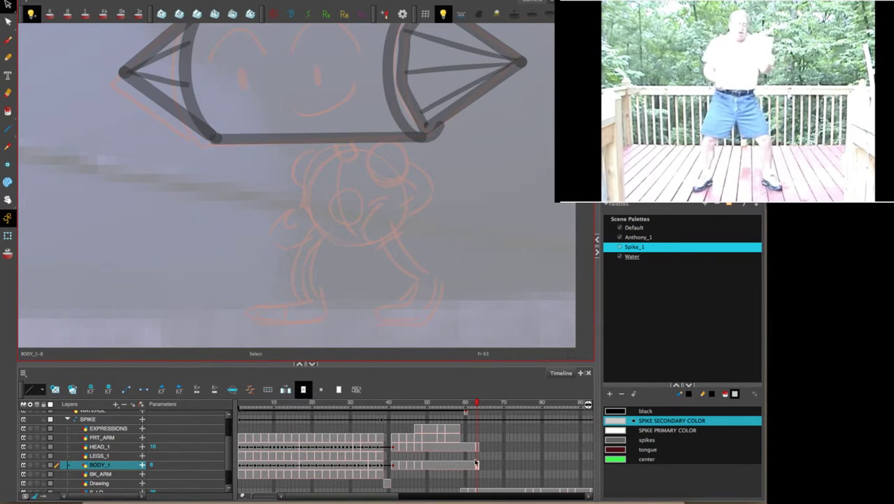
Delete the held exposures on frames 59 to 62 of the HEAD_1 and BODY_1 layers.
left_click(462, 446)
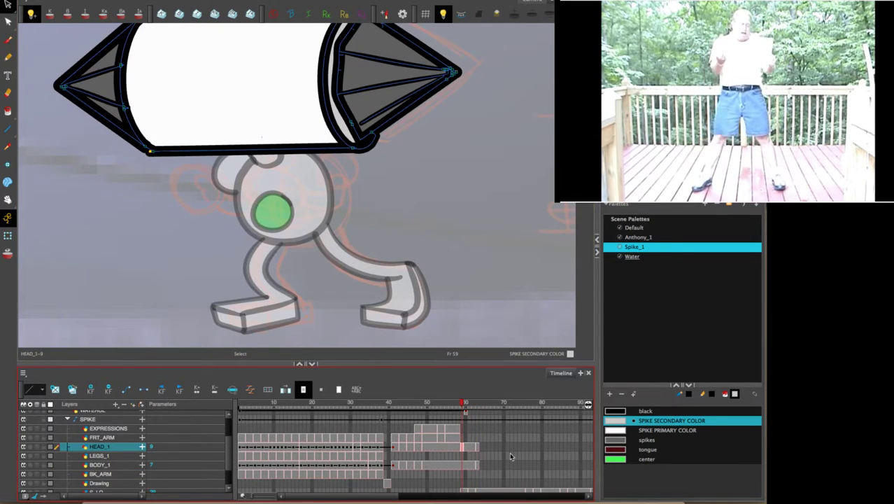
left_click(467, 448)
left_click_drag(463, 448, 473, 449)
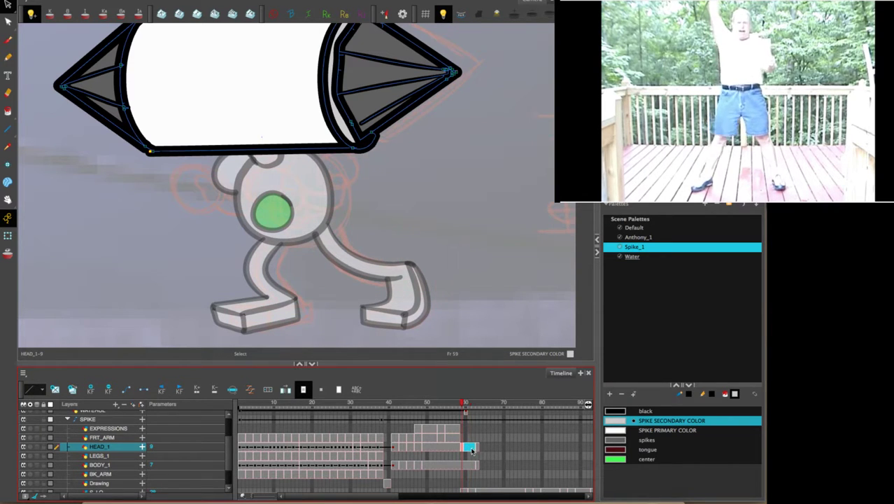
key("Delete")
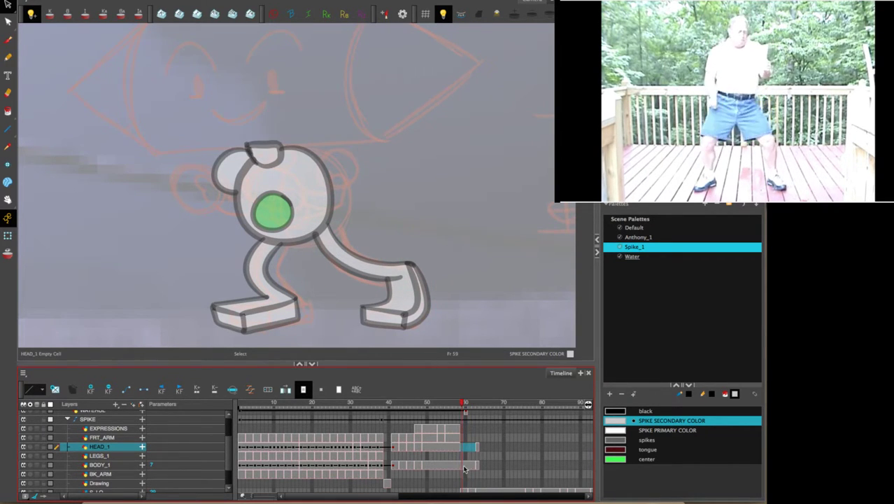
left_click(466, 466)
left_click_drag(467, 466, 475, 466)
key("Delete")
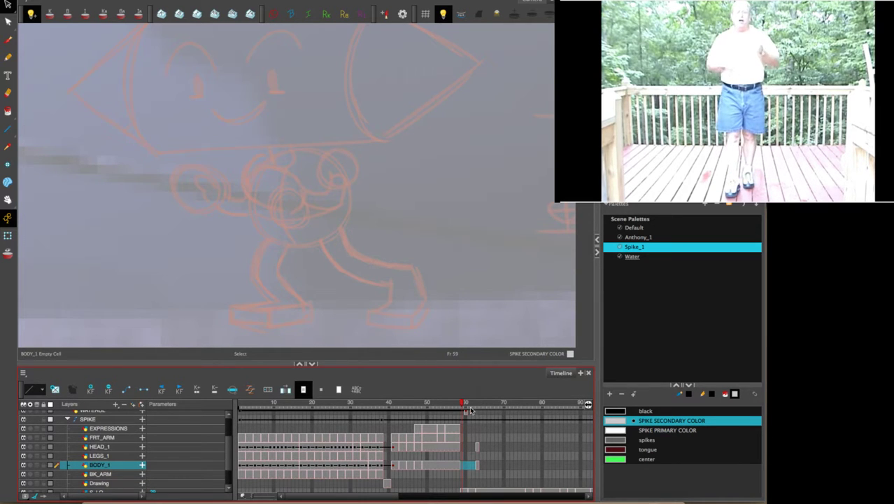
Return to frame 63, activate the Pencil tool and create an empty drawing on the EXPRESSIONS layer.
left_click_drag(471, 411, 478, 411)
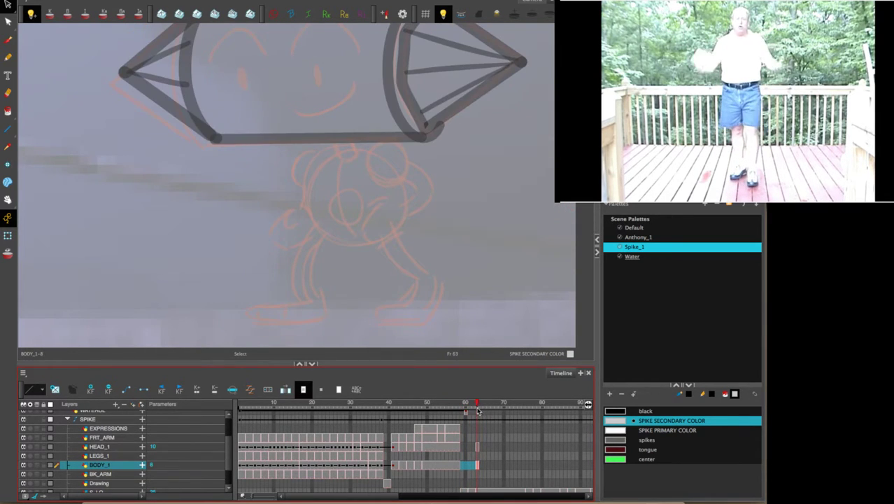
left_click(478, 446)
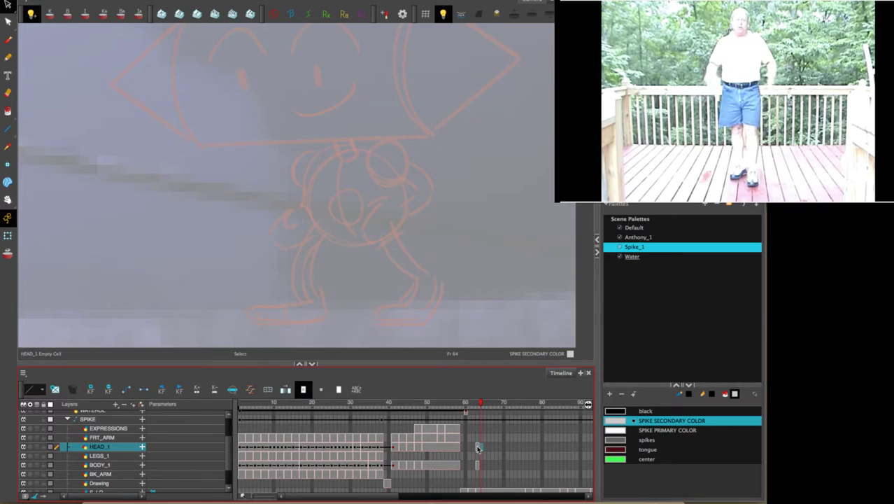
left_click(476, 447)
scroll(459, 270, "up", 5)
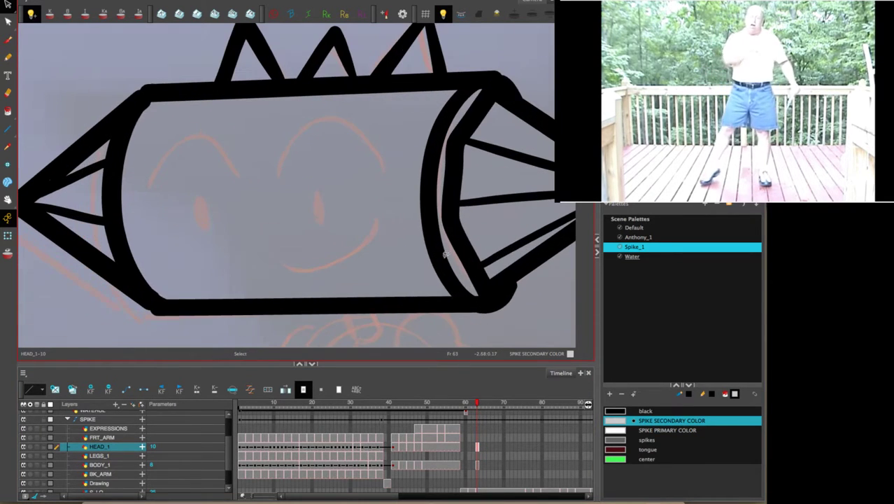
scroll(454, 156, "up", 1)
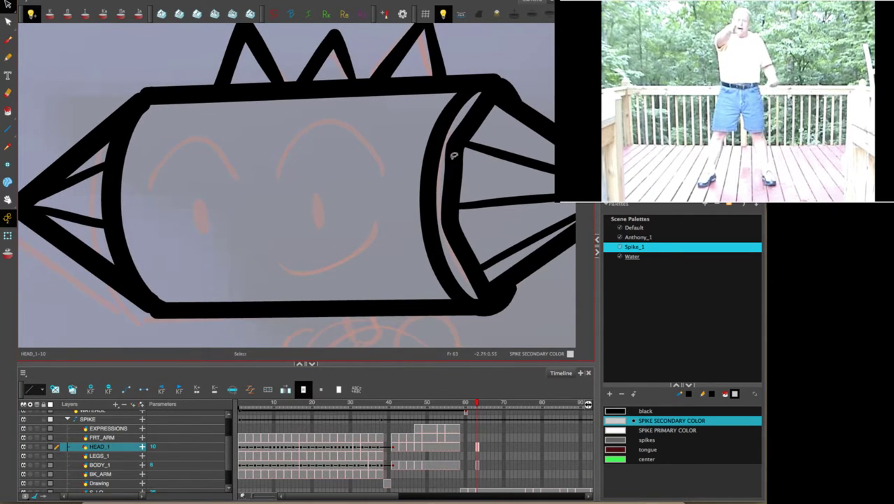
key("alt+/")
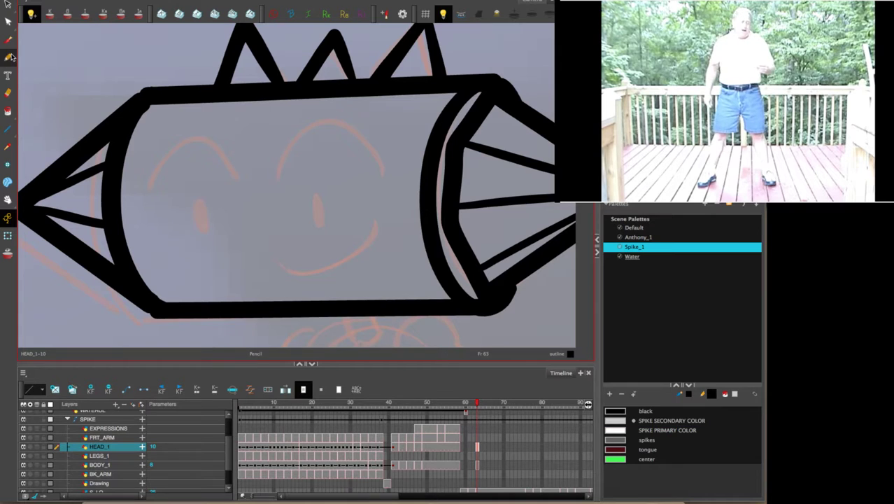
left_click(478, 428)
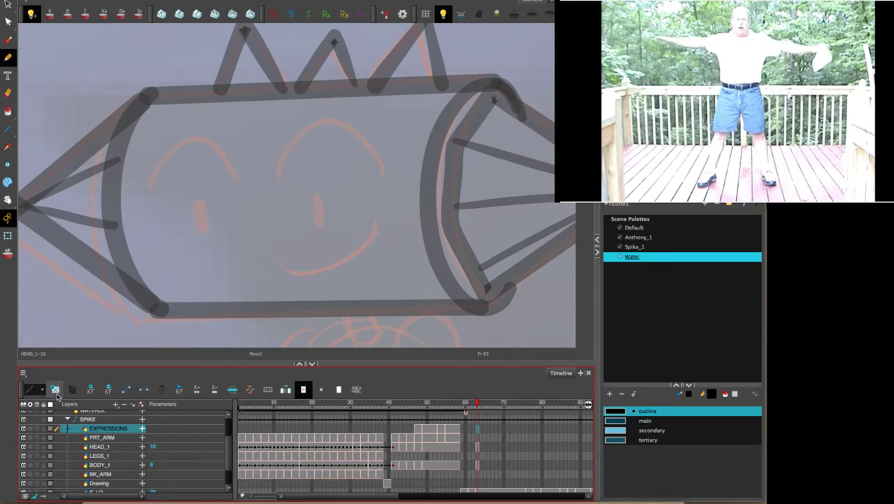
Draw the two arched brow lines over the rough sketch in the outline colour, redoing the right one.
mouse_move(279, 183)
left_mouse_down()
mouse_move(306, 135)
mouse_move(397, 178)
left_mouse_up()
key("ctrl+z")
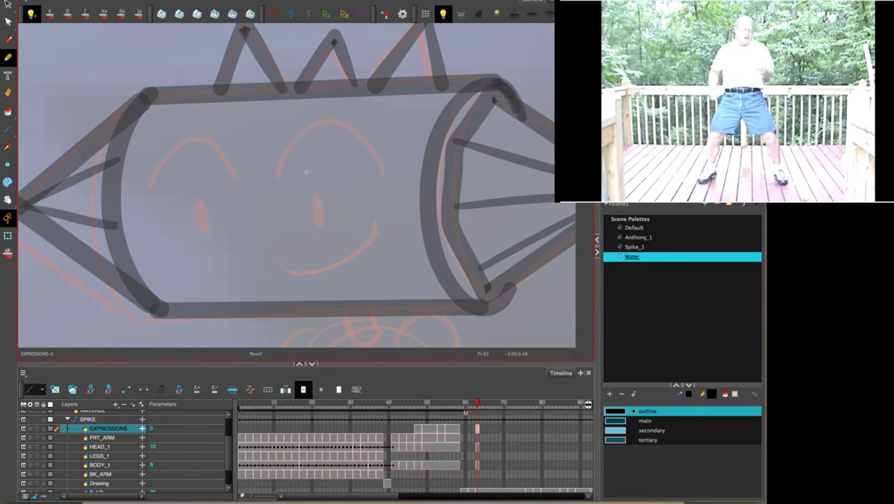
mouse_move(277, 179)
left_mouse_down()
mouse_move(310, 125)
mouse_move(341, 117)
mouse_move(366, 136)
mouse_move(384, 178)
left_mouse_up()
mouse_move(237, 179)
left_mouse_down()
mouse_move(225, 153)
mouse_move(188, 133)
mouse_move(149, 199)
left_mouse_up()
Draw the curved smile and the two filled oval pupils over the rough sketch.
mouse_move(377, 221)
left_mouse_down()
mouse_move(343, 261)
mouse_move(281, 264)
left_mouse_up()
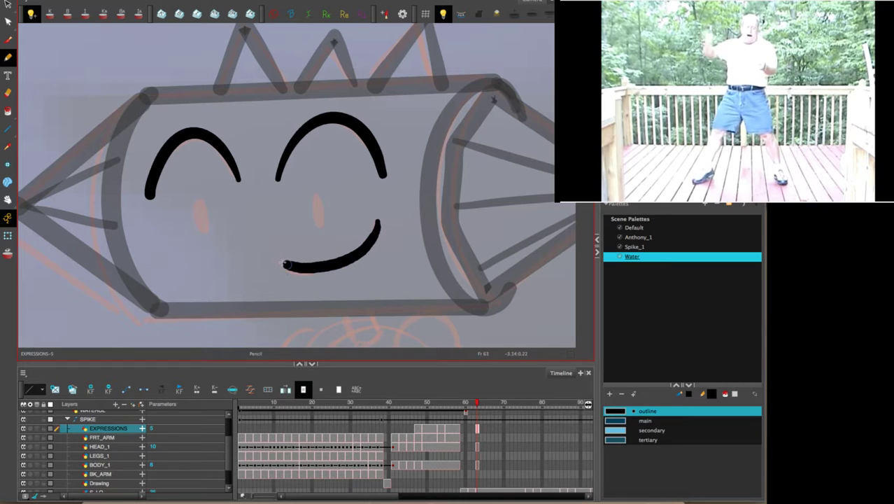
mouse_move(317, 224)
left_mouse_down()
mouse_move(309, 204)
mouse_move(318, 212)
left_mouse_up()
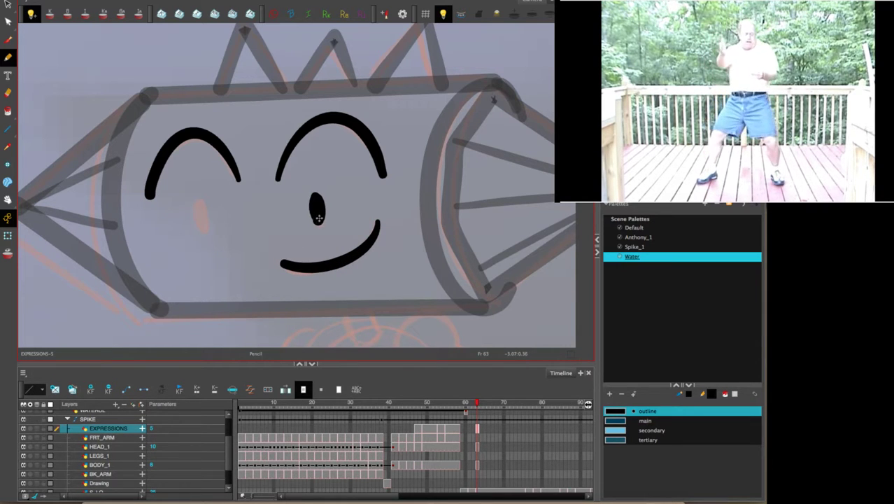
mouse_move(203, 231)
left_mouse_down()
mouse_move(190, 210)
mouse_move(201, 223)
left_mouse_up()
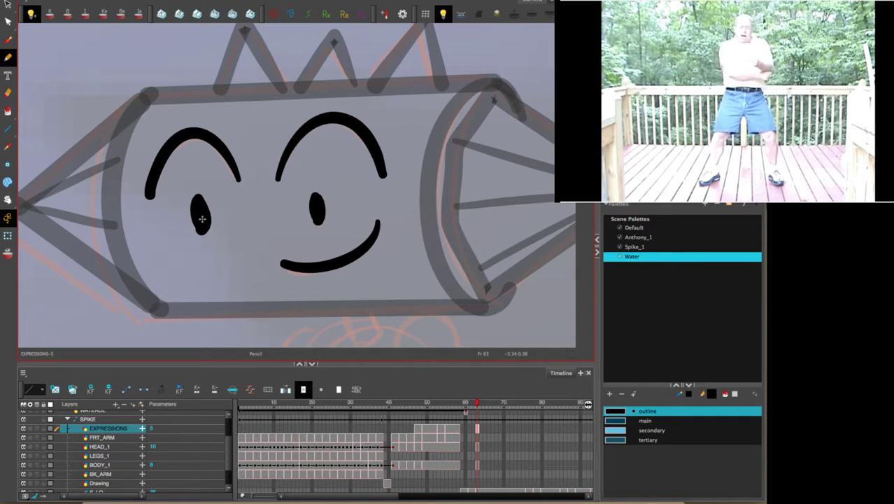
Bring the sketched body into view and compare the BODY_1 cel at frame 63 with the cleaned body at frame 58.
scroll(417, 160, "down", 6)
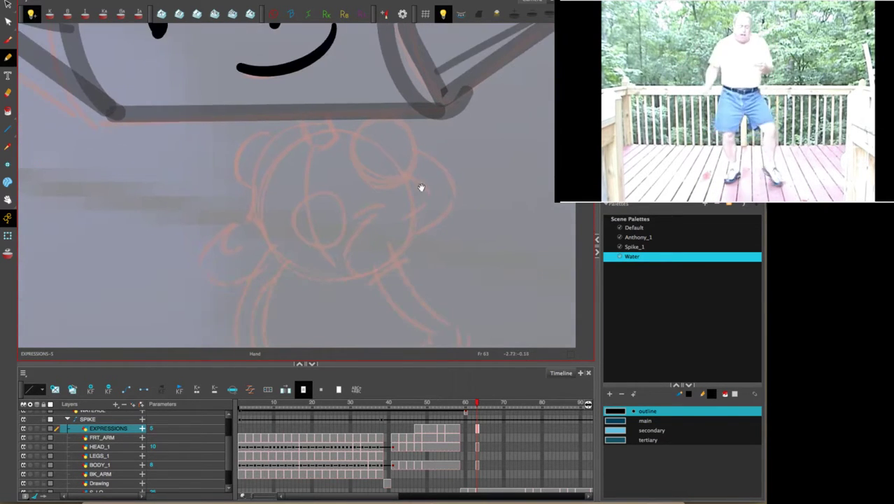
left_click(480, 446)
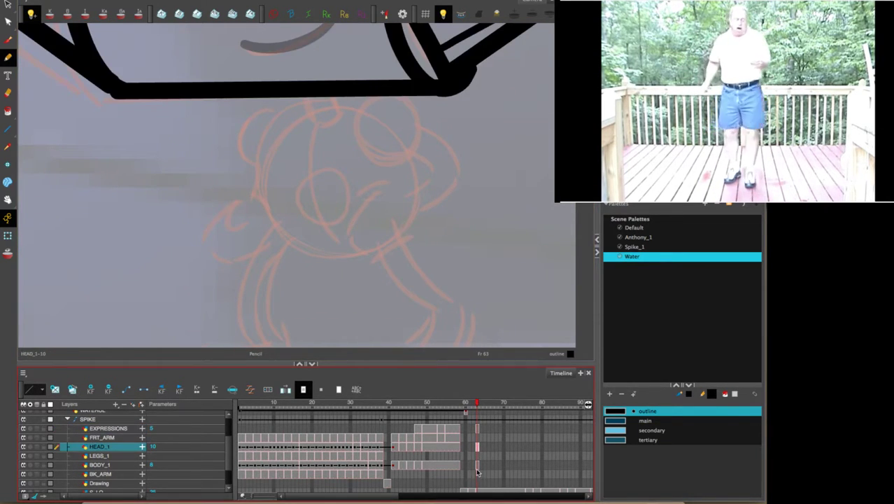
left_click(479, 465)
scroll(457, 251, "down", 2)
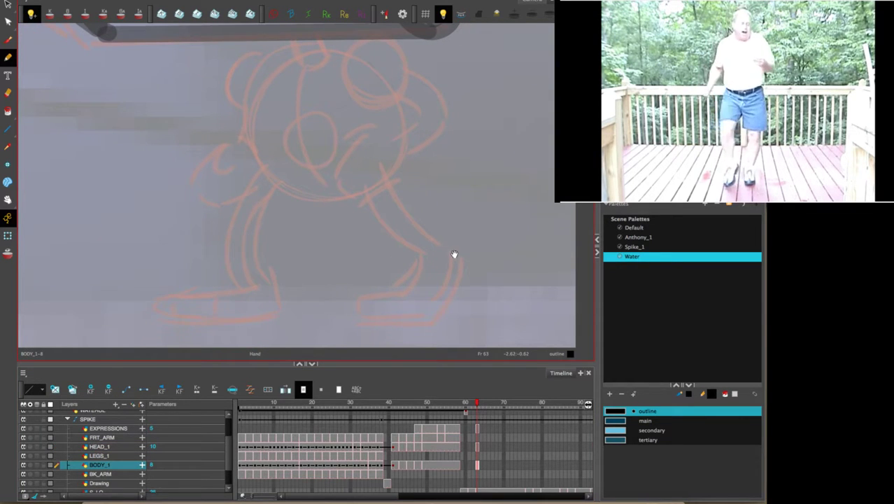
key(".")
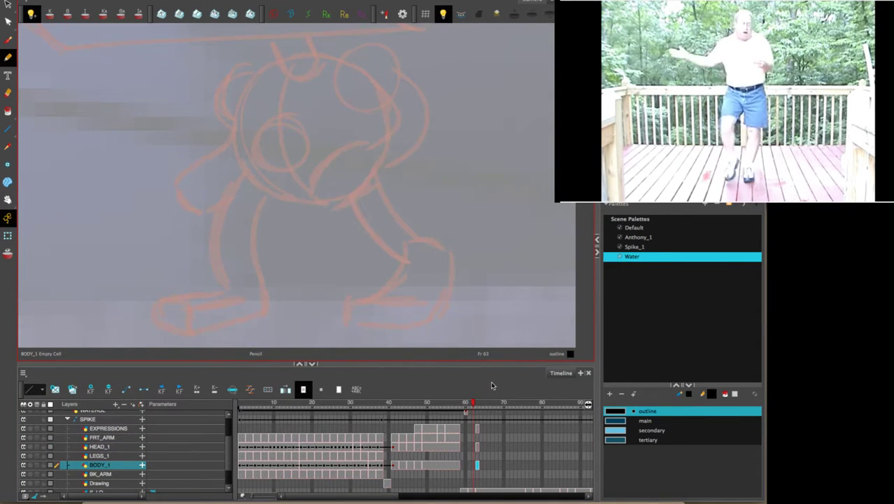
left_click(459, 465)
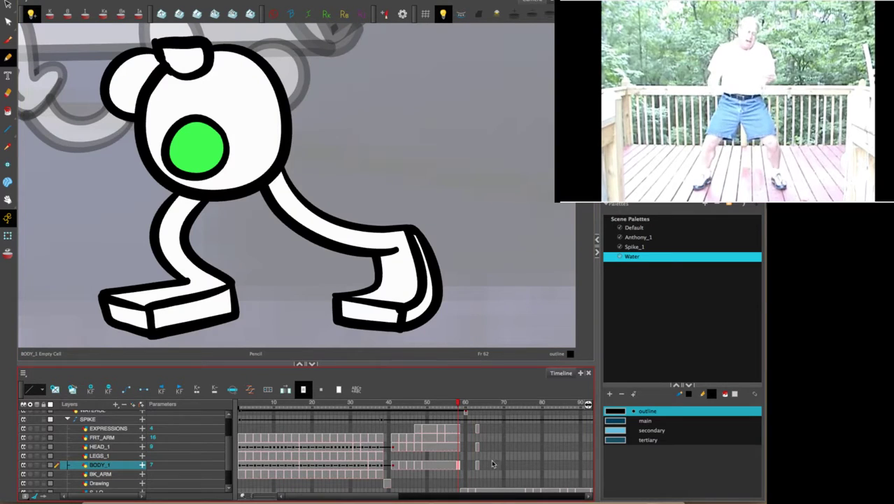
left_click(479, 465)
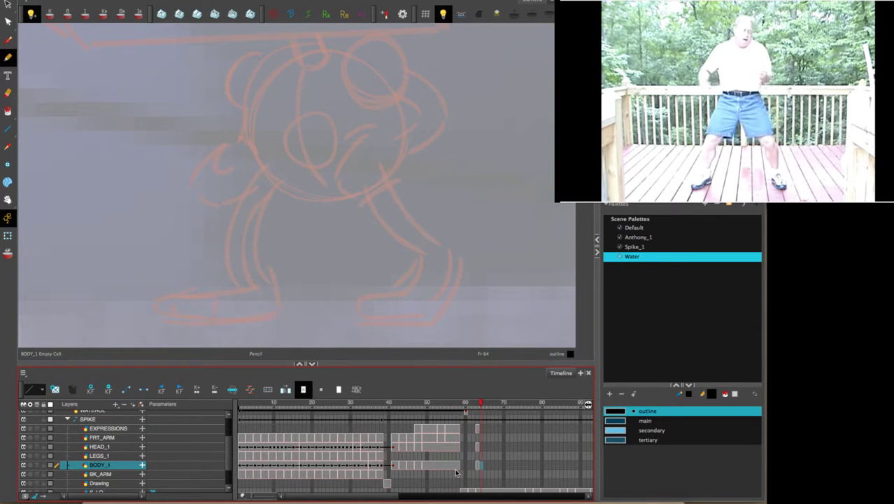
left_click(464, 469)
left_click(477, 463)
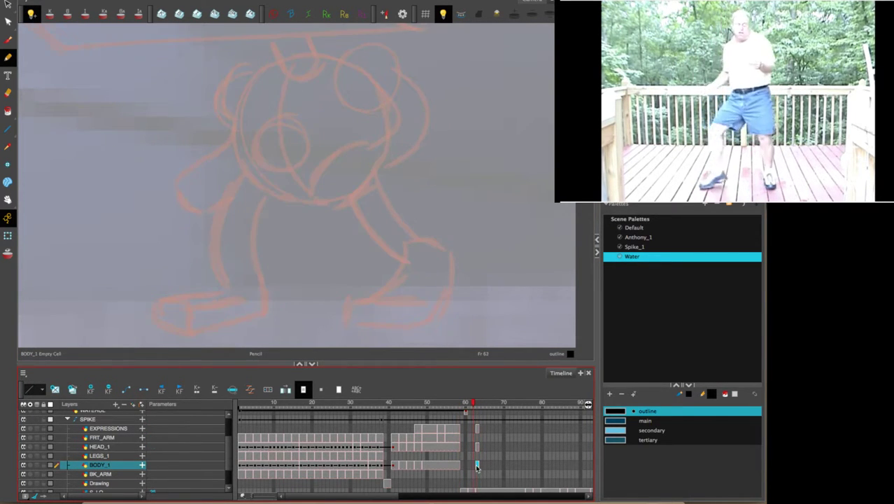
Flip back and forth through the frames around 58 and 63 to study the body's change of pose.
key("comma")
key("comma")
key("comma")
key("comma")
key("comma")
key("comma")
key("comma")
key("comma")
key("comma")
key("comma")
key("period")
key("period")
key("period")
key("period")
key("period")
key("period")
key("period")
key("period")
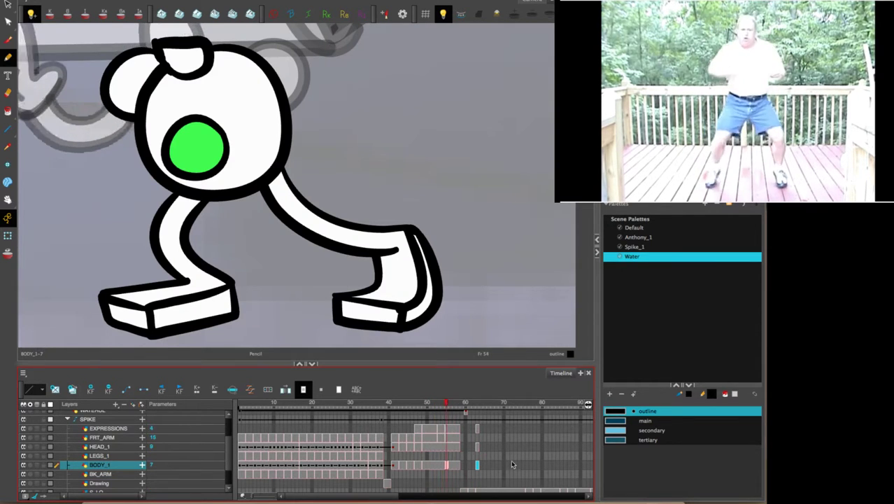
key("period")
key("period")
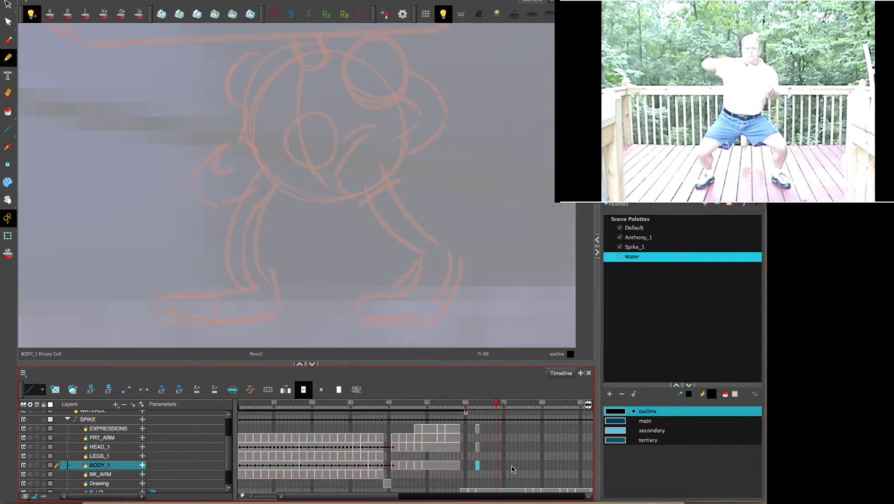
key("comma")
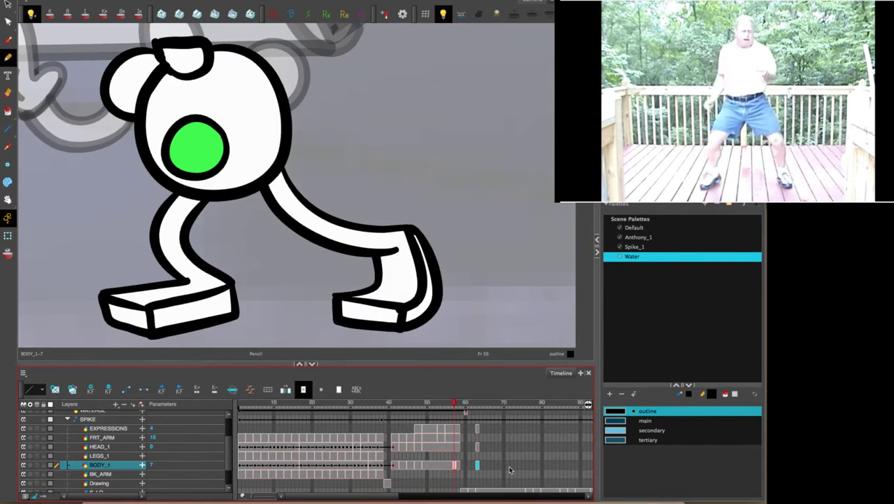
key("period")
key("period")
Compare the EXPRESSIONS, HEAD_1 and BODY_1 cels with the earlier pose, returning to BODY_1 at frame 63.
left_click(477, 428)
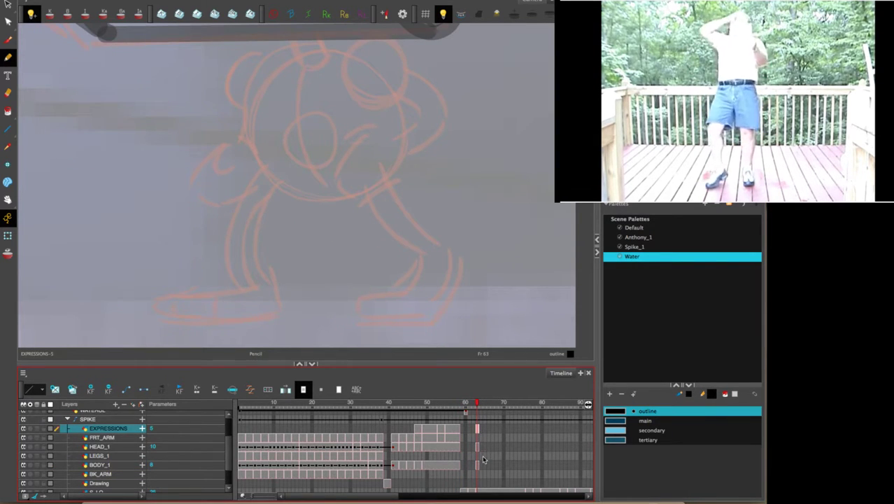
key("comma")
key("comma")
key("comma")
key("comma")
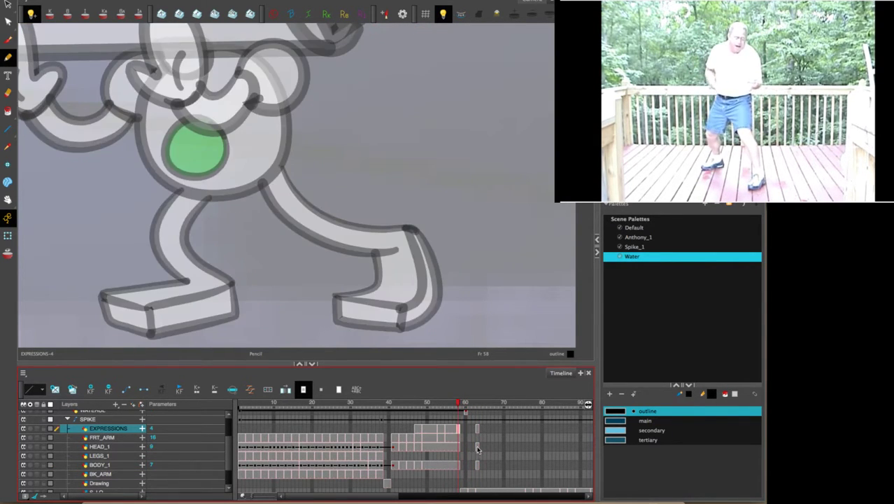
left_click(477, 447)
left_click(478, 465)
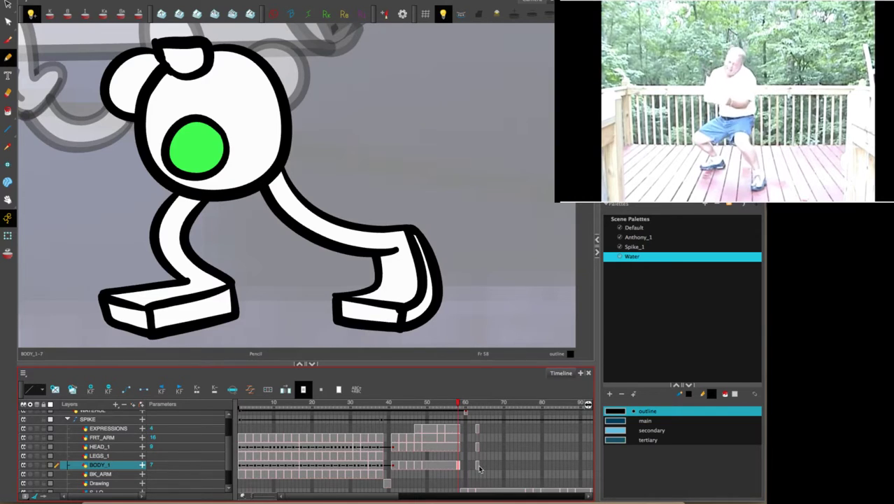
key("comma")
key("comma")
key("comma")
key("comma")
key("comma")
key("comma")
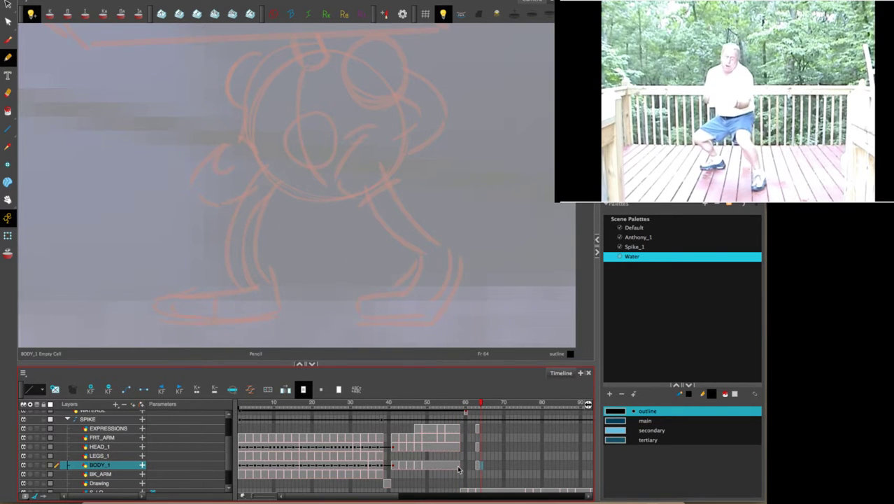
left_click(477, 465)
left_click_drag(336, 324, 404, 329)
mouse_move(336, 324)
left_mouse_down()
mouse_move(338, 299)
mouse_move(415, 300)
mouse_move(402, 330)
mouse_move(392, 328)
mouse_move(414, 330)
mouse_move(417, 300)
left_mouse_up()
key("super+z")
key("ctrl+z")
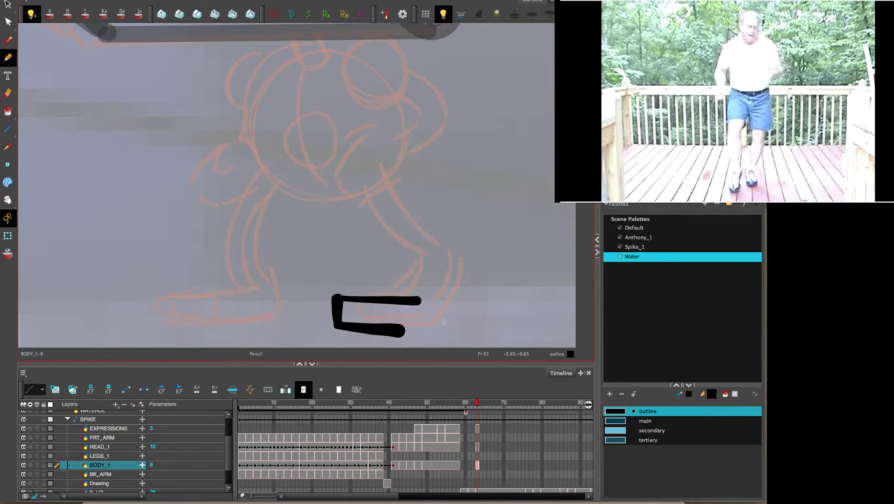
key("ctrl+z")
key("ctrl+z")
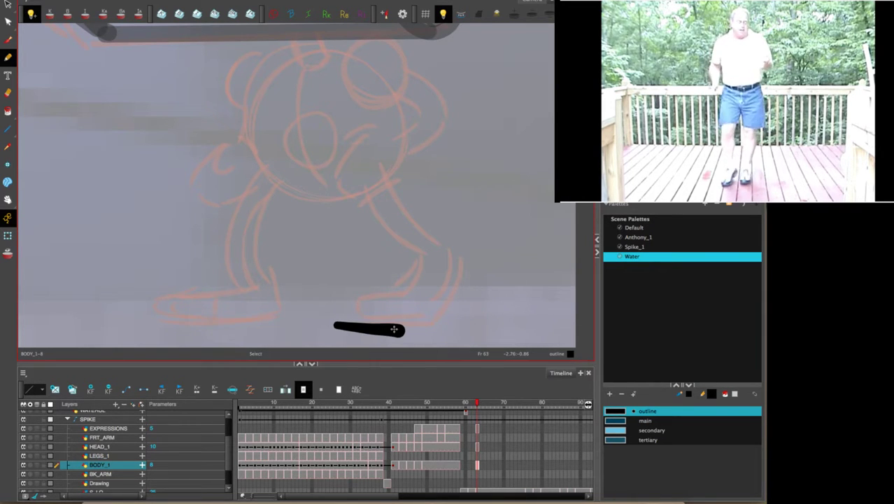
key("ctrl+z")
Draw the rectangular sole front of the right-hand foot on BODY_1 at frame 63, checking it against frame 58.
mouse_move(336, 329)
left_mouse_down()
mouse_move(420, 331)
mouse_move(420, 305)
mouse_move(341, 301)
mouse_move(339, 326)
mouse_move(389, 333)
left_mouse_up()
left_click(459, 465)
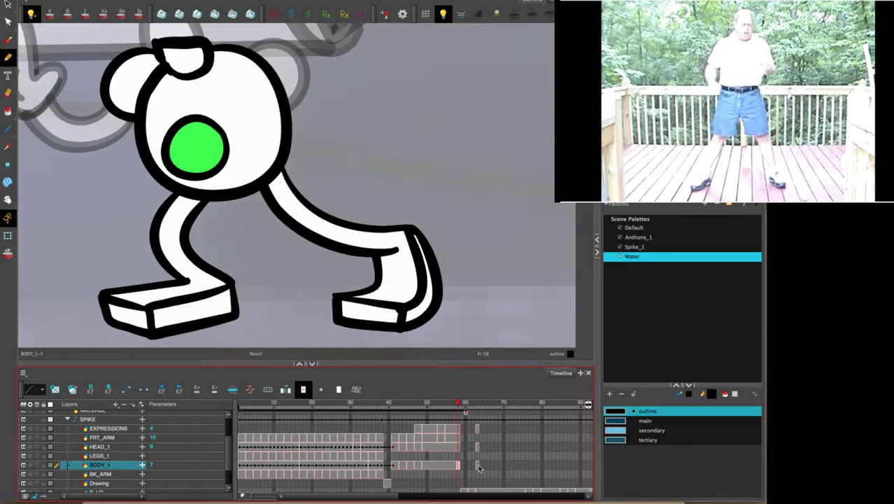
left_click(477, 464)
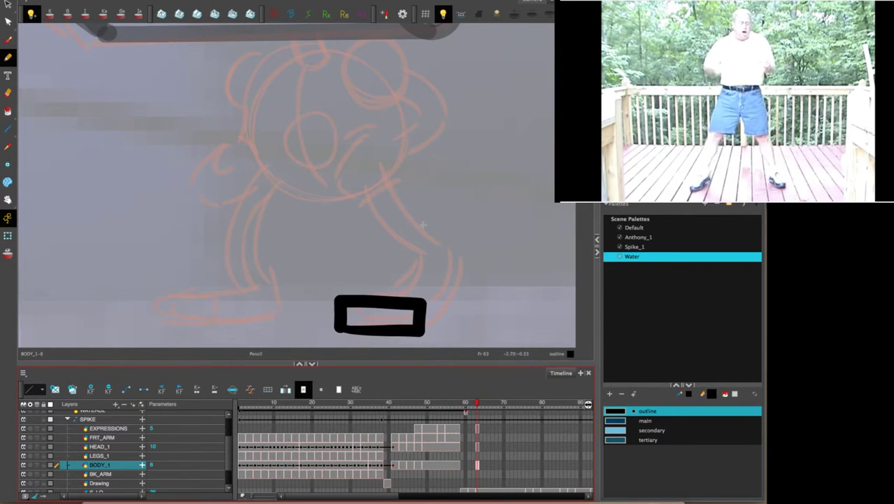
Draw the small neck piece under the head and the round torso outline over the rough sketch.
mouse_move(421, 222)
left_mouse_down()
mouse_move(425, 272)
mouse_move(396, 264)
left_mouse_up()
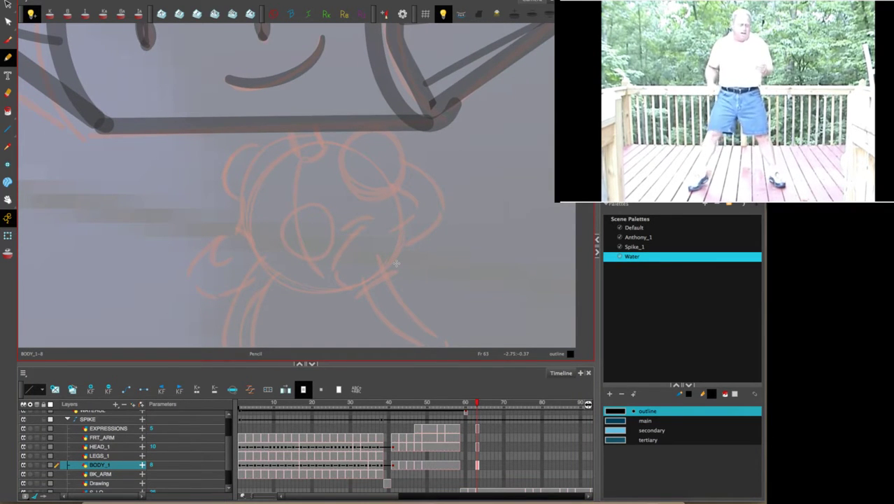
key("space")
mouse_move(442, 184)
left_mouse_down()
mouse_move(450, 194)
mouse_move(439, 157)
left_mouse_up()
key("space")
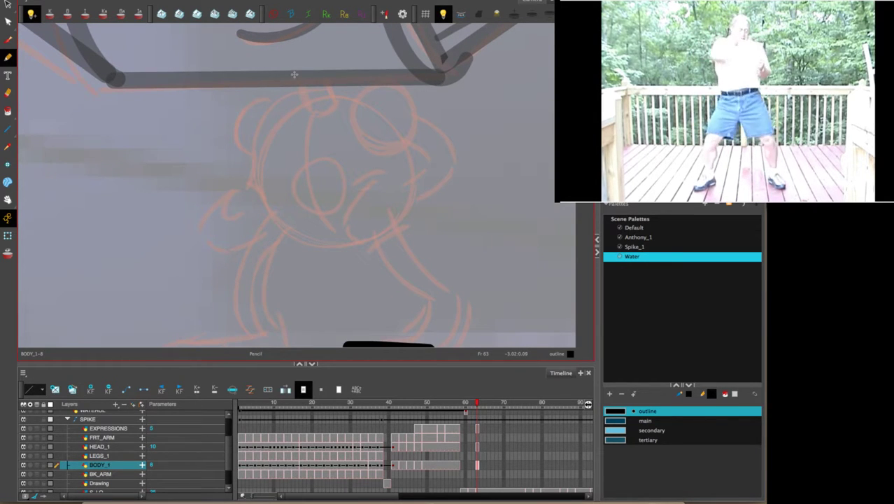
mouse_move(292, 68)
left_mouse_down()
mouse_move(304, 108)
mouse_move(322, 113)
mouse_move(336, 102)
mouse_move(324, 68)
mouse_move(293, 70)
mouse_move(299, 99)
left_mouse_up()
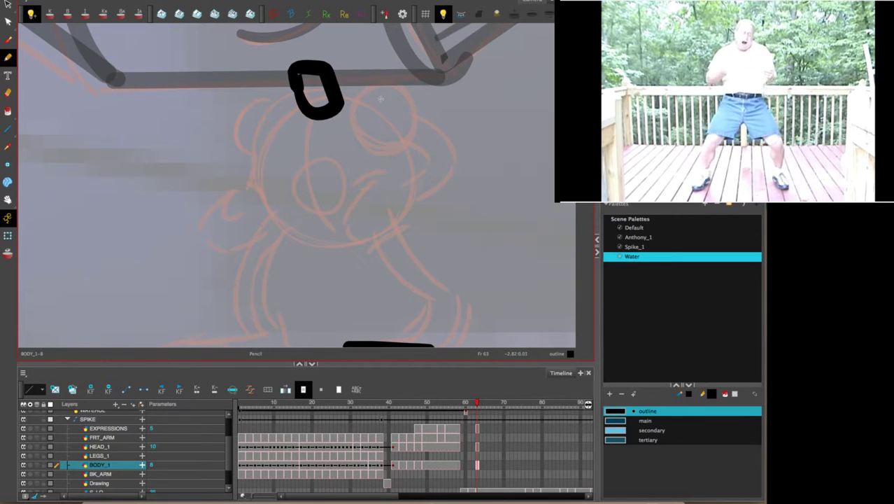
mouse_move(338, 92)
left_mouse_down()
mouse_move(387, 107)
mouse_move(410, 138)
mouse_move(417, 169)
mouse_move(396, 222)
mouse_move(352, 243)
mouse_move(300, 239)
mouse_move(266, 202)
mouse_move(263, 146)
mouse_move(303, 97)
left_mouse_up()
Flip between frames 58 and 63 to compare the new torso outline with the previous cleaned body.
key("comma")
key("comma")
key("comma")
key("comma")
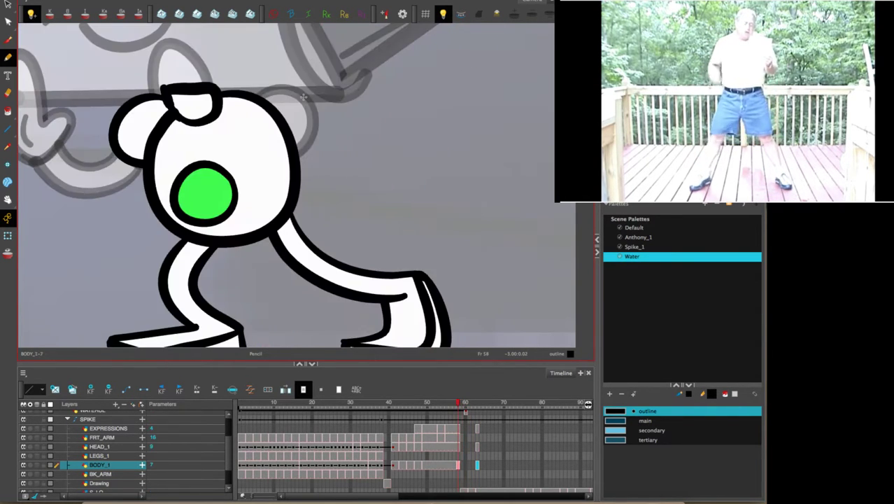
key("period")
key("period")
key("period")
key("period")
key("period")
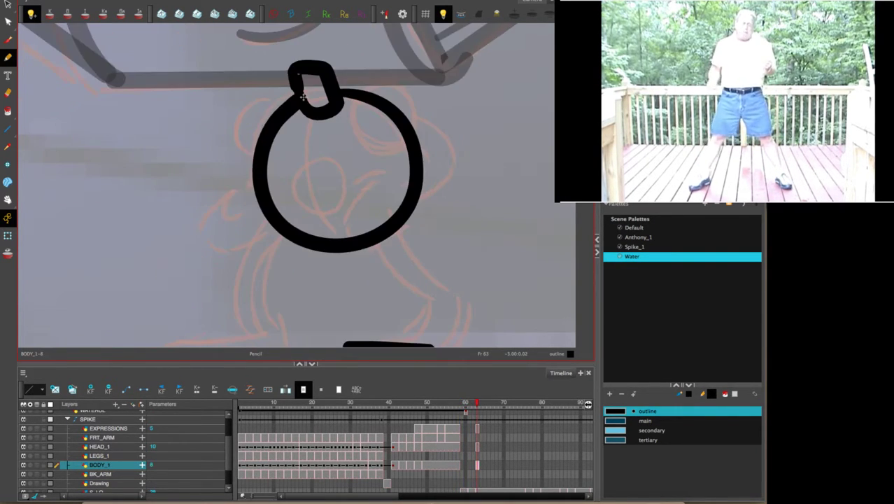
Draw the belly circle inside the torso and check it against the cleaned body at frame 58.
mouse_move(323, 156)
left_mouse_down()
mouse_move(350, 183)
mouse_move(344, 203)
mouse_move(311, 210)
mouse_move(290, 179)
mouse_move(301, 160)
mouse_move(347, 173)
left_mouse_up()
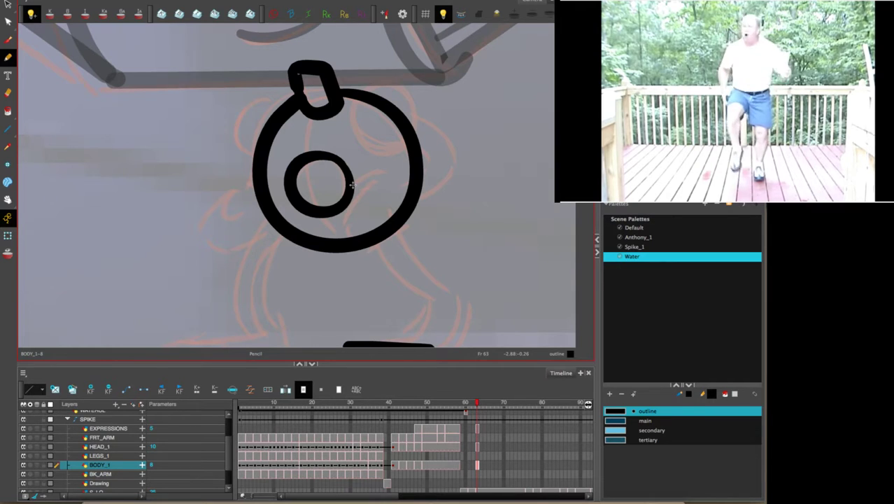
left_click(458, 466)
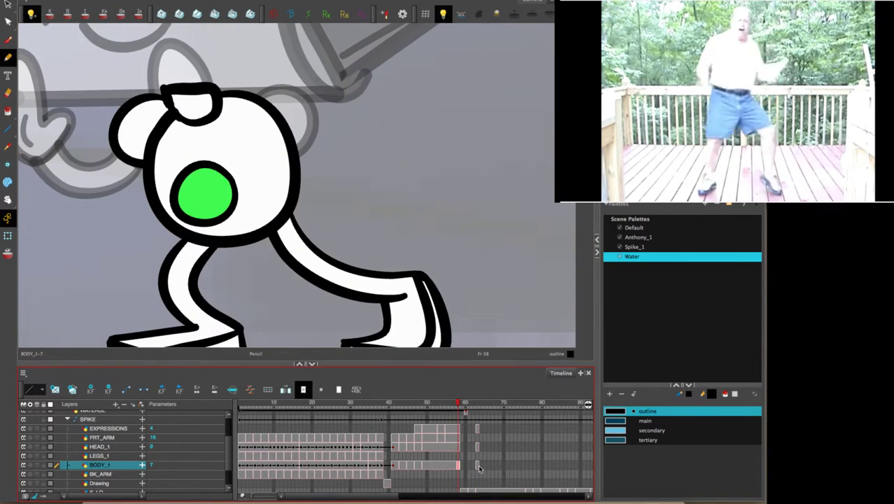
left_click(477, 466)
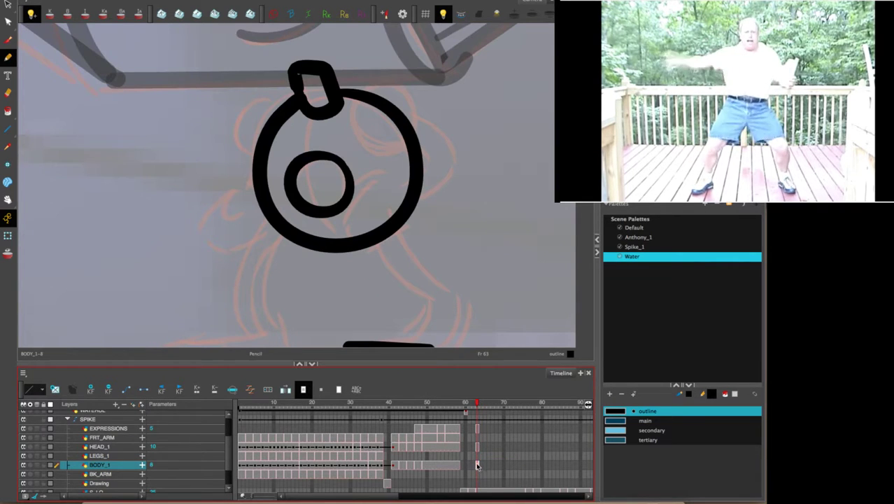
Draw the curved shoulder bump on the torso's upper left edge, redoing the stroke until it fits.
mouse_move(287, 106)
left_mouse_down()
mouse_move(246, 114)
mouse_move(244, 159)
mouse_move(283, 161)
left_mouse_up()
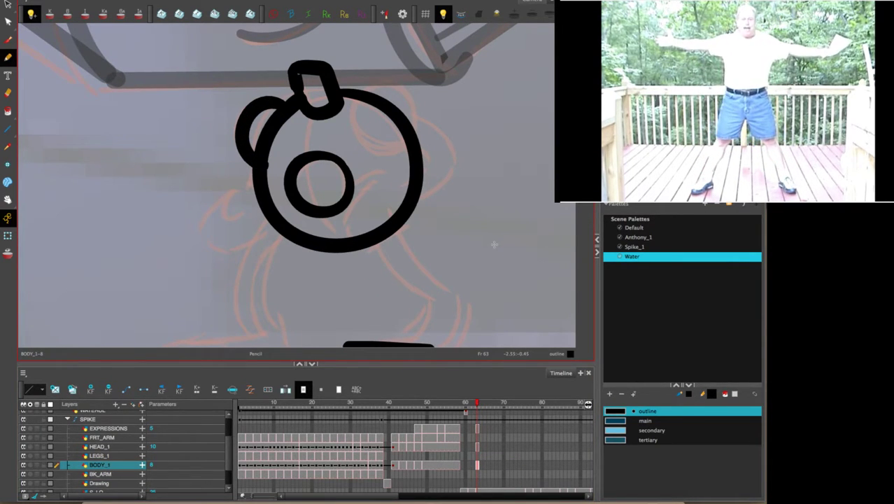
key("ctrl+z")
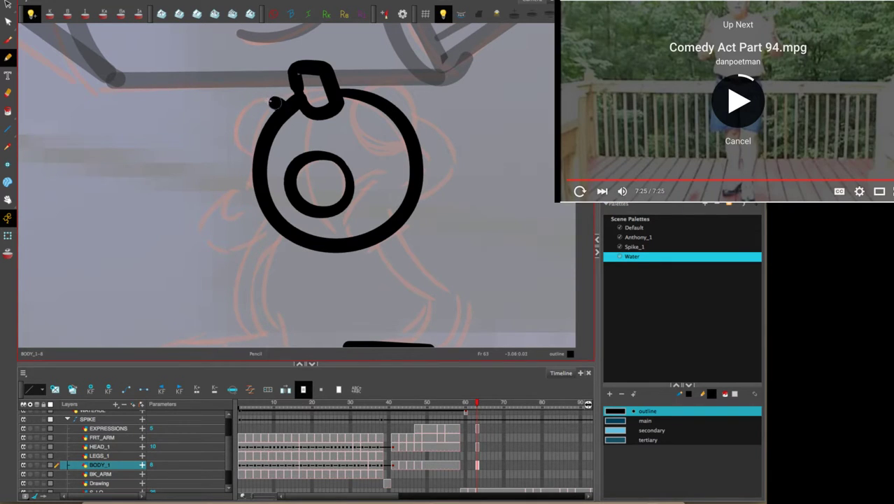
mouse_move(275, 102)
left_mouse_down()
mouse_move(244, 118)
mouse_move(267, 165)
left_mouse_up()
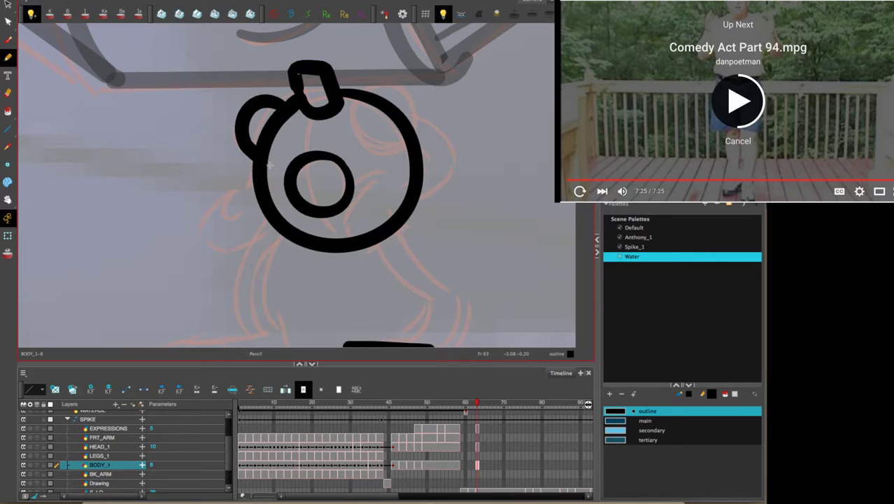
key("ctrl+z")
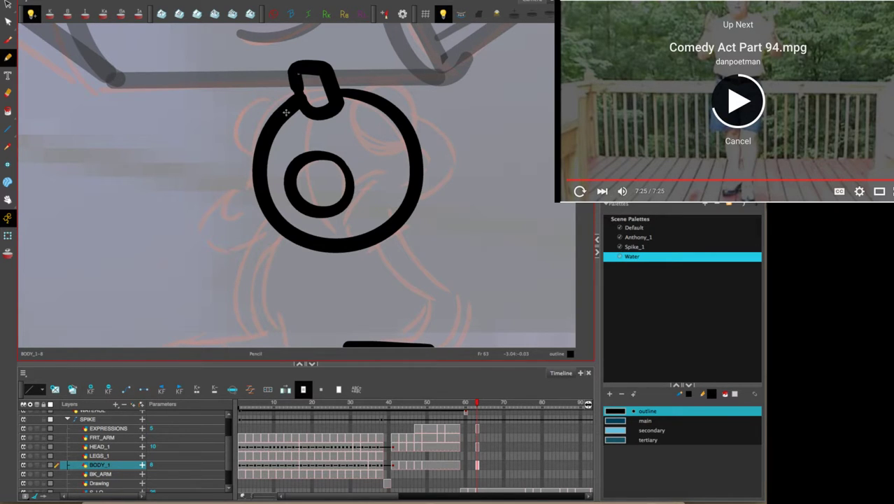
mouse_move(284, 110)
left_mouse_down()
mouse_move(259, 101)
mouse_move(242, 113)
mouse_move(236, 135)
mouse_move(261, 164)
left_mouse_up()
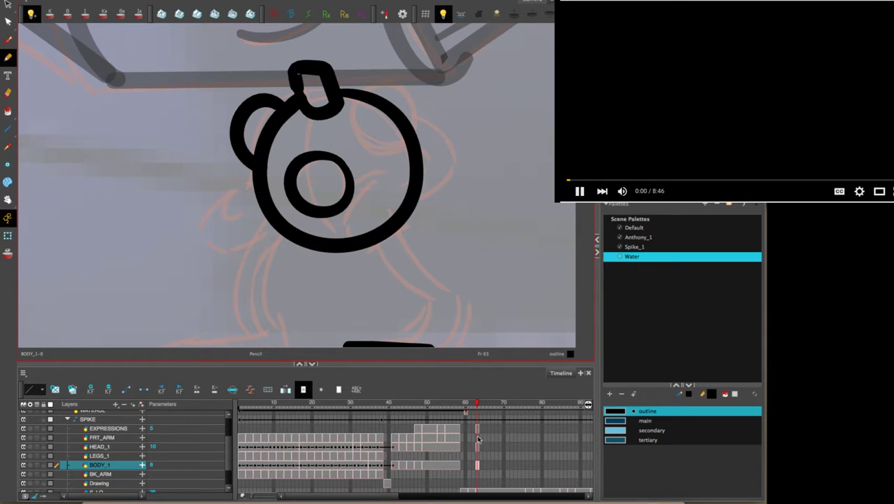
Draw the front arm's shoulder circle, hand and connecting arm lines on FRT_ARM at frame 63, checking them against the previous arm pose.
left_click(476, 436)
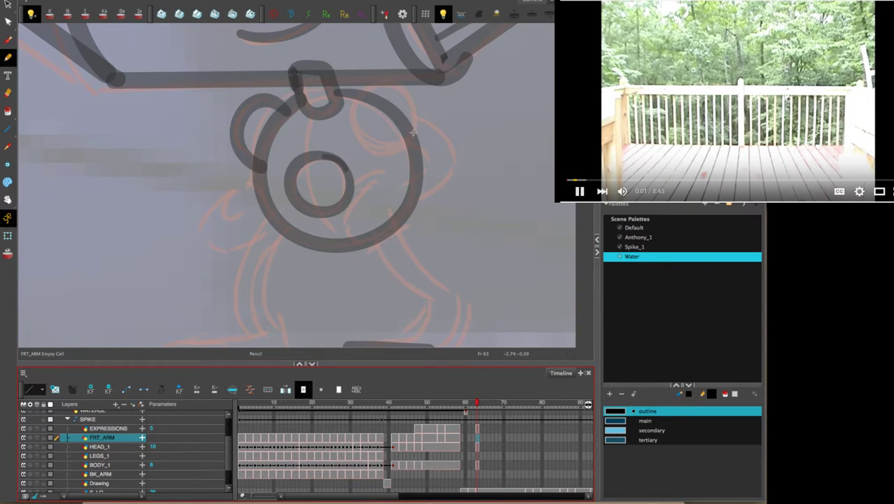
mouse_move(412, 131)
left_mouse_down()
mouse_move(393, 154)
mouse_move(352, 103)
mouse_move(383, 81)
mouse_move(413, 103)
mouse_move(419, 137)
mouse_move(399, 148)
mouse_move(417, 138)
left_mouse_up()
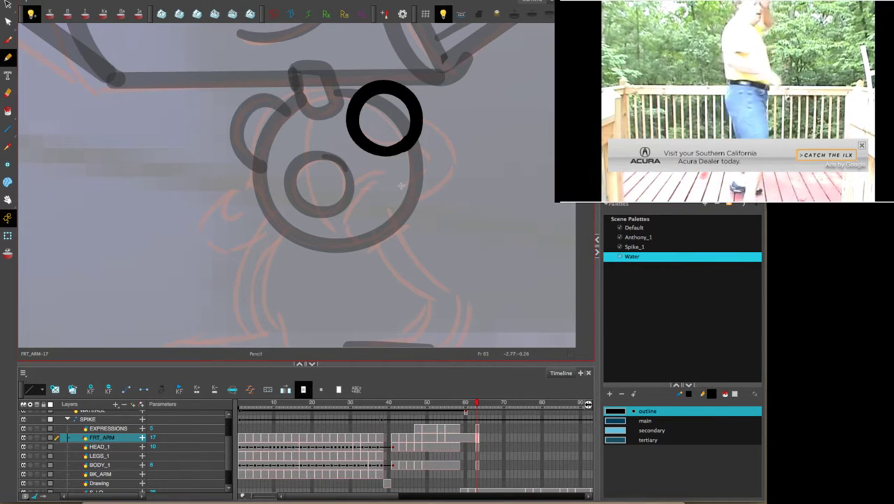
mouse_move(404, 185)
left_mouse_down()
mouse_move(358, 194)
mouse_move(369, 201)
mouse_move(348, 223)
mouse_move(353, 250)
mouse_move(384, 244)
mouse_move(415, 218)
mouse_move(401, 183)
left_mouse_up()
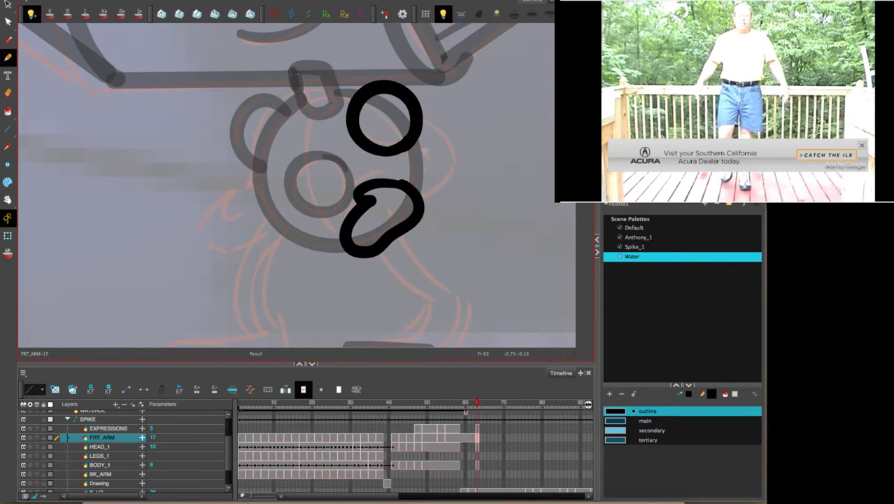
left_click_drag(403, 147, 400, 185)
mouse_move(419, 120)
left_mouse_down()
mouse_move(438, 133)
mouse_move(445, 162)
mouse_move(421, 202)
left_mouse_up()
key("comma")
key("comma")
key("comma")
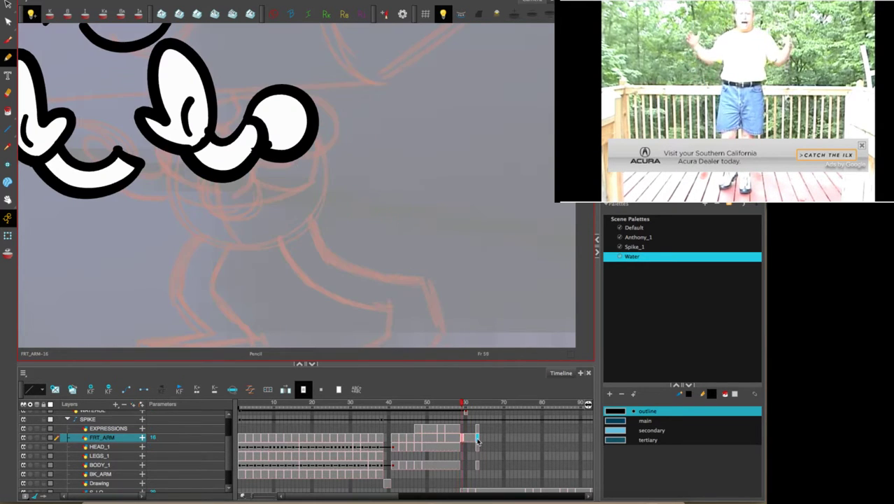
Clear the FRT_ARM cells between the frame 58 and frame 63 drawings, and look back at the earlier arm poses.
key("period")
key("period")
key("period")
left_click_drag(463, 439, 473, 439)
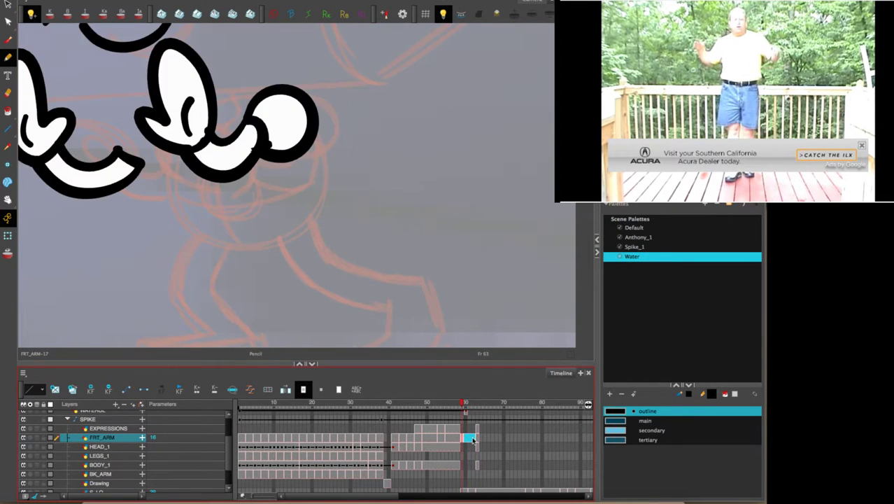
key("Delete")
left_click(459, 437)
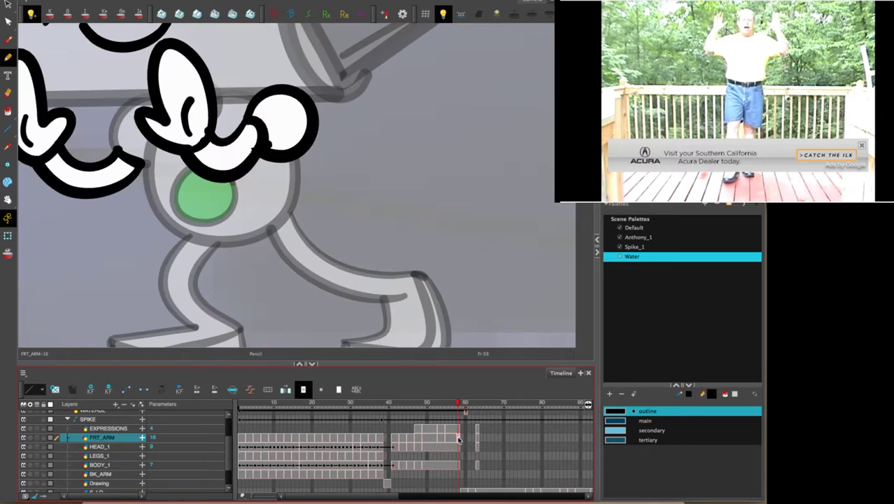
left_click(435, 439)
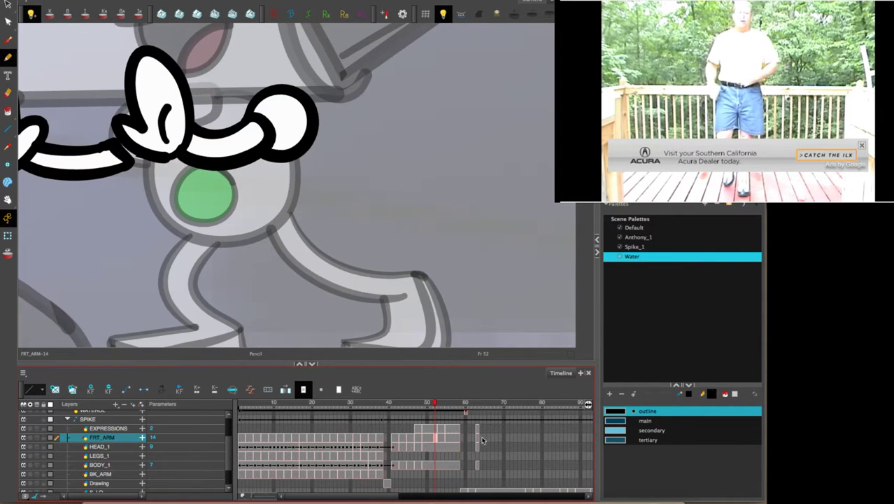
Nudge the outline of the front arm's hand on the FRT_ARM drawing at frame 63.
left_click(477, 439)
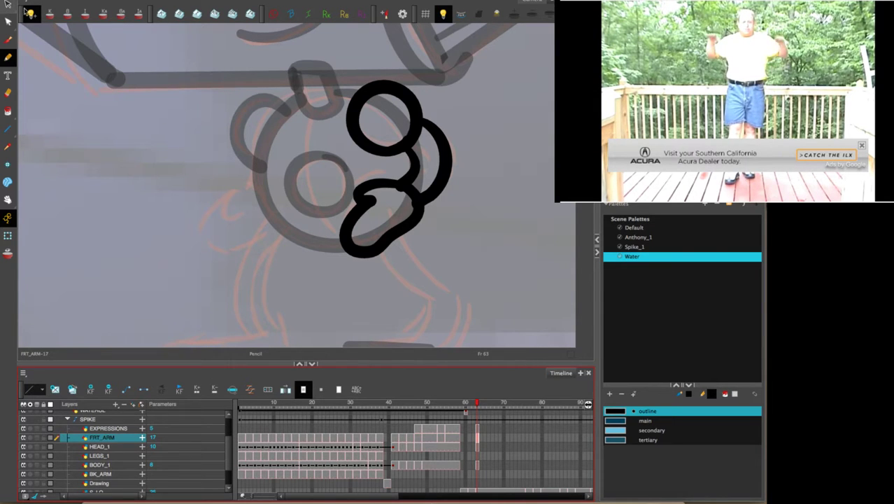
left_click(7, 4)
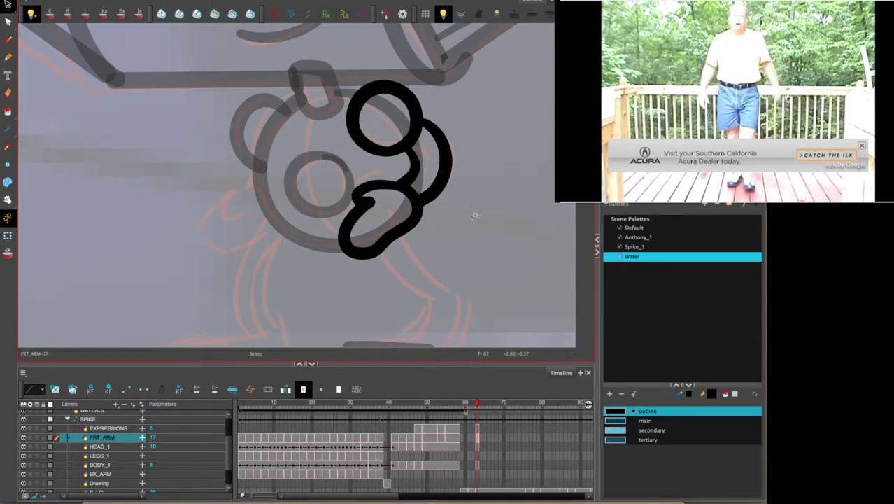
left_click(9, 57)
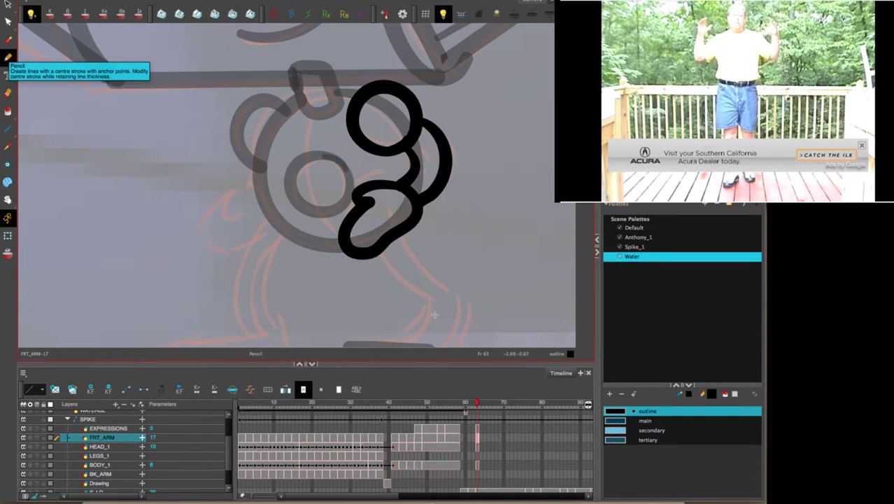
Extend the frame 63 drawings on EXPRESSIONS, FRT_ARM, HEAD_1 and BODY_1 to frame 75.
left_click_drag(474, 291, 501, 254)
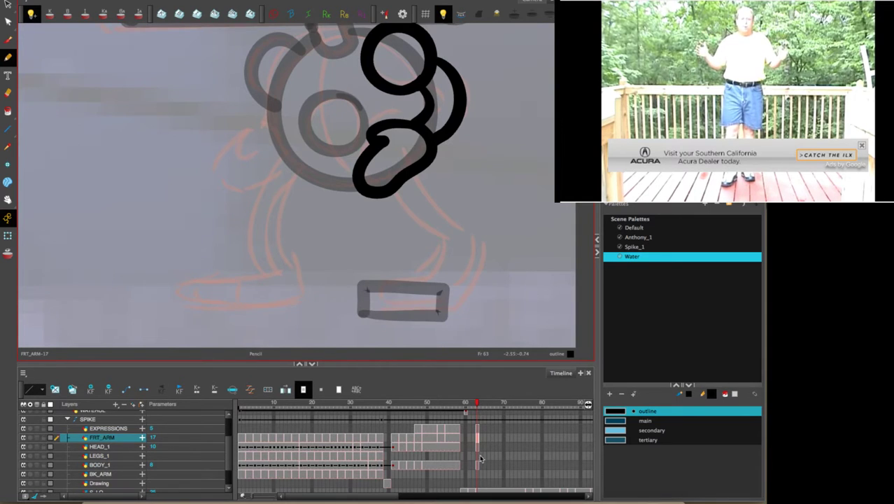
left_click(480, 456)
left_click(480, 465)
left_click(476, 446)
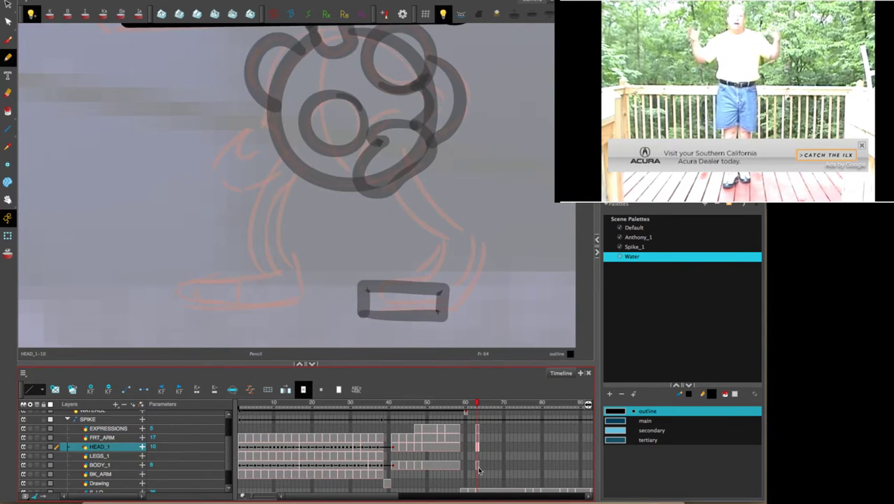
left_click(479, 465)
left_click(477, 465)
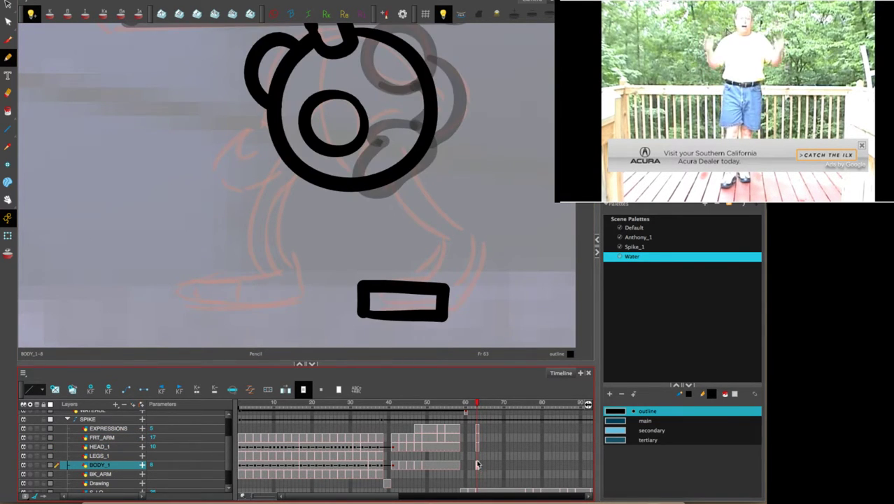
mouse_move(477, 406)
left_mouse_down()
mouse_move(533, 410)
mouse_move(525, 411)
mouse_move(523, 448)
left_mouse_up()
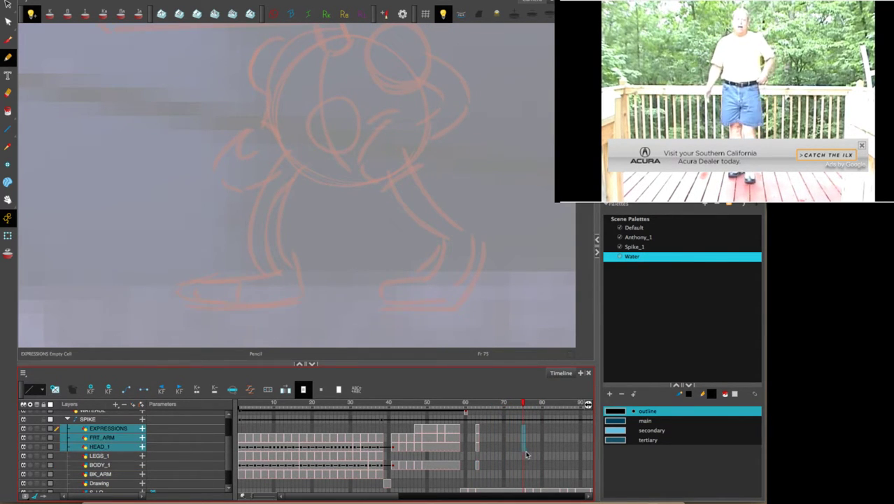
key("F5")
left_click(525, 465)
key("F5")
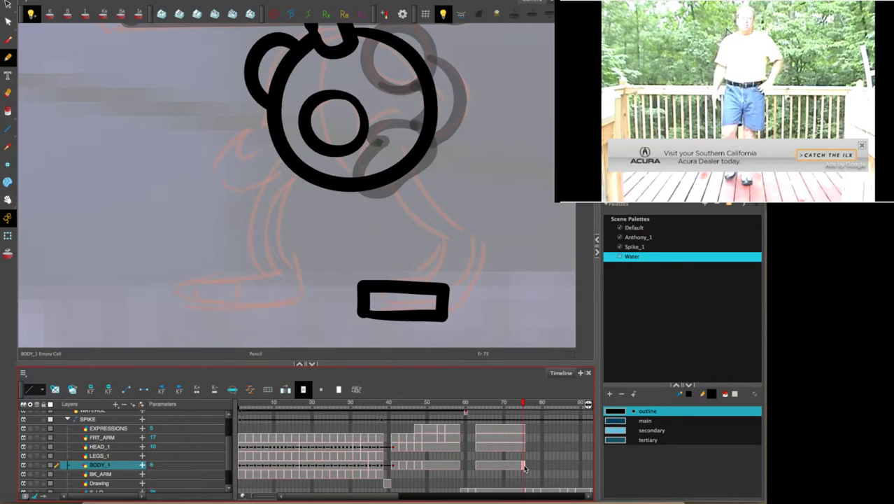
Draw the right leg on BODY_1 from the torso to its foot, including the inner heel line, checking it against the previous pose.
left_click(479, 464)
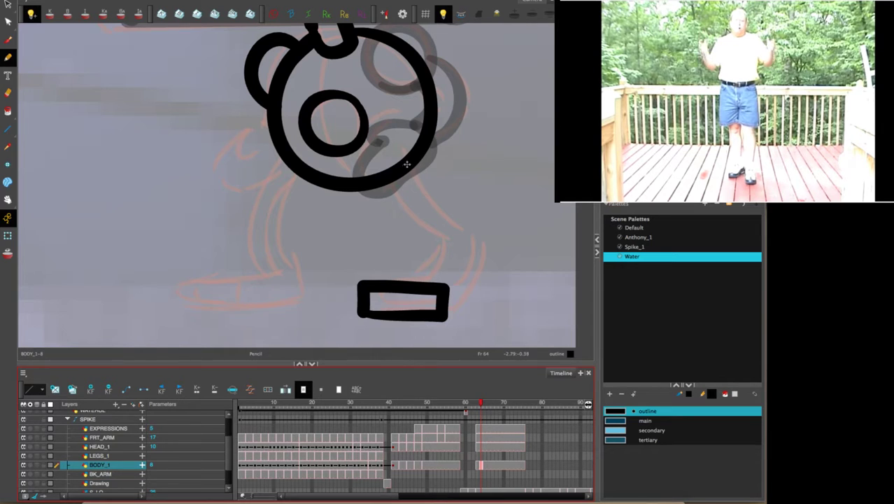
mouse_move(406, 164)
left_mouse_down()
mouse_move(432, 203)
mouse_move(479, 236)
mouse_move(464, 301)
mouse_move(446, 318)
left_mouse_up()
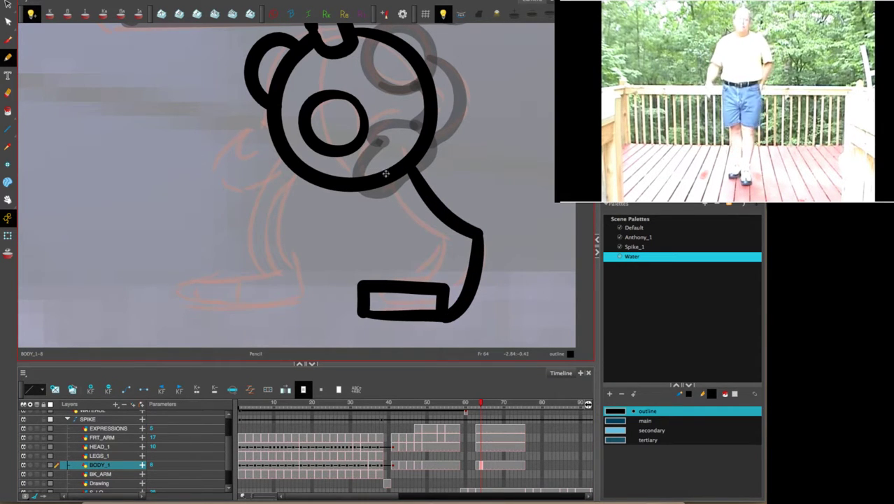
mouse_move(386, 173)
left_mouse_down()
mouse_move(442, 246)
mouse_move(433, 261)
mouse_move(358, 283)
left_mouse_up()
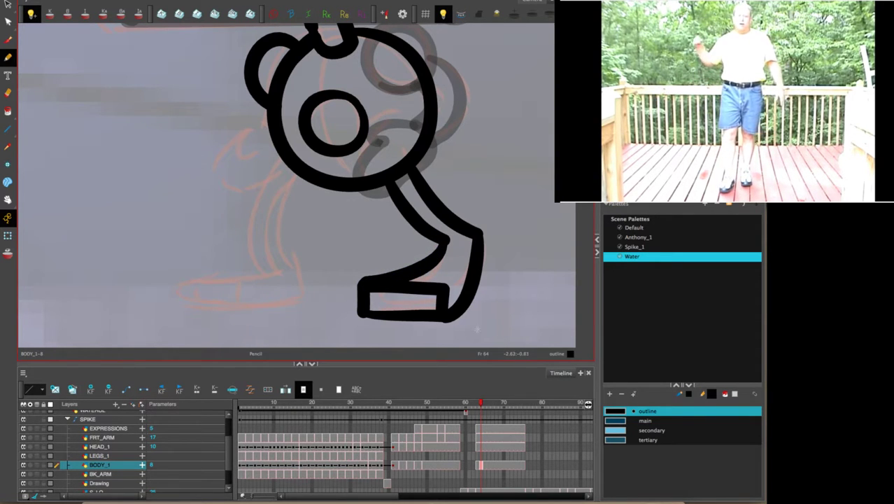
left_click_drag(479, 409, 450, 409)
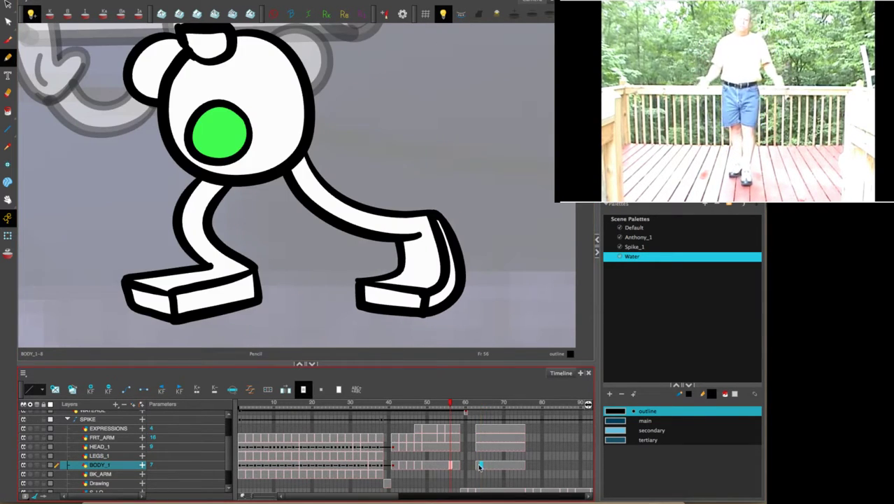
left_click(480, 466)
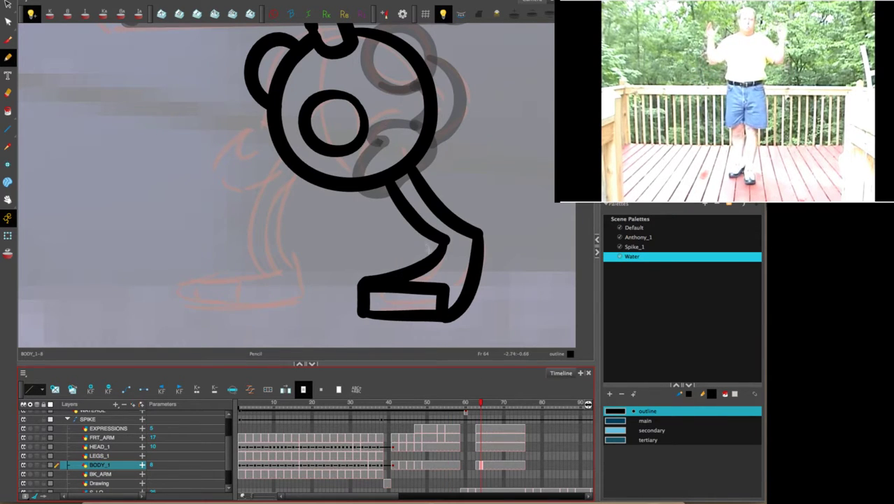
left_click_drag(476, 236, 441, 292)
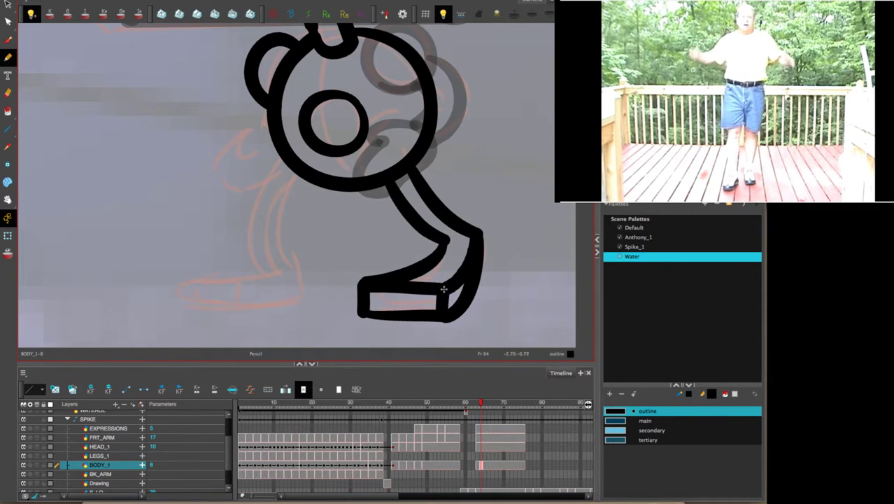
Reshape the back of the right foot's heel and close the resulting gap at the ankle with a short stroke.
left_click(7, 5)
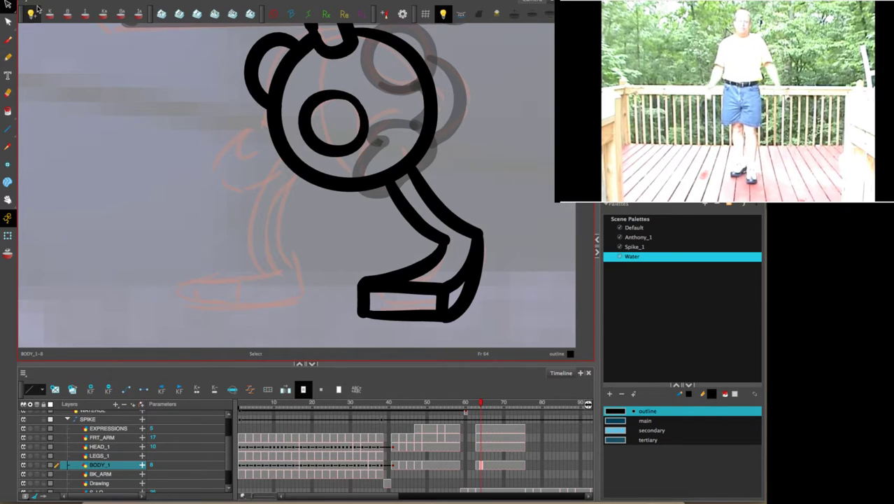
left_click(463, 296)
left_click_drag(479, 233, 483, 245)
left_click(516, 251)
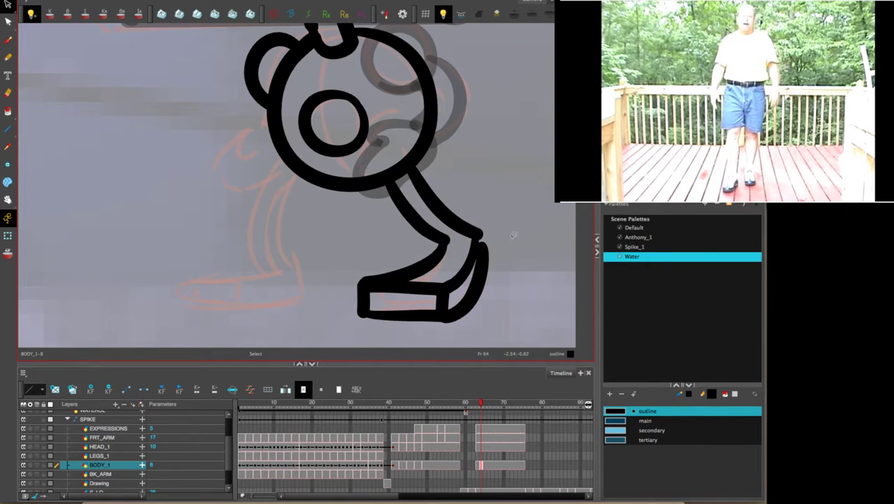
left_click(7, 57)
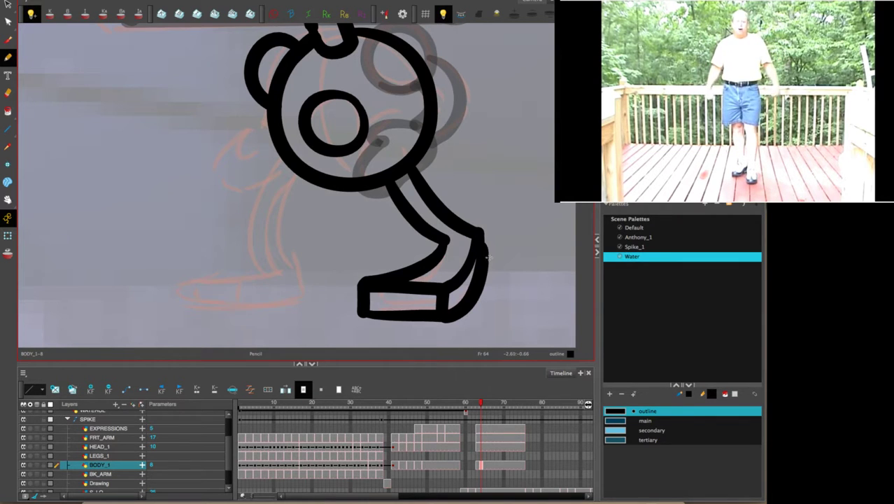
left_click_drag(476, 233, 483, 265)
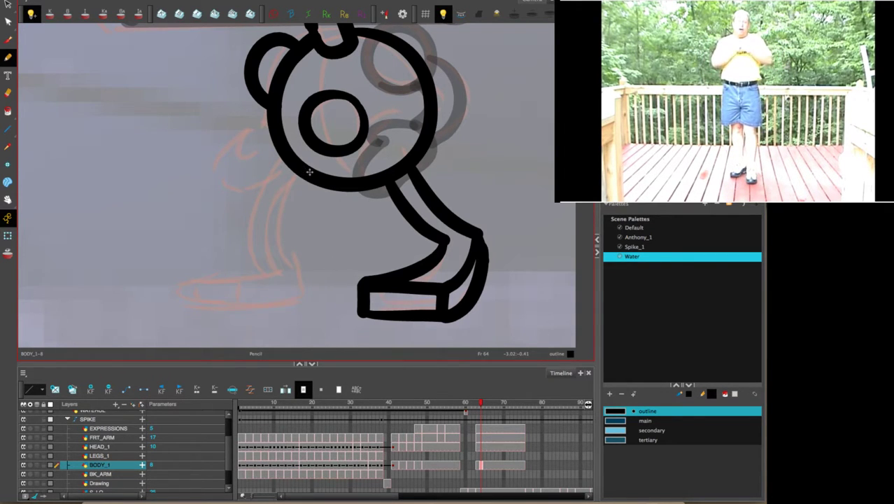
Draw the left leg and its foot on BODY_1 over the sketch, and compare the body with the frame 58 drawing.
mouse_move(309, 172)
left_mouse_down()
mouse_move(286, 216)
mouse_move(307, 297)
mouse_move(180, 299)
mouse_move(182, 276)
mouse_move(234, 279)
mouse_move(240, 289)
left_mouse_up()
mouse_move(290, 161)
left_mouse_down()
mouse_move(266, 186)
mouse_move(260, 233)
mouse_move(279, 273)
mouse_move(180, 276)
left_mouse_up()
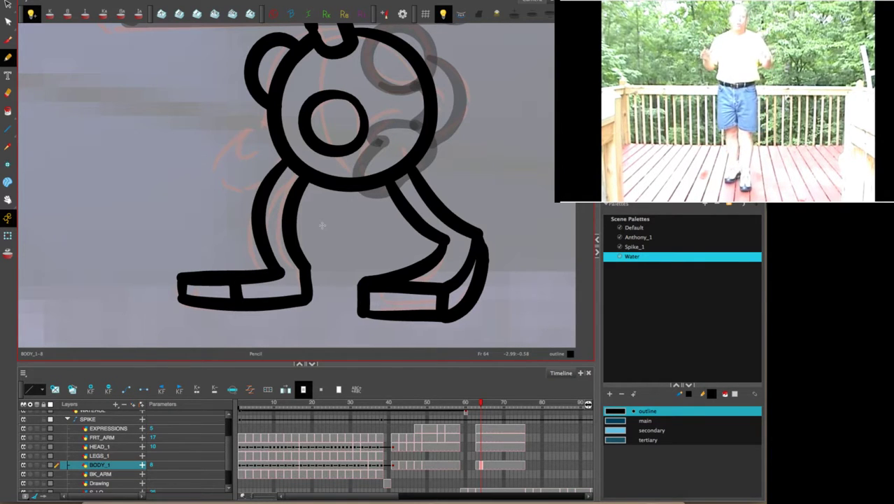
left_click(458, 466)
left_click(480, 466)
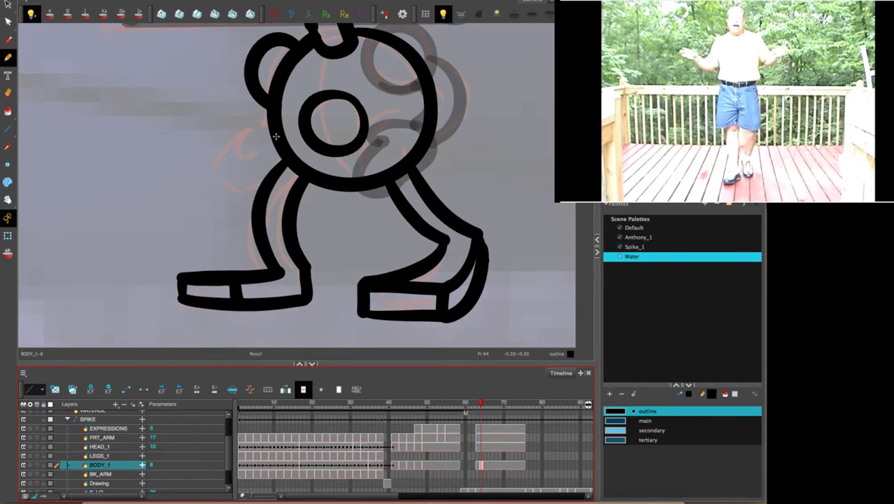
mouse_move(274, 131)
left_mouse_down()
mouse_move(227, 159)
mouse_move(216, 188)
mouse_move(237, 205)
mouse_move(260, 193)
left_mouse_up()
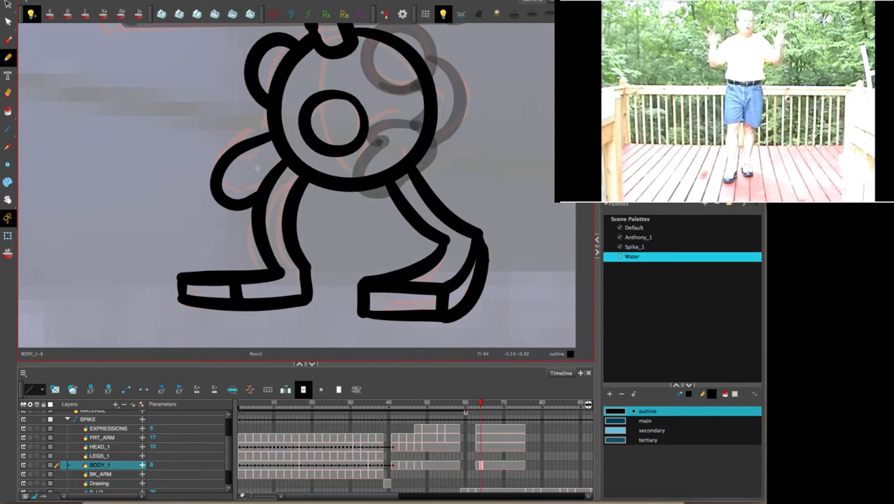
left_click_drag(255, 153, 269, 168)
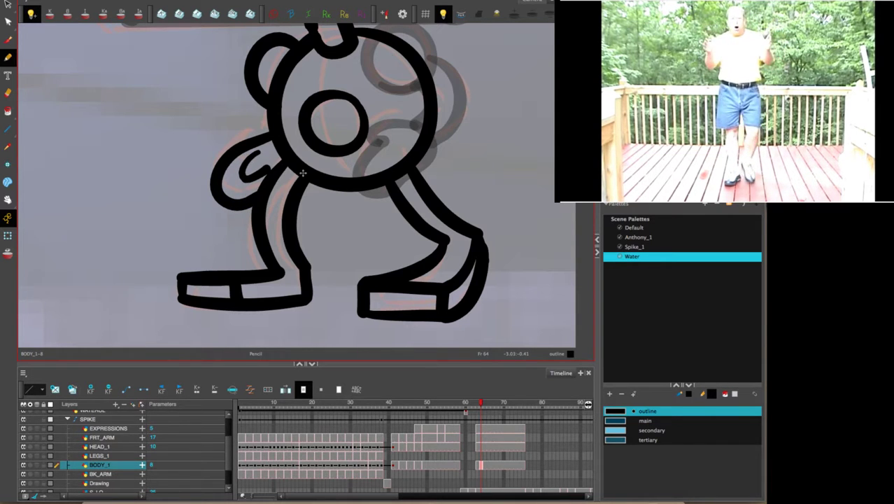
key("ctrl+z")
key("ctrl+z")
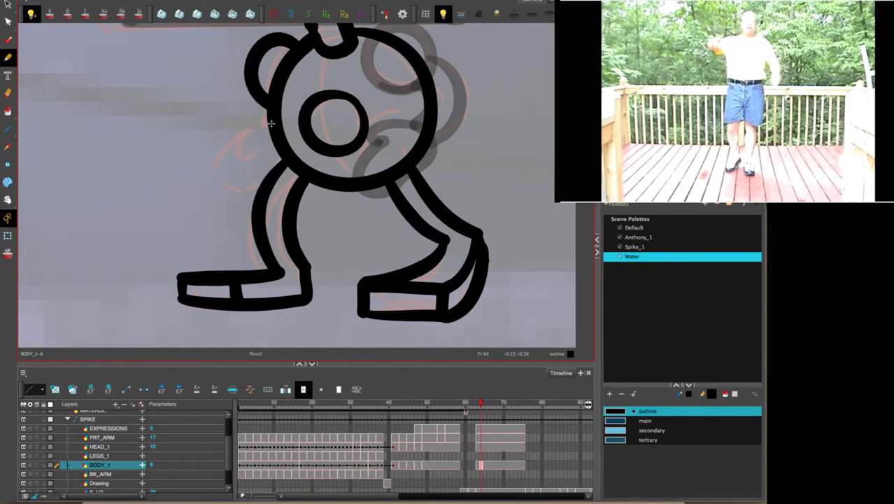
Draw a compact back hand with an inner thumb curl at the torso's lower left, and reshape the upper-left shoulder bump.
mouse_move(270, 125)
left_mouse_down()
mouse_move(232, 167)
mouse_move(238, 184)
mouse_move(267, 189)
mouse_move(266, 136)
mouse_move(252, 161)
mouse_move(283, 160)
left_mouse_up()
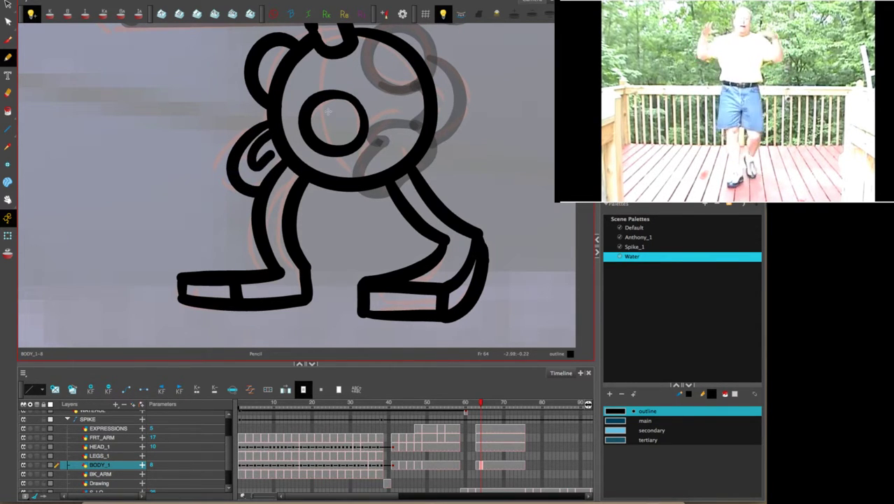
left_click_drag(480, 133, 492, 248)
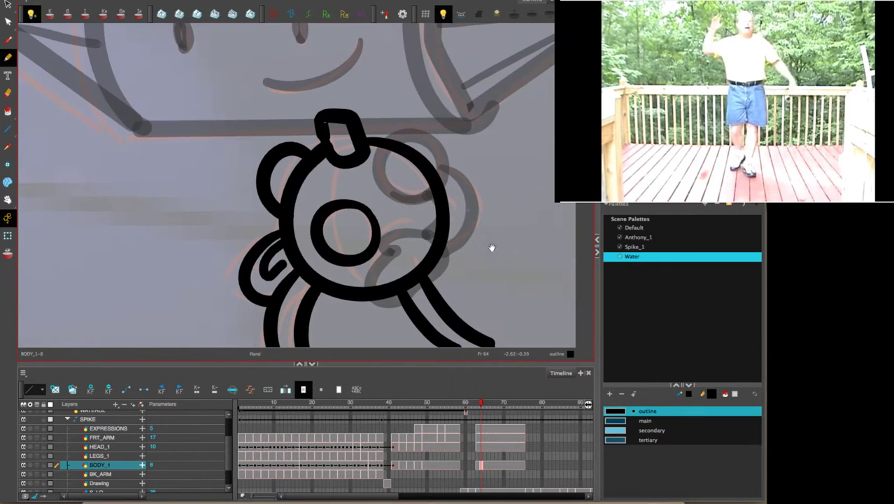
left_click(8, 4)
left_click(301, 153)
left_click_drag(301, 153, 328, 134)
left_click(479, 164)
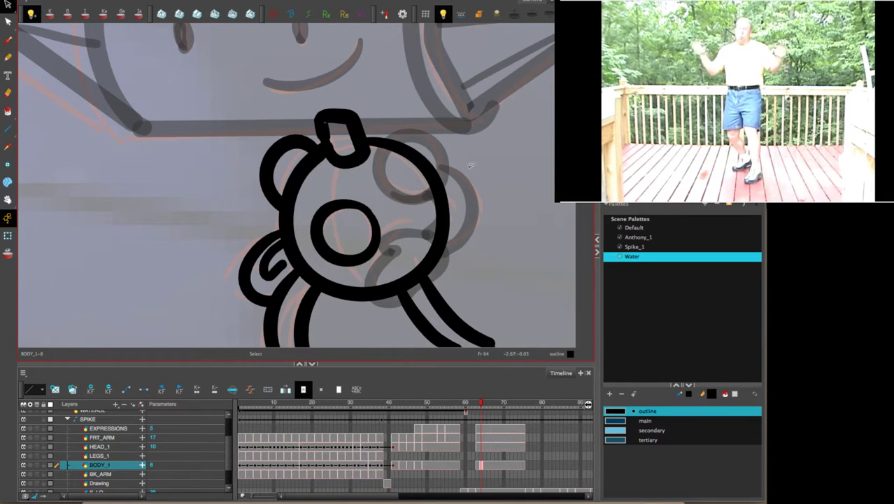
Create empty drawings at frame 80 on the EXPRESSIONS, FRT_ARM, HEAD_1 and BODY_1 layers.
key("1")
key("1")
key("1")
key("1")
key("1")
key("1")
key("2")
key("2")
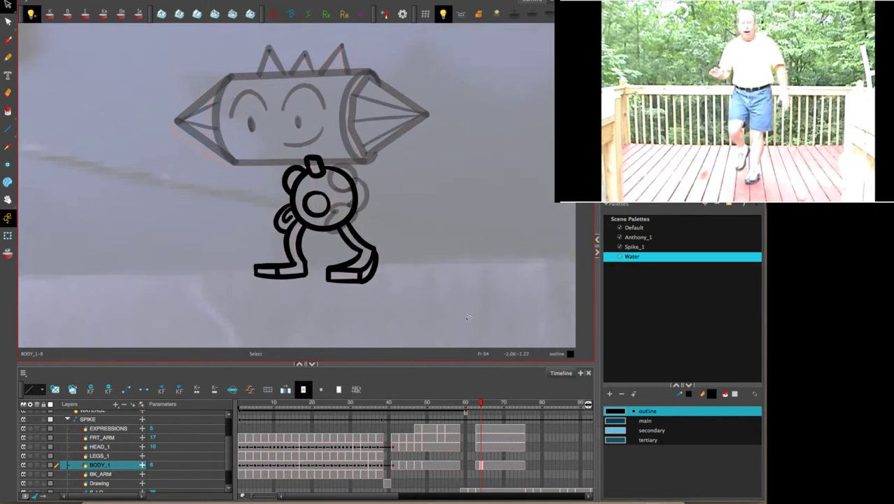
mouse_move(481, 406)
left_mouse_down()
mouse_move(444, 405)
mouse_move(540, 415)
left_mouse_up()
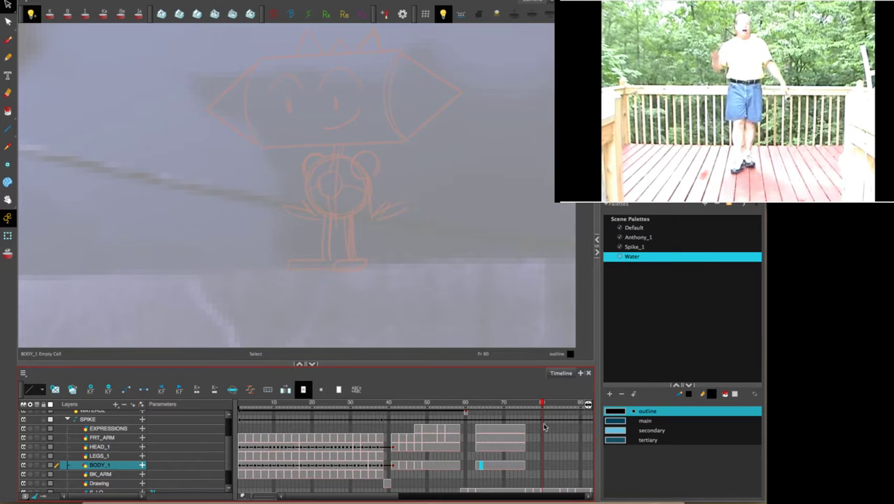
left_click_drag(543, 451, 544, 429)
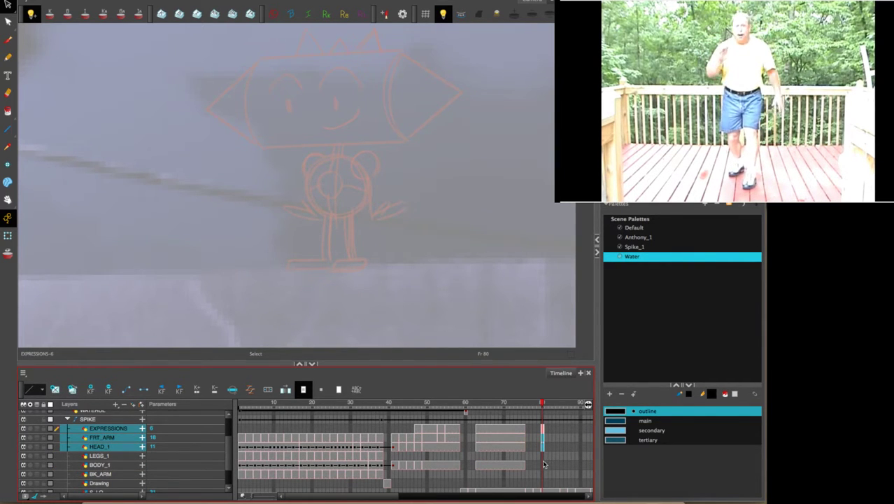
left_click(544, 465)
left_click(54, 389)
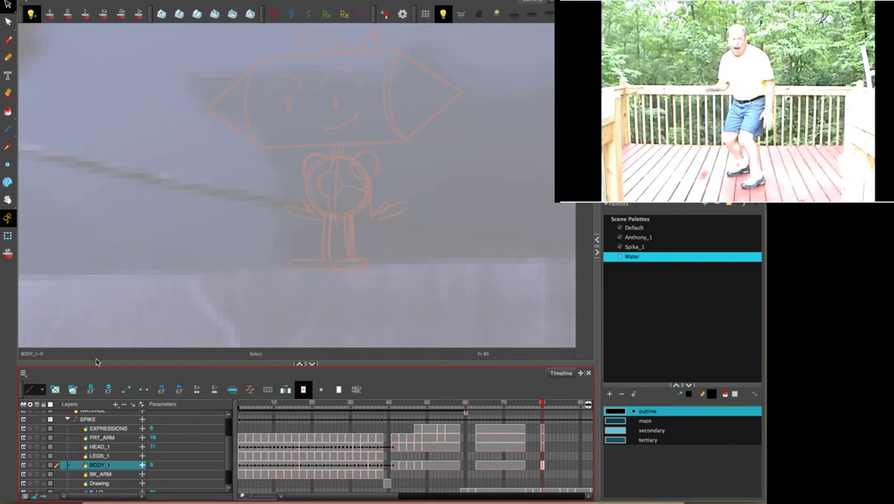
Copy the facial expression from frame 75 to the EXPRESSIONS drawing at frame 80 and position it over the sketched face.
left_click(523, 431)
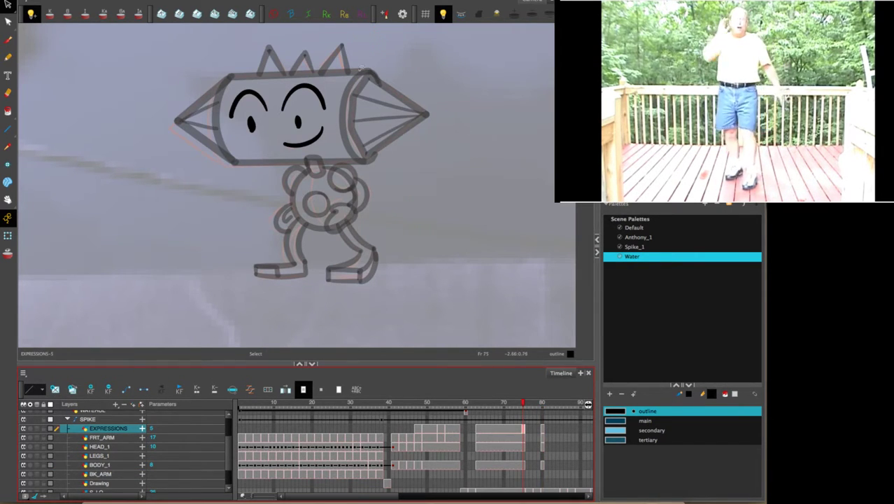
key("ctrl+a")
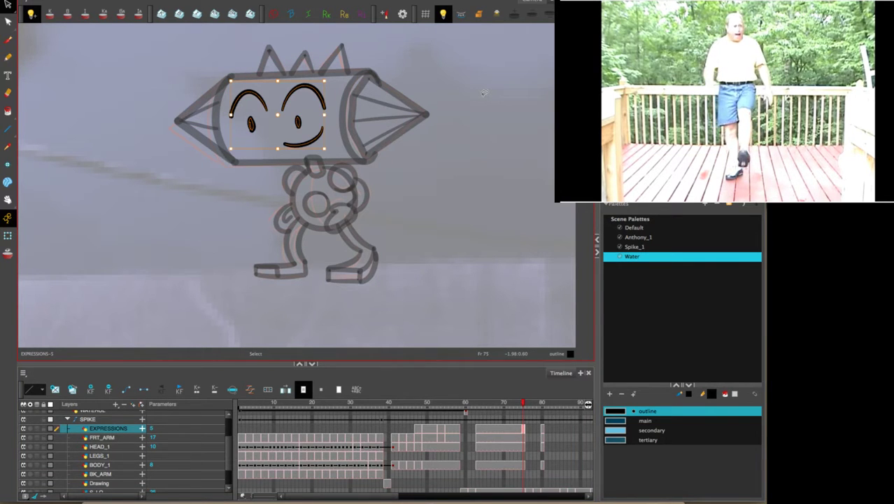
left_click(543, 428)
key("super+v")
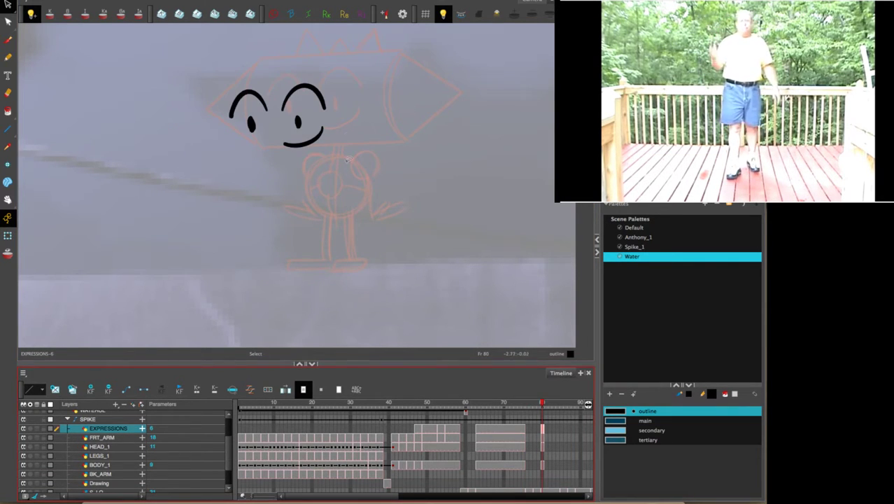
key("ctrl+a")
left_click_drag(313, 91, 369, 63)
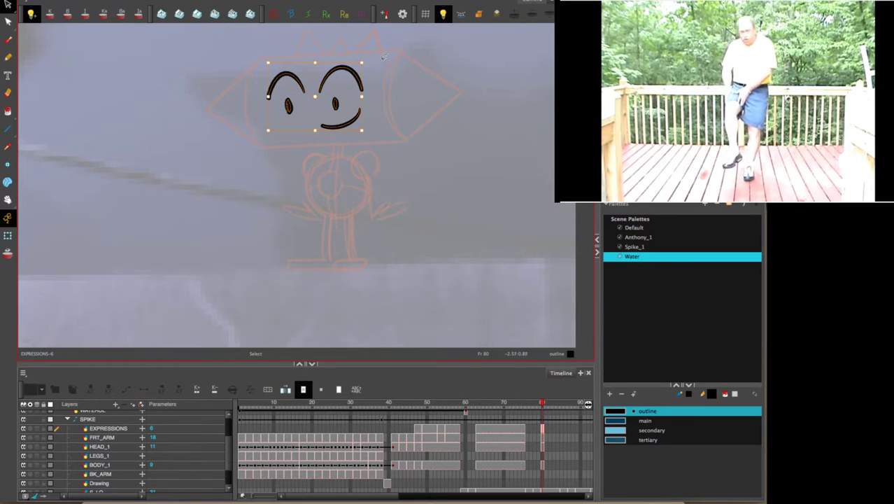
left_click(422, 91)
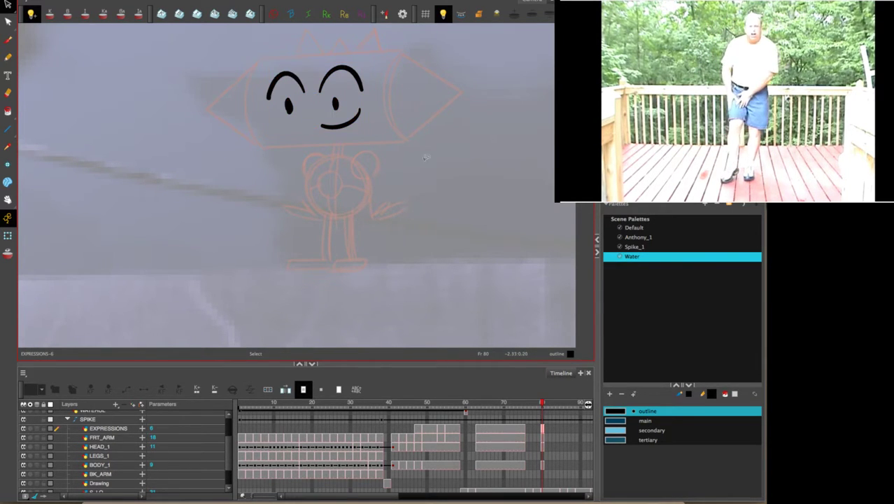
Copy the whole head from frame 75 to the HEAD_1 drawing at frame 80 and move it over the sketched head.
left_click(524, 429)
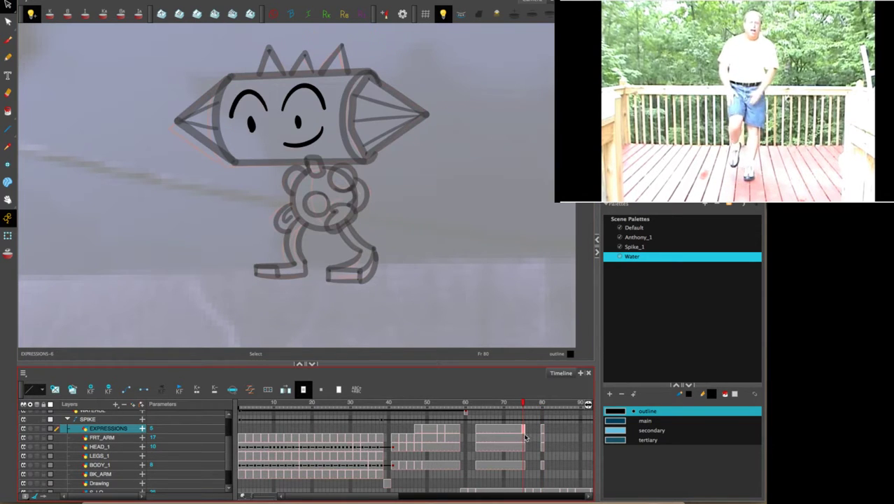
left_click(525, 437)
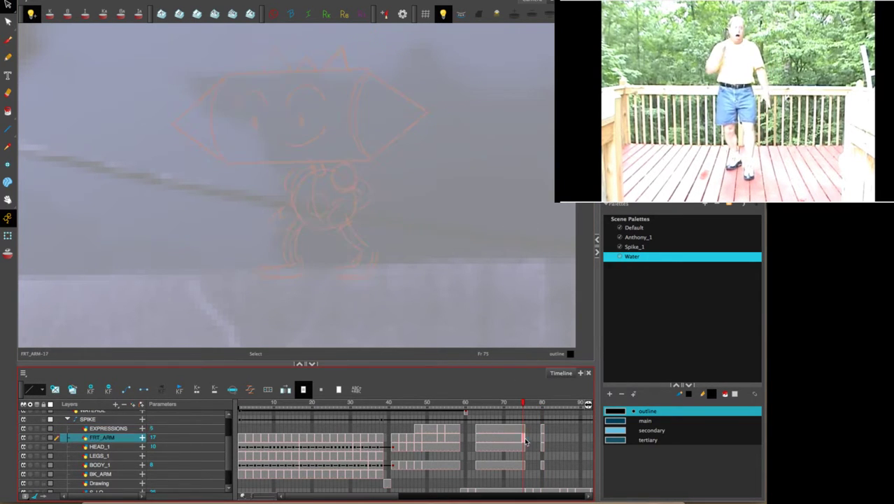
left_click(522, 446)
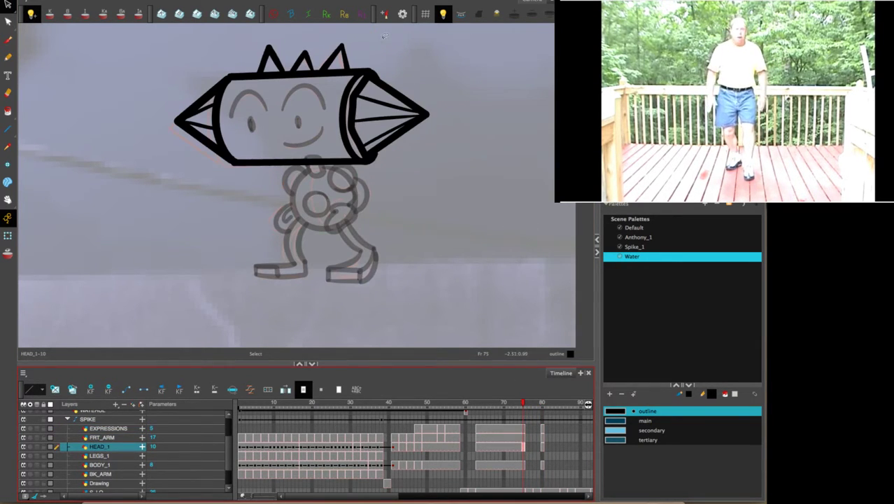
mouse_move(289, 26)
left_mouse_down()
mouse_move(140, 150)
mouse_move(392, 35)
left_mouse_up()
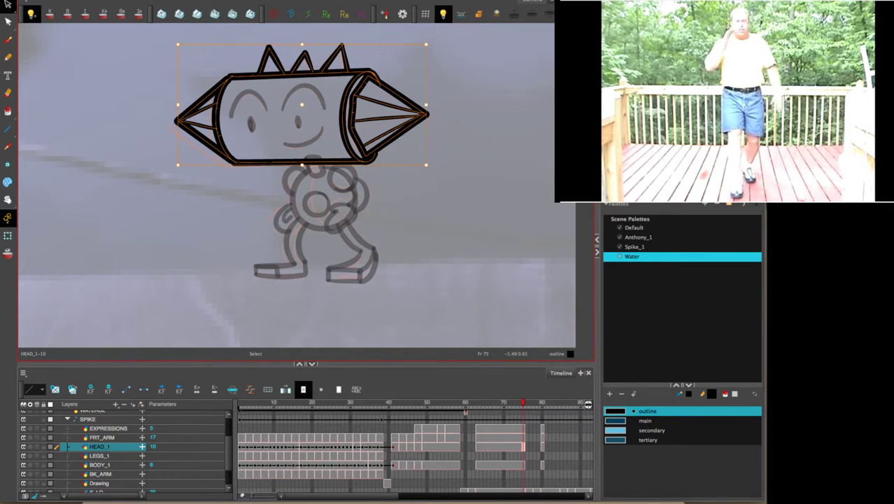
left_click(544, 448)
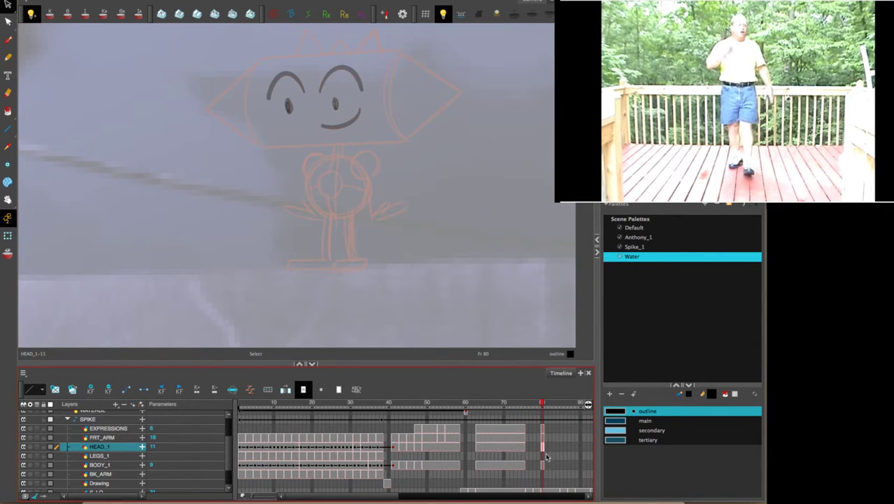
mouse_move(422, 63)
left_mouse_down()
mouse_move(155, 167)
mouse_move(443, 184)
mouse_move(455, 85)
left_mouse_up()
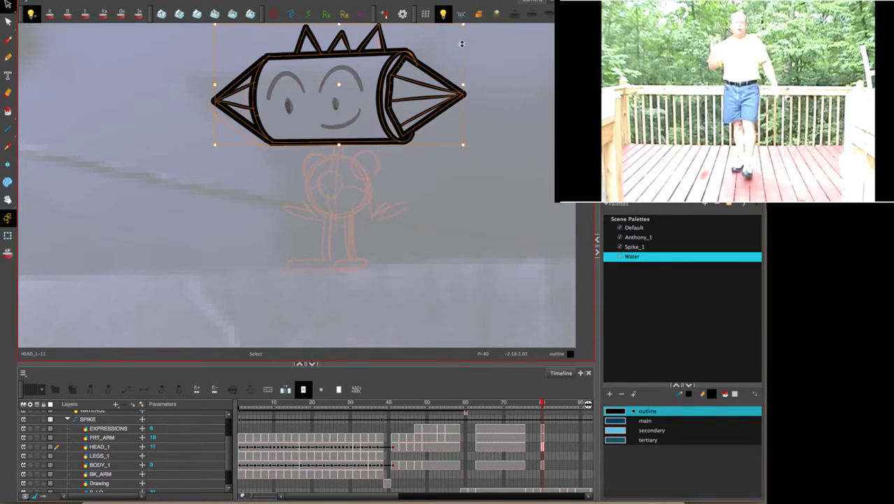
Tilt the frame 80 head slightly counter-clockwise, nudge it onto the sketch, and compare it with the bare sketch at frame 79.
left_click_drag(472, 29, 466, 25)
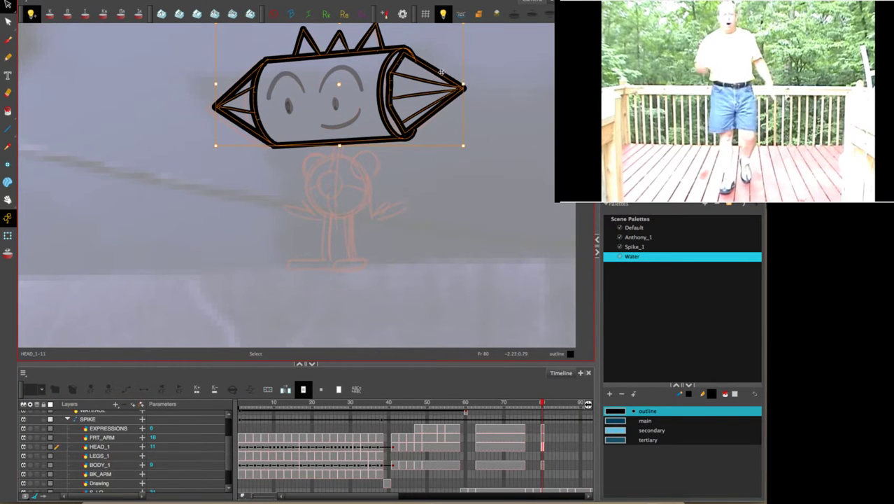
mouse_move(445, 74)
left_mouse_down()
mouse_move(438, 78)
mouse_move(455, 51)
mouse_move(445, 79)
left_mouse_up()
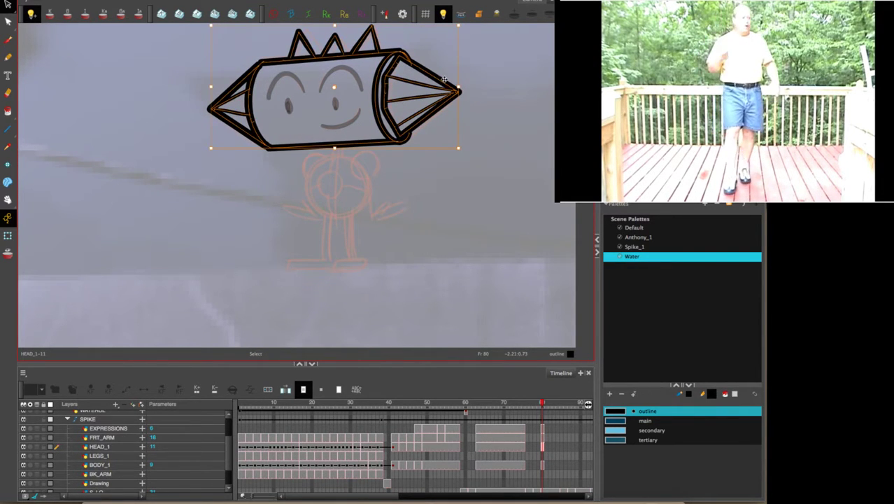
left_click(487, 69)
left_click_drag(470, 35, 458, 135)
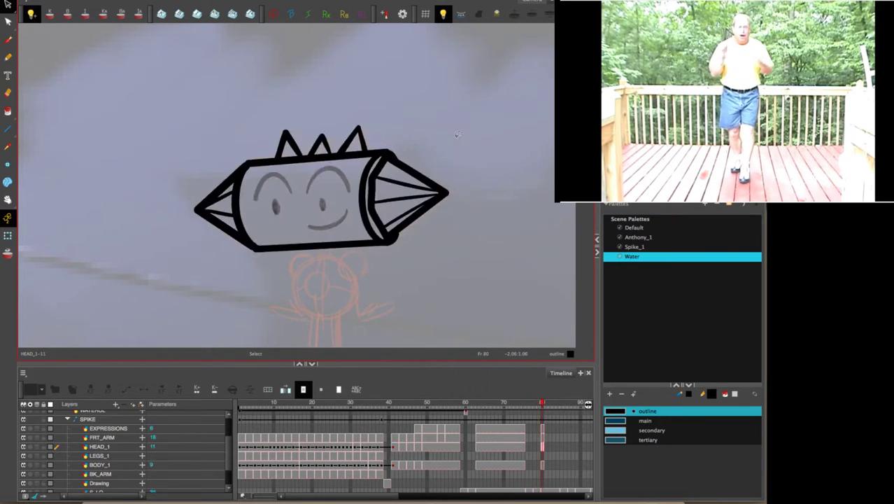
key("comma")
key("period")
key("comma")
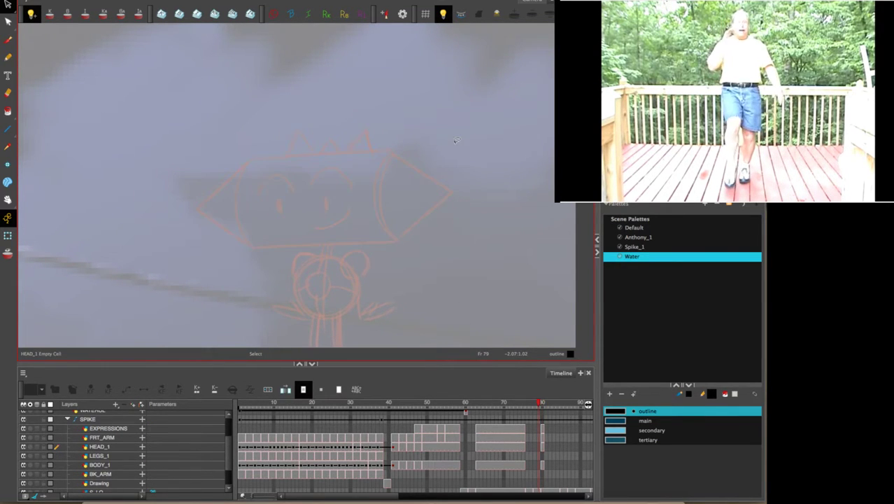
key("period")
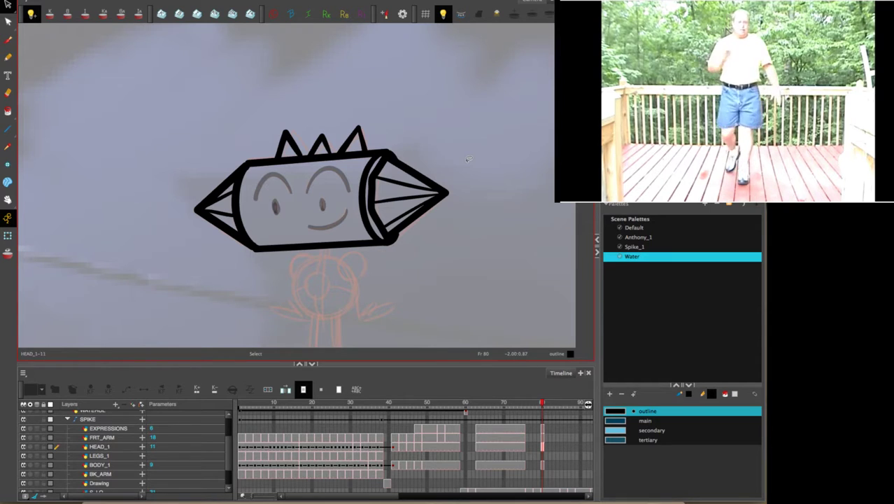
Draw the front arm with its outstretched hand and round shoulder over the sketch on FRT_ARM at frame 81.
scroll(473, 340, "up", 4)
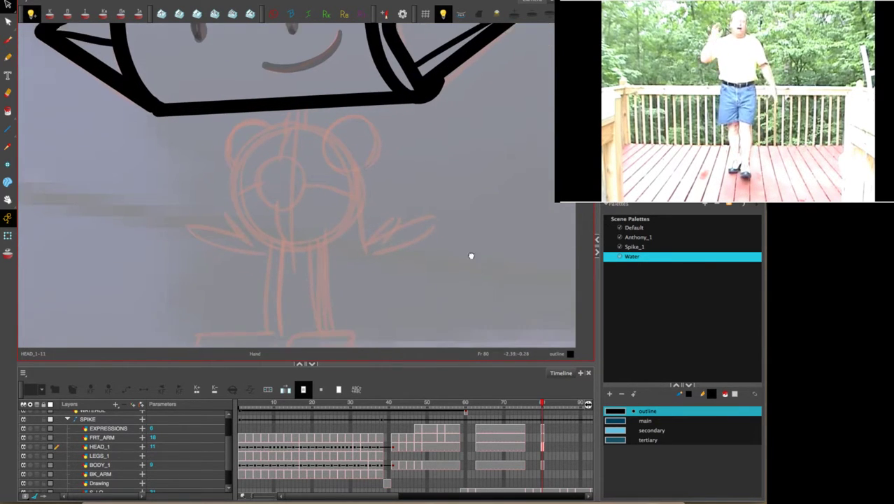
left_click(524, 438)
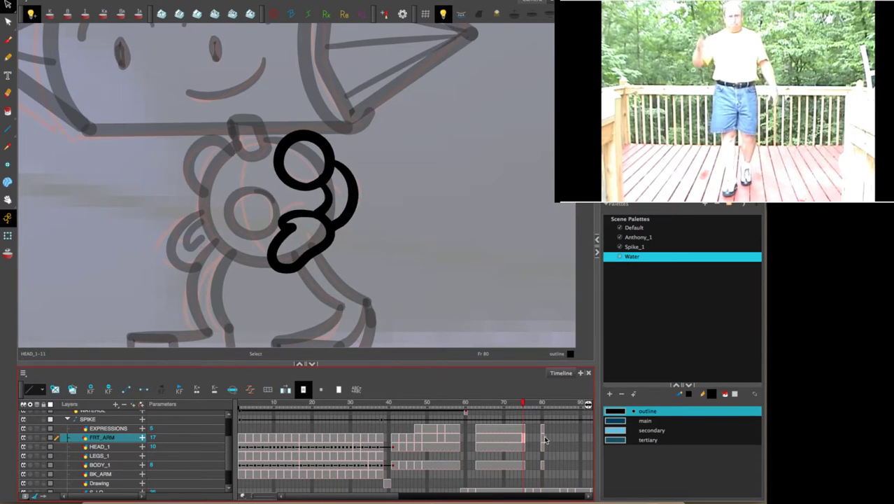
left_click(544, 438)
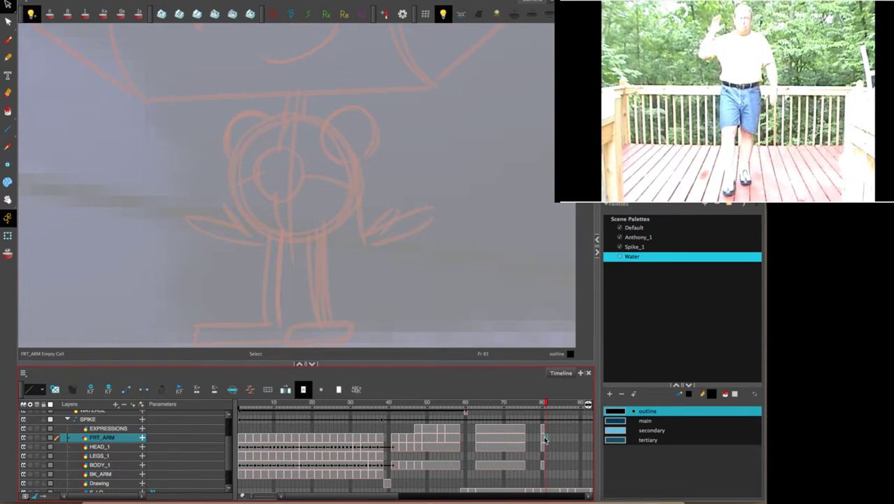
left_click(8, 57)
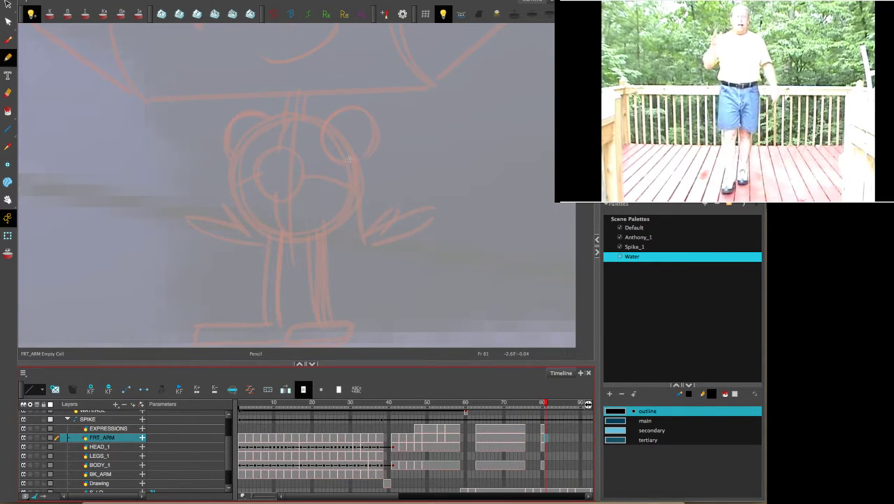
mouse_move(345, 154)
left_mouse_down()
mouse_move(356, 245)
mouse_move(373, 214)
mouse_move(392, 205)
mouse_move(426, 208)
mouse_move(431, 217)
mouse_move(423, 230)
mouse_move(356, 246)
left_mouse_up()
mouse_move(346, 158)
left_mouse_down()
mouse_move(350, 148)
mouse_move(367, 151)
mouse_move(377, 210)
left_mouse_up()
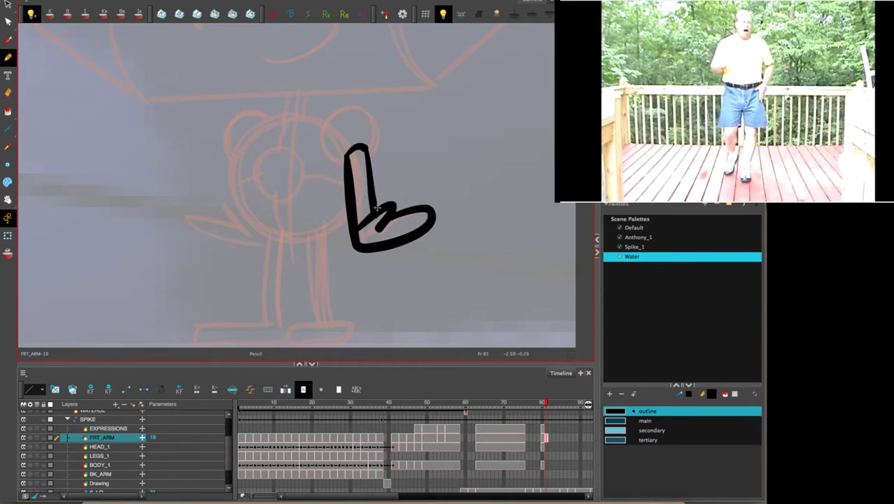
mouse_move(366, 153)
left_mouse_down()
mouse_move(379, 138)
mouse_move(362, 108)
mouse_move(330, 114)
mouse_move(325, 135)
mouse_move(341, 160)
mouse_move(372, 150)
mouse_move(379, 123)
mouse_move(335, 105)
mouse_move(324, 141)
mouse_move(335, 165)
mouse_move(346, 160)
left_mouse_up()
key("ctrl+z")
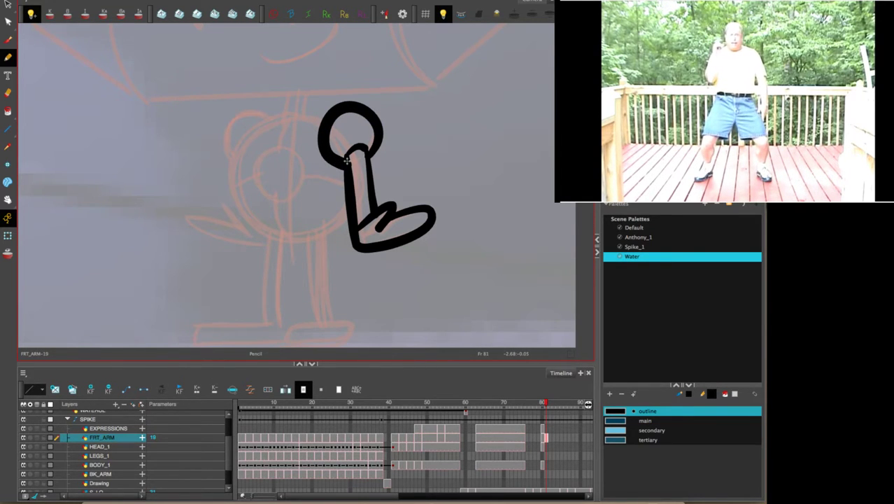
Move the new front arm drawing on FRT_ARM from frame 81 to frame 80.
left_click(549, 439)
left_click(546, 439)
left_click(543, 438)
left_click(546, 441)
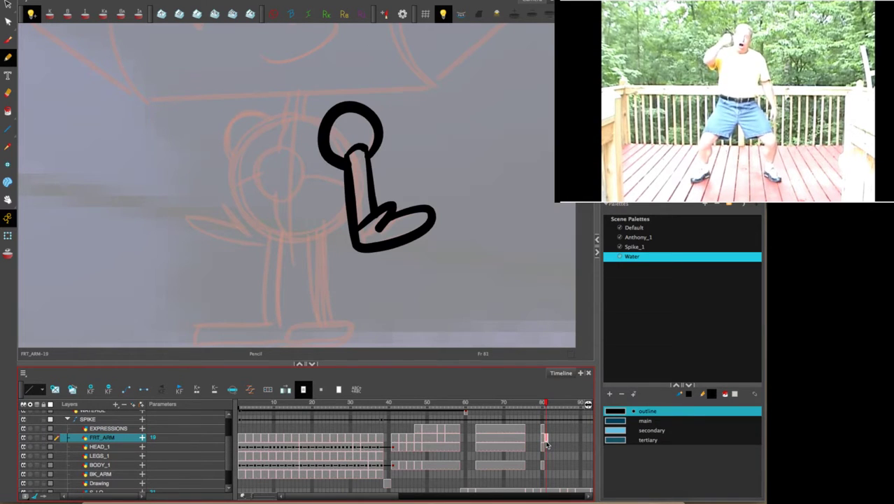
left_click(543, 438)
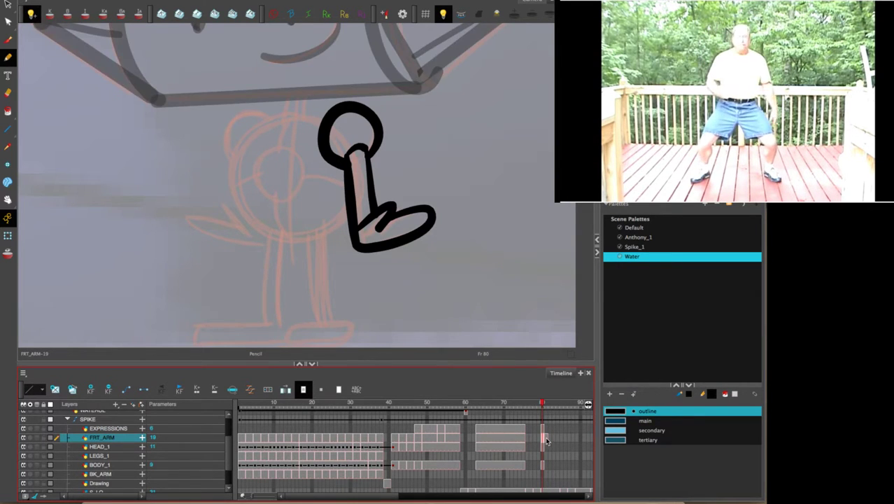
left_click(546, 440)
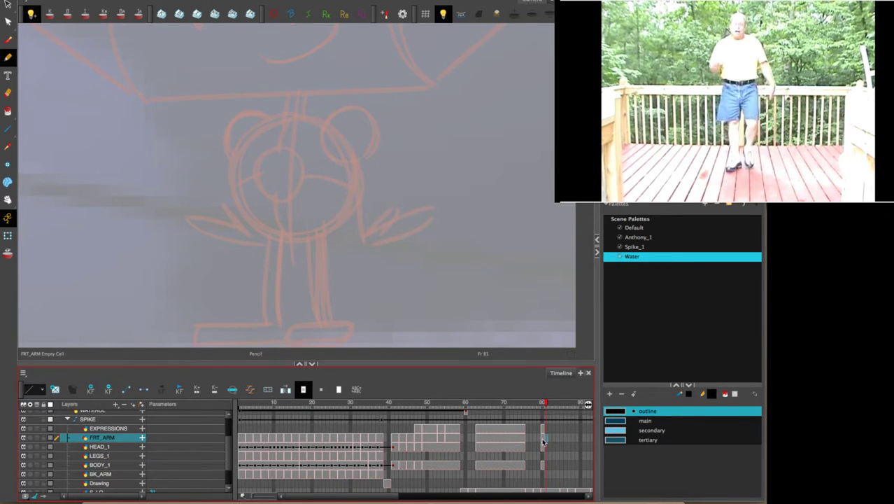
left_click(544, 440)
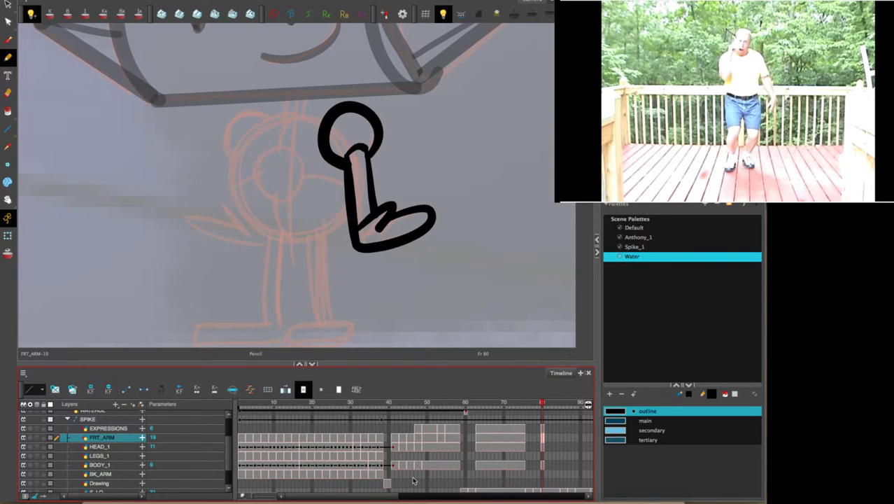
Draw the round torso and the smaller circle inside it over the sketch on BODY_1 at frame 80.
mouse_move(393, 496)
left_mouse_down()
mouse_move(463, 497)
mouse_move(434, 497)
left_mouse_up()
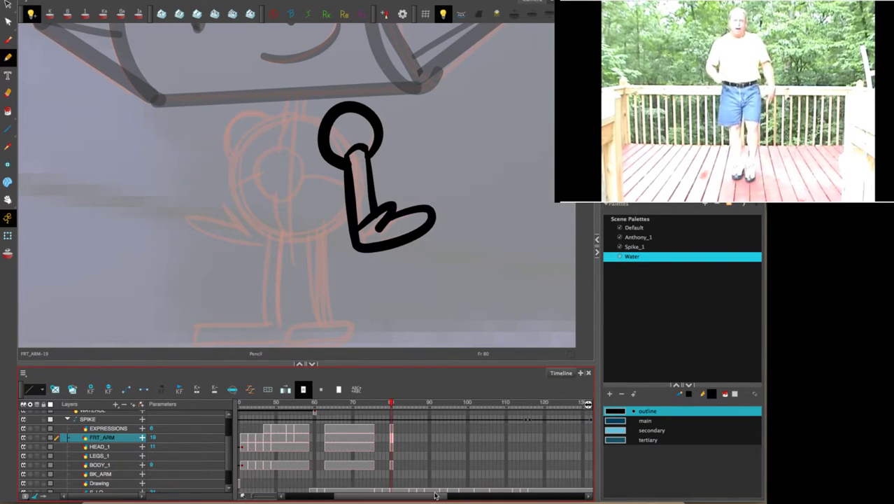
left_click(392, 446)
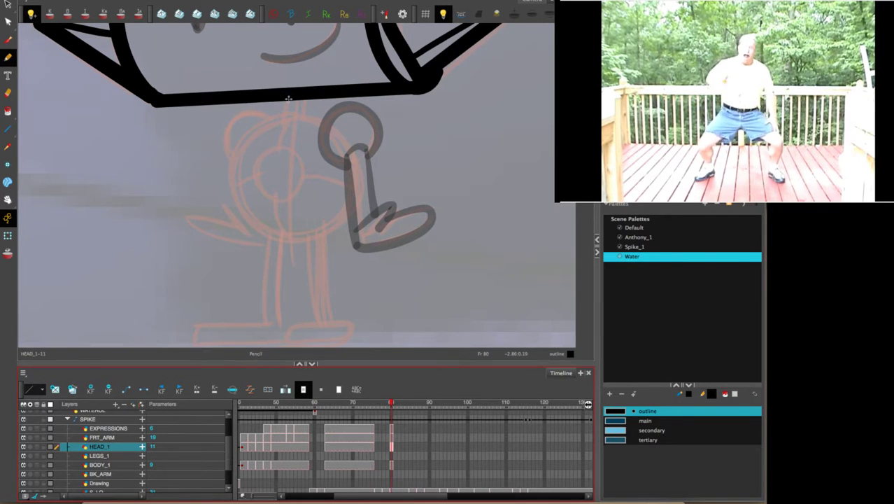
left_click(392, 464)
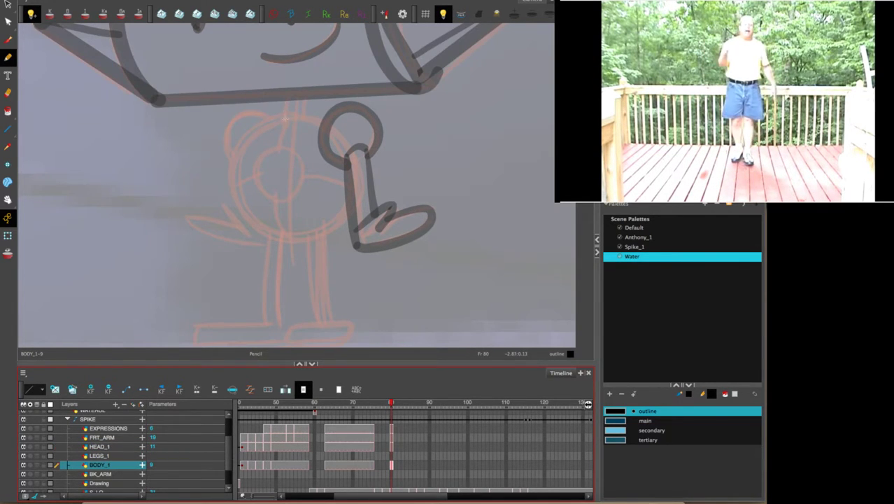
mouse_move(289, 113)
left_mouse_down()
mouse_move(336, 130)
mouse_move(354, 162)
mouse_move(355, 202)
mouse_move(306, 238)
mouse_move(249, 219)
mouse_move(229, 164)
mouse_move(258, 129)
mouse_move(283, 114)
mouse_move(312, 115)
mouse_move(344, 140)
left_mouse_up()
mouse_move(278, 149)
left_mouse_down()
mouse_move(303, 176)
mouse_move(294, 193)
mouse_move(270, 195)
mouse_move(255, 170)
mouse_move(263, 156)
mouse_move(302, 165)
left_mouse_up()
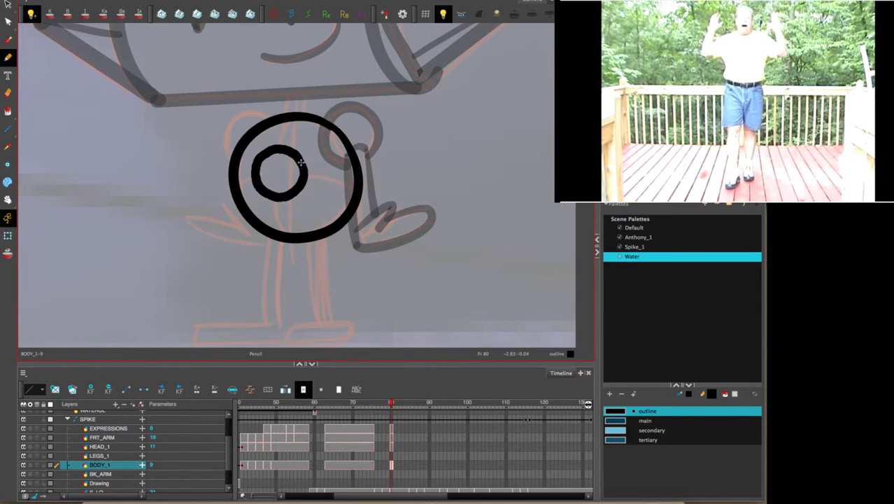
Draw the right foot as a closed flat shape and join it to the torso with two leg lines.
left_click_drag(409, 225, 459, 185)
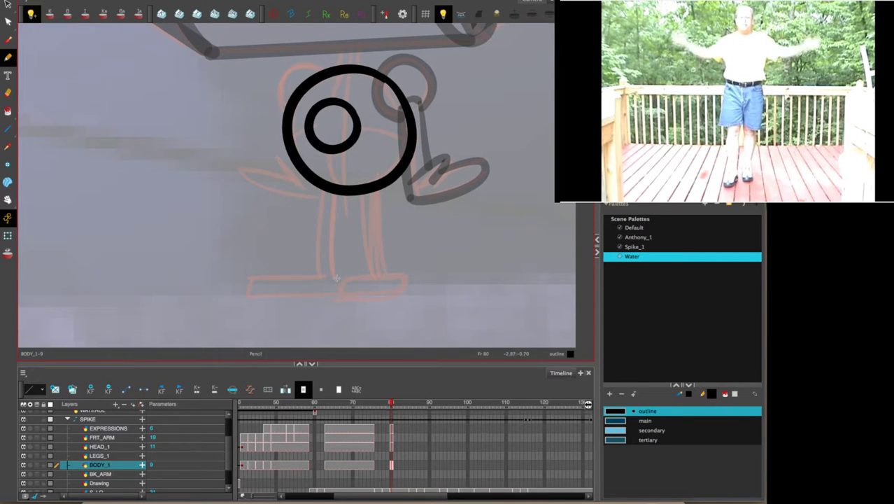
mouse_move(341, 277)
left_mouse_down()
mouse_move(414, 277)
mouse_move(408, 293)
mouse_move(339, 300)
mouse_move(343, 278)
left_mouse_up()
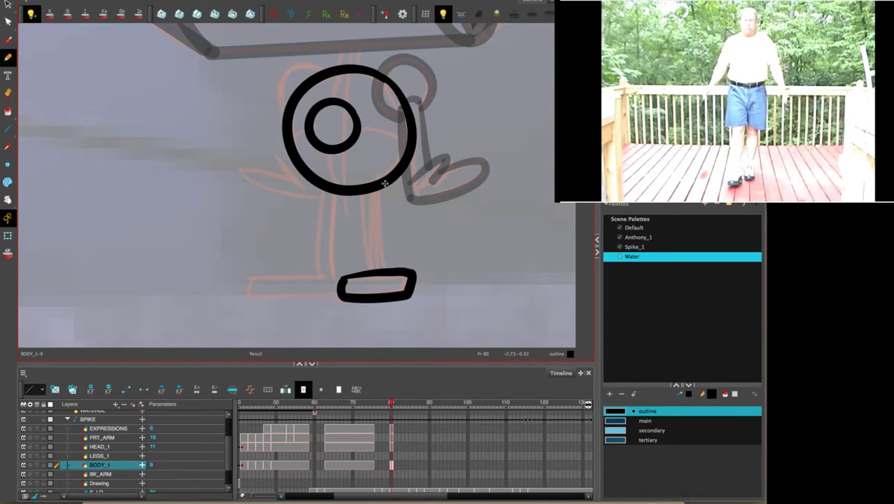
left_click_drag(385, 184, 390, 270)
left_click_drag(362, 190, 367, 274)
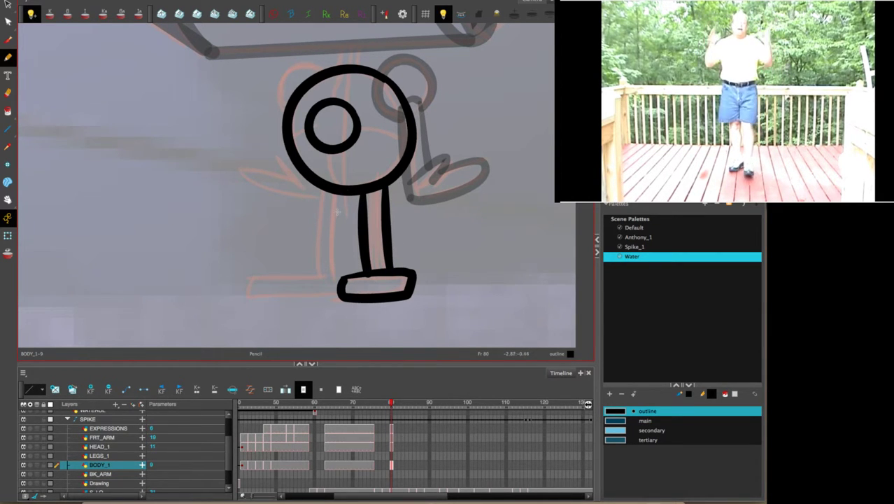
Draw the left leg as two lines down from the torso and close off the long flat left foot on BODY_1.
left_click_drag(338, 190, 336, 295)
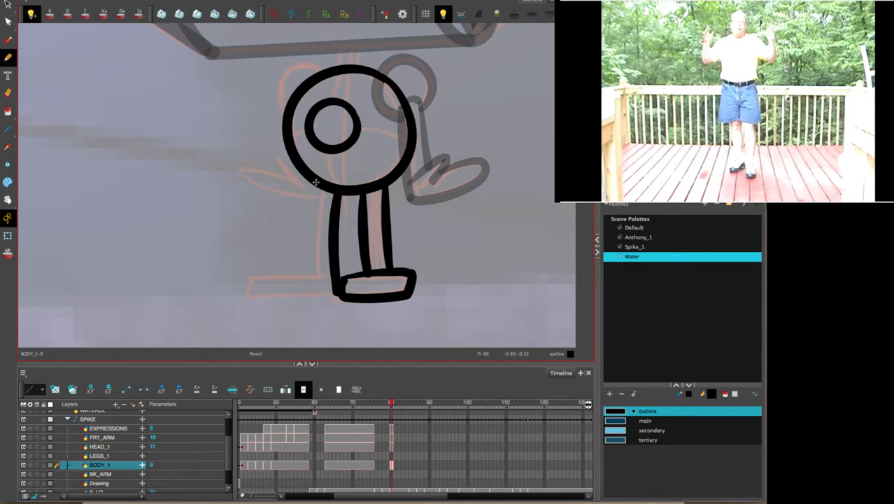
mouse_move(317, 182)
left_mouse_down()
mouse_move(310, 276)
mouse_move(264, 279)
mouse_move(245, 296)
mouse_move(338, 298)
mouse_move(245, 294)
left_mouse_up()
key("ctrl+z")
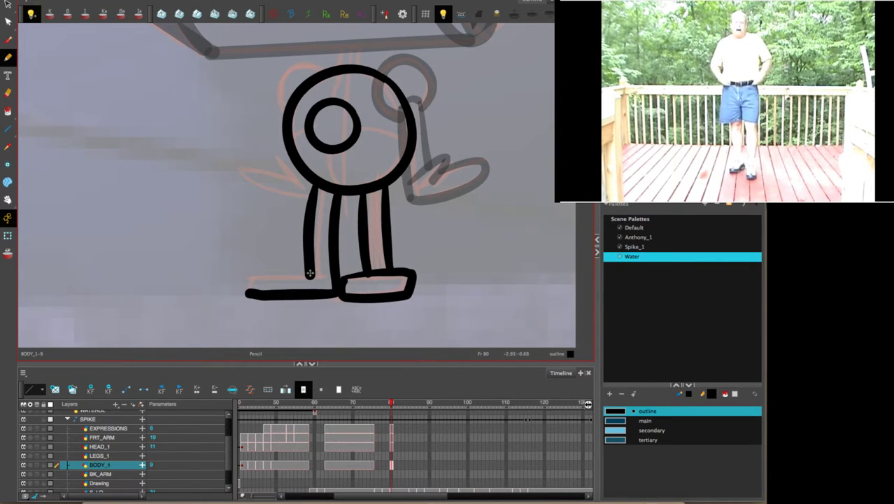
mouse_move(308, 275)
left_mouse_down()
mouse_move(247, 274)
mouse_move(251, 290)
left_mouse_up()
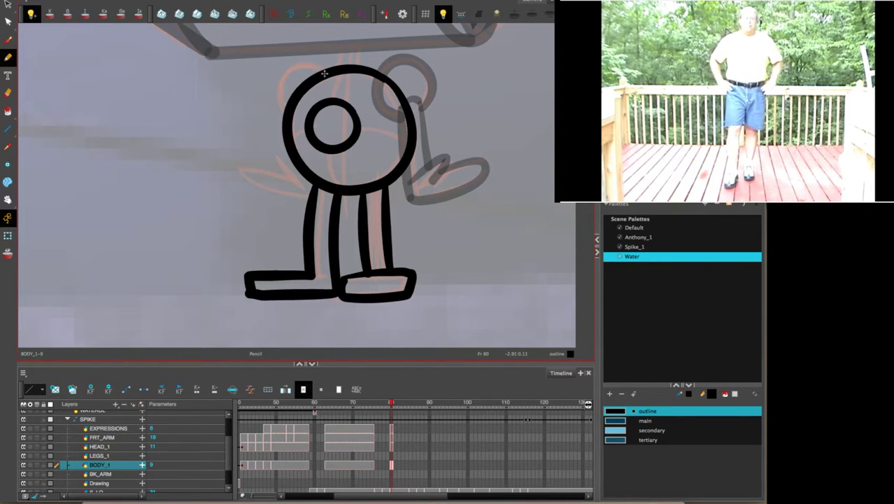
Draw the rounded back shoulder behind the torso and the open back hand with its thumb over the sketch at frame 80.
mouse_move(327, 75)
left_mouse_down()
mouse_move(312, 63)
mouse_move(276, 96)
mouse_move(289, 110)
left_mouse_up()
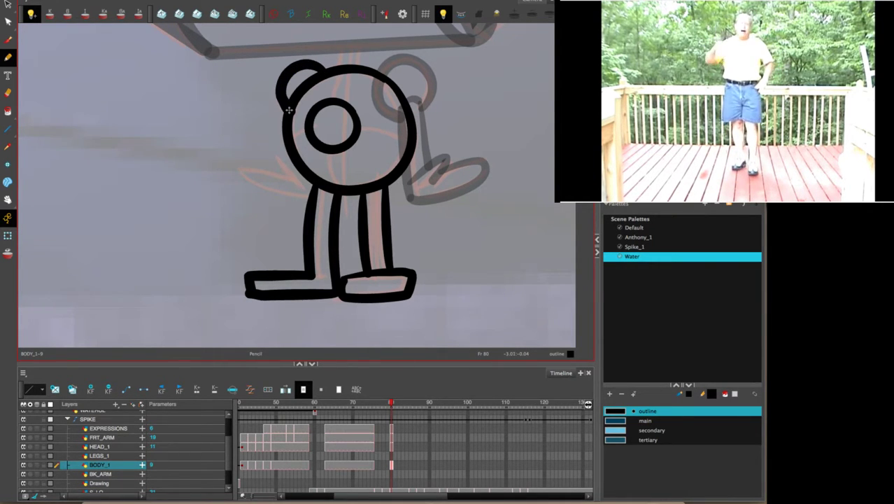
key("ctrl+z")
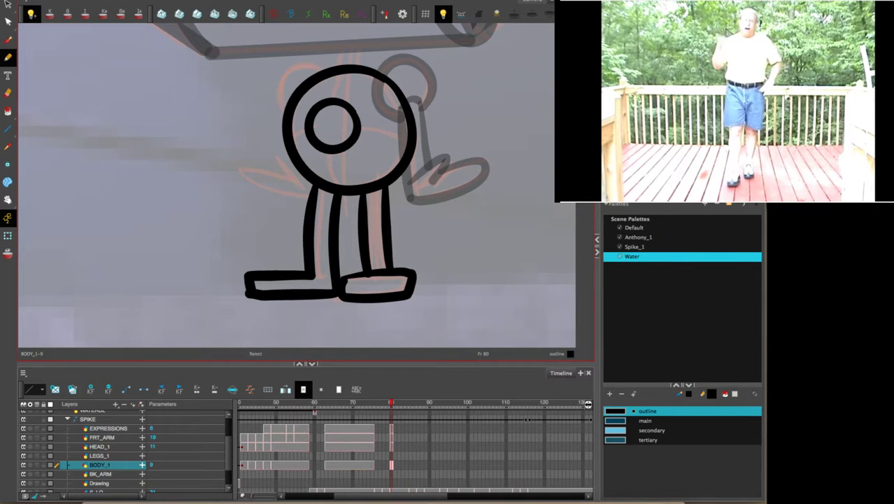
mouse_move(323, 74)
left_mouse_down()
mouse_move(283, 70)
mouse_move(276, 92)
mouse_move(289, 111)
left_mouse_up()
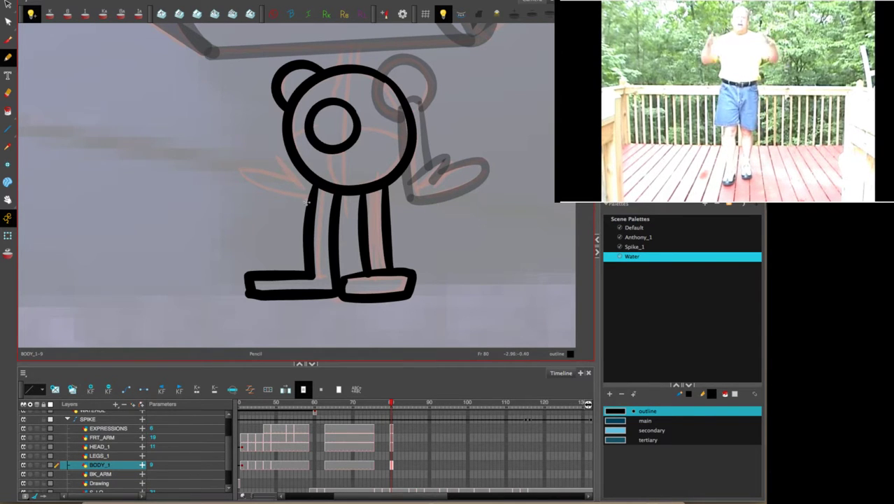
mouse_move(305, 175)
left_mouse_down()
mouse_move(278, 156)
mouse_move(292, 183)
mouse_move(242, 177)
mouse_move(260, 193)
mouse_move(311, 199)
left_mouse_up()
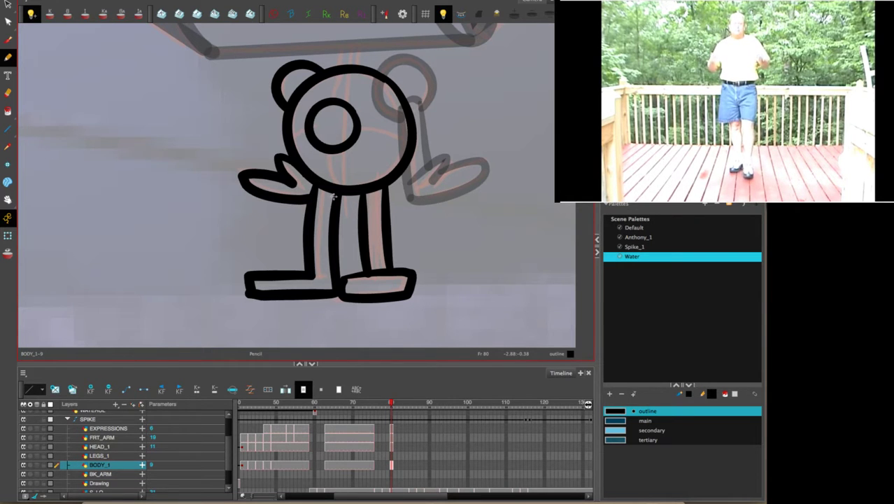
key("ctrl+z")
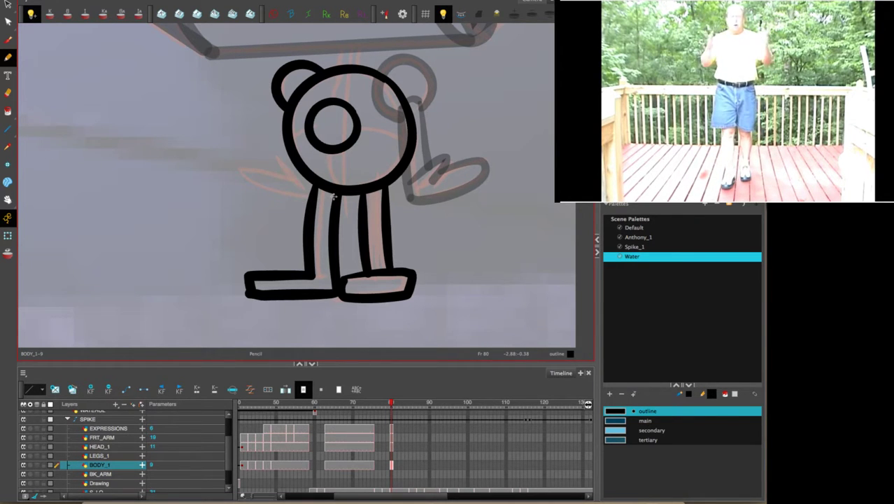
mouse_move(311, 201)
left_mouse_down()
mouse_move(257, 189)
mouse_move(246, 173)
mouse_move(311, 177)
mouse_move(295, 164)
mouse_move(313, 184)
left_mouse_up()
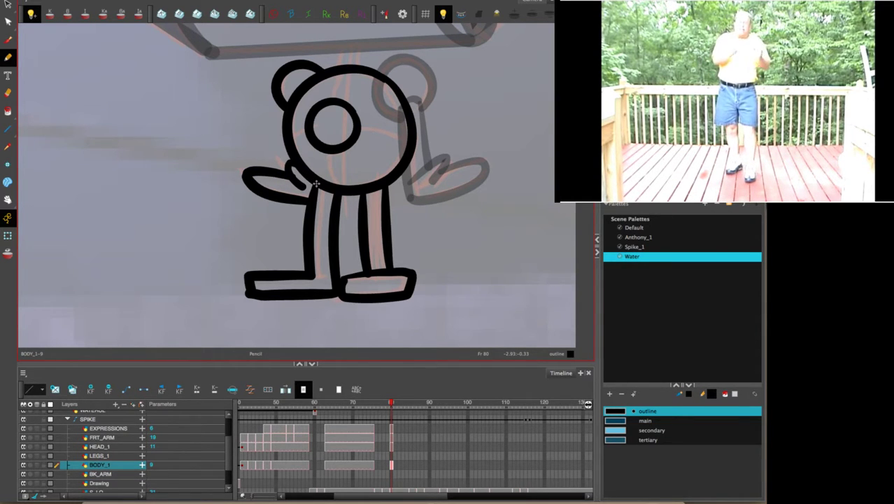
Draw the short neck stub rising from the top of the torso into the head on BODY_1 at frame 80.
scroll(494, 133, "up", 5)
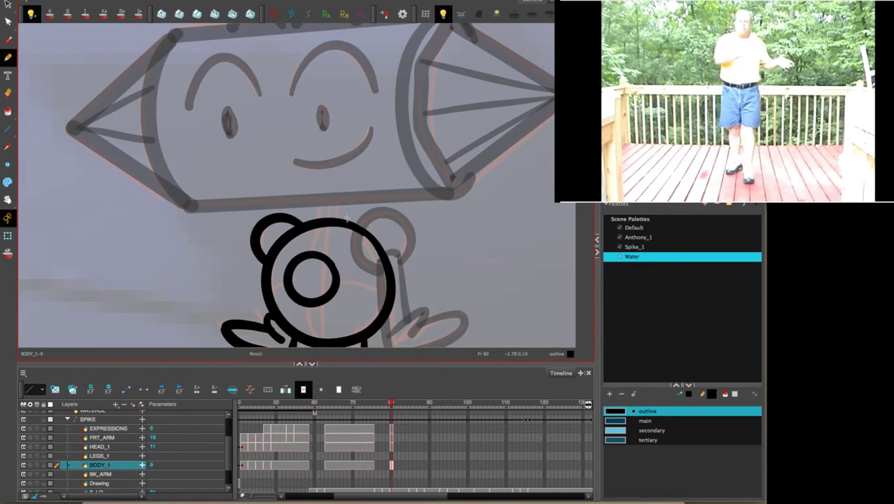
mouse_move(341, 222)
left_mouse_down()
mouse_move(346, 185)
mouse_move(326, 183)
mouse_move(321, 223)
left_mouse_up()
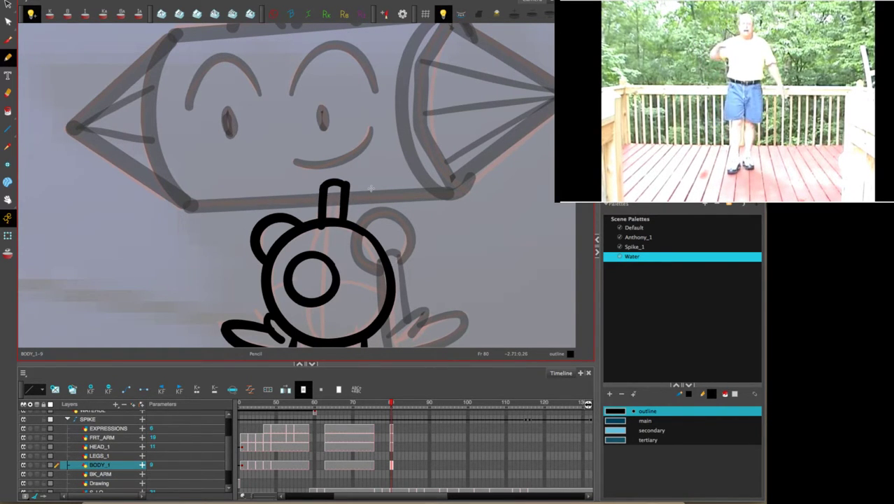
key("1")
key("1")
key("1")
key("1")
key("1")
key("2")
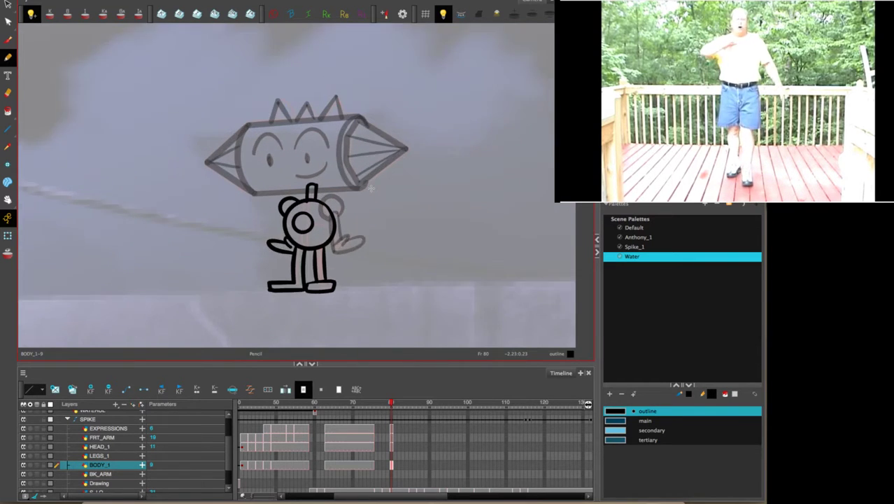
key("2")
key("2")
key("2")
key("2")
key("ctrl+z")
left_click_drag(338, 189, 335, 249)
scroll(340, 238, "down", 3)
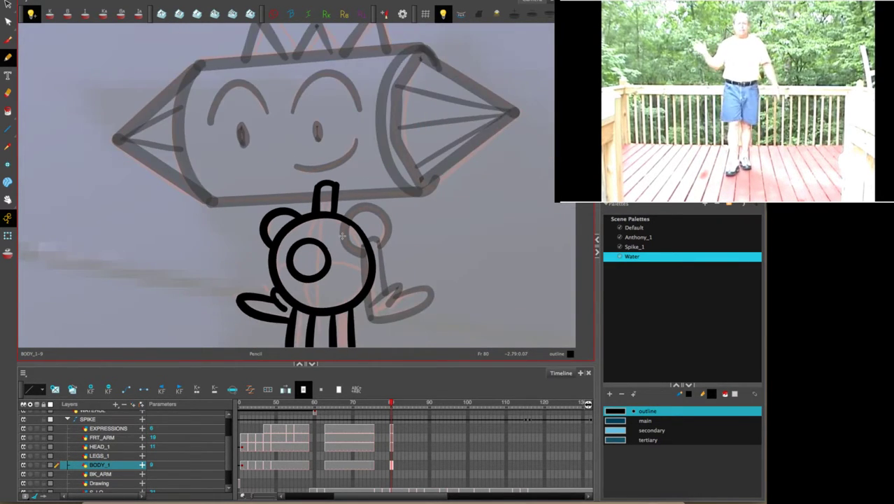
scroll(343, 237, "down", 4)
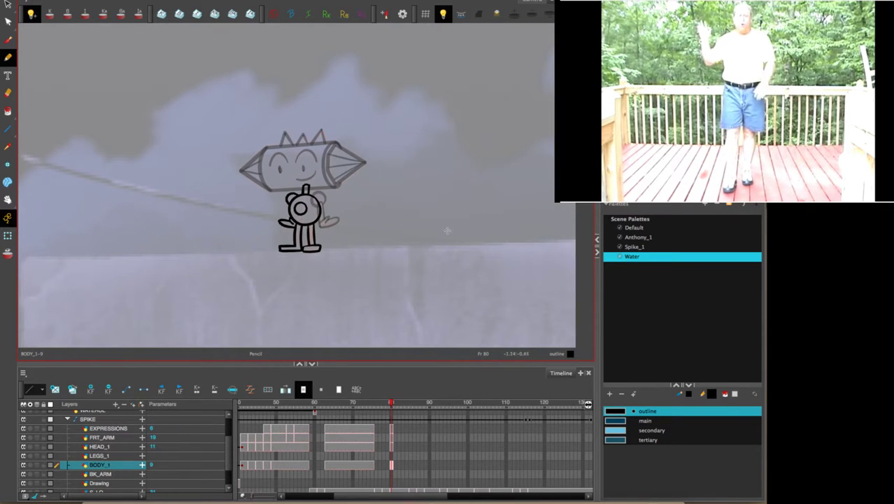
Extend the frame 80 drawings on EXPRESSIONS, FRT_ARM, HEAD_1 and BODY_1 through frame 84.
mouse_move(392, 404)
left_mouse_down()
mouse_move(420, 412)
mouse_move(410, 415)
mouse_move(406, 451)
left_mouse_up()
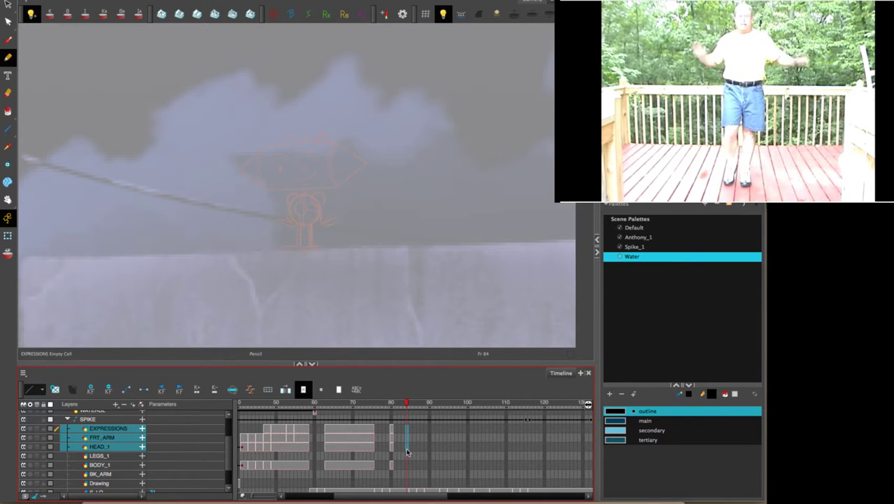
key("F5")
left_click(407, 465)
key("F5")
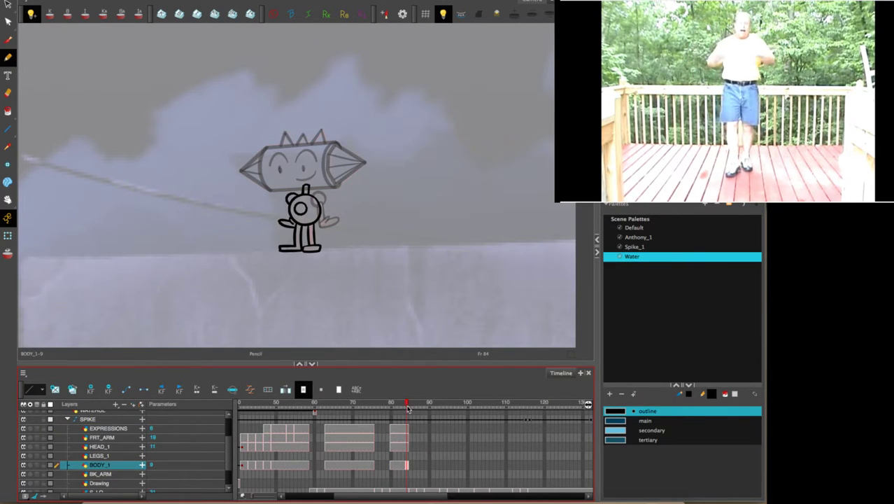
Examine the rough sketch poses in the empty stretch from frame 59 onwards, comparing how the head and face move.
mouse_move(407, 409)
left_mouse_down()
mouse_move(322, 423)
mouse_move(367, 435)
mouse_move(384, 453)
mouse_move(311, 456)
left_mouse_up()
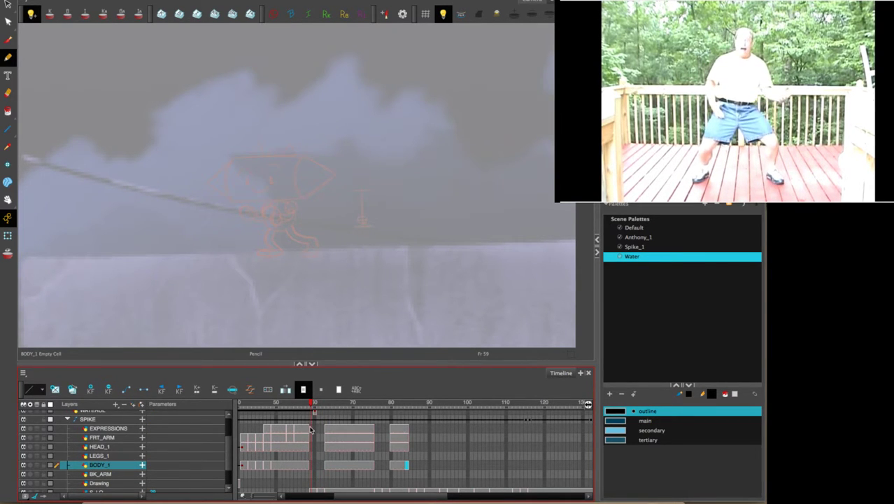
left_click(312, 429)
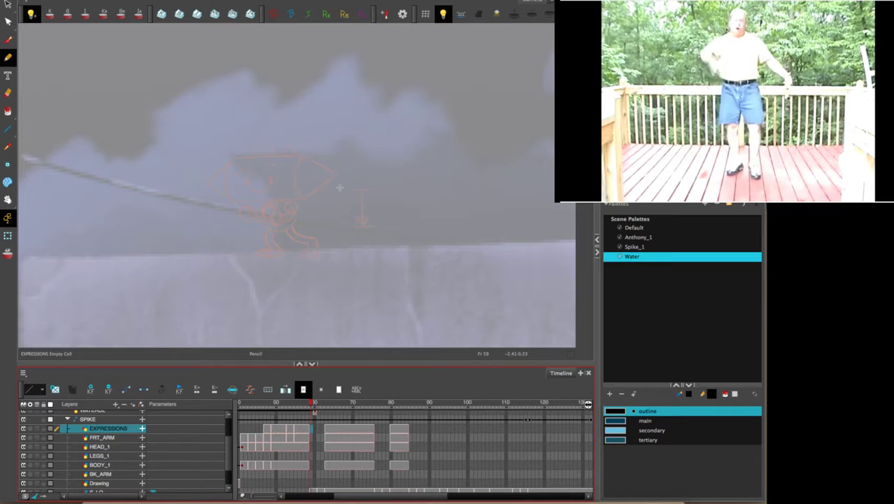
scroll(404, 174, "up", 5)
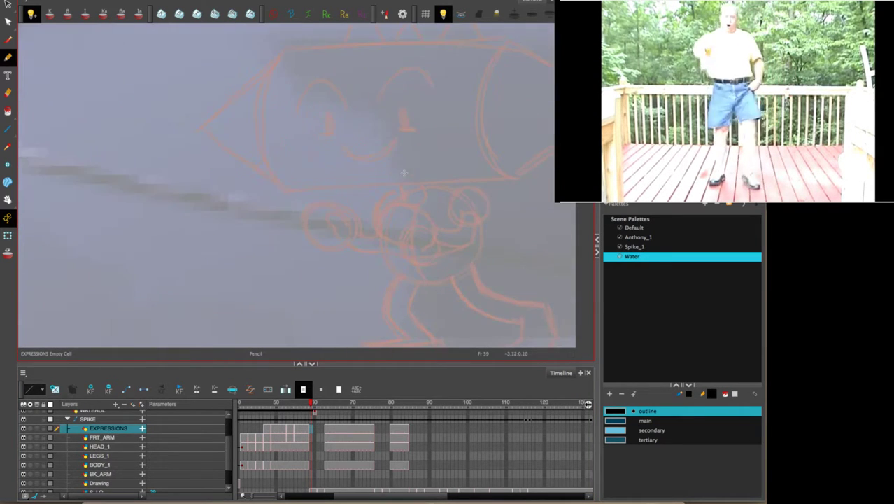
left_click_drag(503, 126, 401, 176)
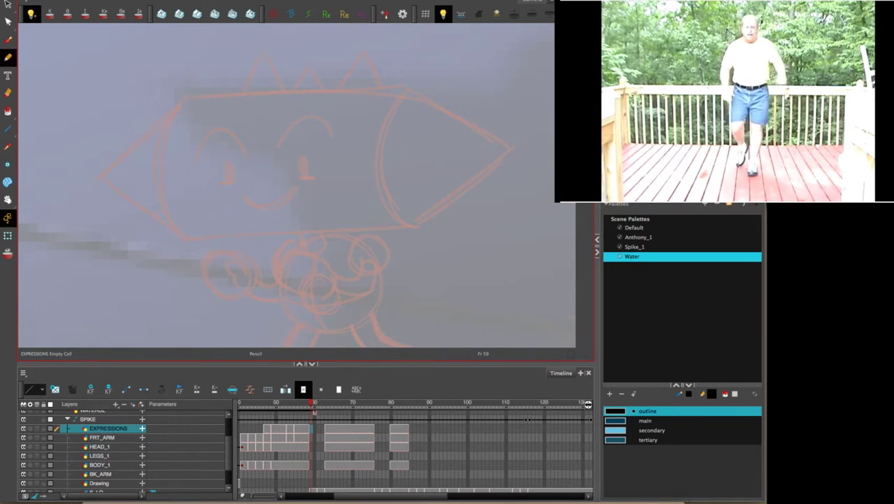
key("comma")
key("period")
key("period")
key("period")
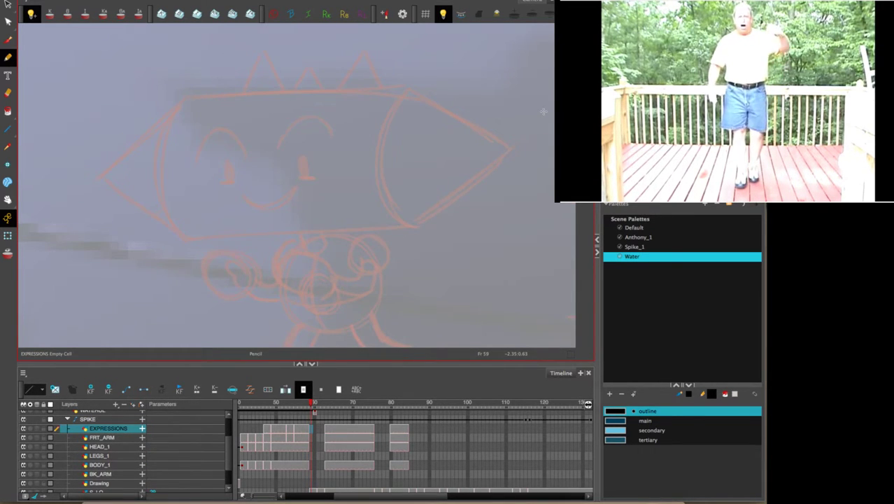
key("comma")
key("period")
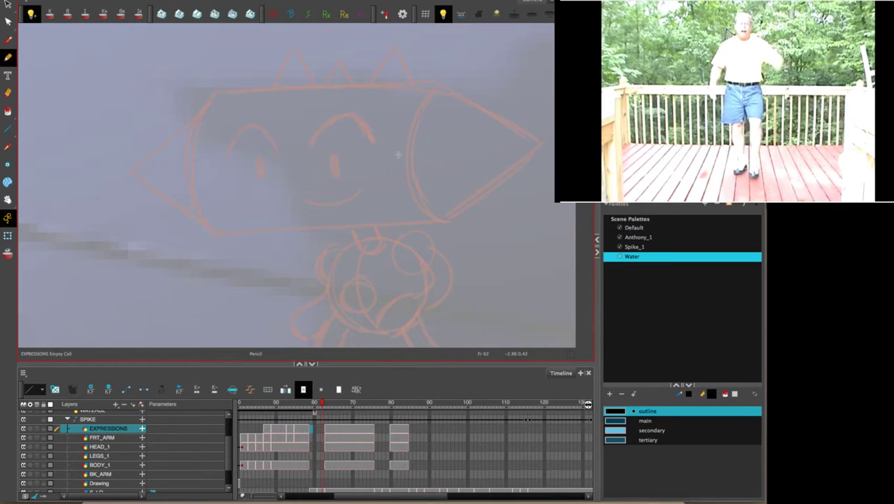
Draw the arched eyebrows, oval eyes and smile over the rough sketch on EXPRESSIONS at frame 61.
left_click(325, 433)
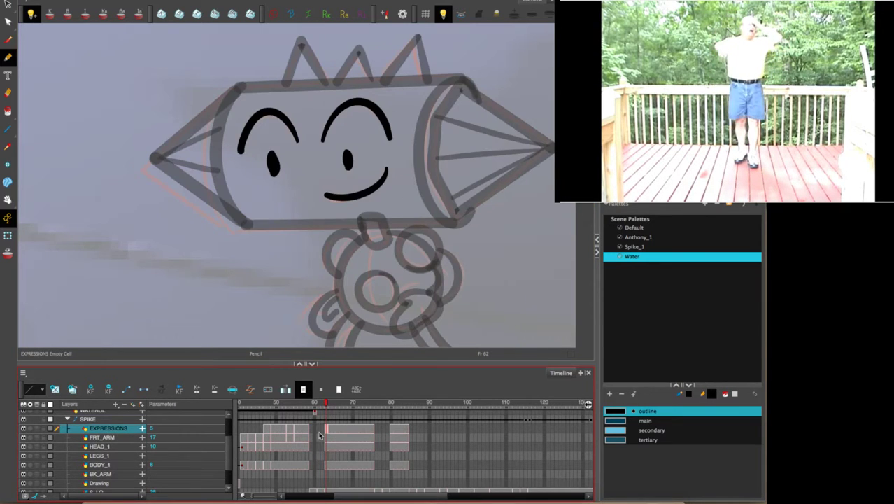
left_click(320, 431)
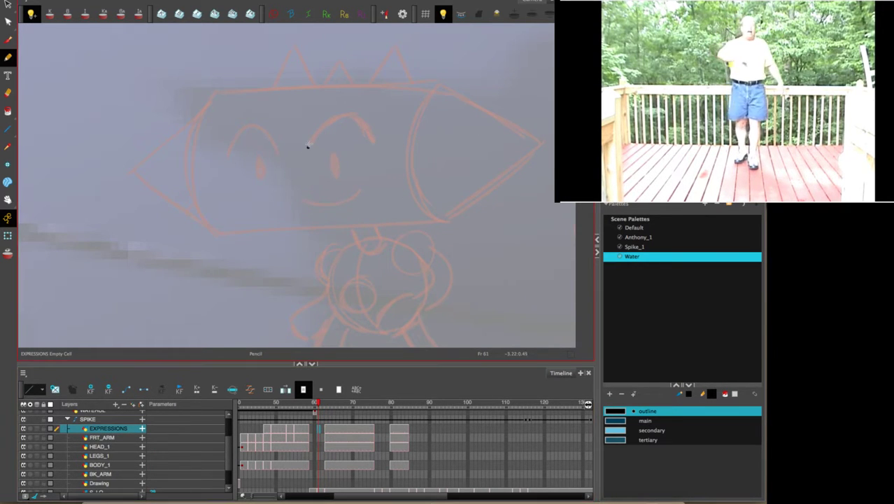
mouse_move(308, 147)
left_mouse_down()
mouse_move(333, 117)
mouse_move(354, 115)
mouse_move(378, 145)
left_mouse_up()
mouse_move(280, 155)
left_mouse_down()
mouse_move(254, 127)
mouse_move(226, 154)
mouse_move(259, 168)
left_mouse_up()
mouse_move(337, 170)
left_mouse_down()
mouse_move(333, 153)
mouse_move(336, 167)
mouse_move(305, 200)
left_mouse_up()
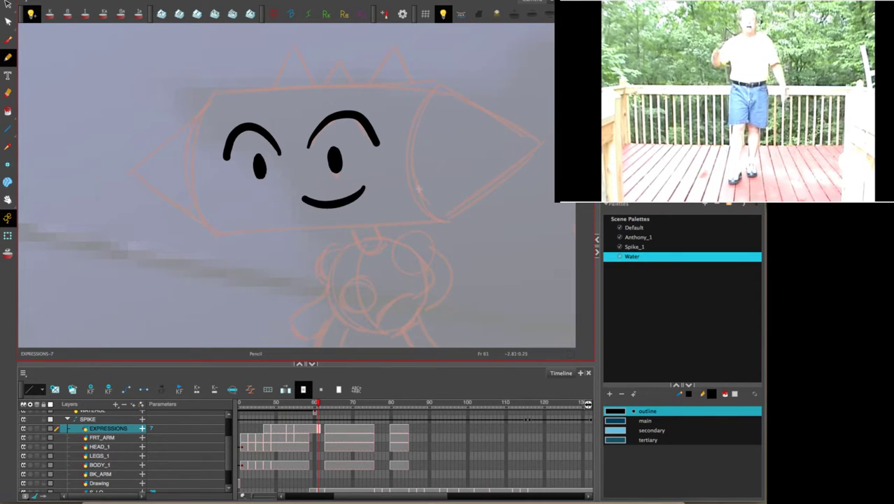
Draw the arched eyebrows, eyes with flat lower lids and curved smile over the rough sketch on EXPRESSIONS at frame 59.
key("comma")
key("comma")
mouse_move(278, 147)
left_mouse_down()
mouse_move(294, 123)
mouse_move(322, 119)
mouse_move(336, 146)
left_mouse_up()
mouse_move(248, 156)
left_mouse_down()
mouse_move(221, 130)
mouse_move(198, 163)
left_mouse_up()
mouse_move(243, 196)
left_mouse_down()
mouse_move(261, 208)
mouse_move(313, 178)
mouse_move(300, 158)
left_mouse_up()
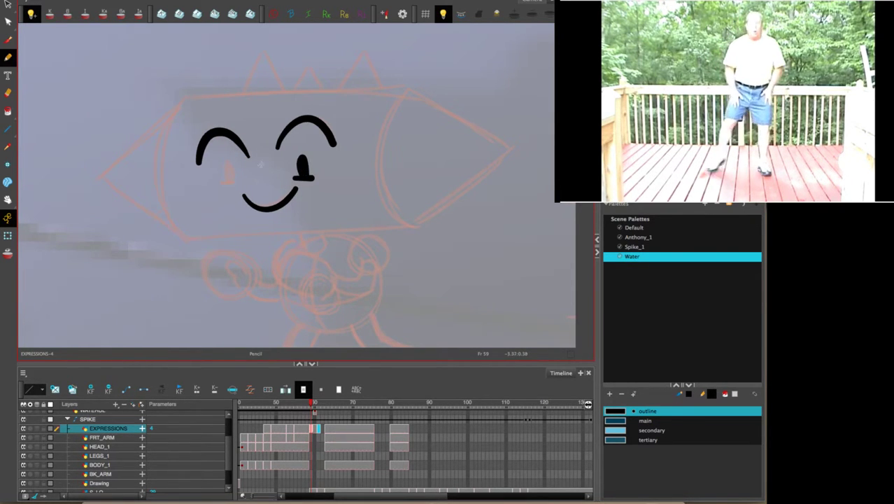
mouse_move(214, 183)
left_mouse_down()
mouse_move(234, 180)
mouse_move(225, 164)
left_mouse_up()
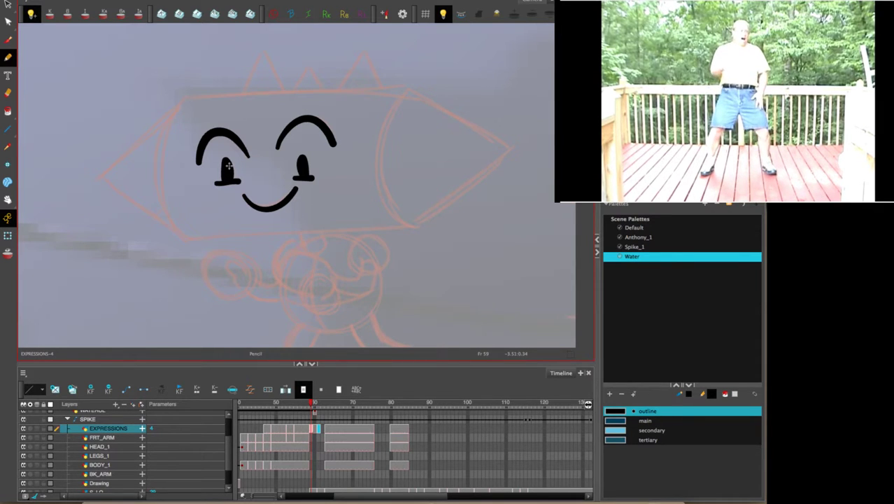
Flip through the new expressions and delete the stray expression exposure on EXPRESSIONS from frame 55 to 58.
key("comma")
key("comma")
key("period")
key("period")
key("period")
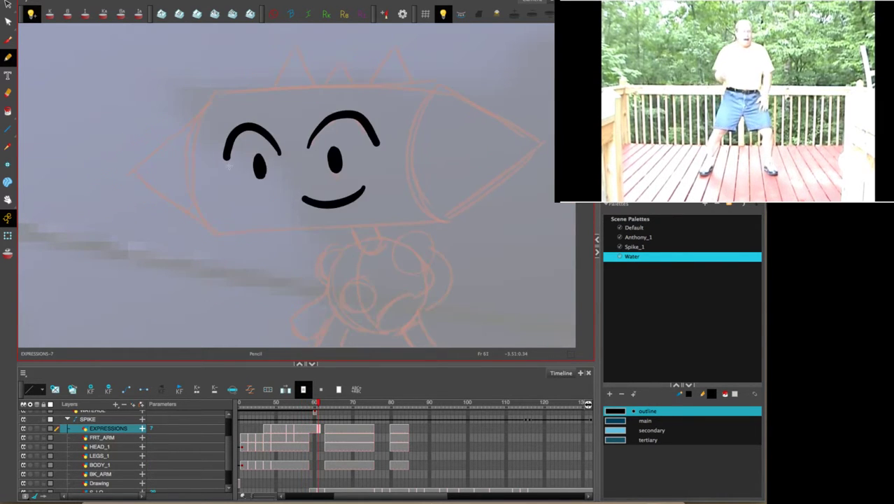
key("comma")
key("comma")
key("comma")
key("comma")
key("comma")
key("comma")
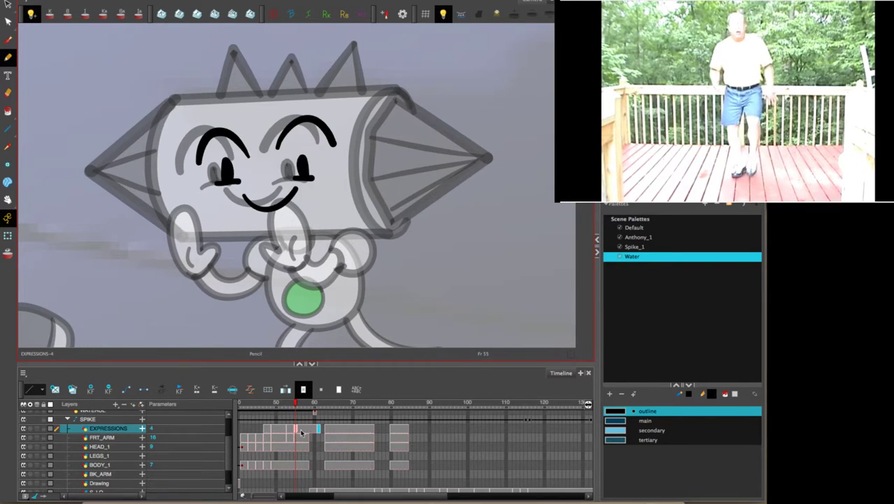
key("period")
left_click_drag(309, 432, 297, 429)
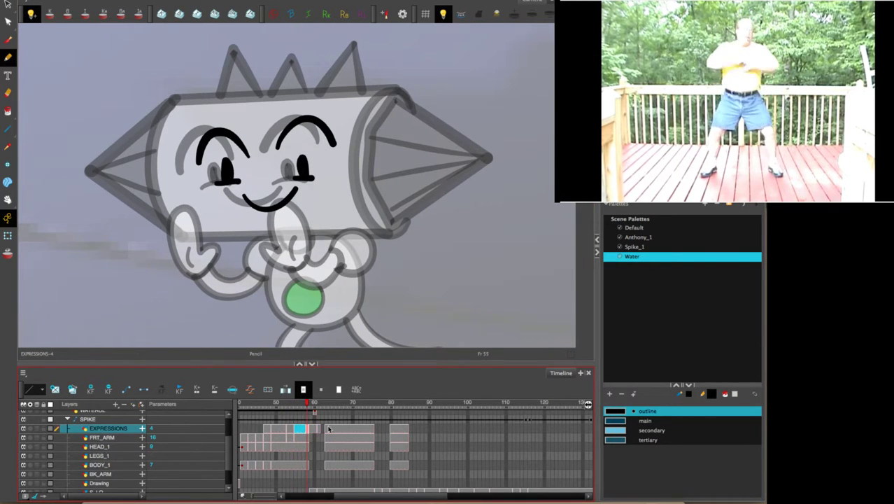
key("Delete")
Check the remaining exposures on EXPRESSIONS around frames 59 to 62.
left_click(313, 431)
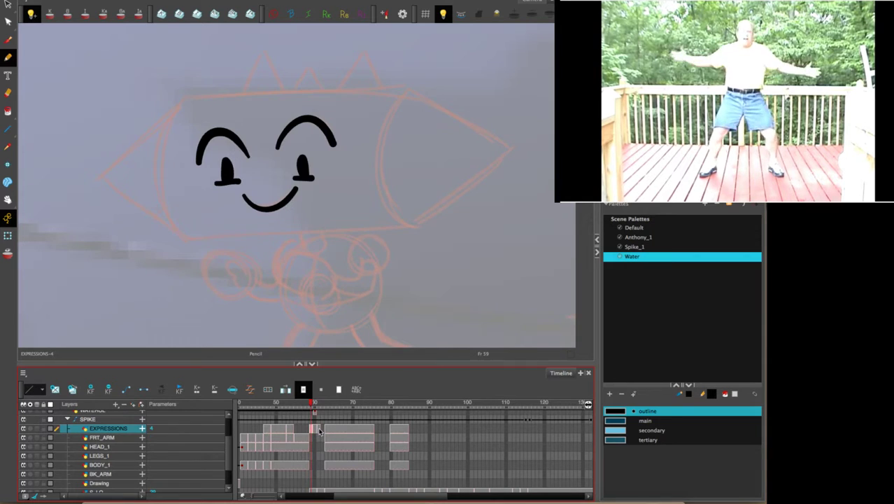
left_click(319, 432)
left_click(303, 429)
left_click(316, 432)
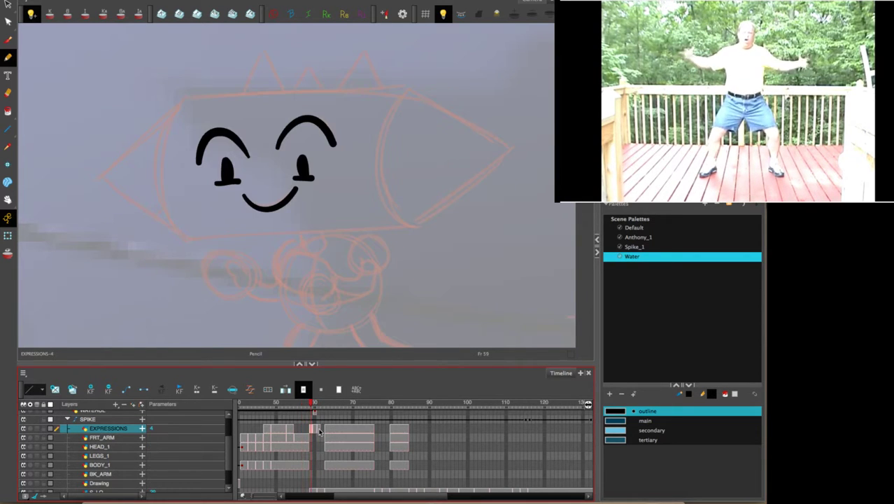
left_click(320, 431)
left_click(323, 431)
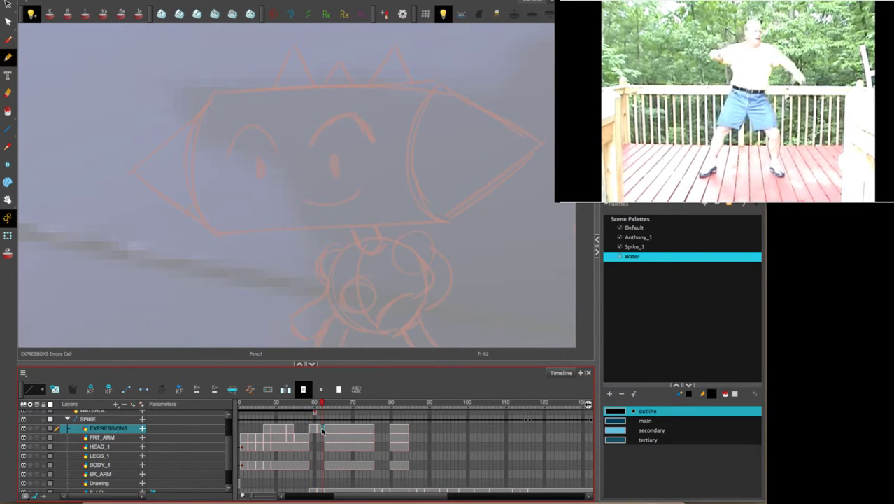
Extend the head drawing on HEAD_1 from frame 58 through frames 59 to 62, duplicating it as separate drawings at frames 59 and 61.
key("comma")
key("comma")
key("comma")
left_click(315, 439)
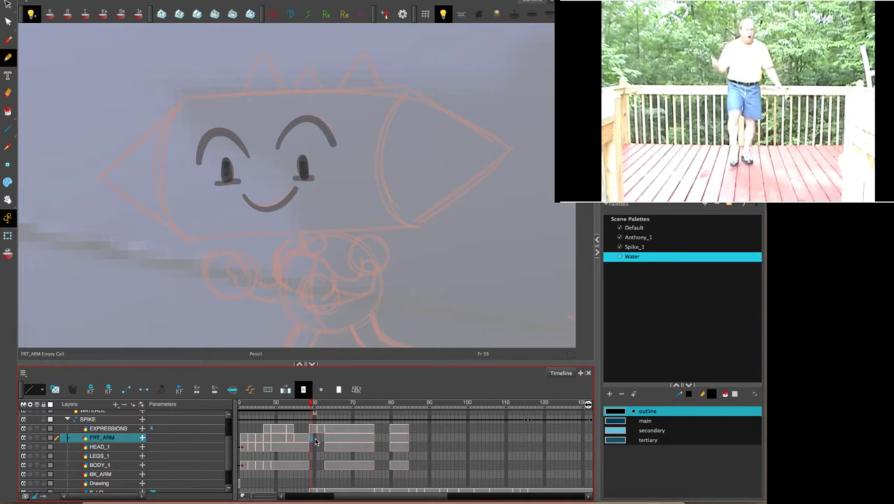
left_click(308, 439)
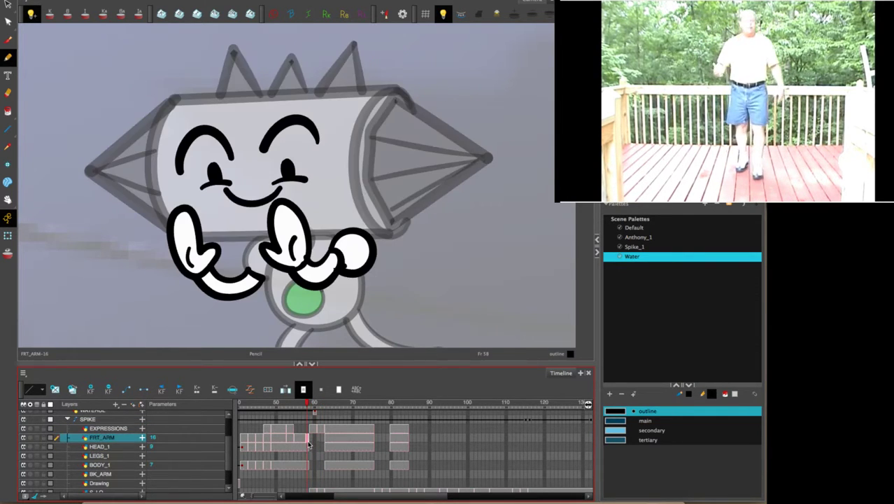
left_click(308, 446)
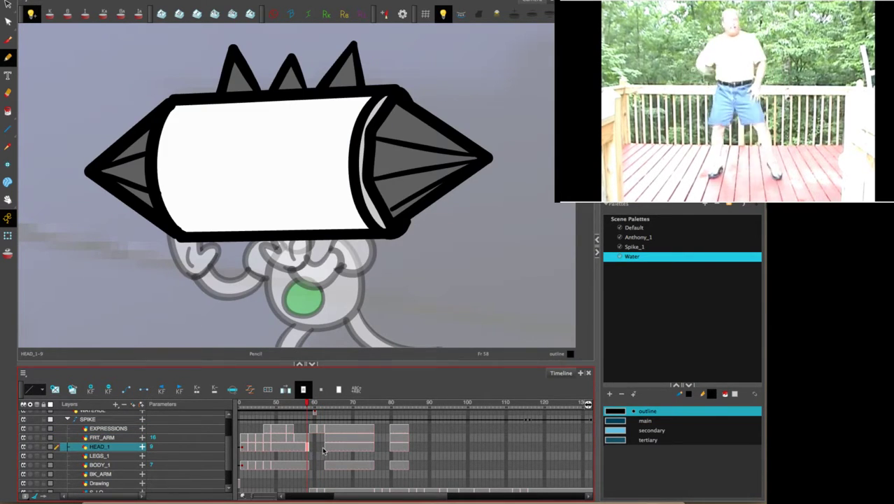
key("period")
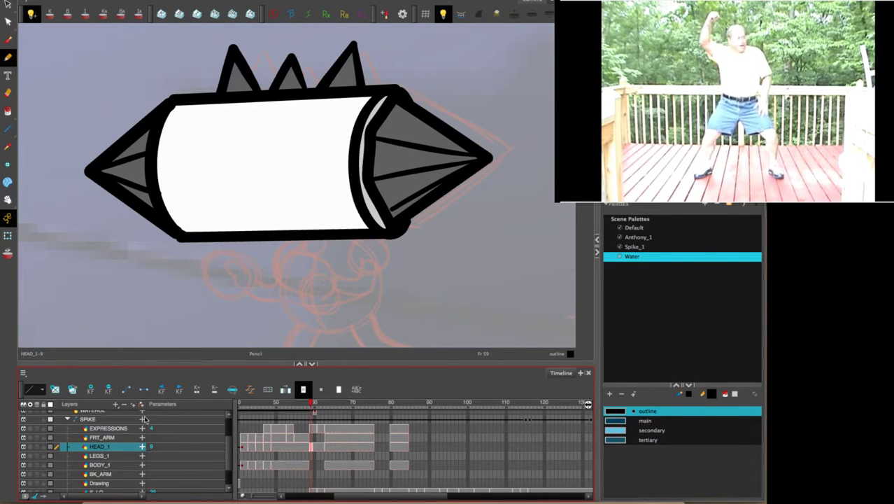
left_click(318, 447)
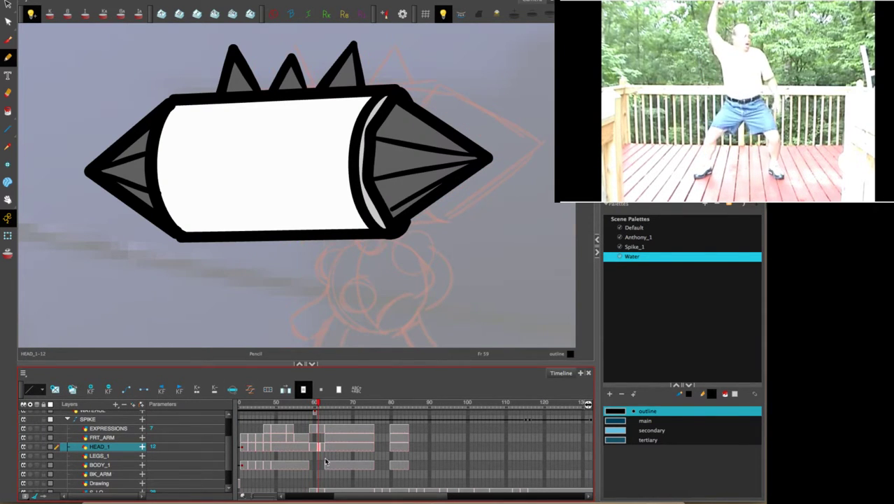
left_click(73, 390)
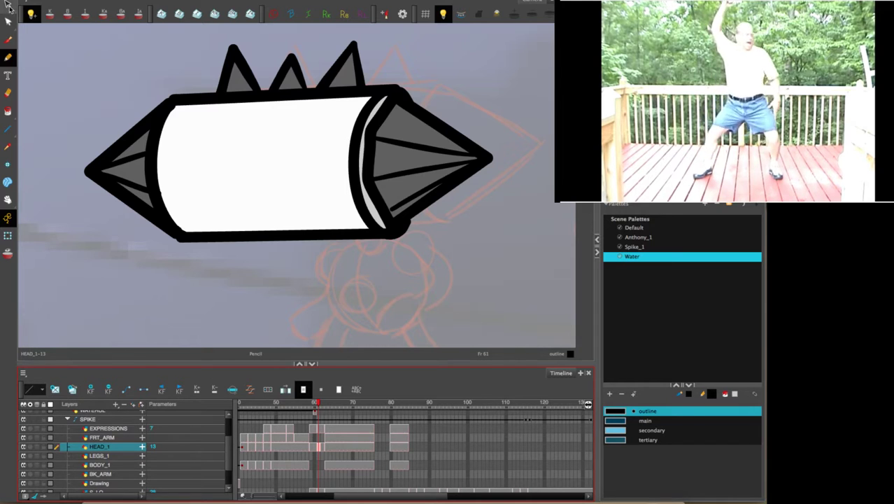
Compare the HEAD_1 line art and fills with the rough sketch by flipping between frames 58 and 60.
left_click(7, 21)
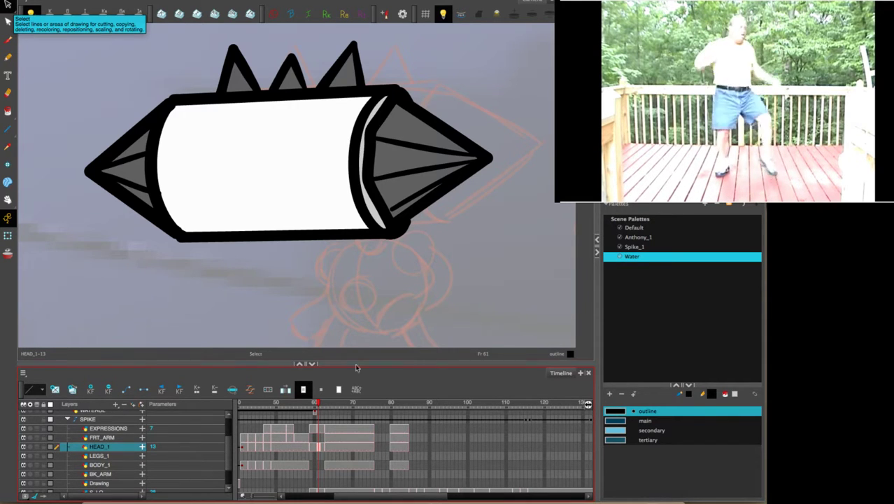
left_click(315, 446)
key("space")
left_click_drag(485, 112, 493, 151)
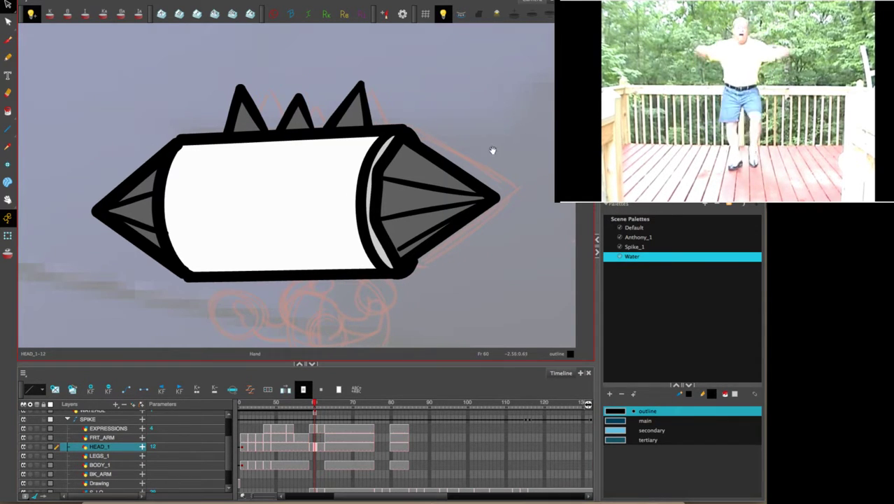
key("l")
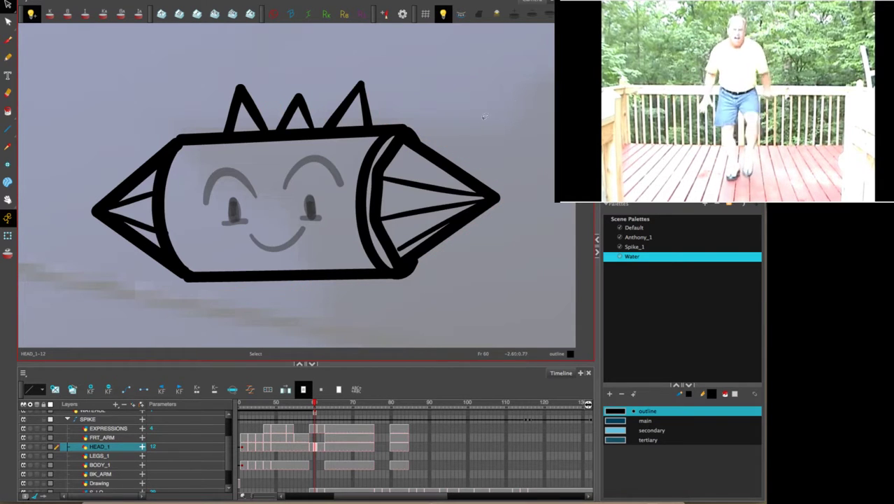
key("space")
left_click_drag(506, 139, 498, 97)
left_click_drag(509, 166, 507, 173)
key("comma")
key("comma")
key("period")
key("comma")
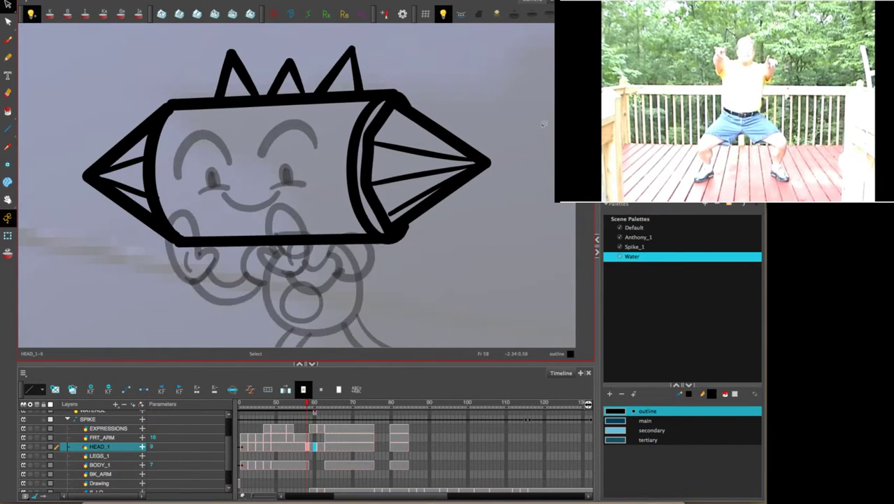
key("period")
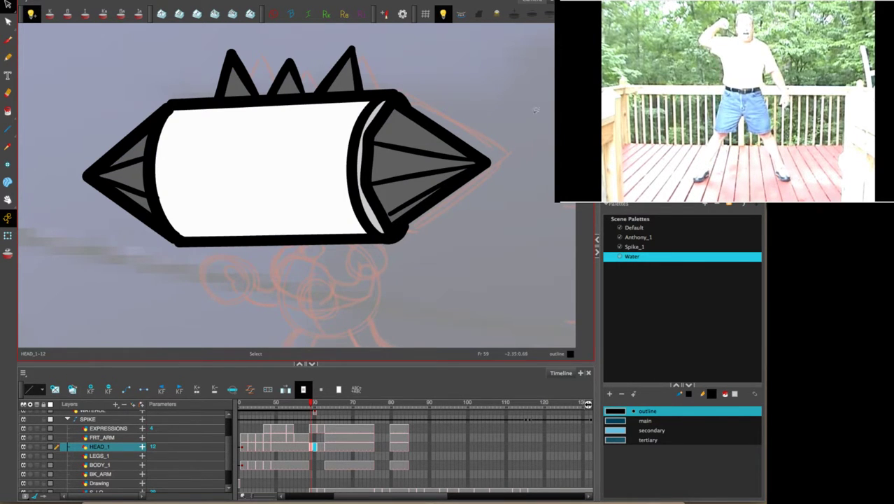
Move the head's line art at frame 59 over the rough sketch and rotate it slightly to match the tilt.
key("k")
key("k")
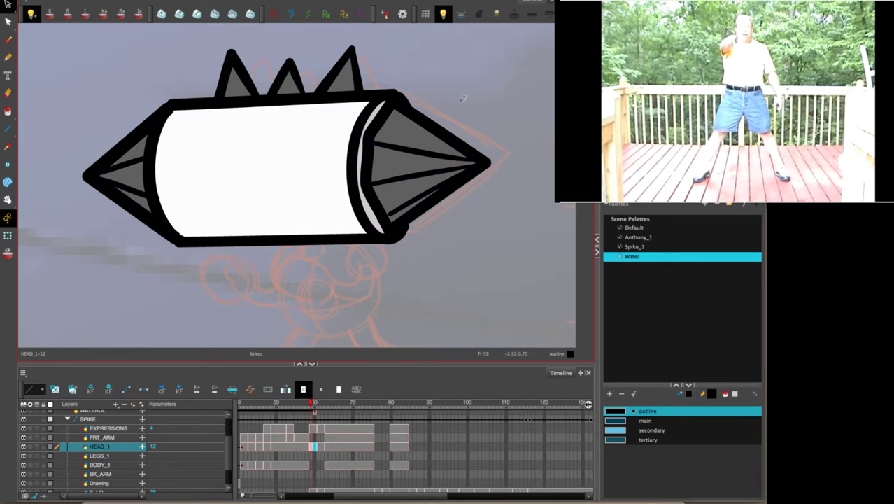
mouse_move(423, 70)
left_mouse_down()
mouse_move(301, 32)
mouse_move(298, 315)
mouse_move(336, 308)
left_mouse_up()
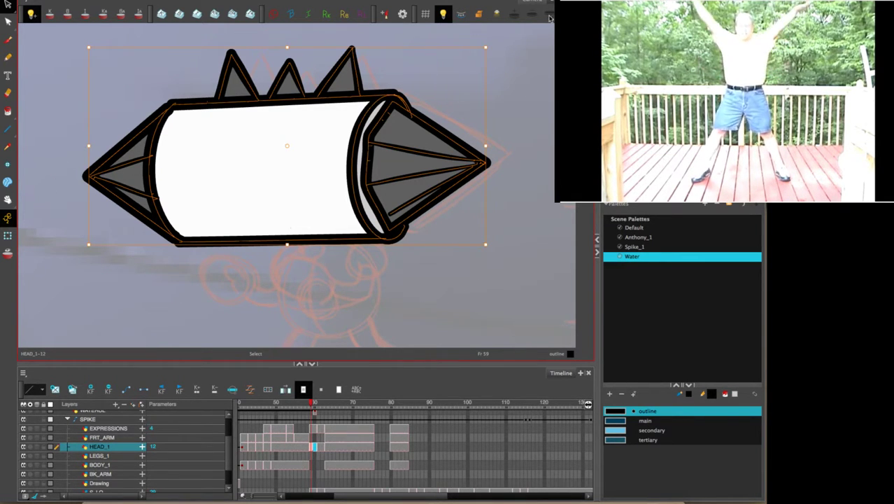
left_click_drag(477, 170, 505, 165)
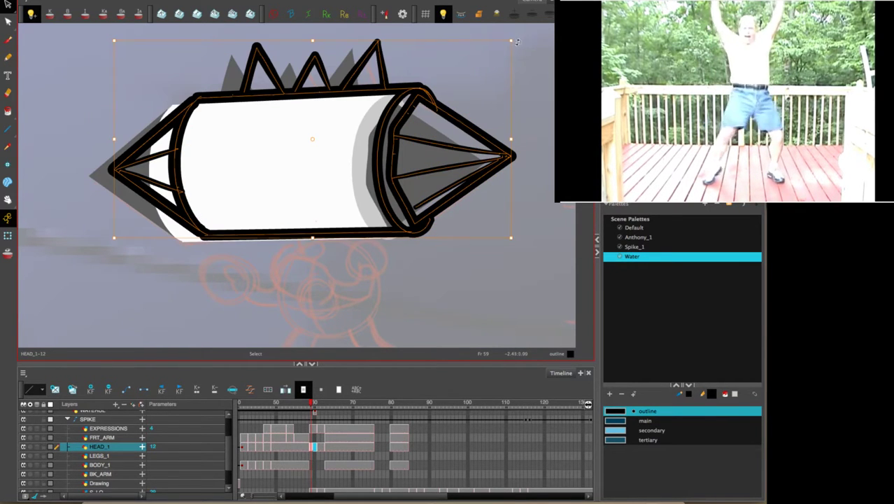
left_click_drag(518, 44, 520, 42)
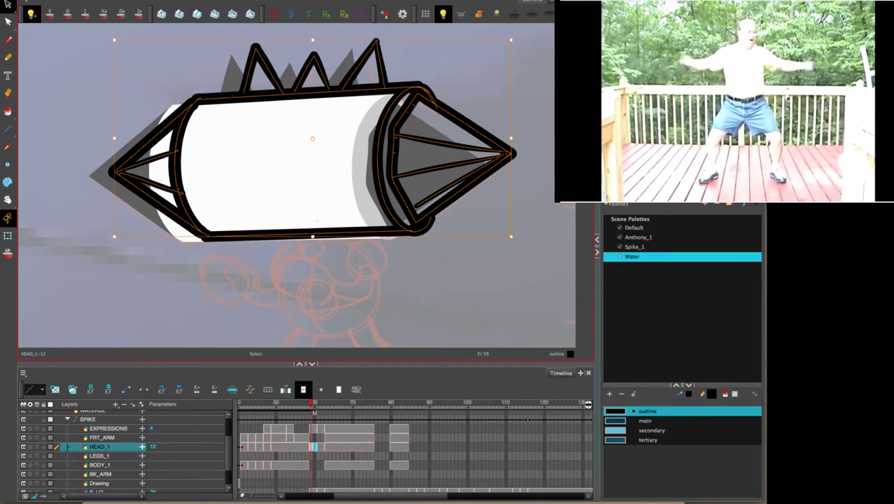
Rotate and move the head's colour fills at frame 59 so they line up inside the repositioned line art.
key("l")
mouse_move(436, 66)
left_mouse_down()
mouse_move(402, 38)
mouse_move(87, 199)
mouse_move(220, 273)
left_mouse_up()
left_click_drag(492, 47, 489, 45)
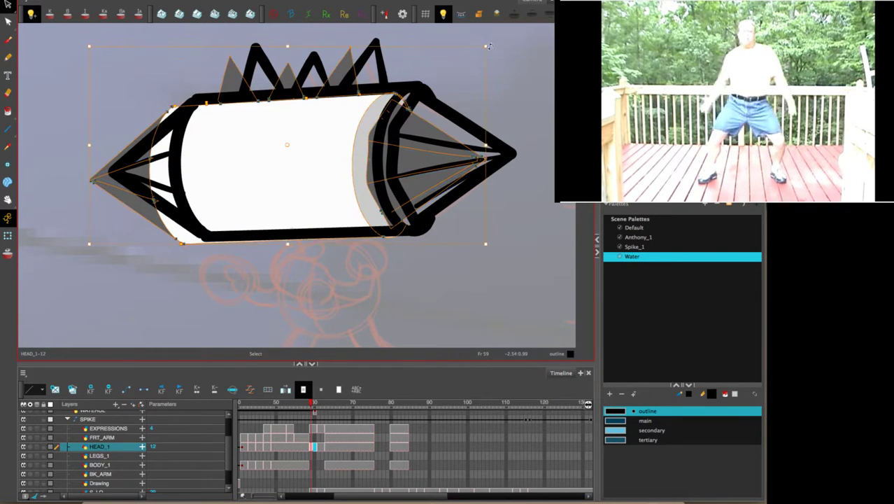
key("l")
left_click_drag(470, 146, 467, 142)
left_click(551, 99)
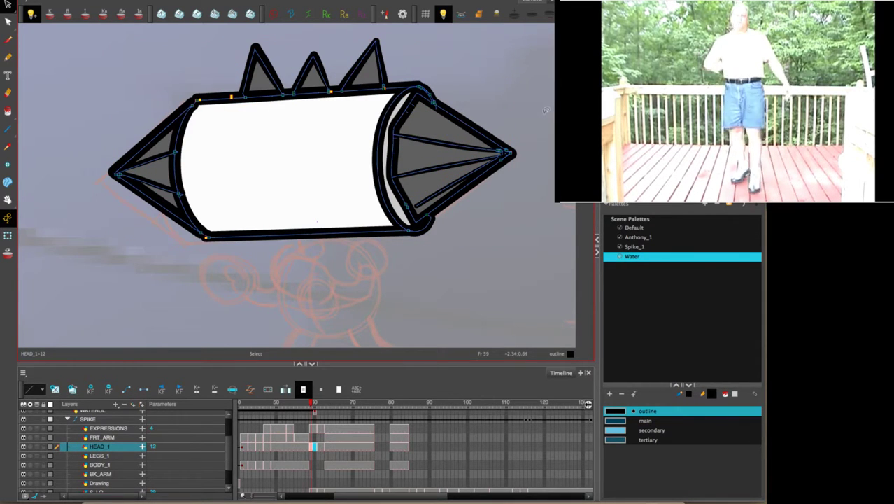
Flip through the HEAD_1 drawings from frame 59 to 62 to check the head's movement against the rough sketch.
key("period")
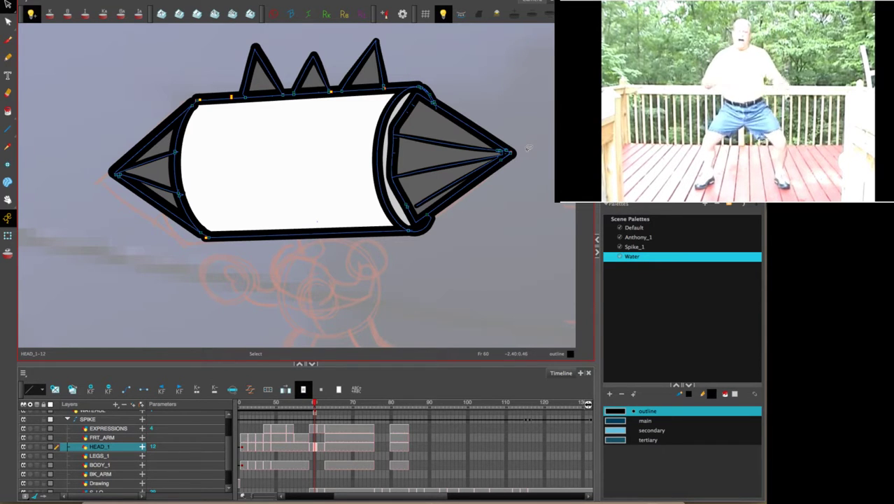
key("period")
key("comma")
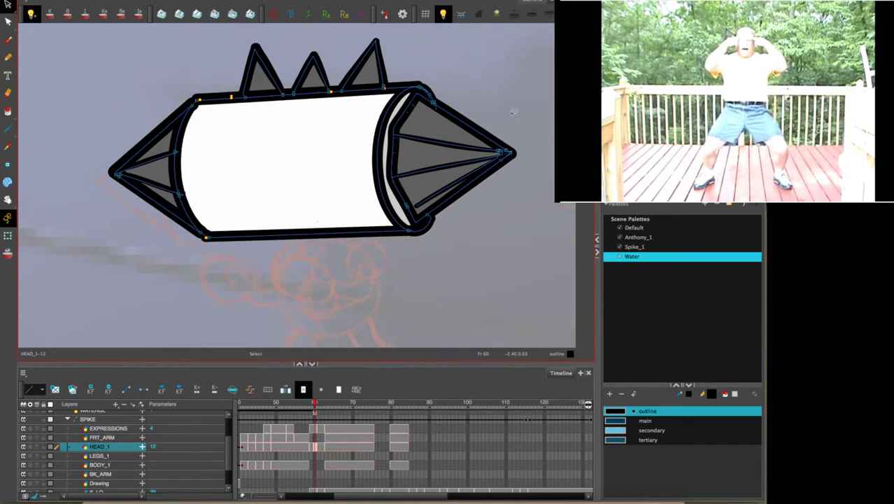
key("period")
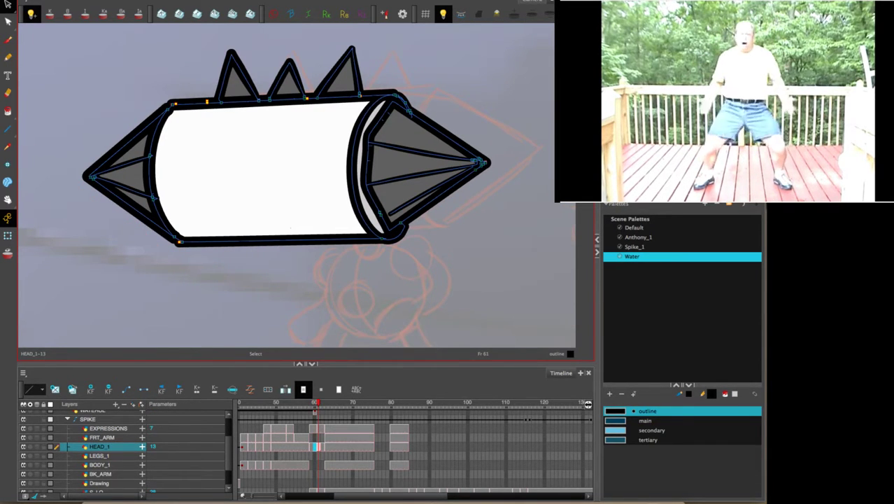
key("comma")
key("period")
key("comma")
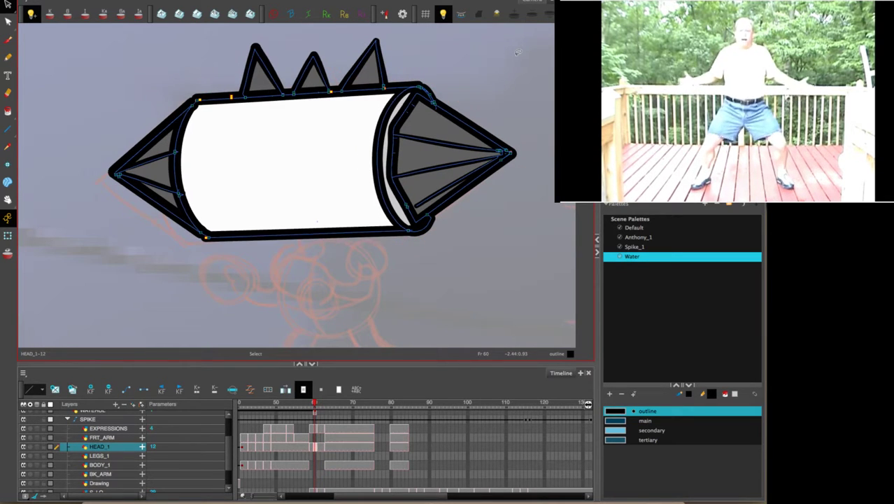
key("period")
key("period")
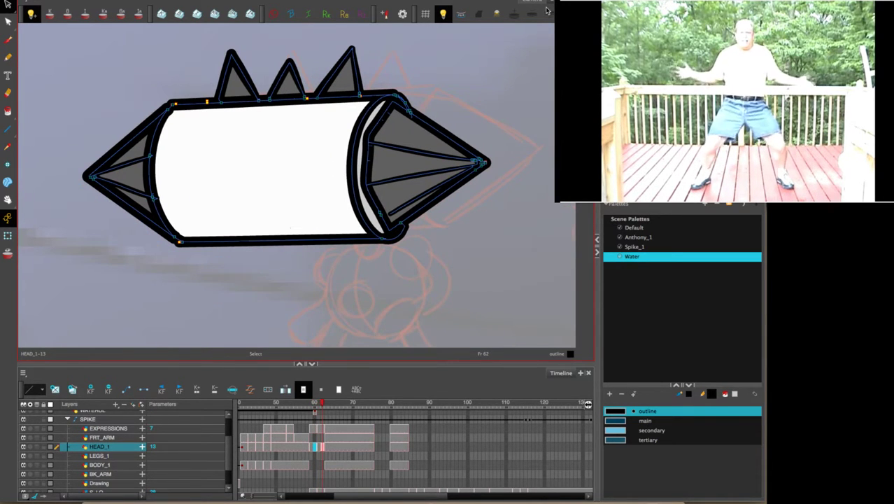
key("comma")
key("comma")
key("period")
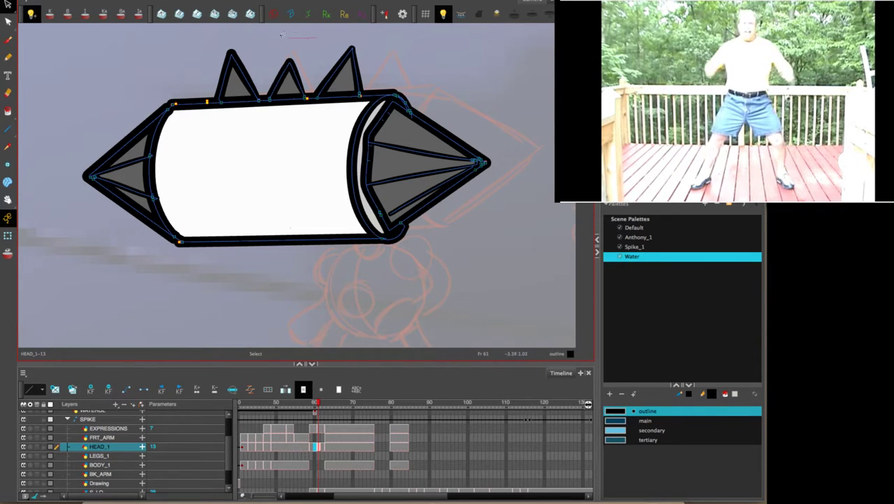
Move the head's colour fills at frame 61 over the rough sketch, rotate them slightly, and select the head's line art.
mouse_move(281, 33)
left_mouse_down()
mouse_move(70, 187)
mouse_move(501, 269)
mouse_move(522, 182)
left_mouse_up()
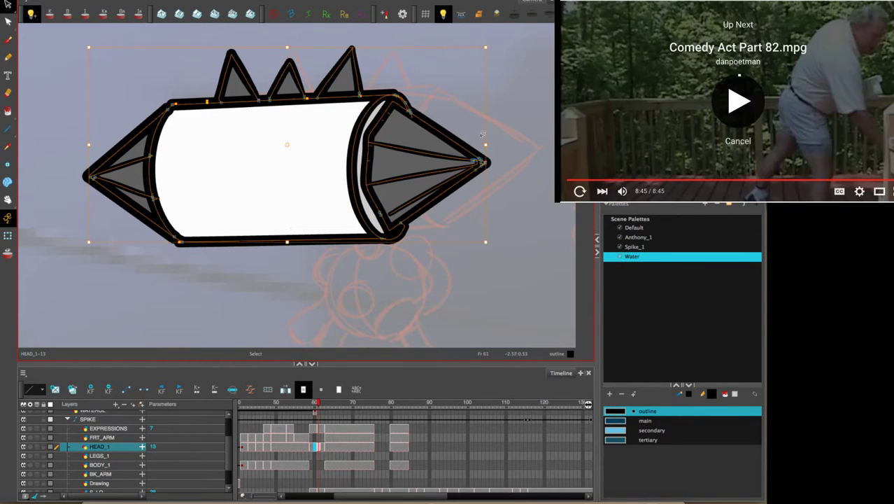
left_click_drag(468, 153, 525, 144)
left_click_drag(546, 38, 546, 33)
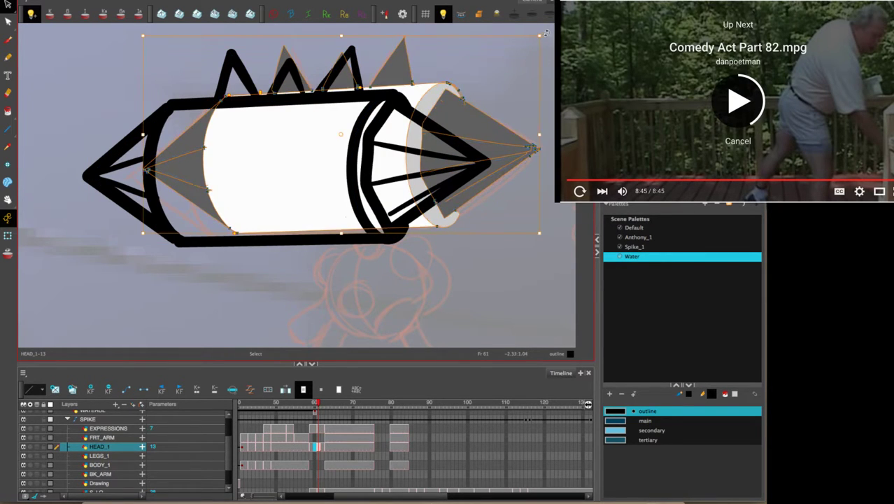
key("Escape")
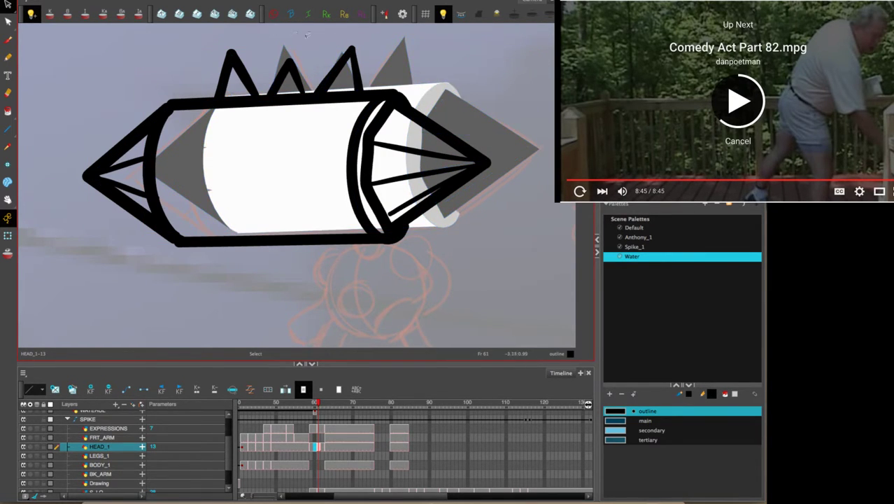
mouse_move(307, 33)
left_mouse_down()
mouse_move(77, 199)
mouse_move(448, 252)
mouse_move(423, 81)
left_mouse_up()
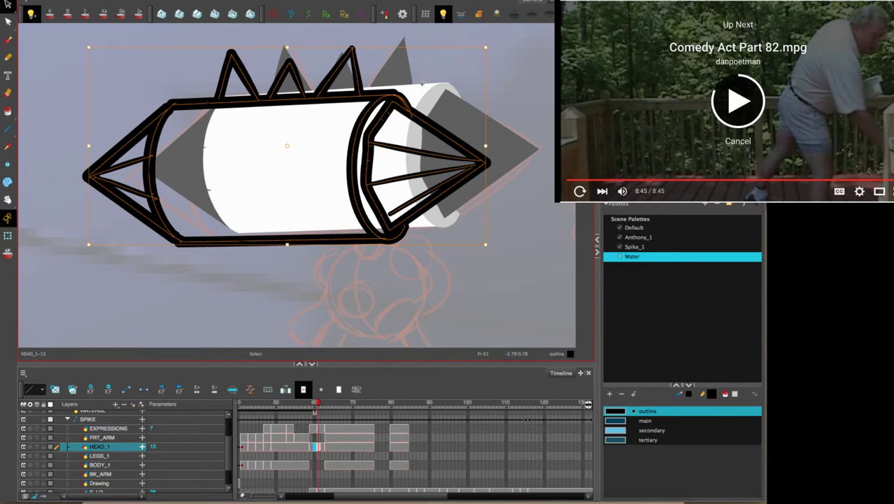
Switch to YouTube, restart and pause Comedy Act Part 94.mpg, and look through its suggested videos.
left_click(728, 142)
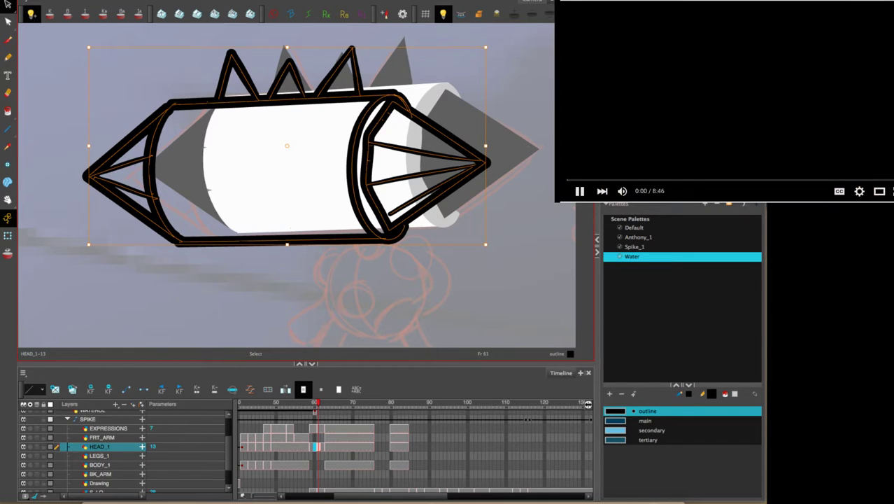
scroll(834, 70, "right", 3)
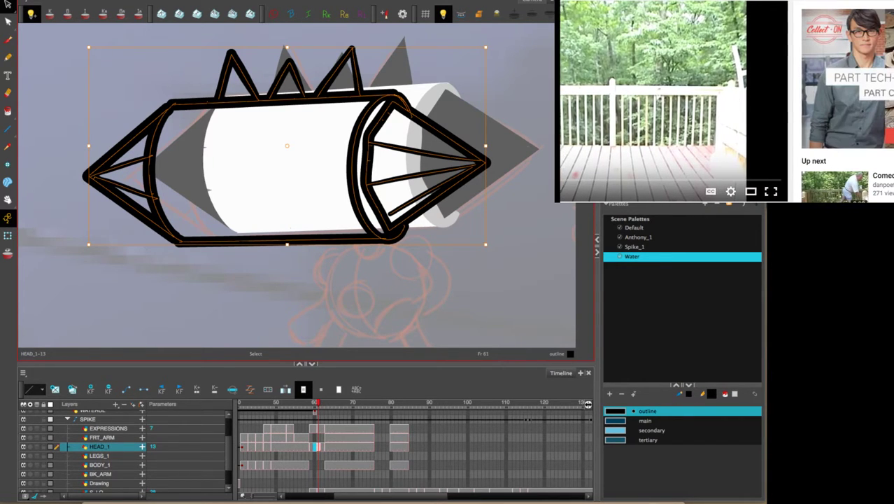
scroll(826, 105, "down", 5)
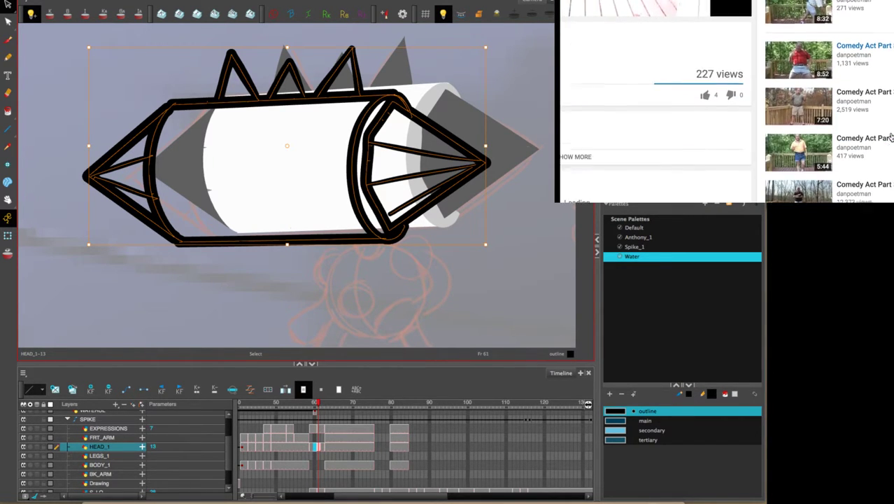
scroll(891, 136, "down", 5)
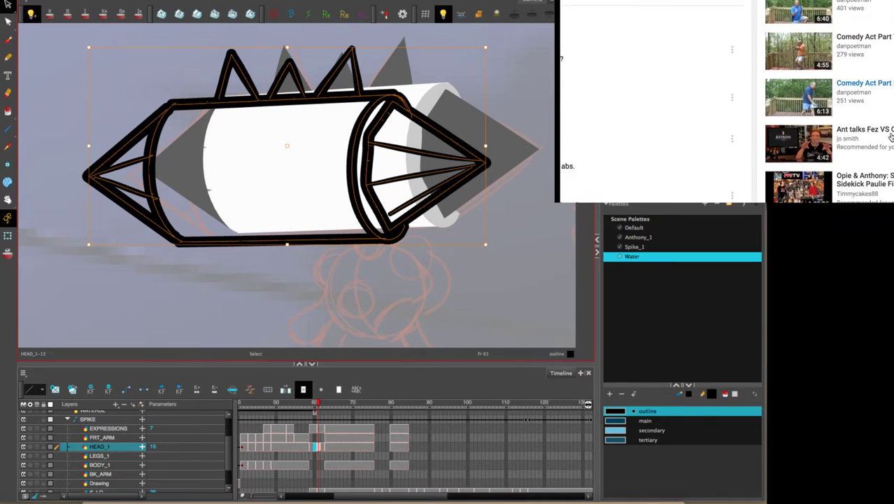
left_click(891, 137)
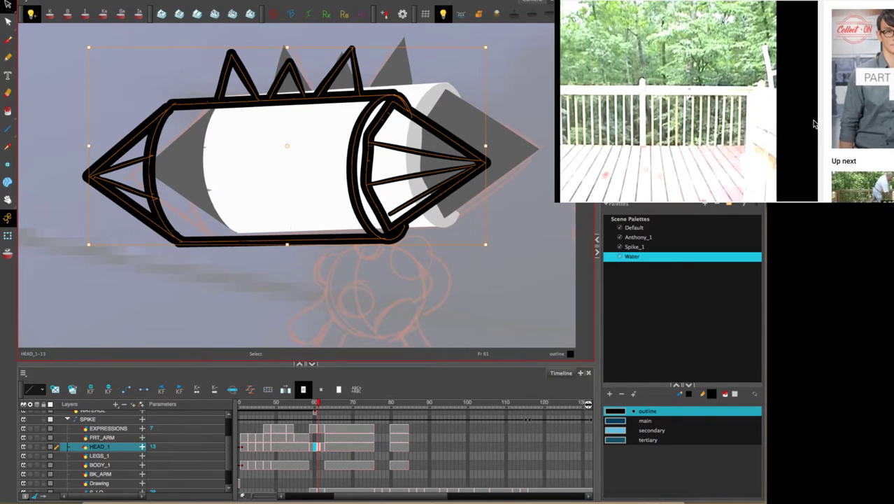
left_click(750, 117)
scroll(699, 140, "down", 2)
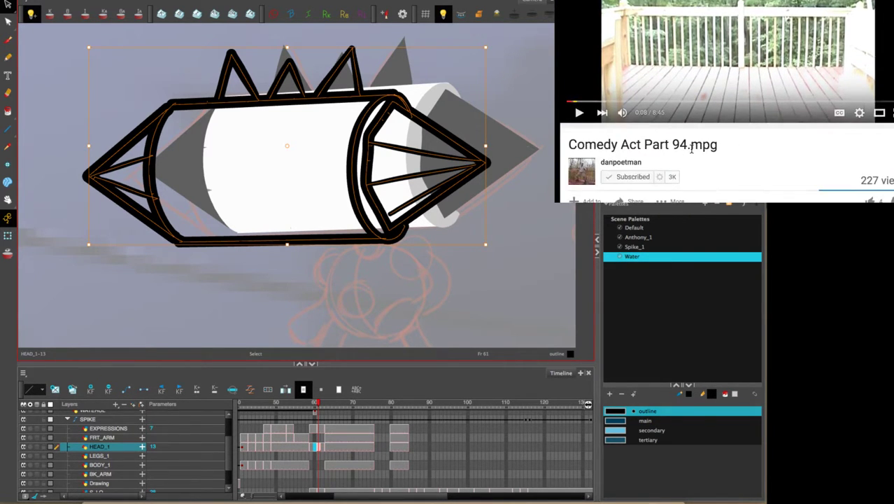
Browse the videos on the uploader's YouTube channel, play Entertainer Act 95.mpg, and look through its suggested videos.
left_click(617, 163)
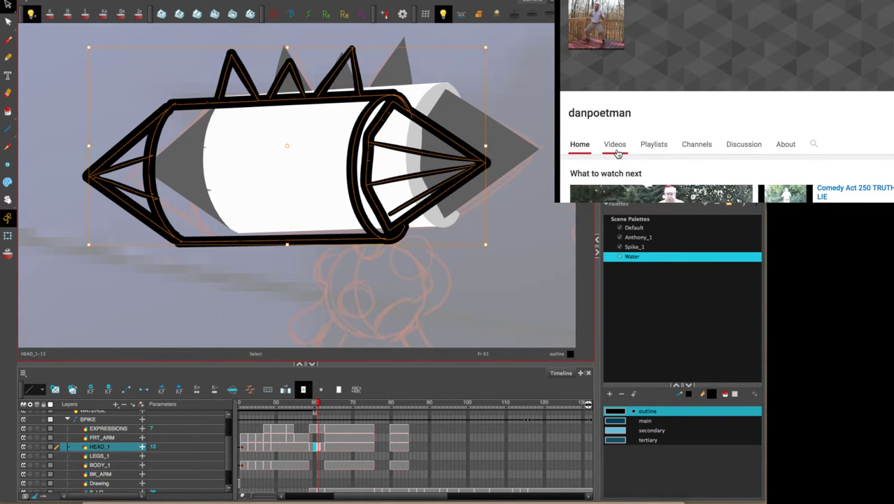
left_click(617, 148)
scroll(702, 168, "down", 1)
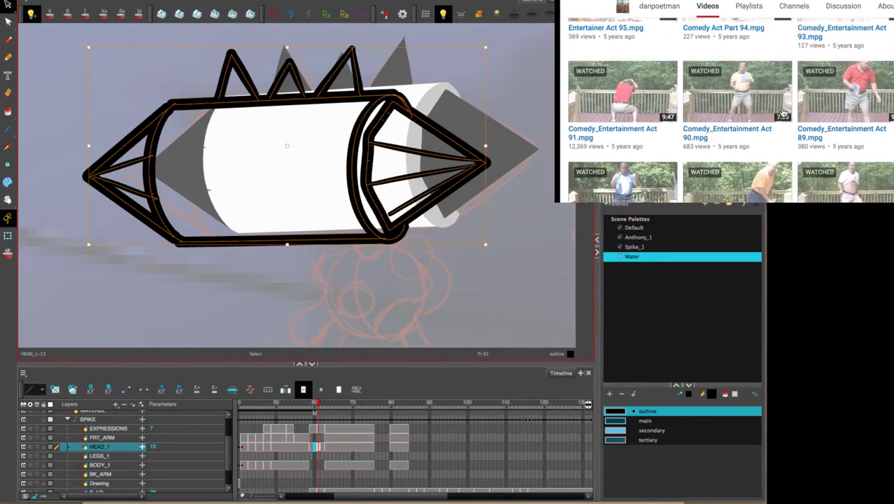
scroll(783, 113, "up", 1)
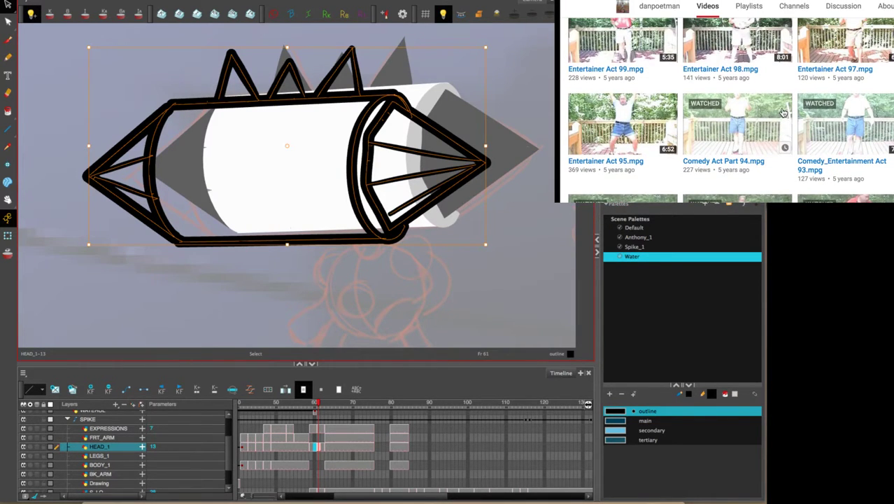
left_click(638, 163)
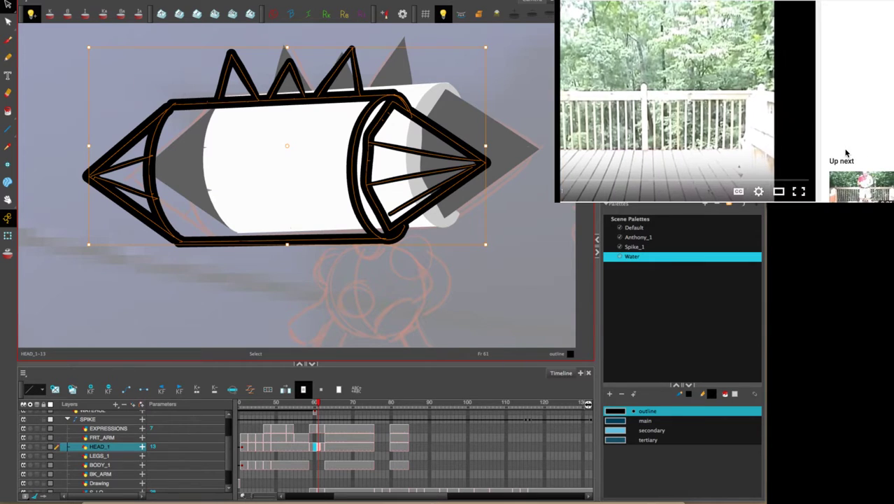
scroll(846, 153, "down", 4)
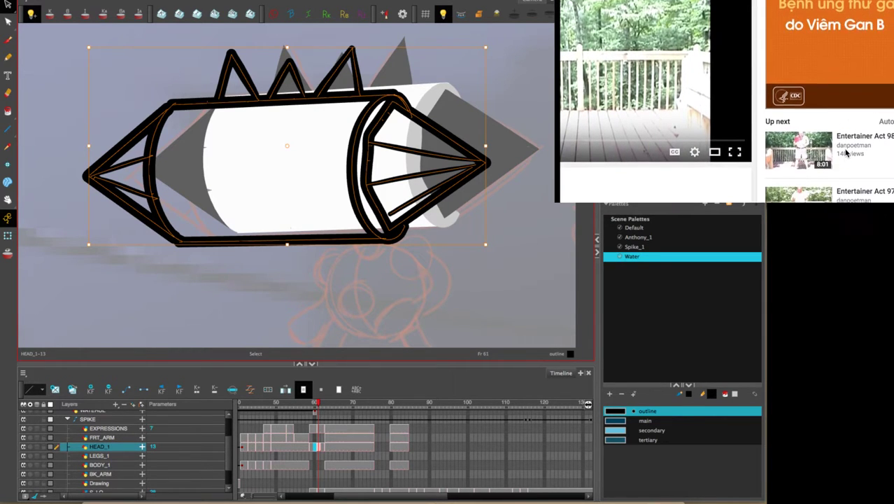
scroll(846, 152, "down", 1)
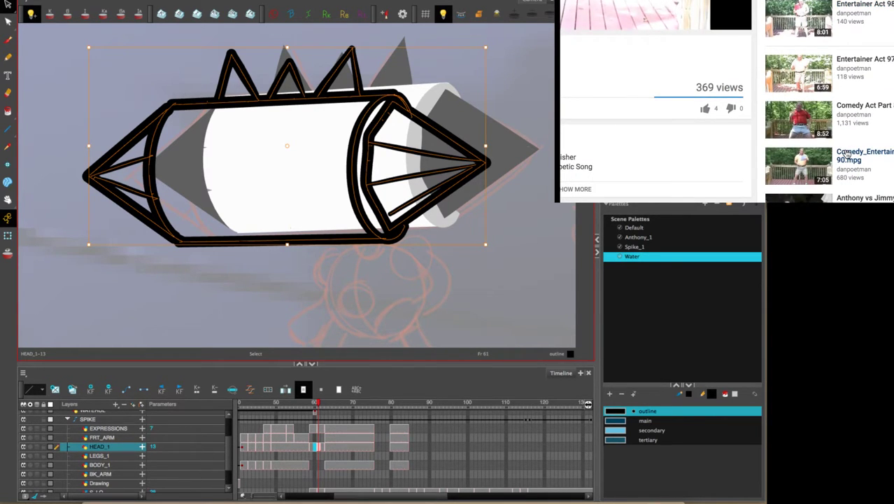
scroll(847, 154, "up", 5)
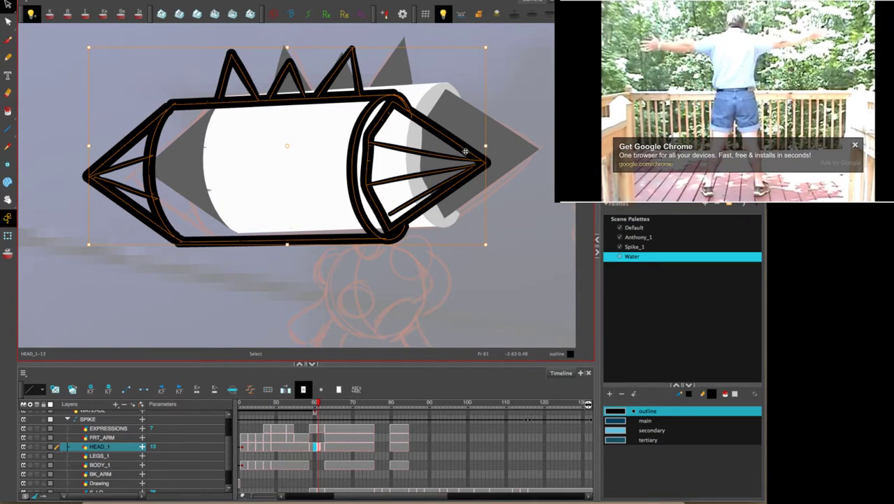
Switch back to Toon Boom Harmony and move the head's line art at frame 61 onto its repositioned colour fills.
left_click(526, 142)
left_click_drag(526, 143, 523, 142)
left_click(555, 242)
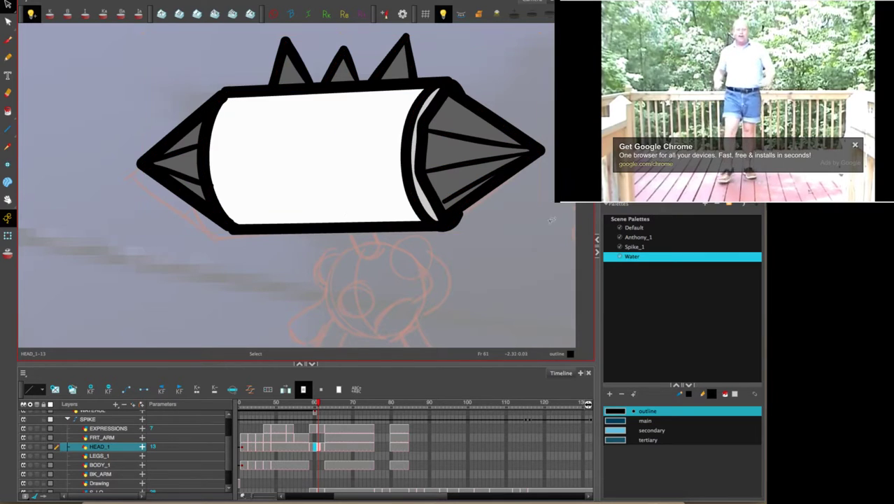
Flip back and forth through the HEAD_1 drawings from frame 59 to 62 to check the head's movement.
key("comma")
key("comma")
key("comma")
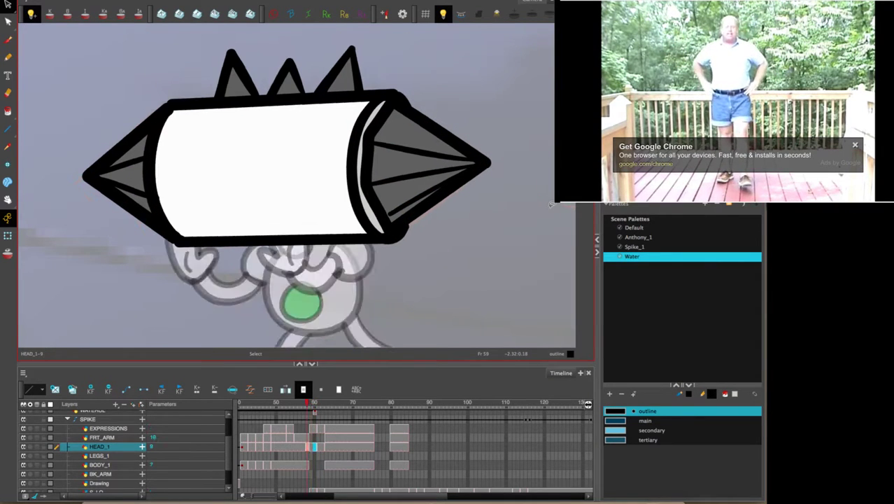
key("period")
key("period")
key("period")
key("period")
key("period")
key("comma")
key("comma")
key("comma")
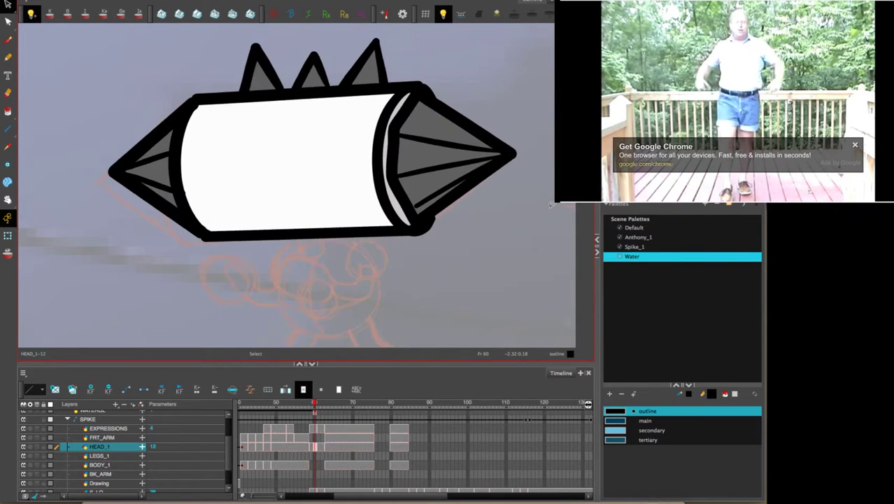
key("period")
key("period")
key("period")
key("comma")
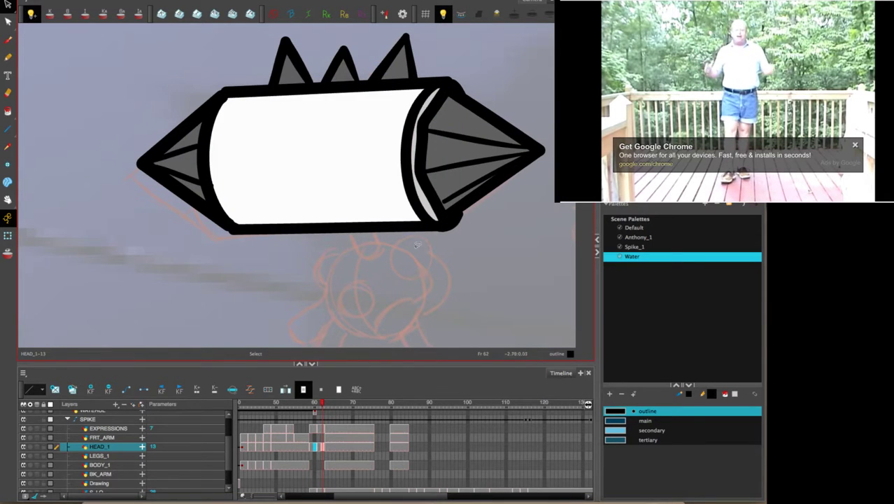
Compare the EXPRESSIONS and HEAD_1 drawings across frames 58 to 62 with the rough sketch, including the body and legs.
left_click(322, 429)
left_click(313, 406)
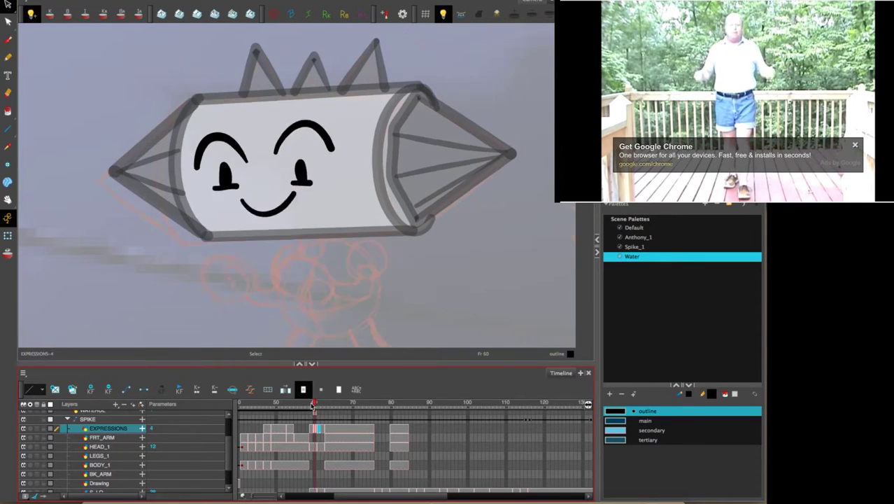
mouse_move(313, 406)
left_mouse_down()
mouse_move(325, 414)
mouse_move(306, 415)
mouse_move(330, 420)
mouse_move(310, 418)
left_mouse_up()
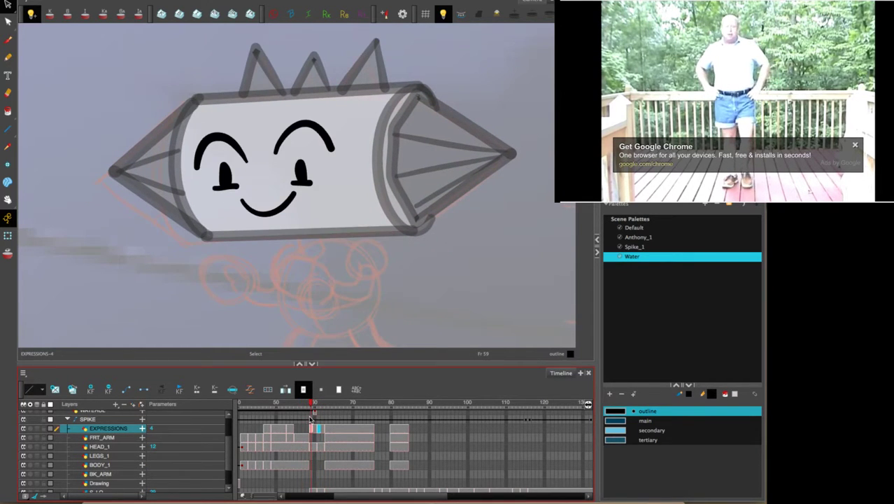
left_click_drag(458, 302, 456, 196)
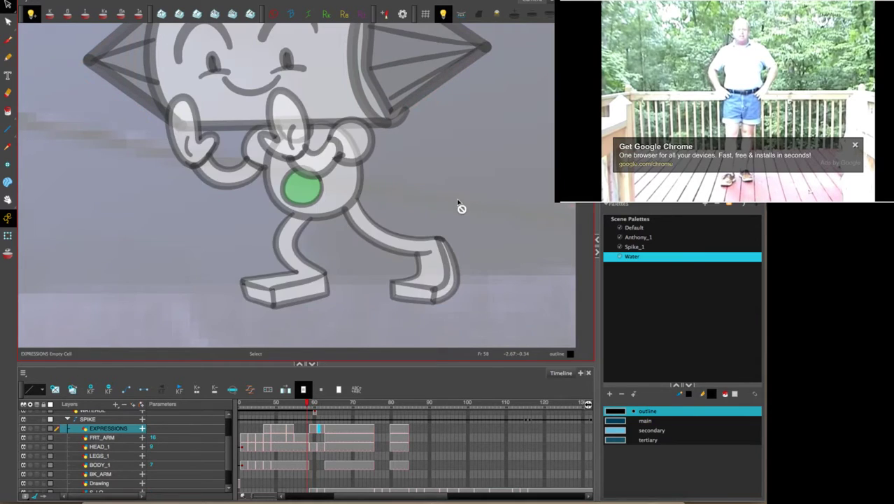
left_click(312, 446)
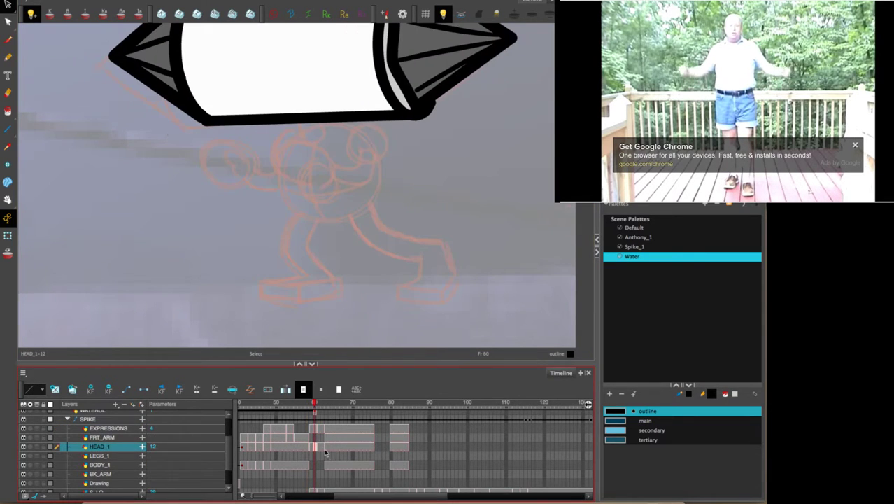
left_click(321, 448)
left_click(313, 447)
left_click(306, 447)
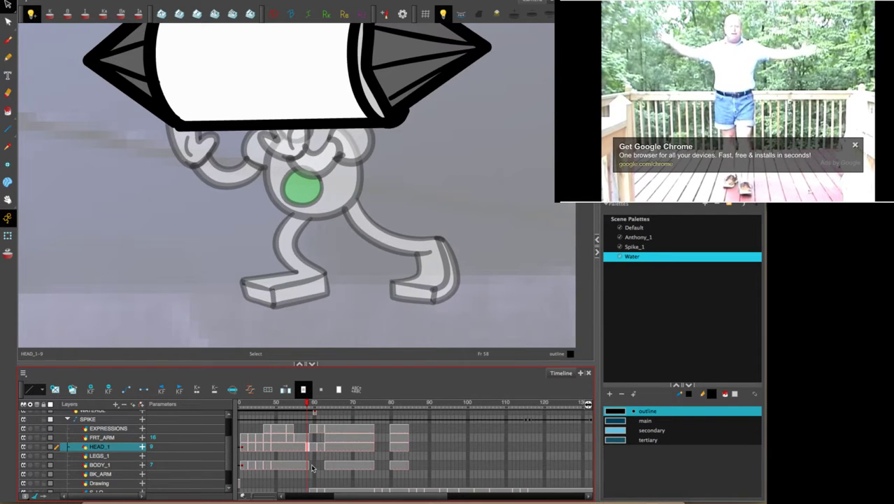
Create new empty drawings on the BODY_1 layer at frames 59 and 61.
left_click(310, 464)
left_click(323, 466)
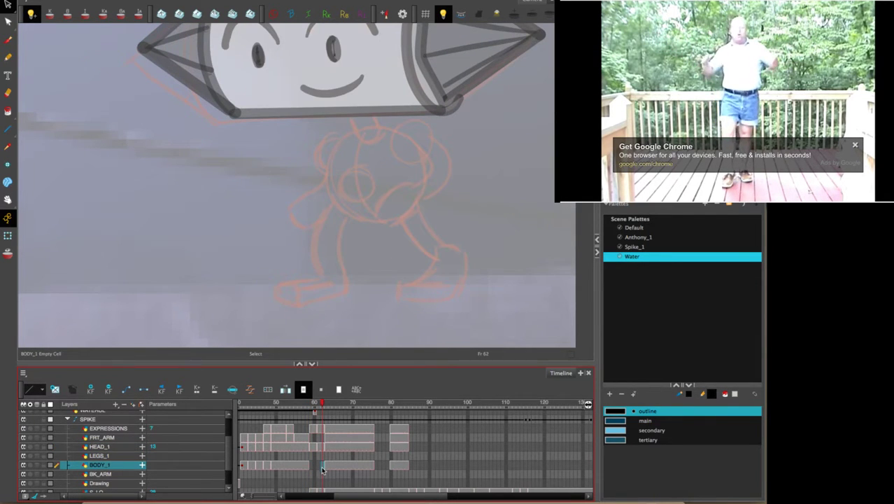
left_click(311, 465)
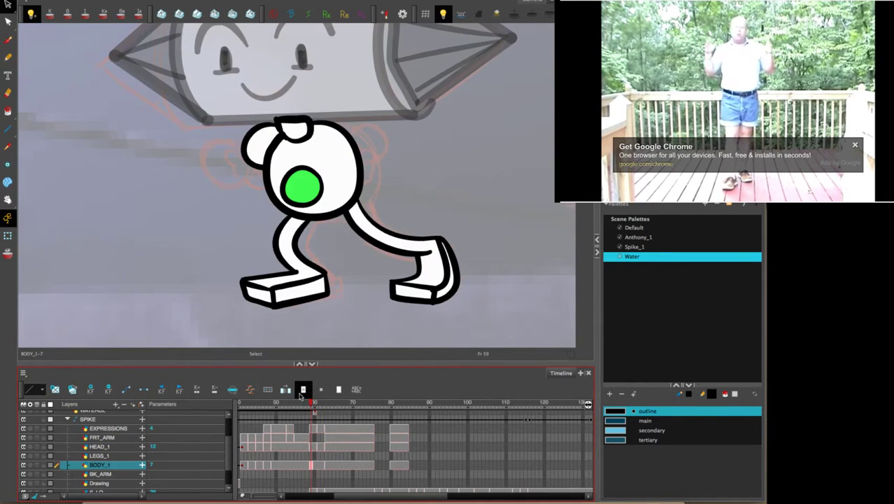
left_click(319, 466)
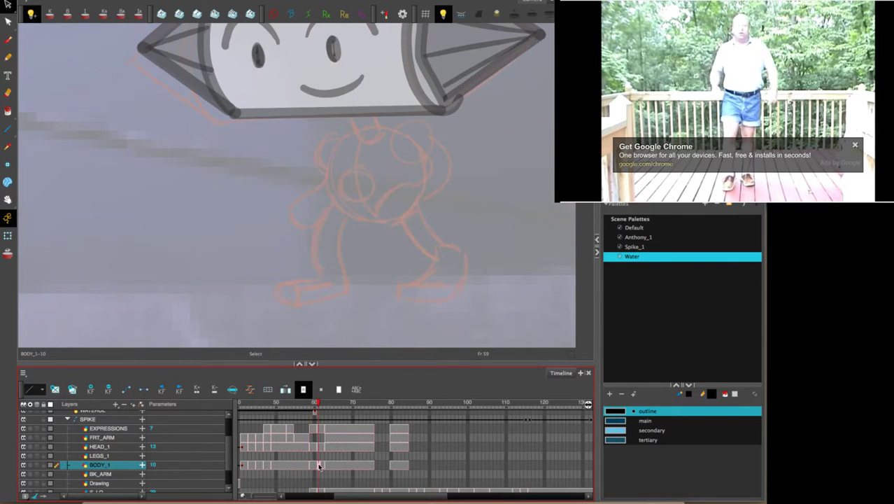
left_click(319, 465)
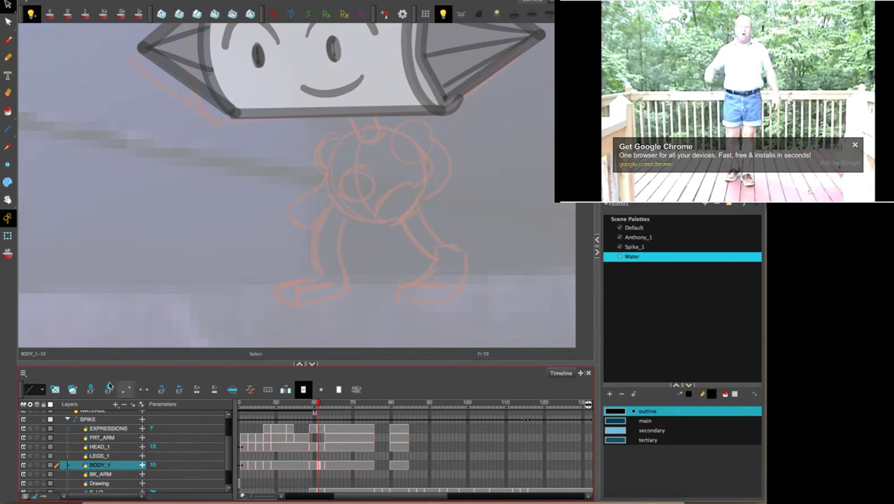
Draw the front arm over the rough sketch on FRT_ARM at frame 60 with the Pencil, using the Default palette's Vectorized Line colour.
left_click(307, 439)
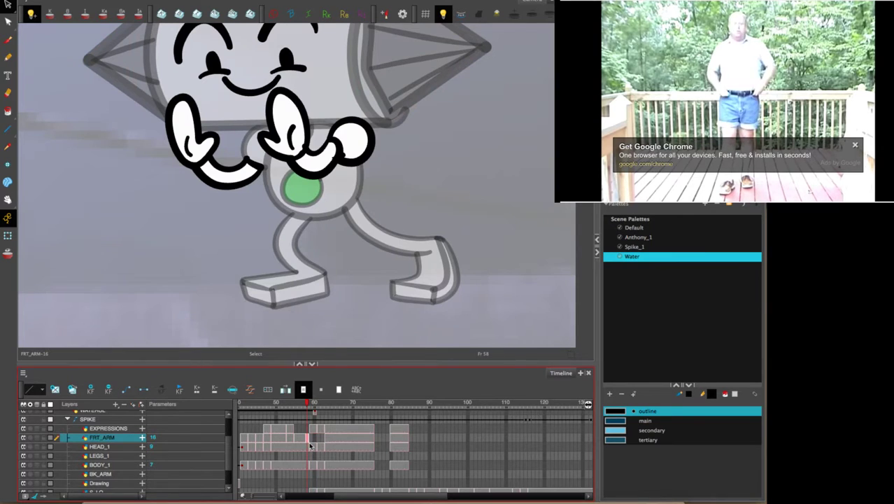
left_click(312, 439)
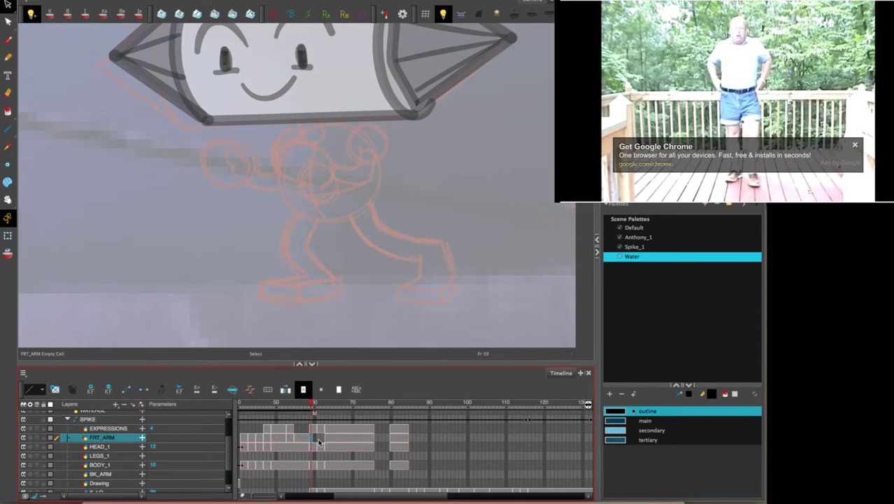
left_click(308, 439)
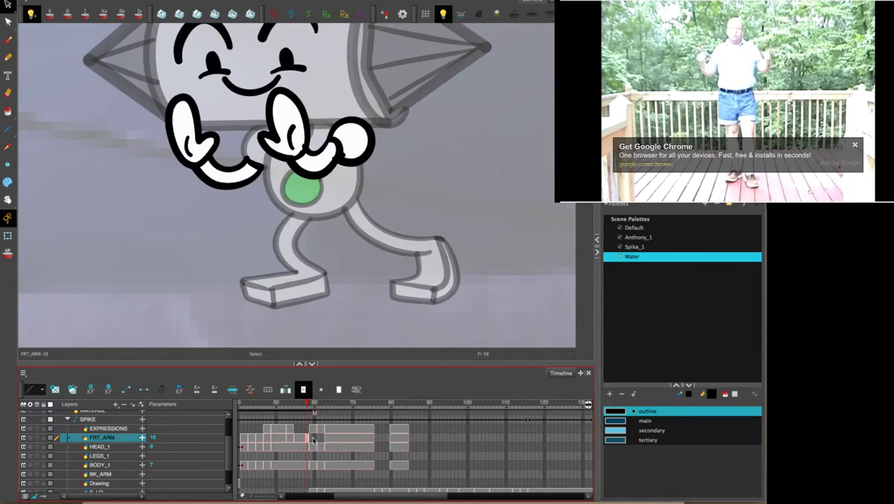
left_click(314, 439)
left_click(7, 57)
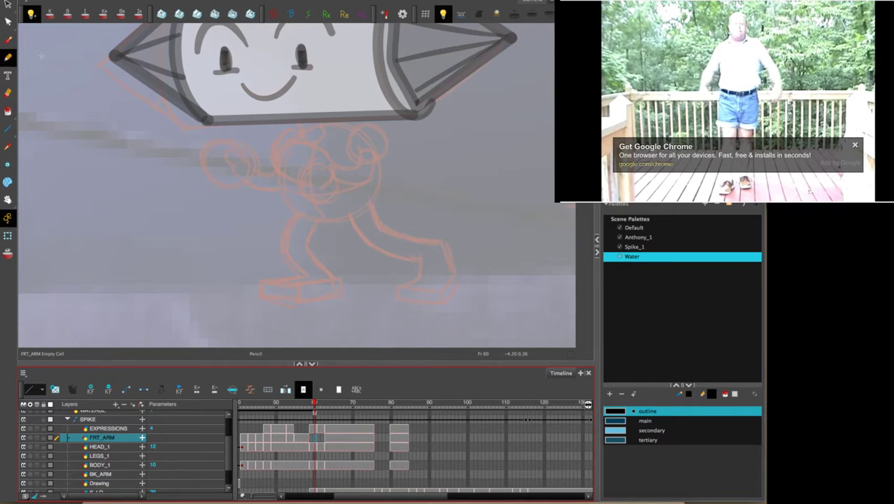
left_click(649, 229)
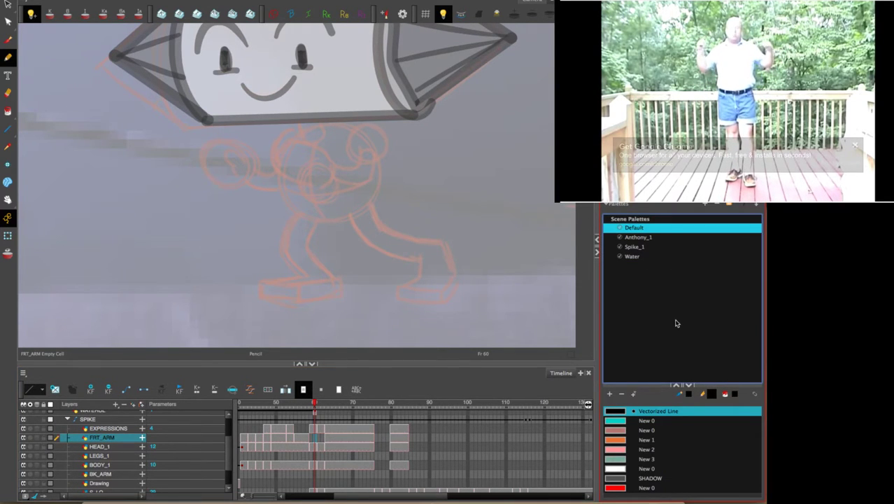
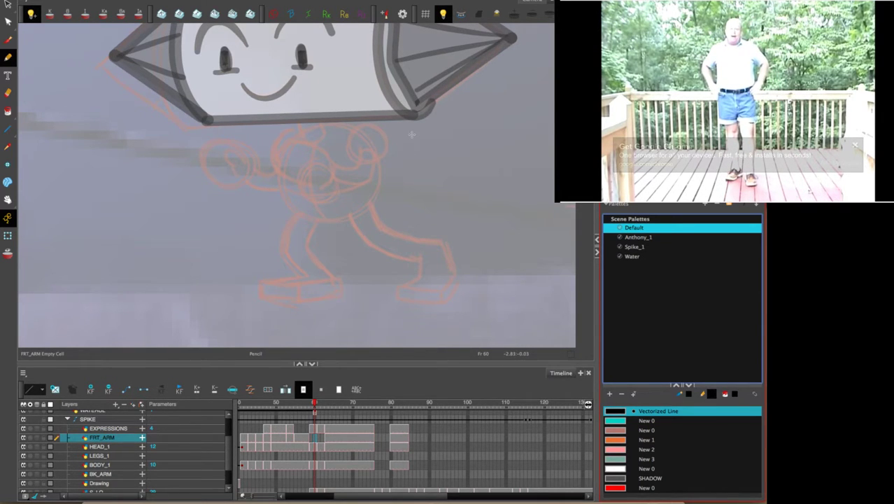
mouse_move(359, 162)
left_mouse_down()
mouse_move(346, 133)
mouse_move(358, 123)
mouse_move(378, 125)
mouse_move(385, 158)
mouse_move(372, 164)
mouse_move(287, 139)
mouse_move(273, 161)
mouse_move(325, 189)
mouse_move(338, 169)
mouse_move(333, 155)
mouse_move(359, 165)
mouse_move(337, 163)
mouse_move(375, 154)
mouse_move(370, 183)
mouse_move(355, 181)
left_mouse_up()
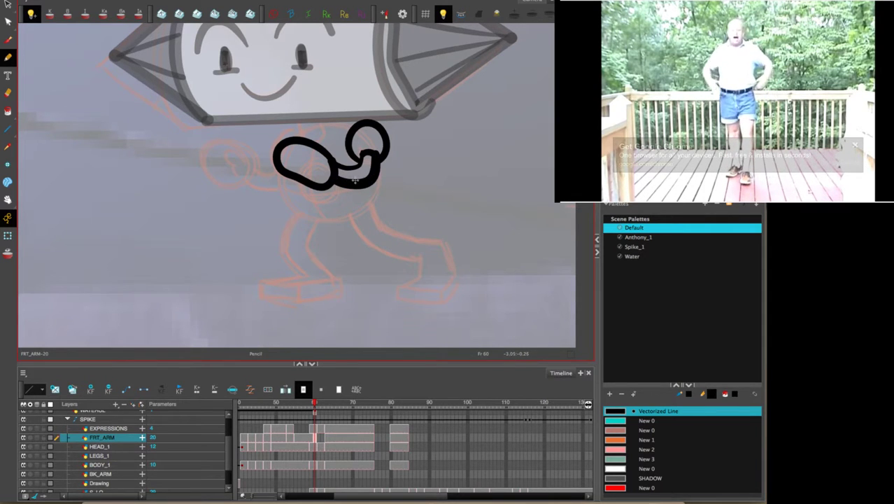
Check the neighbouring FRT_ARM drawings, then copy the arm line art from frame 63 and paste it into frame 61.
left_click(308, 439)
left_click(294, 439)
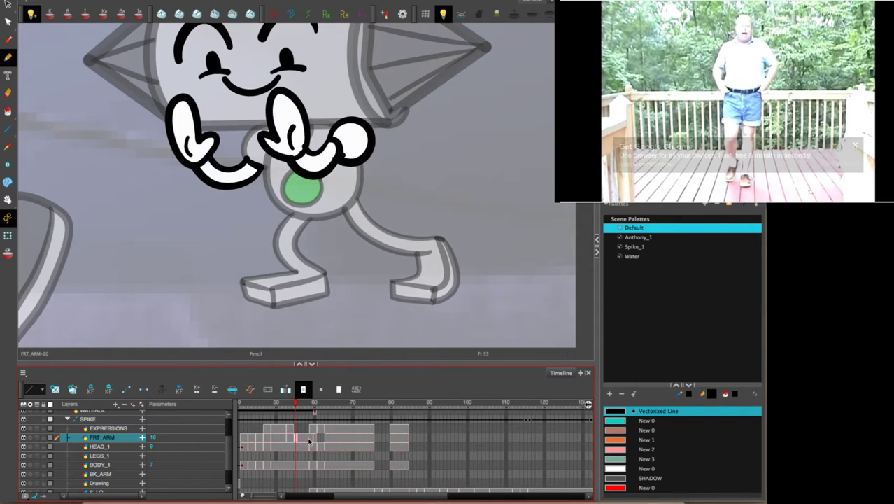
left_click(314, 439)
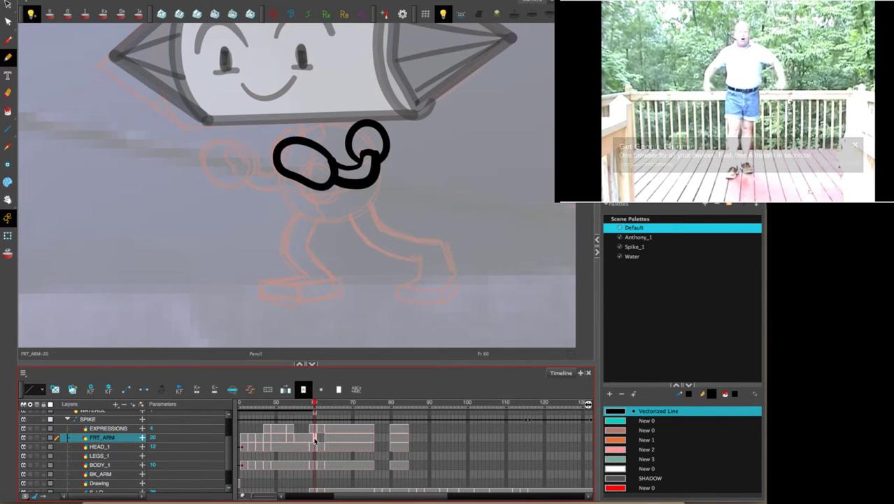
left_click(318, 440)
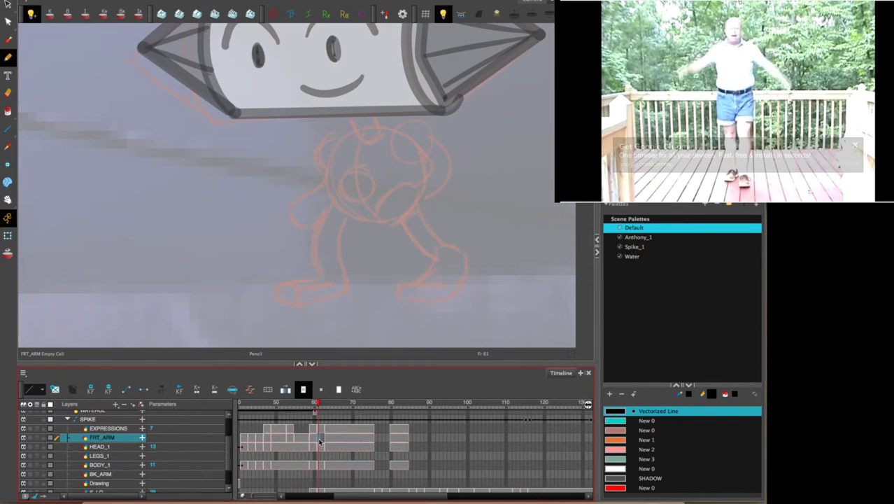
left_click(327, 441)
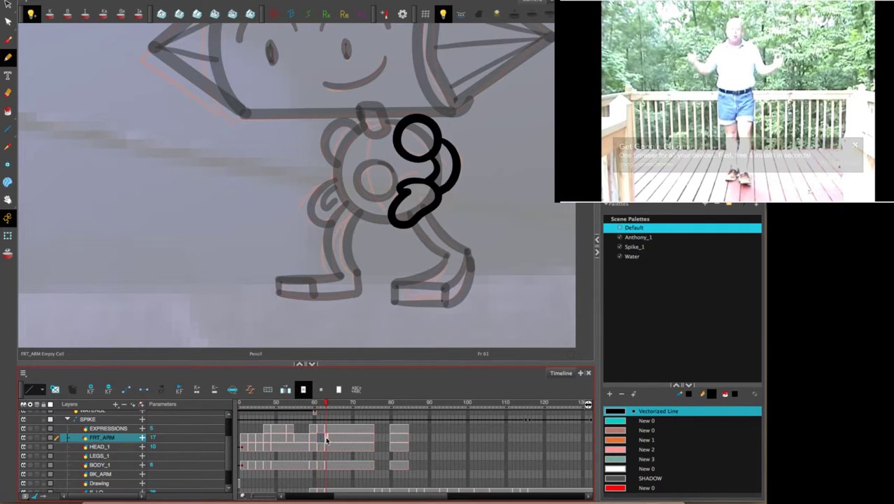
left_click(9, 4)
key("super+a")
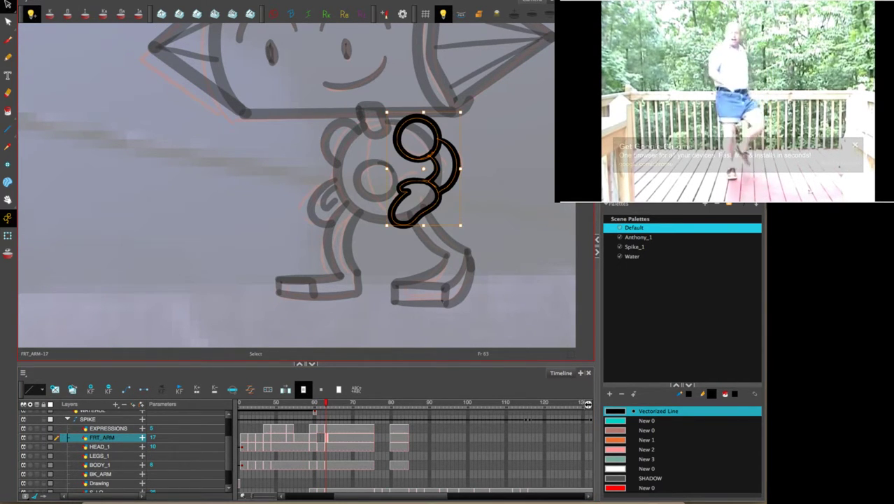
key("comma")
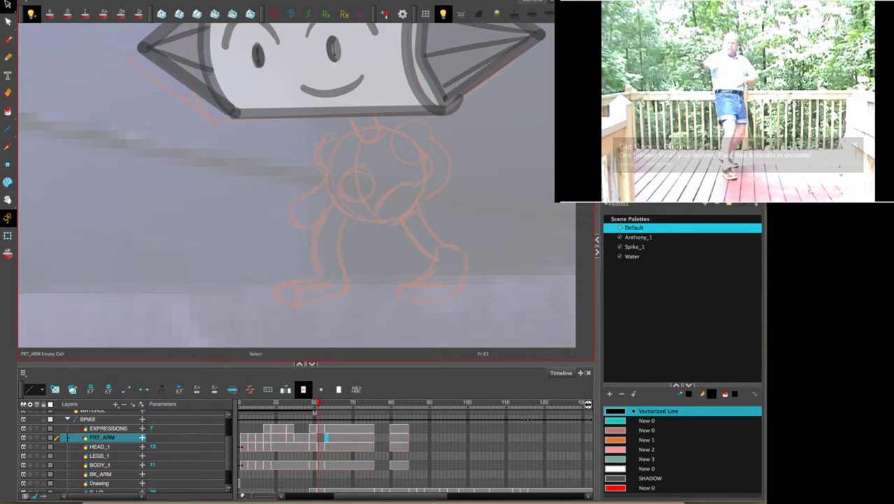
left_click(320, 440)
key("super+v")
Fit the pasted front arm to the rough sketch on FRT_ARM at frame 61 by moving and reshaping it, and extend its exposure to frame 62.
left_click(503, 164)
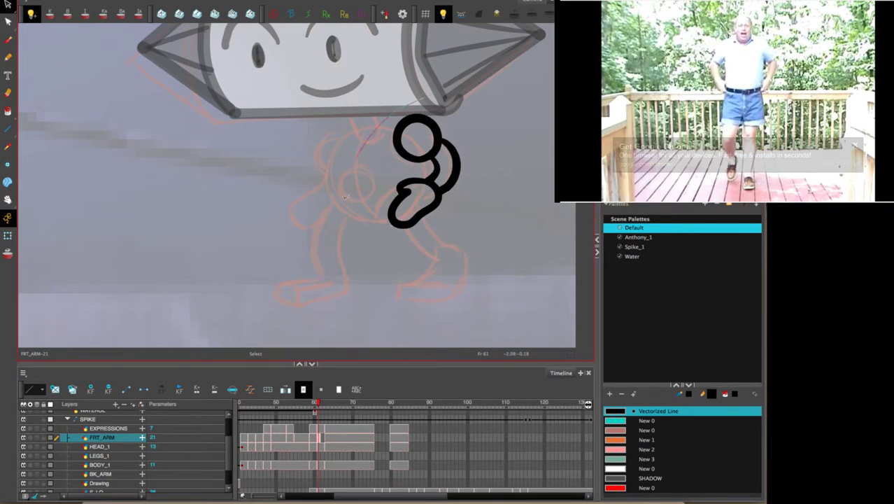
key("super+a")
left_click_drag(435, 152, 430, 158)
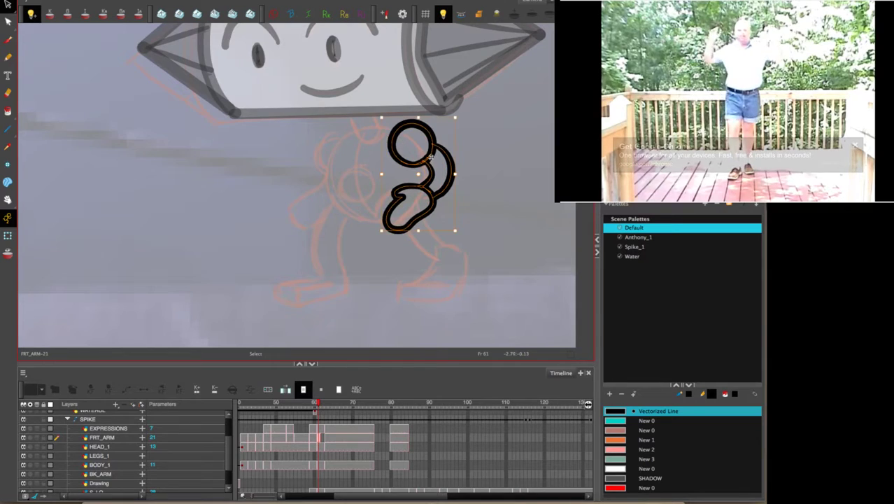
left_click_drag(457, 231, 442, 231)
left_click(492, 202)
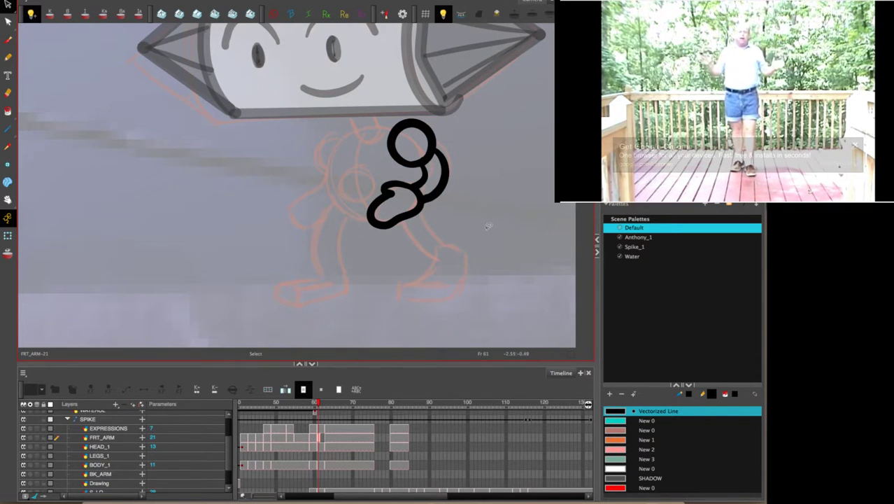
left_click(322, 439)
key("F5")
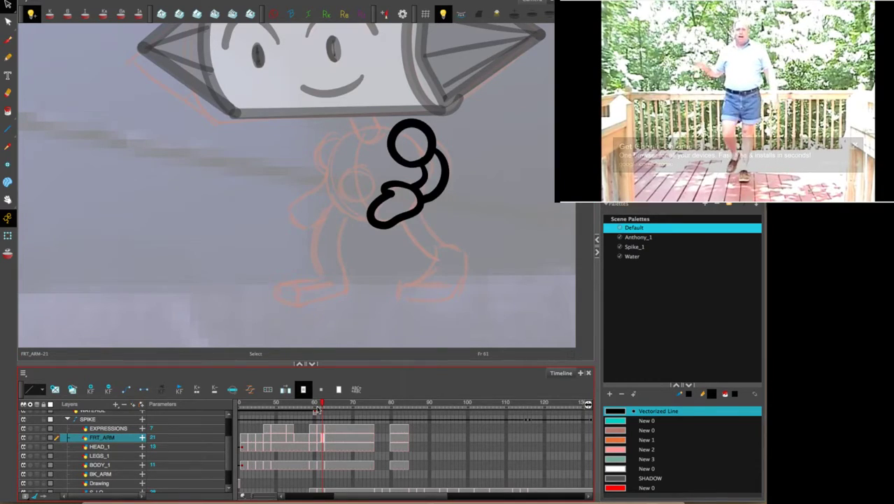
mouse_move(323, 406)
left_mouse_down()
mouse_move(306, 406)
mouse_move(339, 414)
mouse_move(322, 418)
left_mouse_up()
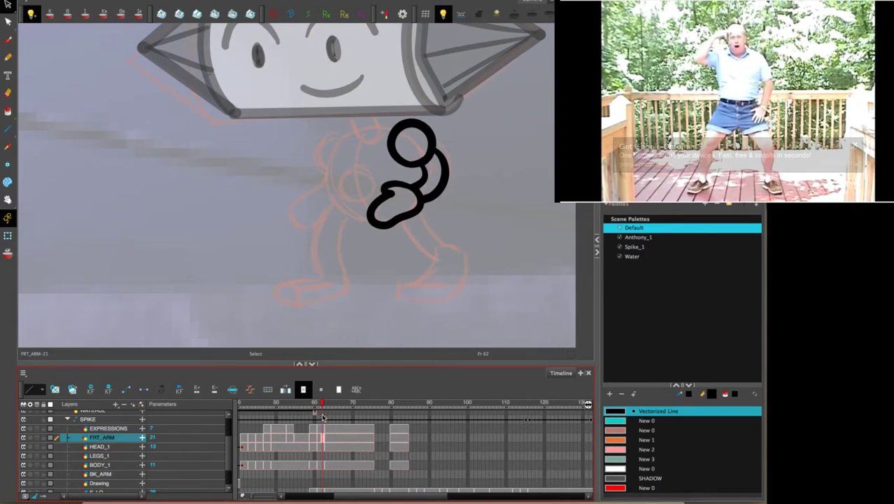
Copy the sole outline of the rear foot from BODY_1 at frame 58 and paste it into the drawing at frame 59.
left_click_drag(314, 450, 303, 448)
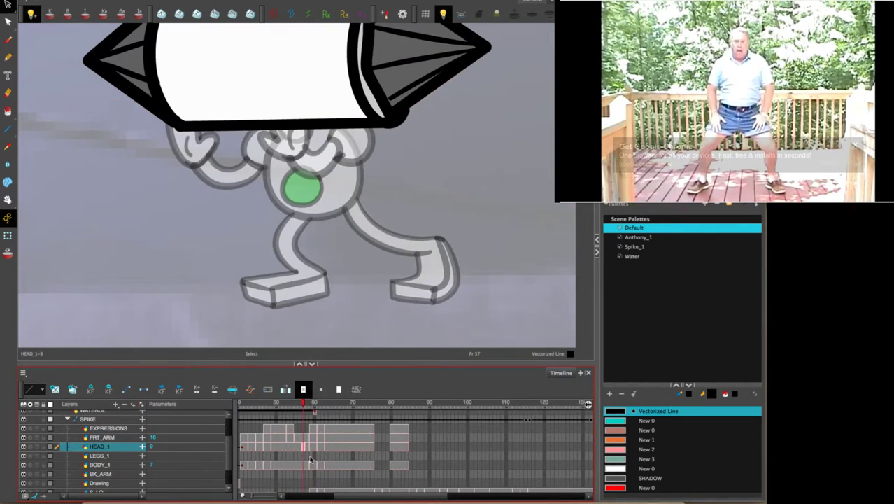
left_click(307, 467)
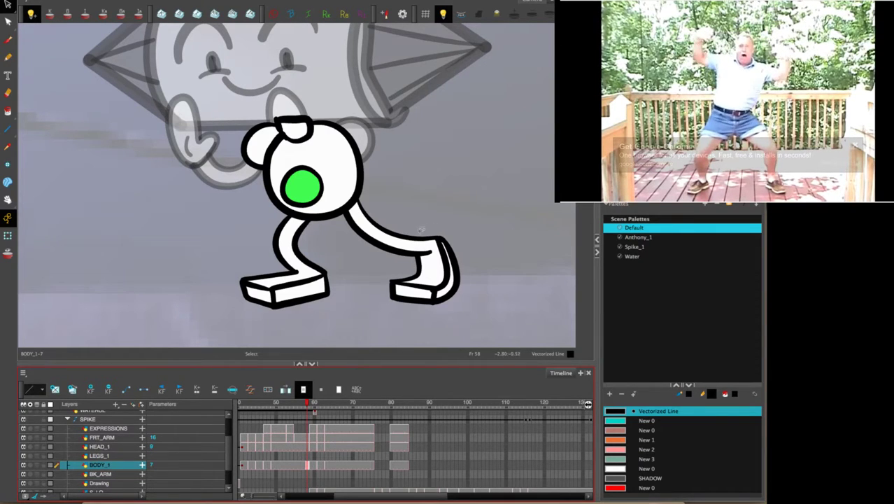
left_click(414, 283)
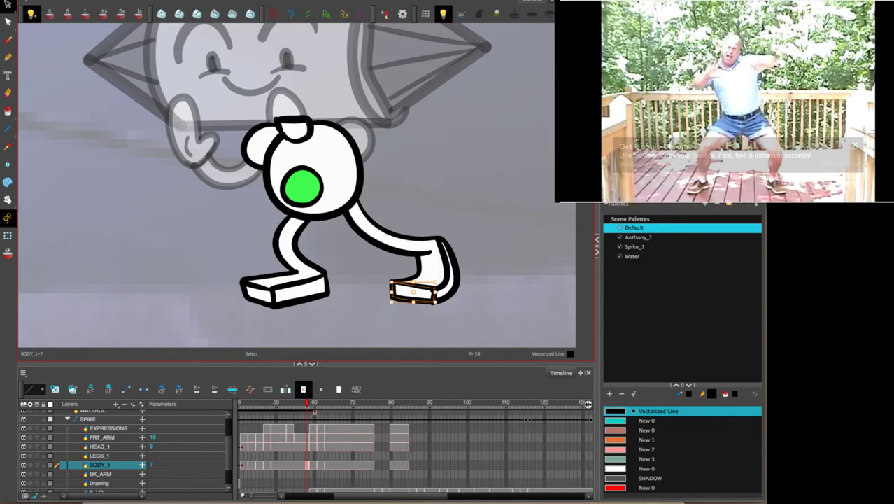
key("period")
key("period")
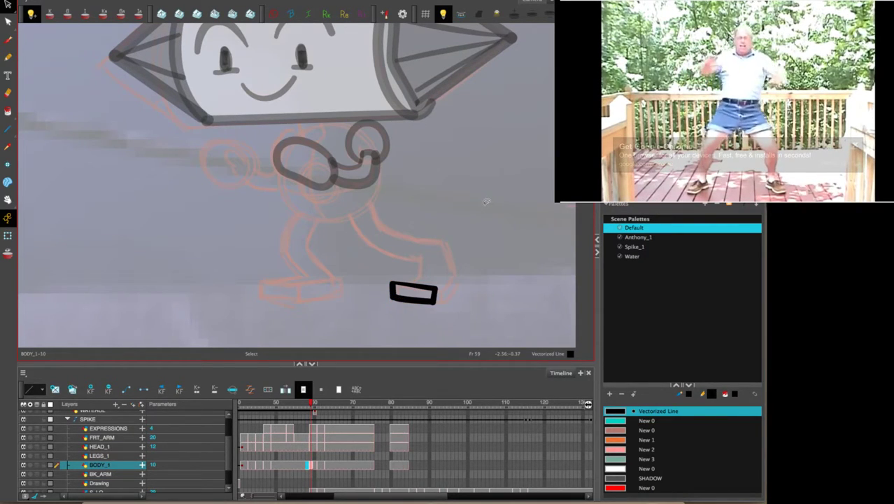
Draw the neck and round body outline over the rough sketch on BODY_1 at frame 59 with the Pencil.
left_click(8, 57)
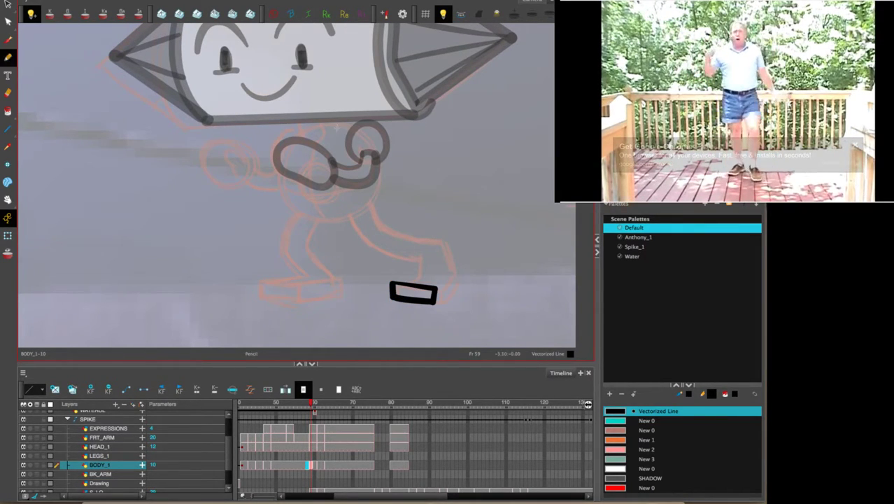
mouse_move(322, 105)
left_mouse_down()
mouse_move(329, 138)
mouse_move(308, 141)
mouse_move(305, 112)
mouse_move(319, 101)
mouse_move(326, 111)
left_mouse_up()
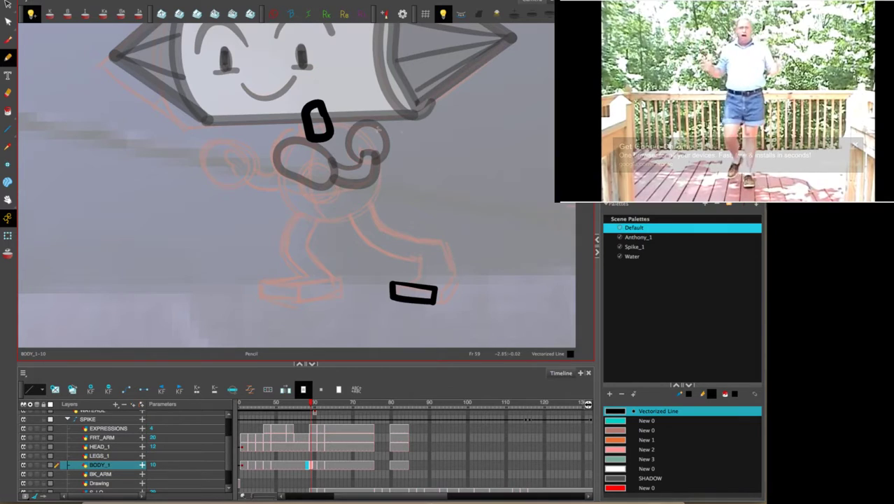
mouse_move(331, 121)
left_mouse_down()
mouse_move(363, 133)
mouse_move(380, 166)
mouse_move(369, 202)
mouse_move(353, 213)
mouse_move(316, 217)
mouse_move(295, 208)
mouse_move(280, 184)
mouse_move(310, 127)
left_mouse_up()
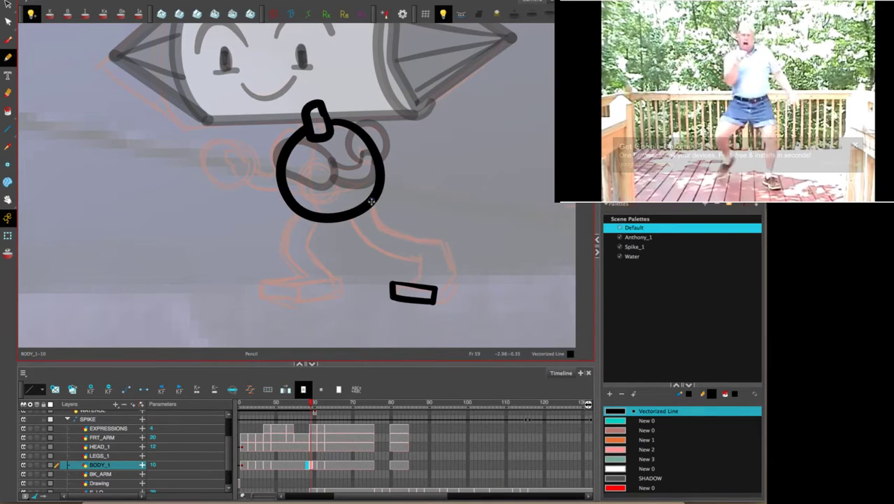
Draw the outstretched rear leg from the body to the pasted sole, and add the curved back of its foot.
mouse_move(371, 201)
left_mouse_down()
mouse_move(394, 232)
mouse_move(448, 243)
mouse_move(451, 272)
mouse_move(435, 289)
left_mouse_up()
mouse_move(451, 243)
left_mouse_down()
mouse_move(455, 281)
mouse_move(431, 306)
left_mouse_up()
key("ctrl+z")
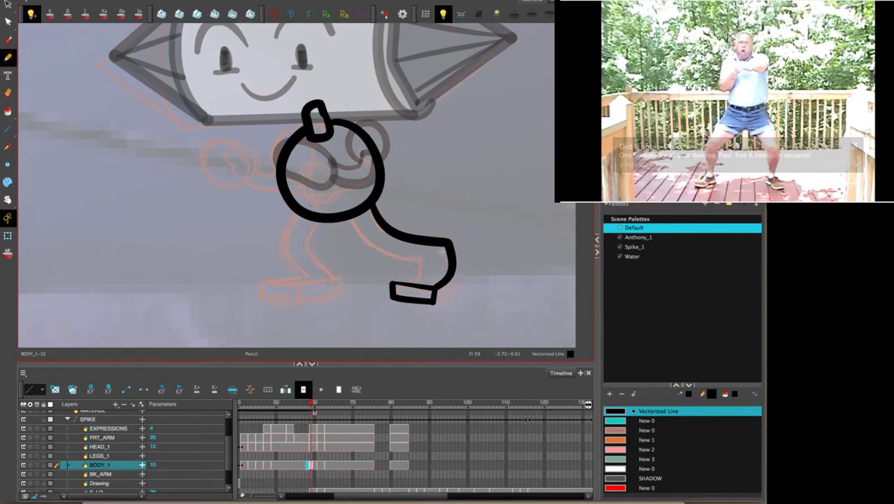
mouse_move(354, 210)
left_mouse_down()
mouse_move(365, 230)
mouse_move(403, 255)
mouse_move(432, 259)
mouse_move(424, 273)
mouse_move(392, 281)
left_mouse_up()
mouse_move(452, 243)
left_mouse_down()
mouse_move(460, 279)
mouse_move(429, 301)
left_mouse_up()
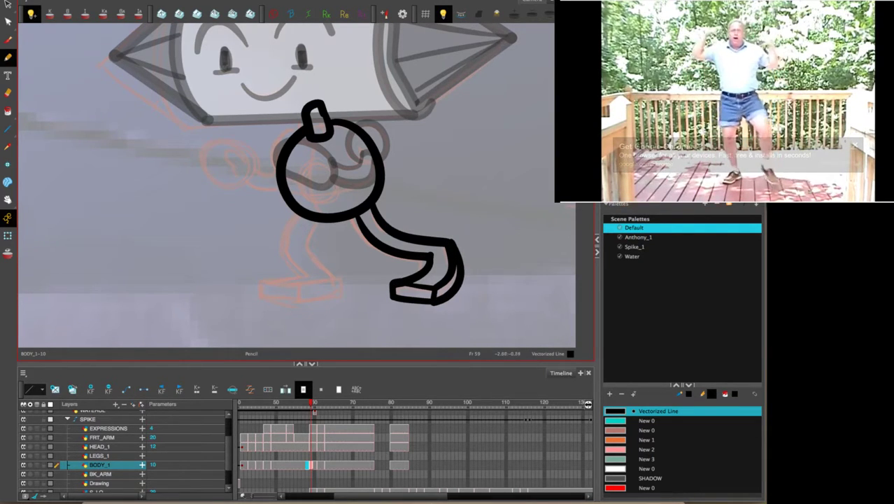
Draw the bent front leg and its boxy foot over the rough sketch on BODY_1 at frame 59.
mouse_move(300, 210)
left_mouse_down()
mouse_move(290, 254)
mouse_move(306, 274)
mouse_move(260, 282)
mouse_move(261, 296)
mouse_move(298, 305)
mouse_move(299, 289)
mouse_move(259, 281)
left_mouse_up()
mouse_move(317, 216)
left_mouse_down()
mouse_move(305, 241)
mouse_move(343, 282)
mouse_move(333, 297)
mouse_move(295, 305)
left_mouse_up()
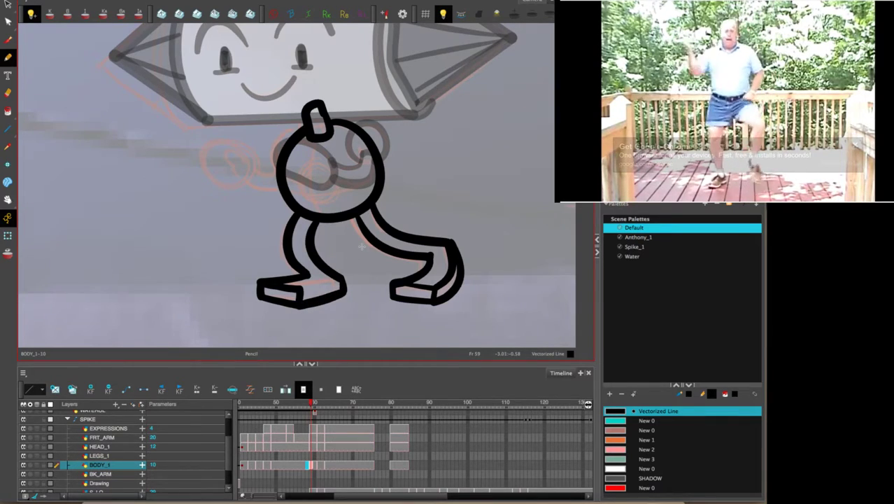
left_click_drag(340, 283, 303, 290)
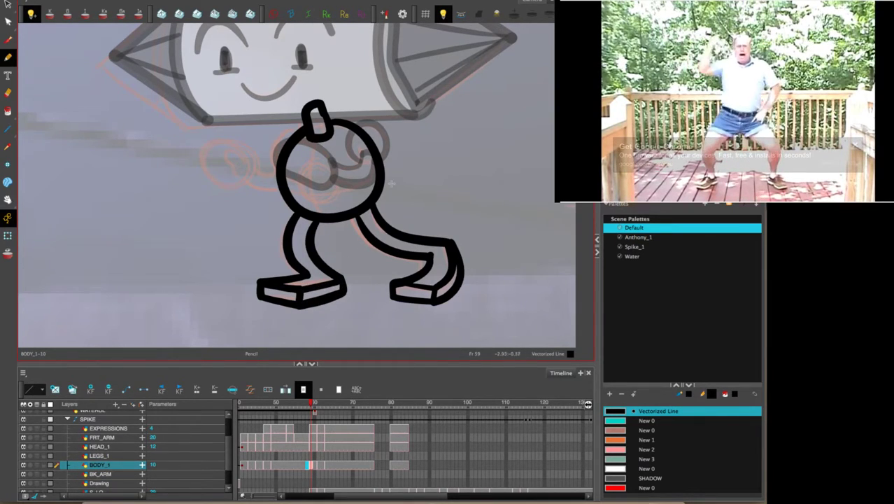
Flip between frames 58 and 59 to compare the new BODY_1 line art with the neighbouring pose.
key("comma")
key("period")
key("comma")
key("period")
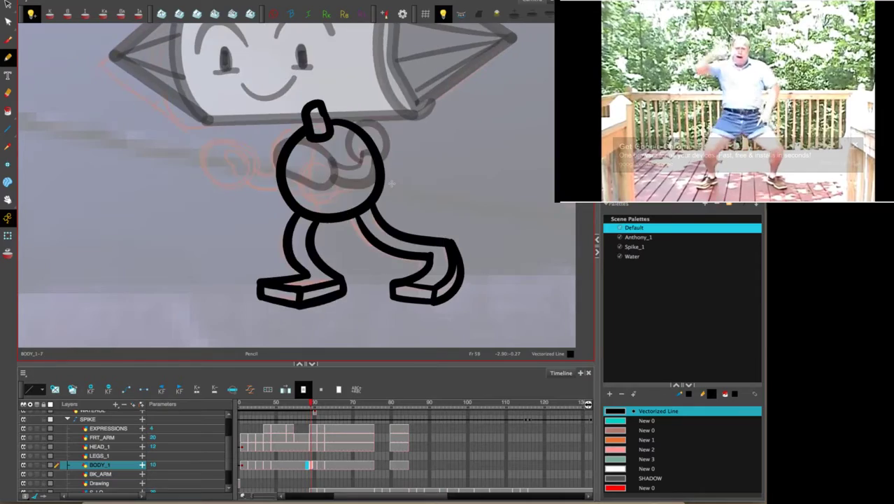
key("comma")
key("period")
key("comma")
key("period")
key("comma")
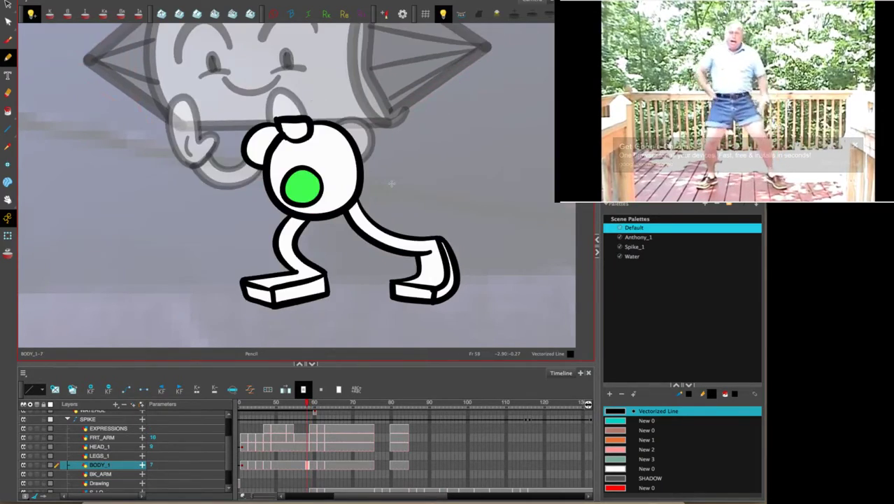
key("period")
key("comma")
key("period")
key("comma")
key("period")
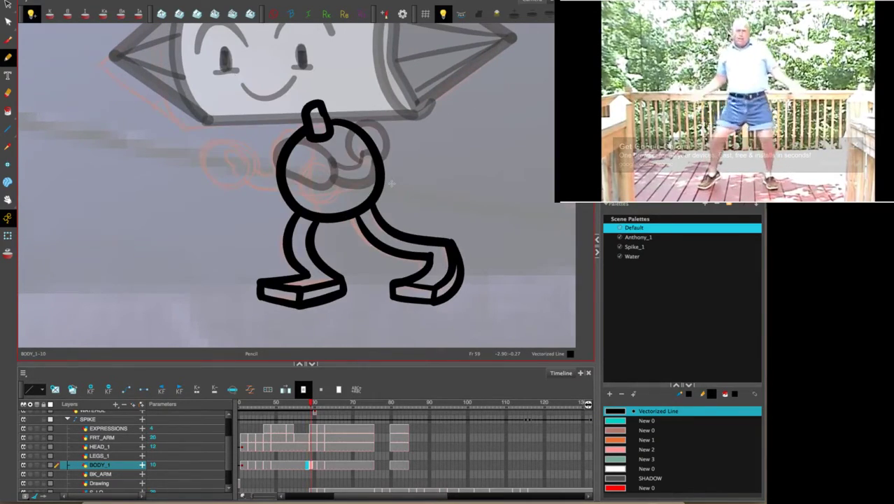
key("period")
key("comma")
key("comma")
key("period")
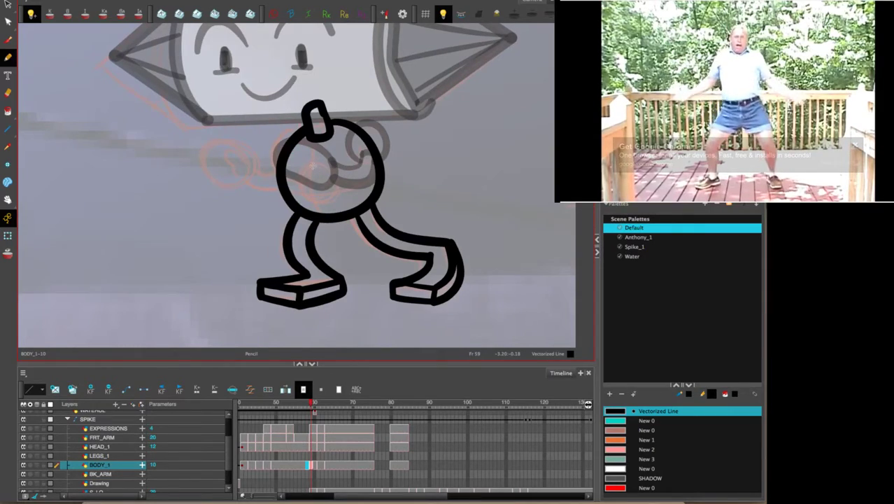
Draw the belly circle inside the body on BODY_1 at frame 59 and compare it with the poses at frames 58 to 61.
mouse_move(310, 166)
left_mouse_down()
mouse_move(336, 184)
mouse_move(315, 200)
mouse_move(303, 177)
mouse_move(309, 167)
mouse_move(336, 177)
left_mouse_up()
key("comma")
key("period")
key("period")
key("period")
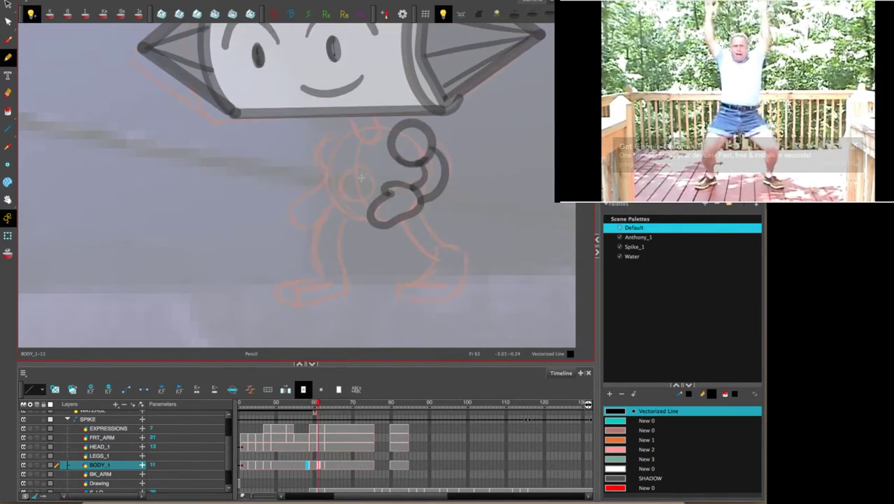
key("comma")
key("period")
key("comma")
key("comma")
key("comma")
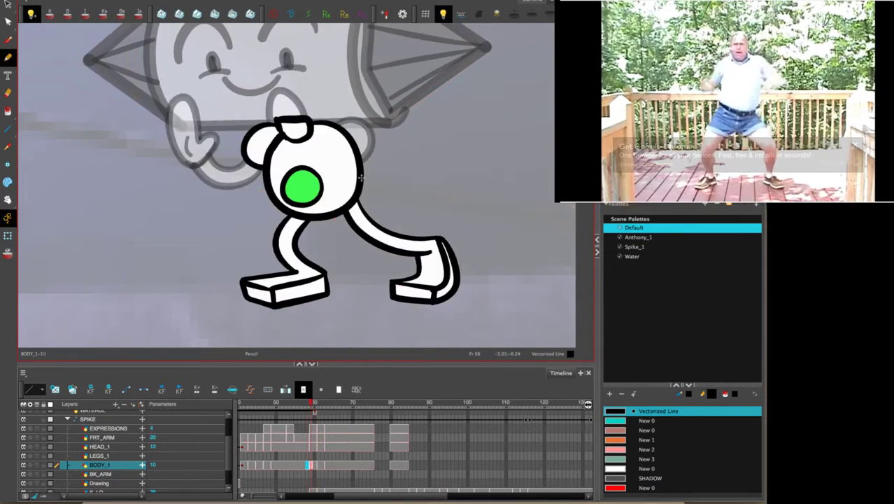
key("period")
Draw the back arm with its shoulder, forearm and open hand over the rough sketch on BODY_1 at frame 59.
left_click_drag(436, 144, 515, 181)
key("comma")
key("period")
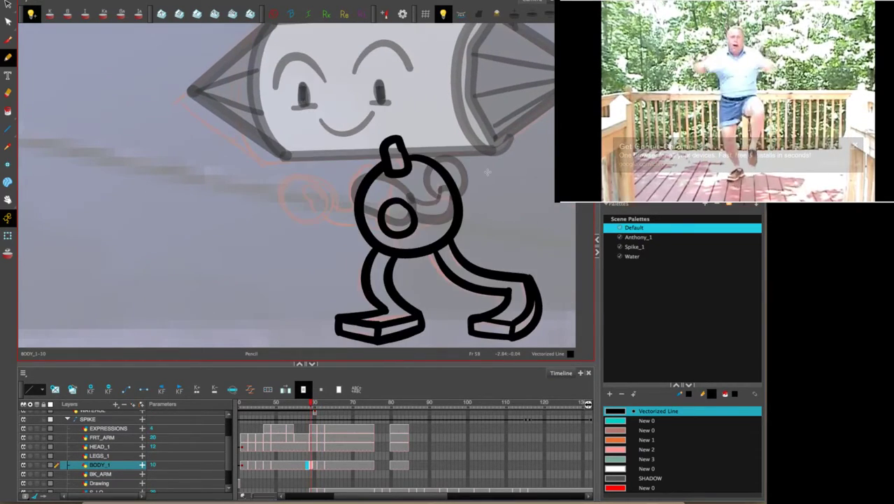
mouse_move(378, 168)
left_mouse_down()
mouse_move(357, 169)
mouse_move(346, 186)
mouse_move(357, 211)
mouse_move(330, 221)
mouse_move(303, 182)
mouse_move(326, 208)
mouse_move(323, 183)
mouse_move(280, 201)
mouse_move(333, 208)
mouse_move(329, 191)
mouse_move(335, 216)
left_mouse_up()
key("super+z")
key("super+z")
key("super+z")
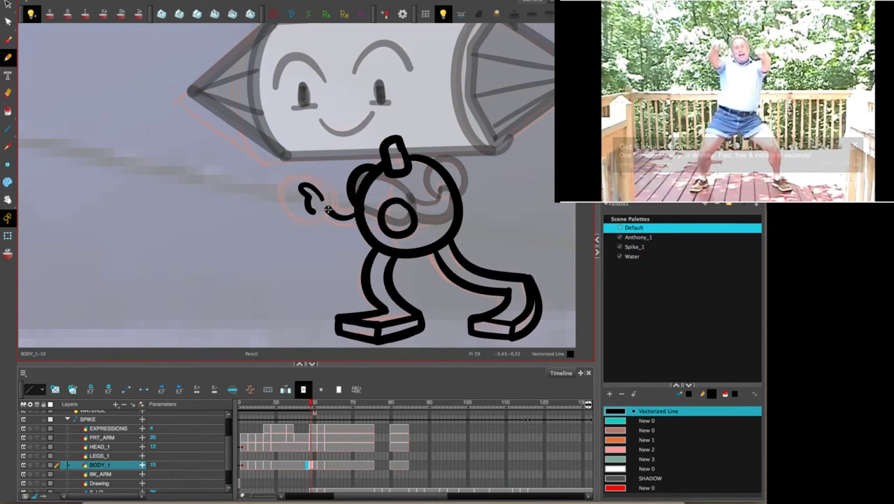
mouse_move(327, 210)
left_mouse_down()
mouse_move(327, 187)
mouse_move(301, 173)
mouse_move(276, 184)
mouse_move(306, 224)
mouse_move(322, 222)
mouse_move(329, 201)
mouse_move(360, 216)
mouse_move(326, 225)
mouse_move(361, 226)
left_mouse_up()
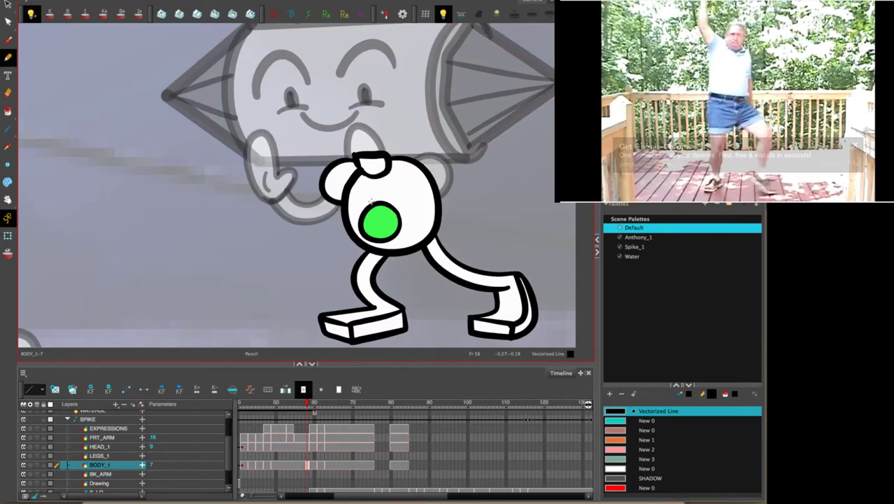
key(".")
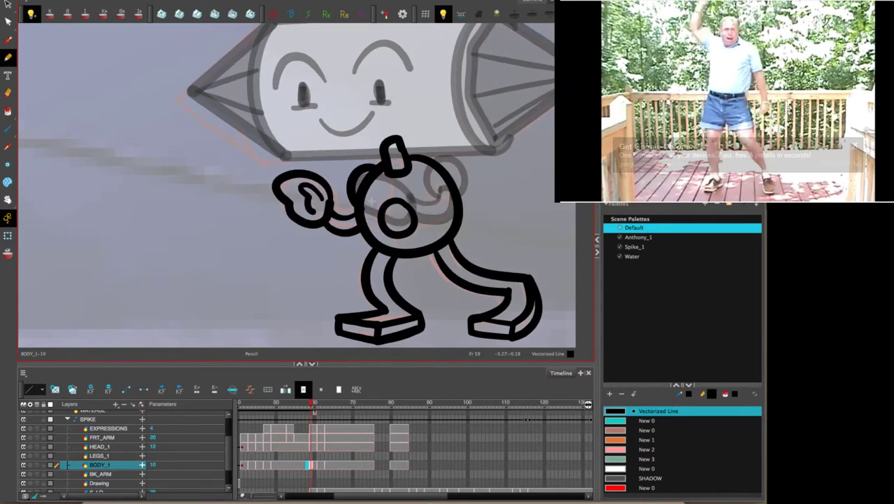
Inspect the back arm's line and compare the BODY_1 drawing at frame 59 with the adjacent frames.
left_click(8, 6)
left_click(344, 210)
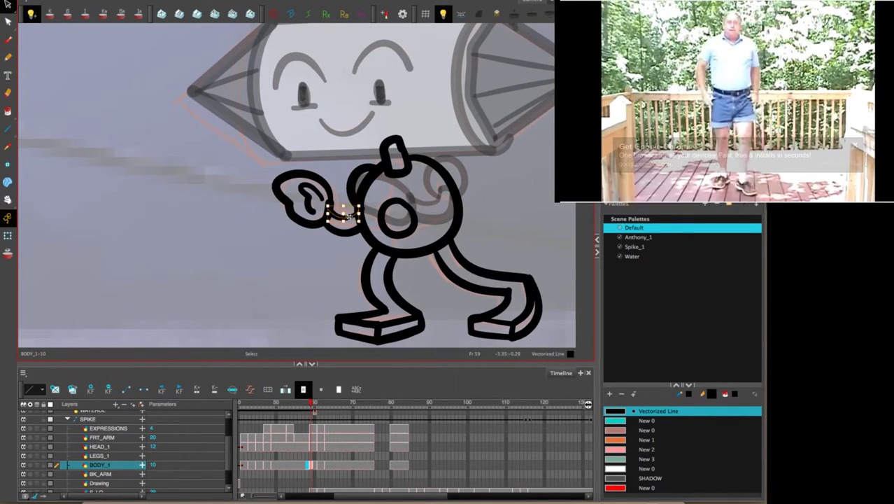
left_click(337, 171)
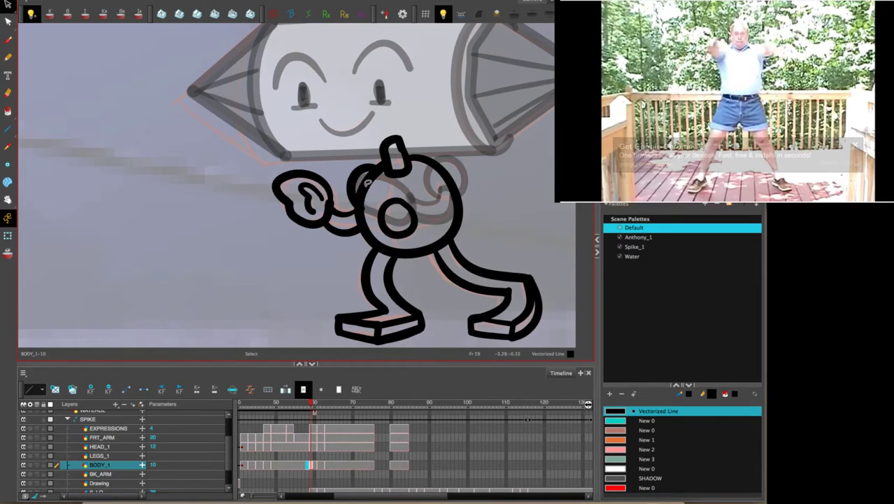
key("alt+slash")
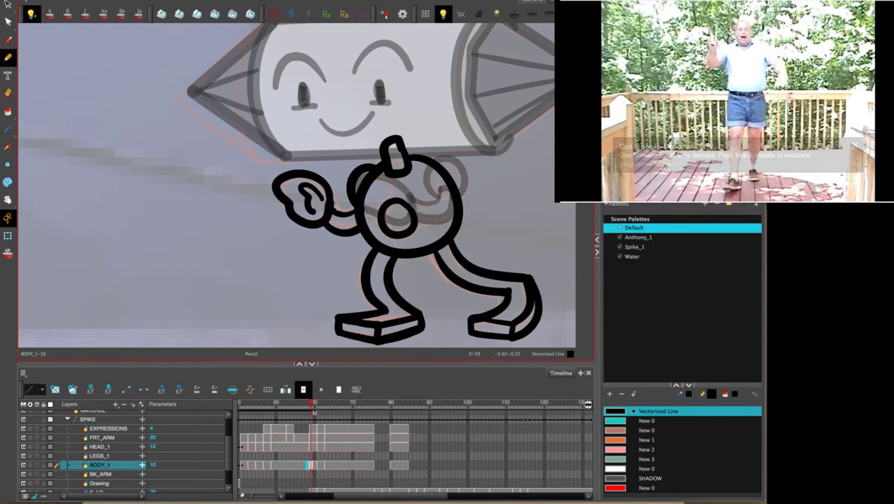
left_click_drag(508, 204, 418, 241)
key("comma")
key("period")
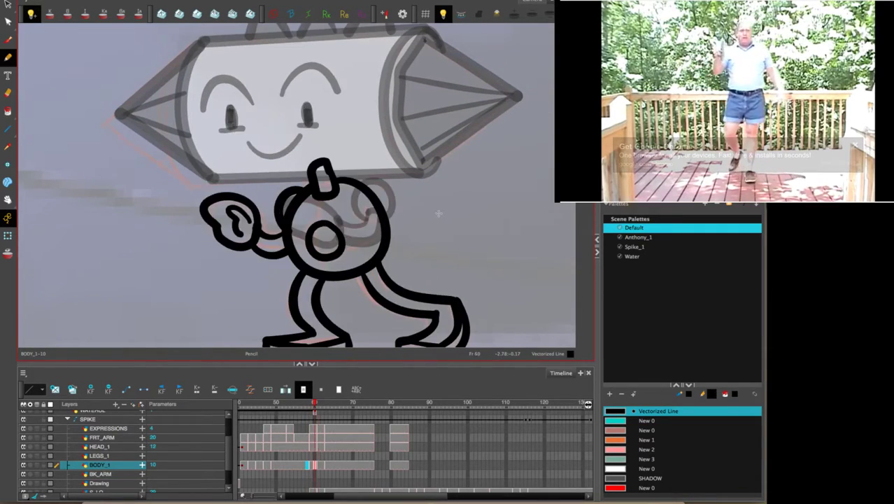
key("period")
key("comma")
key("comma")
key("period")
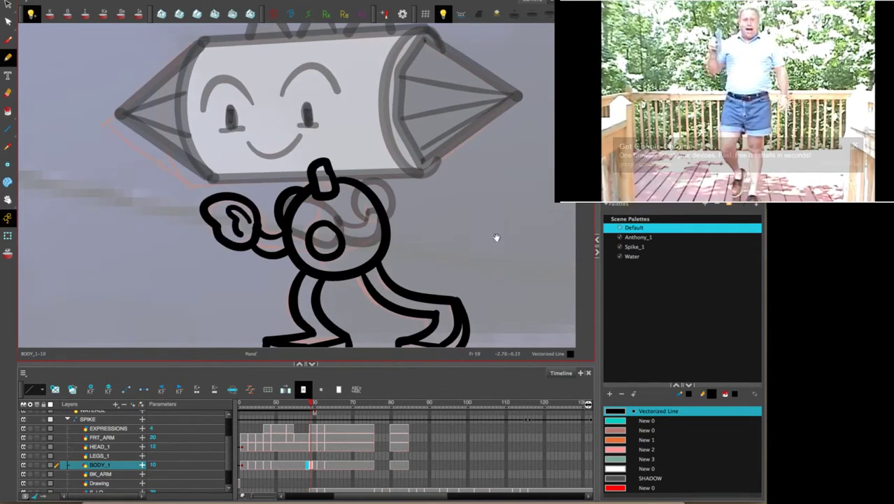
Draw the neck and round body outline over the rough sketch on BODY_1 at frame 62.
left_click_drag(496, 237, 473, 202)
left_click(319, 466)
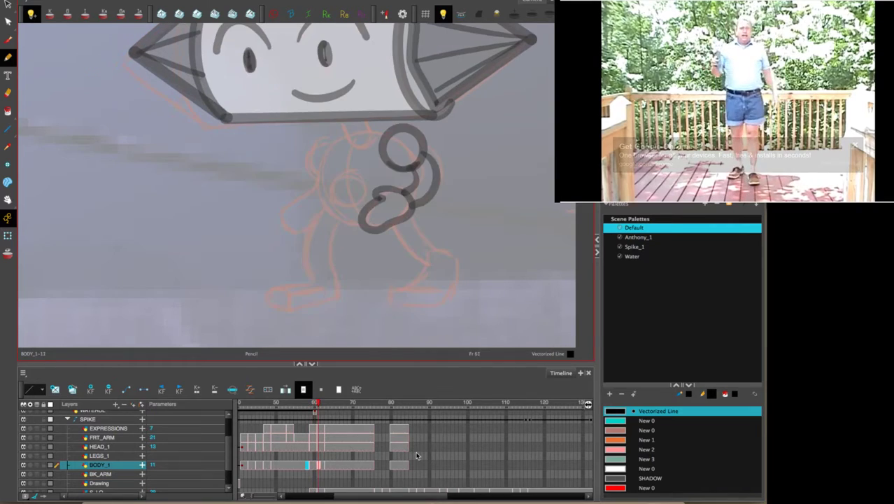
left_click(318, 447)
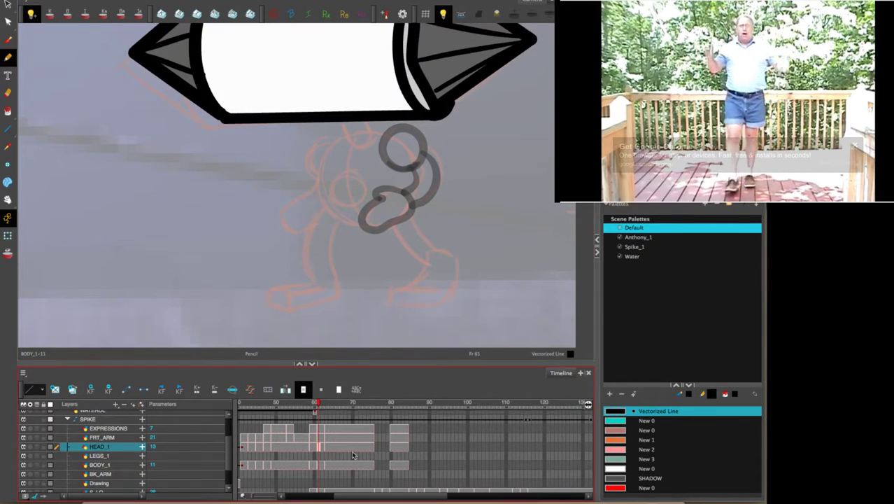
left_click(322, 467)
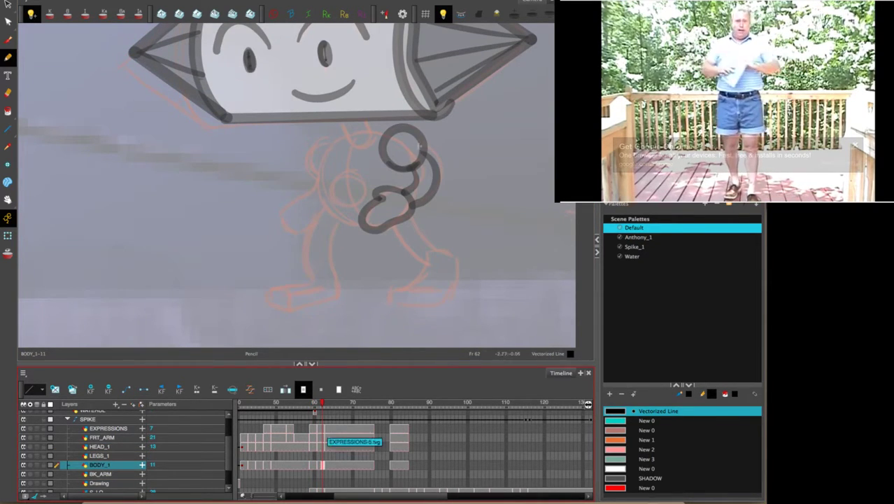
mouse_move(336, 110)
left_mouse_down()
mouse_move(363, 143)
mouse_move(369, 130)
mouse_move(357, 107)
mouse_move(340, 108)
mouse_move(347, 128)
mouse_move(391, 134)
mouse_move(409, 151)
mouse_move(417, 186)
mouse_move(408, 205)
mouse_move(370, 224)
mouse_move(332, 213)
mouse_move(317, 169)
mouse_move(348, 133)
left_mouse_up()
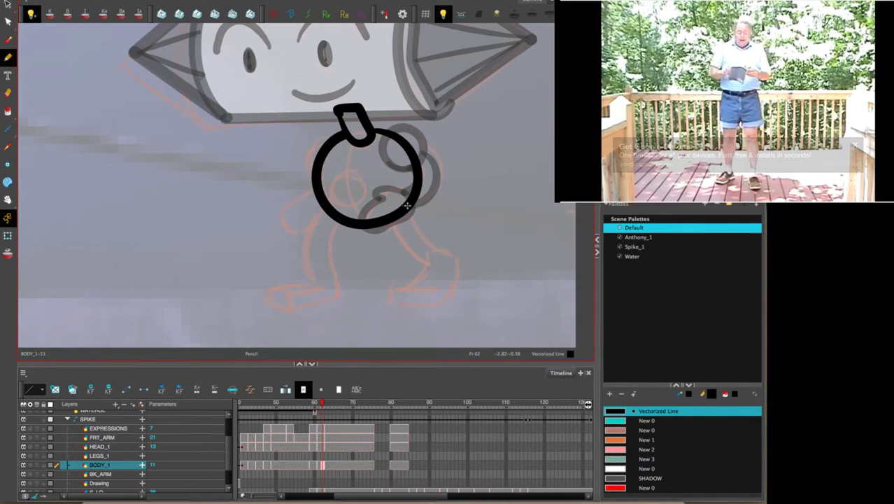
Compare the body drawing at frame 62 with the poses at frames 60 to 63, checking the leg placement.
key("comma")
key("comma")
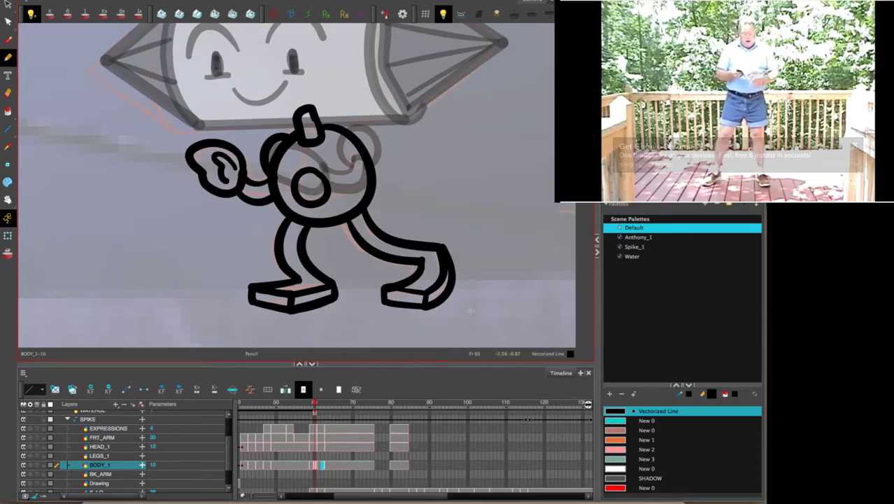
key("period")
key("period")
key("period")
key("period")
key("comma")
key("comma")
key("comma")
key("comma")
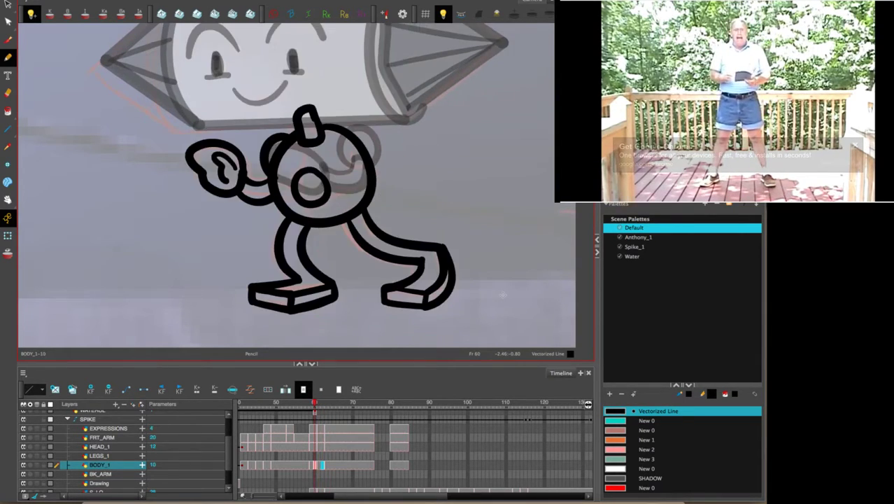
key("period")
key("period")
key("period")
key("comma")
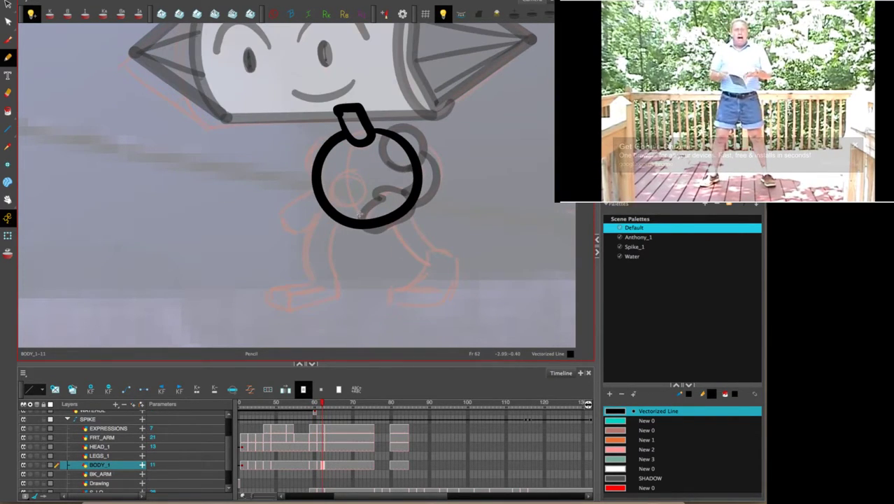
Draw the left leg and its block-shaped foot over the rough sketch on BODY_1 at frame 62, checking against frame 63.
mouse_move(325, 205)
left_mouse_down()
mouse_move(307, 241)
mouse_move(313, 286)
mouse_move(264, 292)
mouse_move(286, 296)
mouse_move(264, 291)
mouse_move(263, 302)
mouse_move(291, 314)
mouse_move(345, 299)
mouse_move(329, 270)
mouse_move(342, 223)
left_mouse_up()
left_click_drag(295, 297, 346, 285)
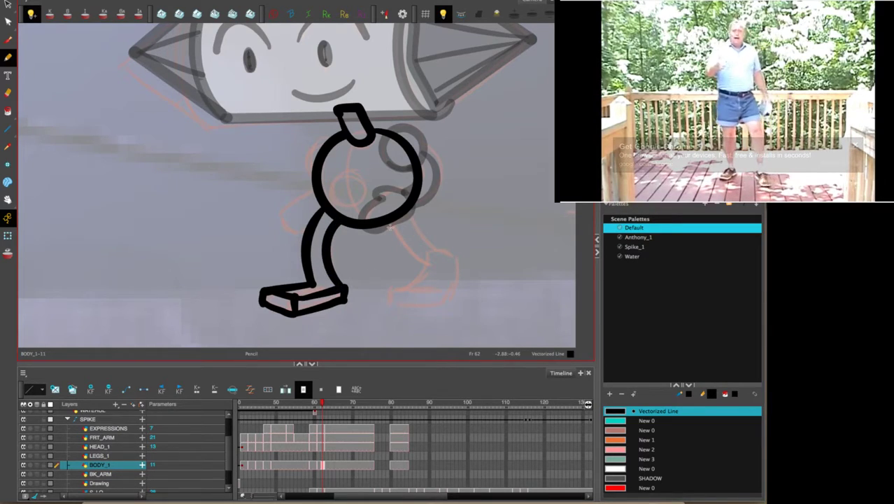
key("period")
key("period")
key("period")
key("comma")
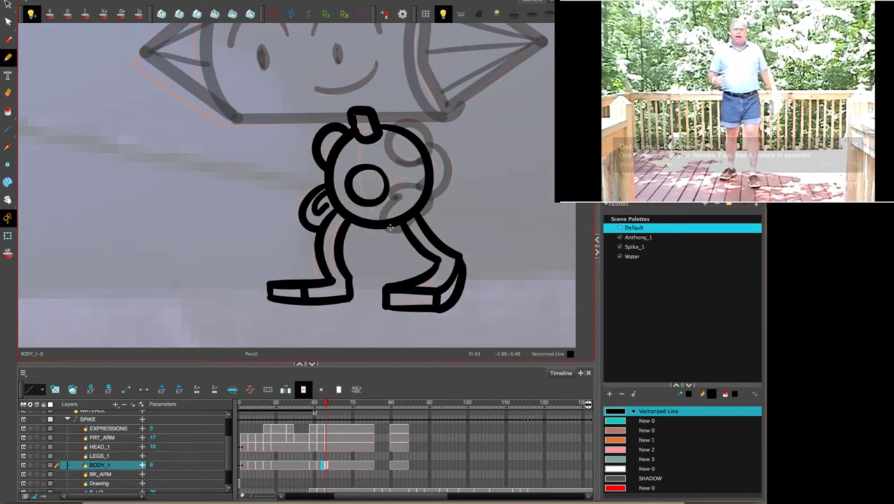
key("comma")
key("period")
key("comma")
key("period")
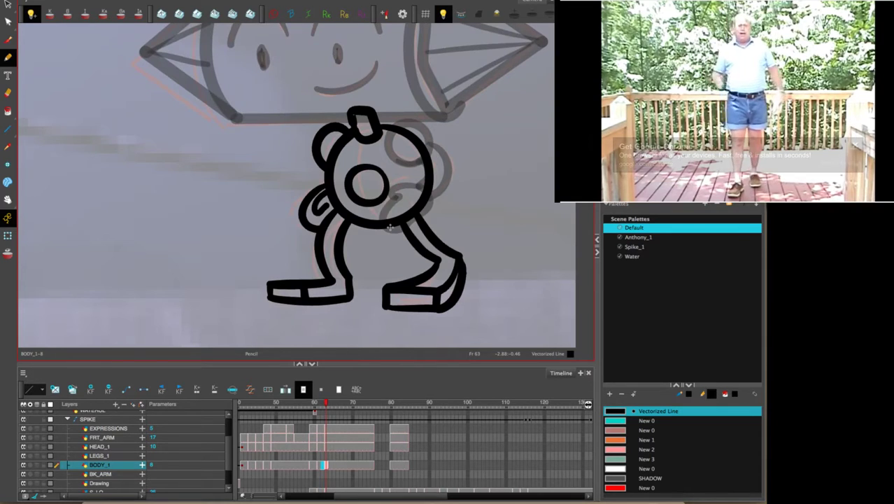
key("comma")
Reshape the left foot's strokes on BODY_1 at frame 61 to flatten its outline slightly.
key("alt+s")
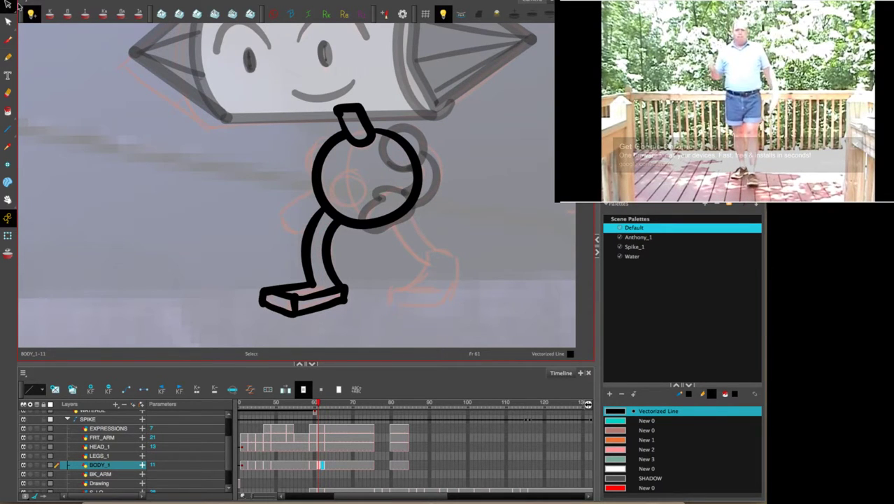
left_click(308, 294)
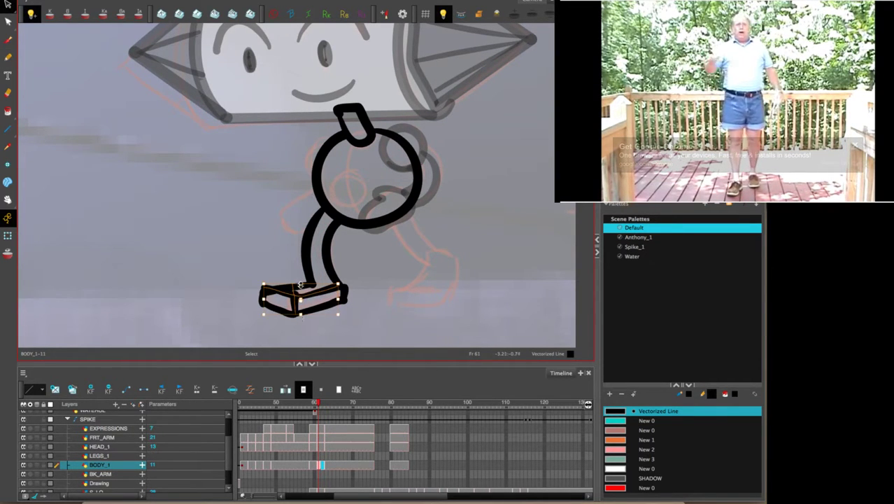
left_click_drag(300, 313, 300, 308)
left_click(377, 289)
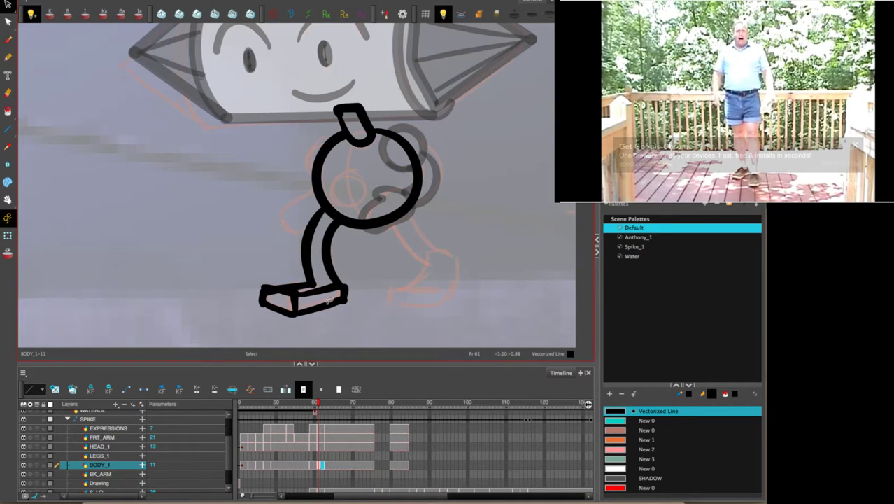
left_click(286, 288)
left_click_drag(264, 283, 264, 287)
left_click(385, 272)
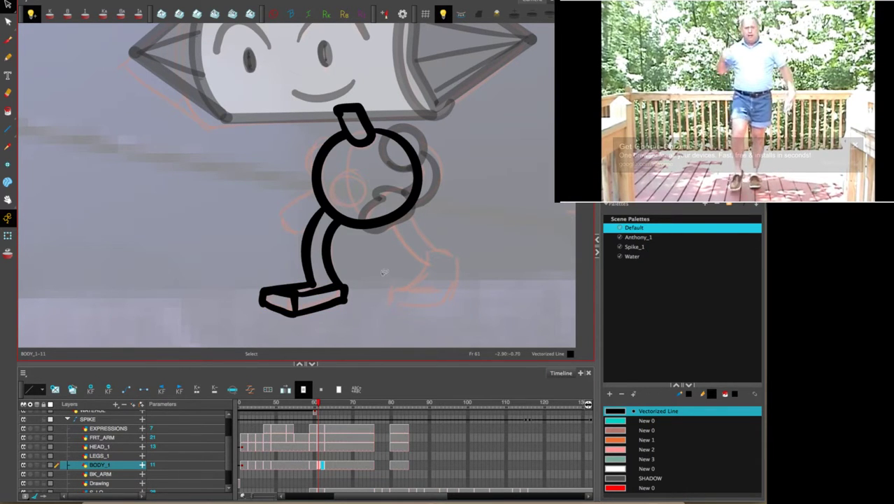
key("period")
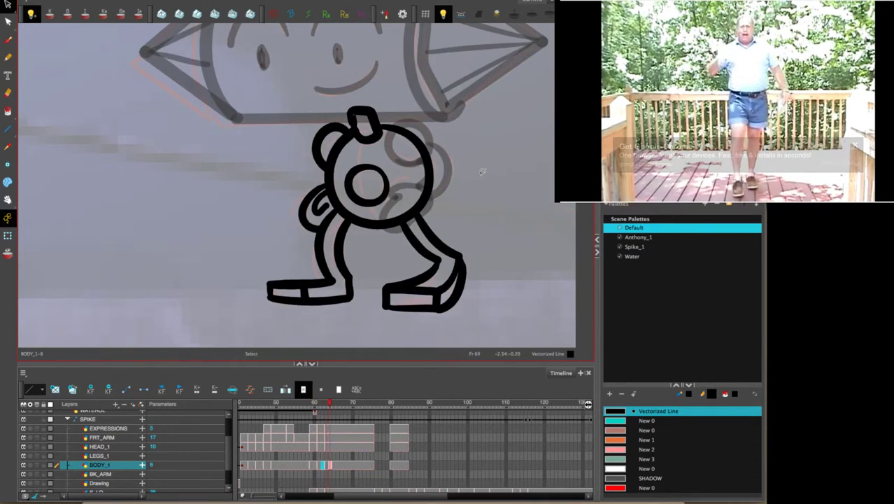
key("comma")
left_click_drag(277, 306, 301, 310)
left_click(396, 297)
Compare the foot positions in the BODY_1 drawings at frames 60 to 63.
key("comma")
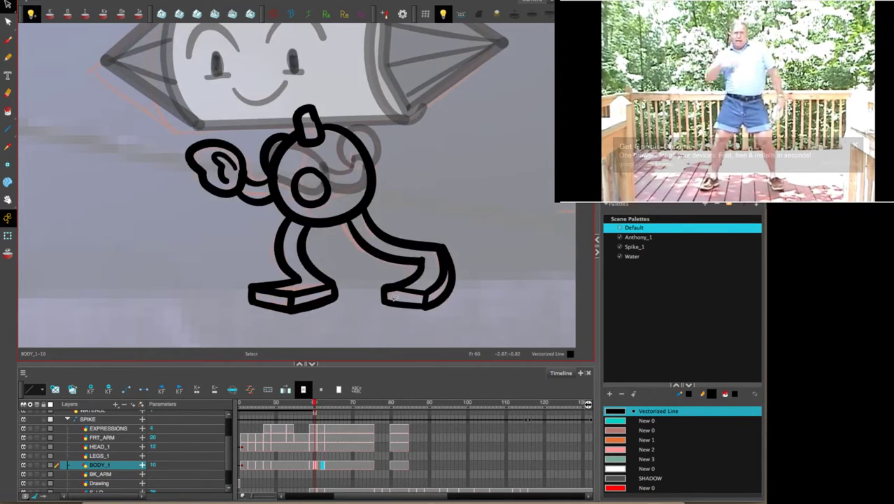
key("period")
key("period")
key("comma")
key("period")
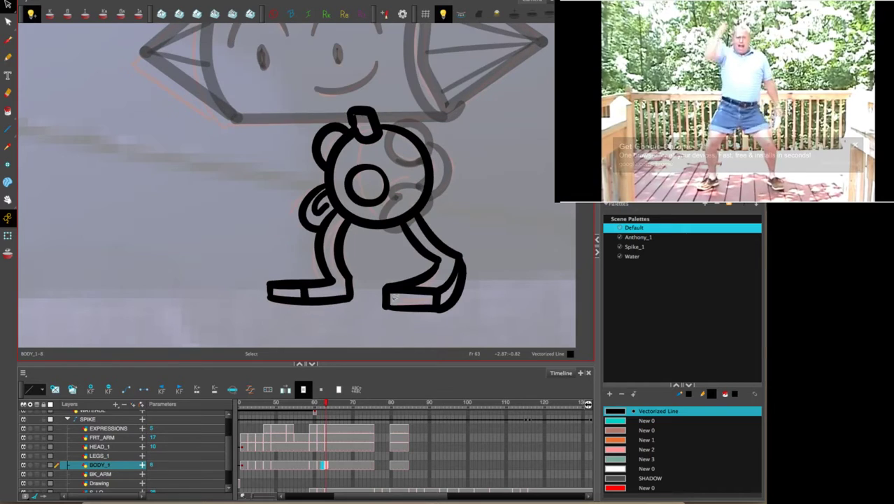
key("alt+slash")
key("comma")
key("period")
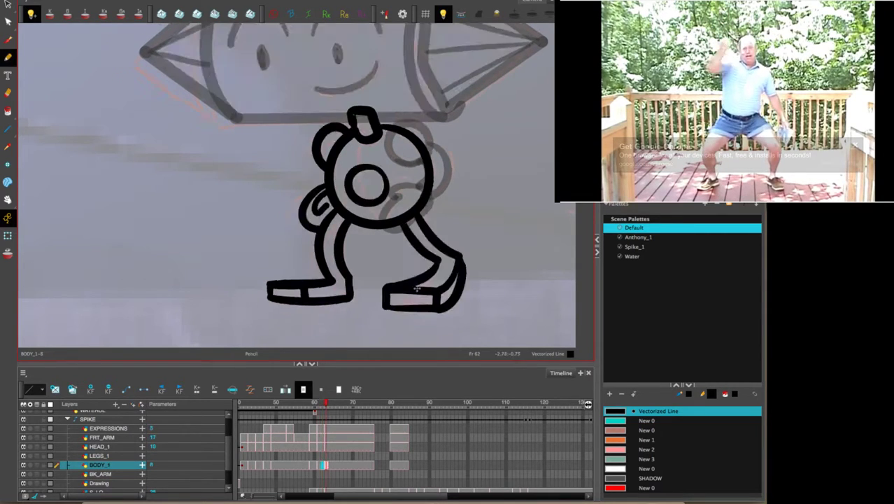
key("comma")
key("period")
key("comma")
key("comma")
key("comma")
key("period")
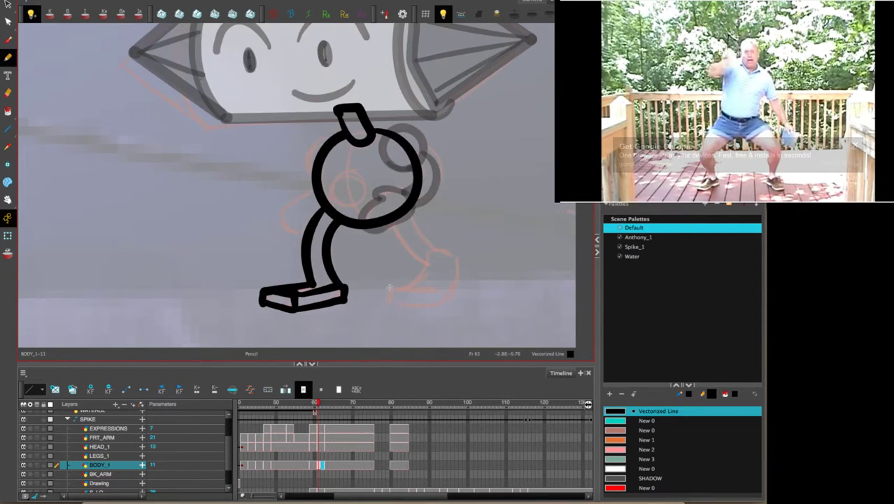
Draw the right foot's front as a flat rectangular block over the rough sketch and check it against frame 60.
mouse_move(388, 287)
left_mouse_down()
mouse_move(430, 289)
mouse_move(434, 309)
mouse_move(388, 303)
mouse_move(388, 288)
mouse_move(399, 288)
left_mouse_up()
key("comma")
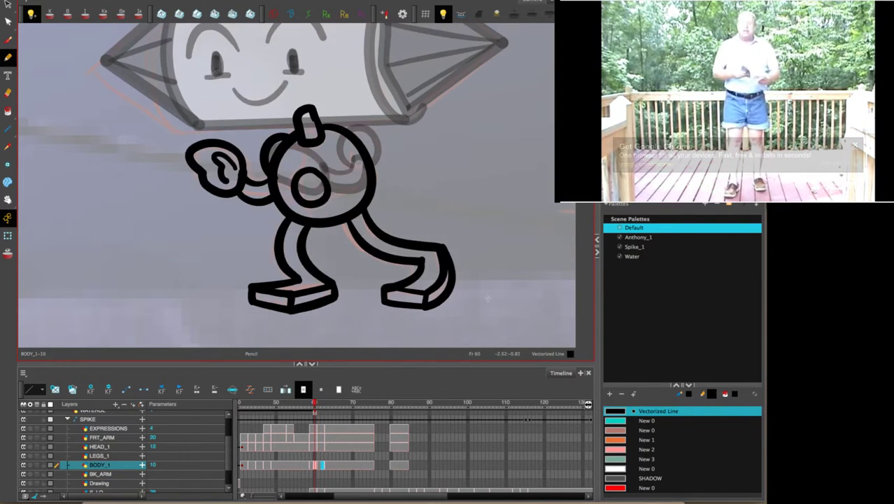
key("period")
key("period")
key("comma")
key("period")
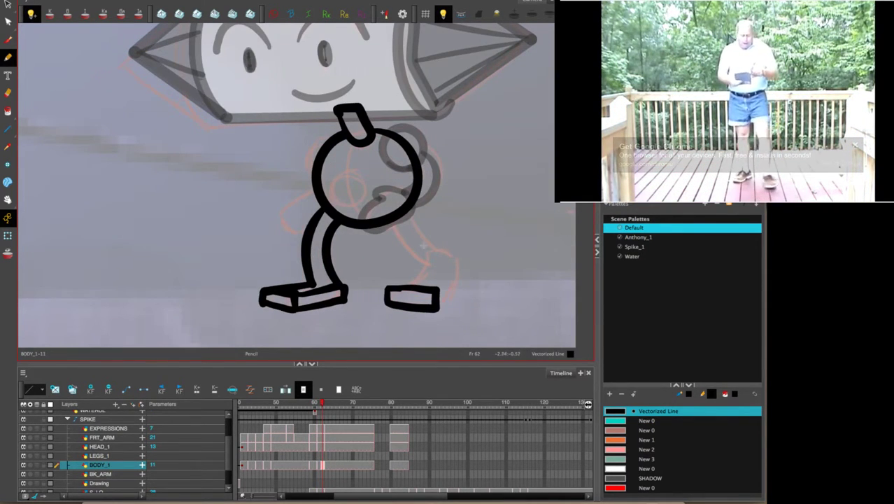
Draw the right leg's outer and inner lines and the heel and top of its foot on BODY_1 at frame 61.
key("comma")
key("comma")
key("period")
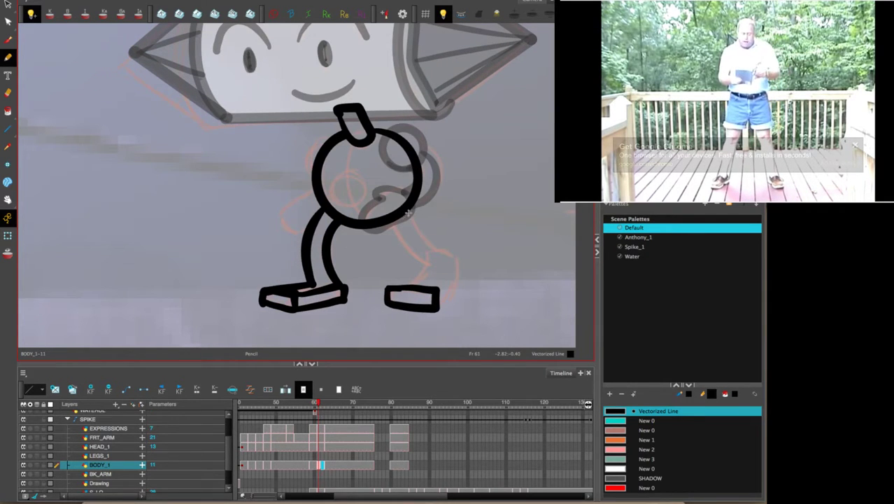
mouse_move(404, 207)
left_mouse_down()
mouse_move(415, 237)
mouse_move(459, 254)
mouse_move(456, 294)
mouse_move(435, 309)
left_mouse_up()
left_click_drag(455, 250, 429, 291)
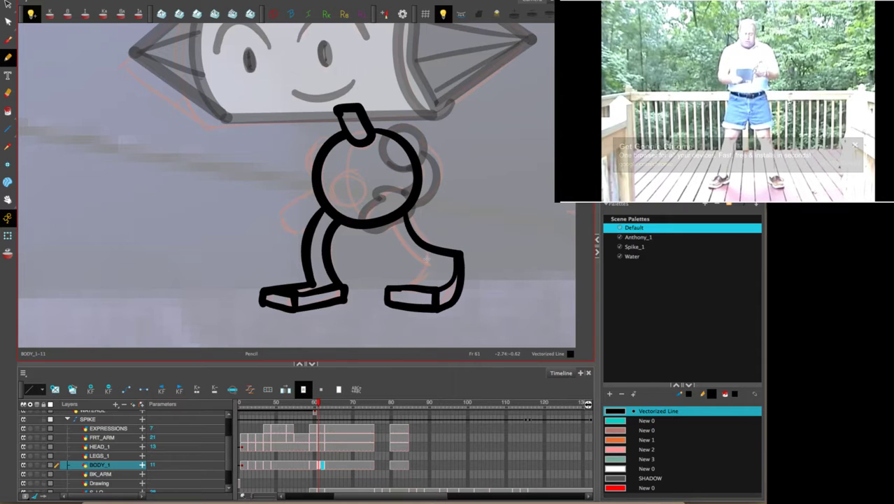
mouse_move(427, 259)
left_mouse_down()
mouse_move(402, 283)
mouse_move(382, 288)
left_mouse_up()
mouse_move(388, 217)
left_mouse_down()
mouse_move(389, 238)
mouse_move(427, 260)
left_mouse_up()
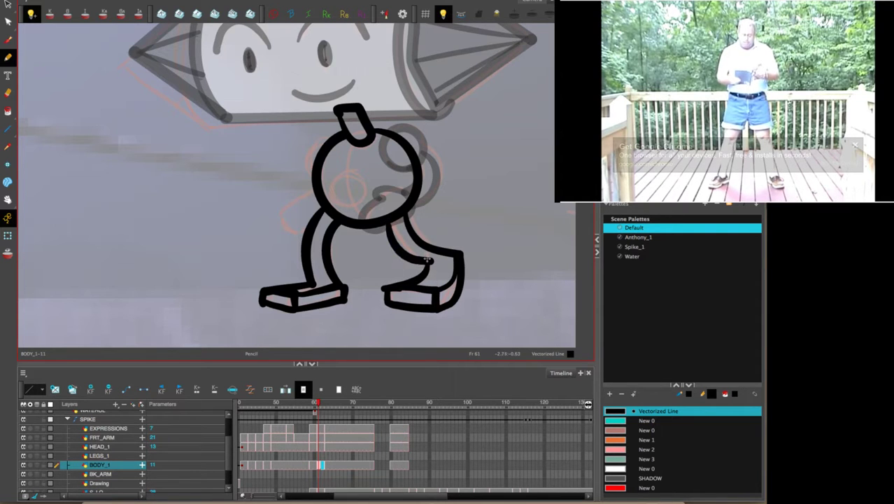
Compare the right leg with adjacent frames and redraw its inner line from the body to the ankle at frame 61.
key("comma")
key("period")
key("period")
key("period")
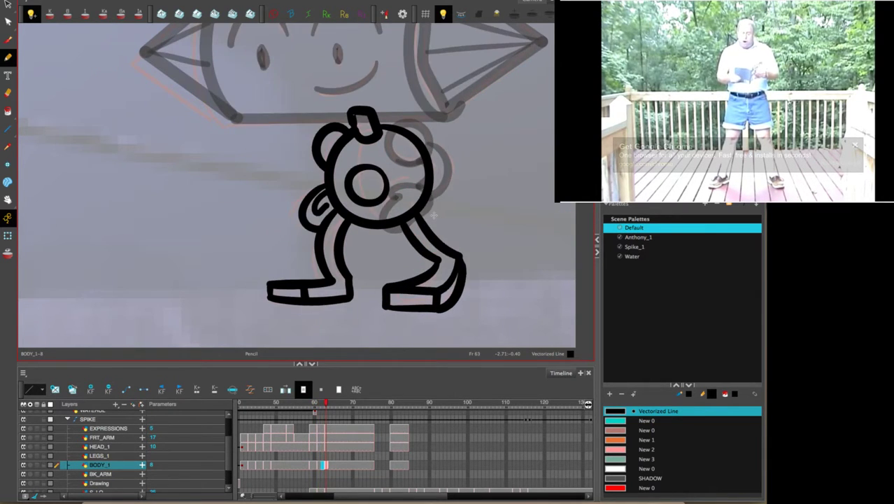
key("comma")
key("comma")
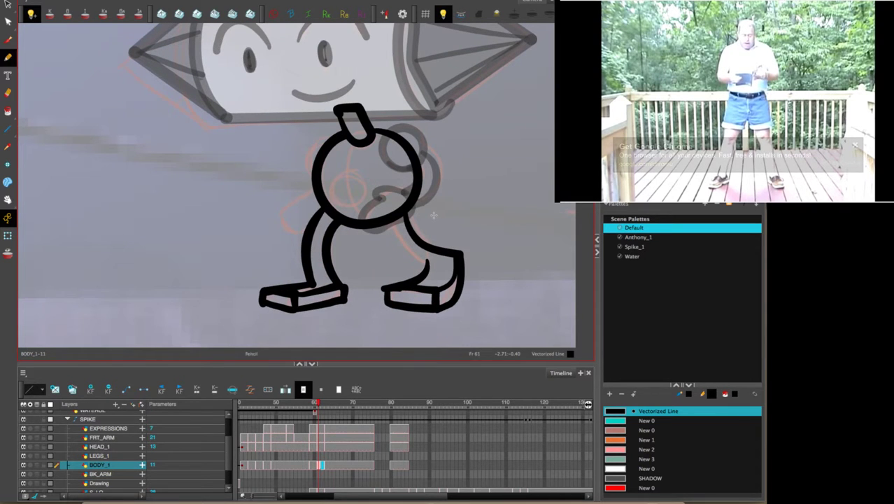
left_click_drag(387, 221, 427, 262)
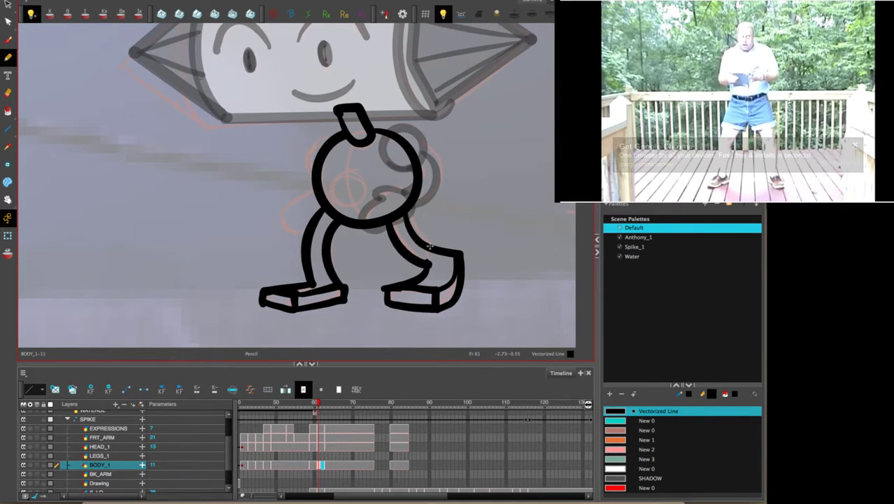
Compare the right leg's curve in the BODY_1 drawings at frames 60 to 63.
key("comma")
key("period")
key("period")
key("period")
key("comma")
key("period")
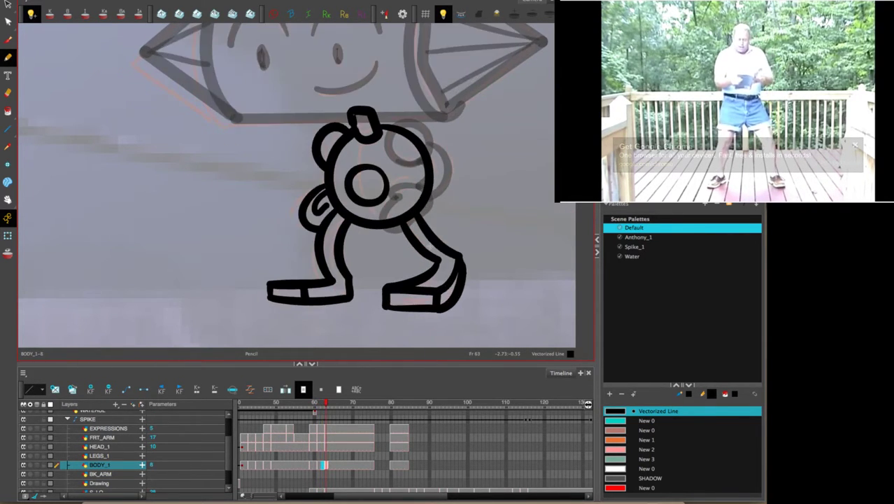
key("comma")
key("period")
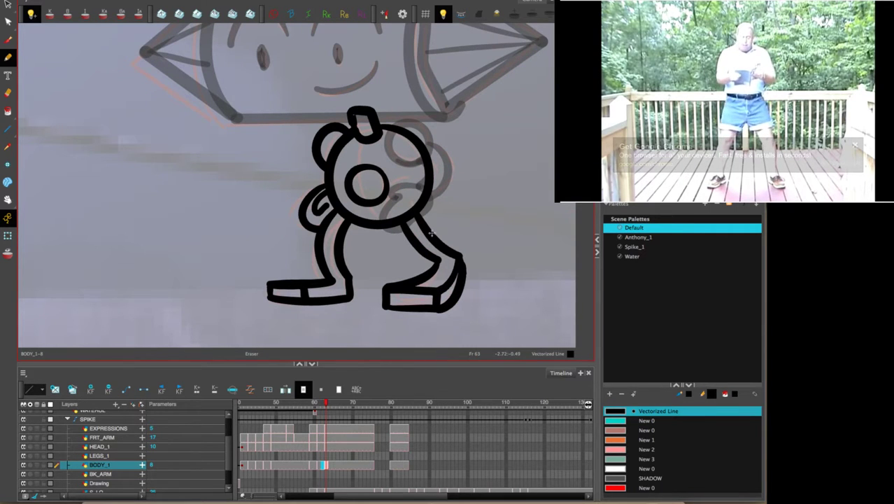
Delete the right leg's two upper lines on BODY_1 at frame 63 and redraw them with a deeper curve.
key("alt+s")
left_click(429, 243)
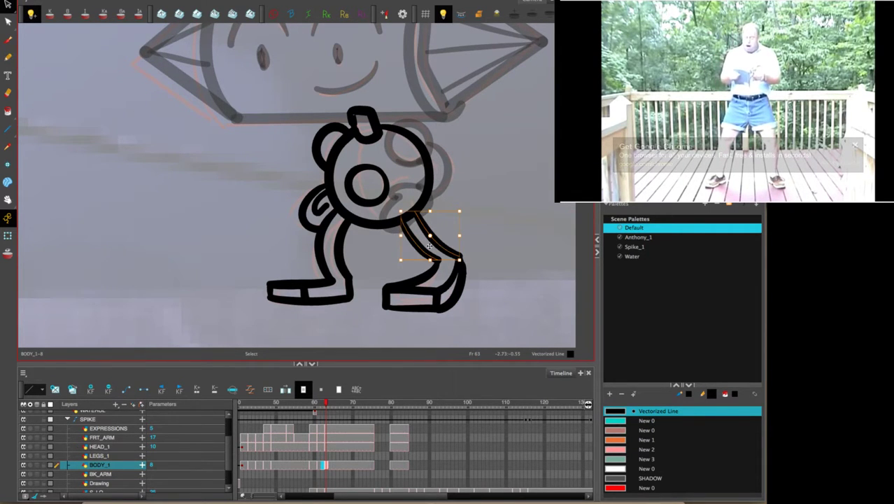
key("Delete")
key("alt+slash")
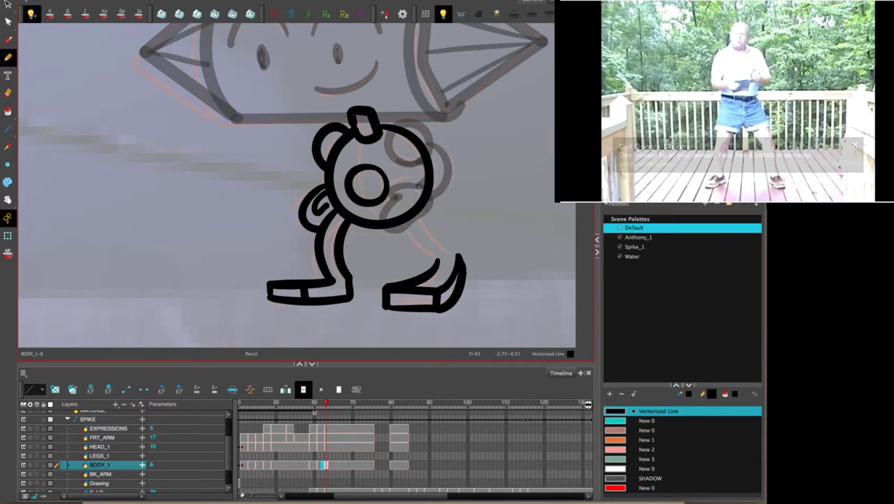
mouse_move(415, 209)
left_mouse_down()
mouse_move(459, 254)
mouse_move(426, 263)
mouse_move(403, 242)
mouse_move(395, 221)
left_mouse_up()
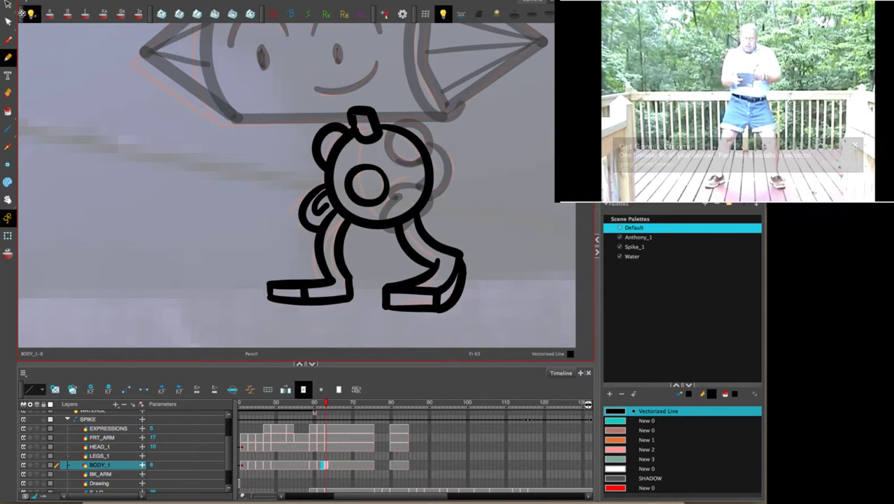
Adjust the right foot's ankle stroke at frame 63 so its end meets the redrawn leg line.
left_click(8, 5)
left_click(425, 272)
left_click_drag(439, 258, 435, 262)
left_click(479, 213)
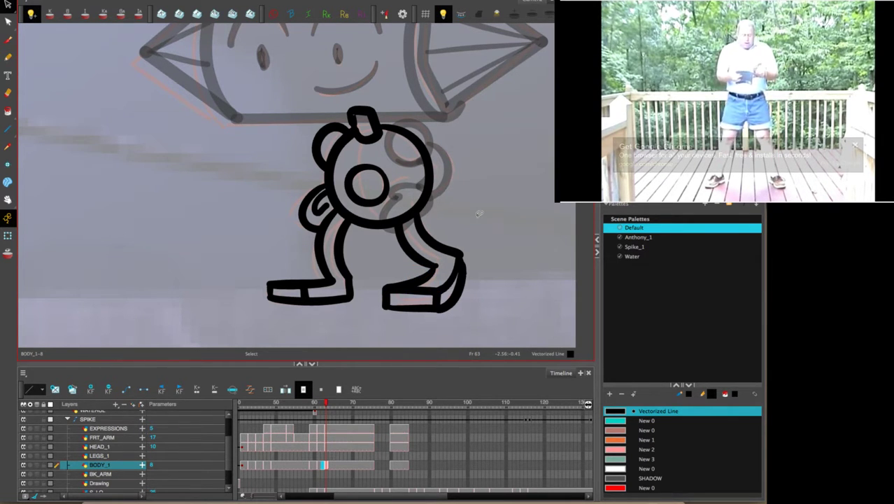
Compare the finished legs across the BODY_1 drawings at frames 60 to 63 with the Pencil tool ready.
left_click(11, 57)
key("comma")
key("comma")
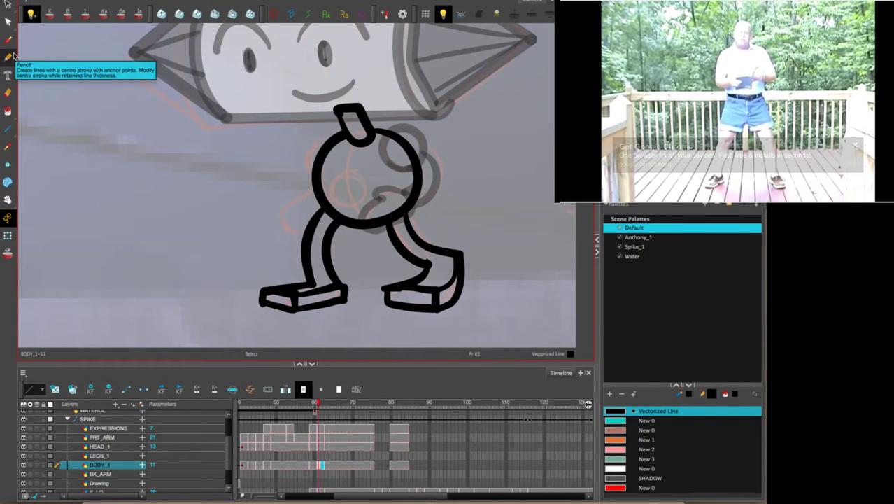
key("comma")
key("comma")
left_click(12, 57)
key("comma")
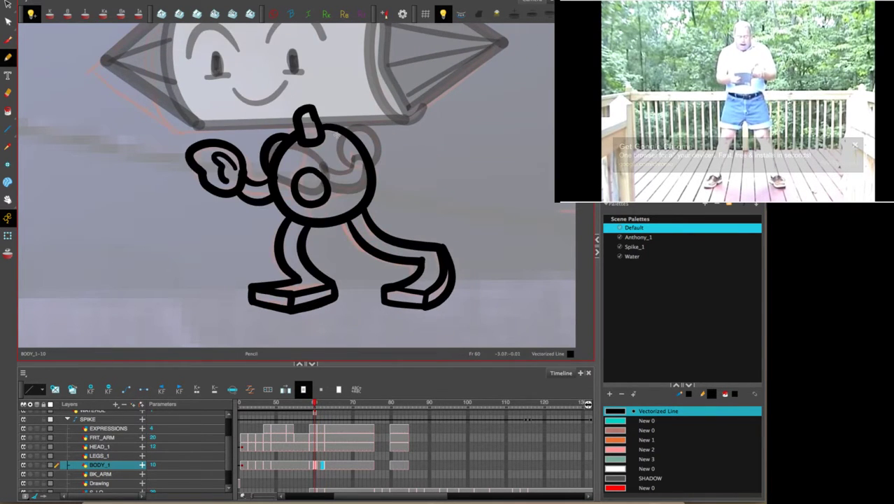
key("comma")
key("period")
key("period")
key("period")
key("period")
key("comma")
key("period")
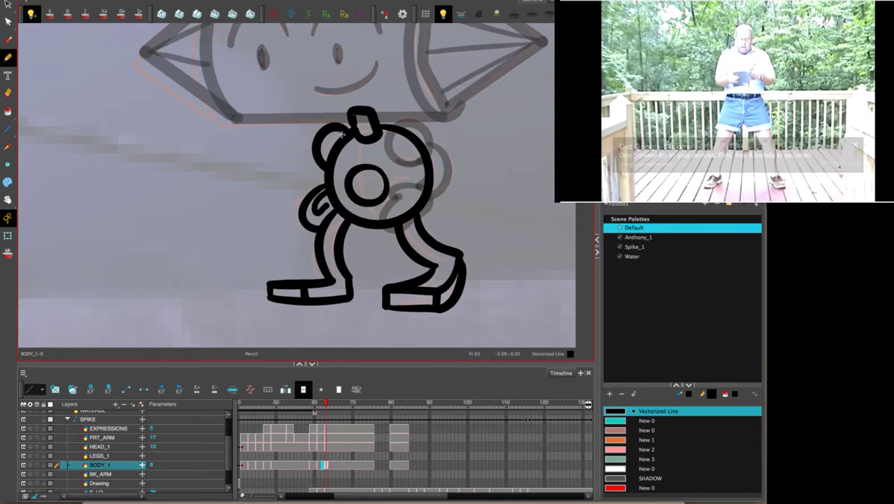
Draw the back shoulder curve and the belly circle on BODY_1 at frame 62 and check them against adjacent frames.
key("comma")
mouse_move(338, 135)
left_mouse_down()
mouse_move(305, 136)
mouse_move(304, 166)
mouse_move(367, 177)
mouse_move(357, 204)
mouse_move(333, 193)
mouse_move(360, 175)
left_mouse_up()
key("comma")
key("period")
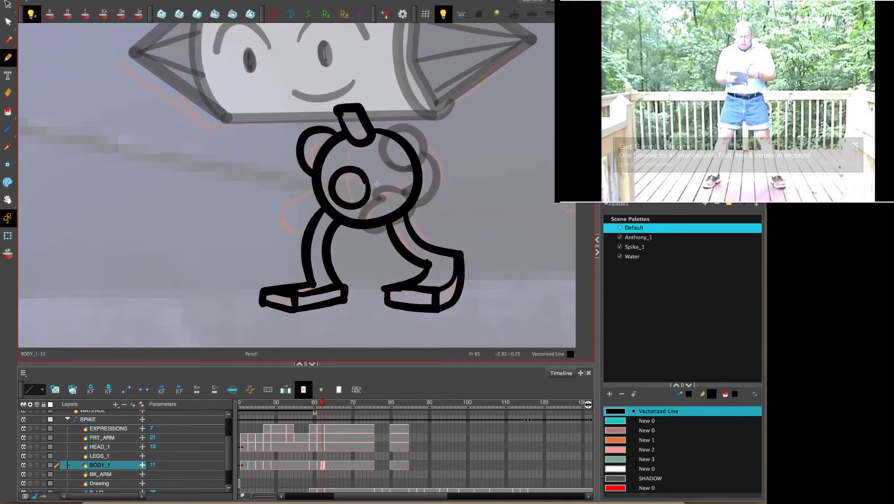
key("period")
key("comma")
Draw the back hand with its curled finger beside the body at frame 62 and compare it with adjacent frames.
mouse_move(315, 188)
left_mouse_down()
mouse_move(287, 232)
mouse_move(310, 231)
mouse_move(304, 218)
mouse_move(317, 213)
left_mouse_up()
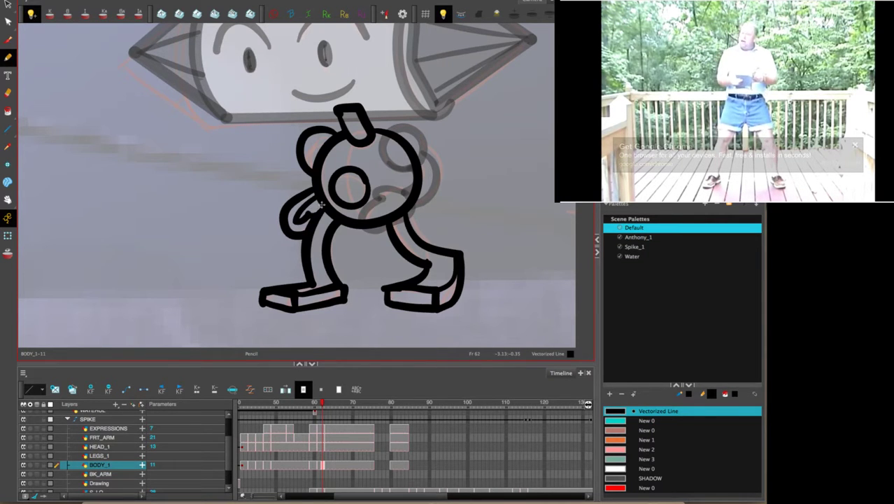
key("comma")
key("period")
key("period")
key("comma")
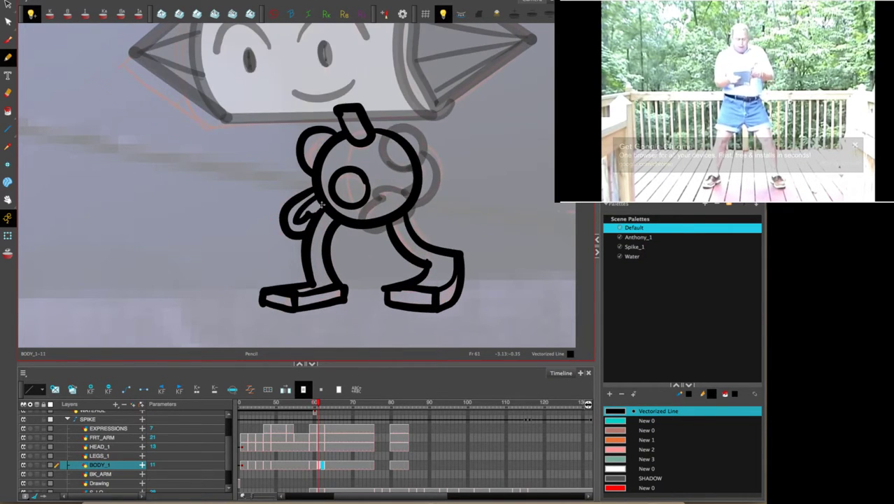
Compare the finished BODY_1 drawings across frames 61 to 63 to check the new back hand and belly lines.
key("comma")
key("comma")
key("period")
key("period")
key("period")
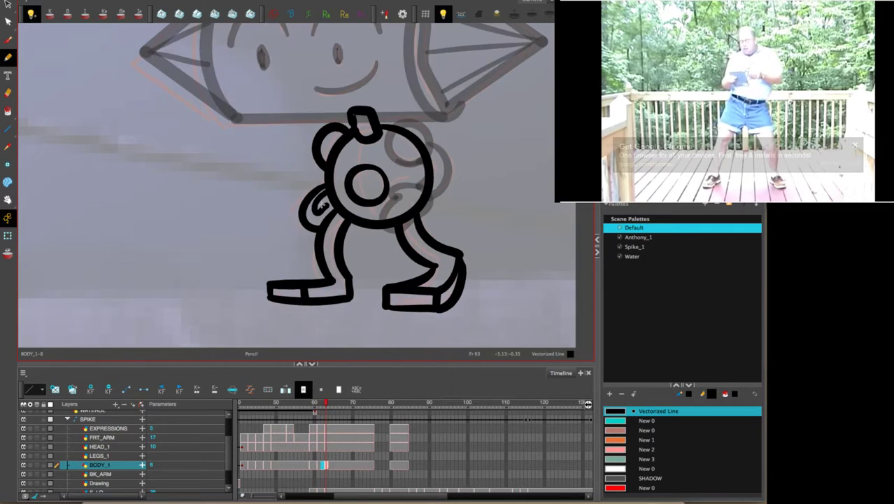
key("comma")
key("period")
Examine the rough sketch poses at frames 75 to 78 against the last cleaned-up drawings on Spike's layers.
mouse_move(326, 403)
left_mouse_down()
mouse_move(386, 410)
mouse_move(380, 420)
left_mouse_up()
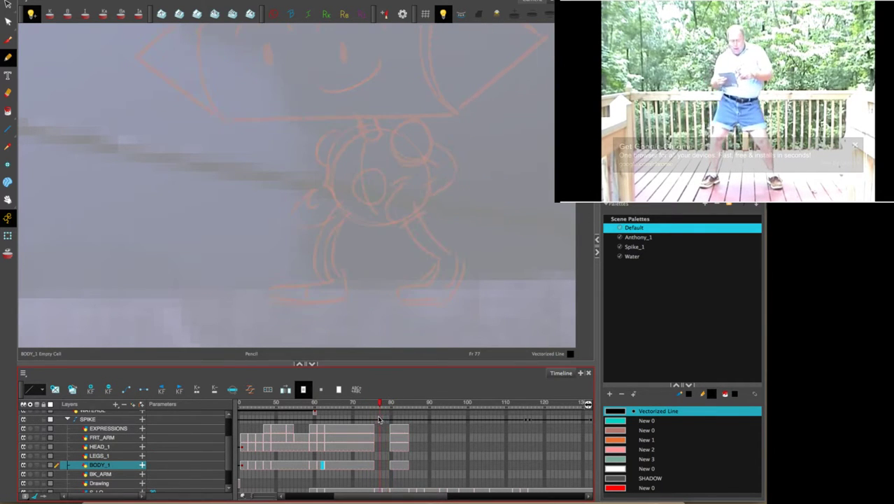
left_click(376, 429)
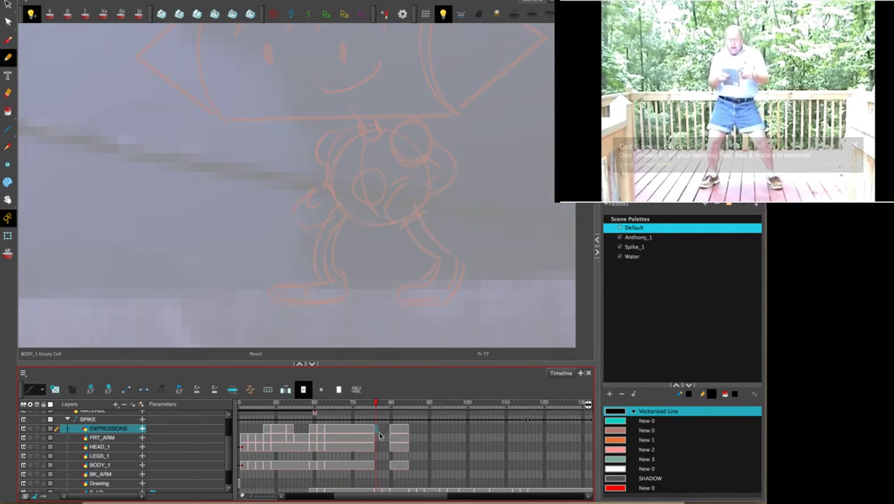
left_click_drag(376, 450, 378, 429)
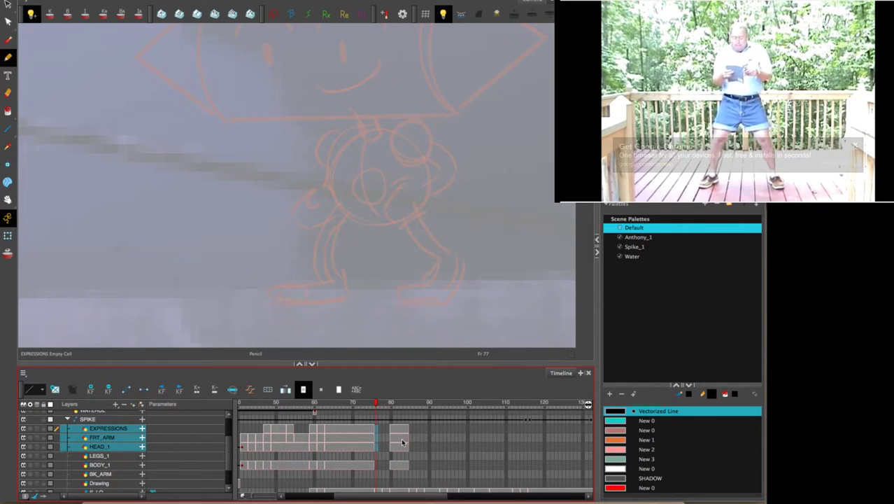
left_click_drag(493, 116, 412, 242)
key(".")
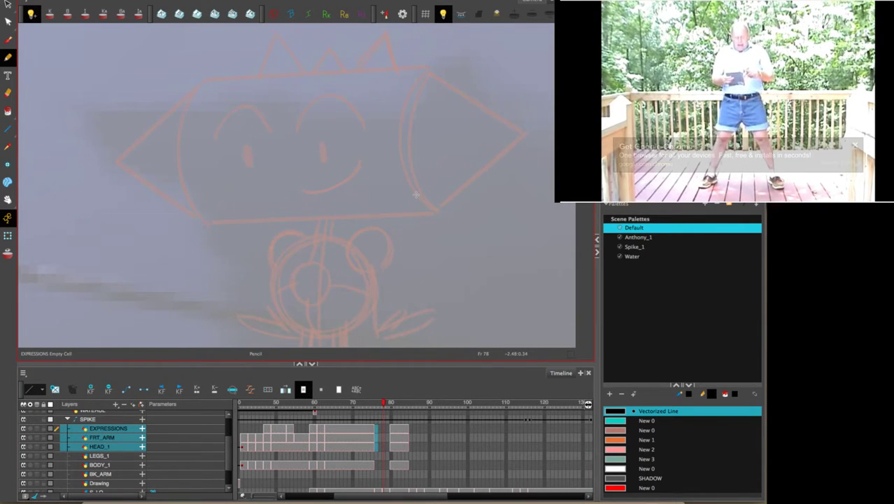
key("comma")
key("comma")
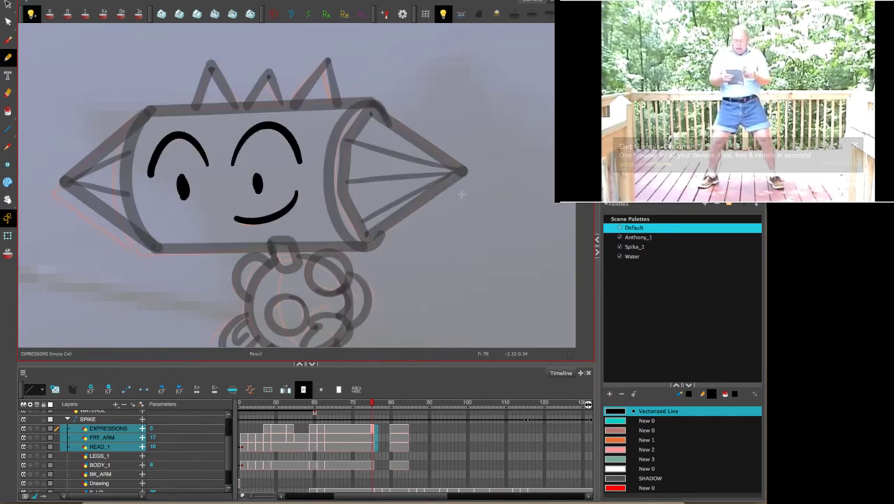
key("period")
key("comma")
key("period")
key("comma")
key("period")
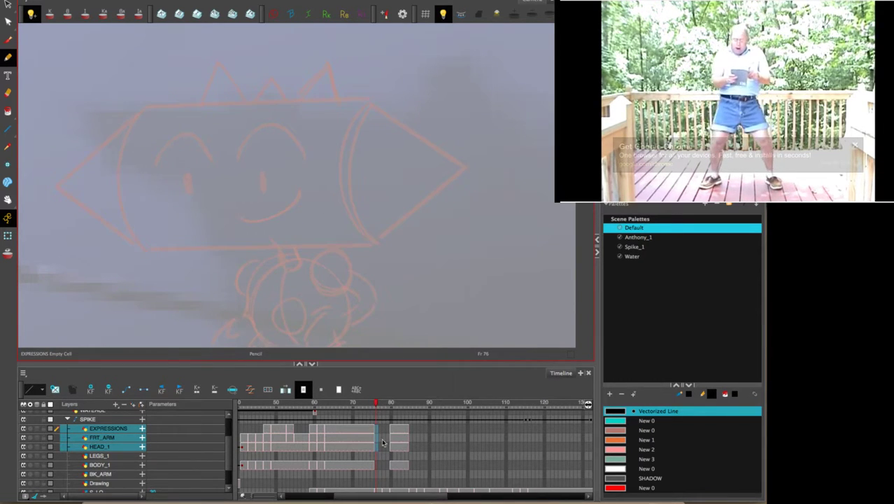
Fill frame 76 on EXPRESSIONS, FRT_ARM, HEAD_1 and BODY_1 with duplicates of their preceding drawings.
left_click(381, 438)
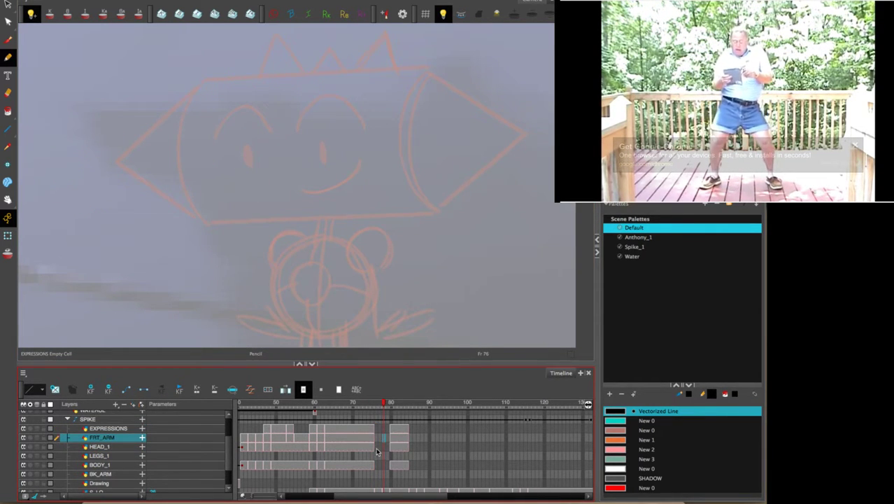
left_click_drag(376, 452, 375, 428)
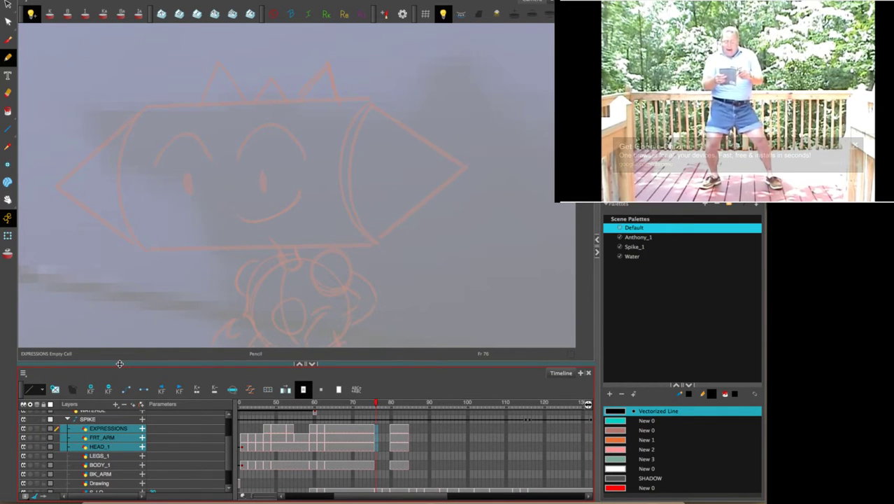
key("super+v")
left_click(73, 389)
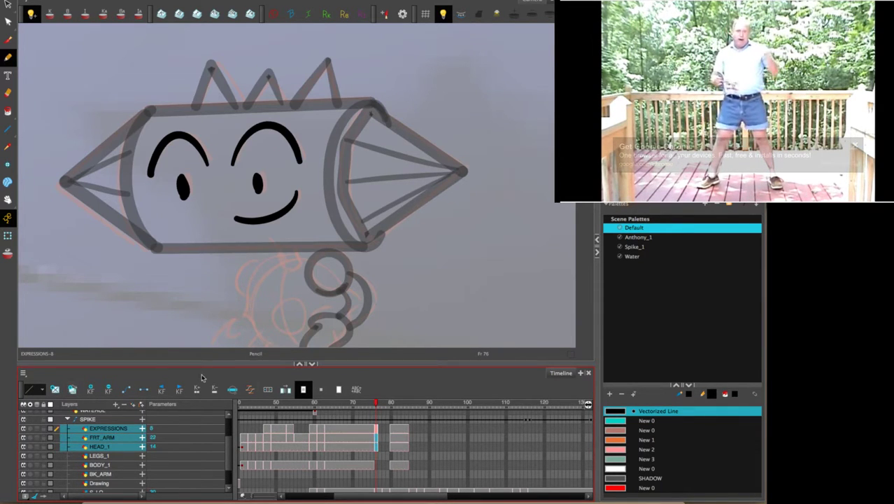
left_click(376, 465)
key("F5")
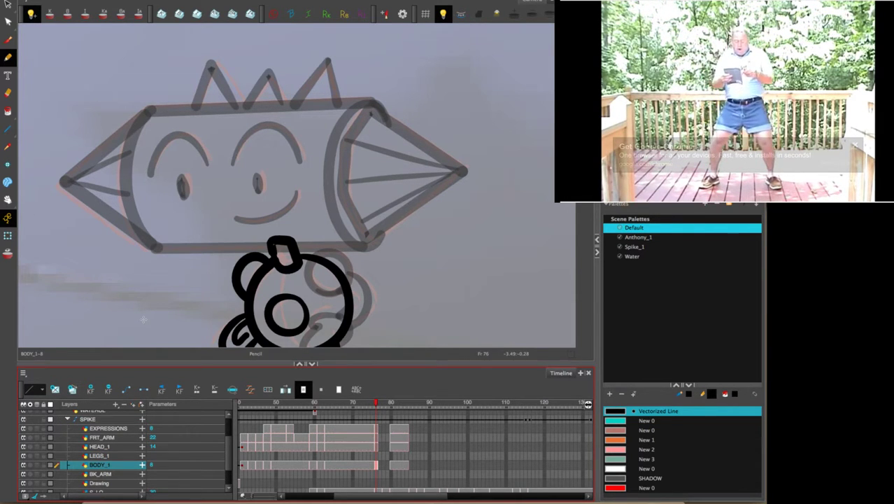
left_click(73, 389)
Extend the duplicated drawings through frame 79 on EXPRESSIONS, FRT_ARM, HEAD_1 and BODY_1.
left_click_drag(388, 431, 388, 446)
key("F5")
left_click(390, 466)
key("F5")
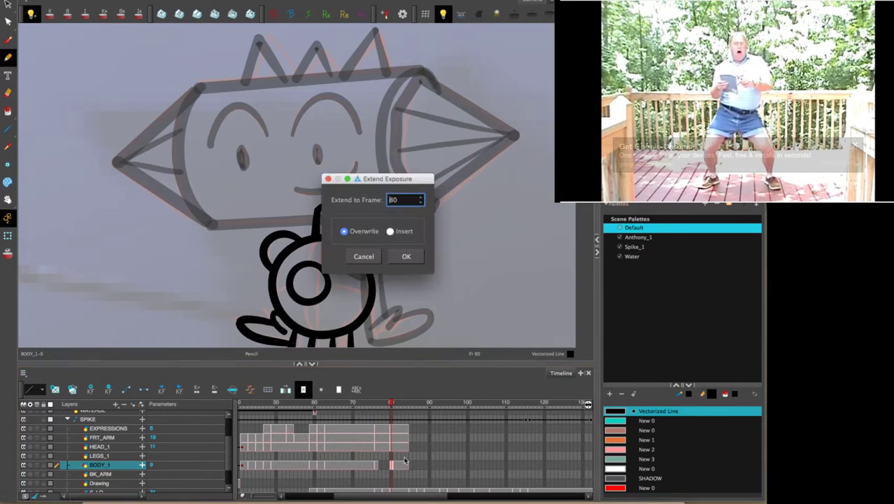
left_click(364, 255)
left_click(387, 466)
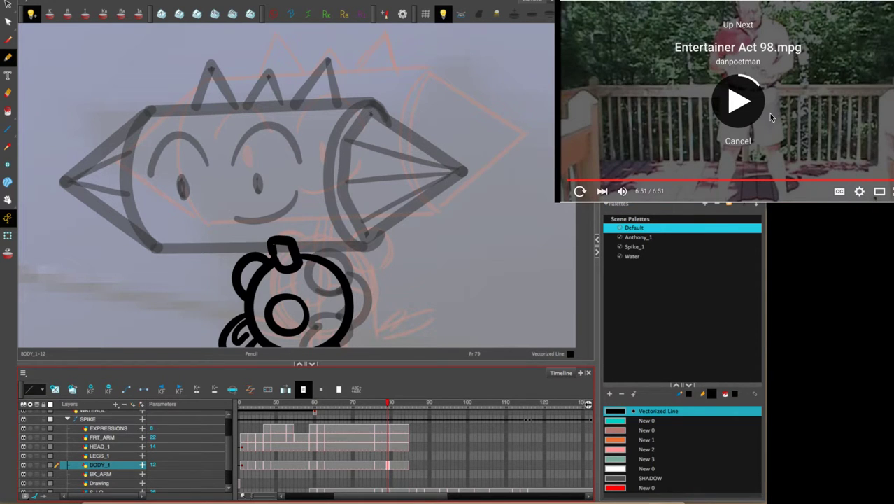
Switch to the YouTube page, cancel the autoplay and open the suggested "Entertainer Act 96" video.
left_click(734, 143)
scroll(733, 145, "down", 4)
scroll(755, 140, "right", 5)
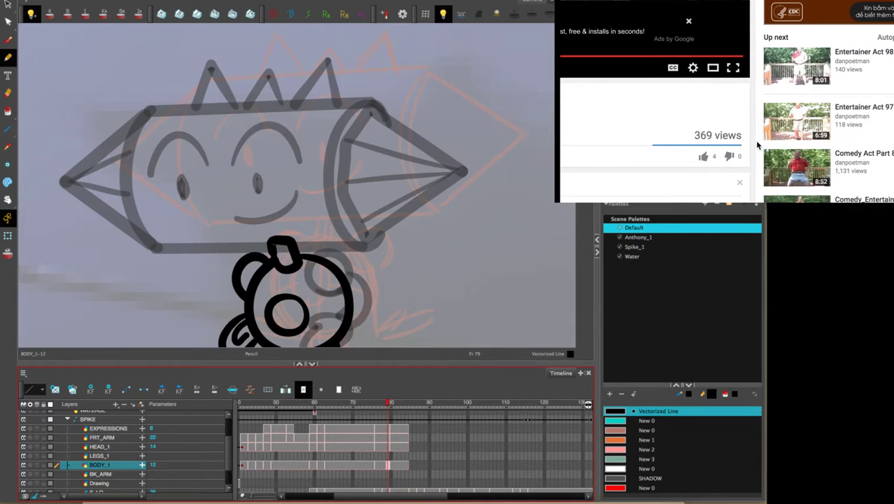
scroll(725, 101, "down", 5)
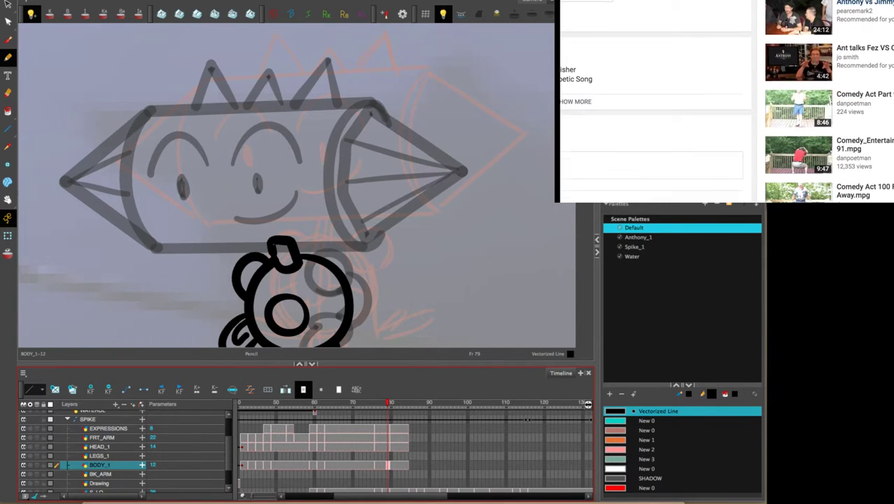
scroll(881, 103, "down", 3)
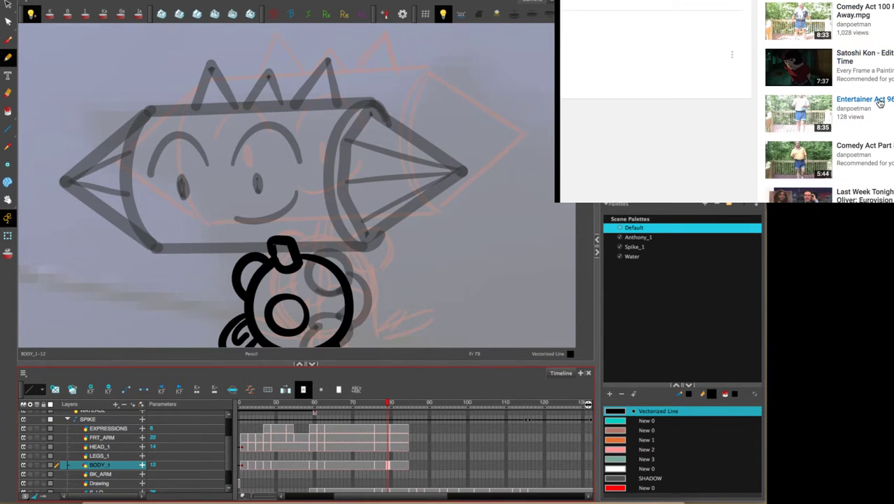
left_click(881, 103)
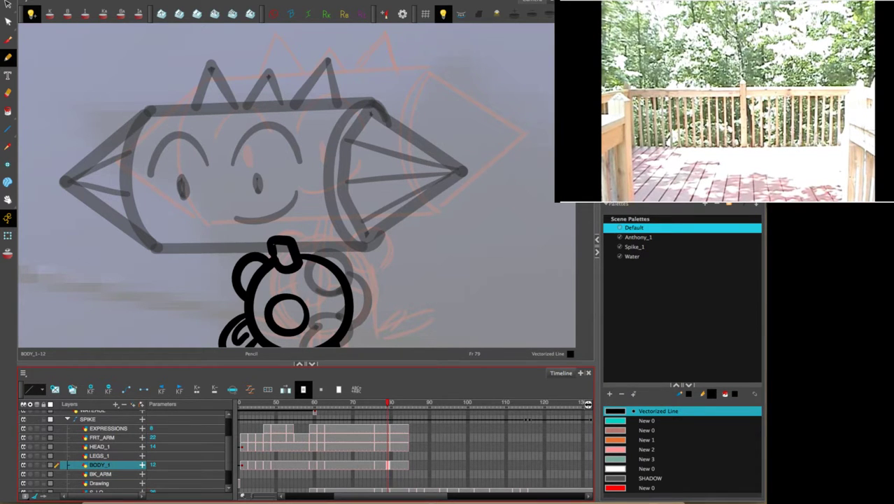
Shift the facial features on EXPRESSIONS at frame 76 slightly toward the front of the head and compare with frame 75.
left_click(377, 430)
left_click_drag(406, 279, 437, 200)
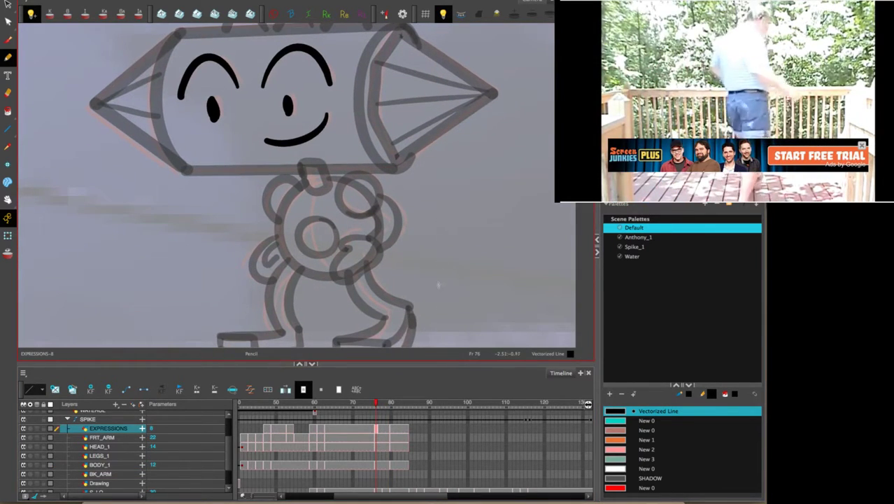
left_click_drag(417, 170, 434, 260)
key(".")
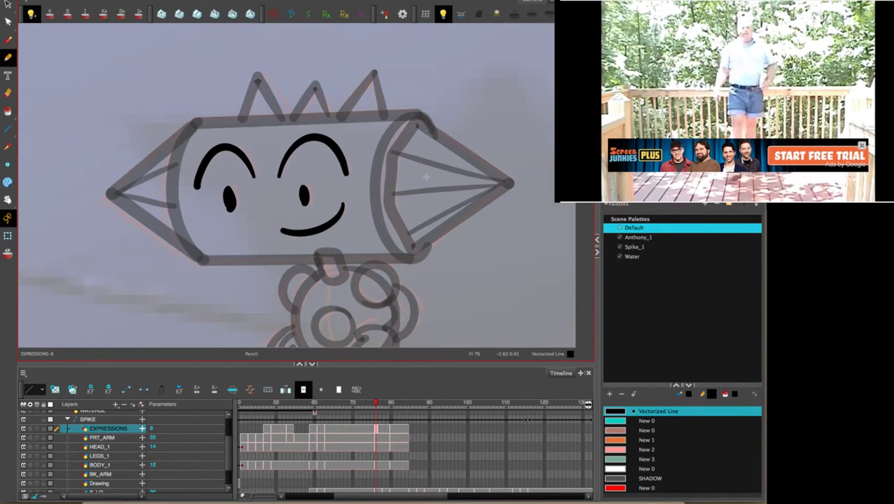
left_click(8, 5)
key(".")
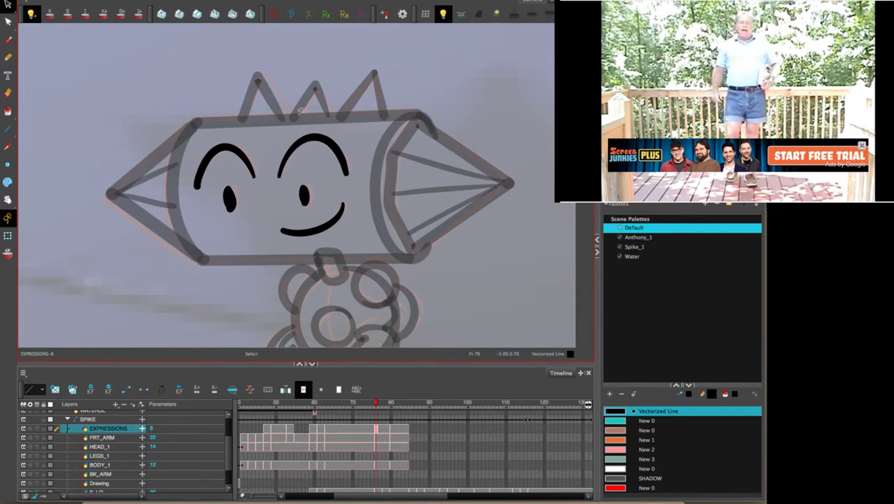
mouse_move(290, 111)
left_mouse_down()
mouse_move(389, 112)
mouse_move(378, 112)
left_mouse_up()
left_click_drag(341, 158, 347, 155)
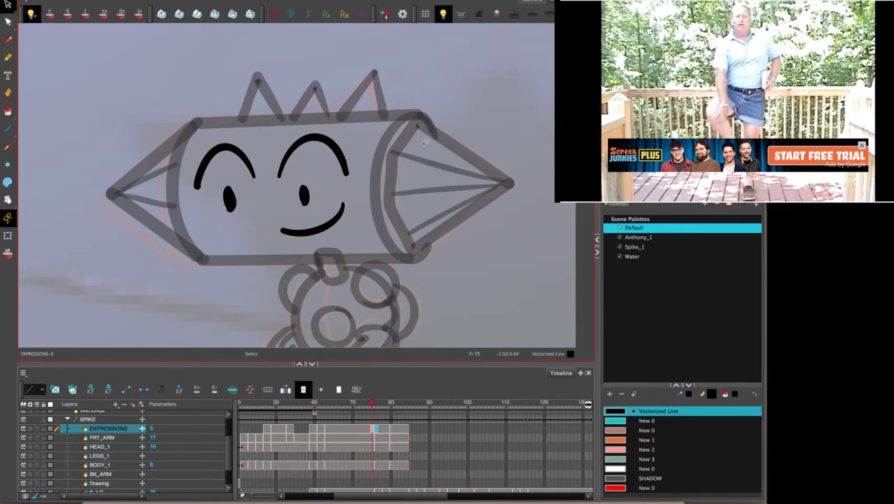
key(".")
key(".")
Shift the front arm on FRT_ARM at frame 76 and rotate its forearm and hand slightly, leaving the shoulder circle unrotated.
left_click(377, 438)
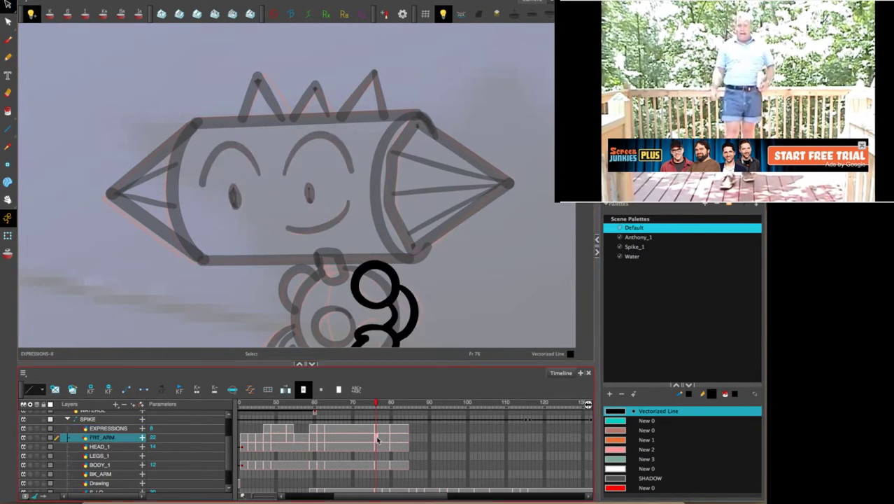
left_click_drag(457, 253, 438, 148)
left_click_drag(350, 133, 411, 160)
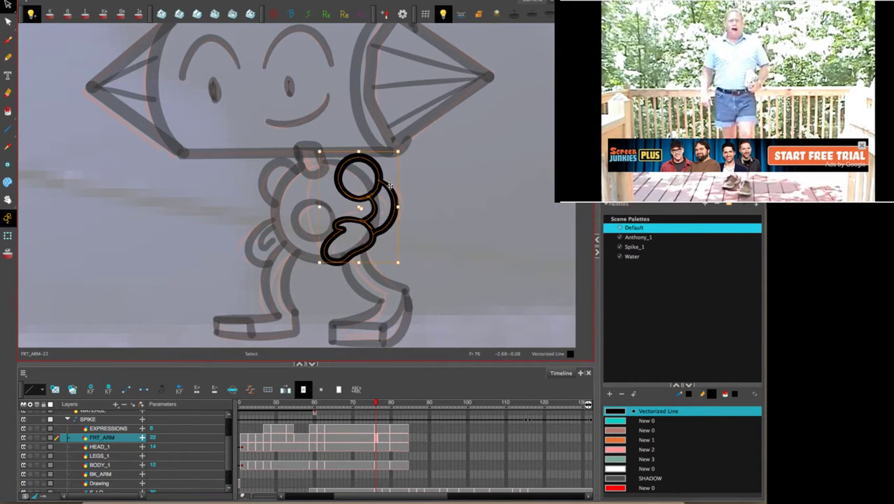
left_click_drag(389, 191, 322, 221)
left_click(436, 178)
left_click(321, 223)
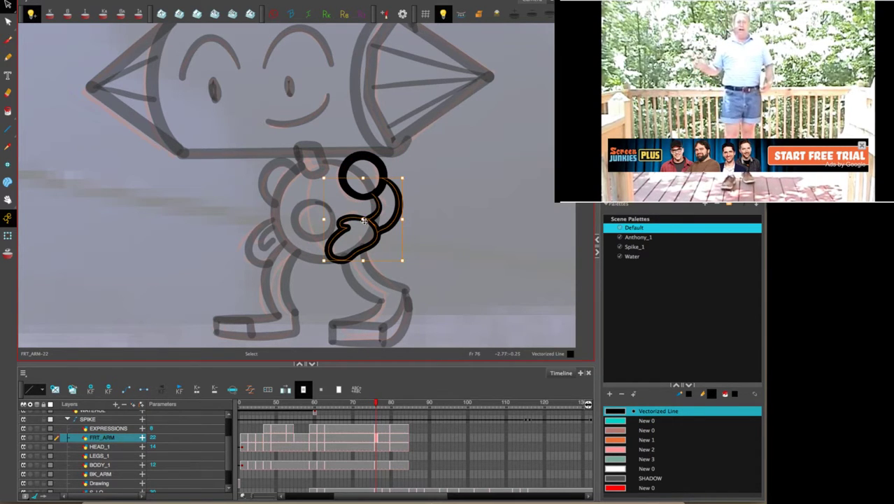
left_click_drag(409, 268, 398, 262)
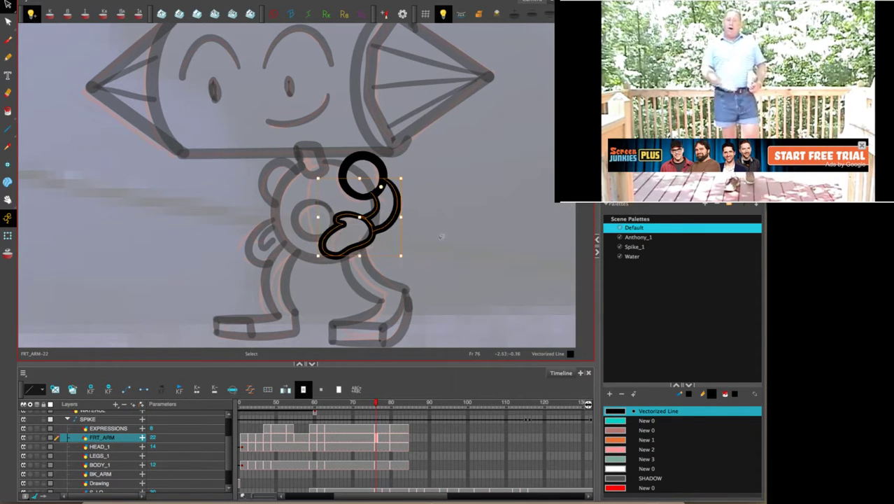
left_click(449, 226)
key(".")
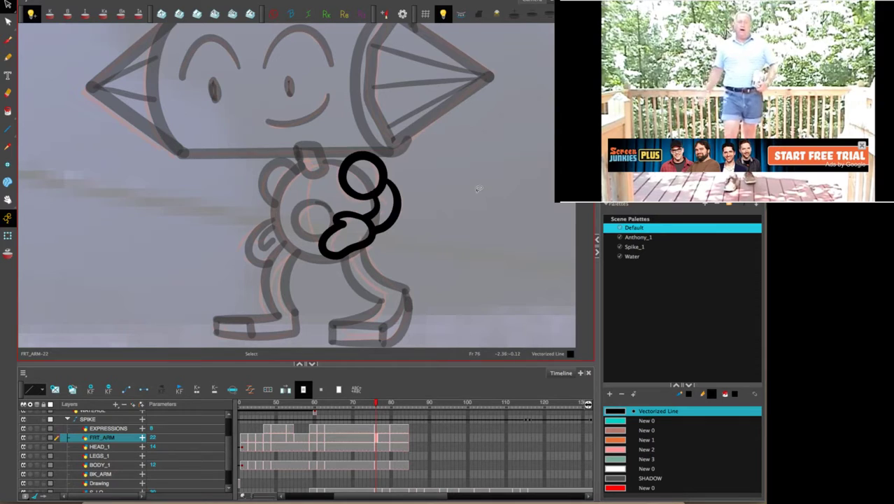
Rotate the whole head on HEAD_1 at frame 76 slightly and move it a little forward and up.
left_click(377, 447)
left_click_drag(439, 183, 445, 306)
mouse_move(382, 48)
left_mouse_down()
mouse_move(259, 54)
mouse_move(454, 299)
mouse_move(438, 131)
left_mouse_up()
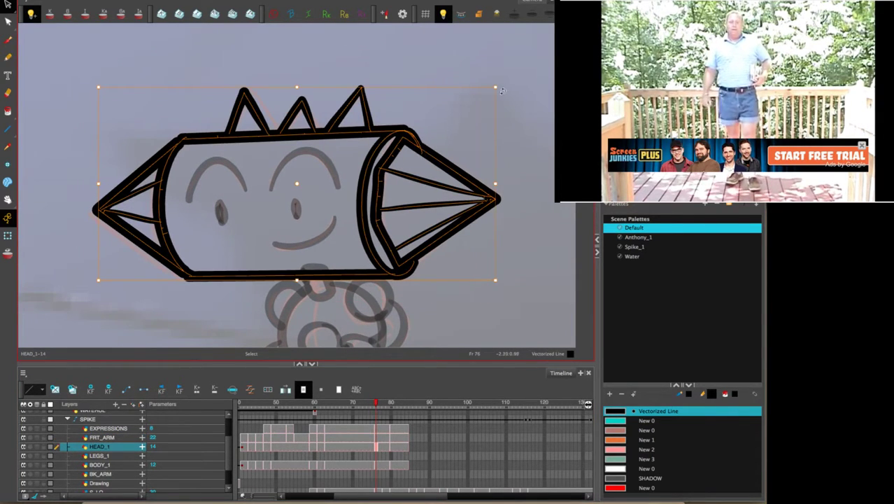
left_click_drag(502, 90, 502, 95)
left_click_drag(434, 160, 441, 157)
left_click(504, 110)
Compare the adjusted head at frame 76 with the drawing at frame 75.
key("comma")
key("period")
key("comma")
key("period")
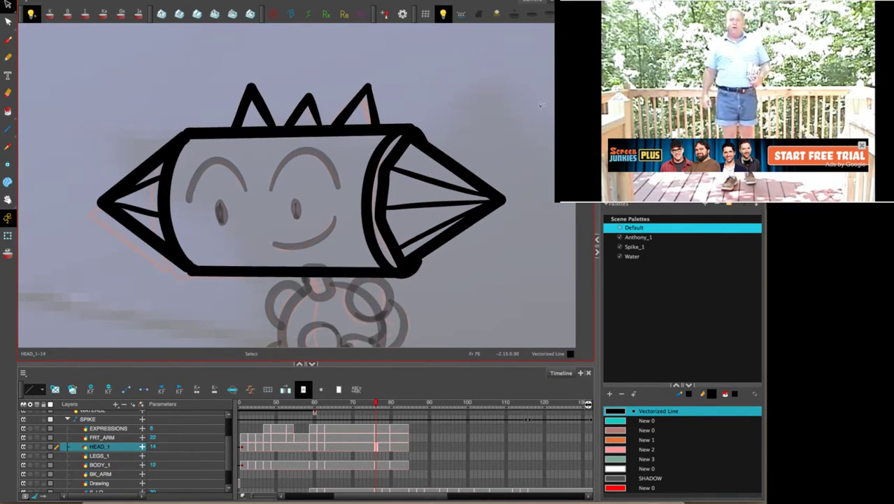
key("comma")
key("period")
key("comma")
key("period")
key("comma")
key("period")
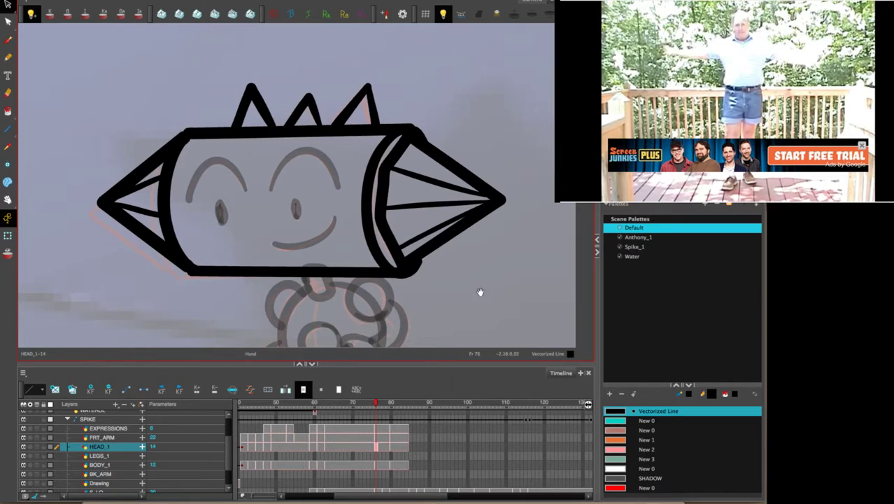
Nudge the neck, torso and upper leg lines on BODY_1 at frame 76 slightly forward, keeping the feet in place.
left_click_drag(481, 316, 467, 168)
left_click(372, 465)
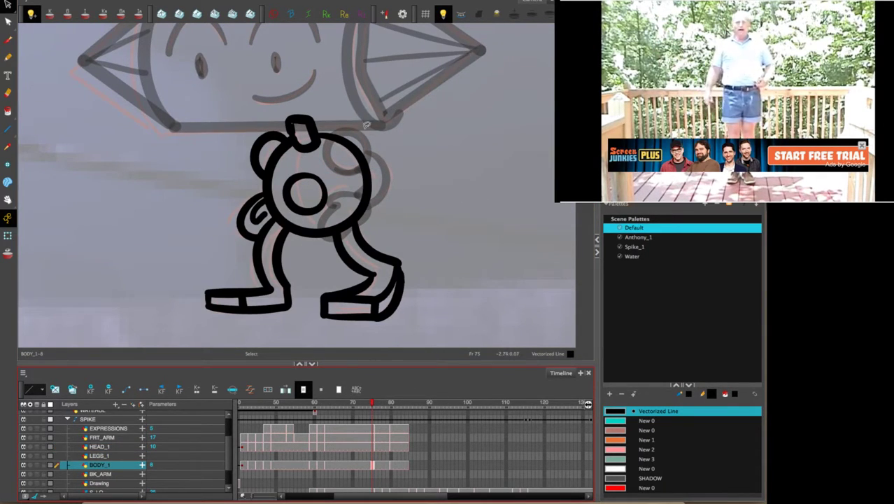
key("comma")
key("period")
key("period")
key("comma")
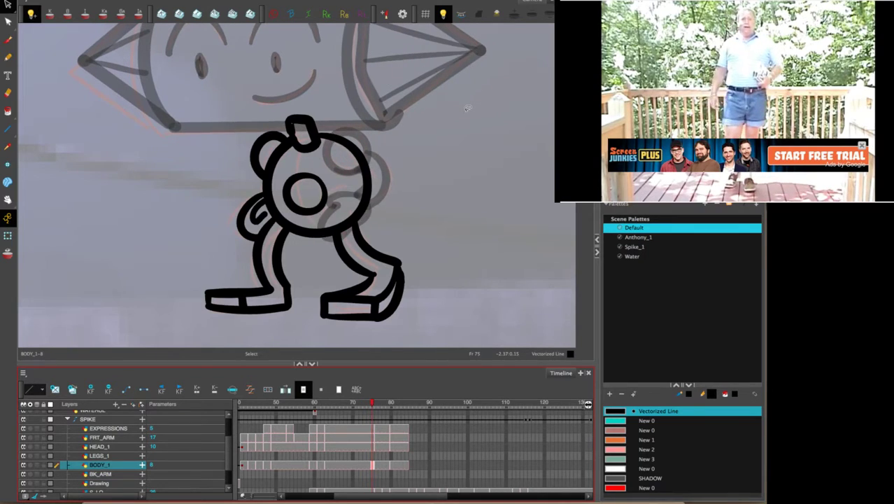
key("period")
mouse_move(361, 92)
left_mouse_down()
mouse_move(221, 260)
mouse_move(252, 269)
left_mouse_up()
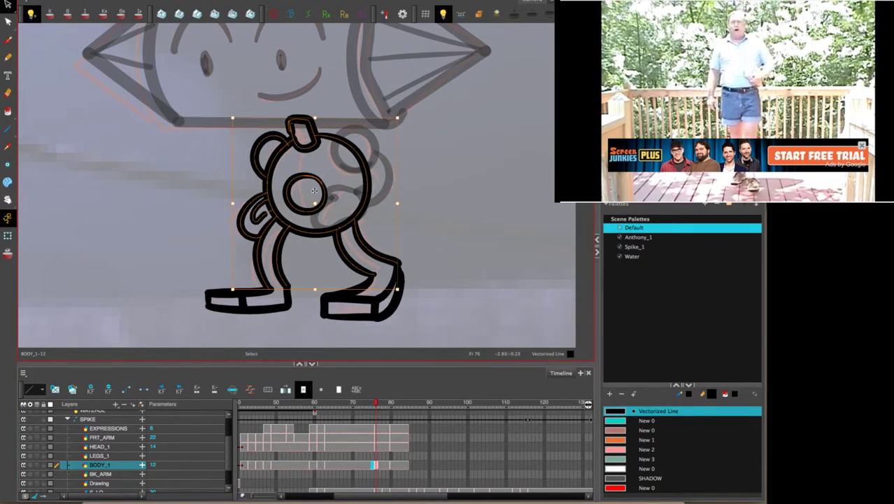
mouse_move(404, 118)
left_mouse_down()
mouse_move(429, 114)
mouse_move(403, 116)
left_mouse_up()
key("Escape")
Move the back hand on BODY_1 at frame 76 slightly away from the torso.
left_click(260, 196)
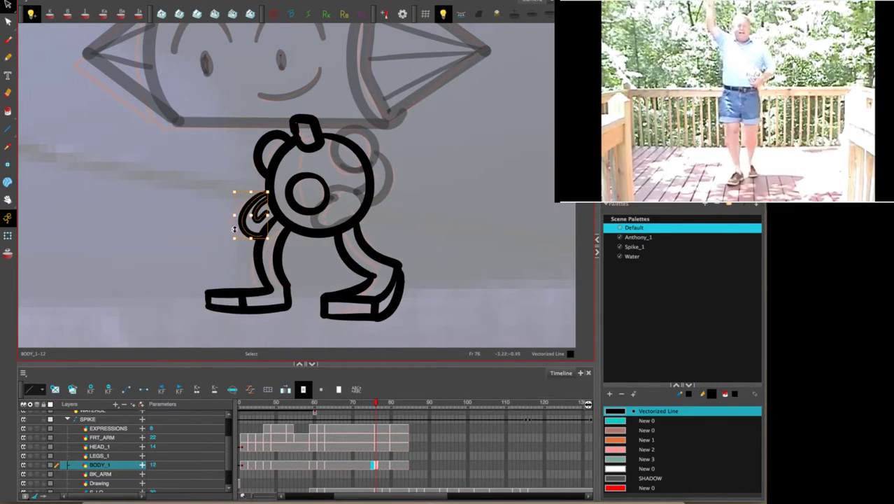
left_click_drag(246, 208, 244, 209)
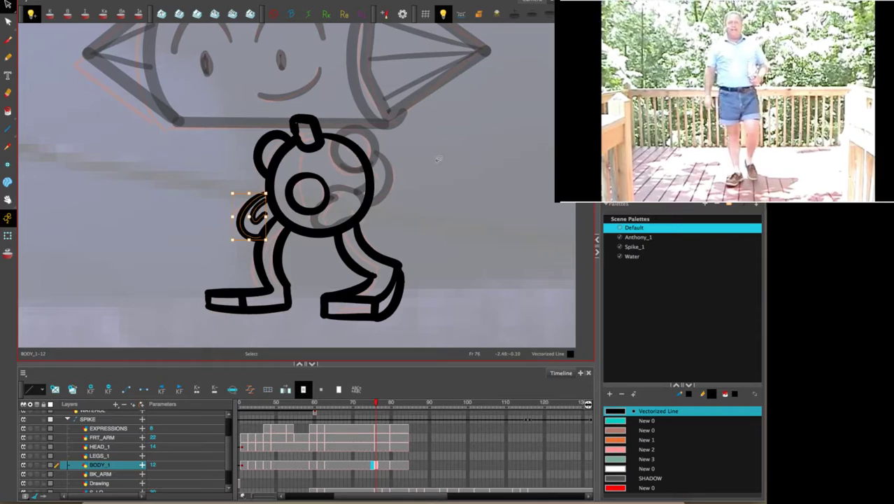
left_click(438, 159)
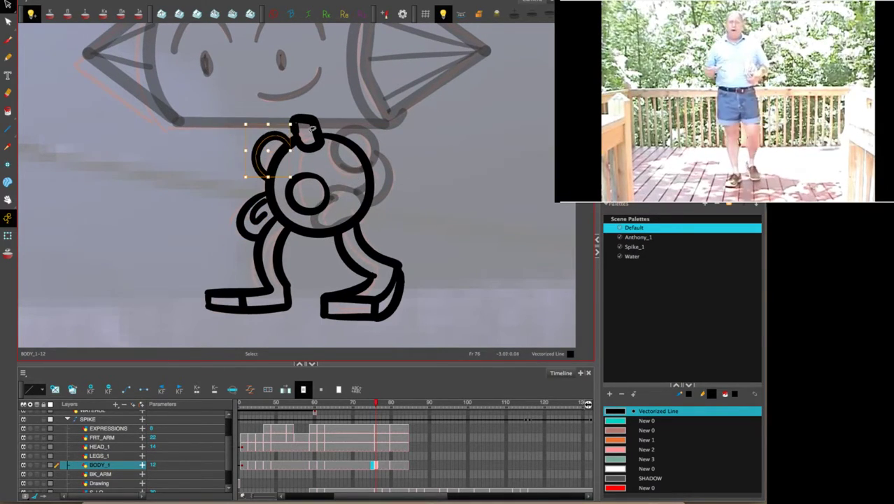
Adjust the front leg's knee on BODY_1 at frame 76 slightly, checking the pose against frame 75.
key("comma")
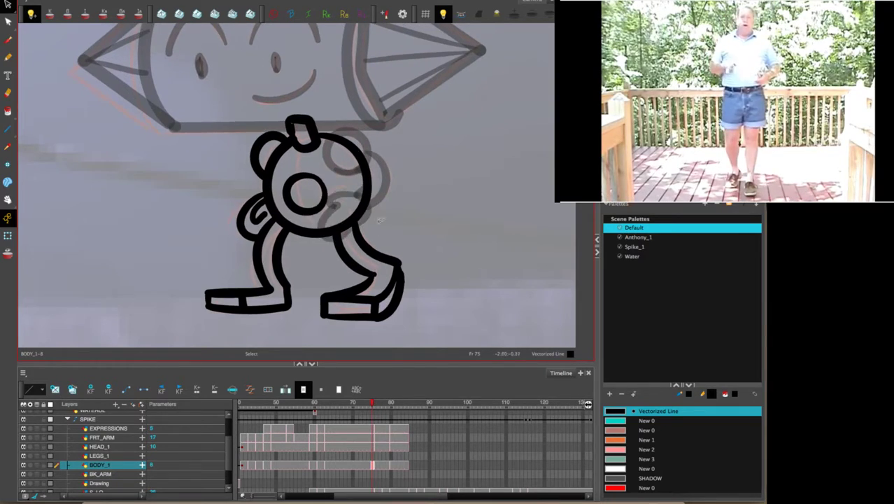
key("period")
key("comma")
key("period")
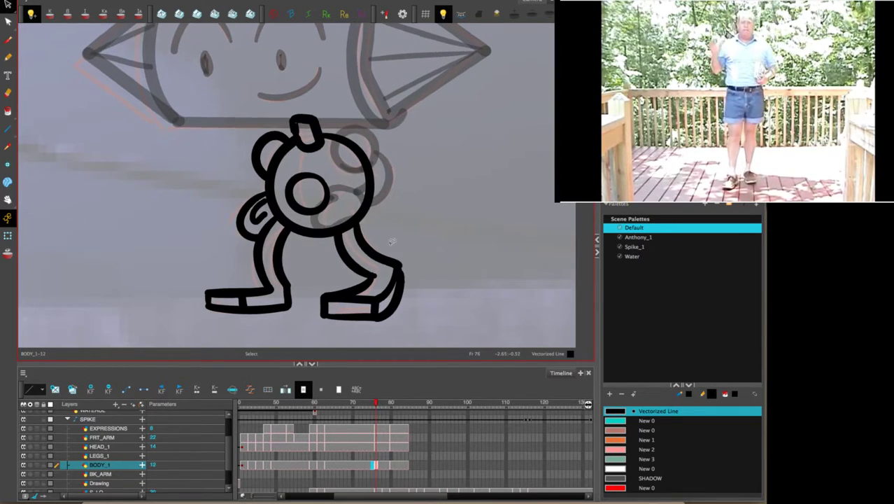
left_click(389, 263)
left_click_drag(390, 264, 386, 275)
key("comma")
key("period")
key("comma")
left_click(432, 247)
key("comma")
key("period")
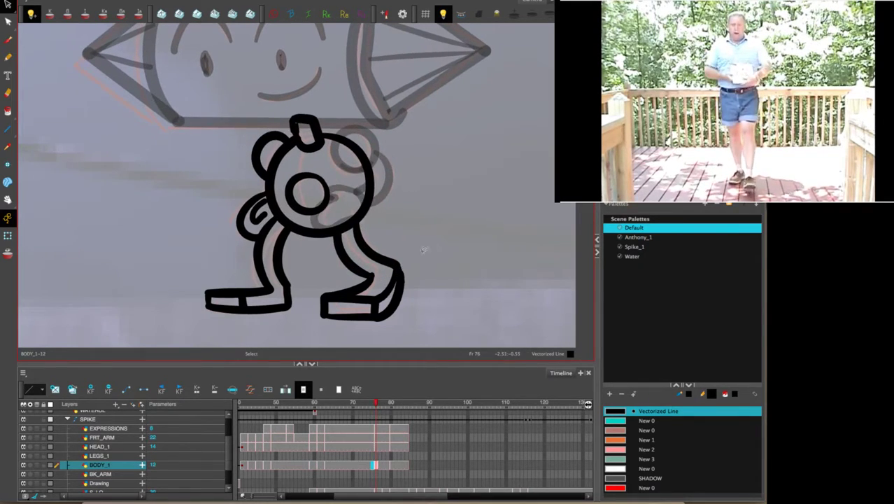
Nudge the lower end of the back leg lines on BODY_1 at frame 76 slightly toward the foot.
left_click(289, 260)
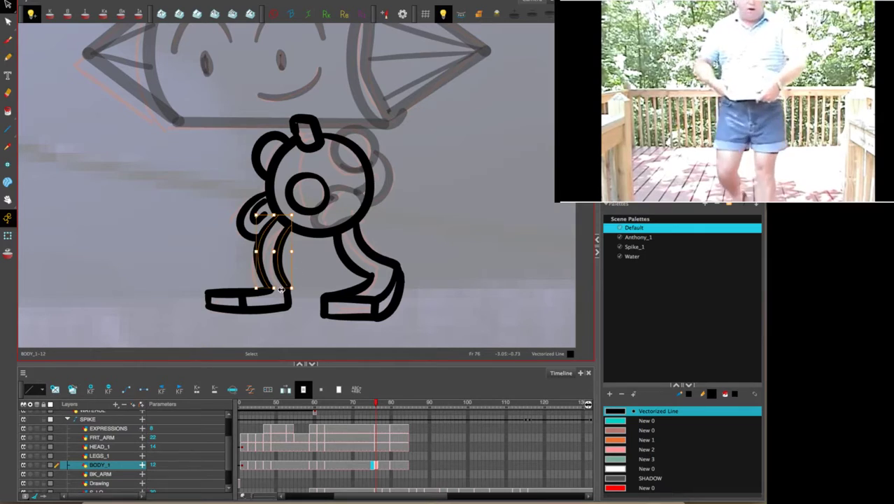
left_click_drag(286, 285, 284, 289)
left_click(440, 234)
key("comma")
key("period")
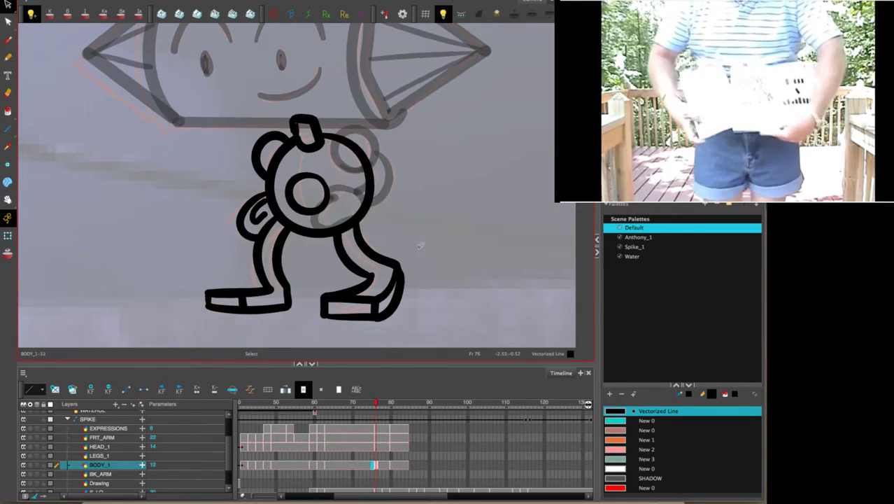
Compare the front leg and overall body pose on BODY_1 at frame 76 with the neighbouring frames 75 and 77.
left_click(380, 265)
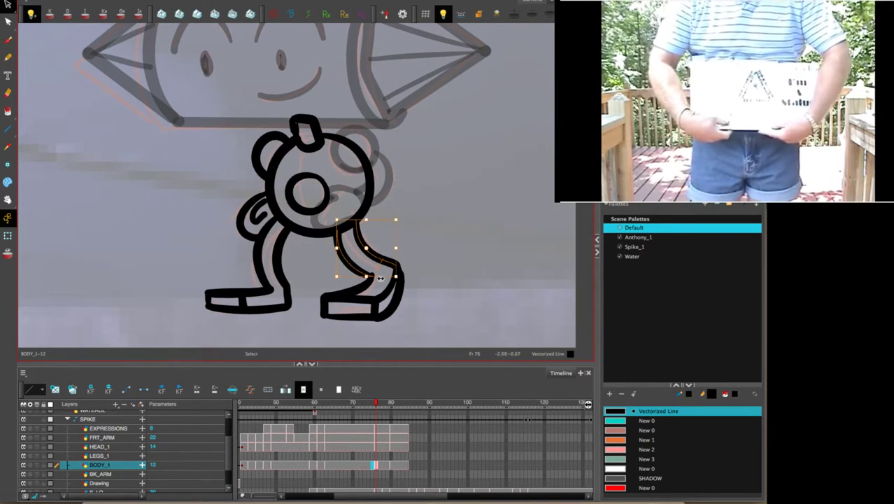
left_click(455, 232)
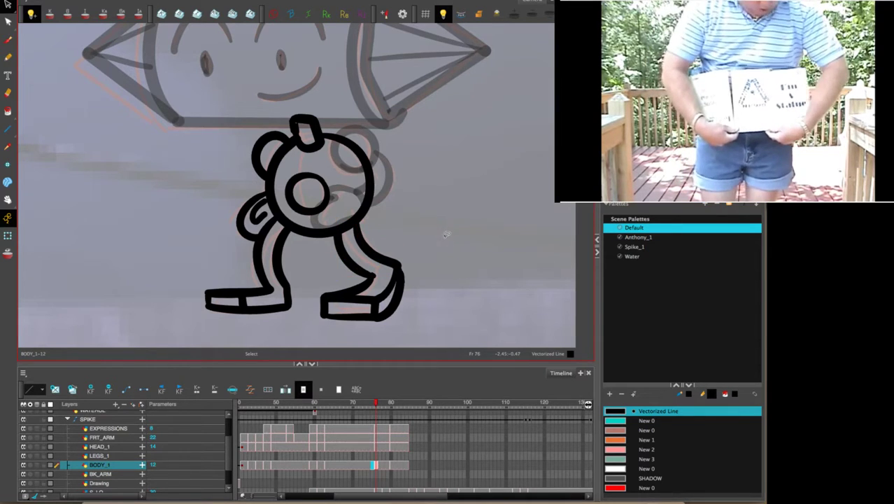
key("comma")
key("period")
key("comma")
key("period")
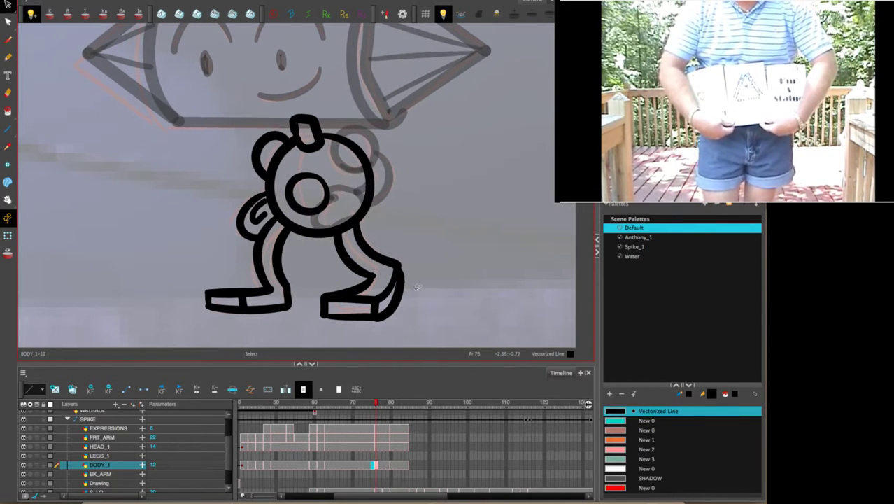
key("comma")
key("period")
left_click(349, 280)
left_click(435, 249)
key("period")
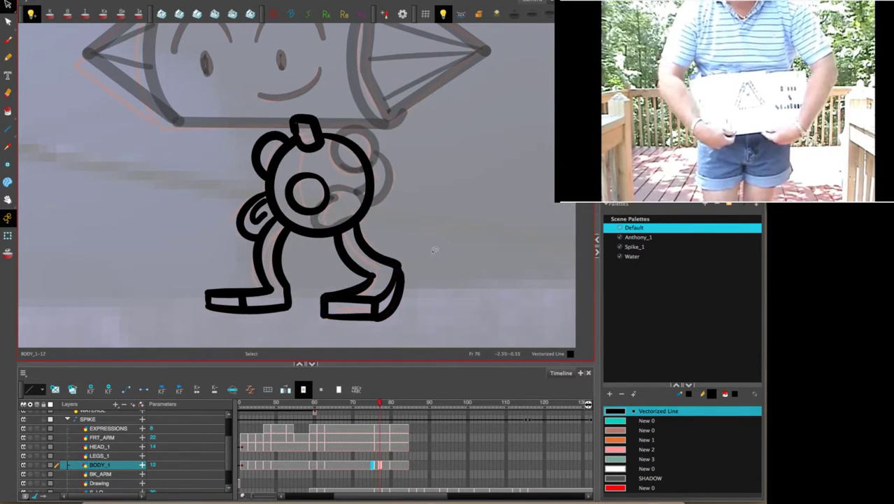
key("comma")
key("comma")
key("period")
Examine the front lower leg and foot lines at frame 76 by flipping between frames 75 and 77.
left_click(387, 267)
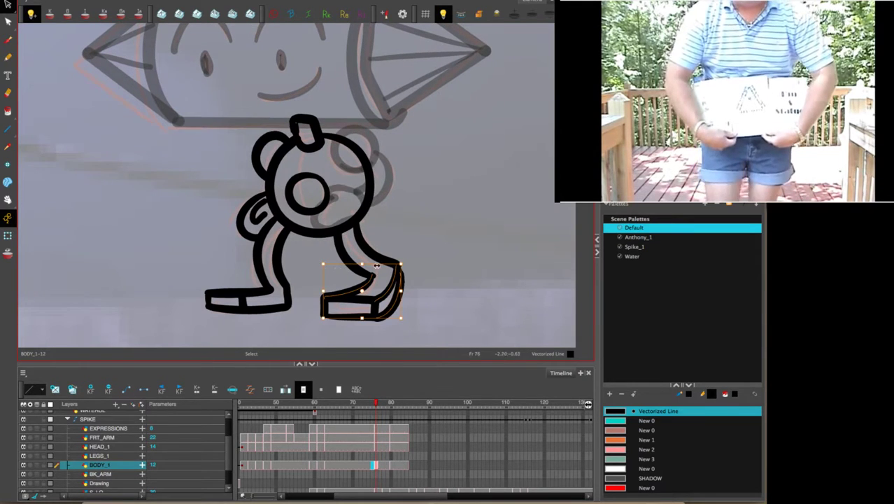
left_click(383, 266)
left_click(389, 266)
key("comma")
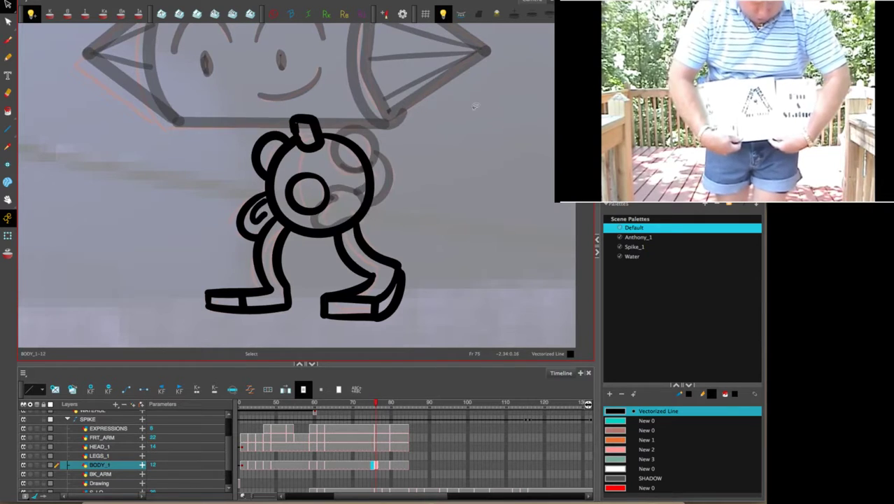
key("period")
key("period")
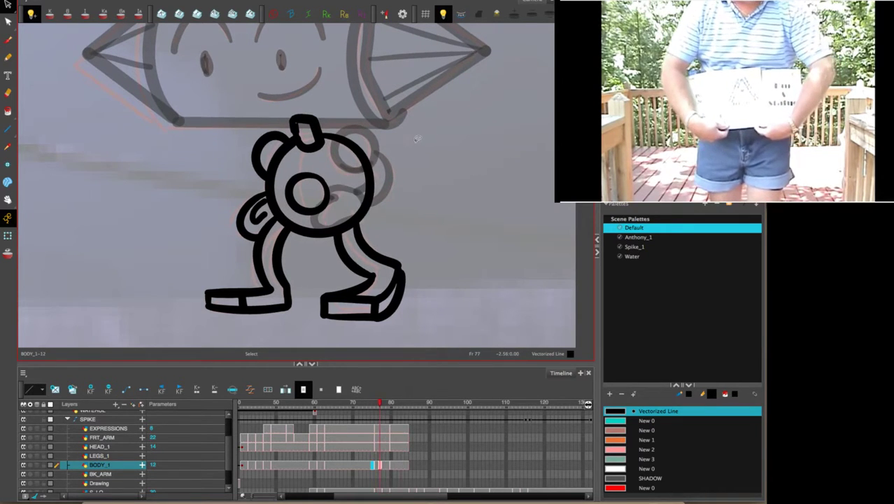
key("comma")
key("comma")
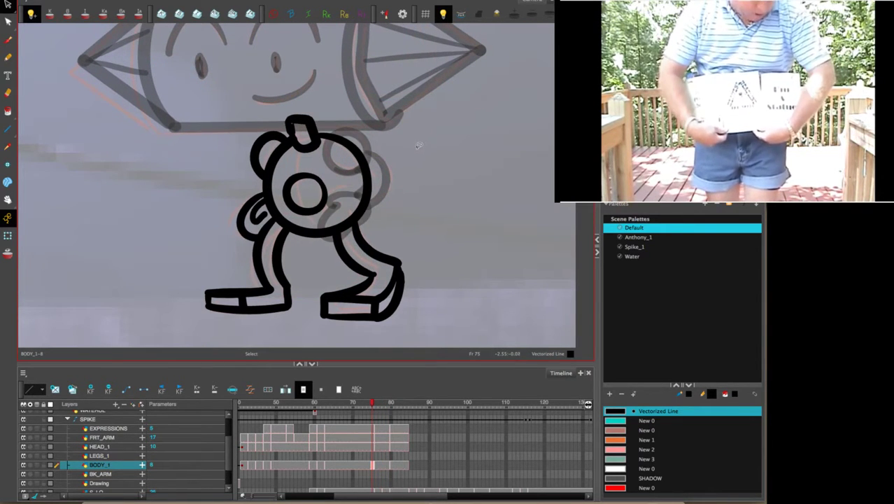
Rotate the front arm and hand on FRT_ARM at frame 76 slightly around the shoulder.
left_click(378, 438)
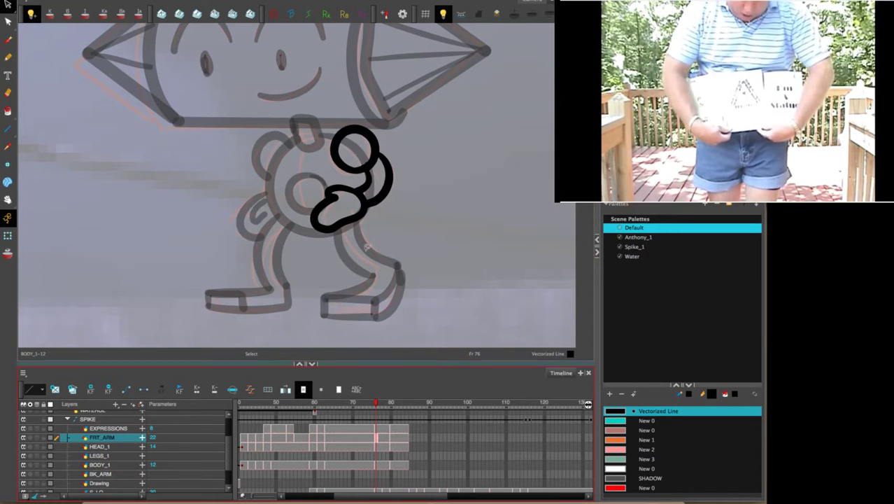
left_click(353, 192)
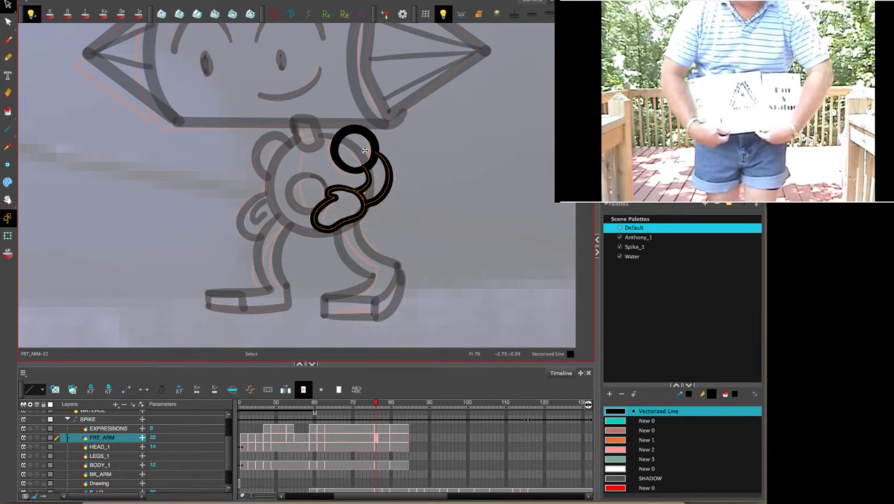
left_click_drag(365, 150, 364, 152)
left_click_drag(399, 233, 423, 232)
left_click(459, 217)
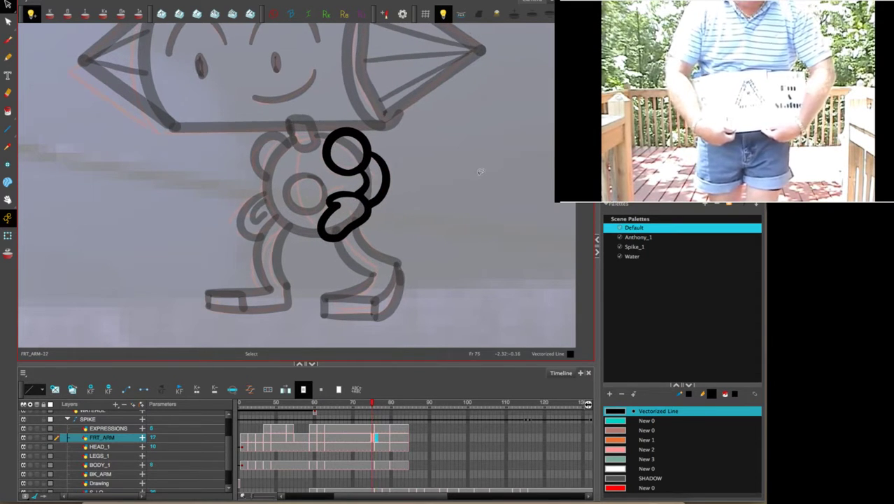
Create empty drawings at frame 78 on the EXPRESSIONS, FRT_ARM, BODY_1 and HEAD_1 layers.
key(".")
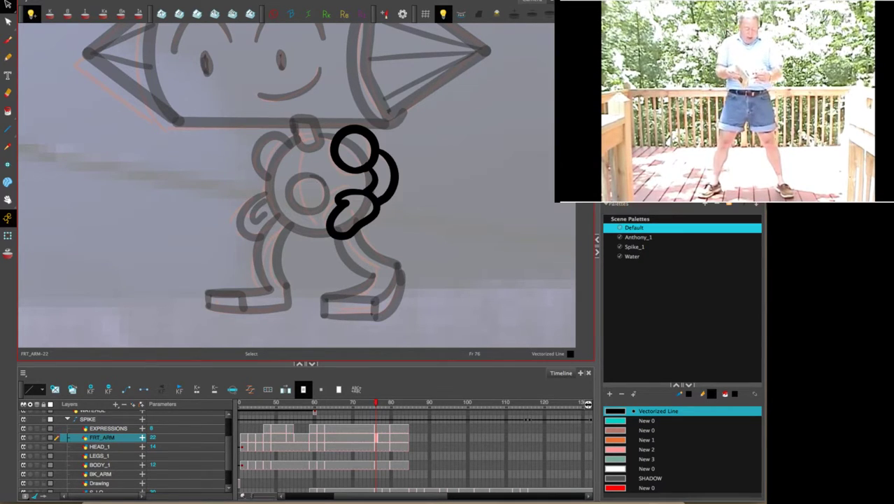
mouse_move(376, 415)
left_mouse_down()
mouse_move(379, 408)
mouse_move(394, 415)
mouse_move(379, 417)
mouse_move(384, 429)
left_mouse_up()
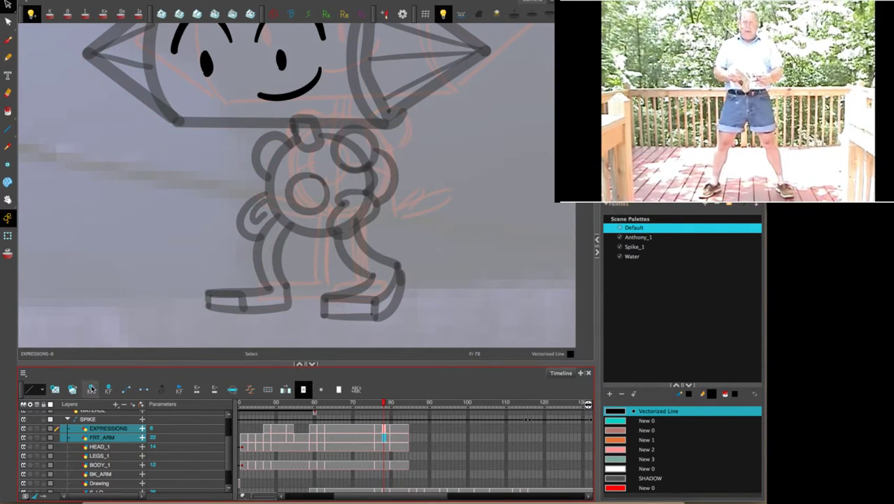
left_click(55, 389)
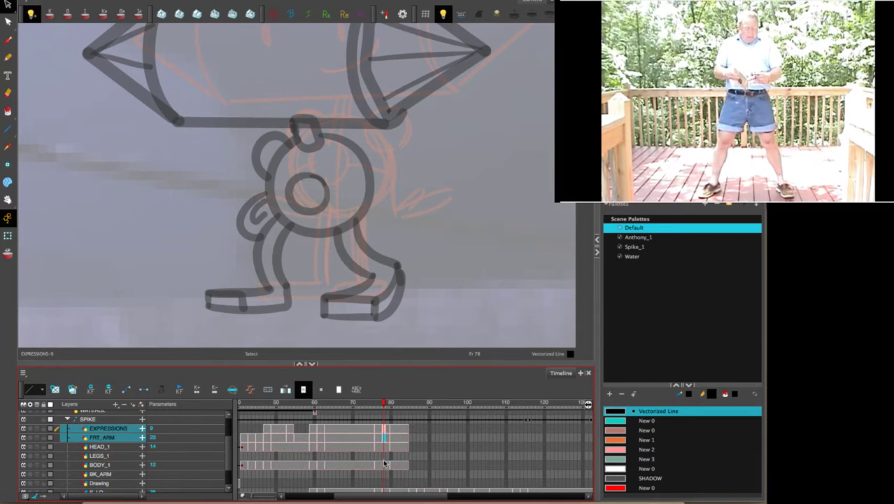
left_click(385, 465)
left_click(55, 389)
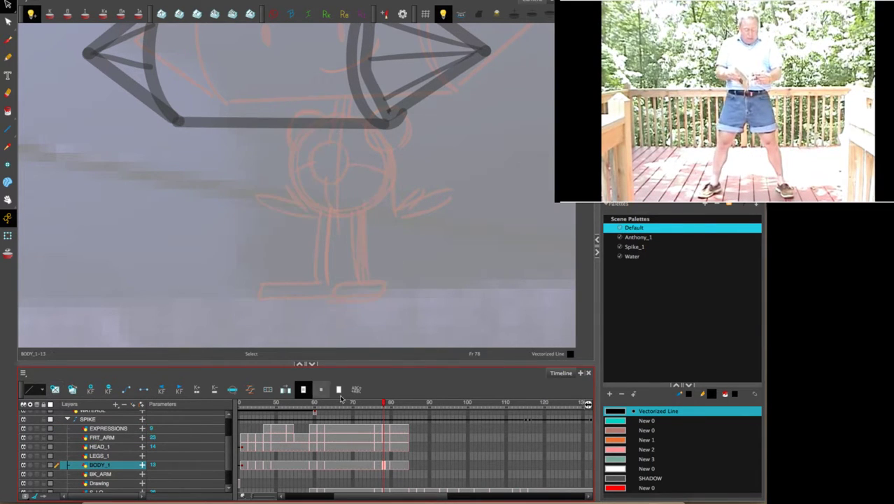
left_click(384, 447)
left_click(55, 389)
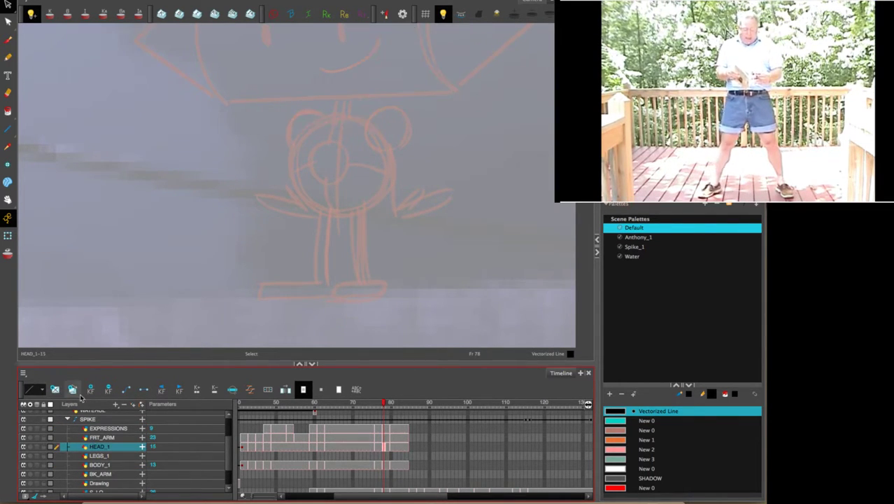
scroll(401, 161, "up", 5)
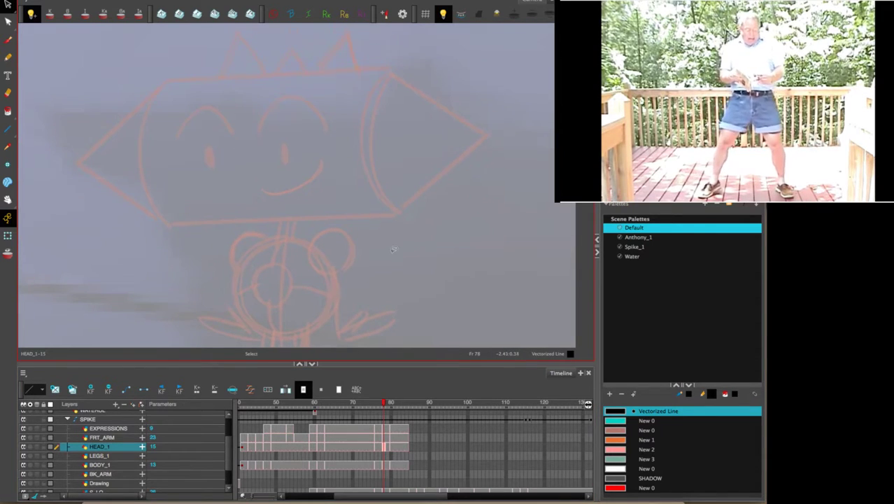
Bring the frame 80 drawings of EXPRESSIONS, FRT_ARM, HEAD_1 and BODY_1 forward to frame 78.
left_click(394, 429)
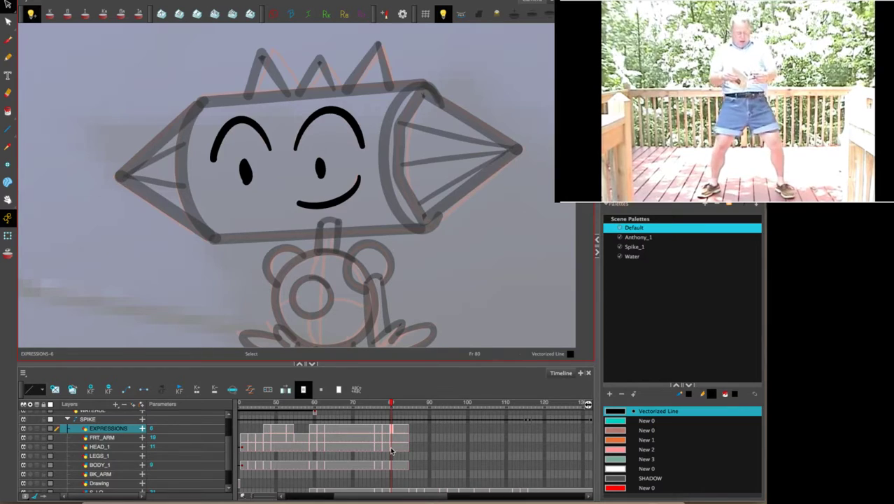
mouse_move(391, 446)
left_mouse_down()
mouse_move(390, 428)
mouse_move(391, 444)
mouse_move(390, 429)
mouse_move(382, 430)
left_mouse_up()
left_click(393, 438)
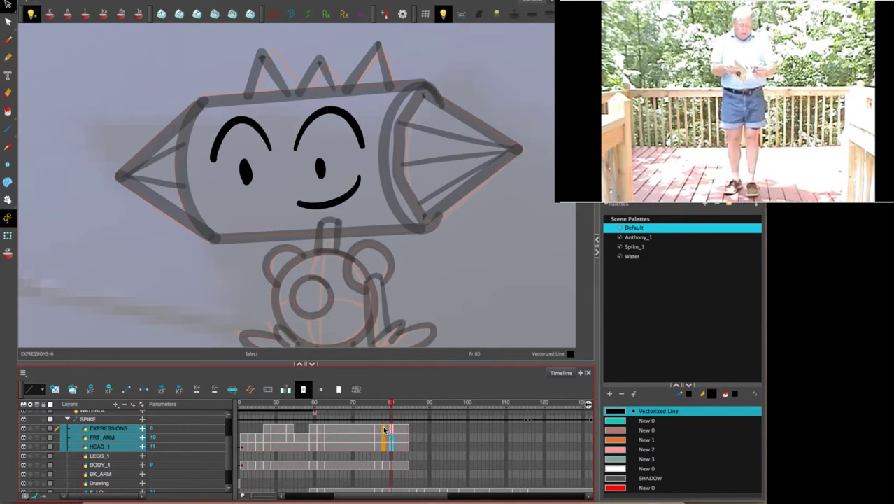
left_click(392, 466)
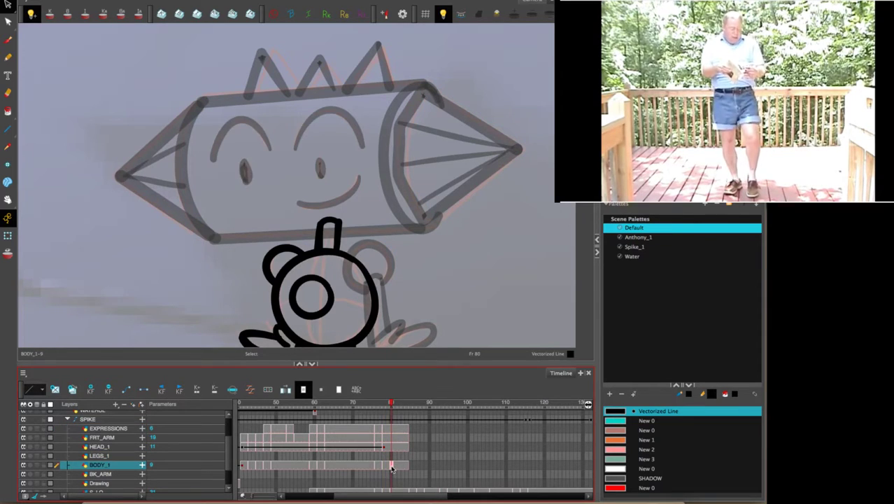
Remove the motion keyframes on HEAD_1 and BODY_1 at frame 78 and flip through the neighbouring frames to check.
left_click(384, 447)
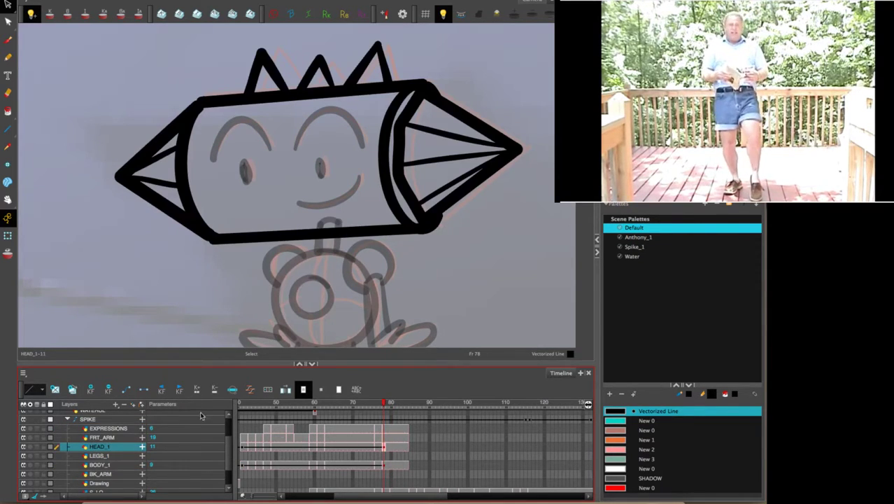
left_click(109, 389)
left_click(385, 466)
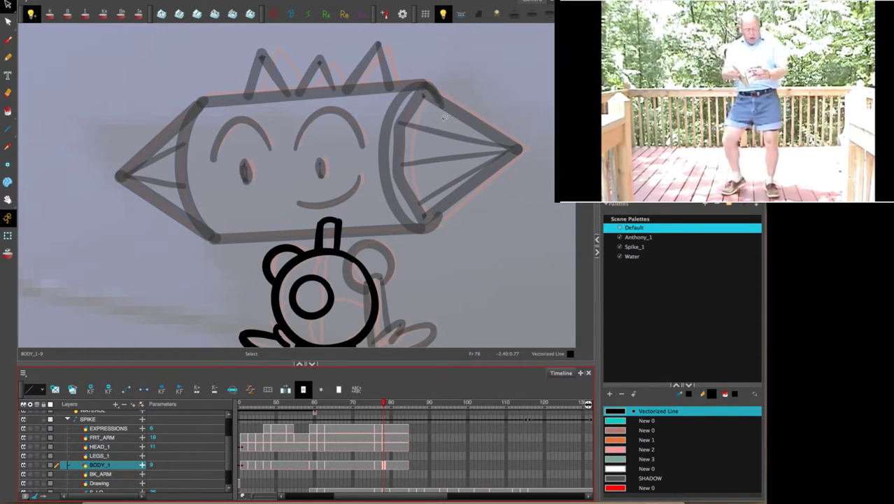
key("period")
key("period")
key("comma")
key("period")
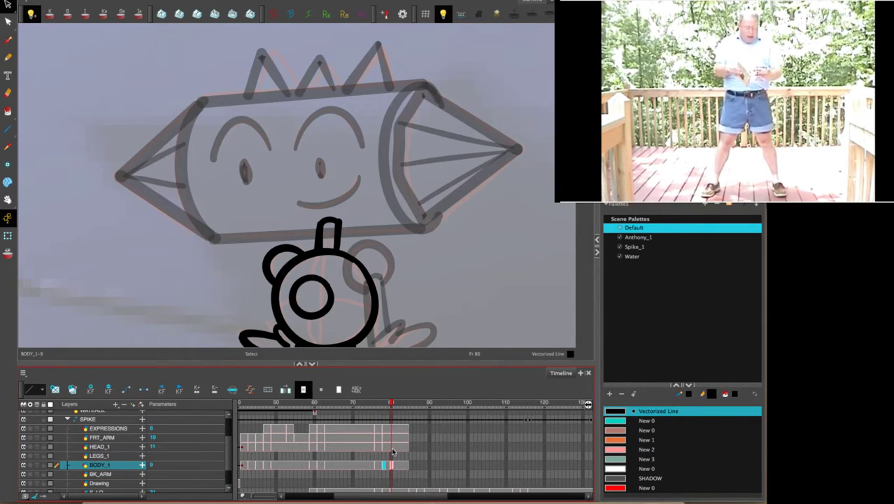
Duplicate the frame 80 drawings on EXPRESSIONS, FRT_ARM, HEAD_1 and BODY_1 so they can be edited independently.
left_click_drag(392, 448, 392, 429)
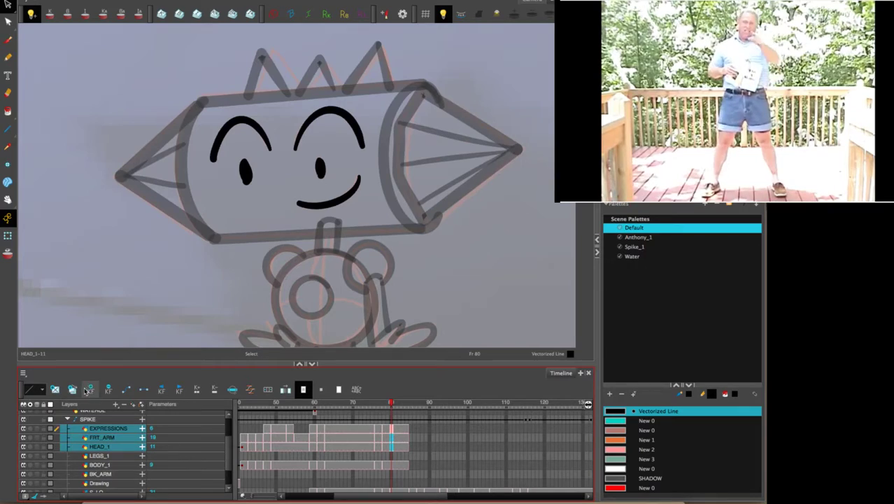
left_click(392, 466)
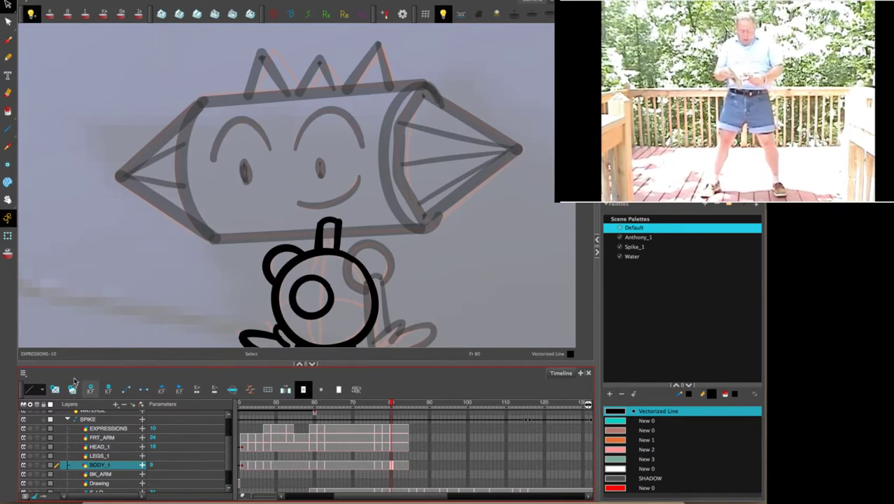
key("comma")
key("period")
key("comma")
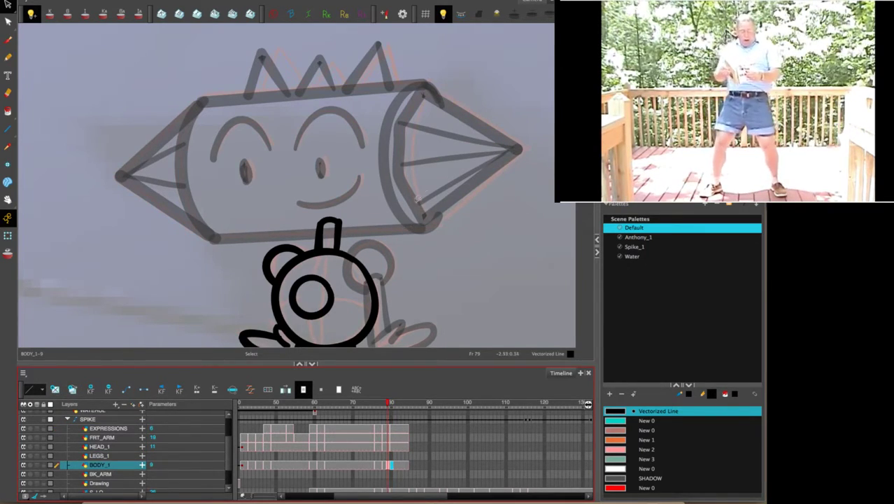
Select the facial features on EXPRESSIONS at frame 79 and shift them slightly to the right.
left_click(389, 429)
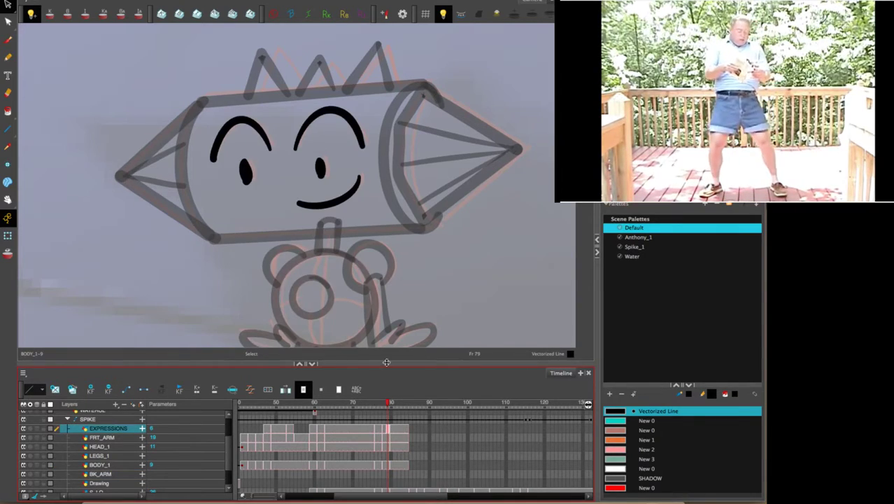
left_click_drag(436, 121, 441, 163)
mouse_move(256, 114)
left_mouse_down()
mouse_move(331, 292)
mouse_move(359, 167)
left_mouse_up()
left_click(410, 170)
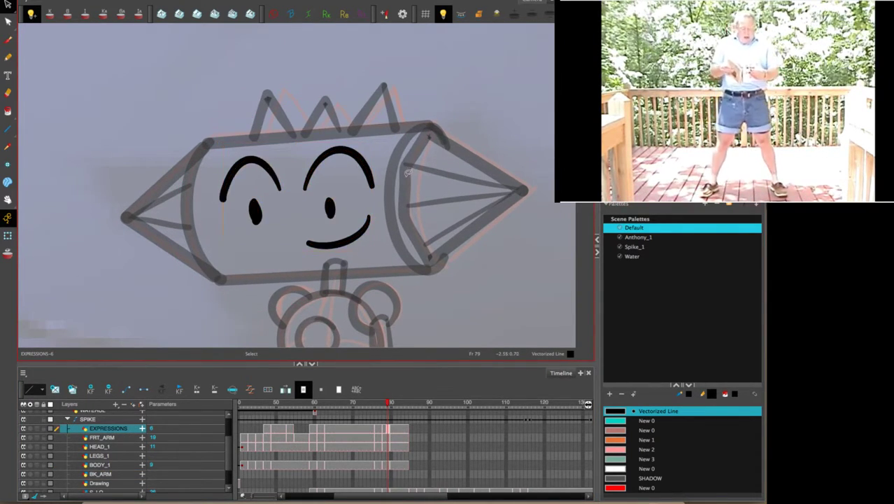
Select the front arm on FRT_ARM at frame 79 and nudge it slightly to the right.
left_click(389, 437)
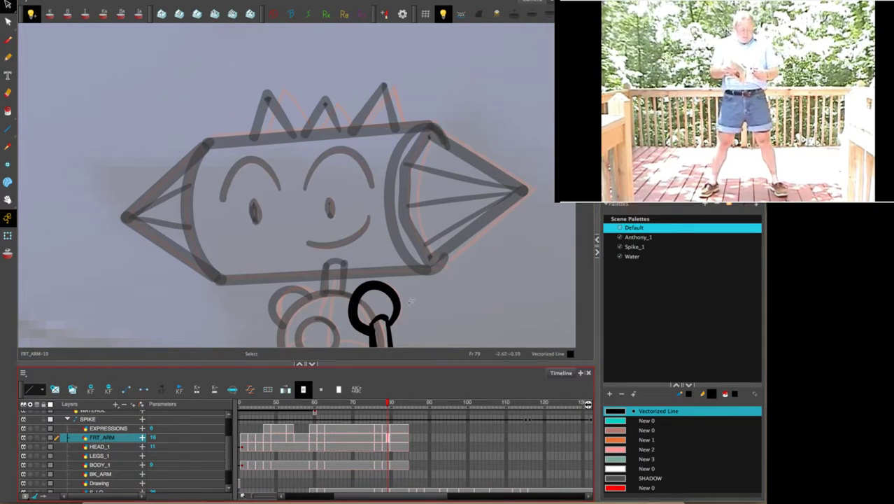
left_click_drag(445, 328, 425, 225)
mouse_move(356, 159)
left_mouse_down()
mouse_move(322, 273)
mouse_move(367, 161)
mouse_move(380, 160)
mouse_move(415, 271)
left_mouse_up()
left_click(485, 167)
Move the HEAD_1 drawing slightly right at frame 79 and rotate it a little clockwise.
left_click(388, 448)
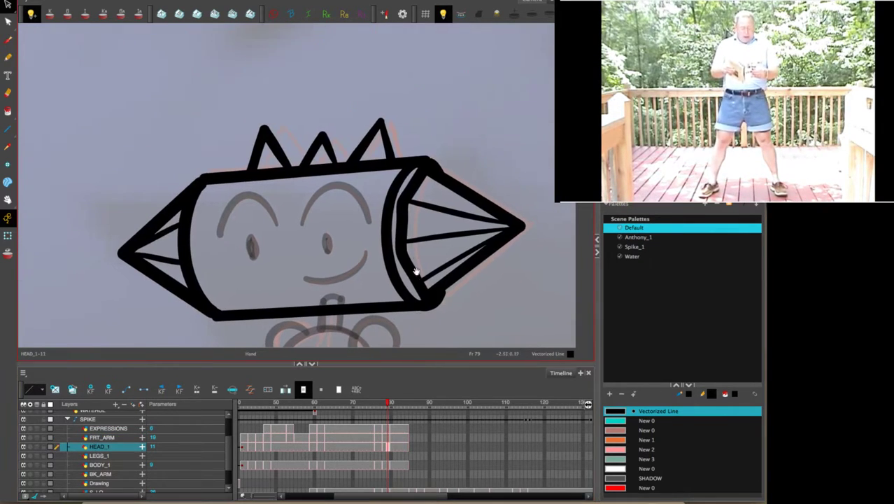
mouse_move(406, 77)
left_mouse_down()
mouse_move(89, 234)
mouse_move(527, 243)
mouse_move(448, 91)
left_mouse_up()
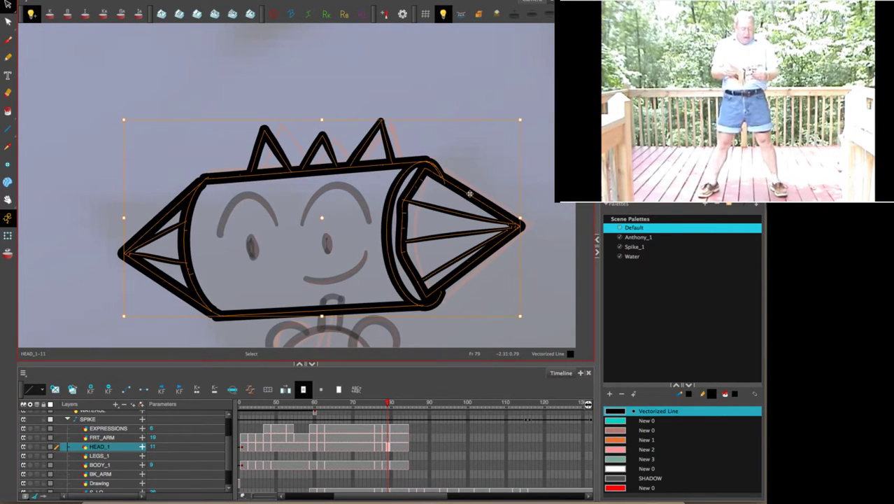
left_click_drag(469, 195, 475, 192)
left_click_drag(532, 118, 534, 124)
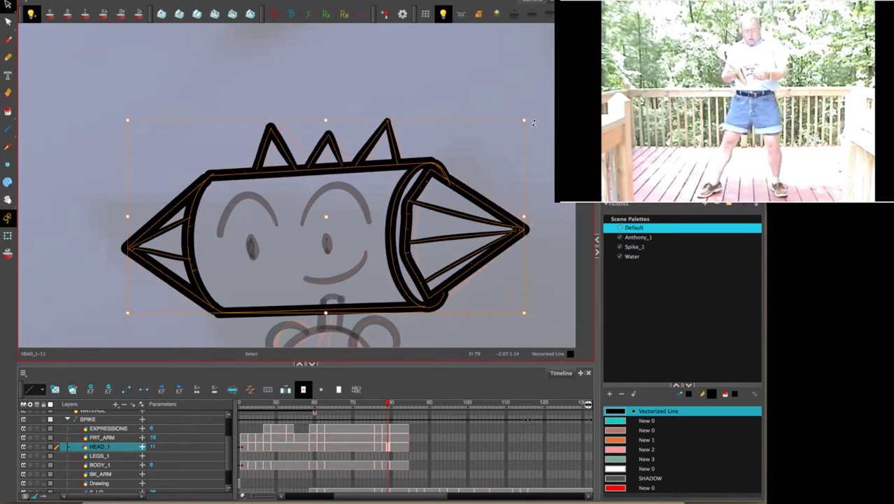
left_click(475, 269)
Select the torso on BODY_1 at frame 79 and nudge it slightly to the right, keeping the feet planted.
left_click_drag(471, 280, 458, 123)
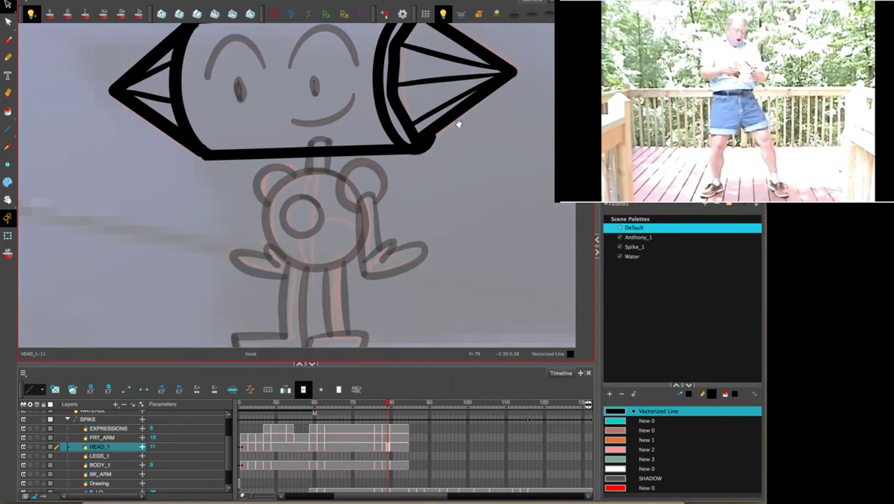
left_click(389, 465)
left_click_drag(413, 251, 420, 219)
mouse_move(362, 76)
left_mouse_down()
mouse_move(218, 131)
mouse_move(365, 94)
mouse_move(364, 104)
left_mouse_up()
key("Escape")
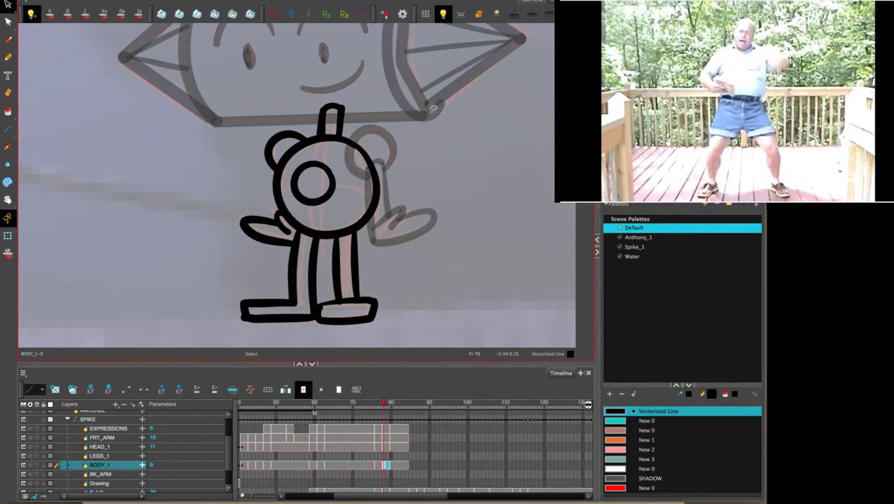
Flip back and forth between frames 75 and 80 to examine how the body and legs move into the pose.
key("comma")
key("comma")
key("comma")
key("comma")
key("comma")
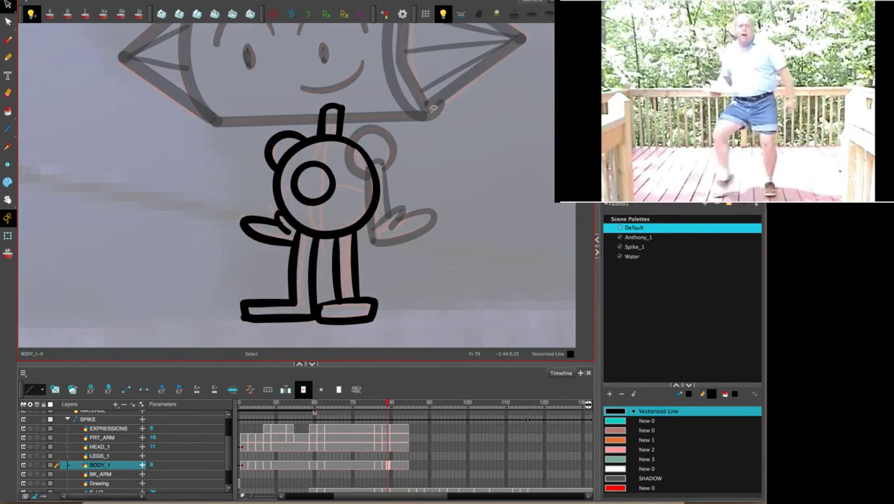
key("period")
key("period")
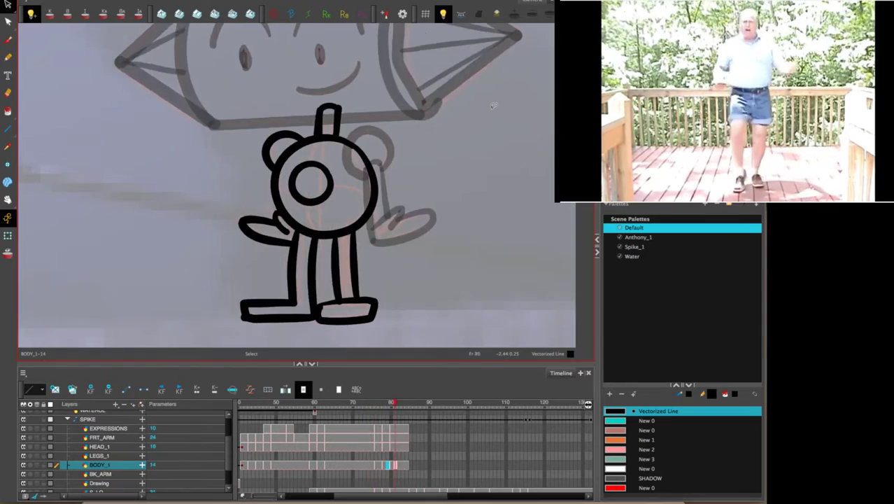
key("comma")
key("comma")
key("period")
key("period")
key("period")
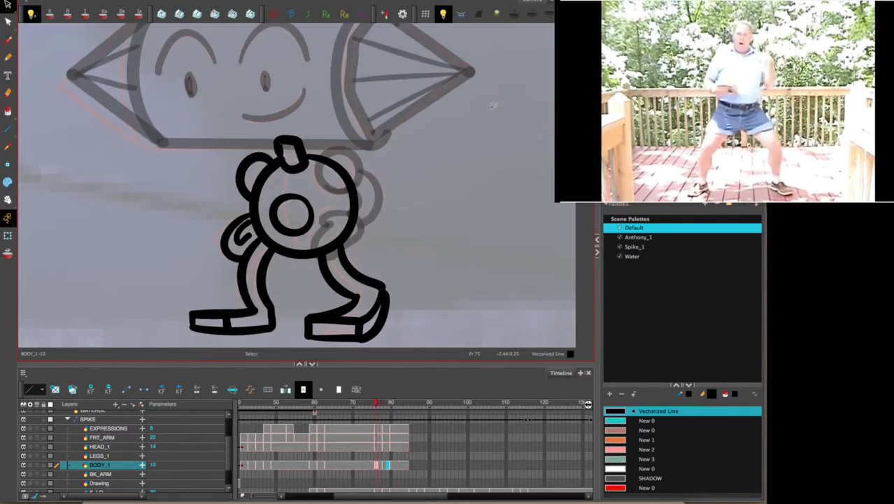
key("comma")
key("comma")
key("comma")
key("period")
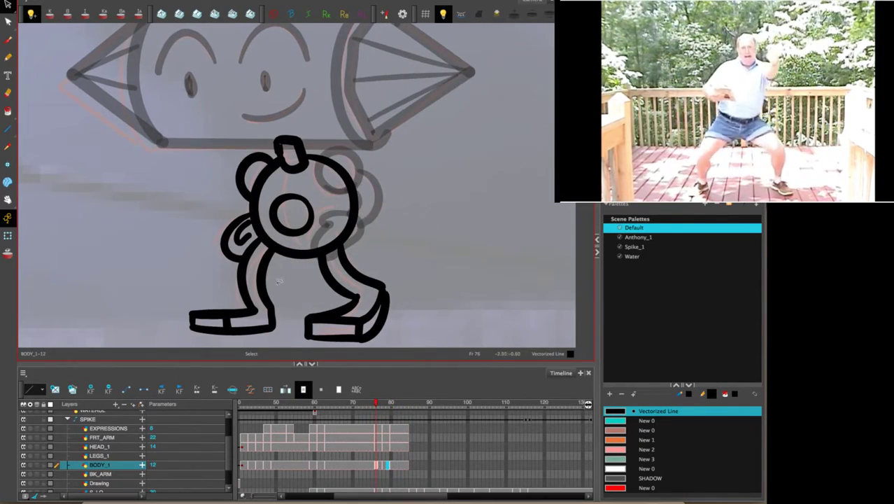
mouse_move(278, 282)
left_mouse_down()
mouse_move(174, 325)
mouse_move(276, 342)
left_mouse_up()
left_click(439, 262)
key("comma")
key("period")
key("period")
key("period")
key("comma")
key("comma")
key("comma")
key("comma")
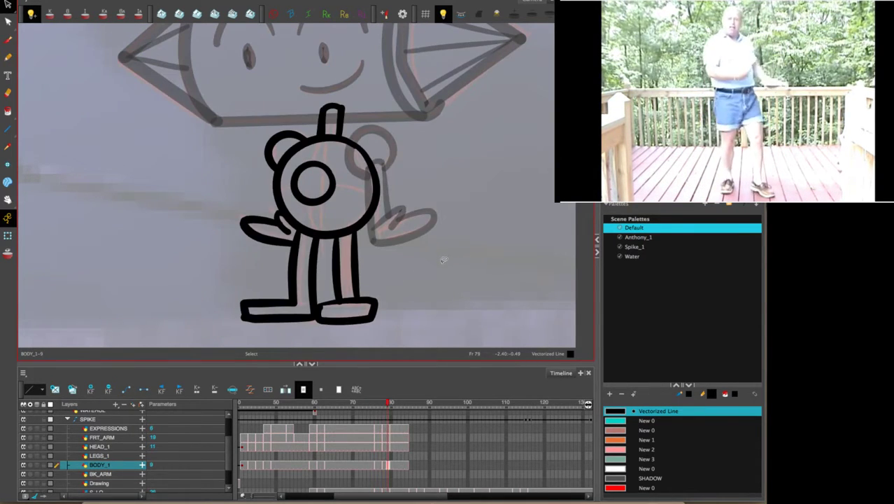
key("period")
key("period")
key("period")
key("period")
key("period")
key("period")
key("period")
key("period")
key("period")
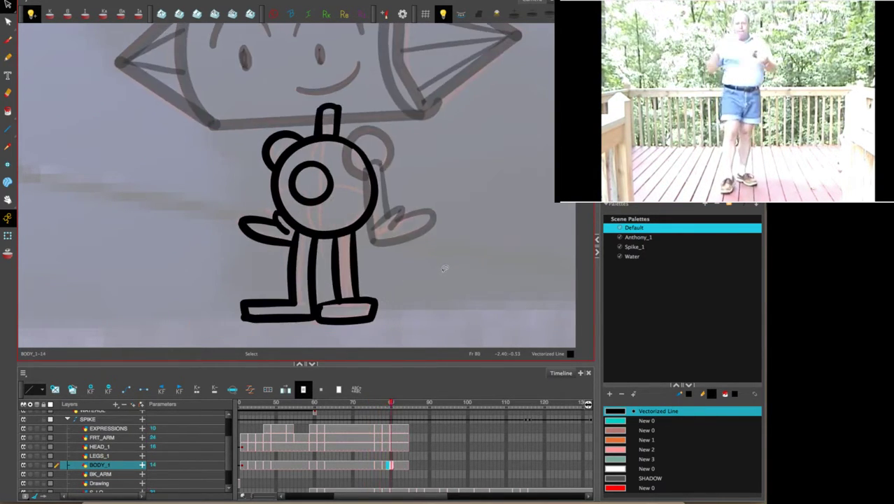
key("comma")
key("comma")
key("comma")
key("comma")
key("comma")
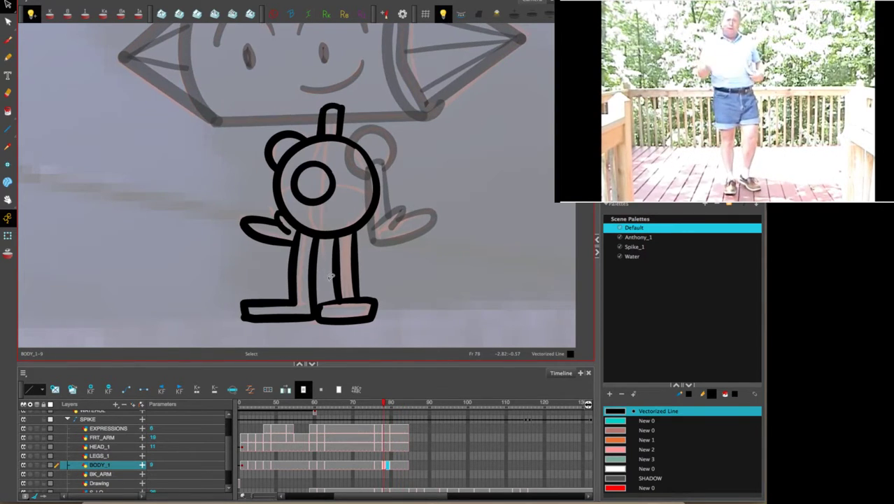
Select the leg on the viewer's left in the frame 78 body drawing and shift it toward the other leg.
left_click_drag(298, 270, 294, 334)
left_click_drag(303, 287, 305, 280)
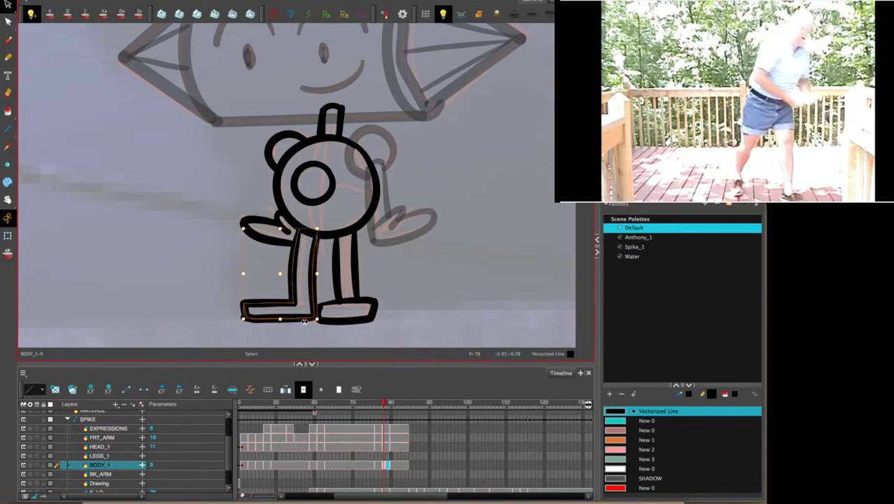
left_click_drag(306, 323, 314, 326)
Flip between frames 78 and 80 to compare the adjusted leg with the neighbouring pose.
key("period")
key("period")
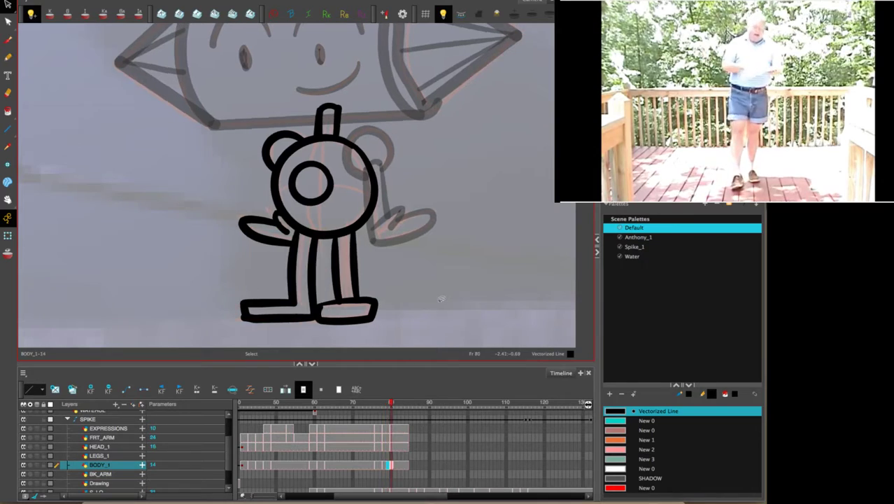
key("comma")
key("comma")
key("comma")
key("period")
key("period")
key("period")
key("comma")
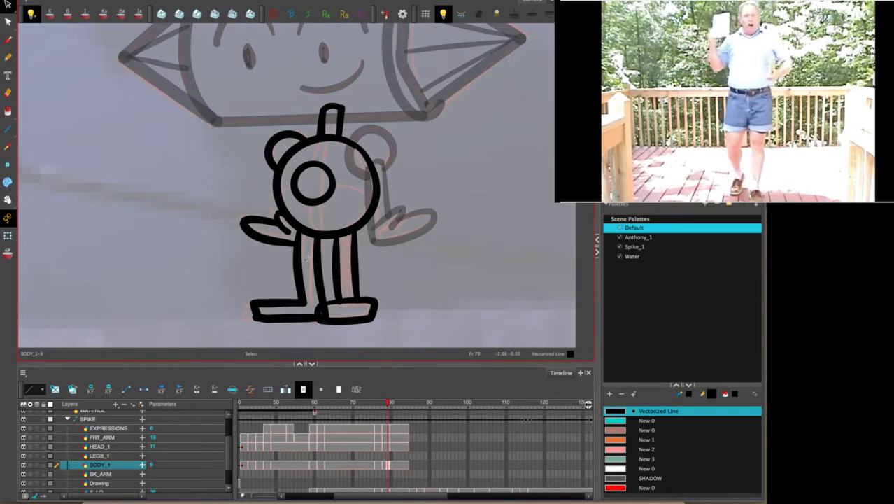
Cut away the overlapping line where the two feet meet in the frame 79 body drawing with the Cutter tool.
left_click_drag(9, 21, 36, 13)
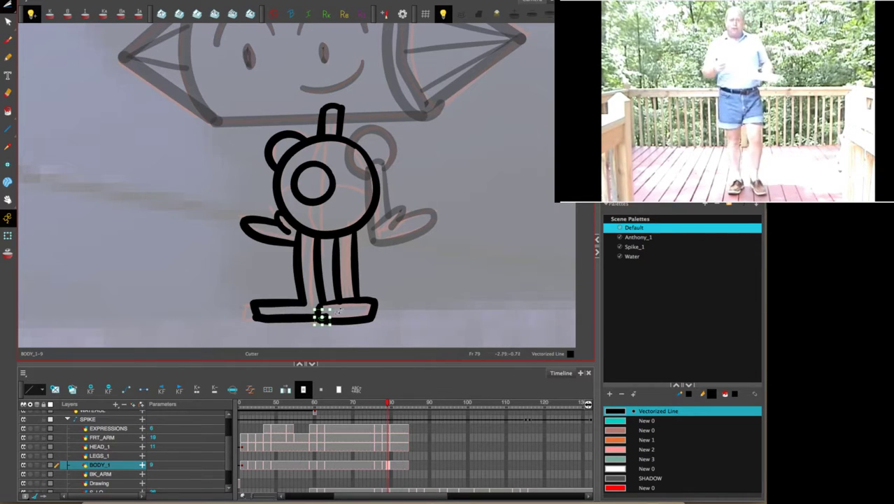
key("2")
key("2")
key("2")
key("2")
key("2")
key("2")
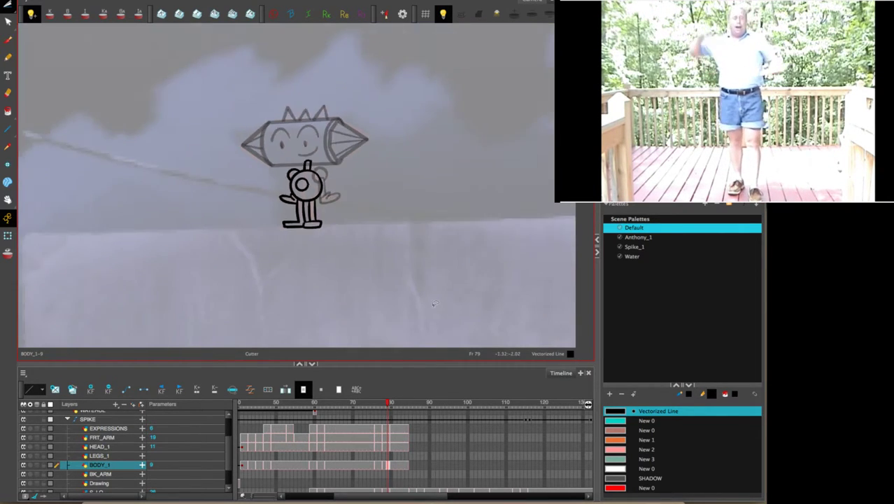
Create empty drawings at frame 89 on the EXPRESSIONS, FRT_ARM, HEAD_1 and BODY_1 layers.
left_click_drag(427, 303, 504, 308)
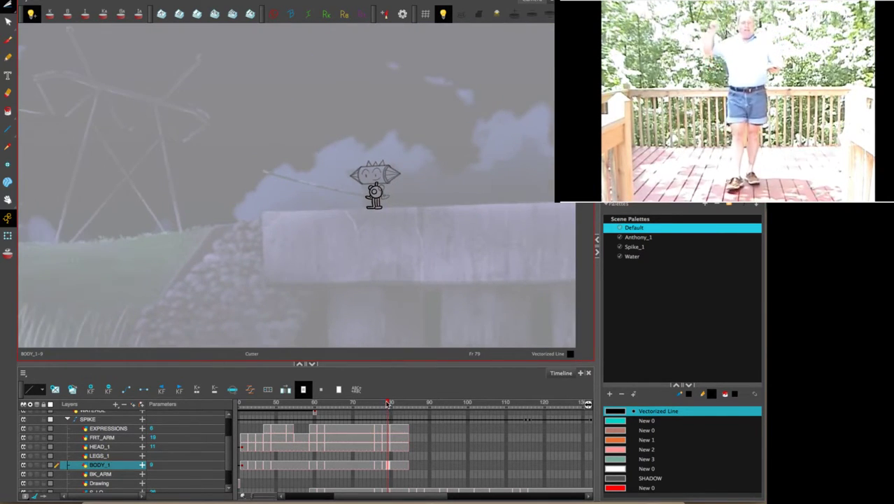
mouse_move(390, 406)
left_mouse_down()
mouse_move(369, 408)
mouse_move(394, 407)
mouse_move(372, 419)
mouse_move(405, 412)
mouse_move(369, 425)
mouse_move(406, 420)
mouse_move(378, 427)
left_mouse_up()
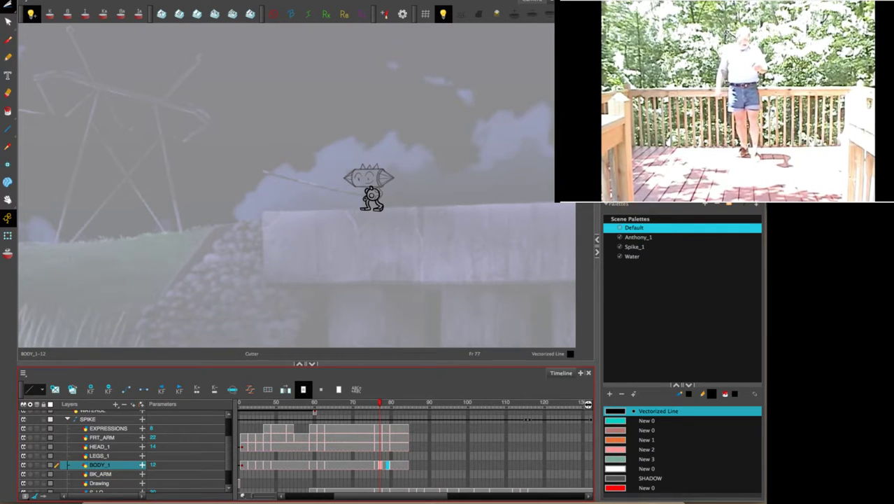
left_click_drag(461, 198, 424, 171)
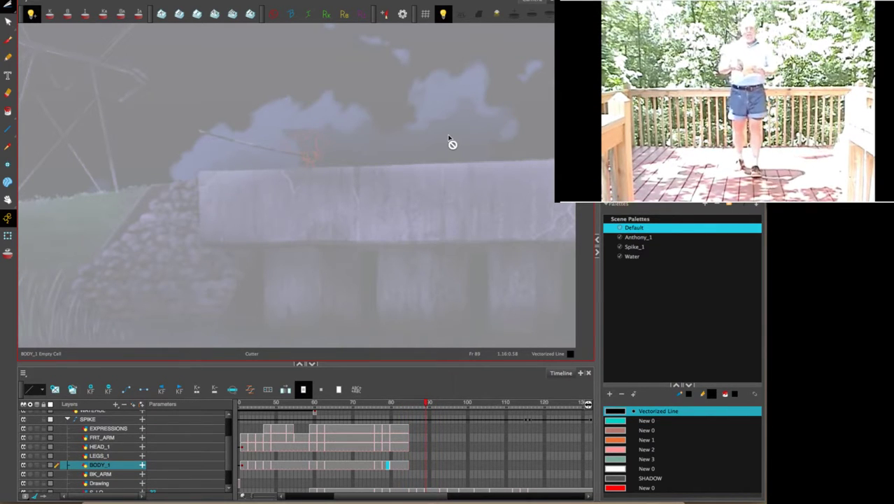
left_click_drag(425, 428, 427, 450)
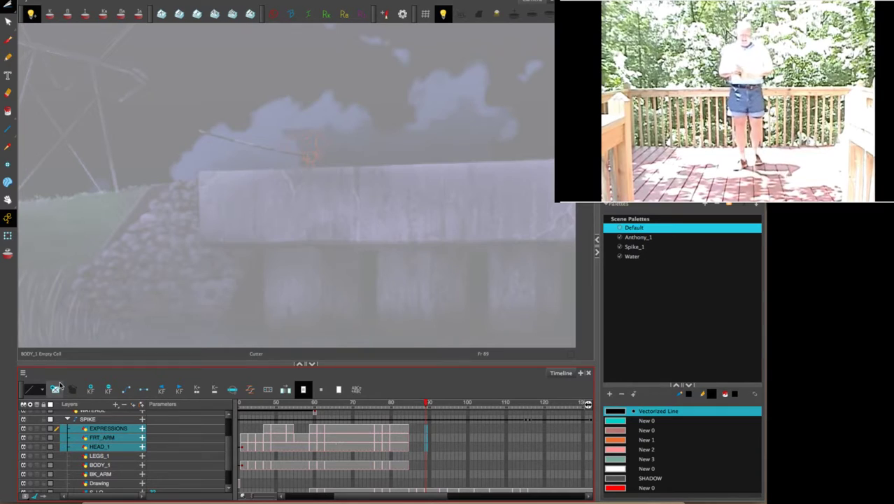
left_click(55, 389)
left_click(427, 464)
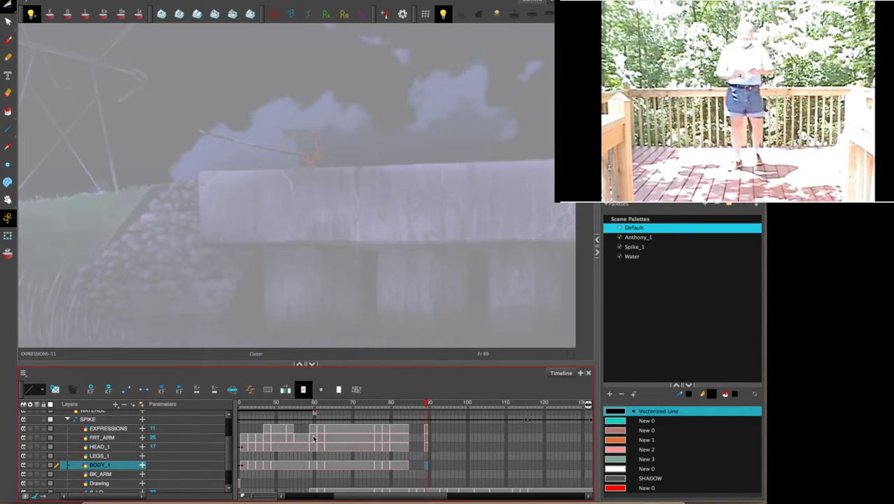
Create empty drawings at frame 92 on the EXPRESSIONS, FRT_ARM, HEAD_1 and BODY_1 layers.
left_click_drag(379, 140, 451, 199)
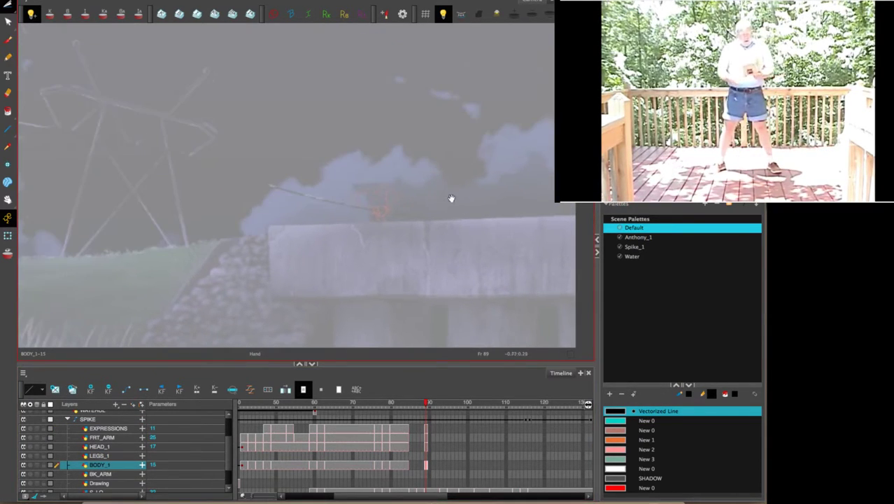
key("period")
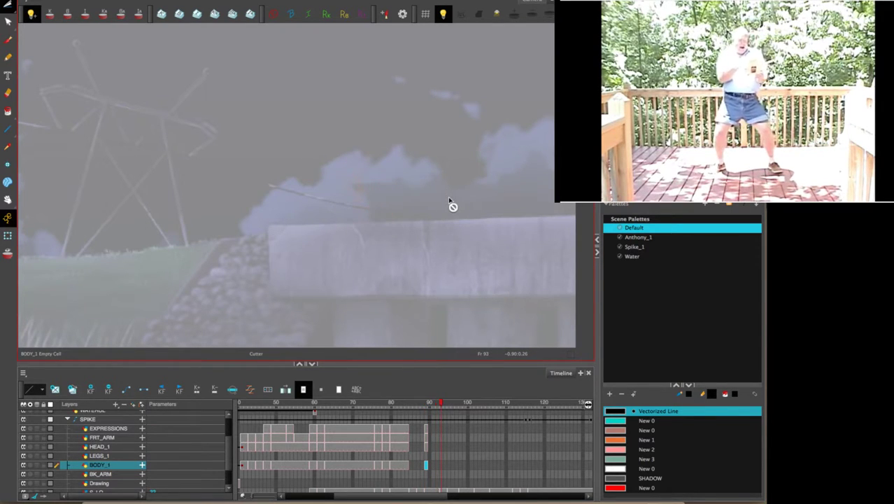
key("comma")
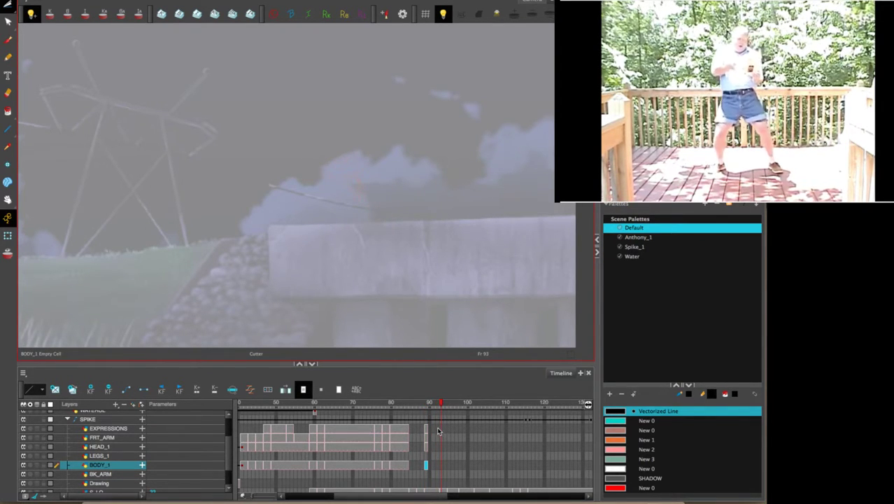
left_click_drag(438, 431, 439, 449)
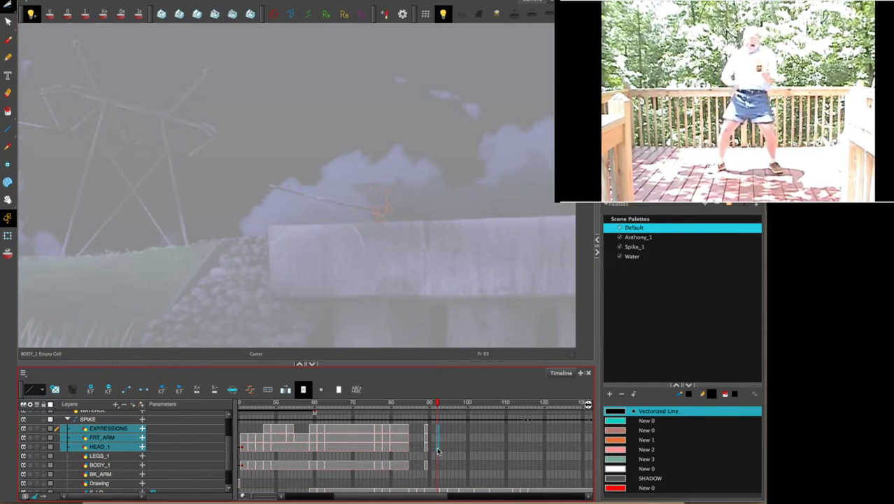
key("F5")
left_click(437, 465)
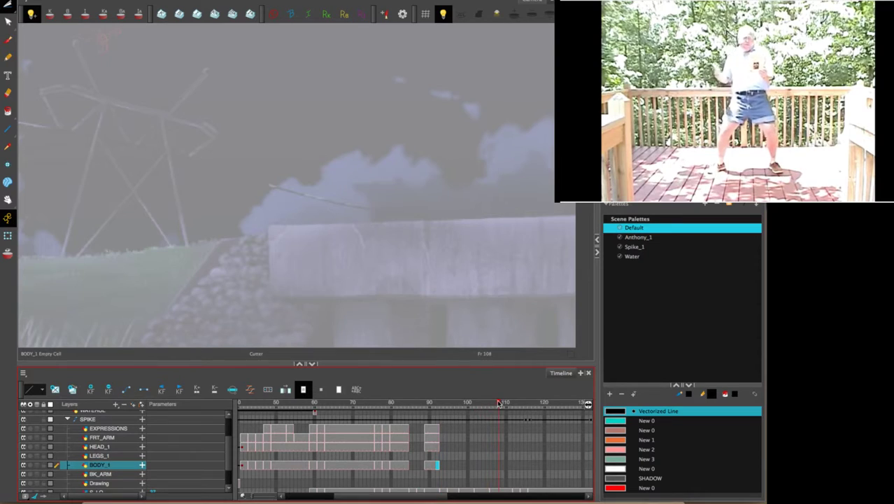
Go to frame 117 and look over the whole drawing area for the rough sketch of the pose.
left_click_drag(357, 211, 547, 322)
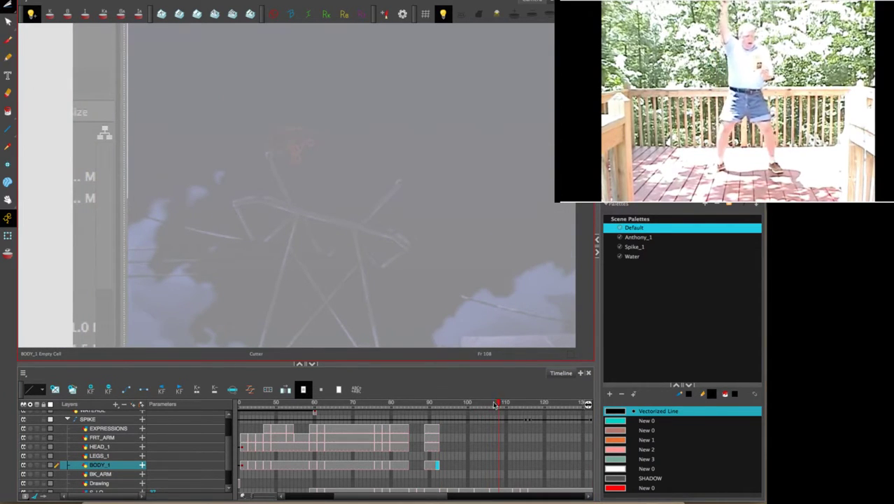
left_click_drag(494, 405, 530, 405)
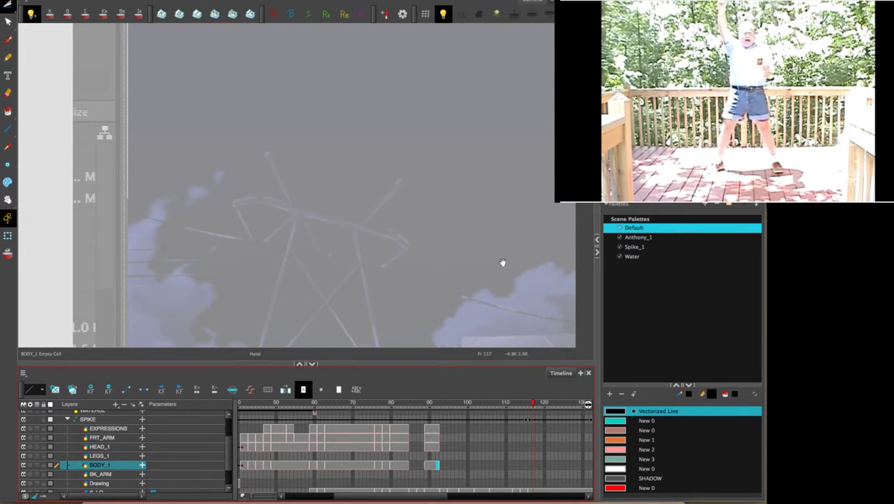
left_click_drag(504, 262, 462, 229)
key("1")
key("1")
key("1")
key("1")
key("1")
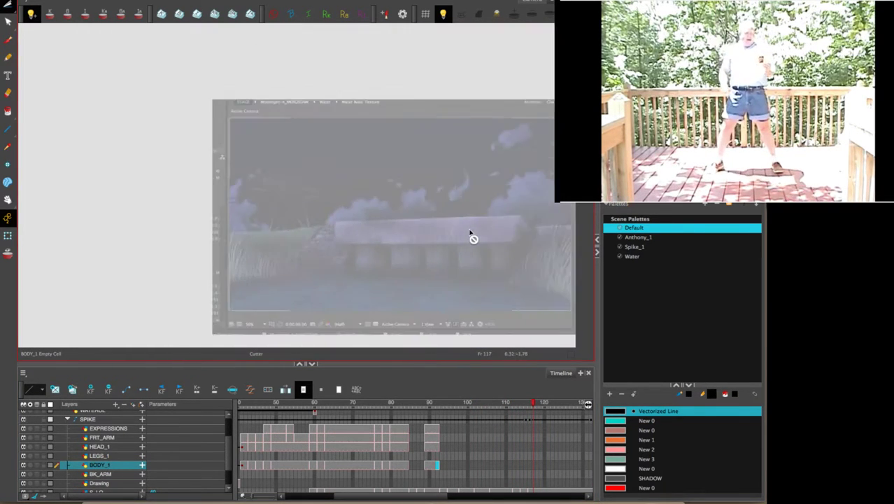
scroll(470, 234, "down", 4)
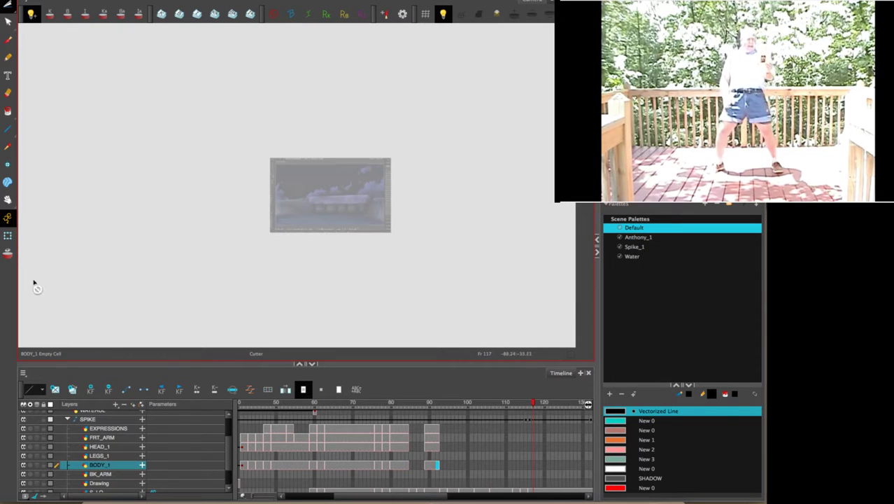
Switch from the drawing view to the camera view and frame the large round rough sketch.
left_click(443, 13)
left_click(443, 14)
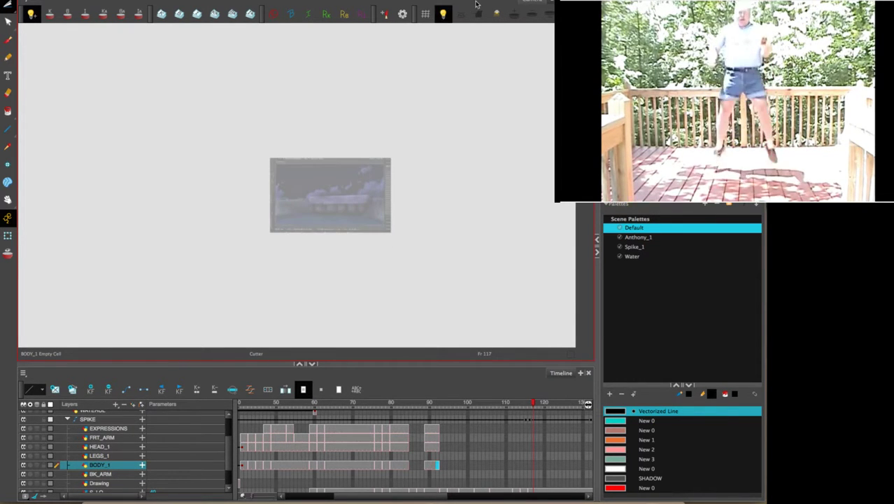
left_click(525, 8)
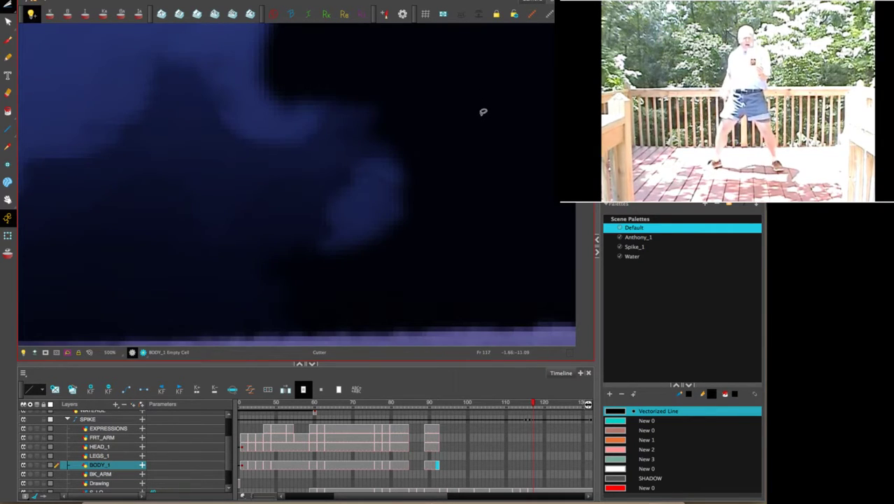
scroll(484, 110, "down", 6)
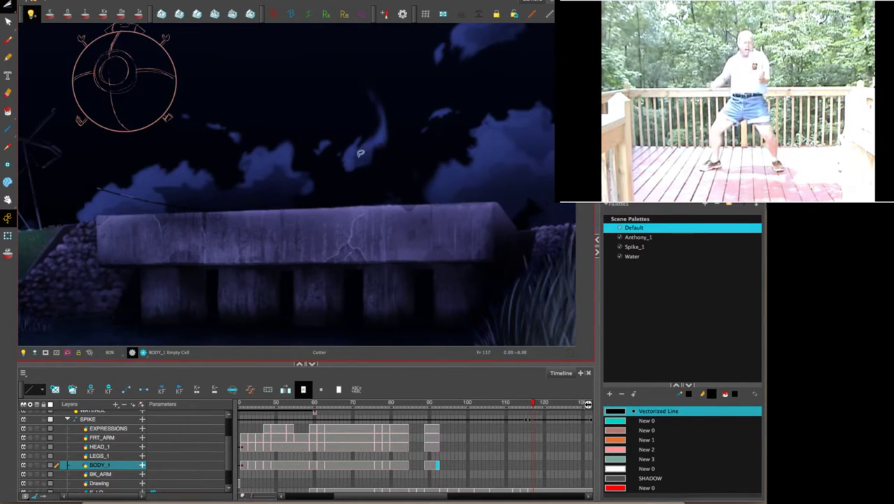
left_click_drag(346, 159, 415, 222)
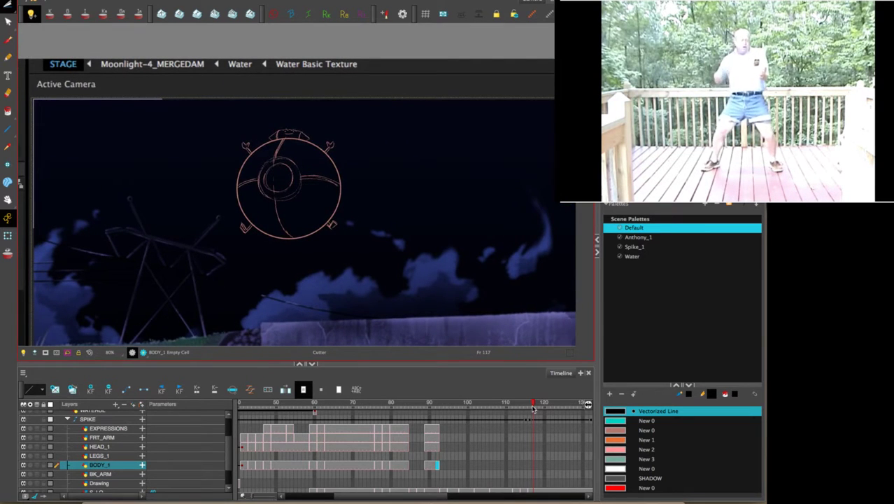
Try to create empty drawings at frame 116 on the EXPRESSIONS, FRT_ARM and HEAD_1 layers.
left_click(526, 405)
left_click_drag(526, 405, 531, 448)
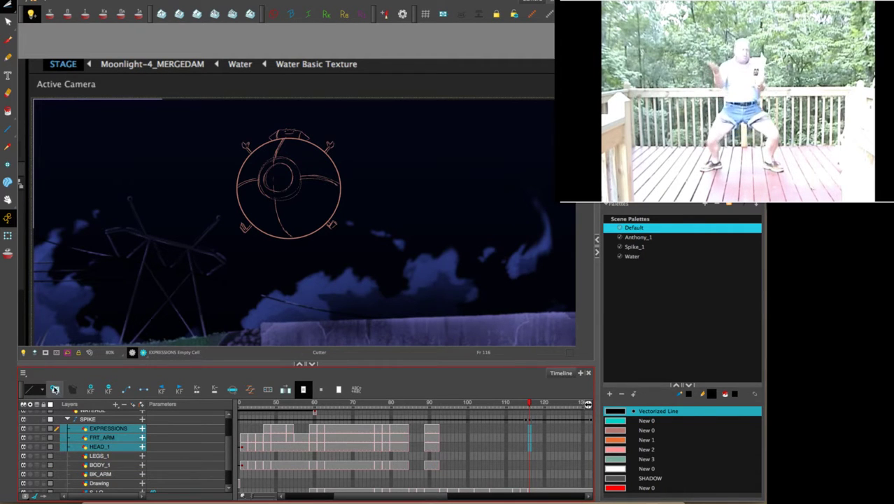
left_click(56, 389)
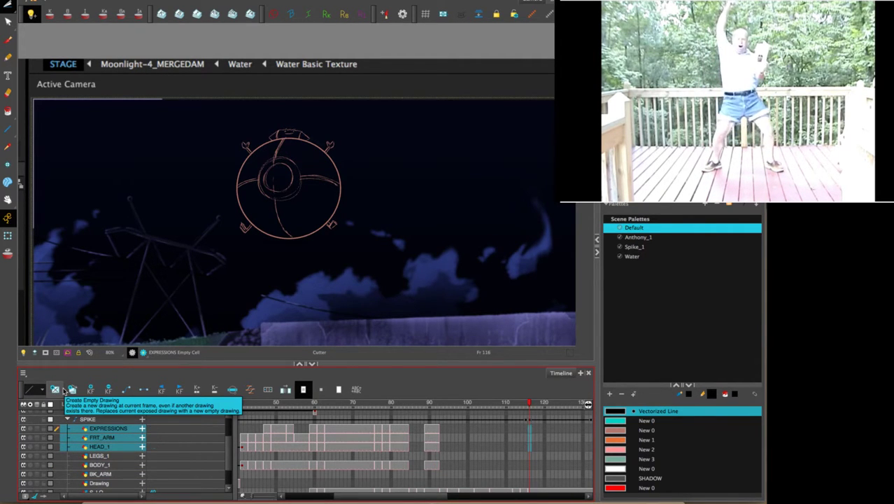
left_click(535, 437)
left_click(530, 428)
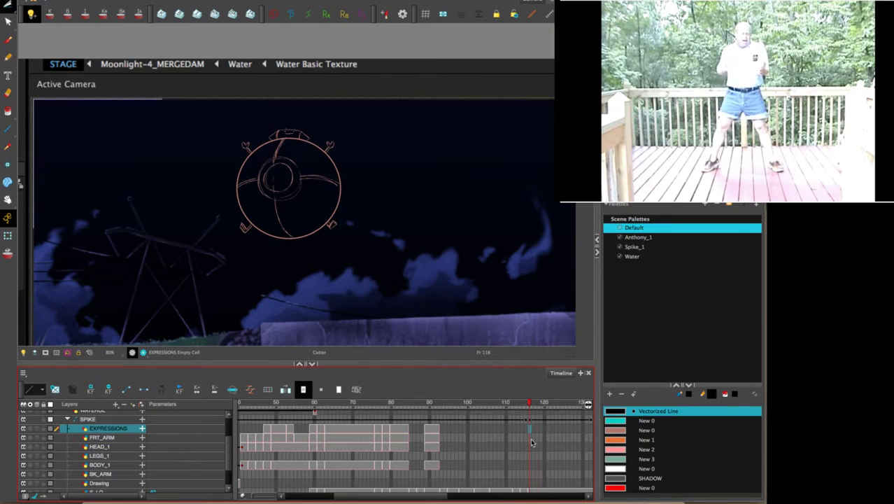
left_click(529, 438)
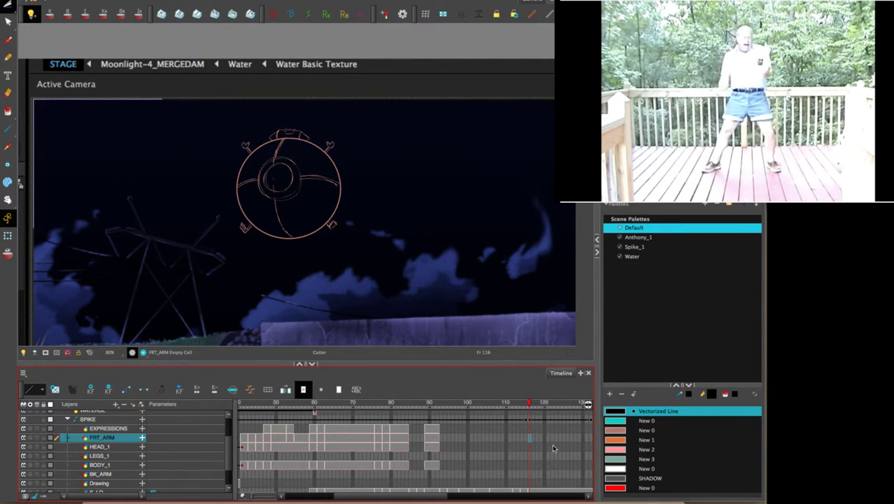
left_click(530, 429)
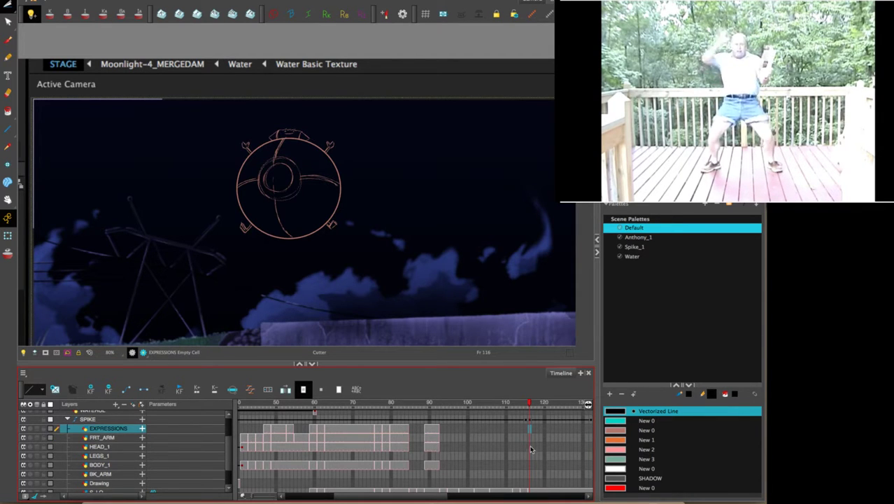
Create an empty BODY_1 drawing at frame 116 and fade the other layers with the light table.
left_click(529, 466)
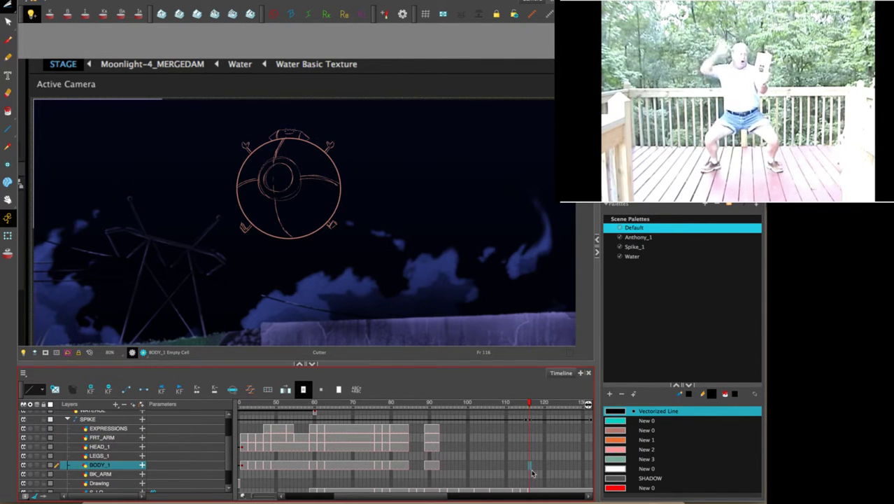
left_click(56, 389)
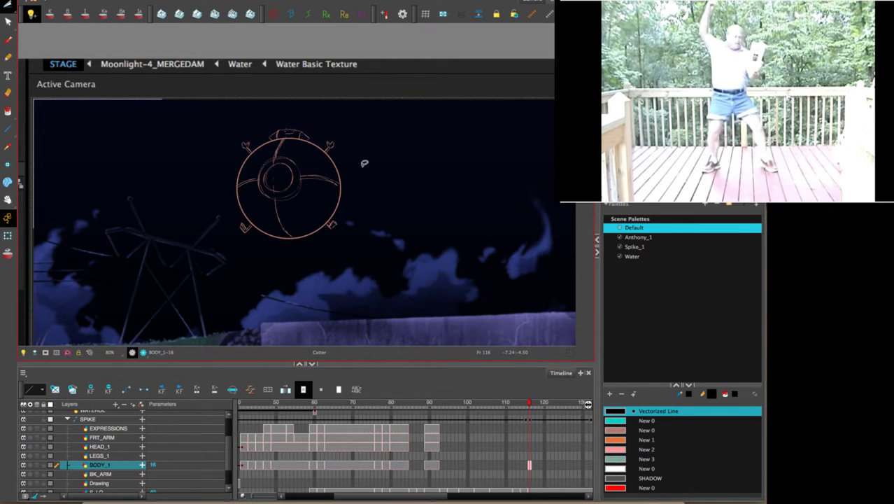
key("2")
key("2")
key("2")
key("space")
mouse_move(447, 135)
left_mouse_down()
mouse_move(463, 127)
mouse_move(425, 137)
left_mouse_up()
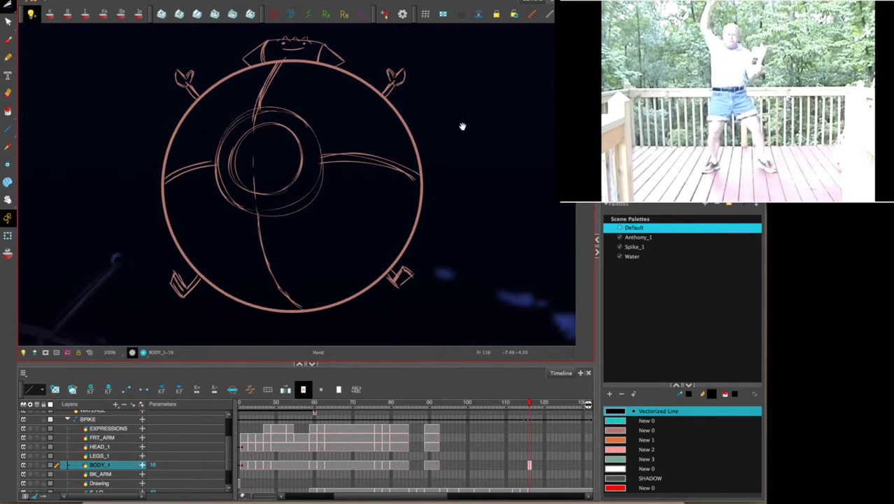
left_click(23, 353)
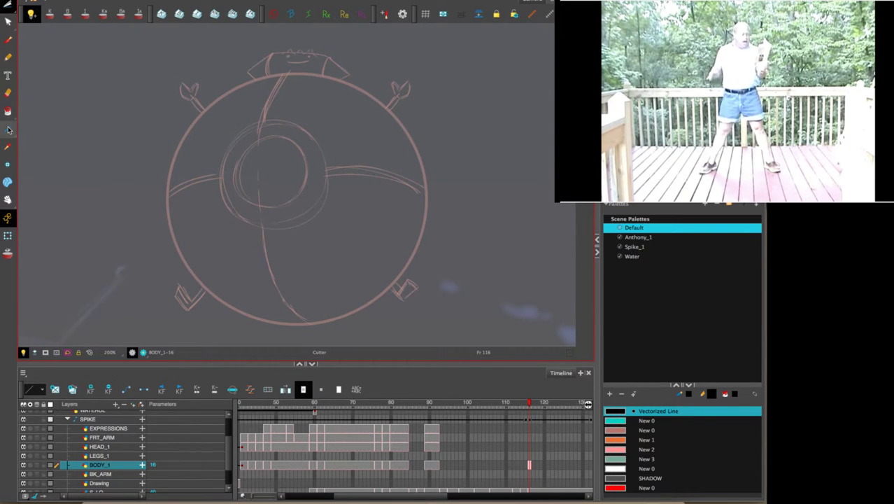
Try to trace the sketch's large outer circle with the Ellipse tool at pencil size 5.
left_click_drag(9, 129, 35, 145)
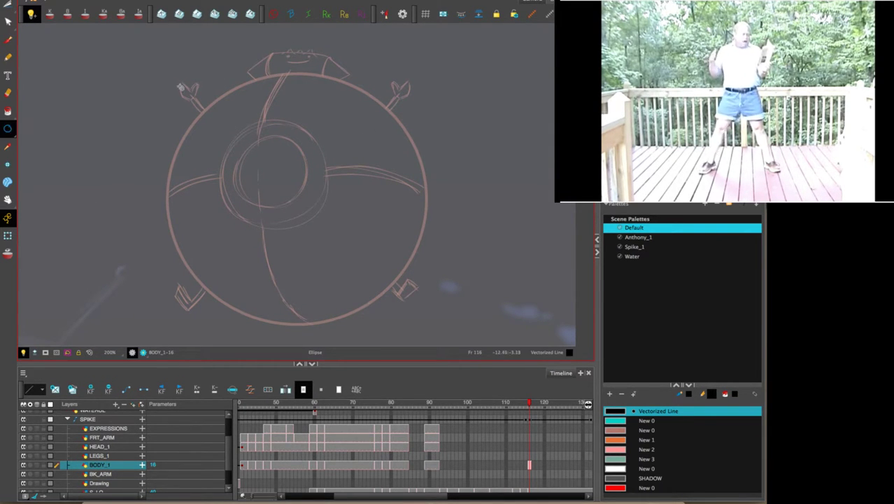
mouse_move(163, 76)
left_mouse_down()
mouse_move(345, 229)
mouse_move(428, 326)
left_mouse_up()
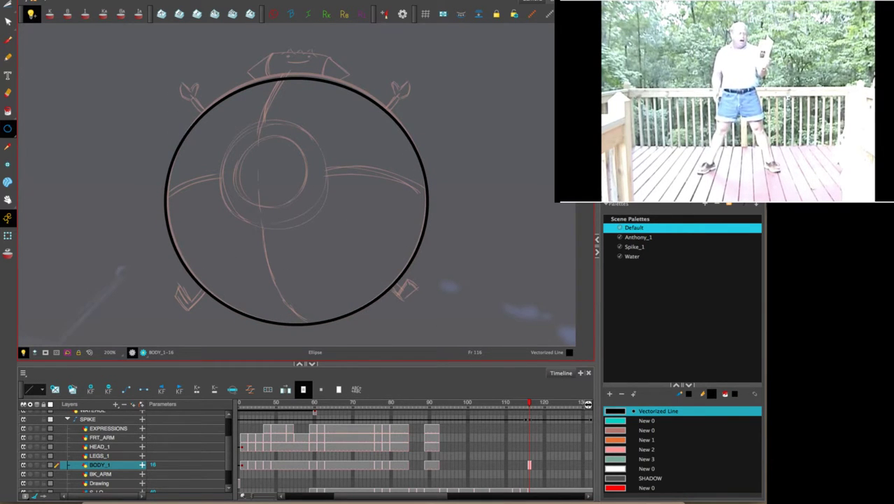
left_click(713, 204)
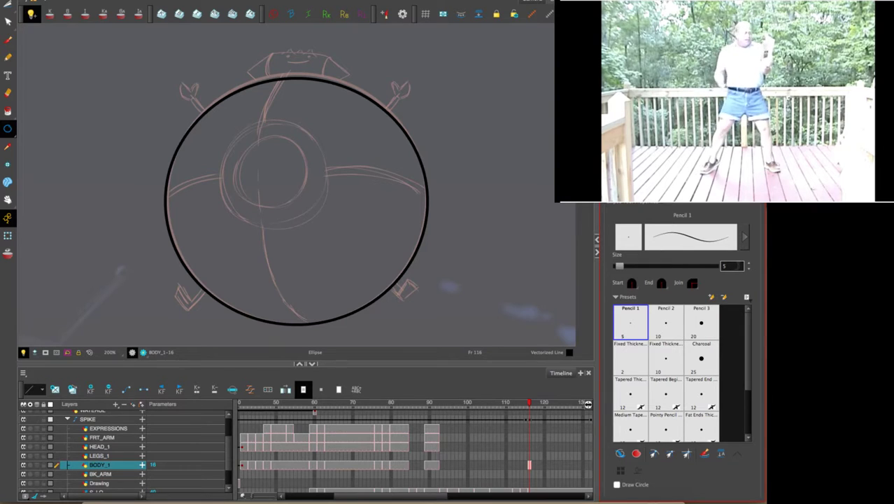
key("super+z")
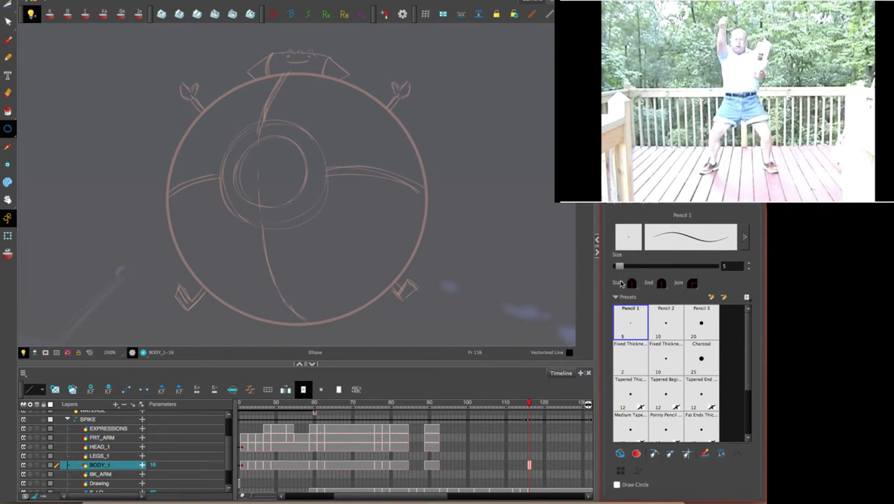
Set the pencil size to 8 and draw an ellipse over the sketch's large outer circle.
left_click(748, 264)
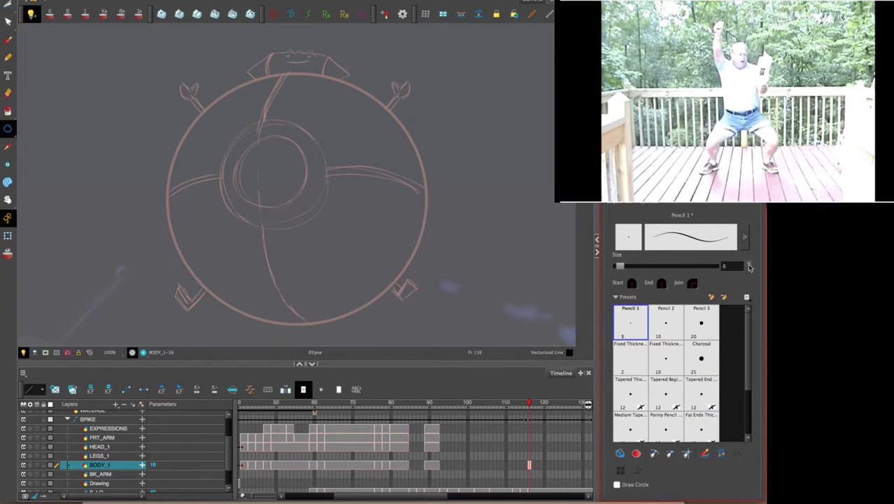
left_click(749, 264)
left_click(748, 264)
mouse_move(174, 82)
left_mouse_down()
mouse_move(423, 294)
mouse_move(425, 324)
left_mouse_up()
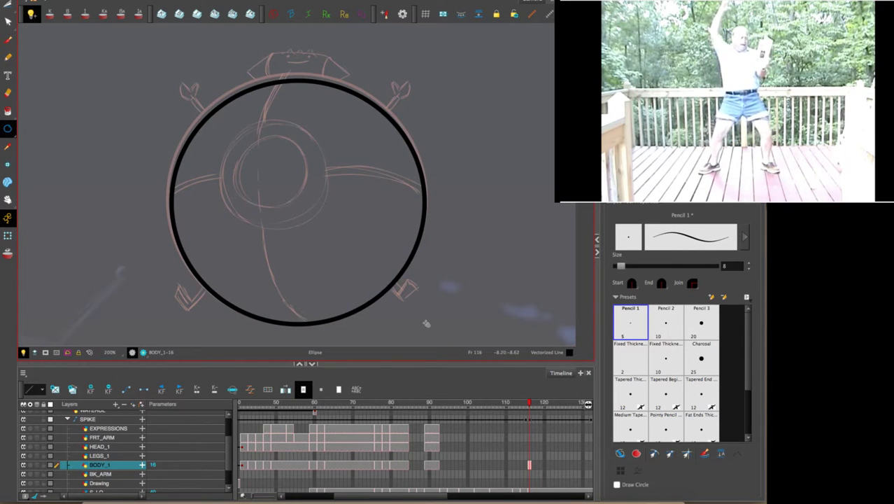
Select the drawn body ellipse and stretch it to match the sketch's large outer circle.
left_click(9, 6)
left_click(28, 7)
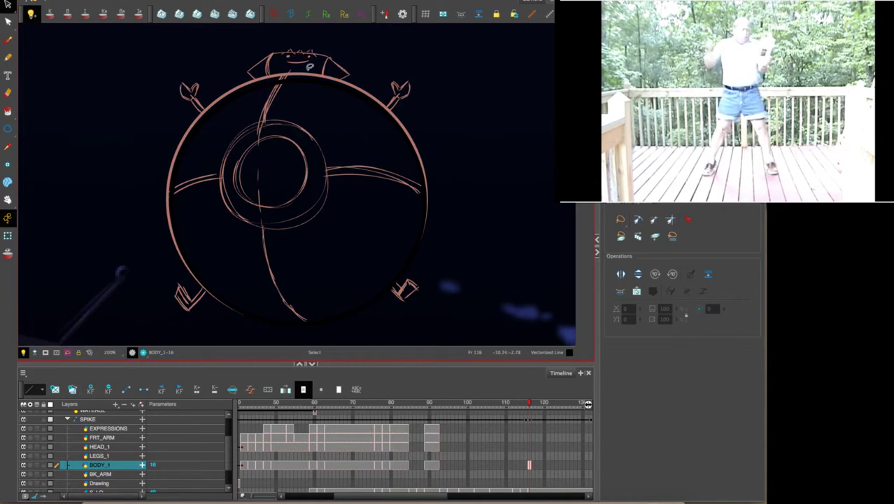
left_click(310, 71)
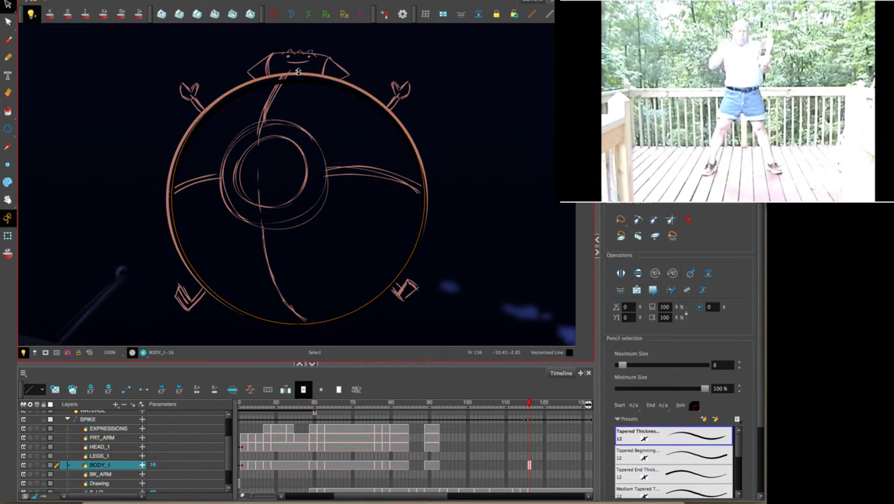
left_click(299, 71)
left_click_drag(170, 199, 164, 198)
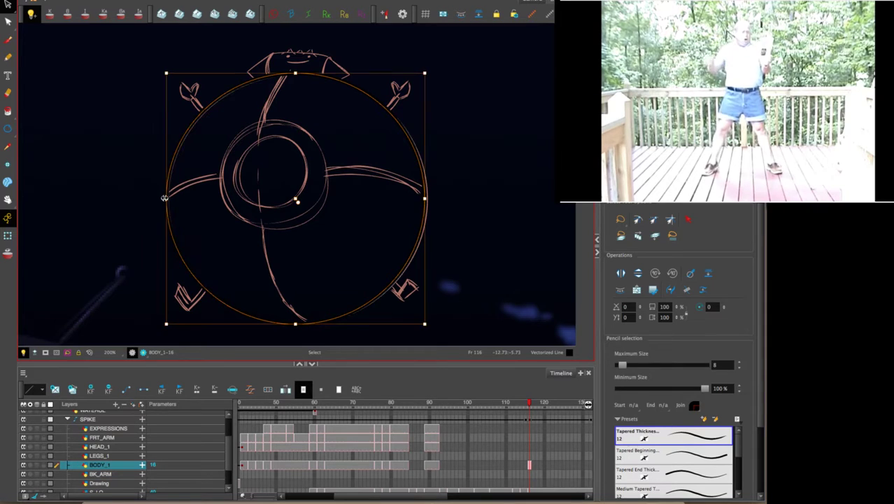
left_click_drag(425, 198, 427, 198)
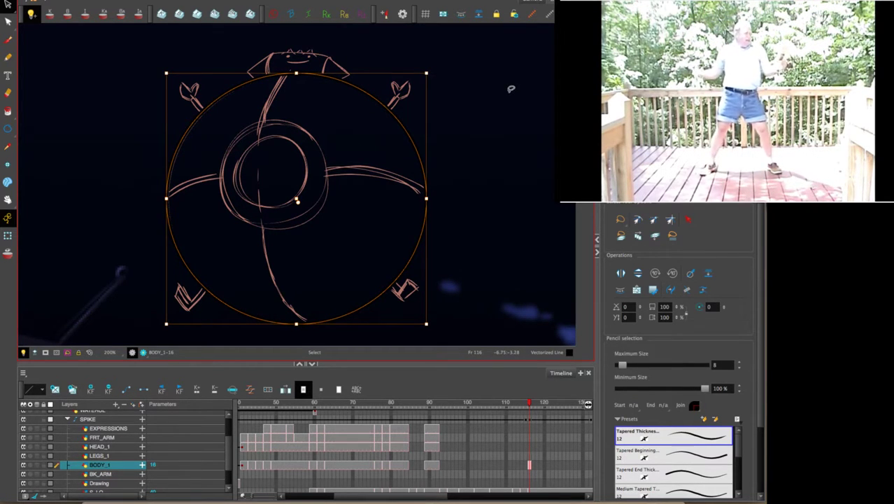
Duplicate the large body circle, then scale and stretch the copy to fit the sketch's larger inner circle.
left_click(8, 57)
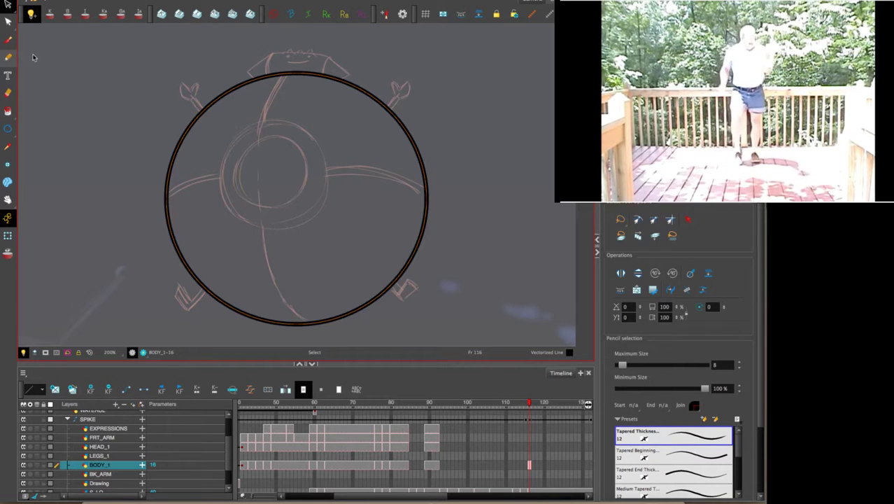
left_click(731, 266)
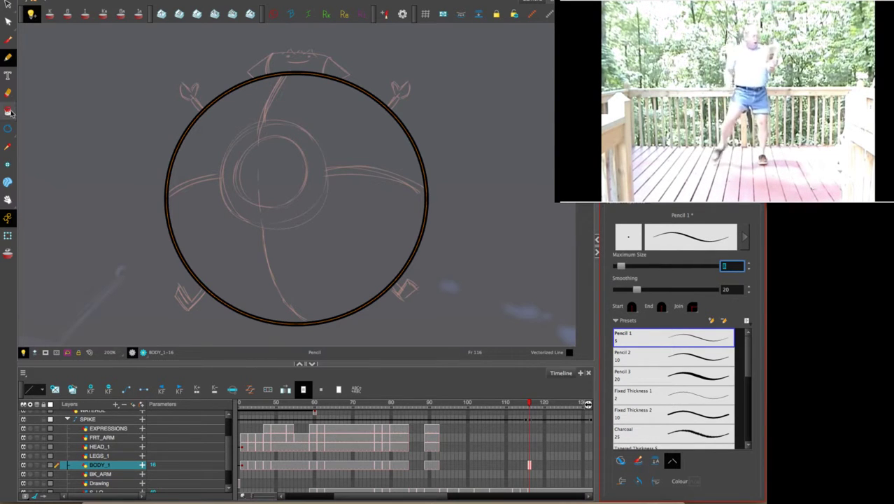
left_click(7, 21)
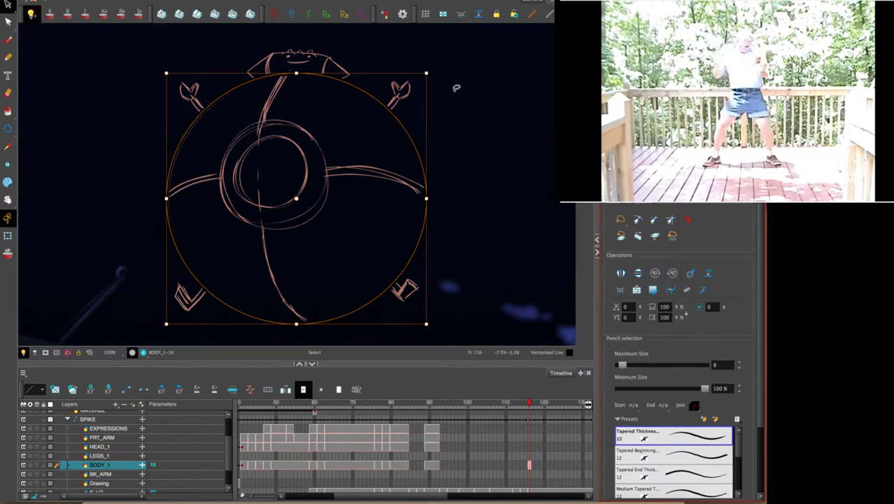
left_click(426, 97)
left_click(380, 116)
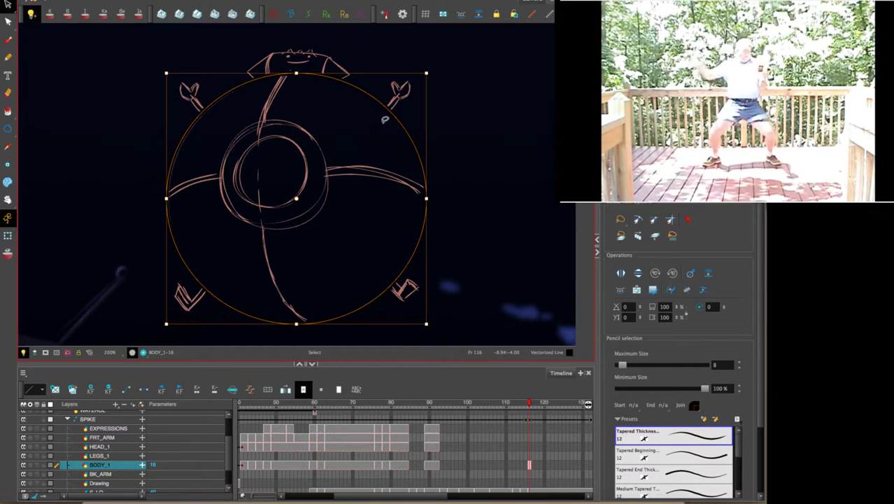
left_click_drag(426, 72, 292, 140)
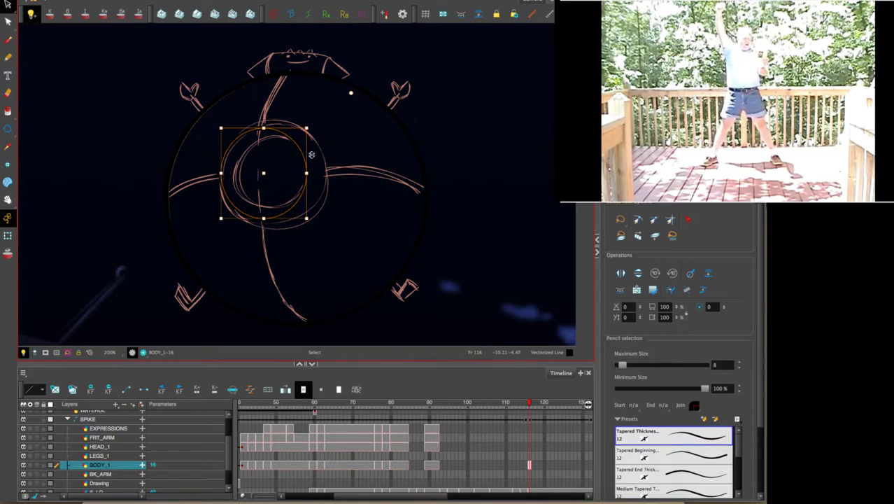
left_click_drag(307, 175, 326, 174)
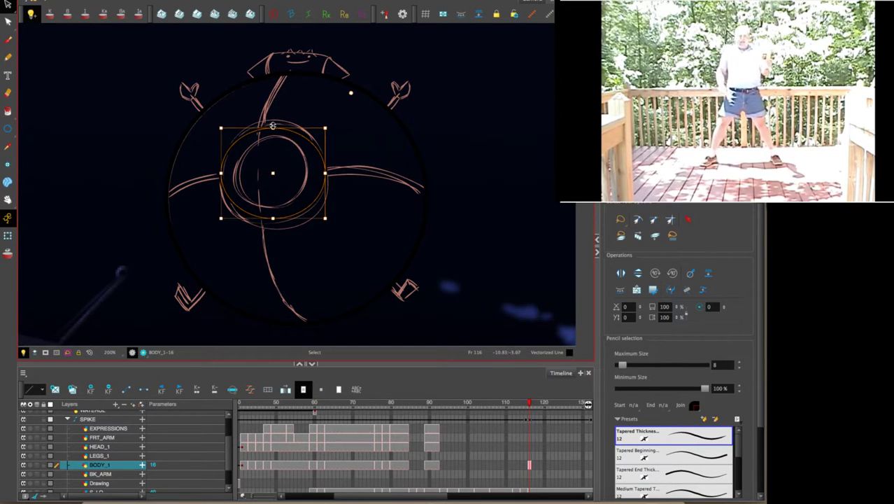
left_click_drag(273, 127, 273, 121)
left_click_drag(273, 218, 274, 228)
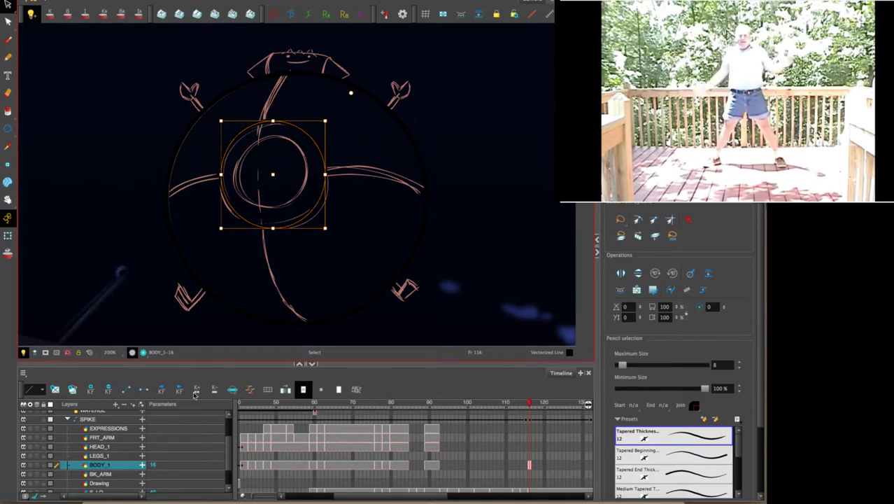
Show the OPAQUE layer and select the BODY_1 drawing at frame 116.
scroll(41, 469, "down", 2)
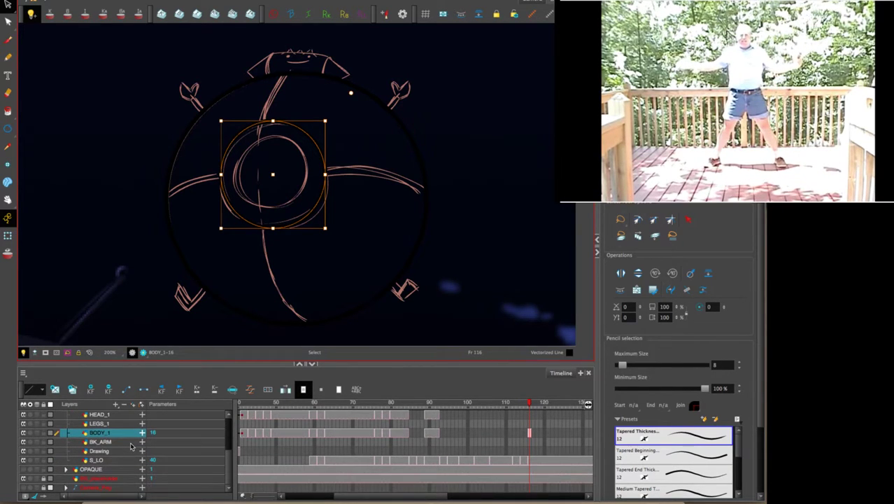
left_click(24, 469)
left_click(477, 338)
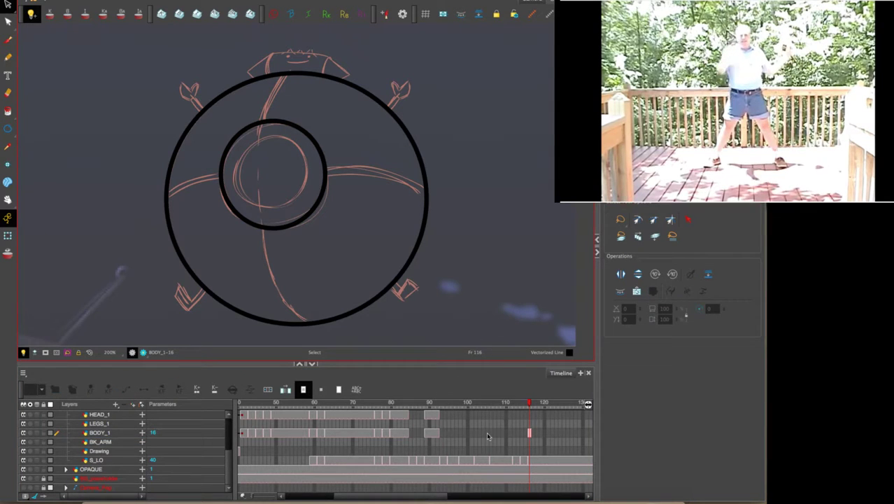
left_click(530, 432)
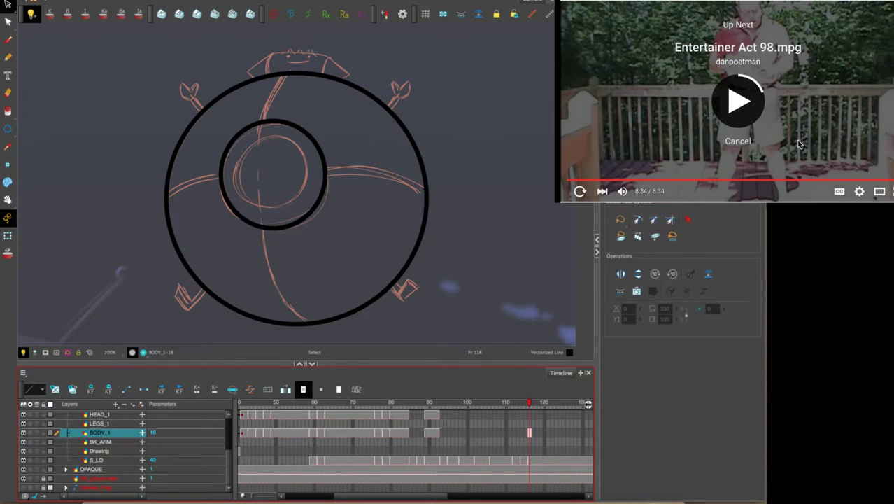
Switch to YouTube in the browser and start the Entertainer Act 97 video.
scroll(799, 144, "right", 1)
left_click(703, 142)
scroll(827, 131, "right", 4)
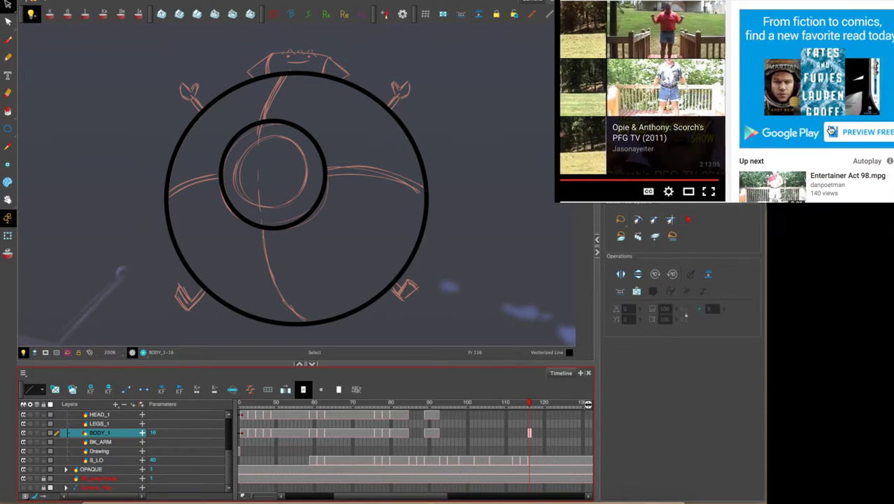
scroll(832, 131, "down", 3)
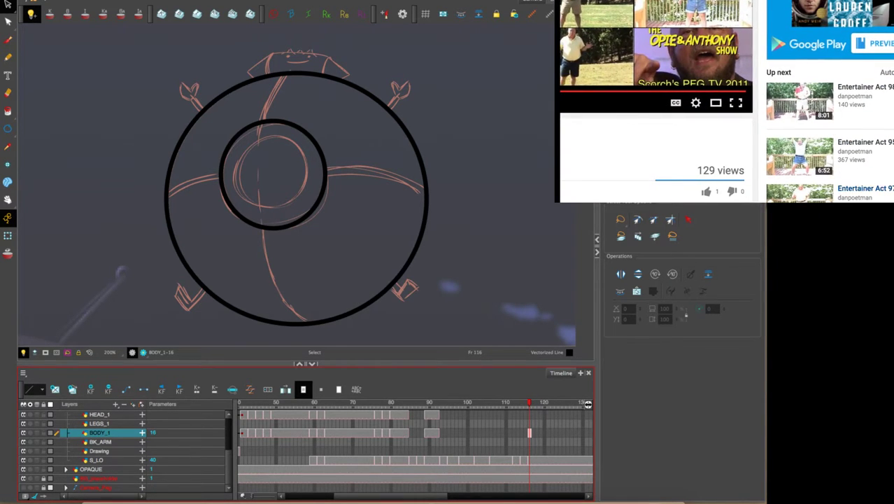
left_click(865, 188)
scroll(693, 110, "right", 4)
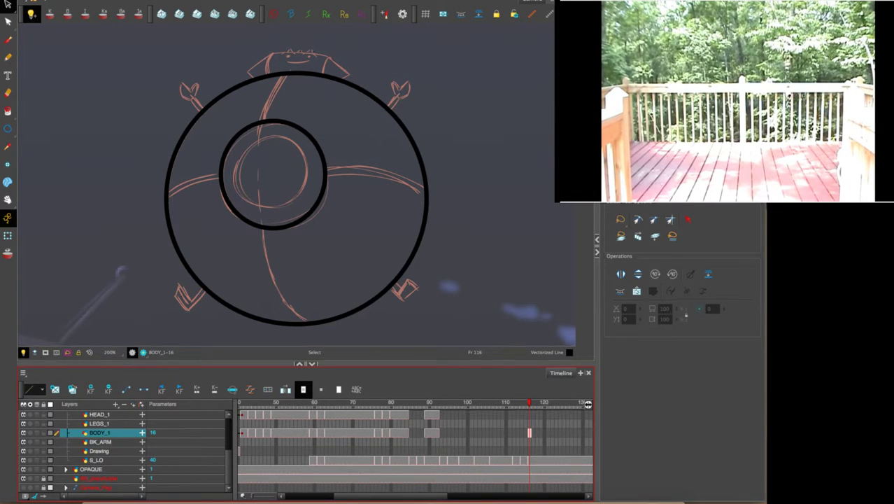
Duplicate the inner circle, shrink the copy and centre it inside the original to form a ring.
left_click(322, 153)
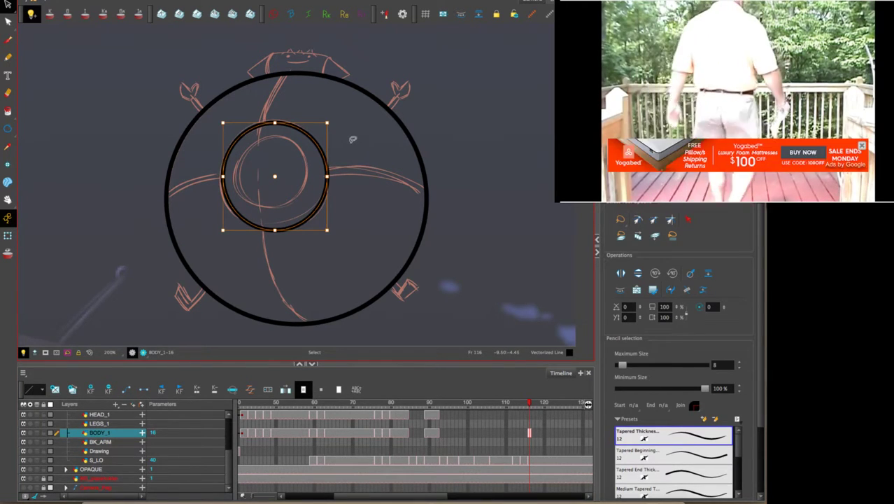
left_click_drag(327, 230, 316, 215)
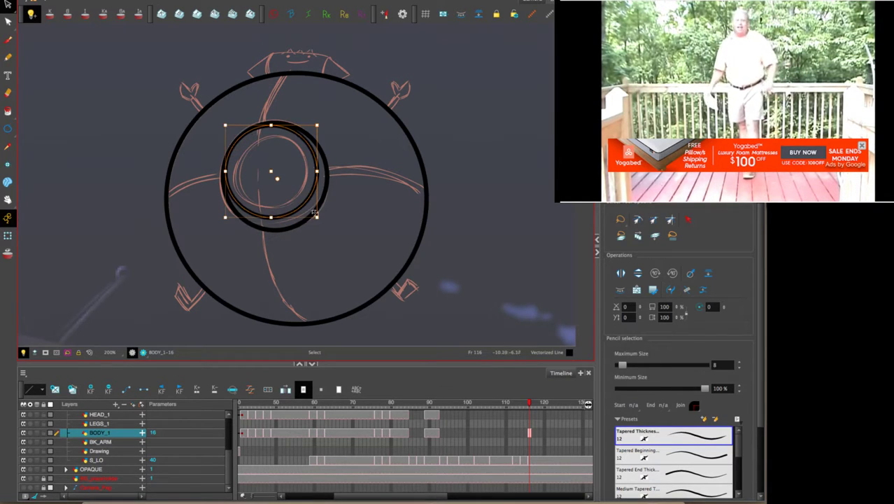
left_click(226, 124)
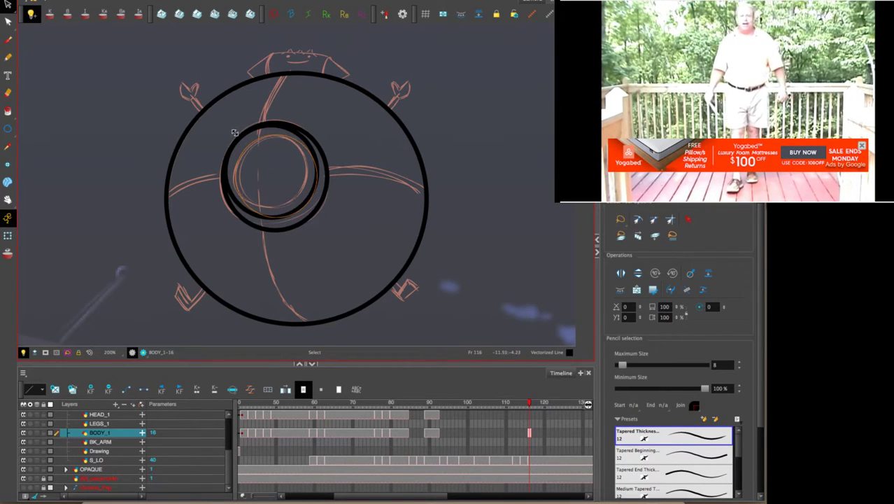
left_click_drag(234, 132, 235, 134)
left_click_drag(312, 204, 310, 203)
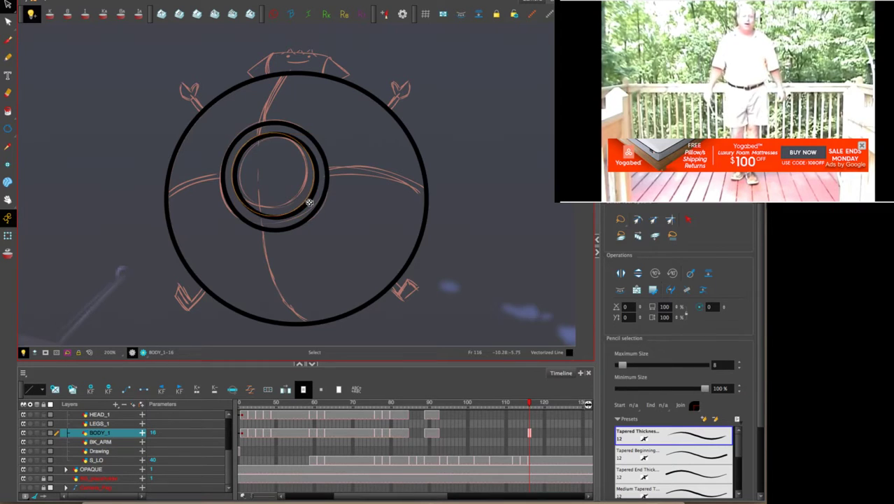
left_click(311, 202)
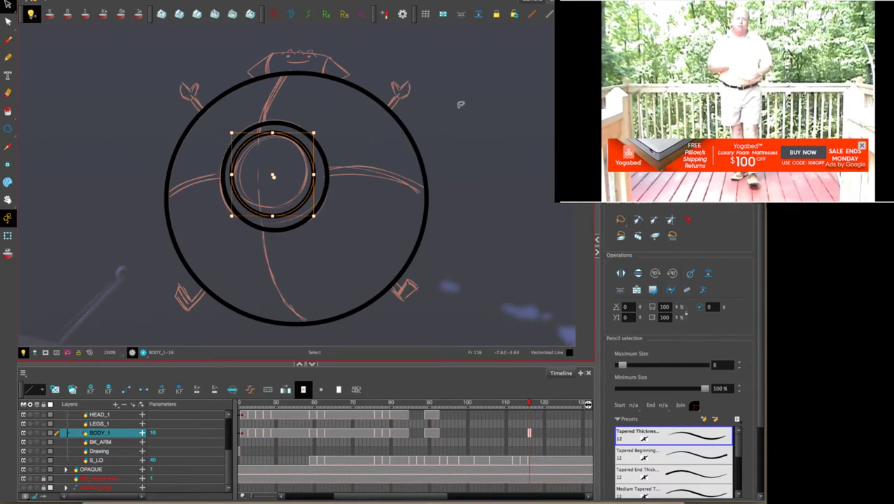
Move both concentric inner circles together slightly left and up on the round body.
left_click_drag(199, 147, 297, 250)
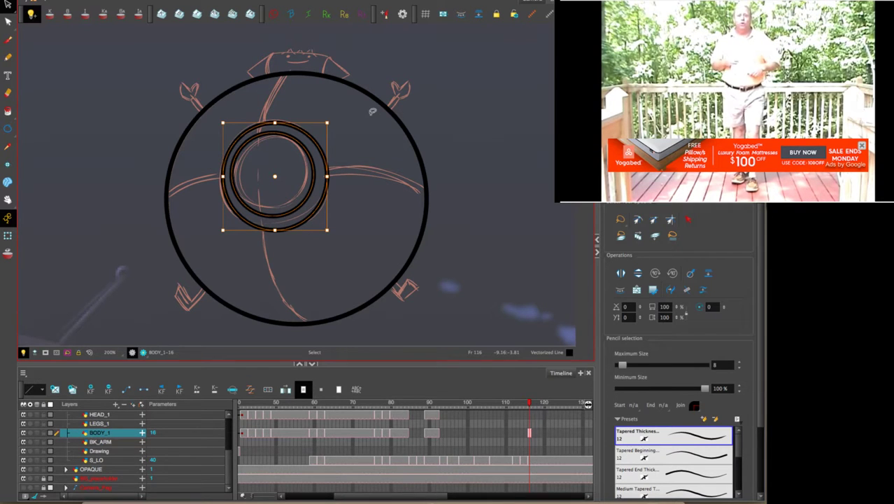
mouse_move(319, 143)
left_mouse_down()
mouse_move(309, 139)
mouse_move(299, 151)
left_mouse_up()
left_click(296, 149)
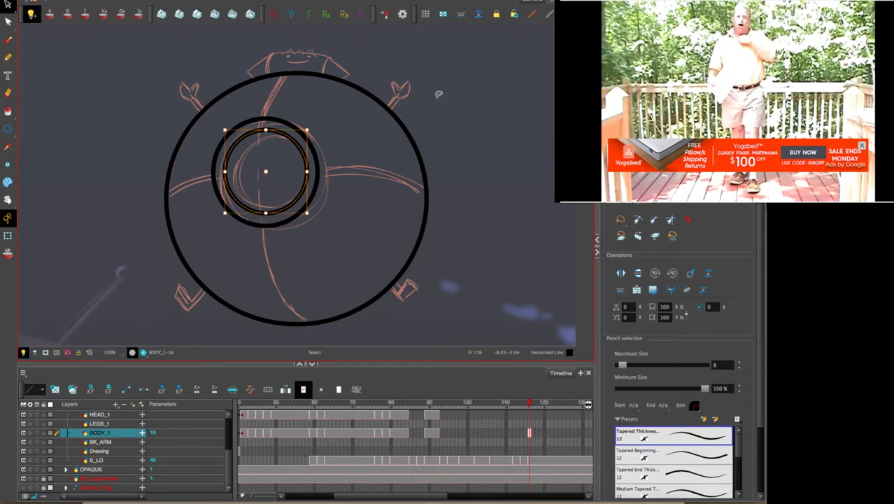
left_click(439, 94)
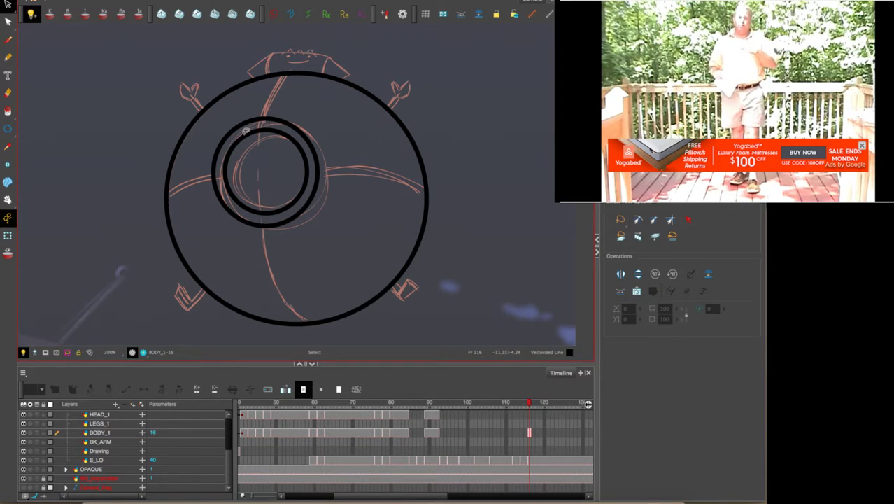
Stretch the innermost circle slightly at its left, upper and lower edges to even out the ring.
left_click(243, 140)
left_click_drag(224, 171, 222, 170)
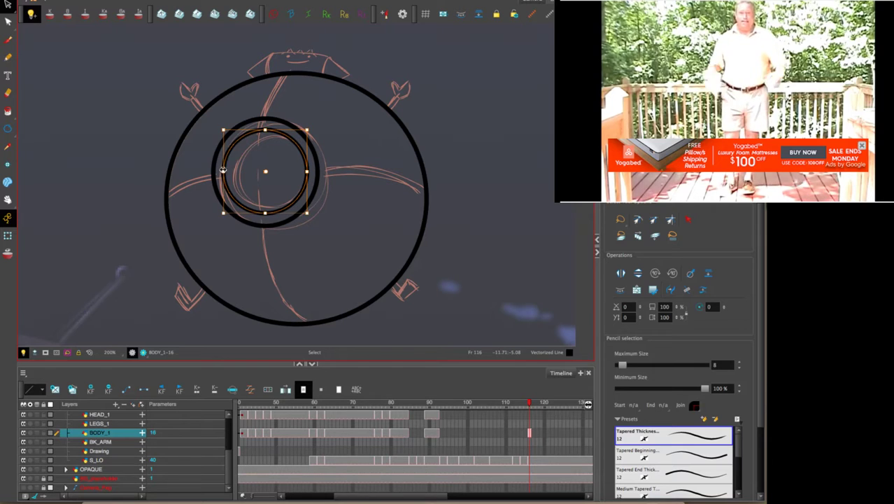
left_click_drag(265, 129, 265, 127)
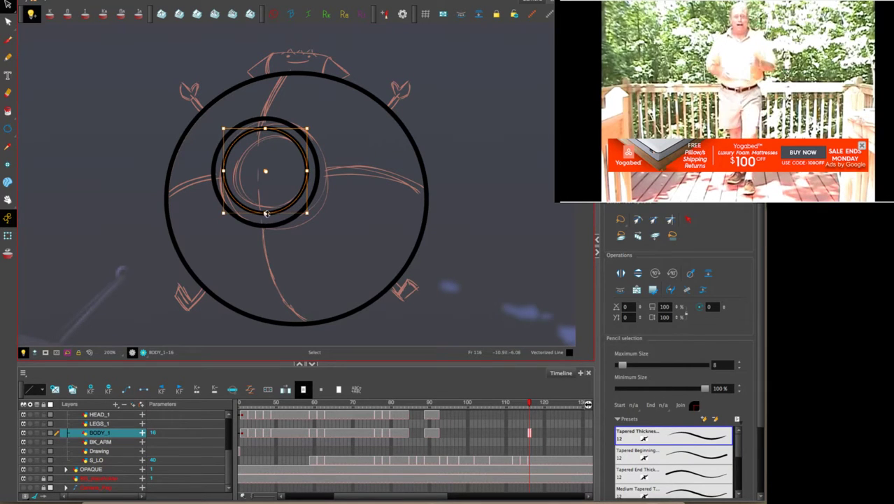
left_click_drag(265, 213, 266, 212)
left_click(473, 113)
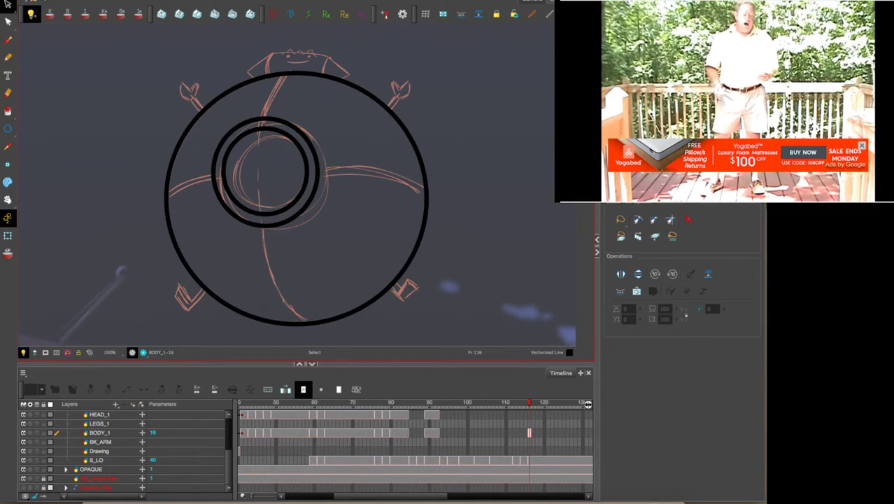
Close the advertisement banner over the playing video.
left_click(863, 146)
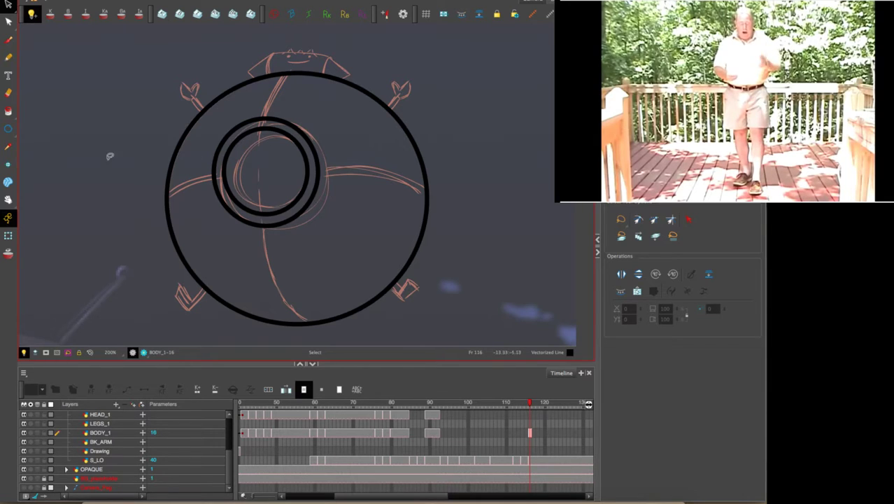
Set the Pencil tool's maximum size to 5.
left_click(9, 57)
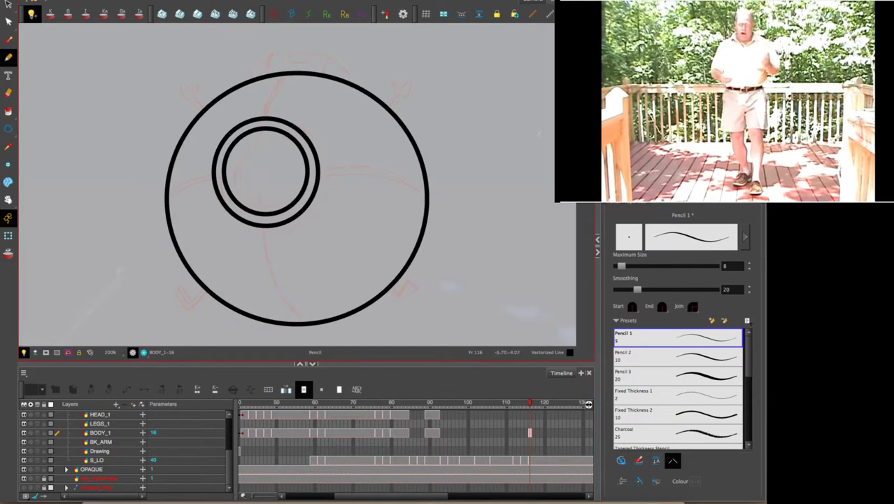
left_click(732, 267)
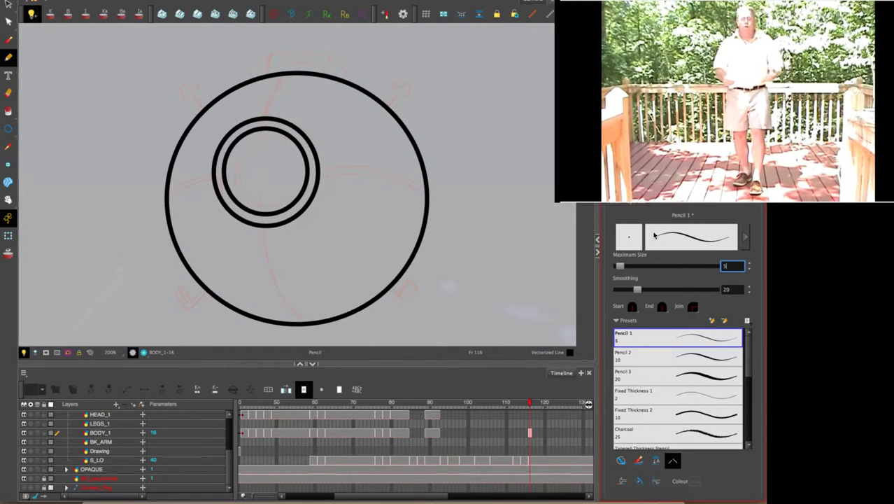
key("Return")
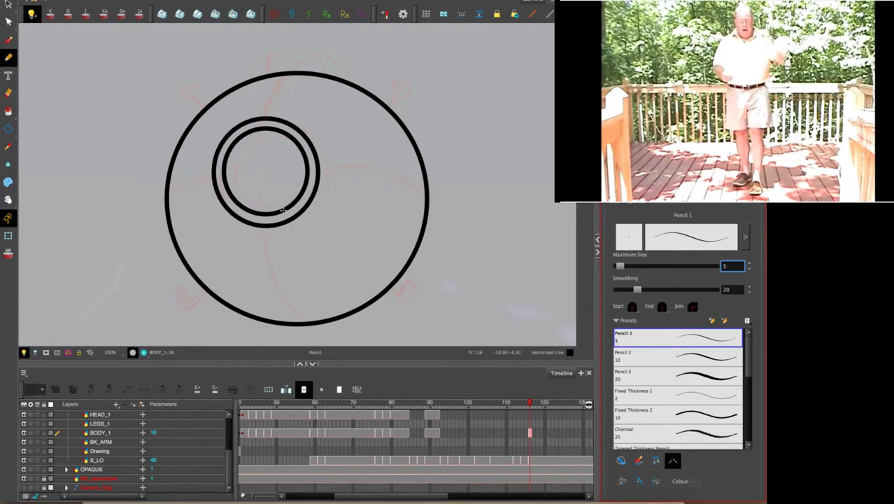
Select both concentric inner circles and nudge them slightly down on the body.
left_click(9, 5)
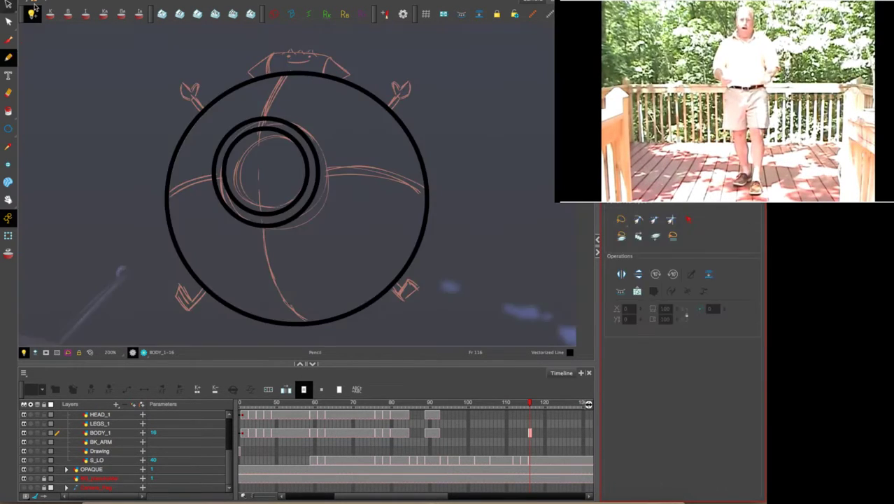
mouse_move(282, 112)
left_mouse_down()
mouse_move(253, 229)
mouse_move(260, 112)
left_mouse_up()
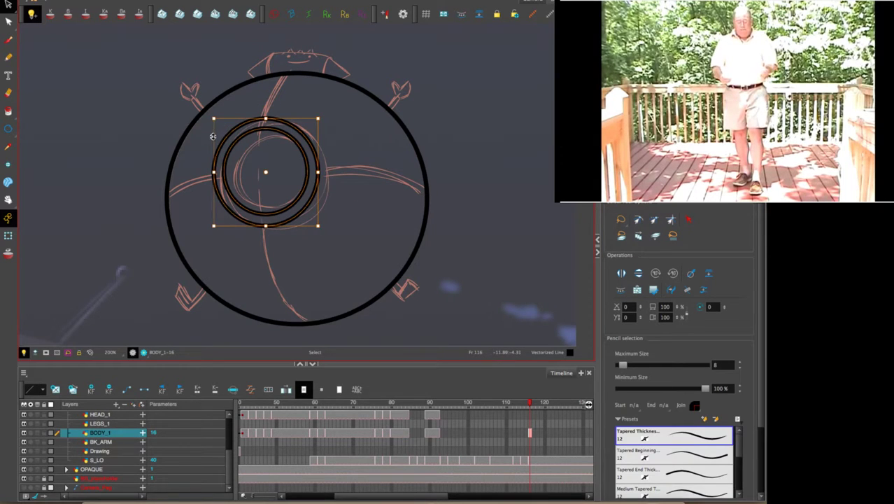
left_click_drag(213, 136, 213, 140)
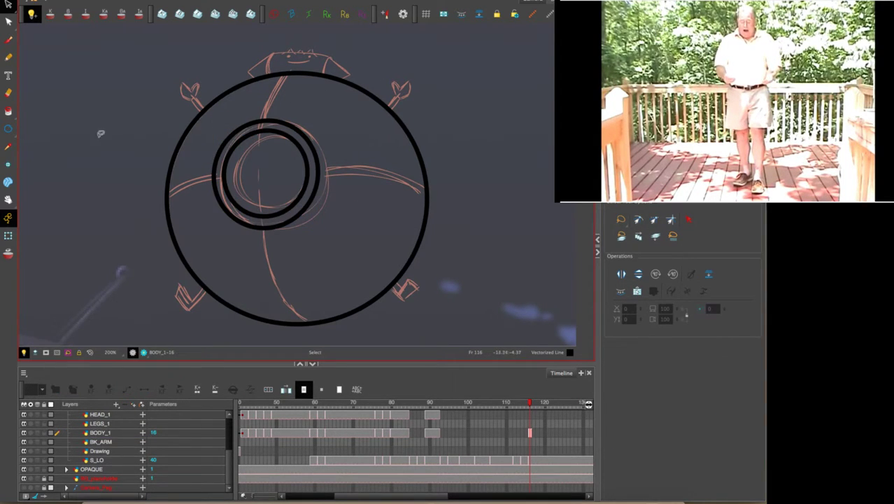
Draw four curved Pencil lines from the outer belly ring to the body outline, tracing the sketched contour lines.
left_click(14, 59)
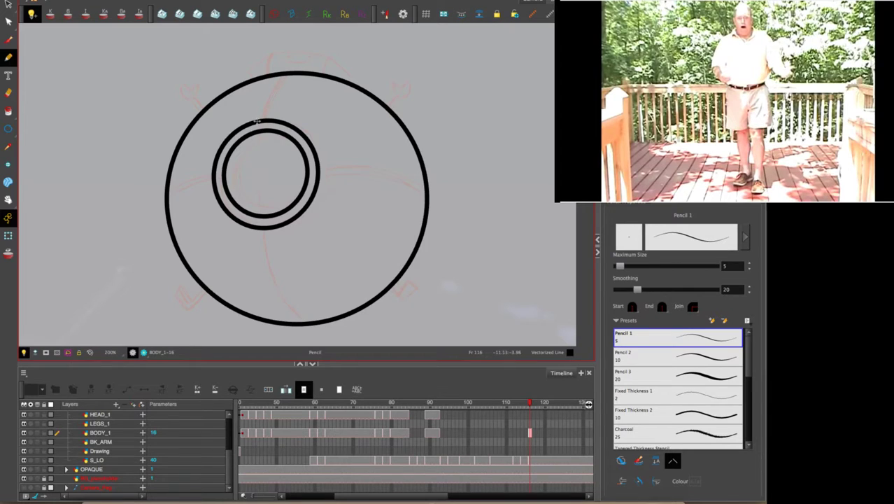
mouse_move(258, 122)
left_mouse_down()
mouse_move(264, 93)
mouse_move(291, 67)
left_mouse_up()
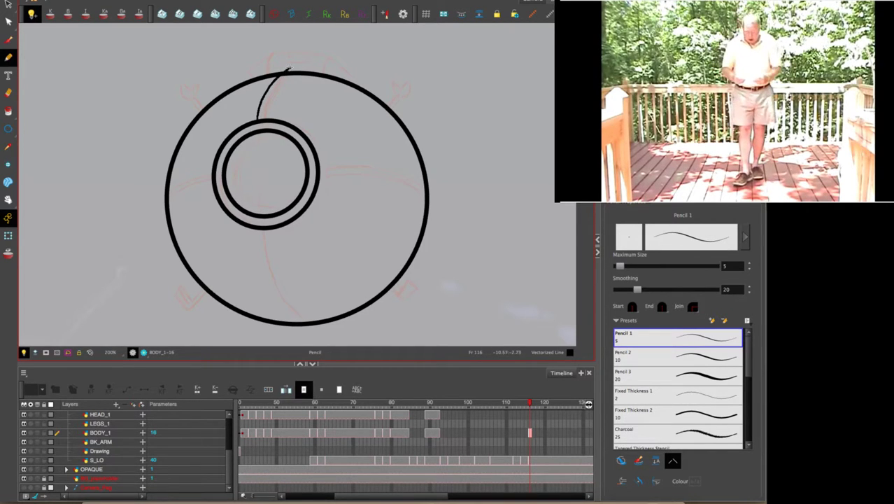
key("super+z")
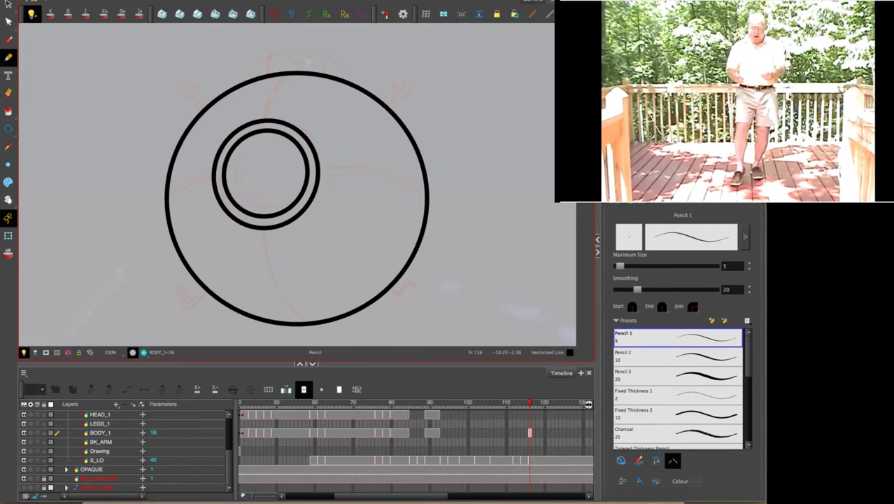
mouse_move(258, 122)
left_mouse_down()
mouse_move(272, 87)
mouse_move(292, 71)
left_mouse_up()
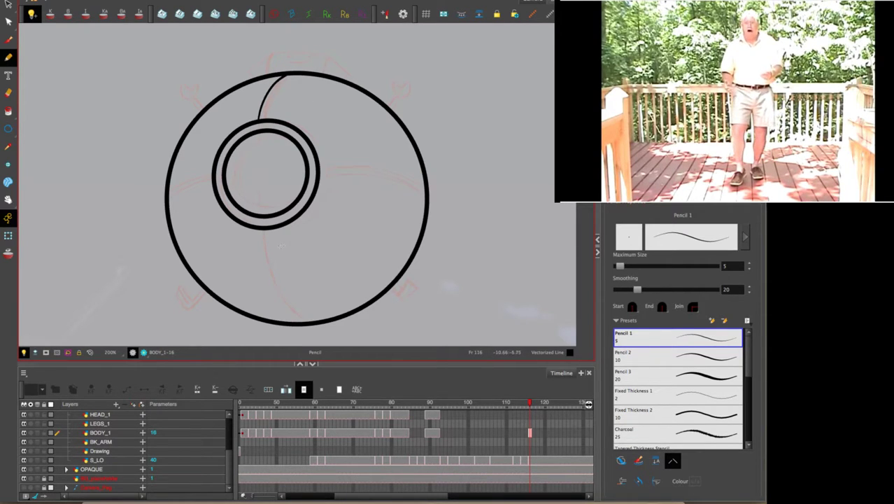
mouse_move(263, 228)
left_mouse_down()
mouse_move(270, 278)
mouse_move(308, 324)
left_mouse_up()
mouse_move(213, 179)
left_mouse_down()
mouse_move(195, 178)
mouse_move(167, 197)
left_mouse_up()
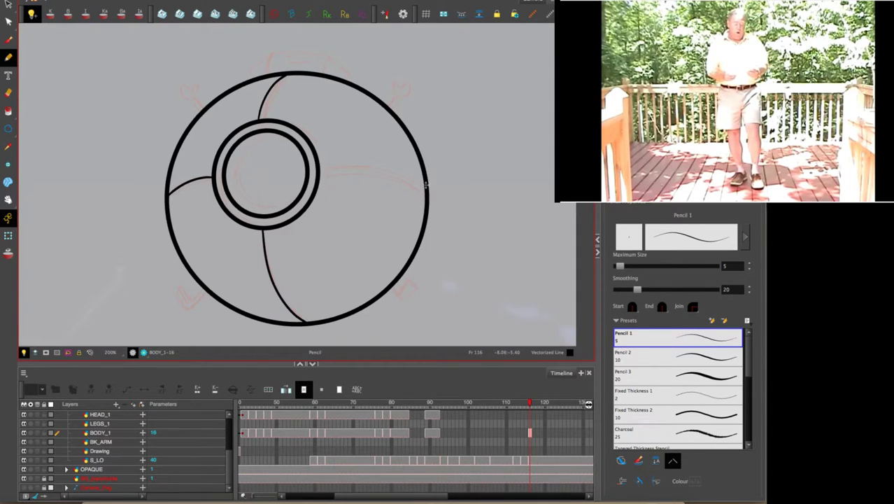
mouse_move(425, 197)
left_mouse_down()
mouse_move(374, 173)
mouse_move(320, 171)
left_mouse_up()
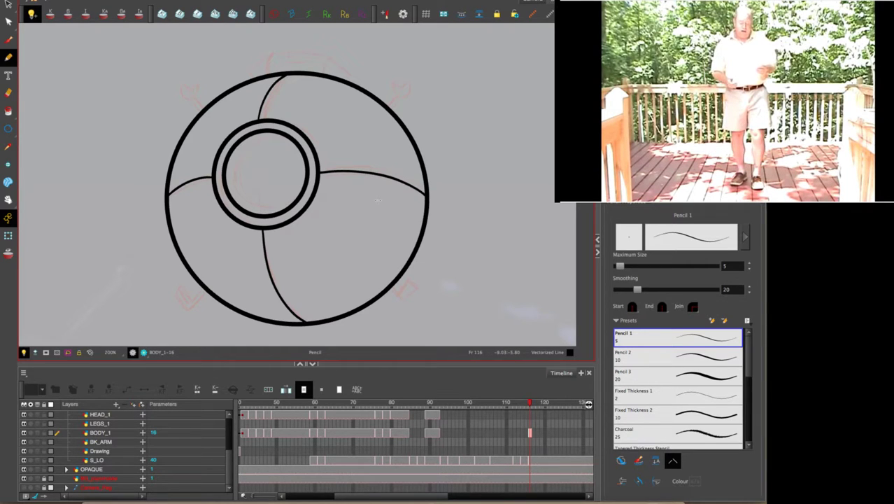
Trace the sketched lower-left foot and its short leg where they join the body outline.
scroll(405, 201, "up", 5)
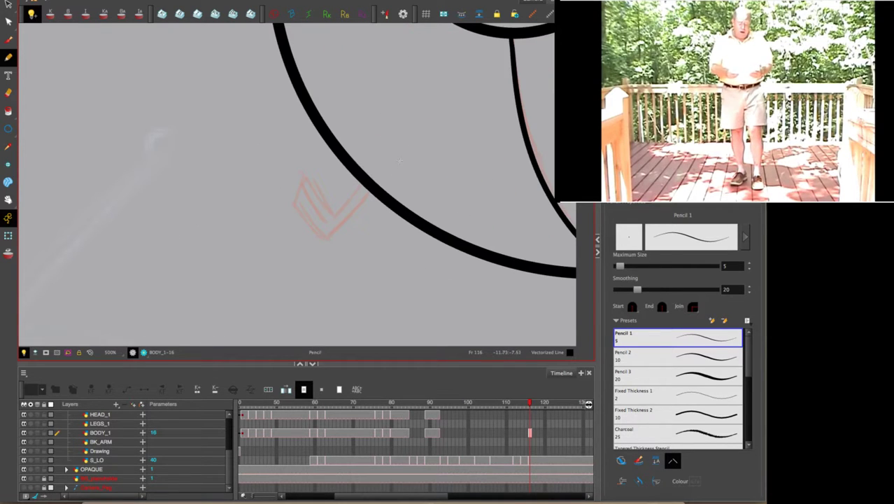
mouse_move(373, 188)
left_mouse_down()
mouse_move(321, 239)
mouse_move(294, 208)
mouse_move(301, 181)
mouse_move(331, 234)
left_mouse_up()
key("ctrl+z")
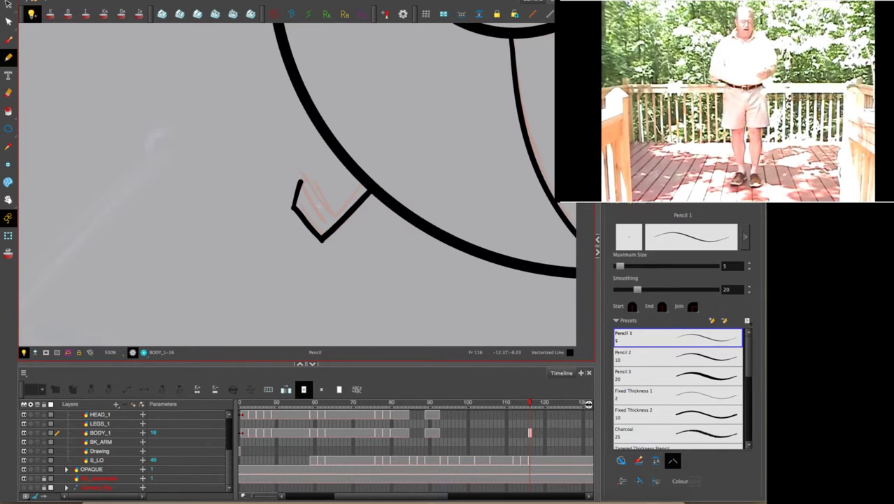
left_click_drag(299, 183, 330, 234)
mouse_move(300, 180)
left_mouse_down()
mouse_move(310, 173)
mouse_move(334, 214)
mouse_move(367, 179)
left_mouse_up()
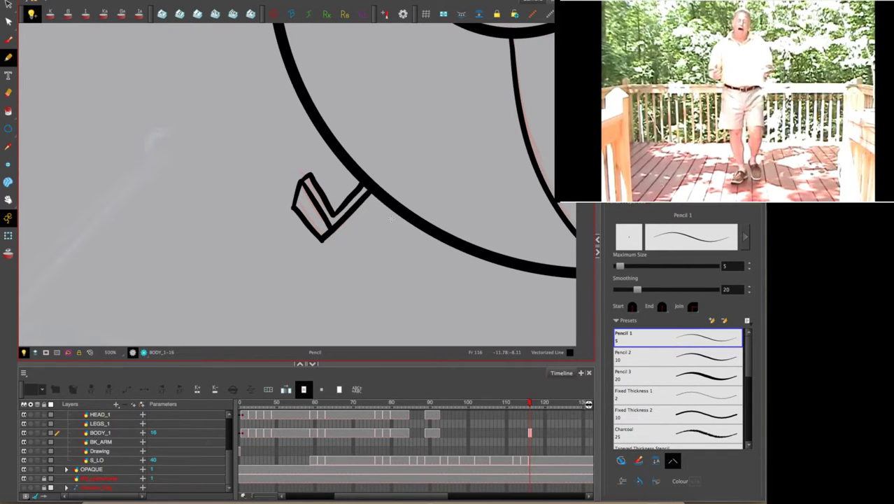
Trace the sketched lower-right foot and leg against the body outline, redrawing the foot's inner edge.
mouse_move(483, 252)
left_mouse_down()
mouse_move(268, 234)
mouse_move(176, 242)
left_mouse_up()
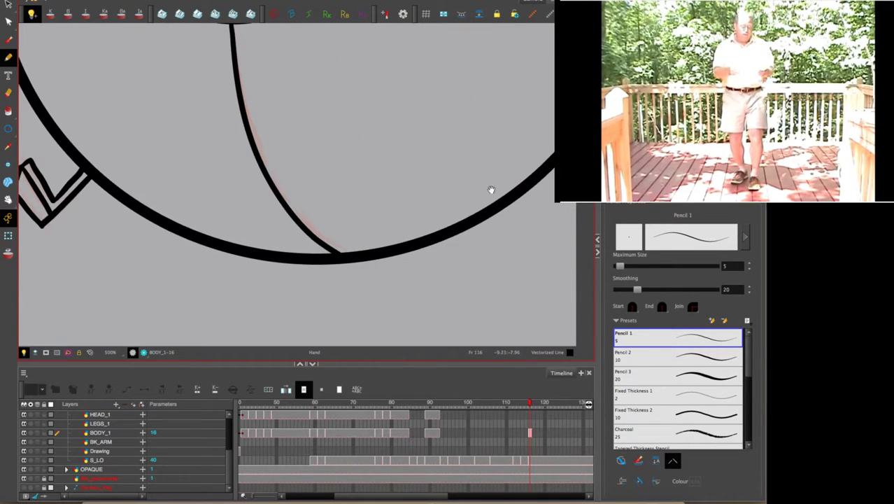
left_click_drag(491, 189, 269, 273)
left_click_drag(431, 242, 401, 212)
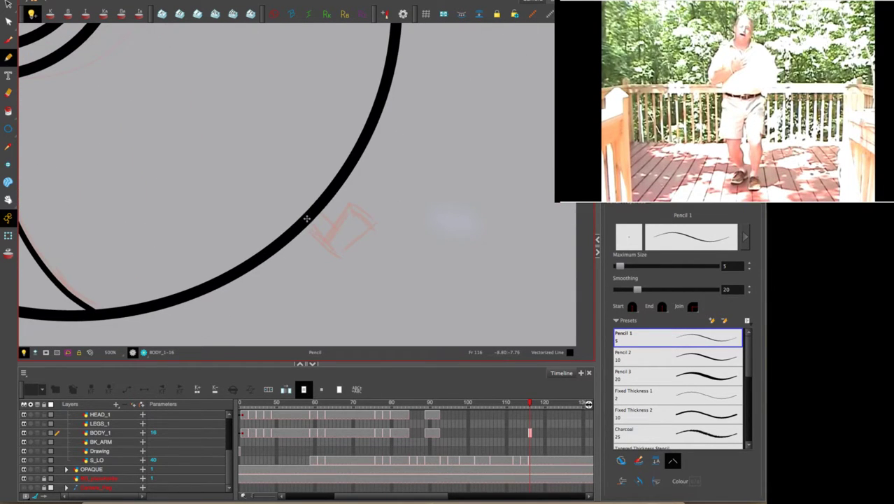
mouse_move(310, 219)
left_mouse_down()
mouse_move(341, 254)
mouse_move(374, 228)
mouse_move(355, 210)
mouse_move(330, 240)
mouse_move(371, 220)
mouse_move(351, 203)
mouse_move(331, 229)
left_mouse_up()
mouse_move(231, 290)
left_mouse_down()
mouse_move(362, 199)
mouse_move(612, 175)
mouse_move(312, 269)
left_mouse_up()
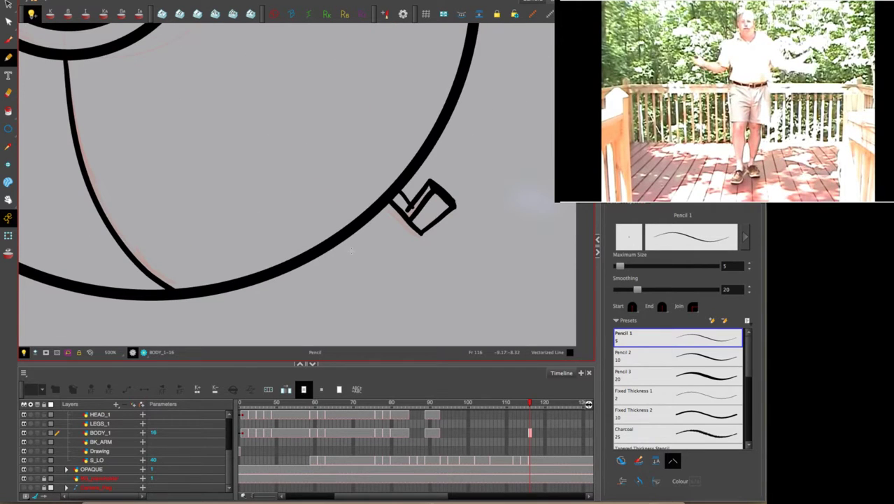
key("super+z")
key("super+z")
key("alt+slash")
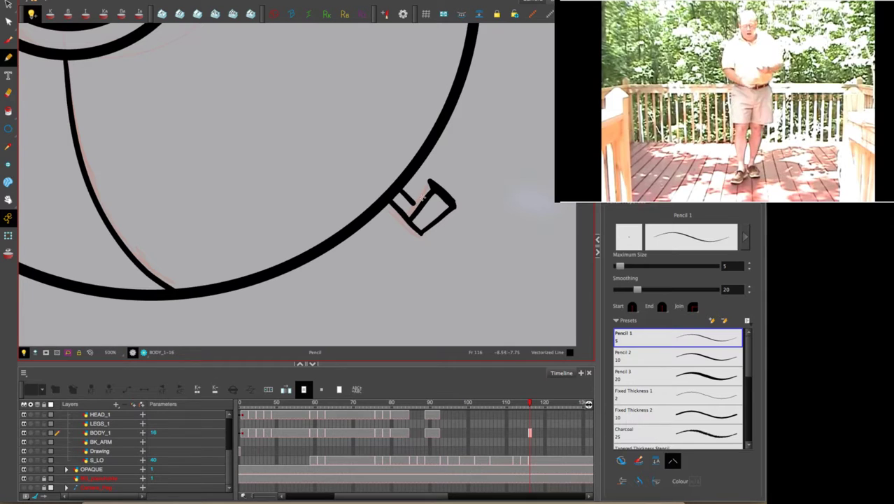
left_click_drag(413, 203, 431, 180)
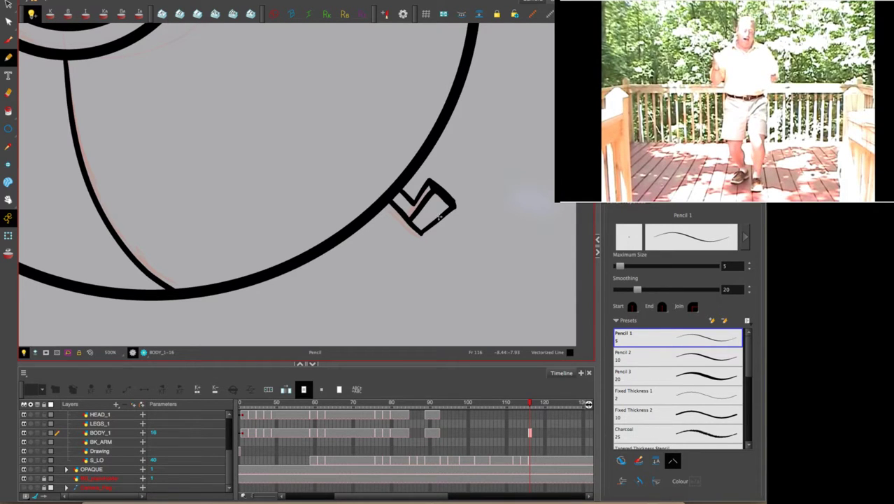
Trace the sketched upper-right arm and hand outward from the body outline.
key("space")
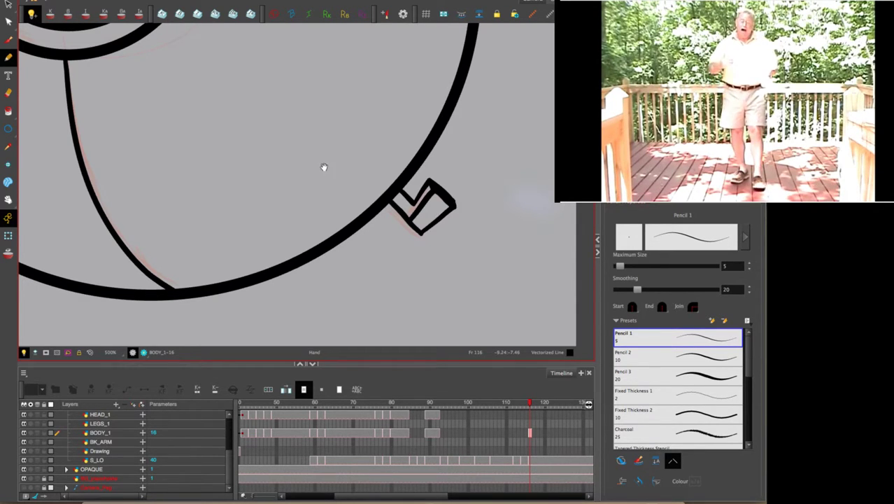
left_click_drag(328, 166, 412, 327)
left_click_drag(419, 125, 363, 291)
mouse_move(415, 77)
left_mouse_down()
mouse_move(366, 199)
mouse_move(378, 179)
mouse_move(383, 186)
mouse_move(359, 217)
left_mouse_up()
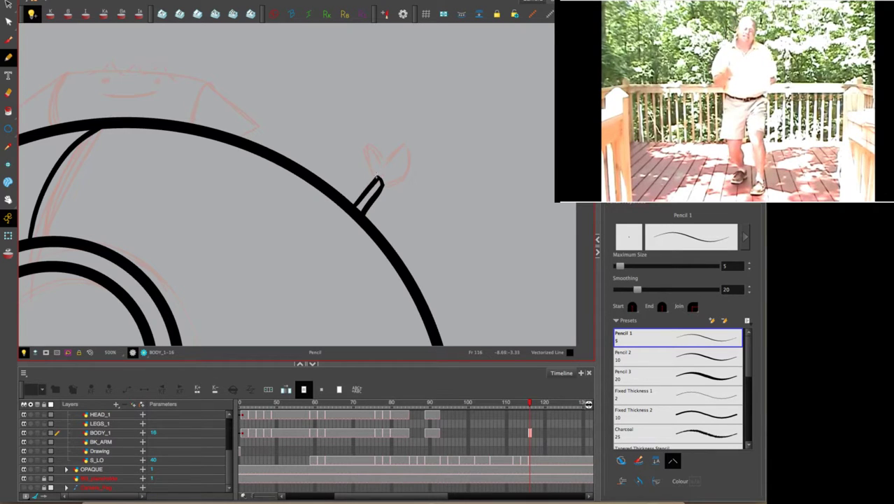
mouse_move(377, 178)
left_mouse_down()
mouse_move(368, 158)
mouse_move(379, 153)
mouse_move(384, 161)
mouse_move(404, 148)
mouse_move(410, 173)
mouse_move(380, 182)
left_mouse_up()
Trace the sketched upper-left arm and its two-pronged hand outward from the body outline.
key("space")
left_click_drag(287, 260, 573, 231)
mouse_move(344, 220)
left_mouse_down()
mouse_move(408, 263)
mouse_move(340, 272)
mouse_move(331, 236)
left_mouse_up()
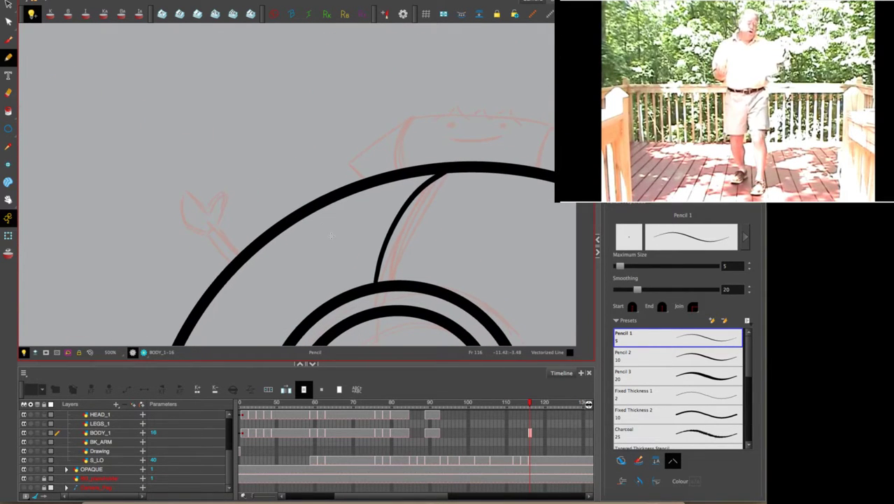
left_click_drag(217, 231, 241, 257)
mouse_move(216, 229)
left_mouse_down()
mouse_move(210, 237)
mouse_move(235, 263)
left_mouse_up()
mouse_move(214, 228)
left_mouse_down()
mouse_move(223, 201)
mouse_move(212, 214)
mouse_move(185, 192)
mouse_move(181, 210)
mouse_move(213, 230)
left_mouse_up()
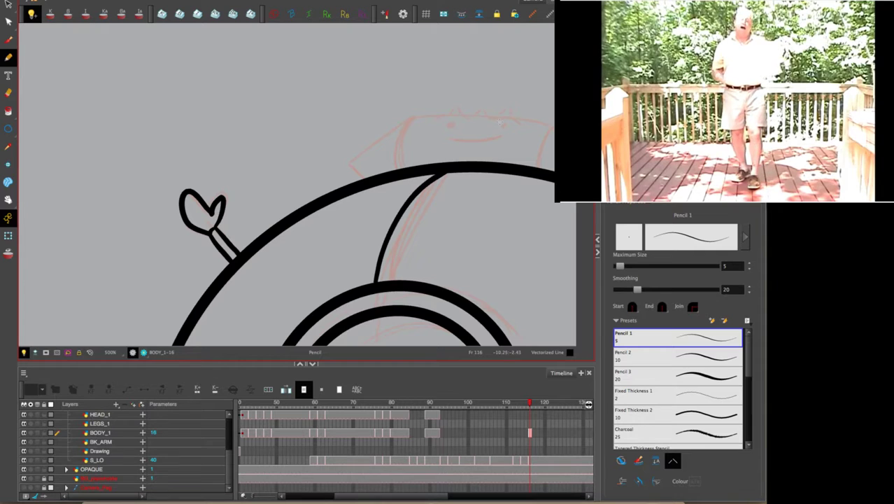
Trace the flattened head with its pointed side sections and the three small hair spikes on top.
left_click_drag(500, 122, 332, 151)
key("2")
key("2")
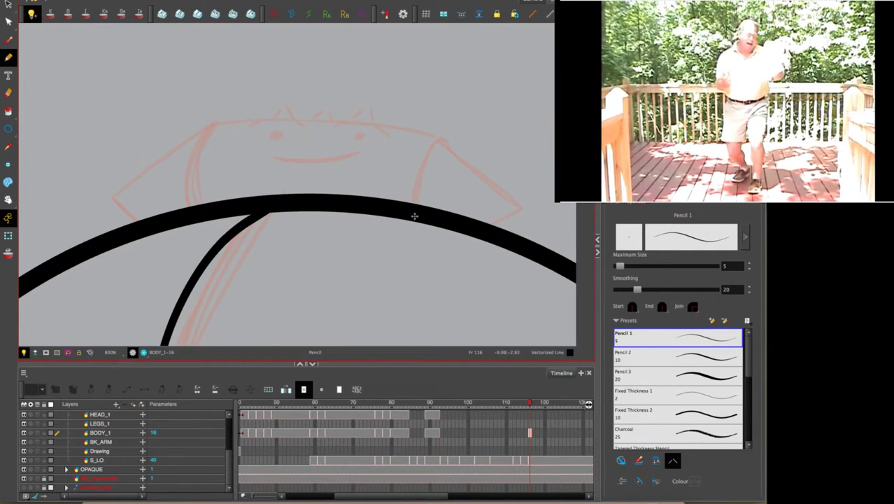
mouse_move(414, 207)
left_mouse_down()
mouse_move(421, 170)
mouse_move(440, 140)
mouse_move(521, 206)
mouse_move(488, 225)
left_mouse_up()
mouse_move(439, 138)
left_mouse_down()
mouse_move(329, 122)
mouse_move(213, 126)
mouse_move(199, 211)
left_mouse_up()
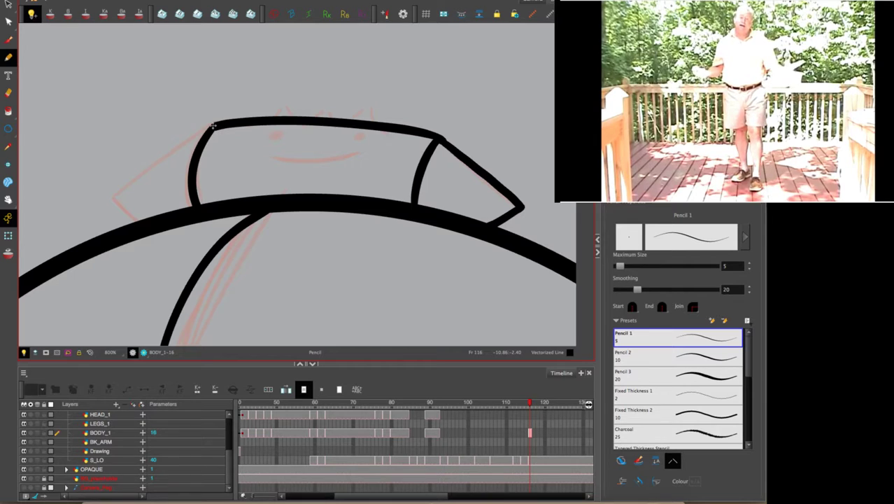
mouse_move(211, 125)
left_mouse_down()
mouse_move(116, 196)
mouse_move(149, 221)
left_mouse_up()
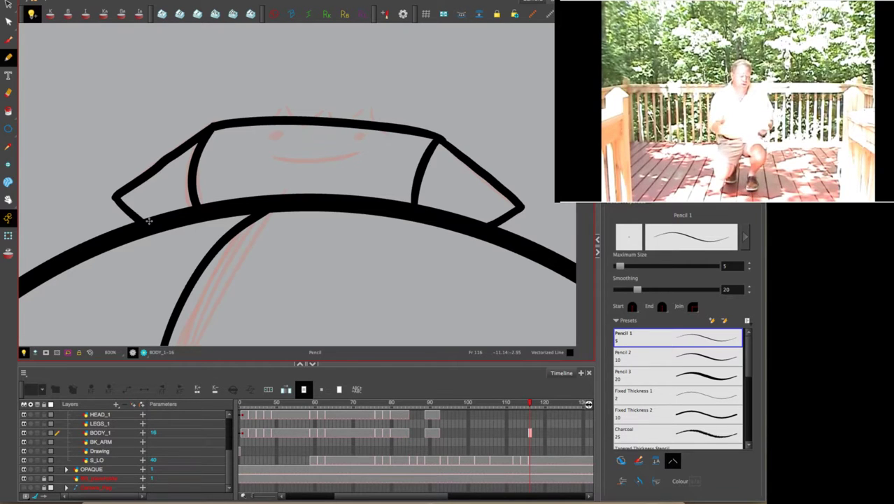
mouse_move(274, 120)
left_mouse_down()
mouse_move(281, 106)
mouse_move(293, 121)
mouse_move(322, 110)
mouse_move(332, 121)
mouse_move(368, 106)
mouse_move(376, 124)
left_mouse_up()
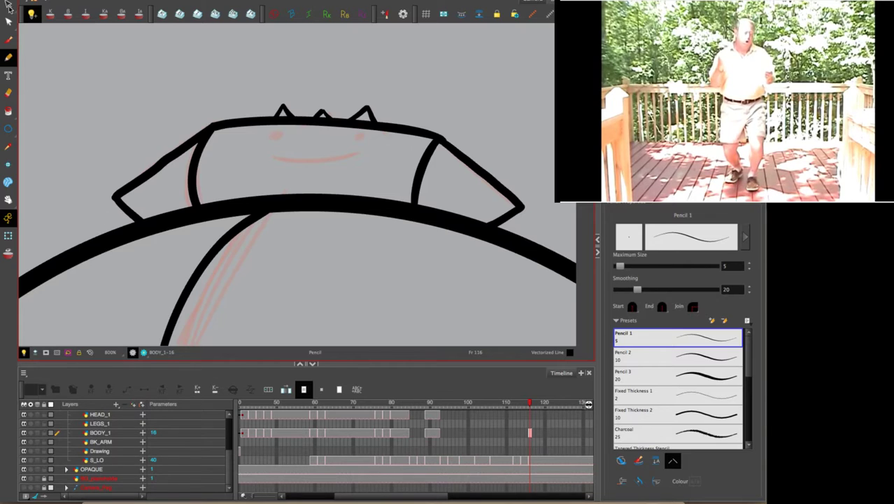
Smooth the slanted outer edges of both side sections of the head with a smaller Smooth Editor brush.
mouse_move(8, 5)
left_mouse_down()
mouse_move(42, 5)
mouse_move(8, 22)
mouse_move(61, 45)
left_mouse_up()
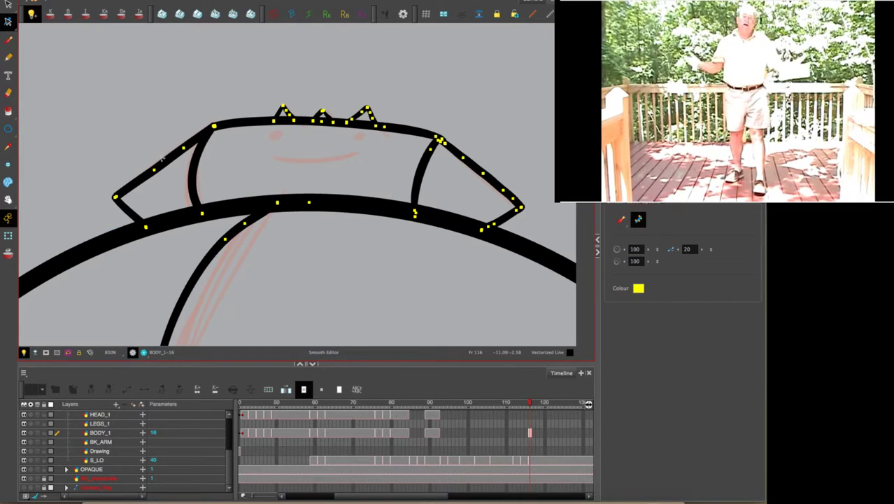
left_click_drag(163, 159, 164, 159)
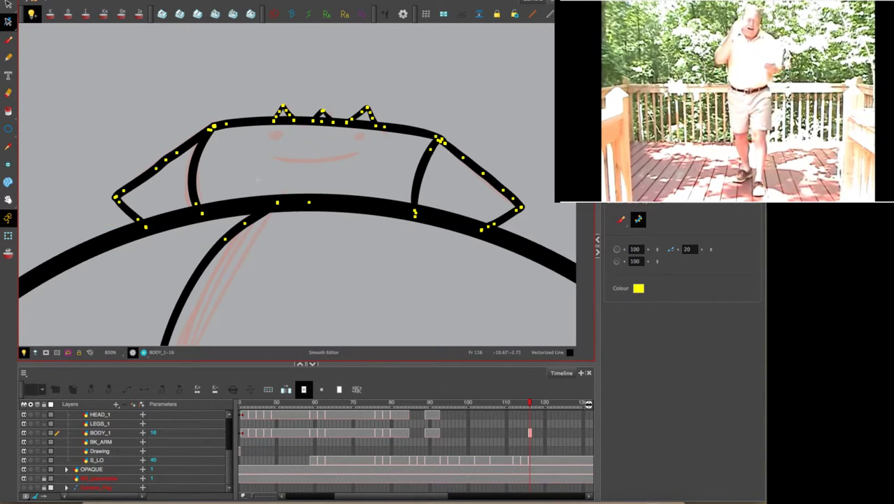
left_click_drag(256, 178, 193, 197)
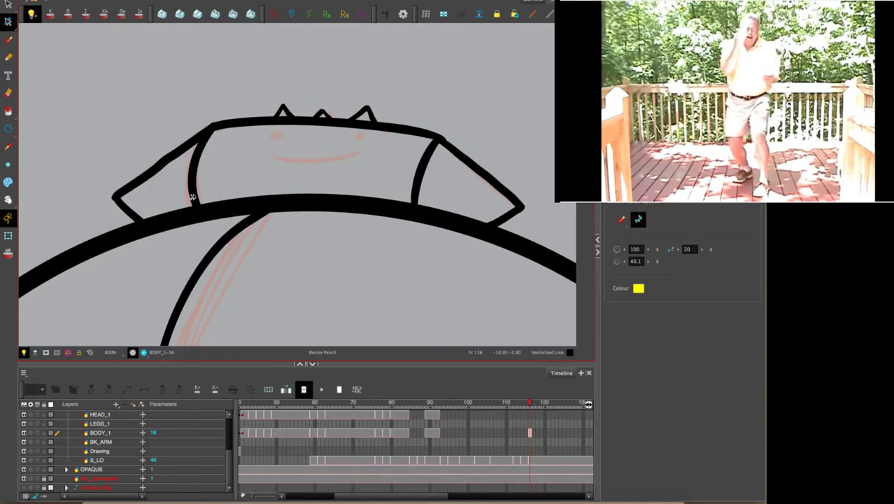
mouse_move(179, 131)
left_mouse_down()
mouse_move(149, 138)
mouse_move(136, 180)
left_mouse_up()
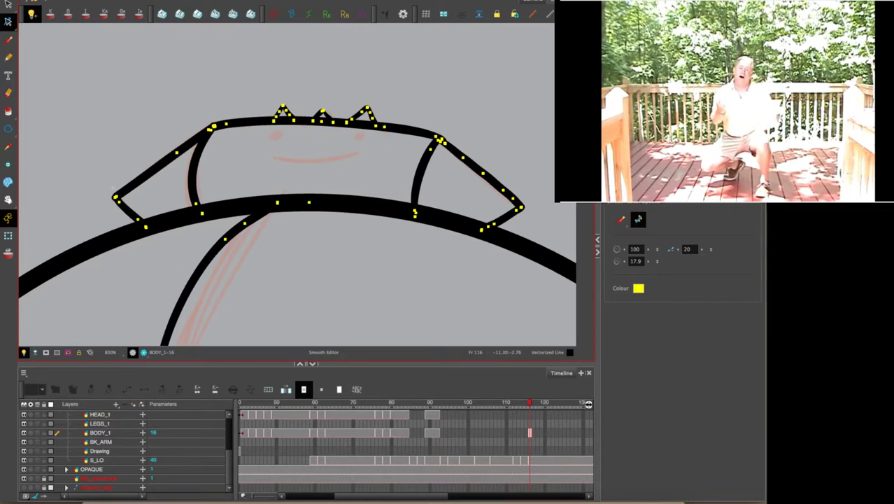
left_click(123, 197)
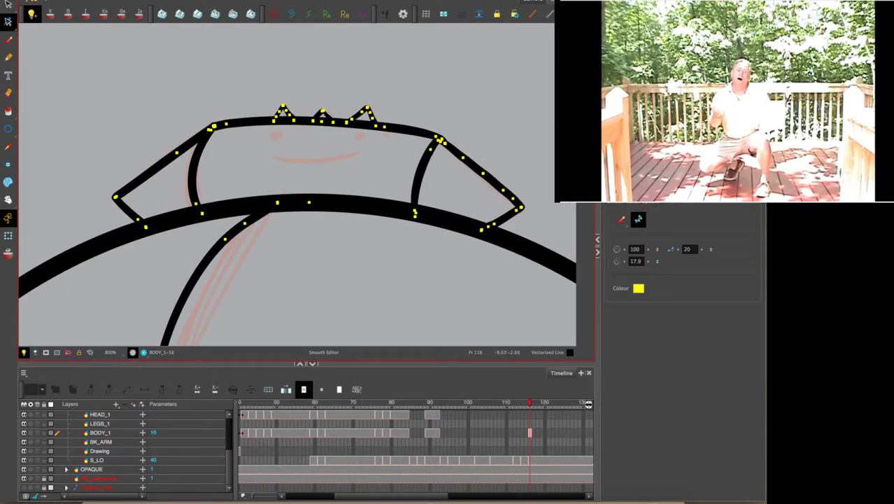
mouse_move(450, 149)
left_mouse_down()
mouse_move(521, 208)
mouse_move(480, 231)
left_mouse_up()
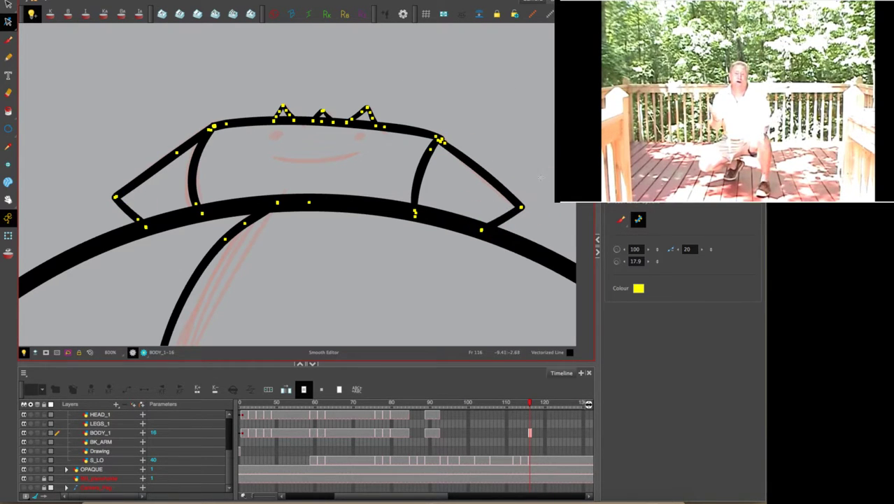
Draw the two eyes, the smile and the short hair strands below the head's top edge with the Pencil tool.
key("space")
left_click_drag(342, 305, 423, 99)
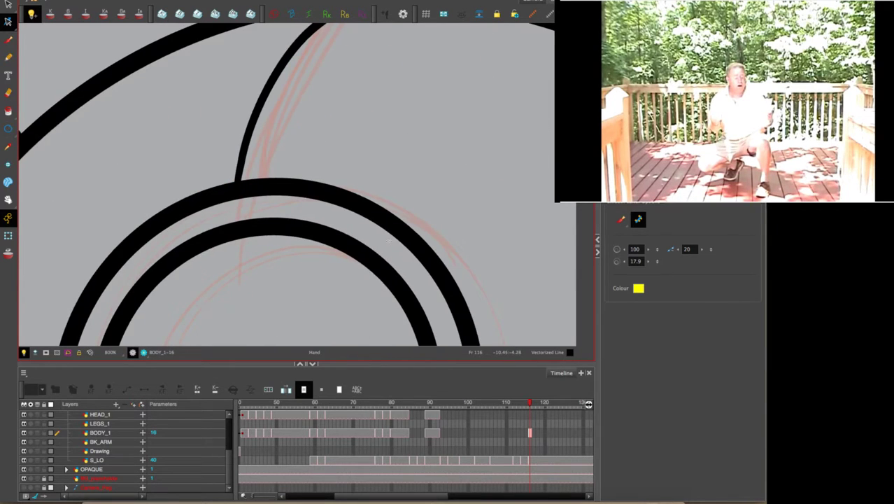
left_click_drag(413, 130, 378, 192)
scroll(378, 193, "down", 3)
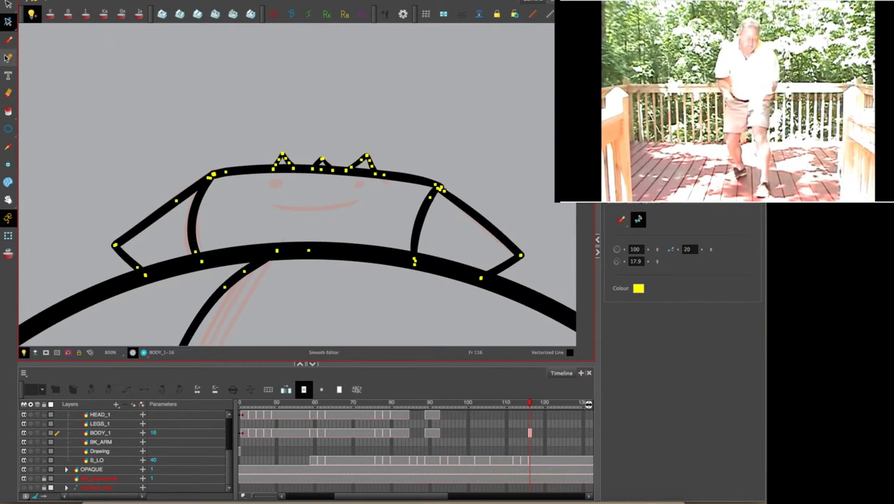
left_click(9, 58)
left_click(357, 184)
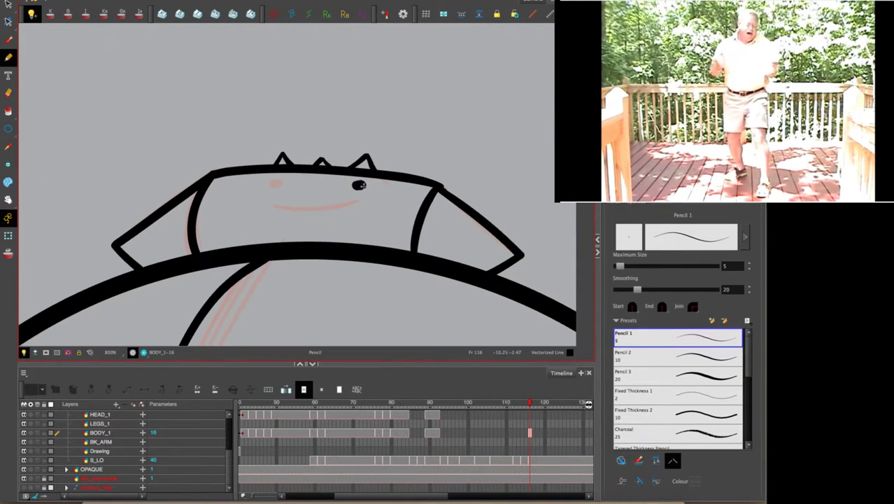
left_click(274, 183)
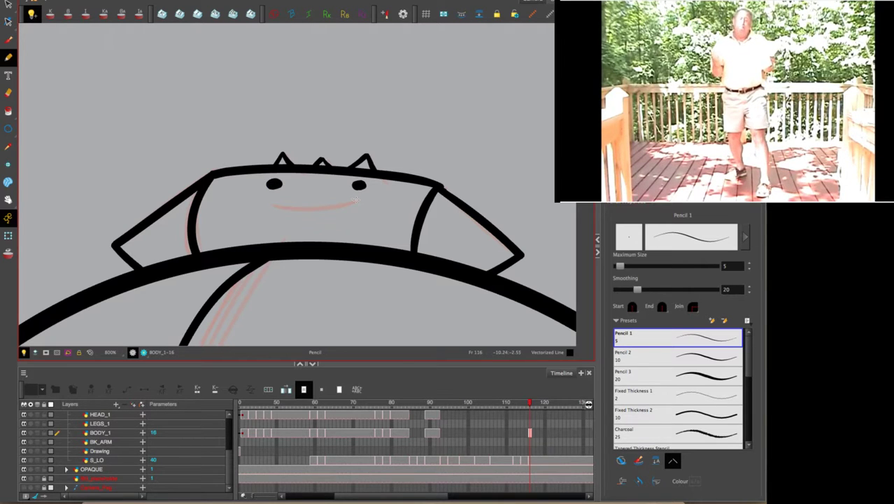
left_click_drag(355, 201, 270, 208)
mouse_move(245, 179)
left_mouse_down()
mouse_move(360, 169)
mouse_move(391, 189)
left_mouse_up()
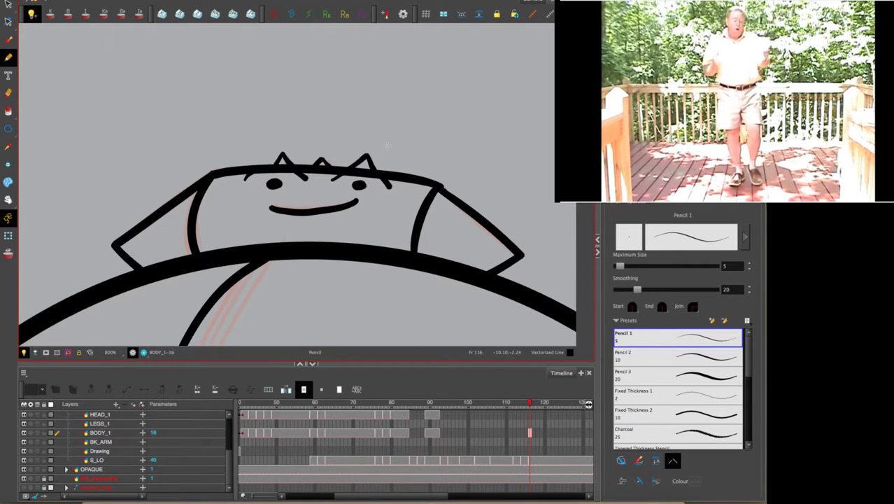
Draw two Pencil lines across each pointed side section of the head, from its outer tip to the inner edge.
left_click_drag(358, 162, 445, 133)
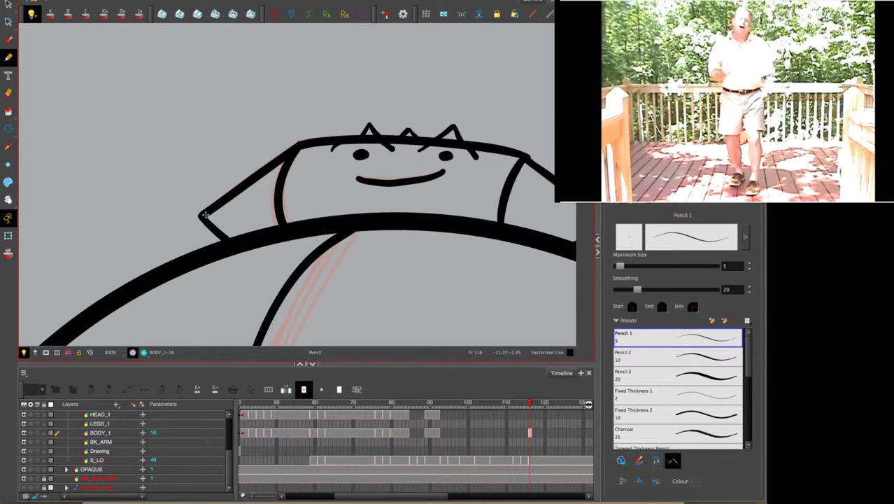
left_click_drag(203, 216, 286, 170)
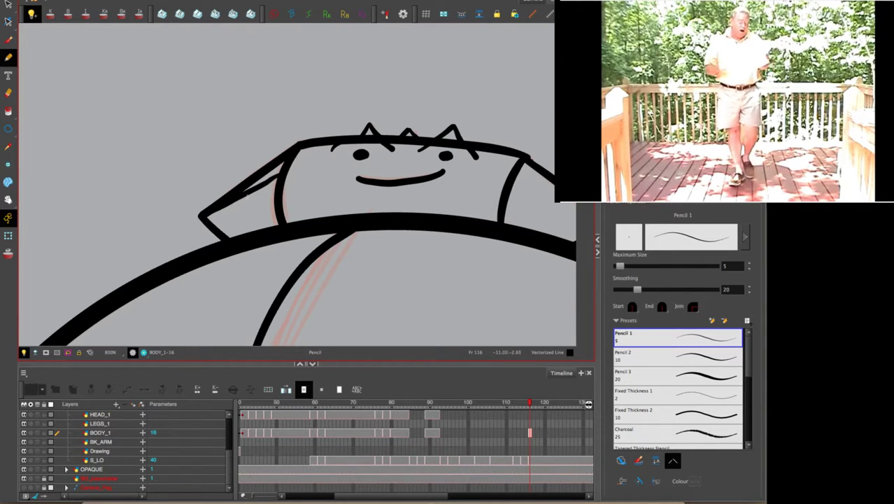
left_click_drag(203, 215, 262, 214)
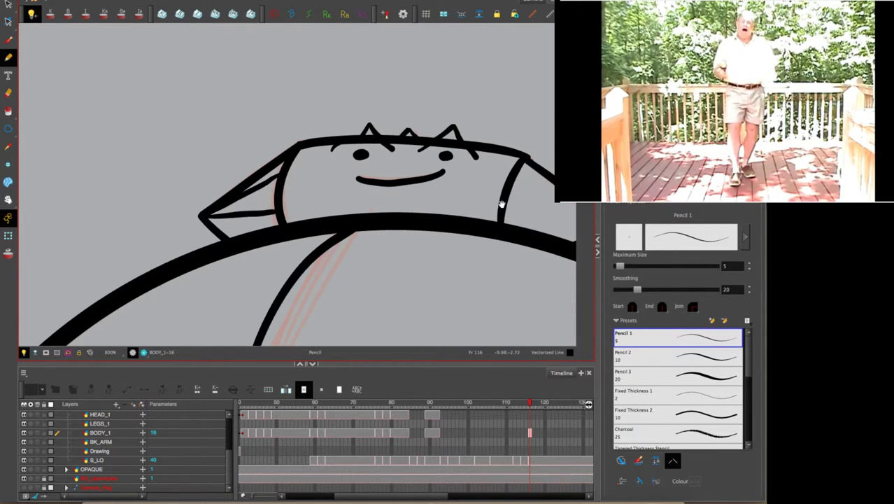
scroll(501, 205, "right", 5)
left_click_drag(371, 175, 454, 210)
key("ctrl+z")
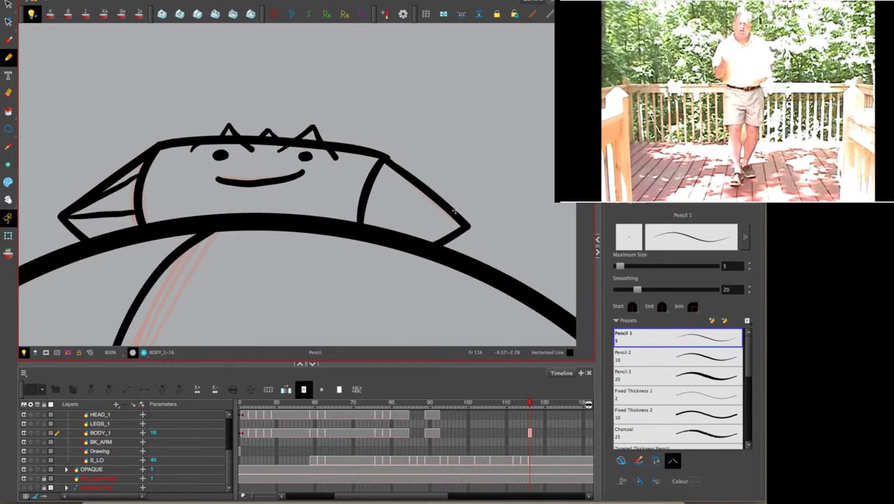
mouse_move(373, 177)
left_mouse_down()
mouse_move(465, 226)
mouse_move(359, 209)
left_mouse_up()
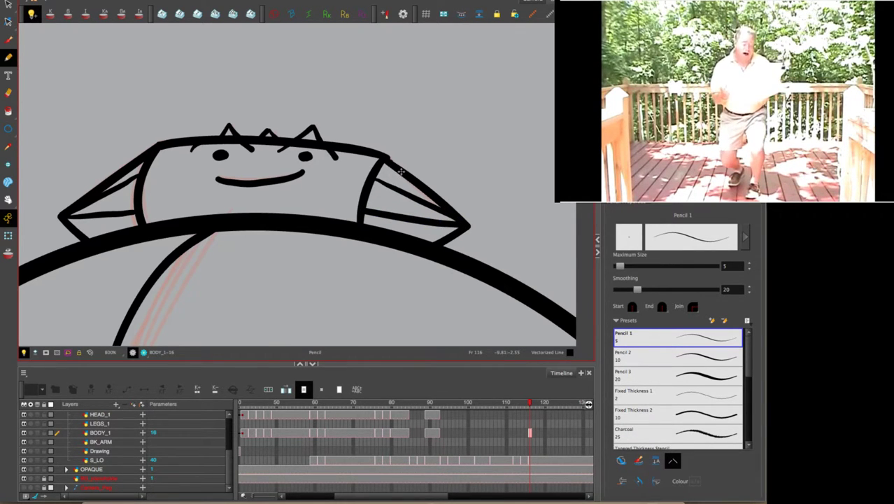
Show the stroke display over the whole character drawing to prepare it for painting.
key("1")
key("1")
key("1")
key("1")
key("1")
key("1")
left_click_drag(423, 268, 402, 210)
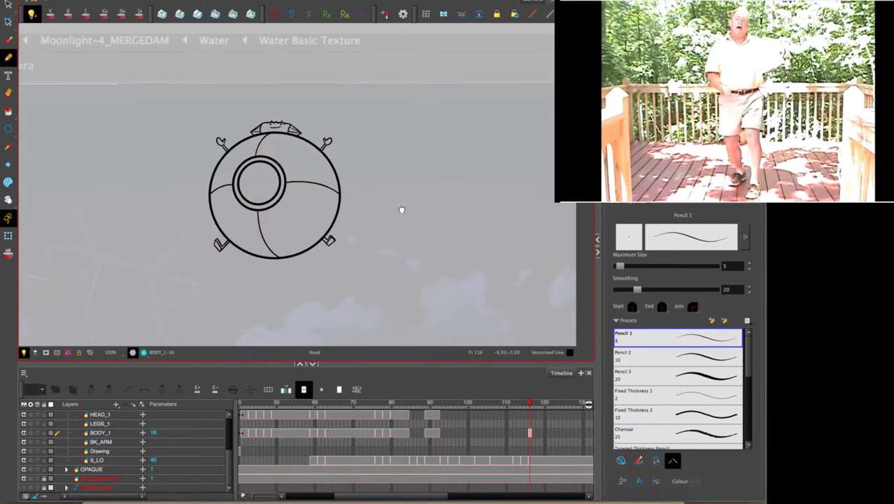
scroll(423, 248, "up", 2)
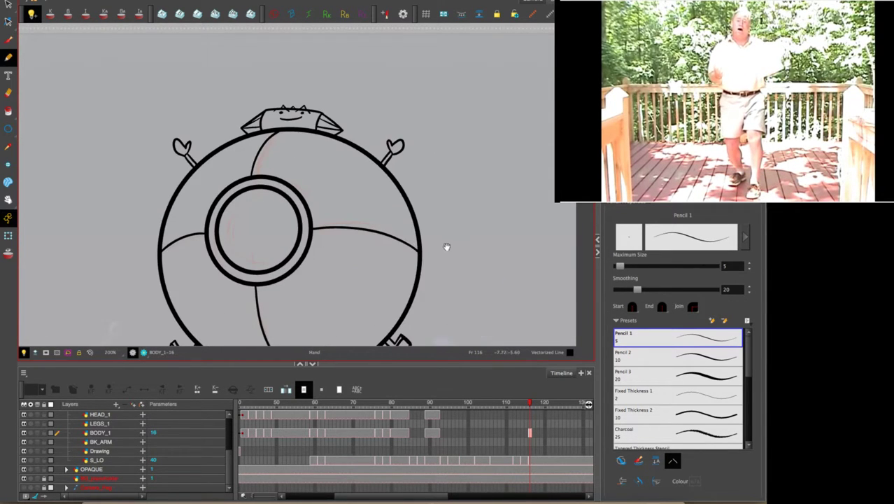
mouse_move(447, 246)
left_mouse_down()
mouse_move(431, 200)
mouse_move(426, 206)
left_mouse_up()
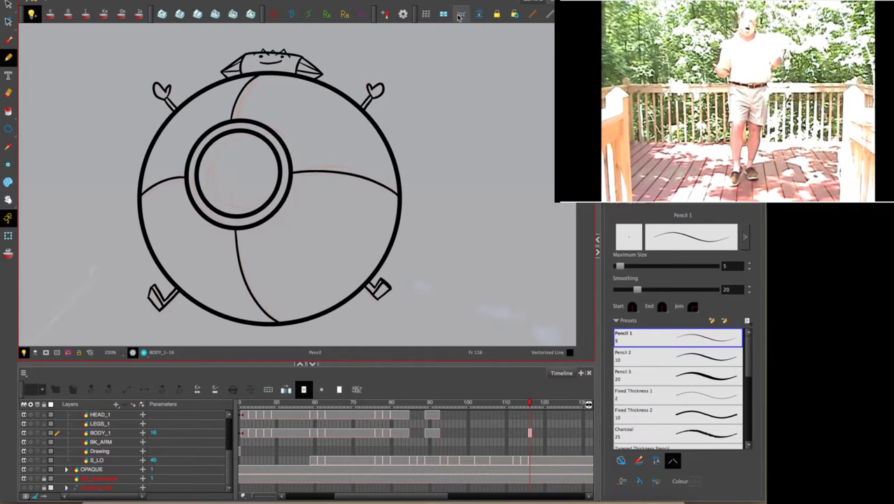
key("k")
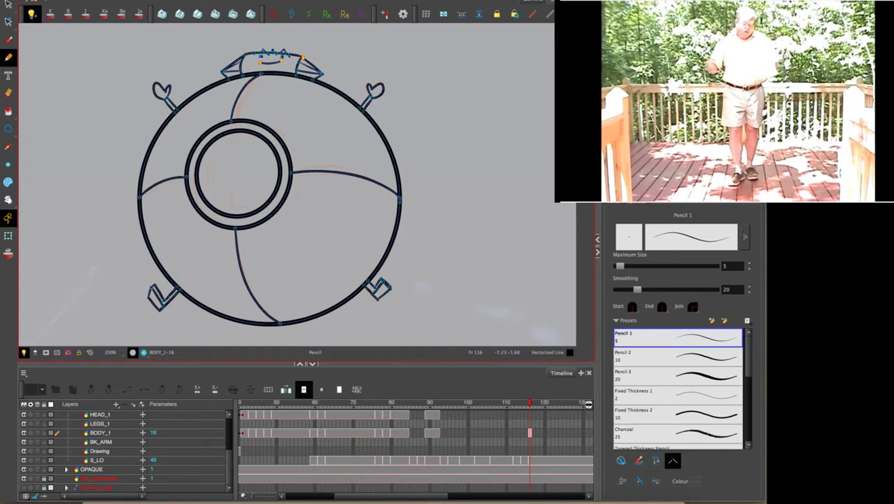
Paint the body panels and the ring around the centre circle with SPIKE PRIMARY COLOR from the Spike_1 palette.
left_click(8, 110)
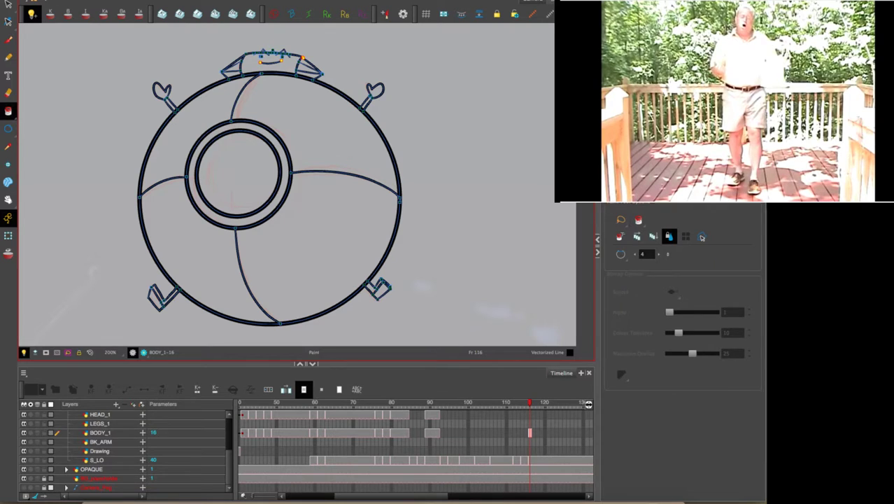
left_click(668, 199)
left_click(648, 247)
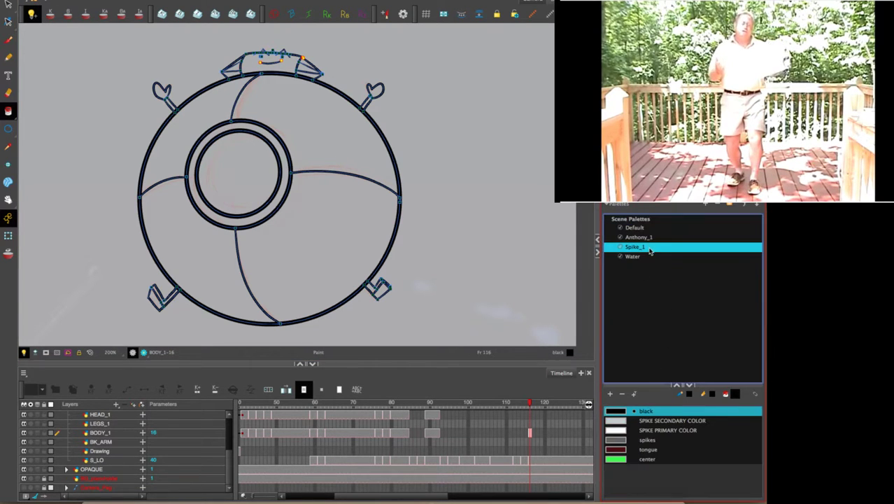
left_click(628, 431)
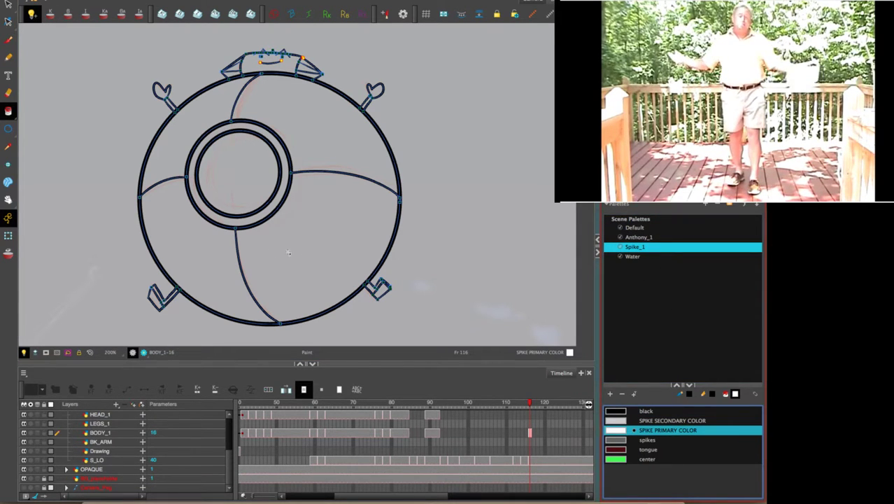
left_click(201, 225)
left_click(180, 138)
left_click(315, 122)
left_click(287, 157)
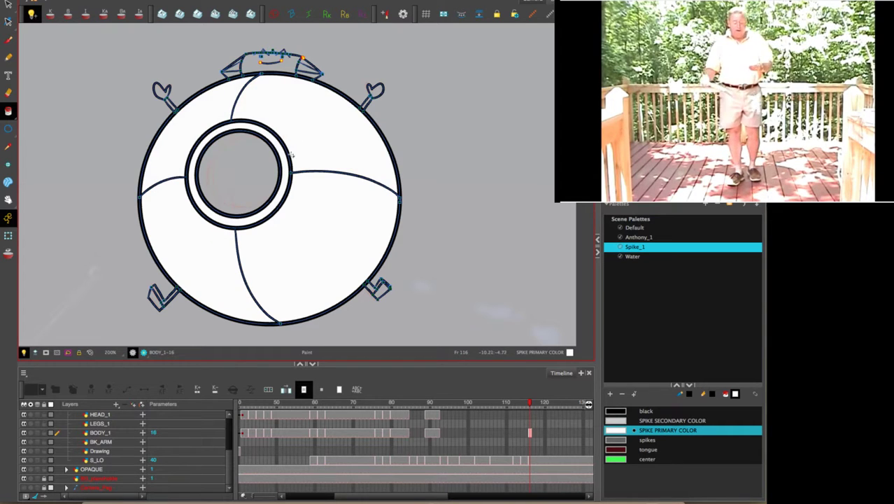
Paint the ring with SPIKE SECONDARY COLOR and the inner circle with the green center colour.
left_click(620, 421)
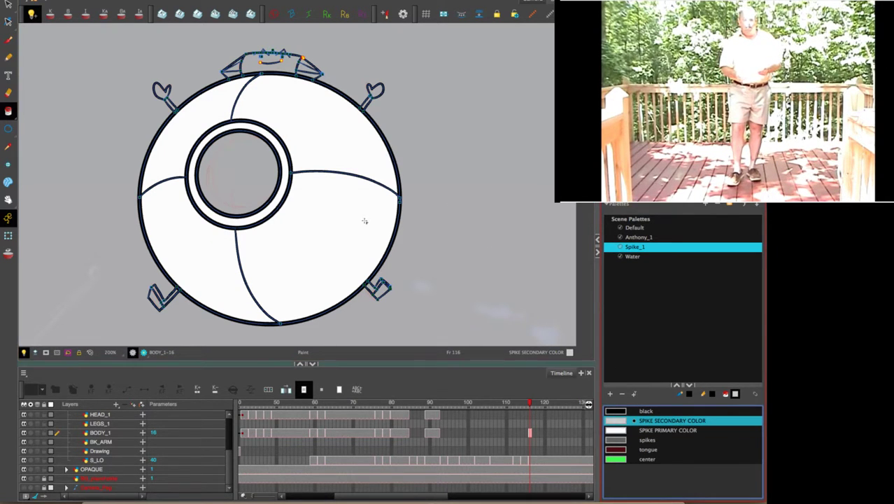
left_click(284, 192)
left_click(618, 459)
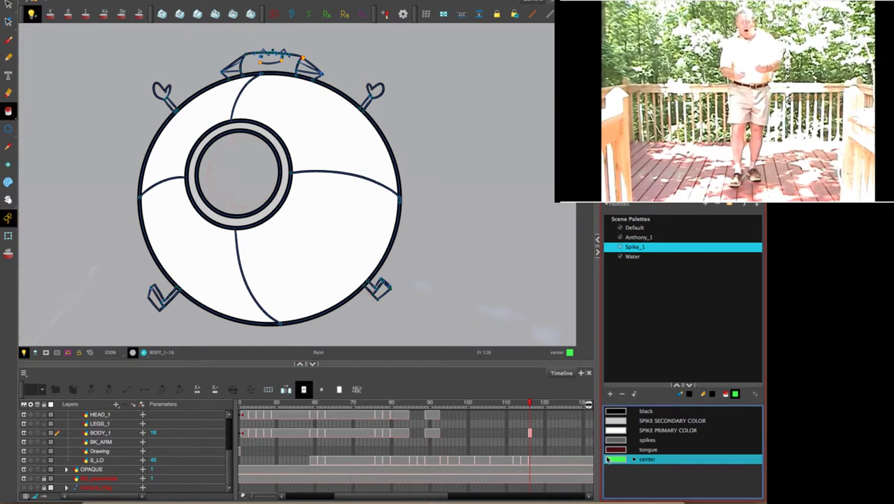
left_click(238, 196)
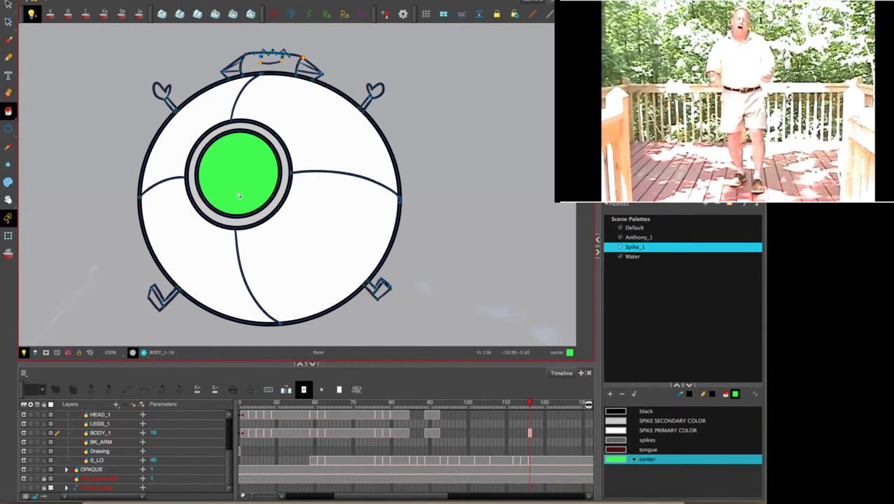
Fill both legs and feet below the body with SPIKE PRIMARY COLOR.
left_click(636, 429)
left_click(157, 298)
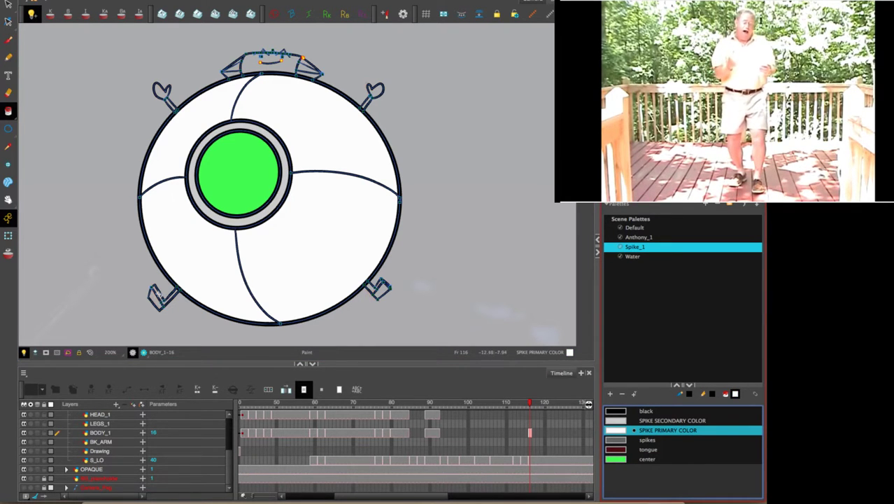
left_click(156, 294)
left_click(159, 296)
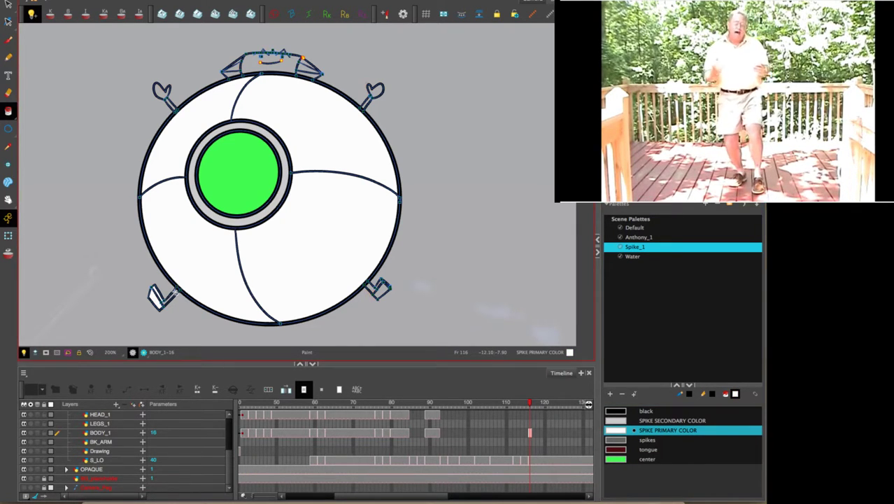
left_click(171, 295)
left_click(382, 294)
left_click(381, 290)
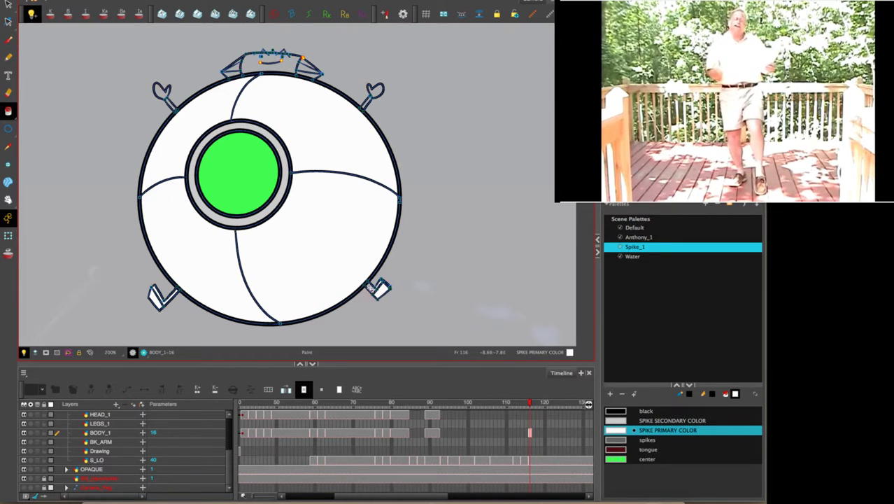
left_click(371, 289)
Fill both arms, their hands and the central face section of the head with SPIKE PRIMARY COLOR.
left_click(368, 102)
left_click(377, 94)
left_click(375, 89)
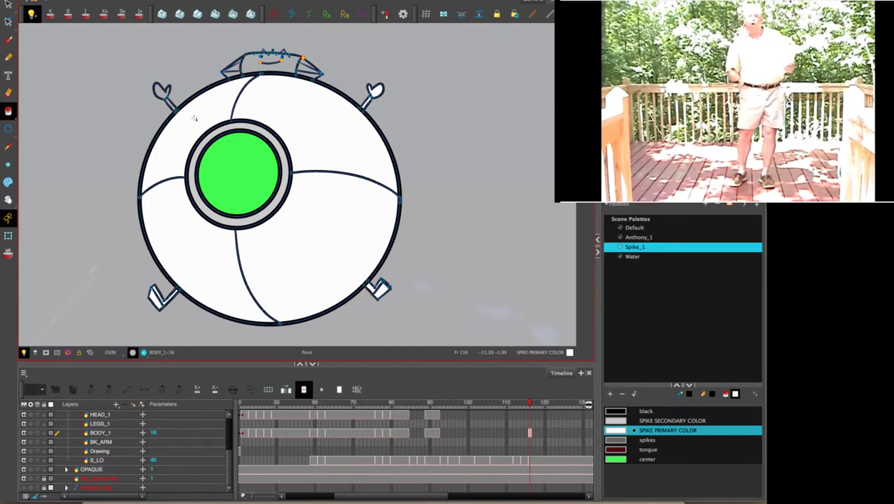
left_click(162, 91)
left_click(173, 105)
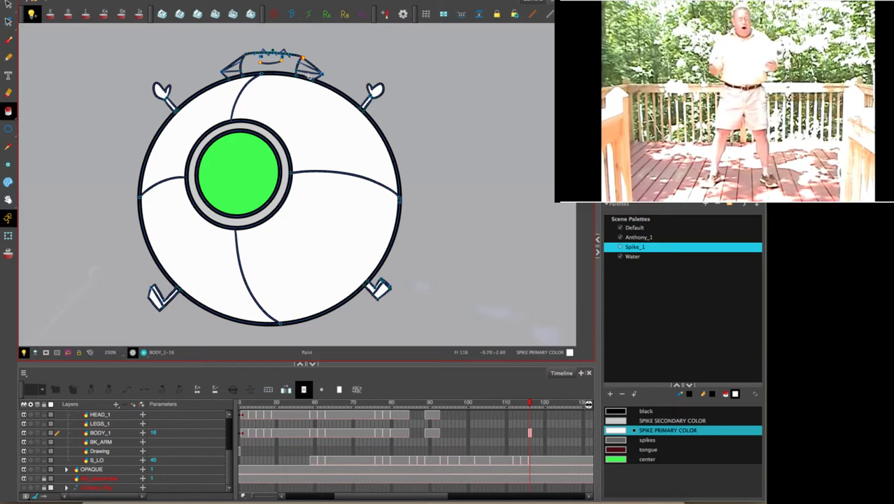
left_click(290, 63)
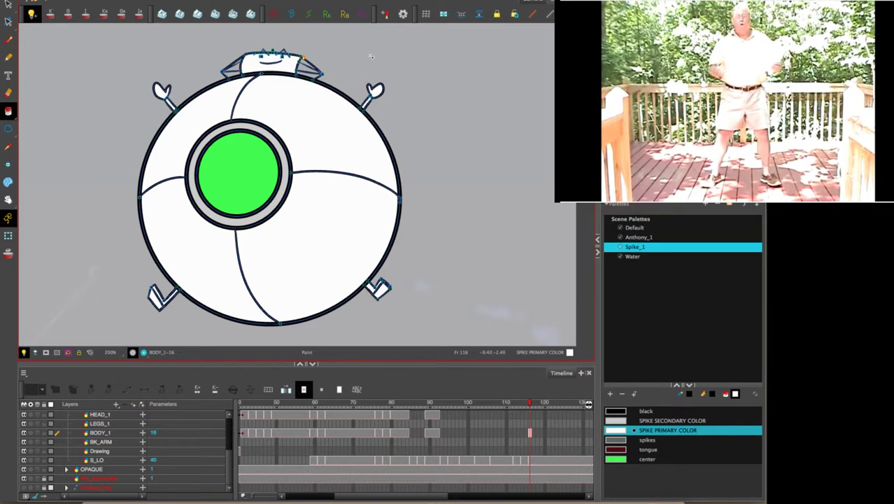
Paint the pointed side sections of the head with the spikes colour.
left_click(629, 441)
left_click(306, 64)
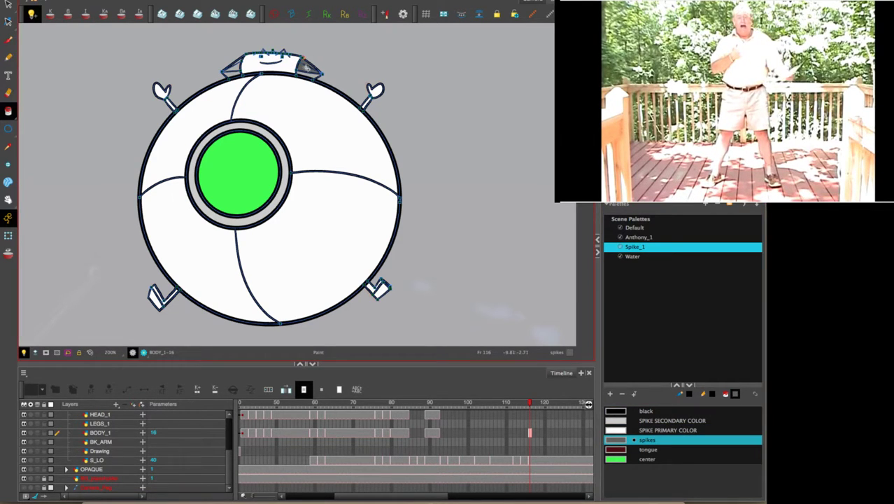
left_click(308, 73)
left_click(232, 68)
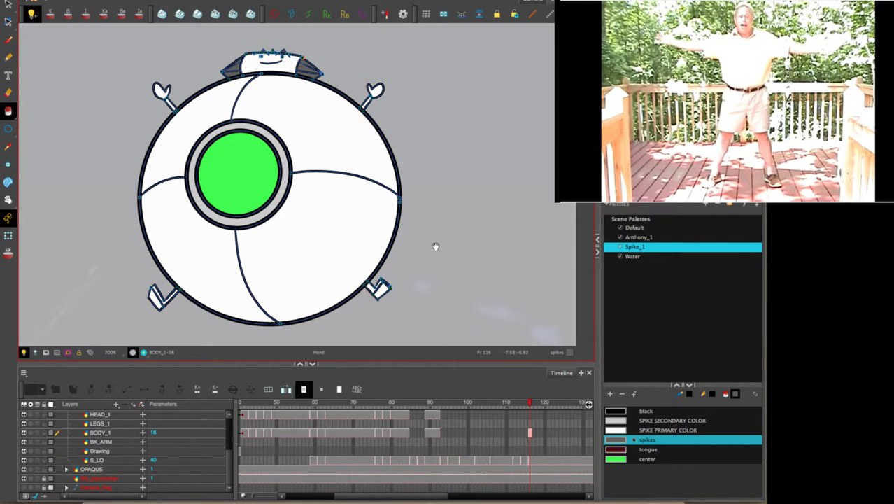
mouse_move(435, 268)
left_mouse_down()
mouse_move(441, 212)
mouse_move(426, 259)
left_mouse_up()
key("1")
key("2")
key("2")
key("2")
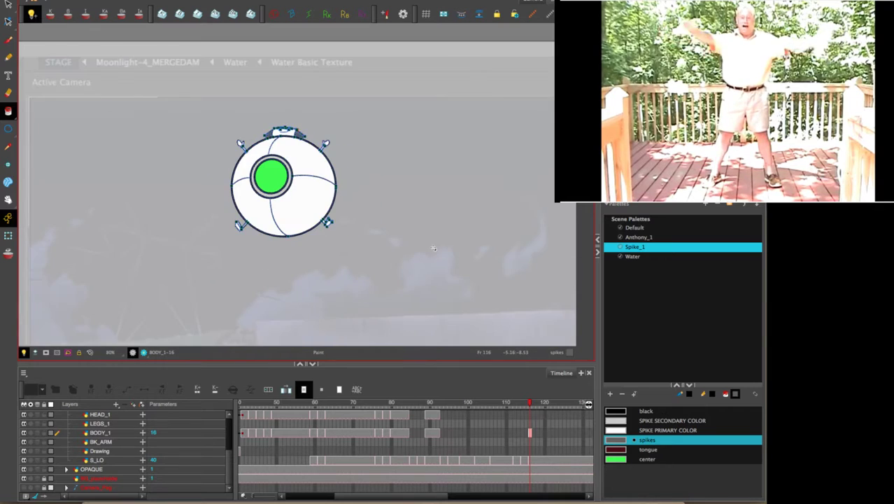
left_click_drag(444, 235, 385, 209)
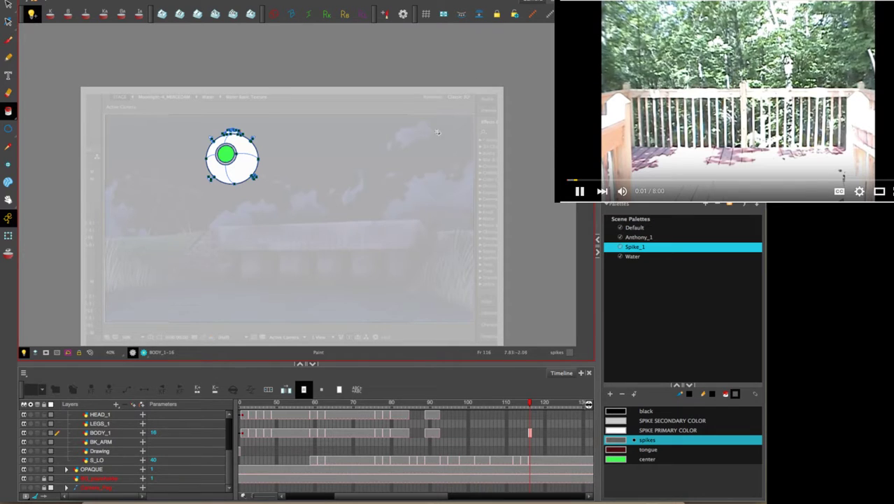
Switch to the YouTube page, play another Entertainer Act video from the suggestions and close its advertisement banner.
scroll(788, 83, "right", 3)
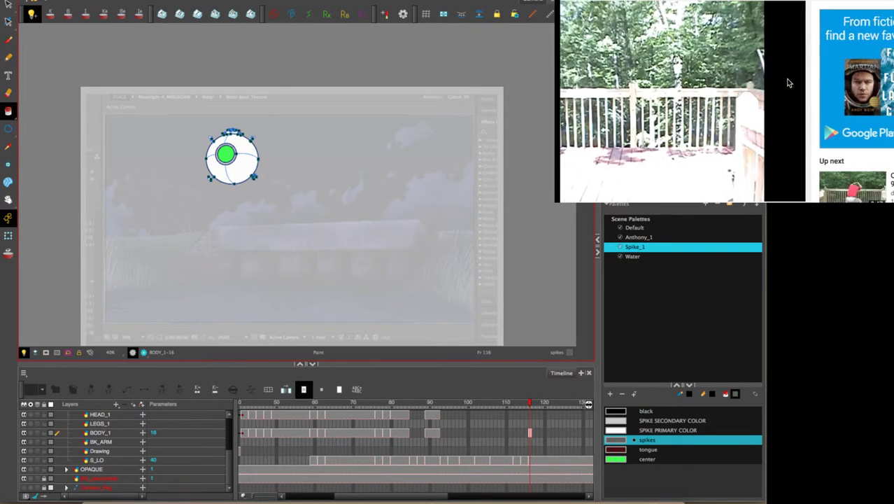
scroll(768, 86, "down", 5)
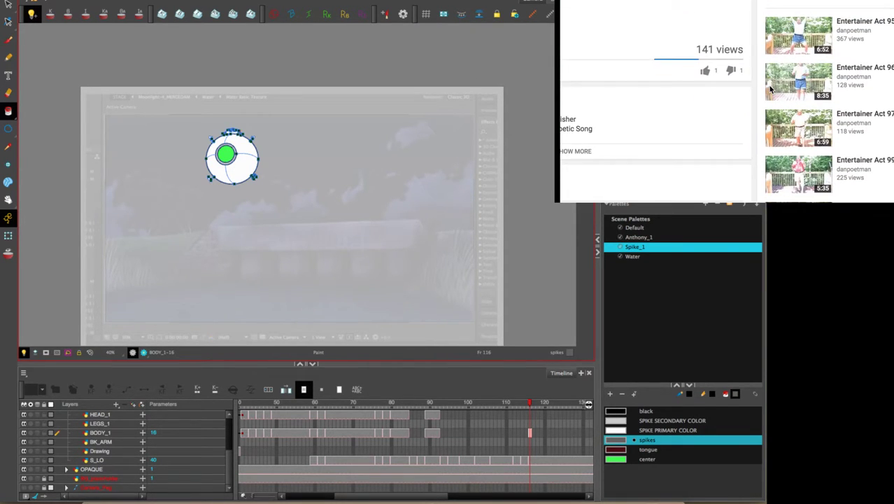
right_click(892, 119)
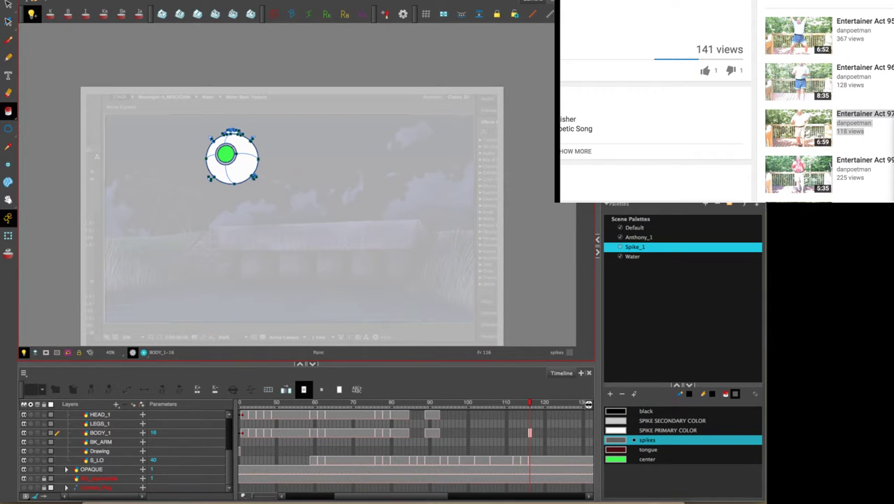
scroll(689, 91, "up", 5)
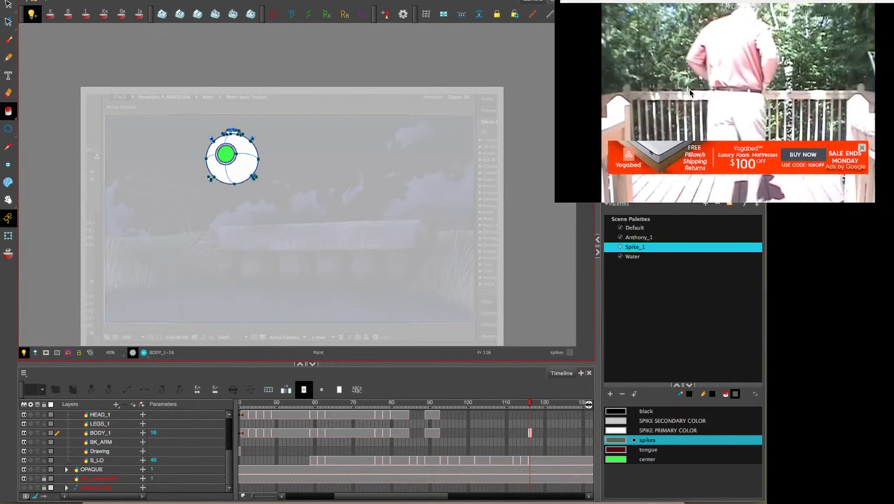
left_click(862, 147)
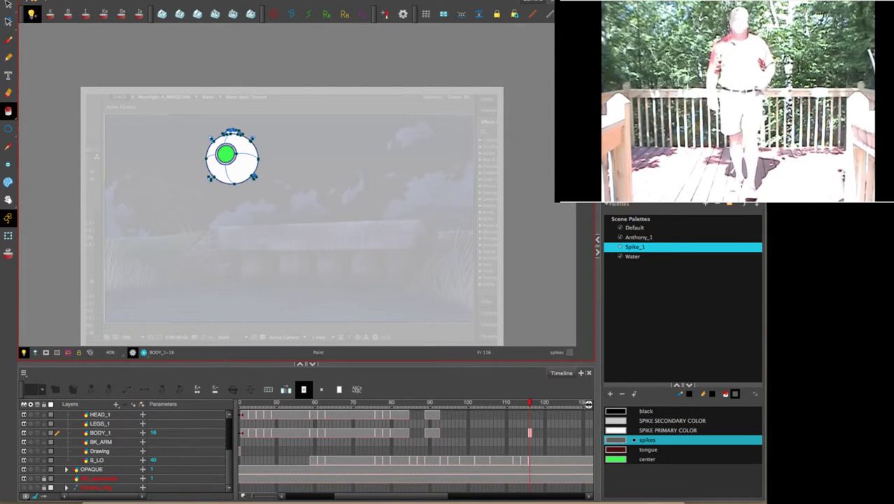
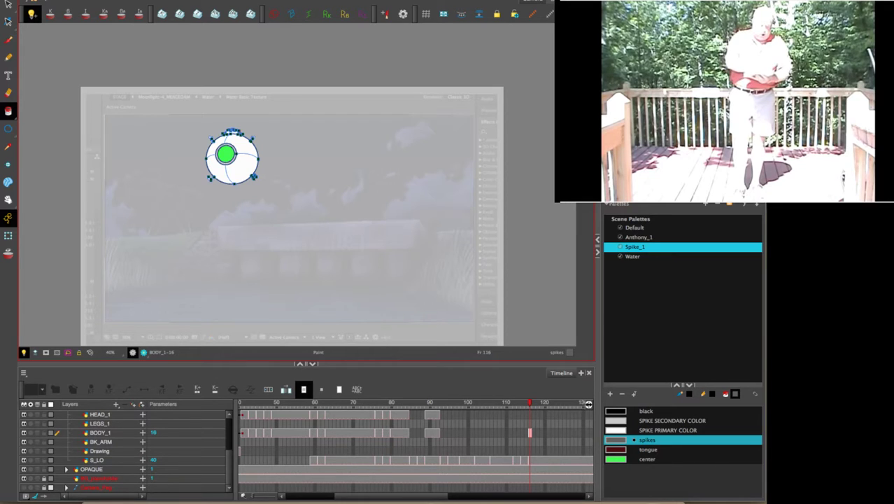
Hide the stroke display in the drawing program and move to frame 117, keeping the camera view active.
key("k")
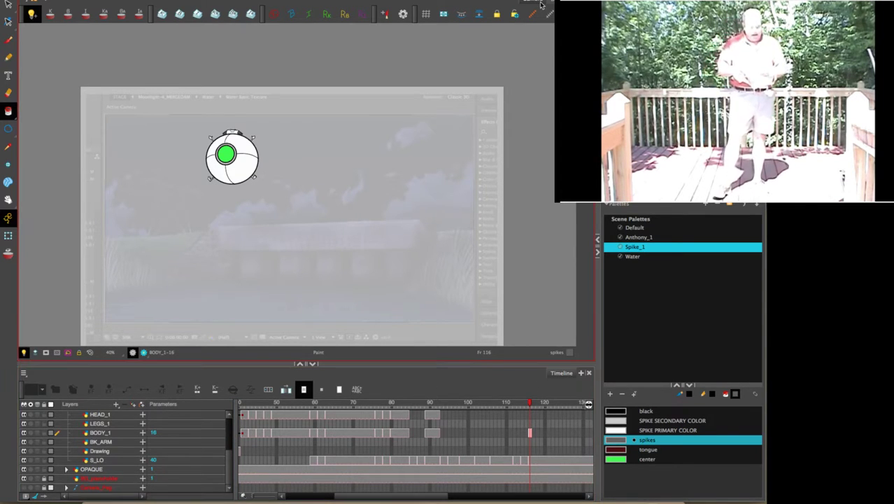
mouse_move(532, 403)
left_mouse_down()
mouse_move(546, 403)
mouse_move(507, 405)
mouse_move(534, 404)
left_mouse_up()
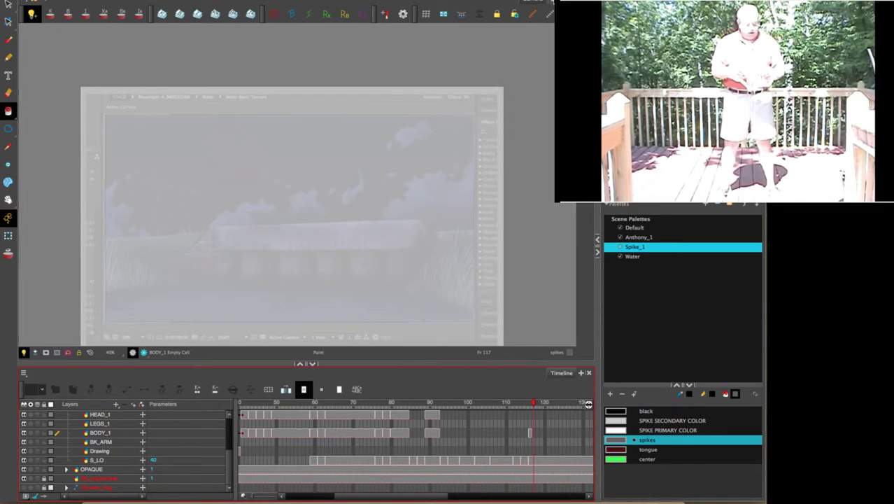
left_click(552, 2)
left_click(539, 3)
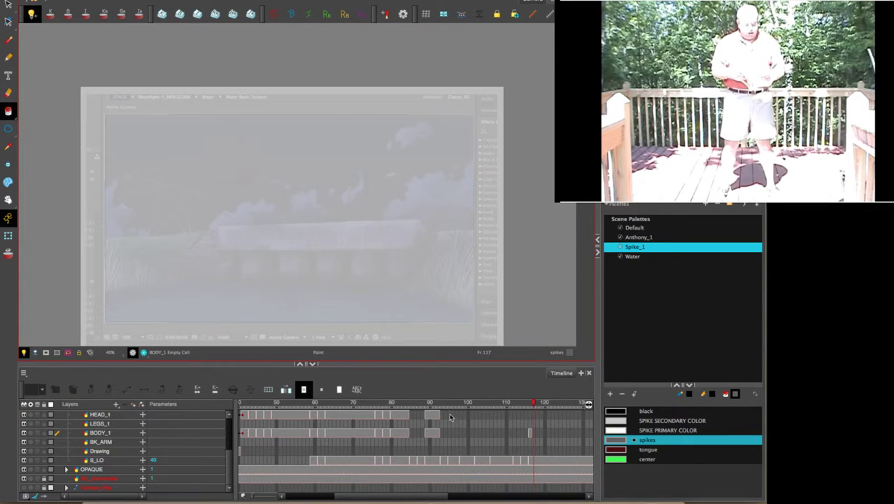
Extend the exposure of the BODY_1 drawing at frame 116 through frame 240, filling the empty cells after it.
scroll(229, 438, "up", 3)
scroll(229, 437, "down", 1)
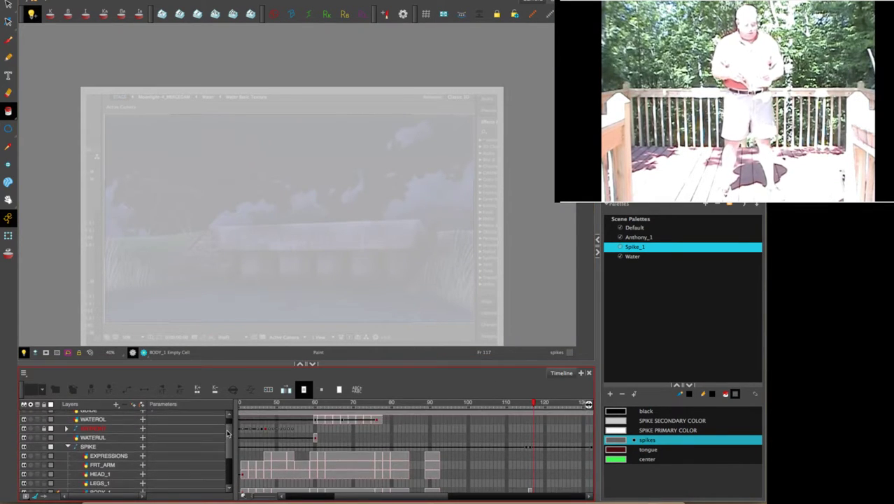
mouse_move(369, 405)
left_mouse_down()
mouse_move(421, 405)
mouse_move(331, 407)
mouse_move(558, 406)
mouse_move(503, 413)
mouse_move(525, 413)
left_mouse_up()
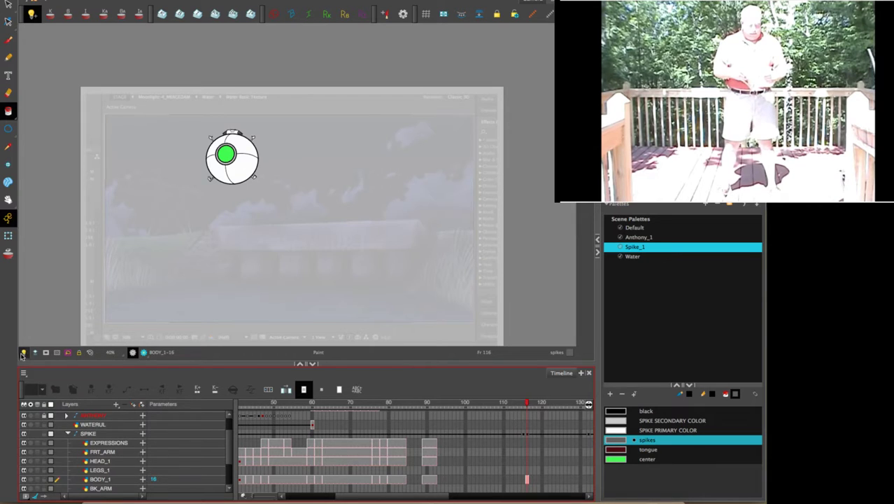
mouse_move(529, 404)
left_mouse_down()
mouse_move(581, 400)
mouse_move(503, 417)
mouse_move(591, 406)
left_mouse_up()
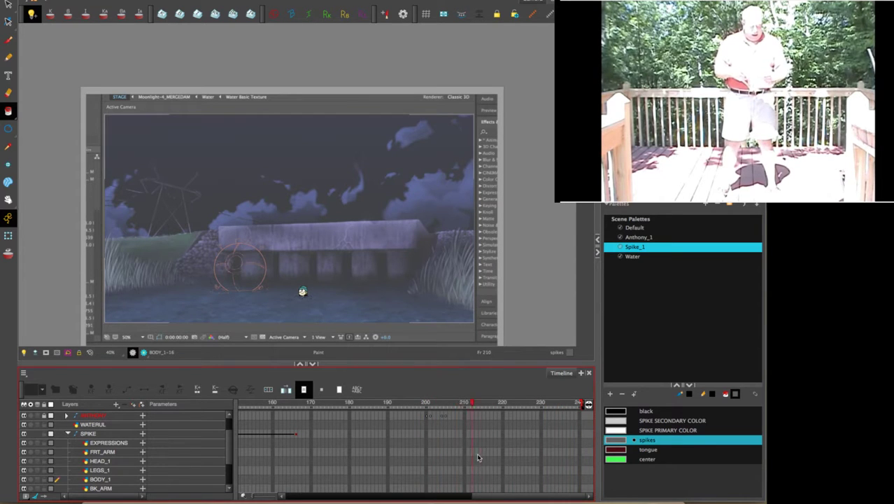
mouse_move(542, 497)
left_mouse_down()
mouse_move(464, 498)
mouse_move(571, 497)
mouse_move(559, 496)
left_mouse_up()
left_click(463, 482)
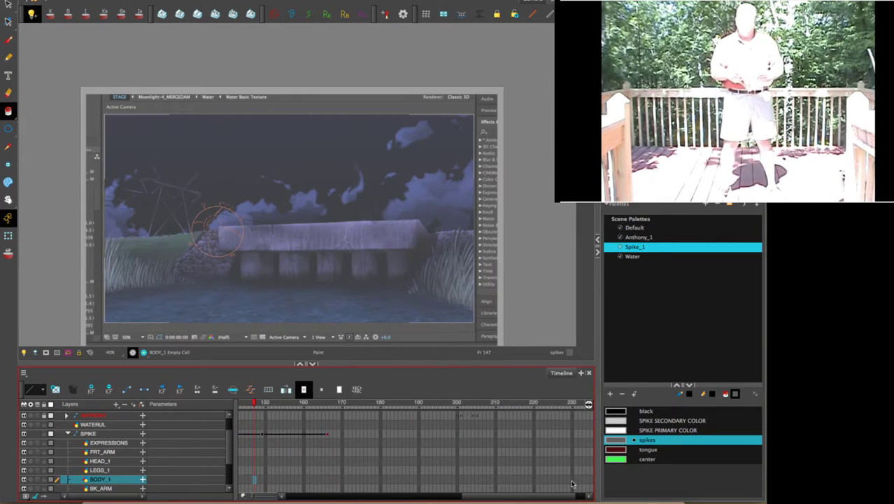
left_click(583, 482)
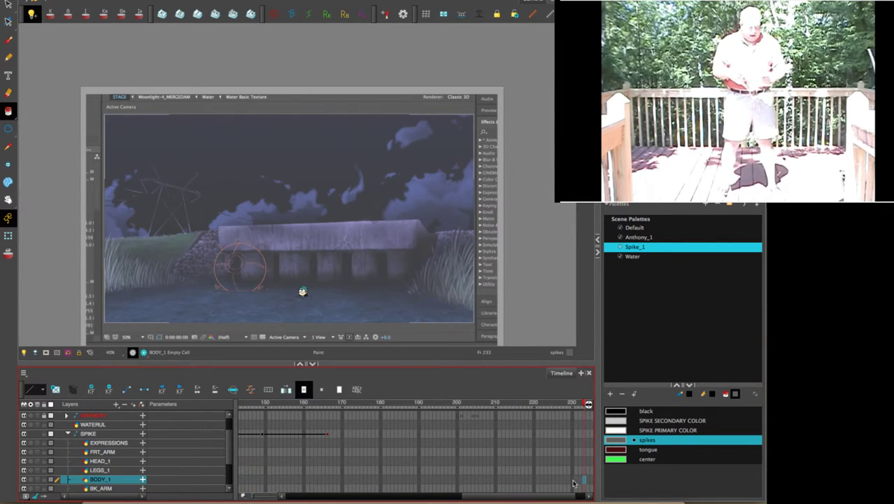
key("F5")
left_click_drag(576, 495, 586, 496)
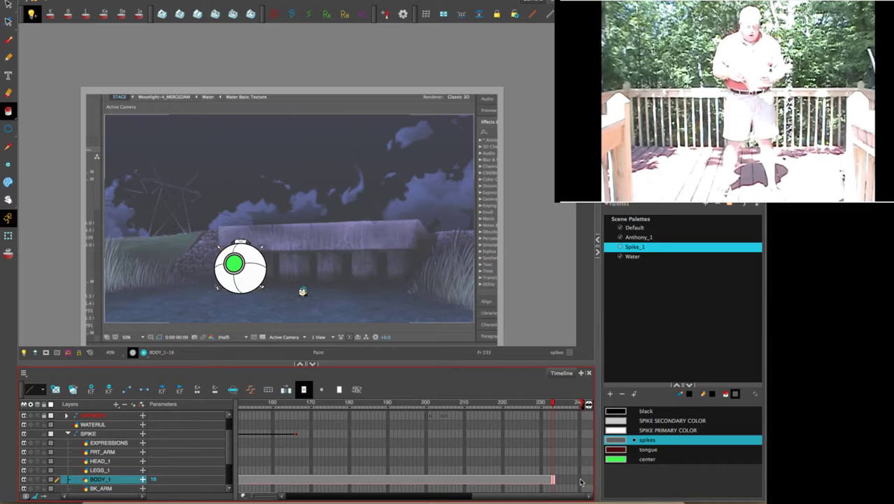
left_click(580, 481)
key("F5")
mouse_move(551, 407)
left_mouse_down()
mouse_move(349, 413)
mouse_move(238, 427)
mouse_move(206, 441)
mouse_move(495, 420)
mouse_move(389, 428)
mouse_move(413, 434)
mouse_move(215, 475)
mouse_move(451, 442)
mouse_move(379, 452)
mouse_move(391, 452)
left_mouse_up()
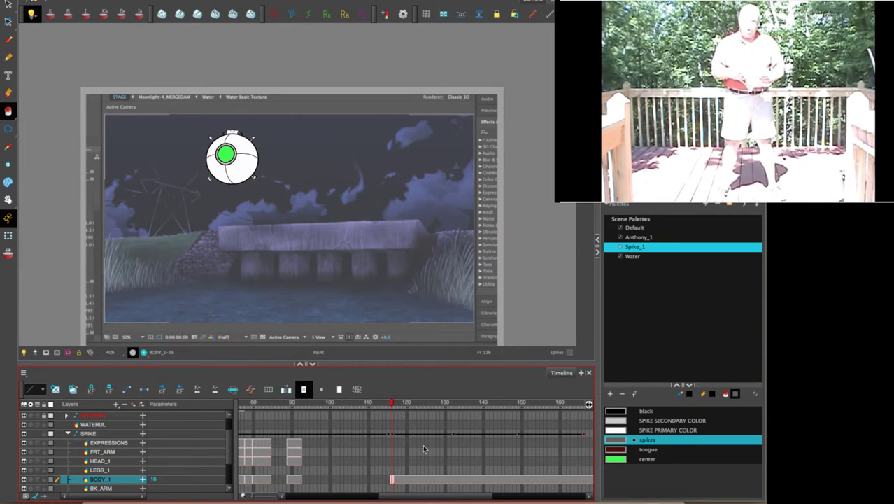
Check the body at frames 117 and 118, go back to frame 90 and examine Spike's rough scowling pose up close.
left_click(396, 481)
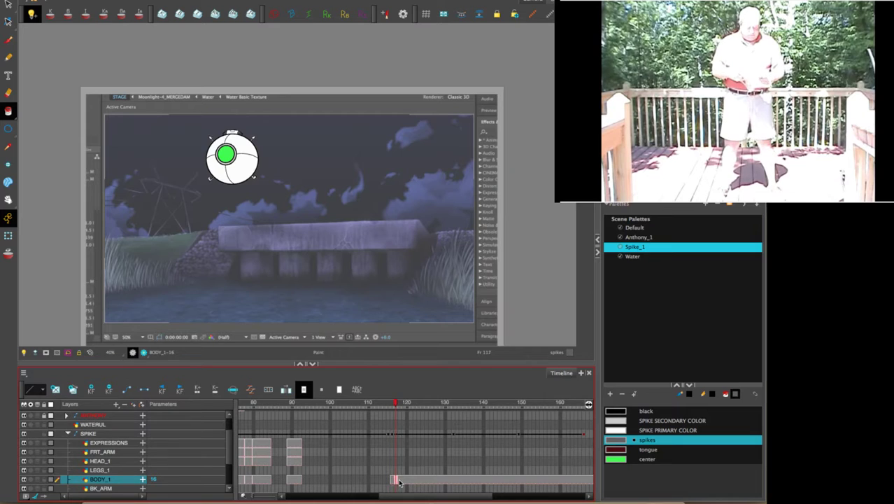
left_click(399, 482)
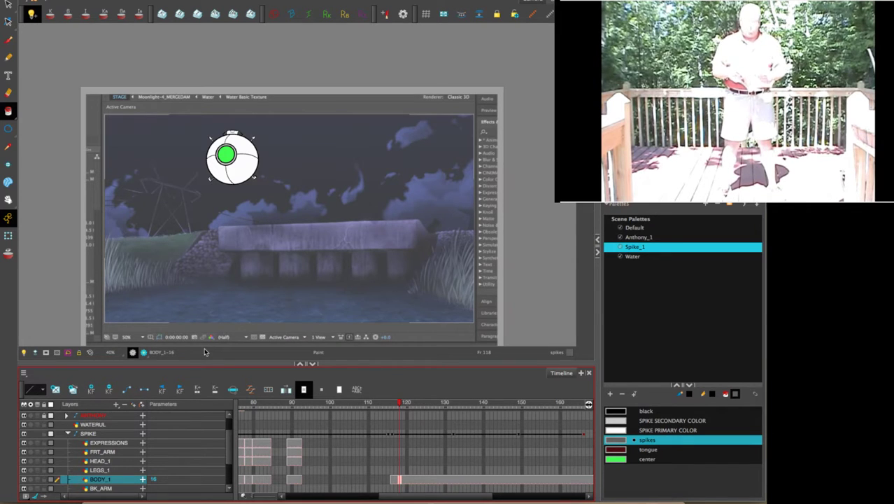
mouse_move(400, 406)
left_mouse_down()
mouse_move(323, 415)
mouse_move(533, 403)
mouse_move(431, 410)
mouse_move(519, 411)
mouse_move(301, 439)
left_mouse_up()
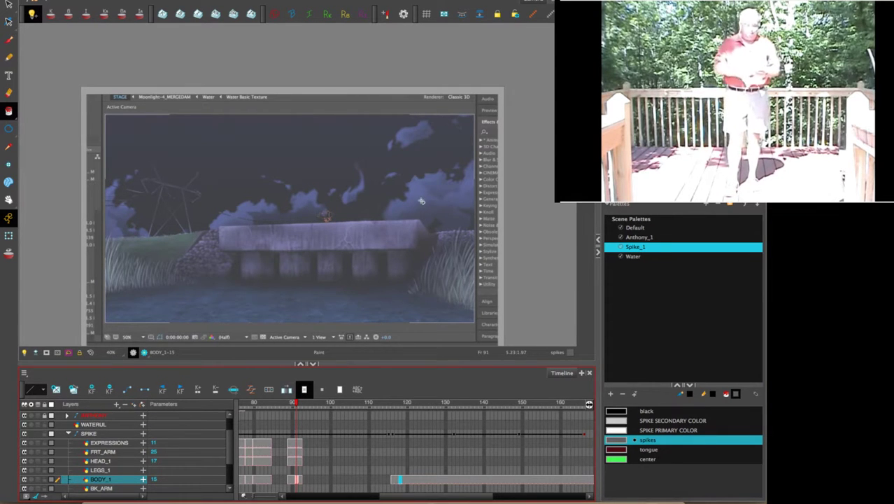
left_click_drag(420, 198, 420, 184)
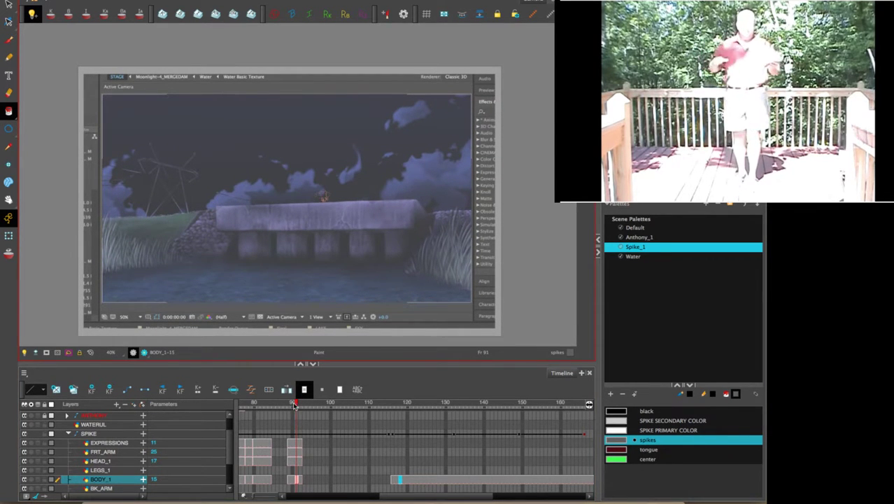
mouse_move(295, 404)
left_mouse_down()
mouse_move(283, 404)
mouse_move(293, 405)
left_mouse_up()
left_click_drag(365, 202, 345, 197)
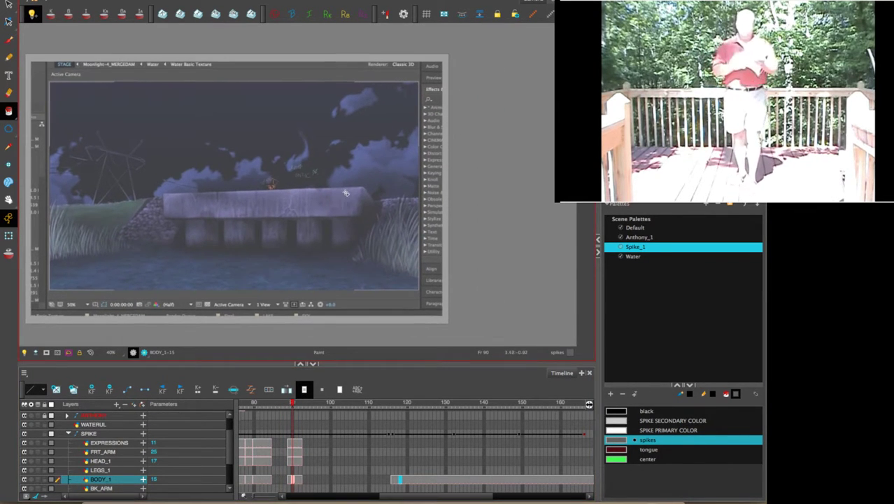
key("2")
key("2")
key("2")
key("2")
key("2")
key("2")
key("2")
key("2")
key("2")
key("2")
key("2")
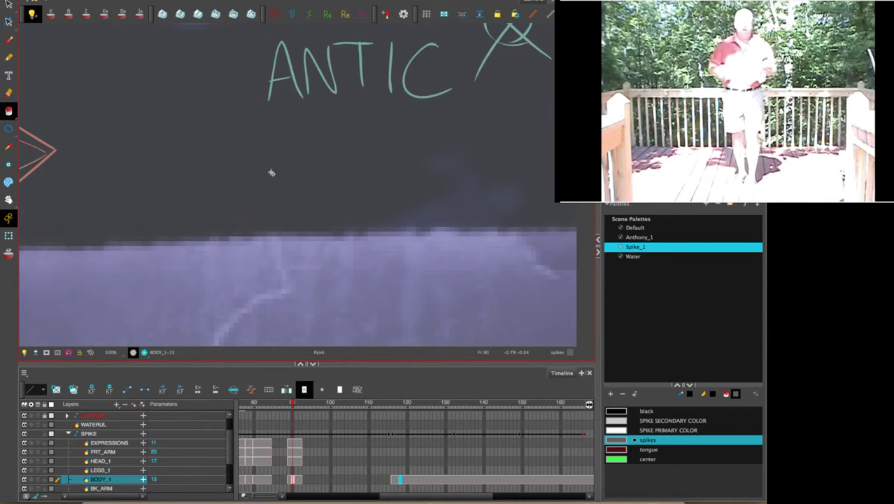
left_click_drag(121, 157, 460, 200)
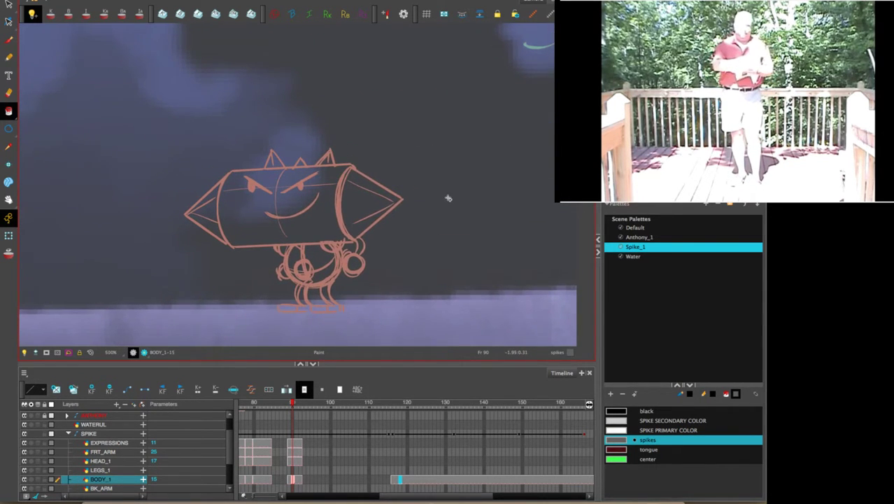
scroll(442, 202, "up", 1)
scroll(430, 210, "up", 1)
scroll(437, 155, "up", 1)
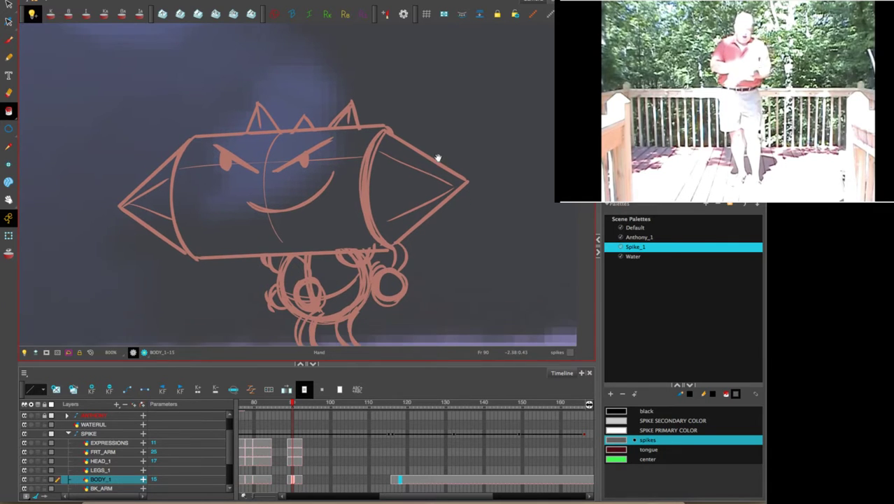
Activate the Select tool, switch to the drawing view and frame the Spike sketch at frame 89.
left_click_drag(292, 405, 271, 412)
left_click(8, 6)
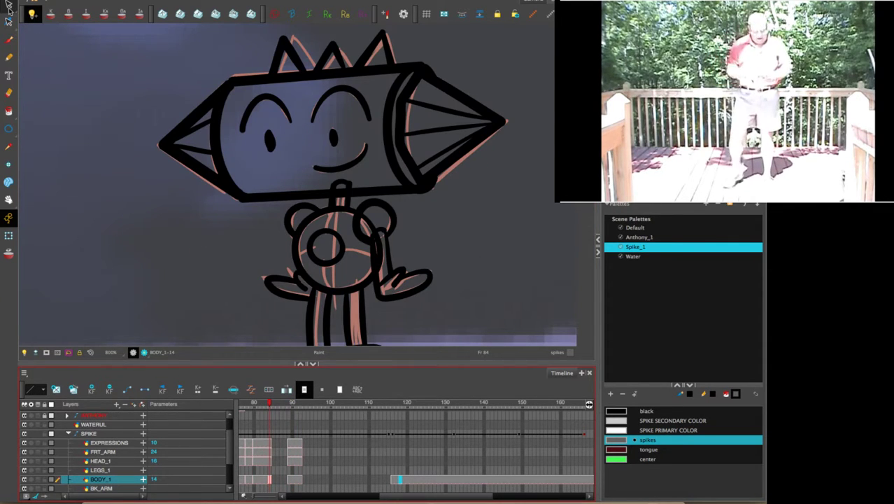
left_click(564, 2)
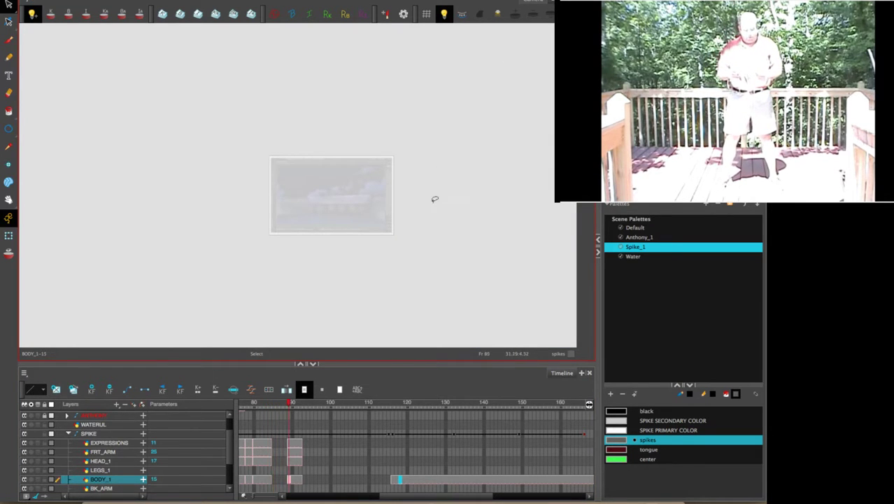
left_click(390, 402)
left_click_drag(392, 402, 288, 411)
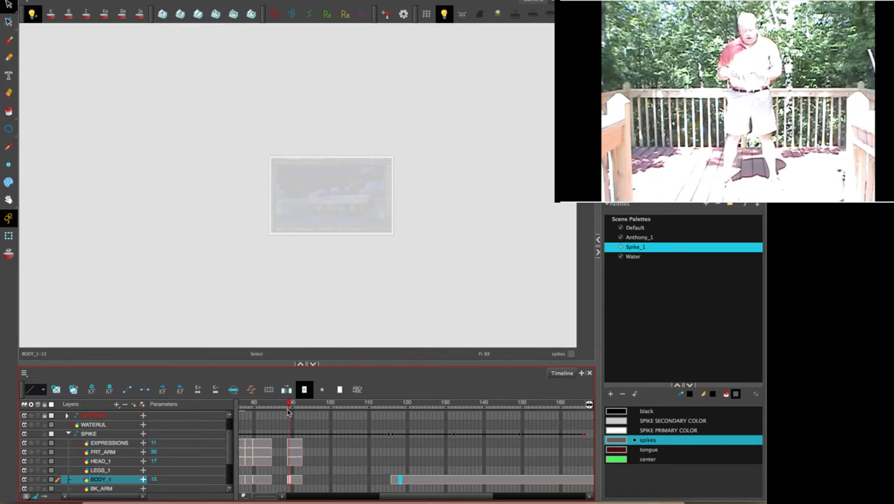
left_click(373, 194)
key("2")
key("2")
key("2")
key("2")
key("2")
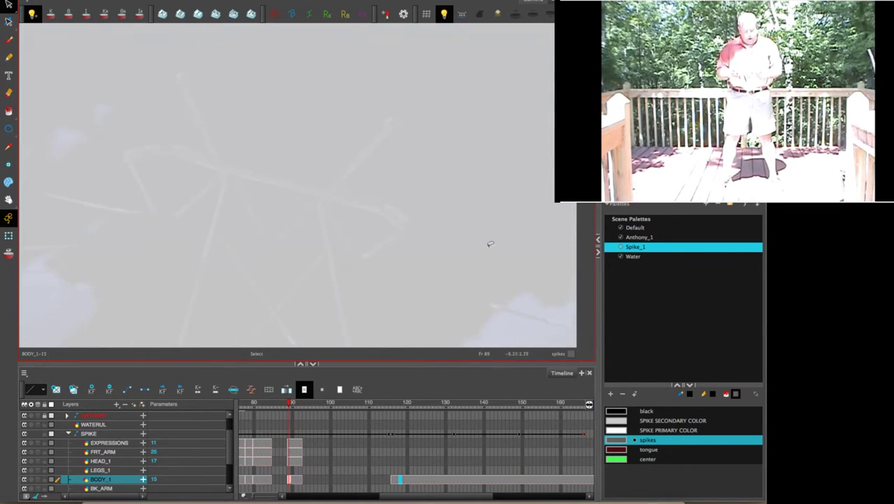
key("space")
mouse_move(514, 288)
left_mouse_down()
mouse_move(382, 237)
mouse_move(255, 157)
left_mouse_up()
left_click_drag(416, 154, 323, 187)
Flip through frames 84 to 89 to compare the finished Spike drawing with the rough pose that follows.
key("comma")
key("comma")
key("comma")
key("comma")
key("comma")
key("comma")
key("comma")
key("comma")
key("comma")
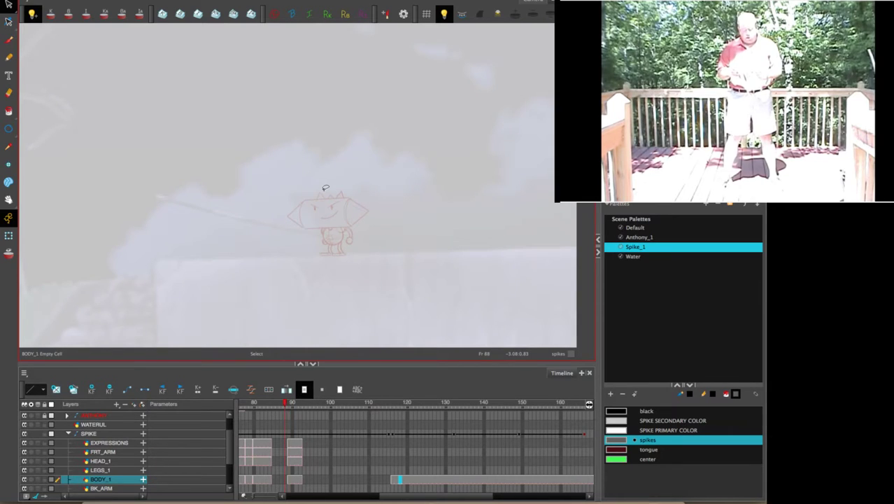
key("period")
key("period")
key("period")
key("period")
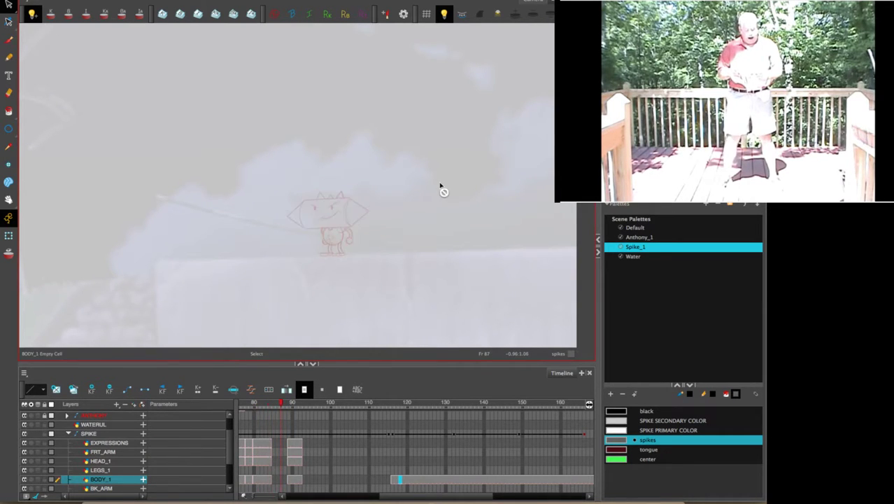
scroll(384, 204, "up", 5)
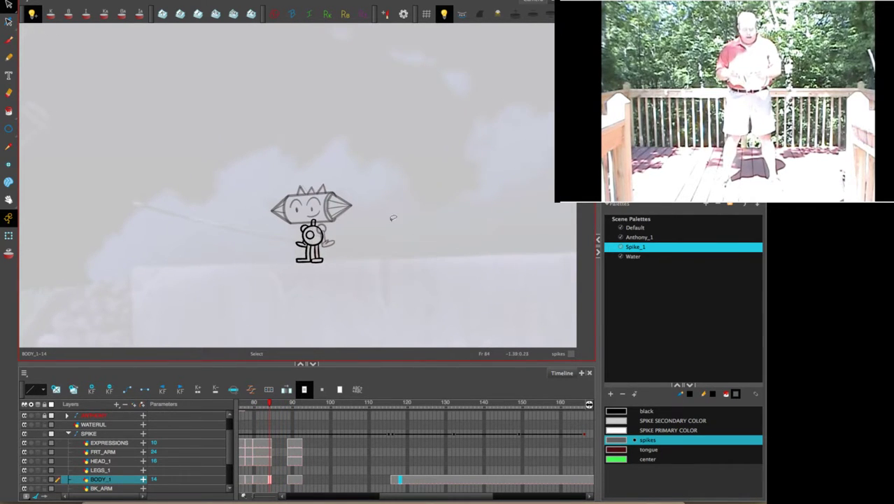
left_click_drag(405, 243, 433, 149)
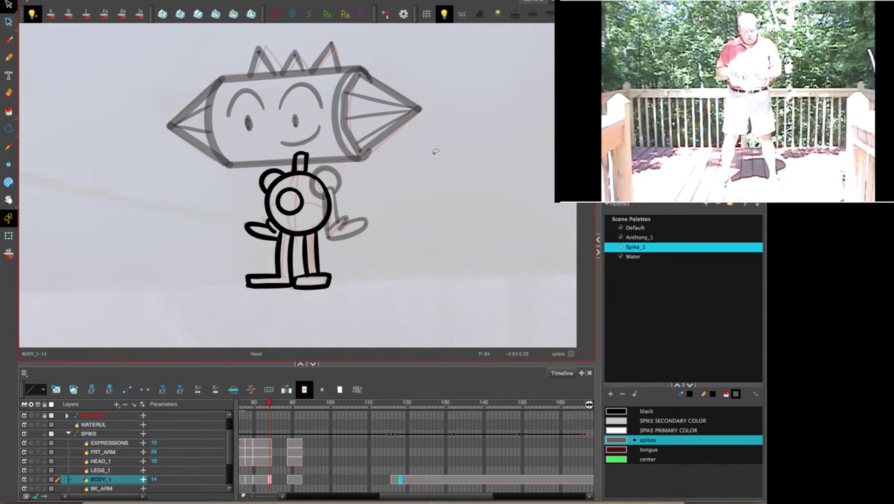
Copy the whole HEAD_1 artwork from frame 84 to frame 89 and position it over the rough head sketch.
left_click(271, 443)
left_click_drag(398, 192, 431, 231)
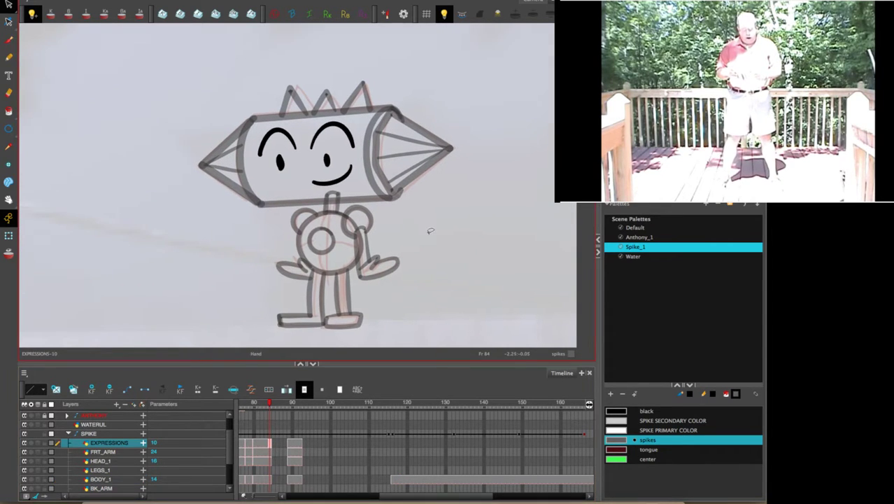
left_click(271, 452)
left_click(272, 462)
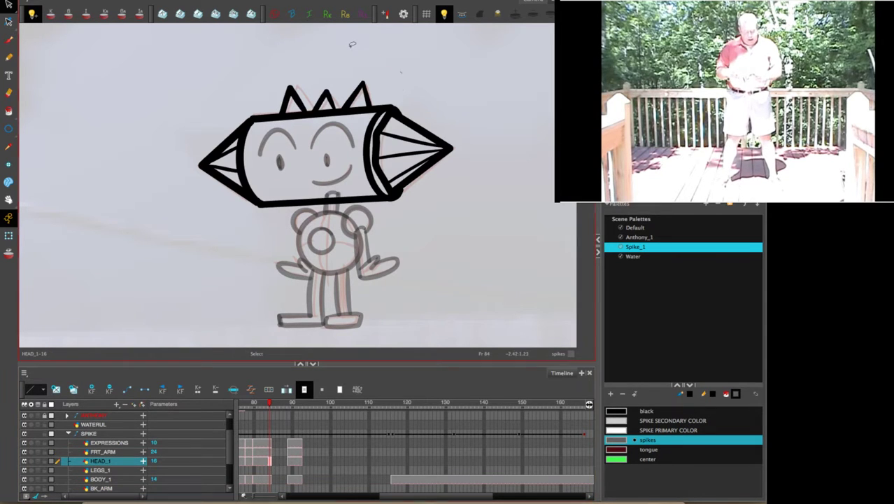
mouse_move(352, 44)
left_mouse_down()
mouse_move(360, 248)
mouse_move(420, 45)
left_mouse_up()
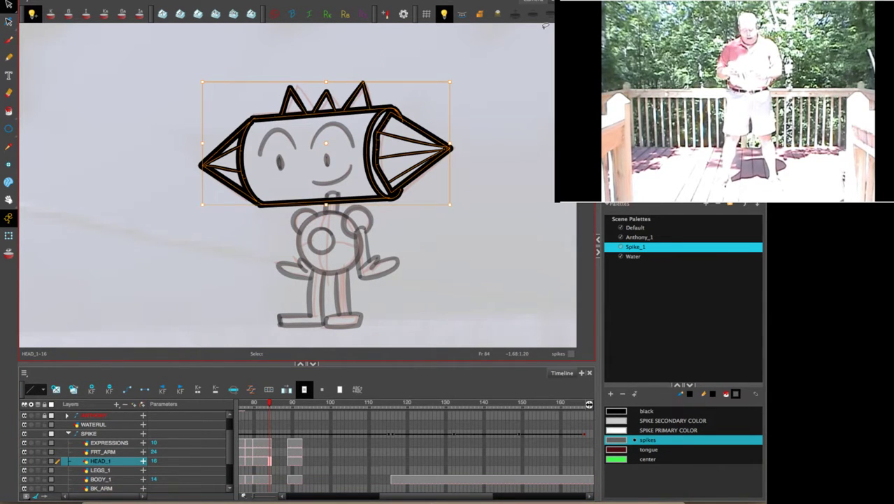
left_click(289, 463)
key("super+v")
mouse_move(429, 66)
left_mouse_down()
mouse_move(326, 47)
mouse_move(526, 132)
mouse_move(462, 77)
left_mouse_up()
mouse_move(424, 131)
left_mouse_down()
mouse_move(398, 179)
mouse_move(423, 191)
left_mouse_up()
left_click(467, 176)
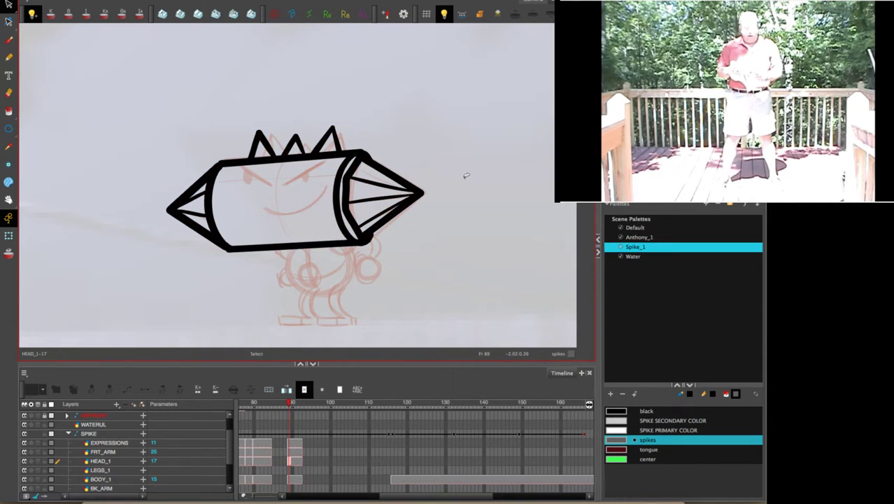
Delete the inner detail lines of both side cones and shift and stretch the three top spikes towards the rough sketch.
left_click(380, 201)
key("Delete")
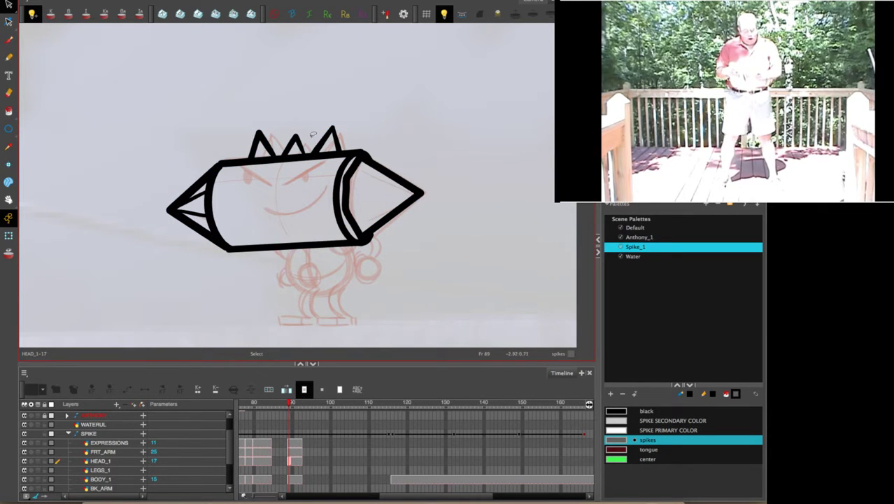
left_click(334, 131)
left_click_drag(333, 130, 347, 146)
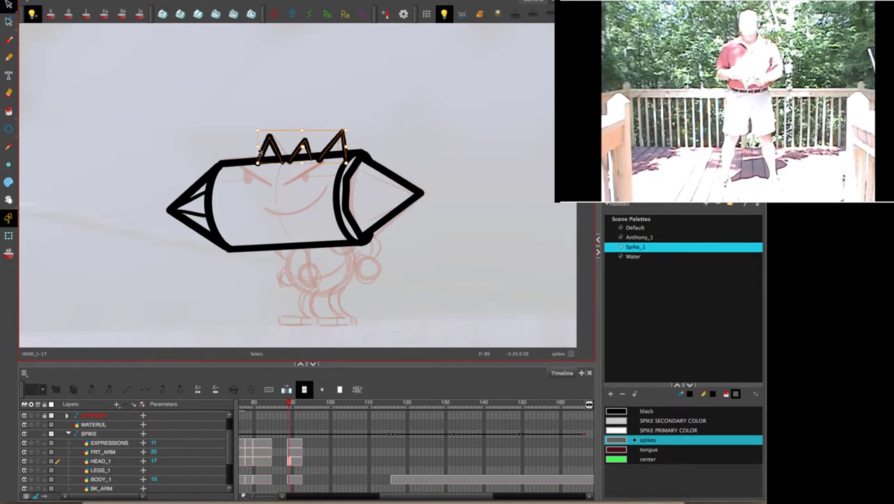
left_click_drag(256, 147, 252, 147)
left_click(403, 97)
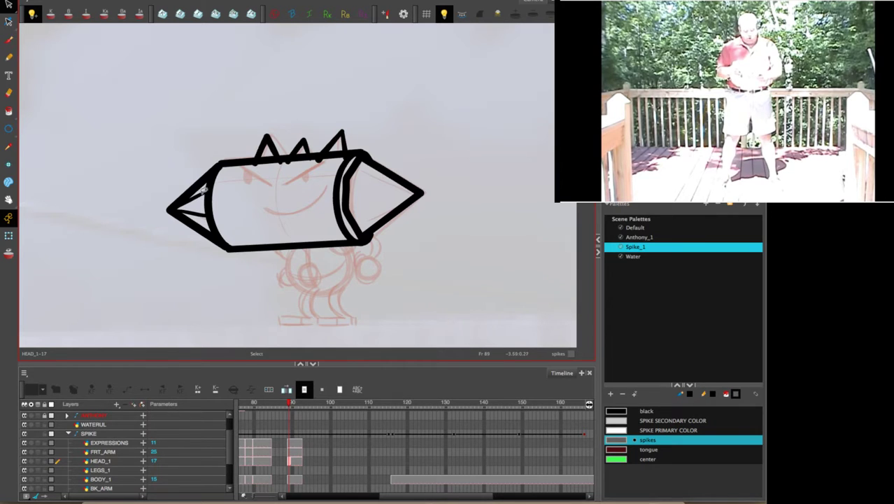
key("2")
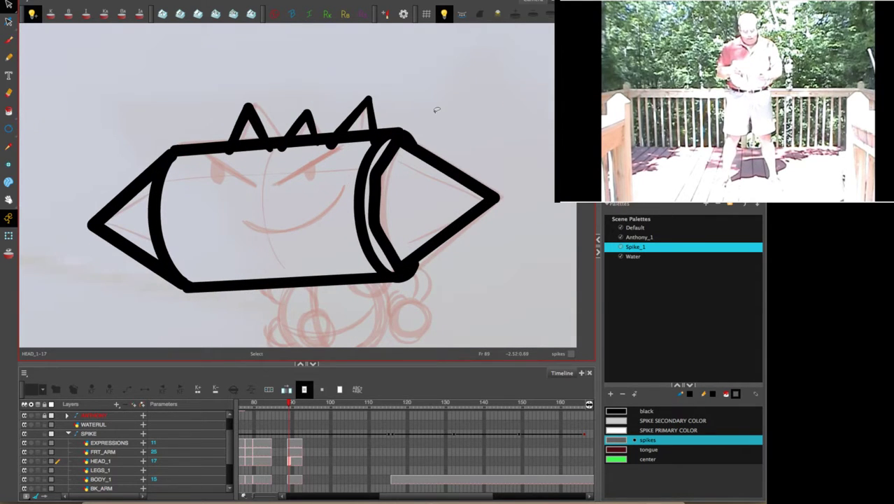
Draw three black pencil lines inside the large side cone of the head and two inside the smaller one.
left_click(8, 57)
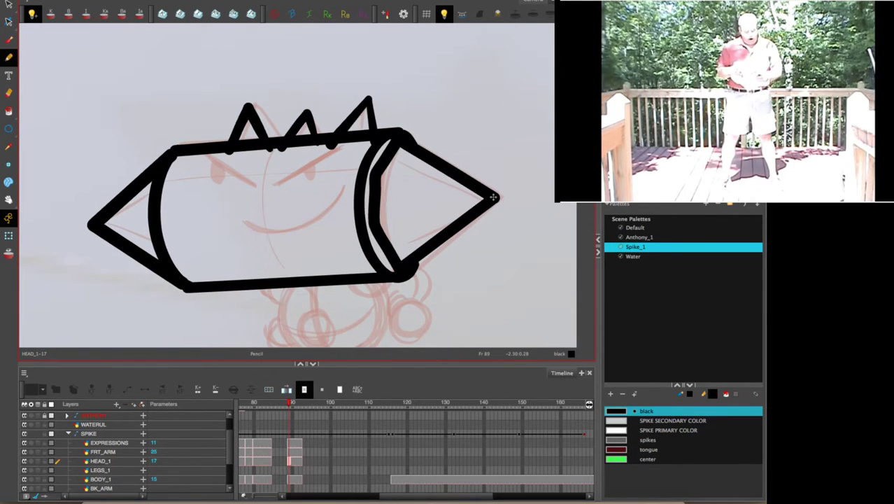
left_click_drag(493, 197, 394, 161)
left_click_drag(488, 201, 379, 203)
left_click_drag(487, 201, 399, 248)
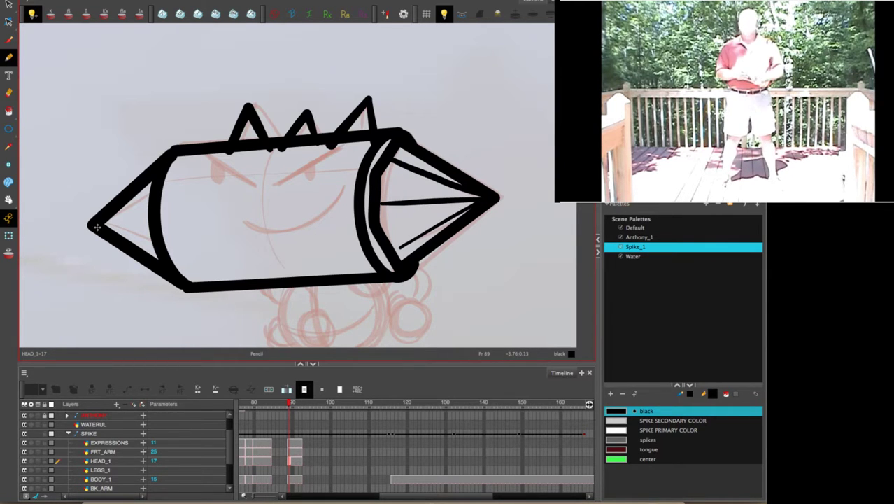
left_click_drag(97, 227, 153, 193)
left_click_drag(92, 227, 152, 239)
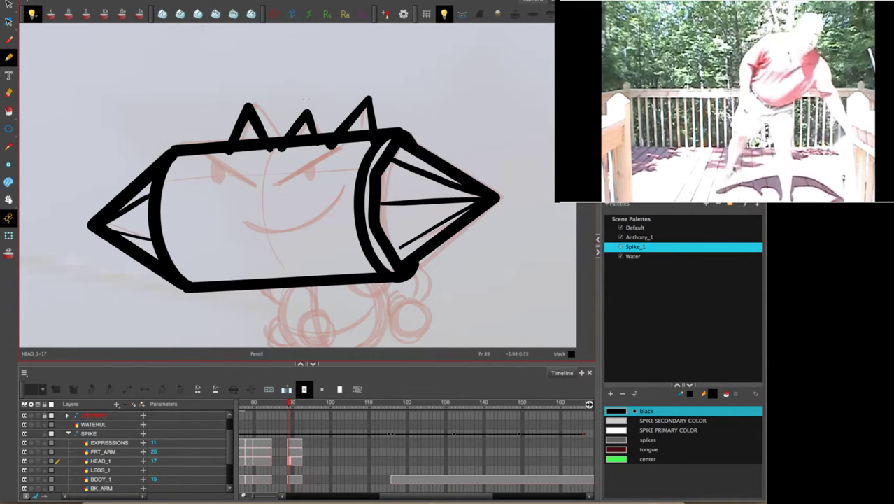
Trim the overshooting line ends at the base of the head's three top spikes.
left_click(10, 21)
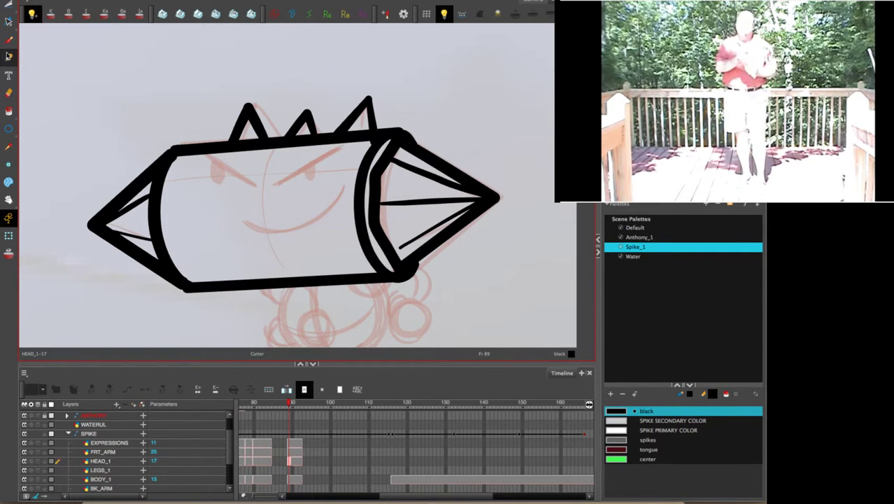
On the EXPRESSIONS drawing at frame 89, pencil two slanted black eyebrows, a pupil under each, and a curved smirk over the rough sketch.
left_click(9, 56)
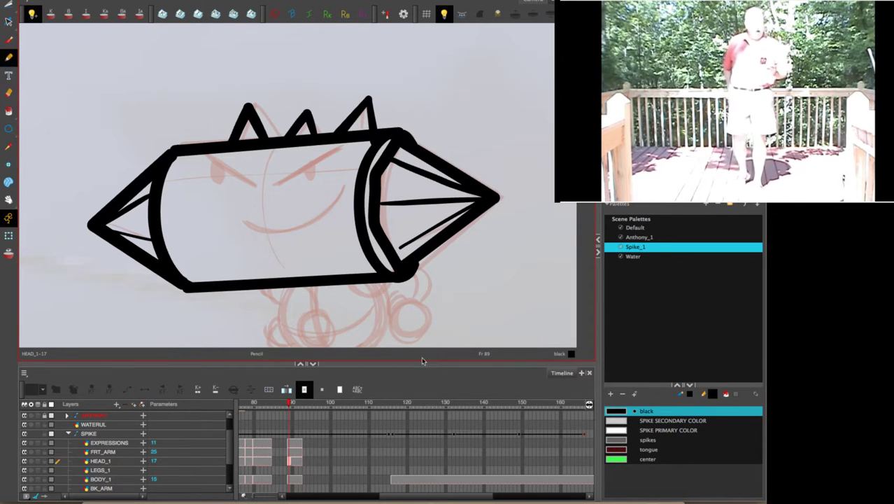
left_click(293, 444)
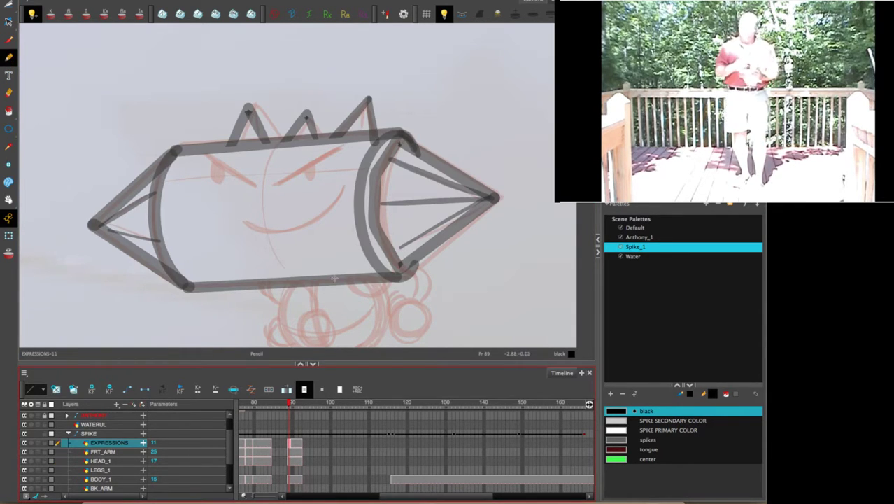
mouse_move(343, 147)
left_mouse_down()
mouse_move(288, 179)
mouse_move(238, 174)
mouse_move(193, 148)
left_mouse_up()
left_click_drag(306, 171, 308, 175)
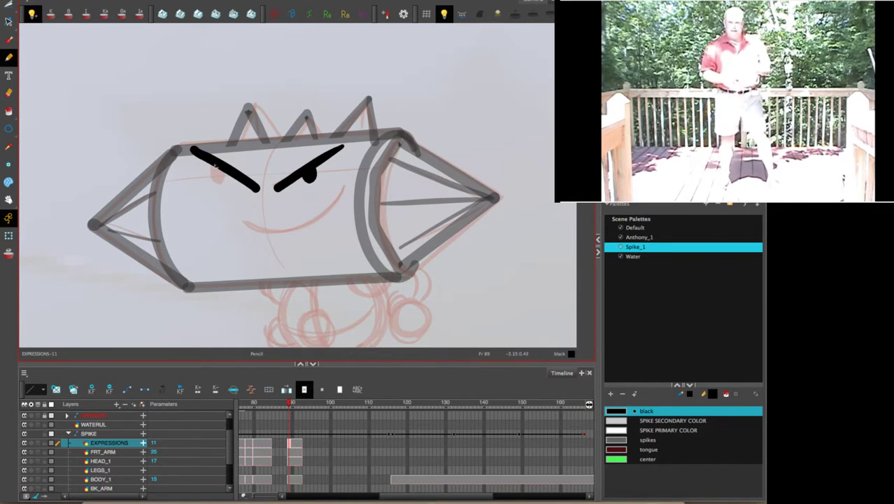
mouse_move(213, 162)
left_mouse_down()
mouse_move(212, 177)
mouse_move(214, 167)
left_mouse_up()
mouse_move(344, 179)
left_mouse_down()
mouse_move(338, 197)
mouse_move(243, 219)
left_mouse_up()
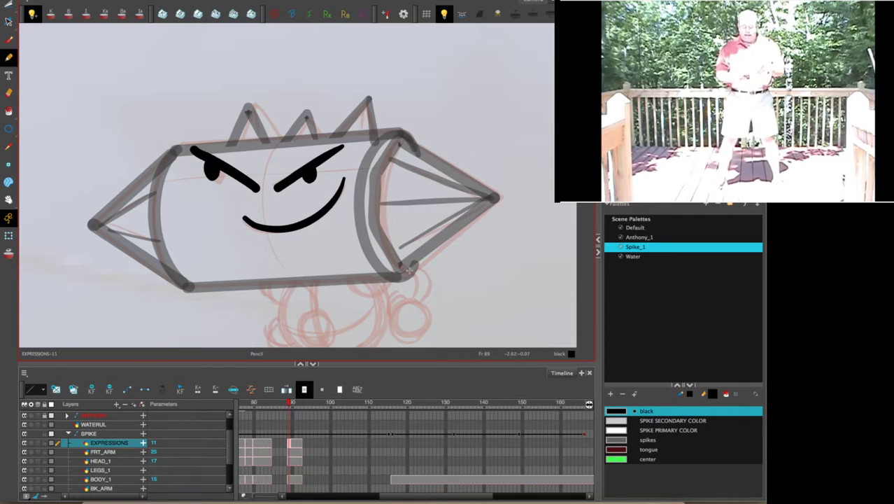
Draw the round black body outline below the head on the BODY_1 drawing at frame 89, following the rough sketch.
left_click_drag(423, 293, 399, 170)
key("2")
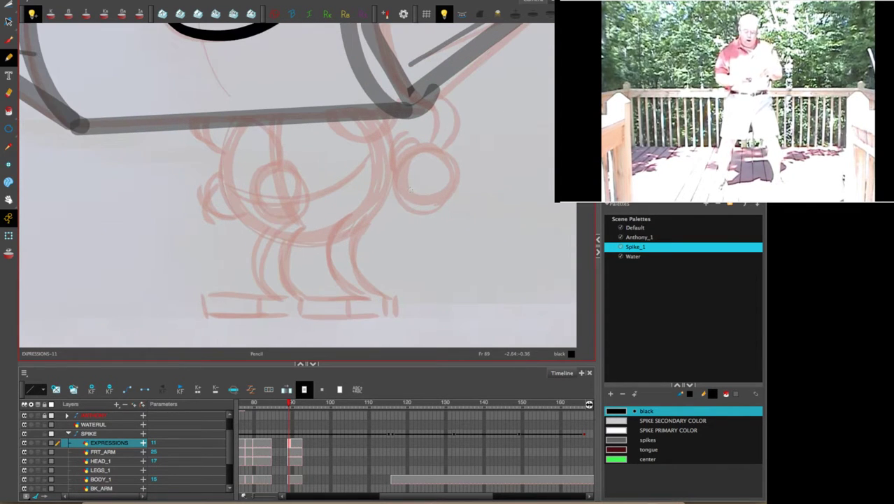
left_click(292, 452)
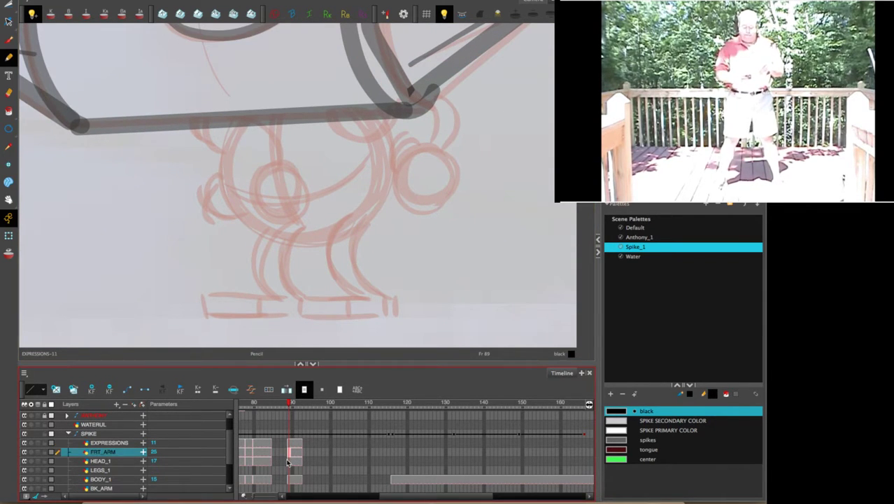
left_click(287, 461)
left_click(290, 480)
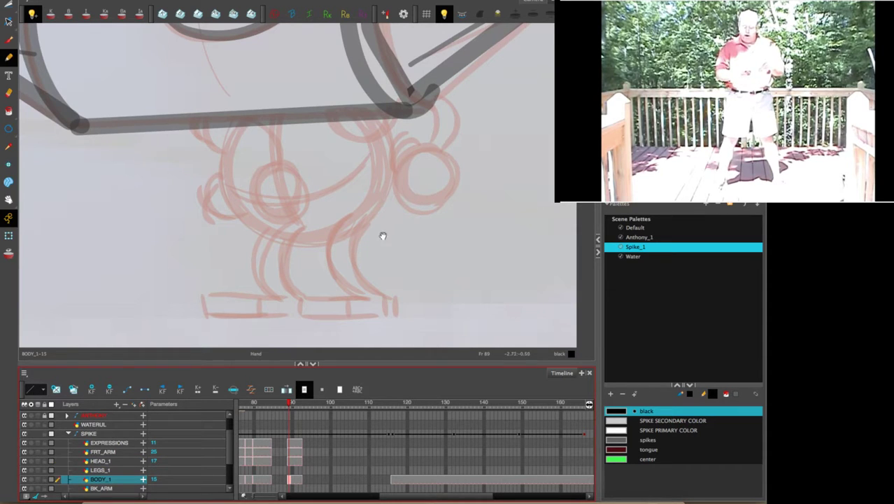
mouse_move(383, 236)
left_mouse_down()
mouse_move(389, 259)
mouse_move(412, 233)
left_mouse_up()
key("space")
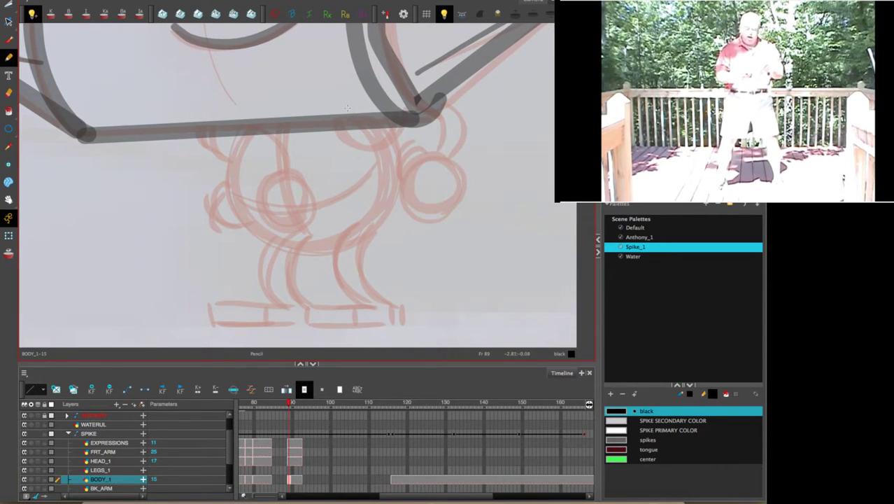
mouse_move(348, 108)
left_mouse_down()
mouse_move(389, 149)
mouse_move(394, 181)
mouse_move(383, 214)
mouse_move(323, 245)
mouse_move(285, 243)
mouse_move(254, 223)
mouse_move(234, 163)
mouse_move(254, 122)
mouse_move(281, 104)
mouse_move(344, 93)
left_mouse_up()
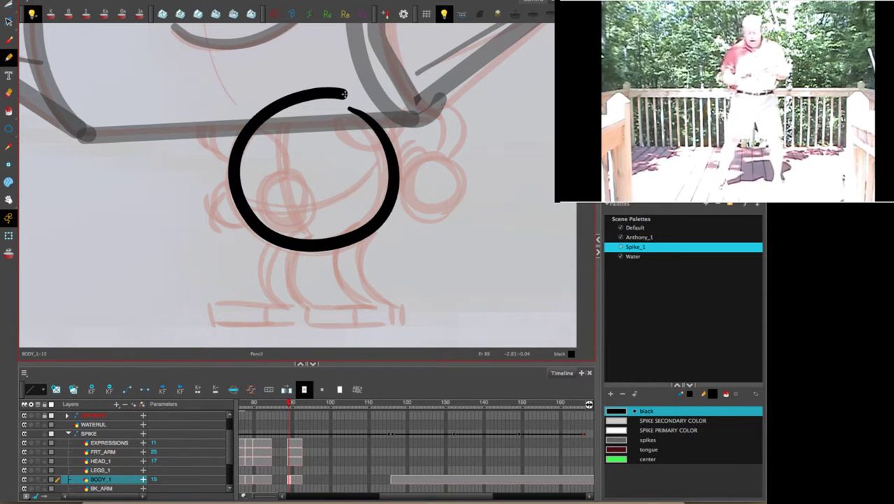
key("ctrl+z")
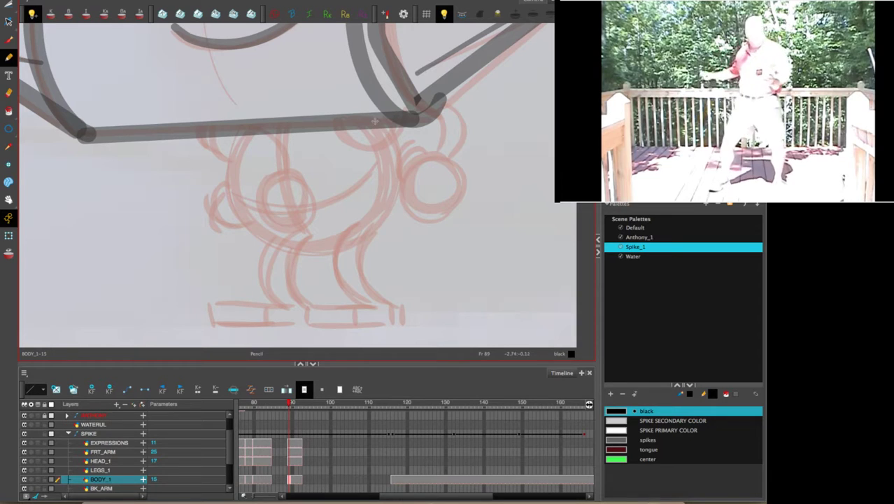
mouse_move(348, 107)
left_mouse_down()
mouse_move(386, 146)
mouse_move(392, 173)
mouse_move(375, 222)
mouse_move(326, 247)
mouse_move(299, 246)
mouse_move(259, 225)
mouse_move(235, 182)
mouse_move(236, 157)
mouse_move(277, 110)
mouse_move(345, 105)
mouse_move(385, 148)
left_mouse_up()
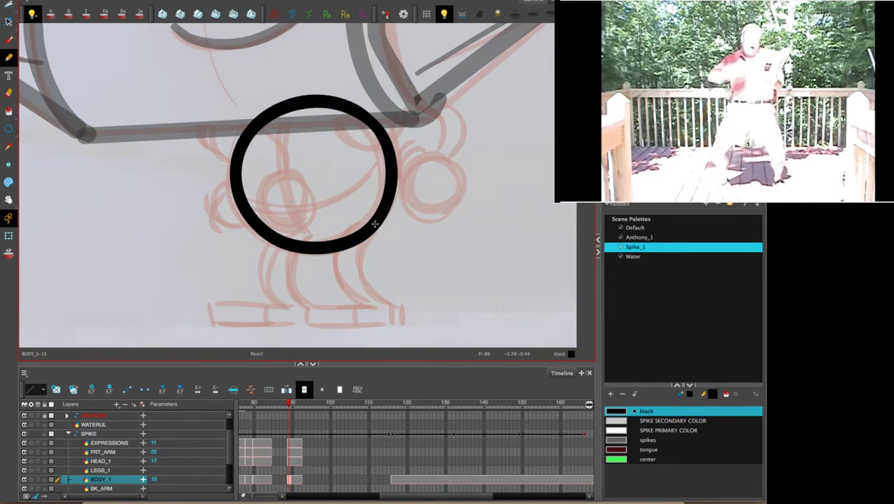
Draw two curved legs with flat, blocky feet beneath the round body in black pencil.
mouse_move(364, 237)
left_mouse_down()
mouse_move(362, 277)
mouse_move(398, 322)
mouse_move(301, 326)
mouse_move(306, 310)
mouse_move(322, 306)
mouse_move(358, 317)
mouse_move(389, 306)
left_mouse_up()
mouse_move(339, 248)
left_mouse_down()
mouse_move(333, 270)
mouse_move(365, 309)
left_mouse_up()
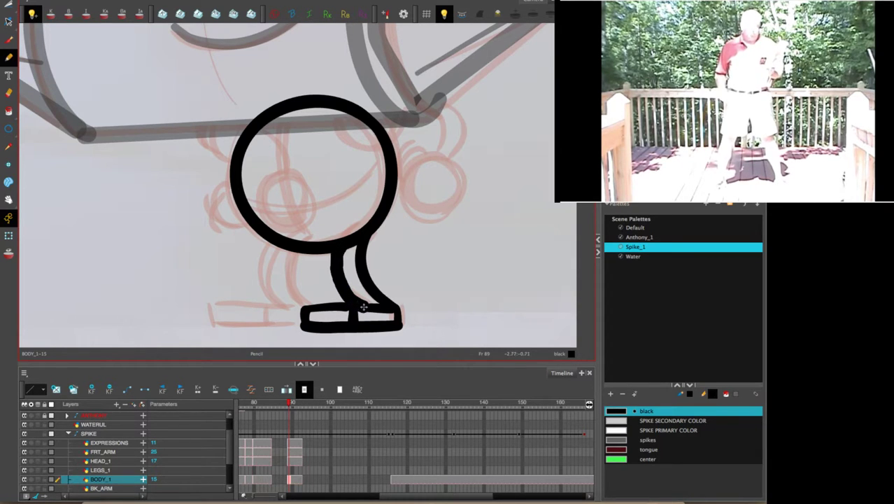
left_click_drag(298, 251, 311, 308)
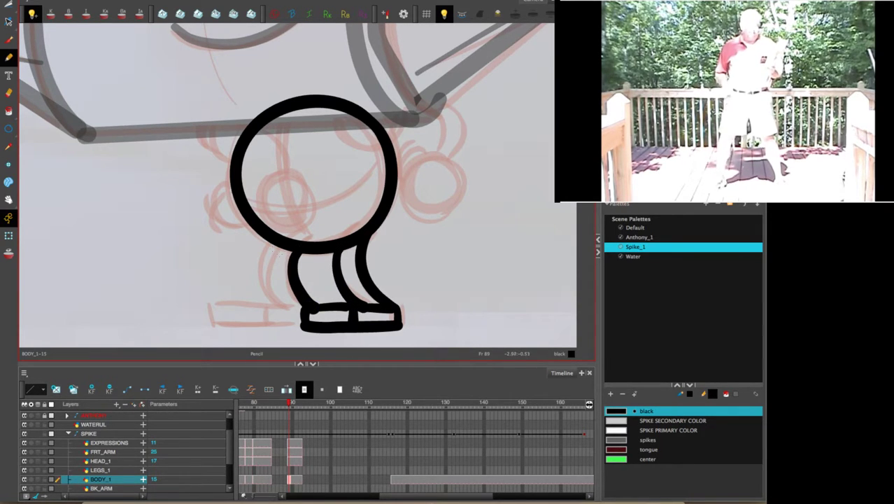
mouse_move(279, 241)
left_mouse_down()
mouse_move(275, 296)
mouse_move(285, 305)
mouse_move(212, 305)
mouse_move(216, 325)
mouse_move(266, 325)
mouse_move(268, 309)
mouse_move(273, 327)
mouse_move(317, 309)
left_mouse_up()
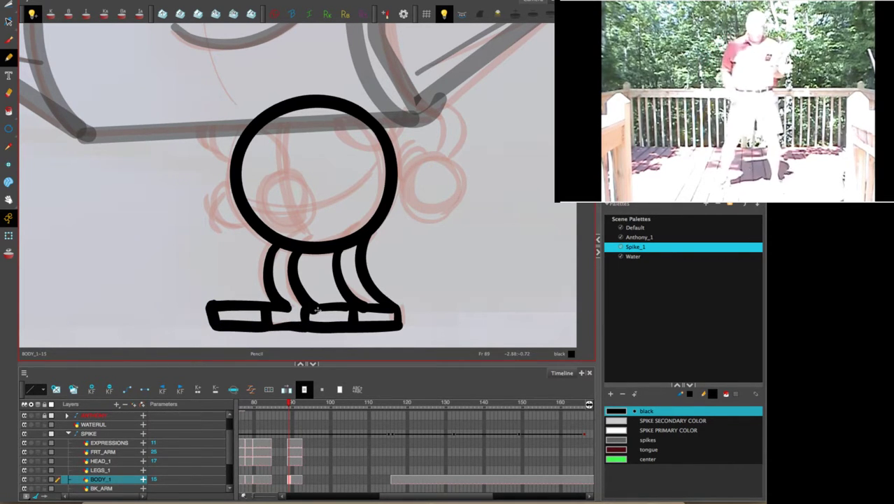
Draw a small circle inside the lower body, nudge it into place, and add two rounded bumps along the body's left edge.
key("space")
mouse_move(425, 196)
left_mouse_down()
mouse_move(401, 239)
mouse_move(445, 228)
left_mouse_up()
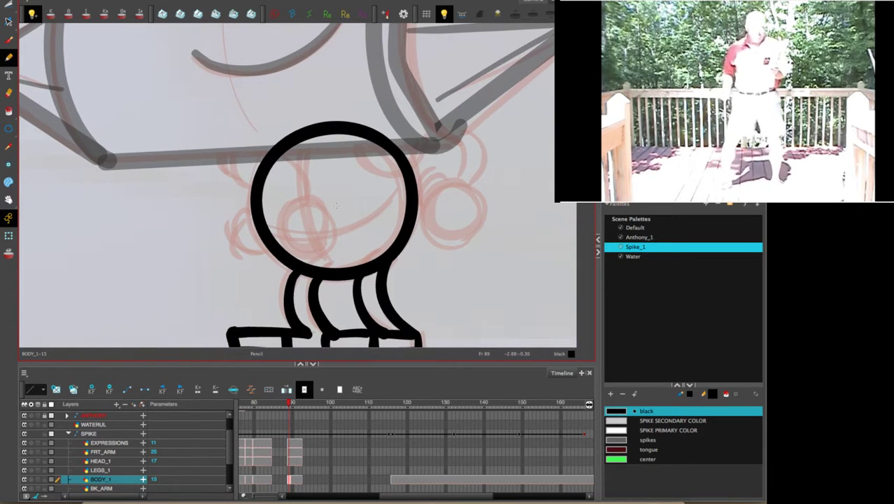
mouse_move(332, 210)
left_mouse_down()
mouse_move(286, 236)
mouse_move(330, 250)
mouse_move(331, 206)
mouse_move(341, 230)
mouse_move(333, 246)
mouse_move(308, 257)
mouse_move(283, 227)
mouse_move(300, 201)
mouse_move(337, 214)
left_mouse_up()
key("ctrl+z")
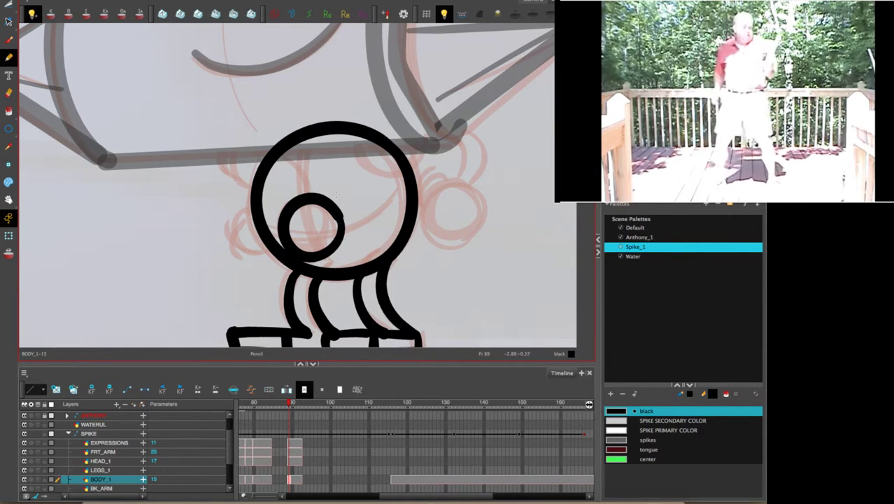
left_click(8, 5)
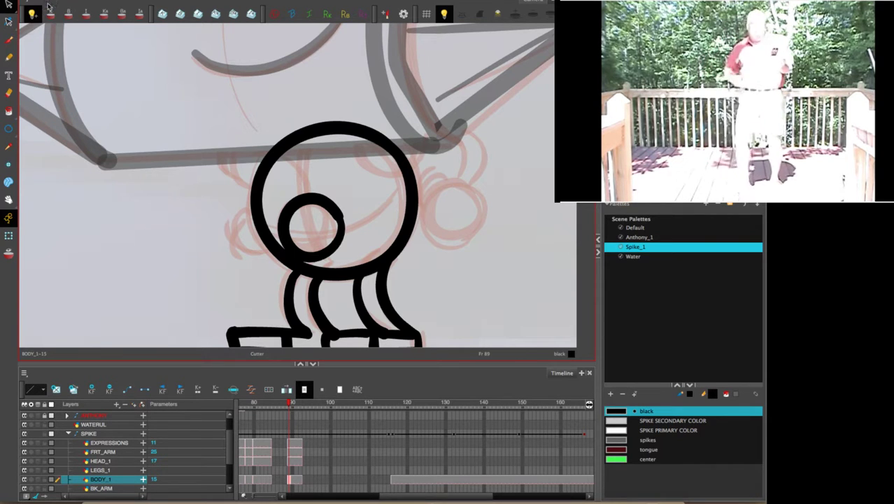
left_click(336, 214)
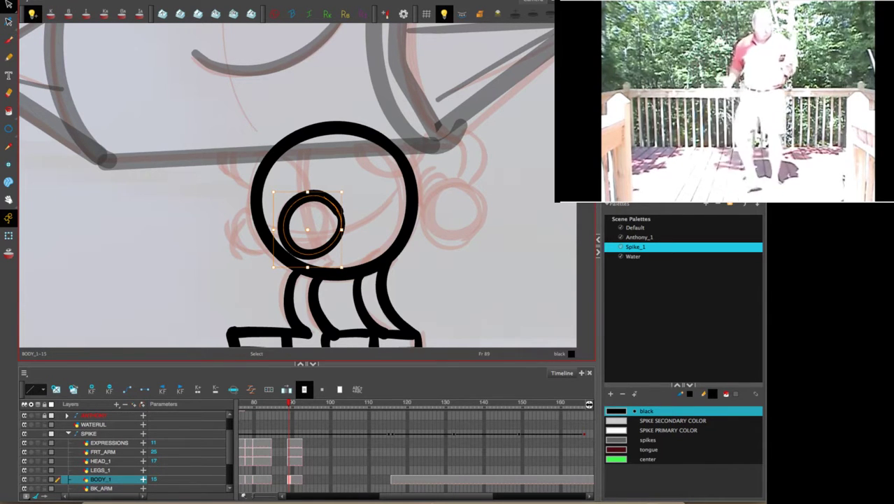
left_click_drag(332, 208, 332, 213)
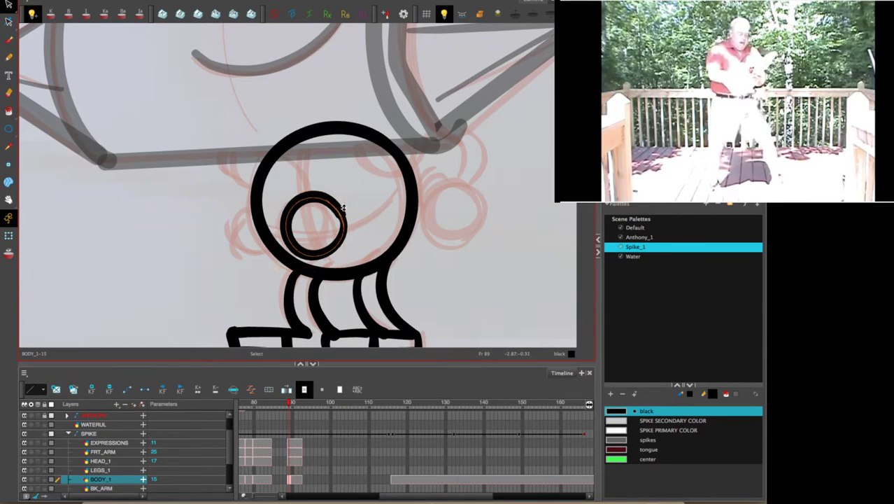
left_click(456, 217)
left_click(9, 57)
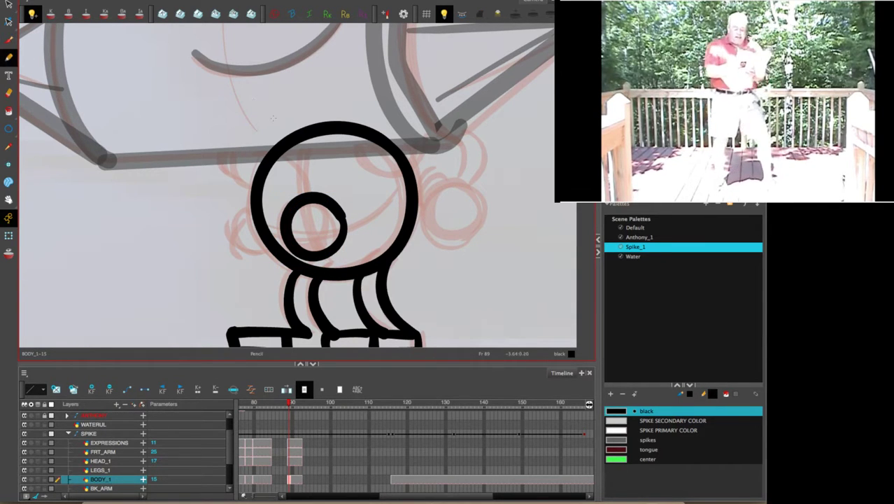
mouse_move(285, 140)
left_mouse_down()
mouse_move(253, 133)
mouse_move(245, 183)
mouse_move(258, 194)
mouse_move(236, 259)
mouse_move(281, 250)
mouse_move(268, 234)
left_mouse_up()
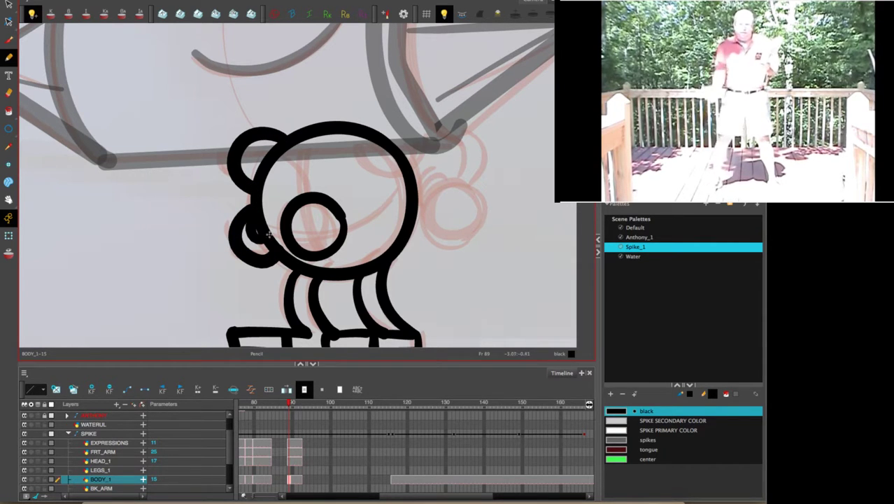
On the FRT_ARM drawing, draw the front arm as a shoulder circle, a bent double-line arm and a rounded hand.
left_click(292, 451)
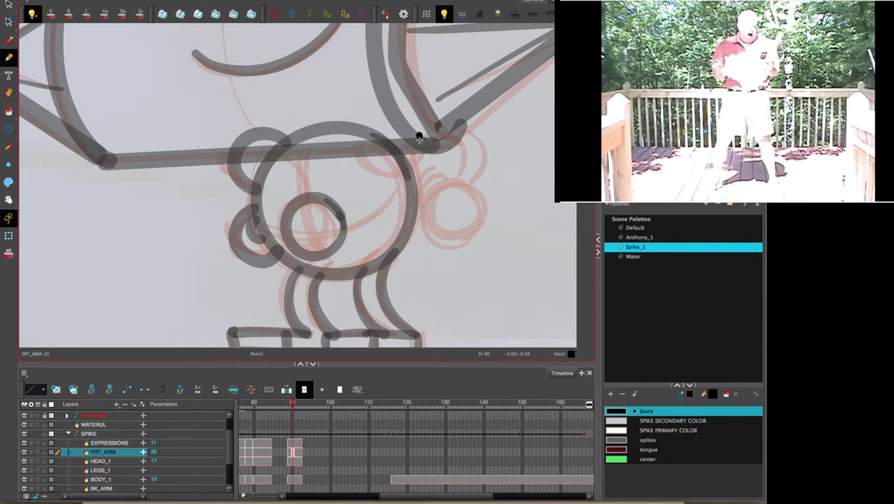
mouse_move(420, 137)
left_mouse_down()
mouse_move(385, 176)
mouse_move(359, 154)
mouse_move(358, 127)
mouse_move(394, 112)
mouse_move(417, 129)
mouse_move(416, 157)
mouse_move(432, 120)
mouse_move(486, 143)
mouse_move(475, 183)
mouse_move(461, 155)
mouse_move(418, 152)
left_mouse_up()
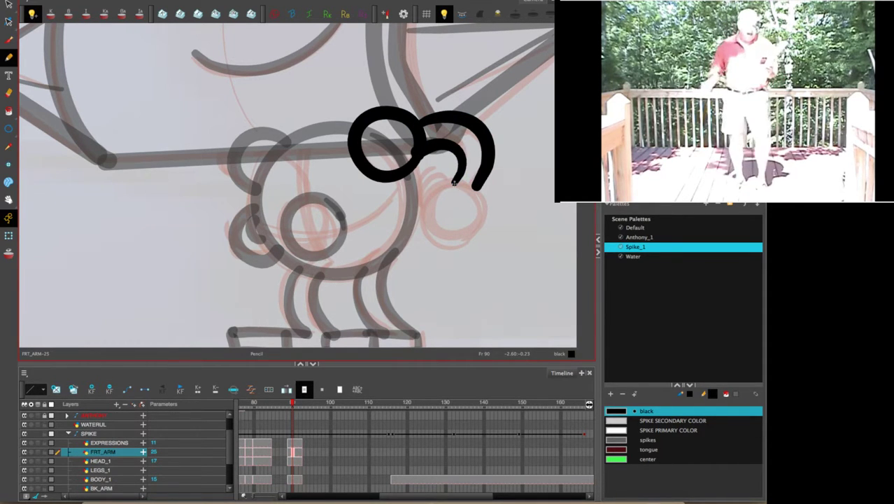
mouse_move(455, 183)
left_mouse_down()
mouse_move(426, 201)
mouse_move(433, 231)
mouse_move(457, 241)
mouse_move(479, 224)
mouse_move(483, 204)
mouse_move(455, 181)
left_mouse_up()
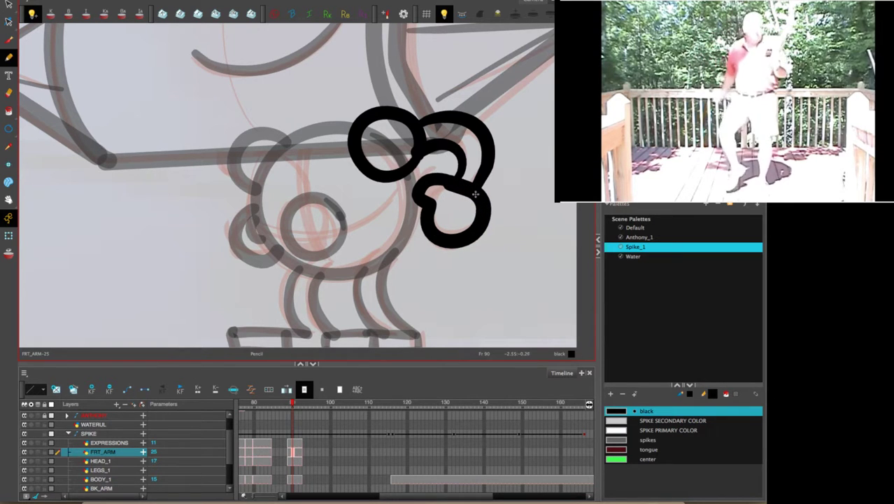
Review the inked Spike pose at full-scene size and step through the frames around frame 90.
key("1")
key("1")
key("1")
key("1")
key("1")
key("1")
key("1")
key("1")
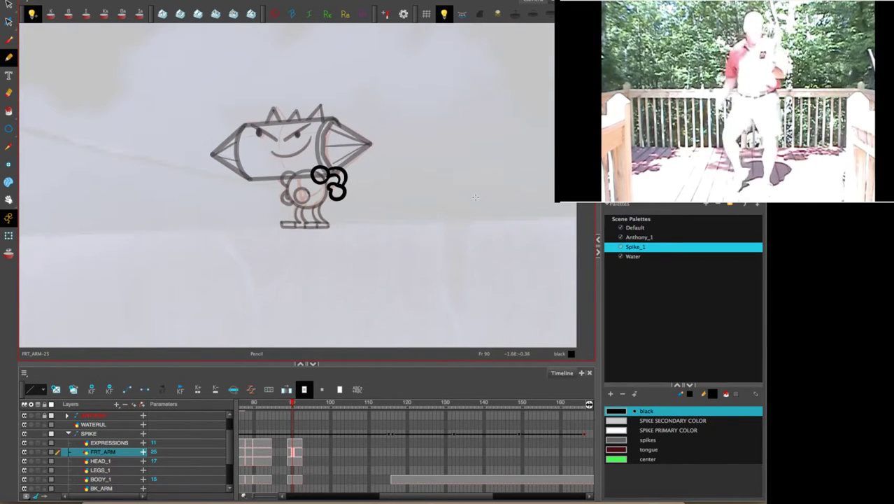
scroll(474, 201, "down", 3)
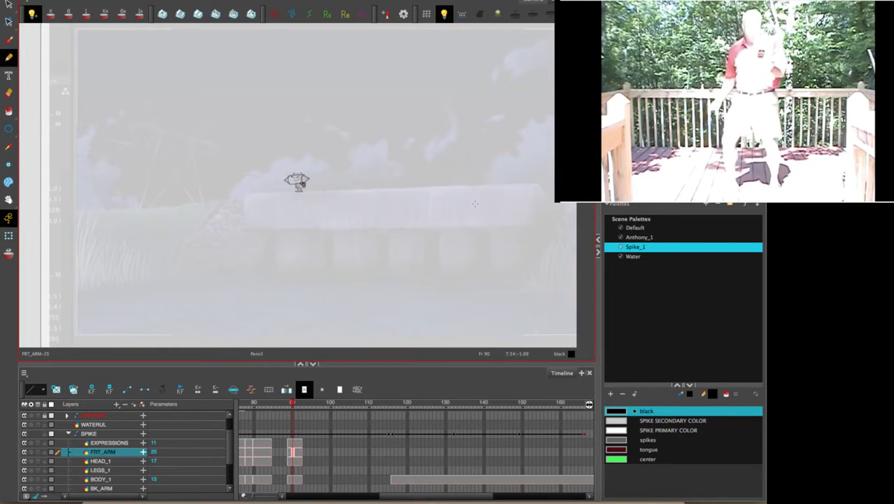
key("comma")
key("period")
key("period")
key("period")
key("period")
key("period")
key("period")
key("period")
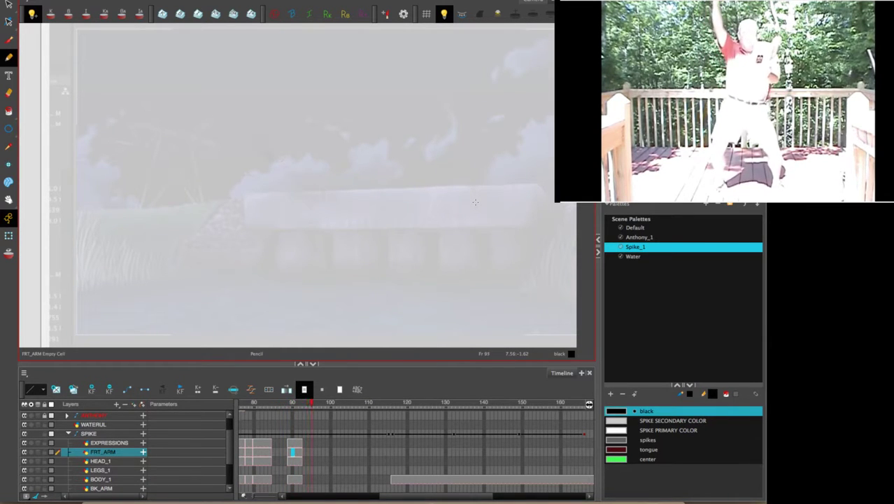
key("comma")
key("comma")
key("comma")
key("comma")
key("comma")
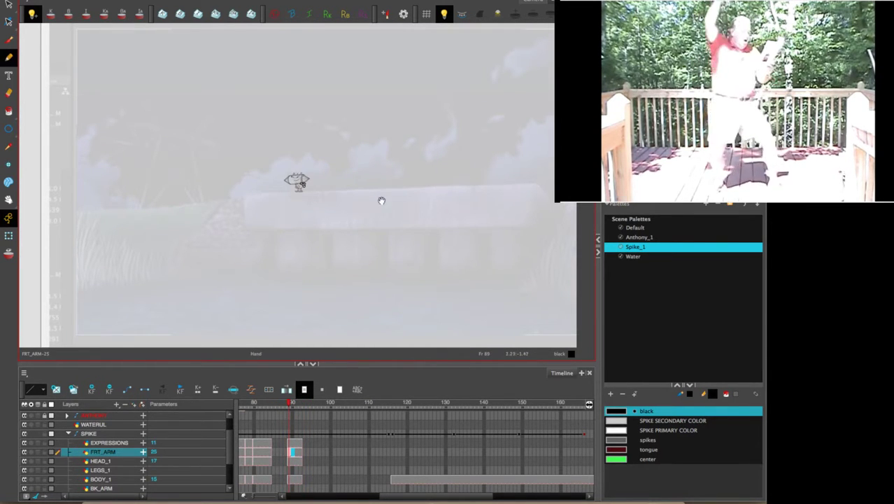
left_click_drag(381, 201, 371, 216)
key("2")
key("2")
key("2")
key("2")
key("2")
key("2")
key("2")
key("2")
key("2")
key("2")
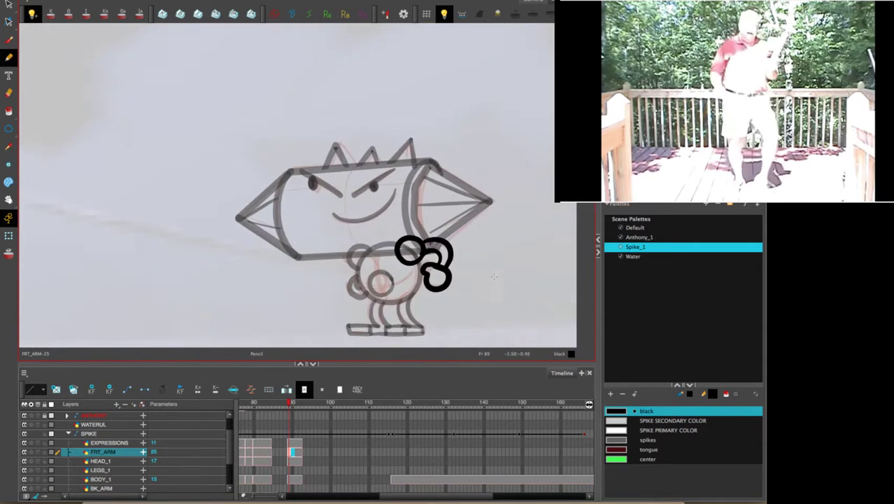
left_click_drag(505, 237, 420, 165)
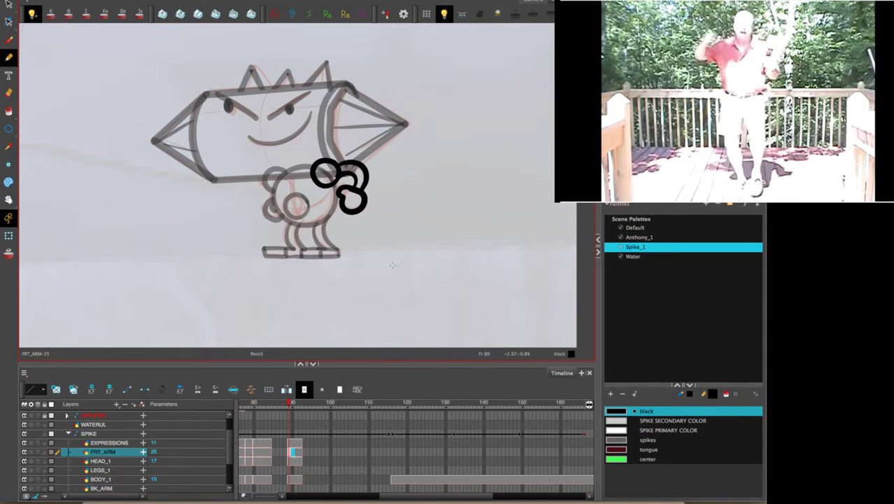
mouse_move(289, 406)
left_mouse_down()
mouse_move(266, 407)
mouse_move(308, 409)
mouse_move(287, 410)
mouse_move(305, 411)
mouse_move(273, 422)
mouse_move(347, 415)
mouse_move(329, 426)
left_mouse_up()
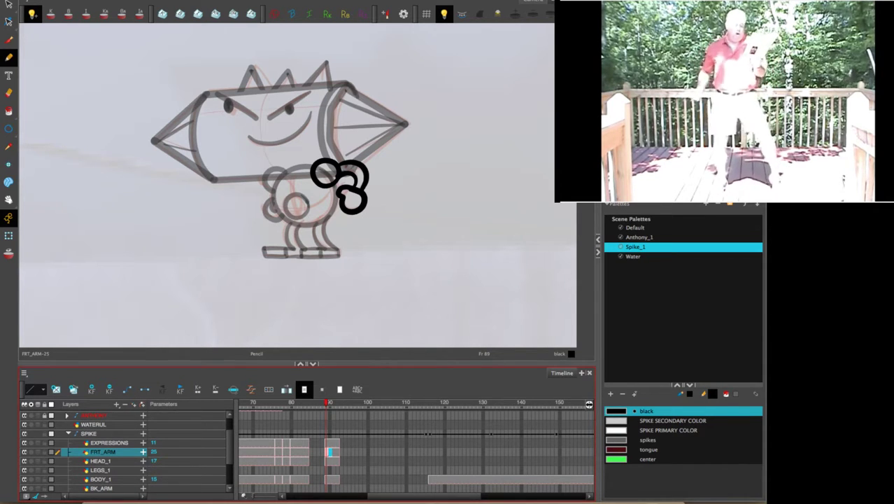
Switch to the web browser and open the Entertainer Act 99 video from the suggested videos.
mouse_move(741, 165)
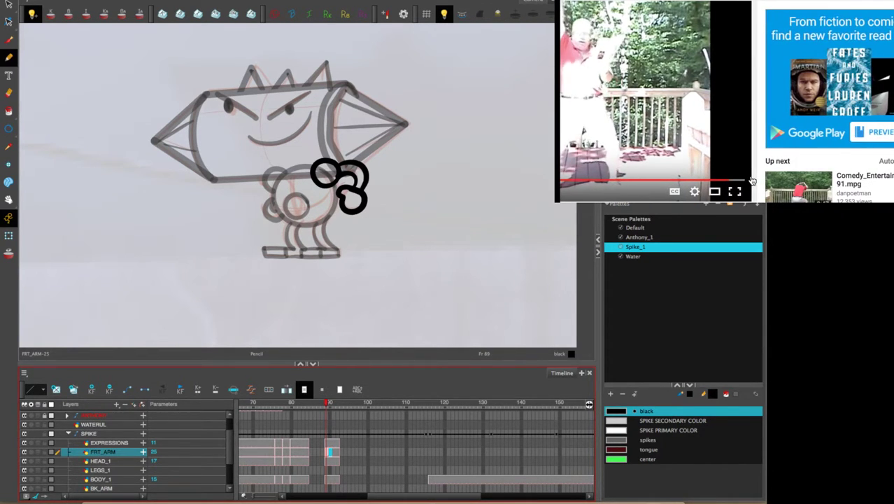
scroll(751, 181, "down", 3)
scroll(752, 180, "down", 4)
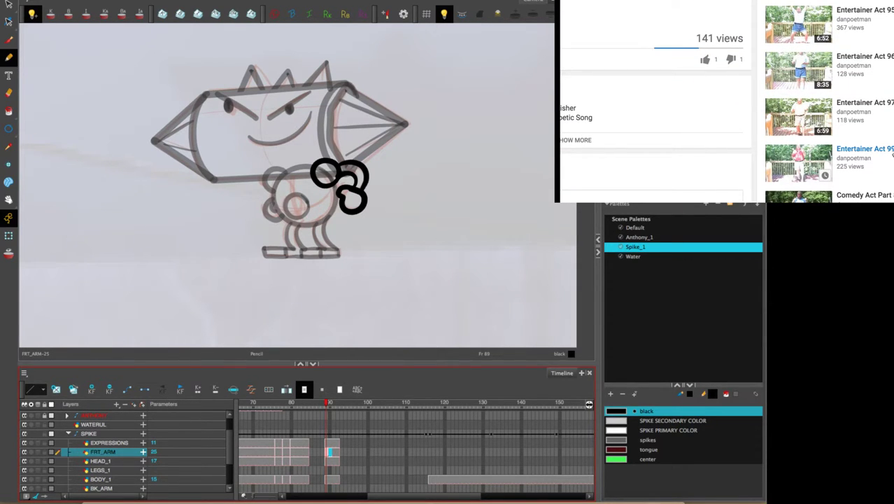
left_click(852, 154)
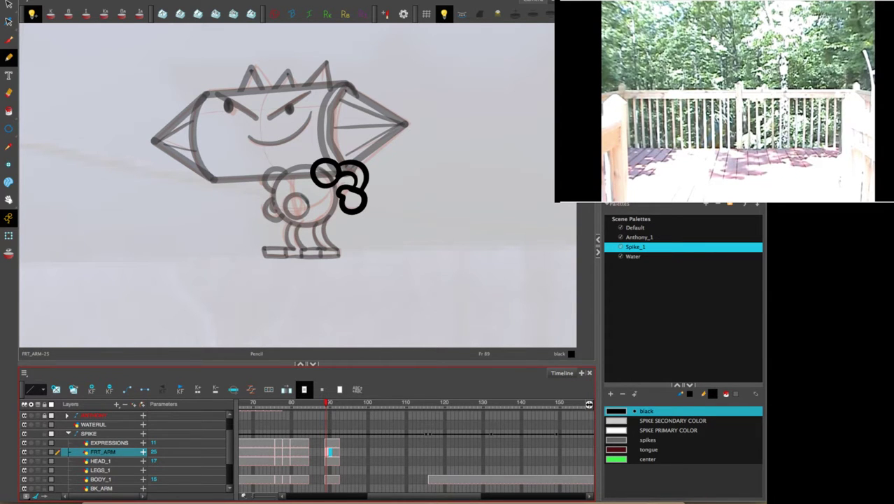
Select all strokes of the frame 89 front arm and reposition the arm against the body.
left_click(8, 5)
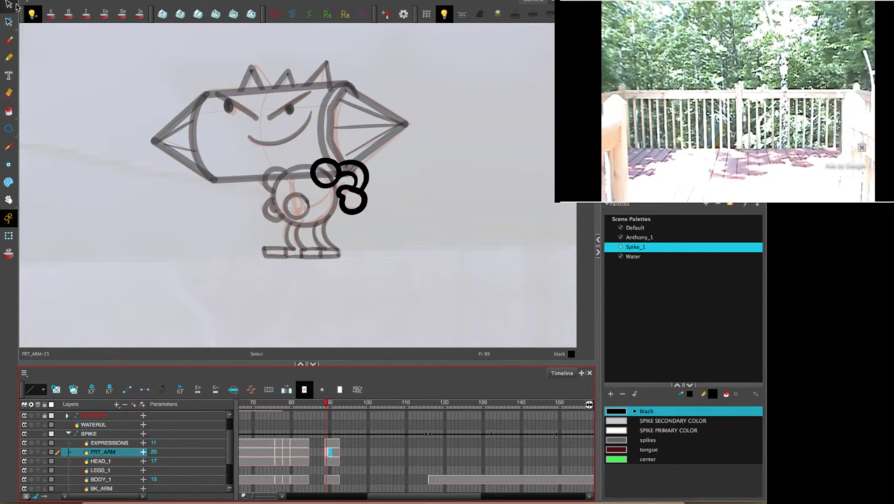
key("super+a")
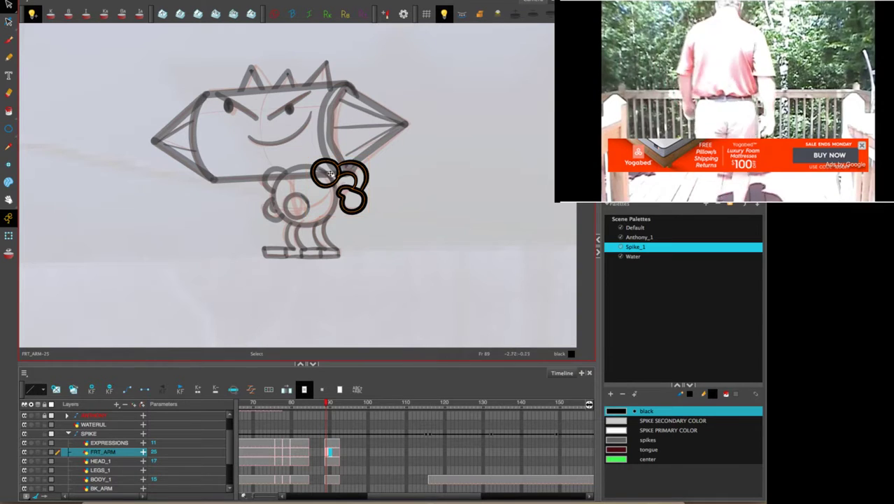
mouse_move(377, 215)
left_mouse_down()
mouse_move(369, 221)
mouse_move(366, 188)
left_mouse_up()
left_click(401, 176)
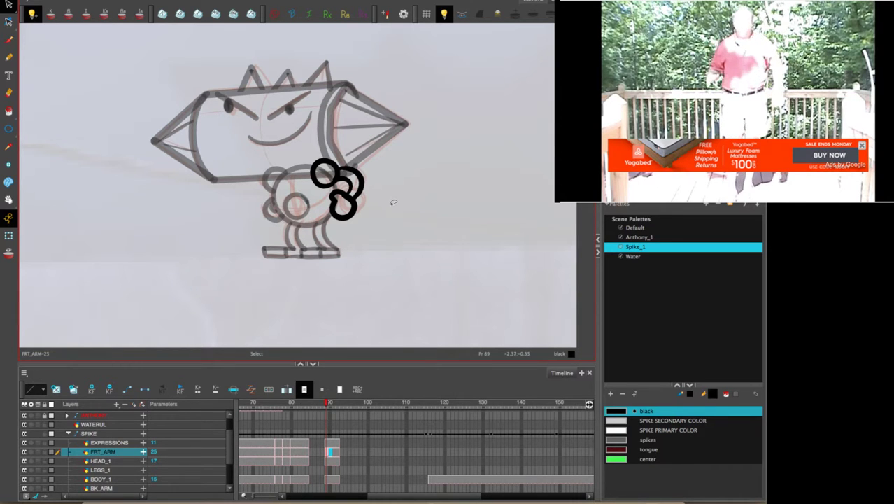
Step back and forth through frames 84 to 89 to compare the rough poses with the inked drawings.
key("comma")
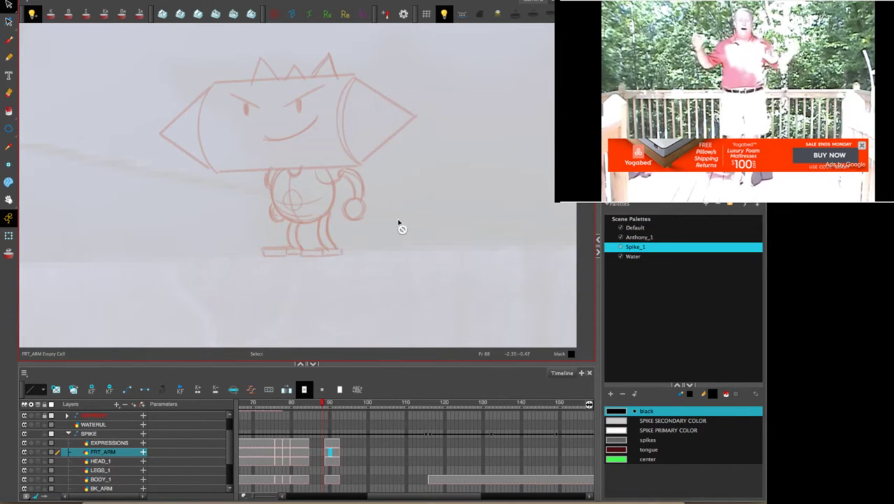
key("period")
key("comma")
key("comma")
key("comma")
key("comma")
key("comma")
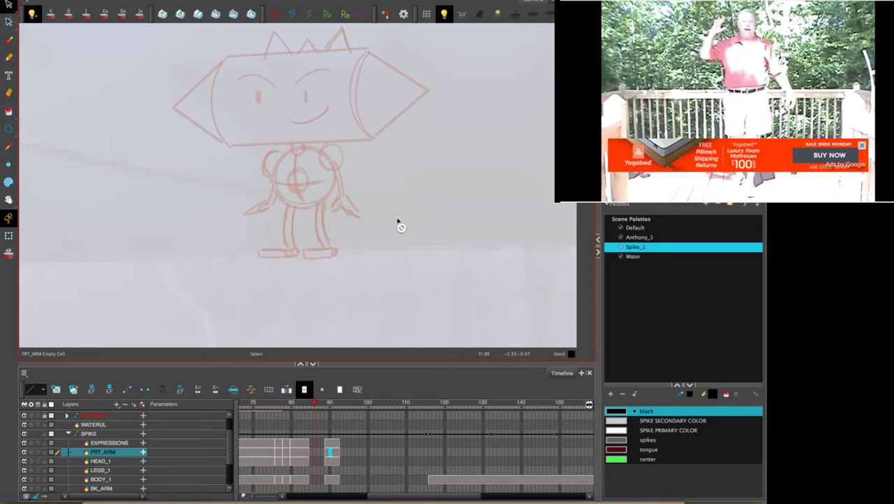
key("period")
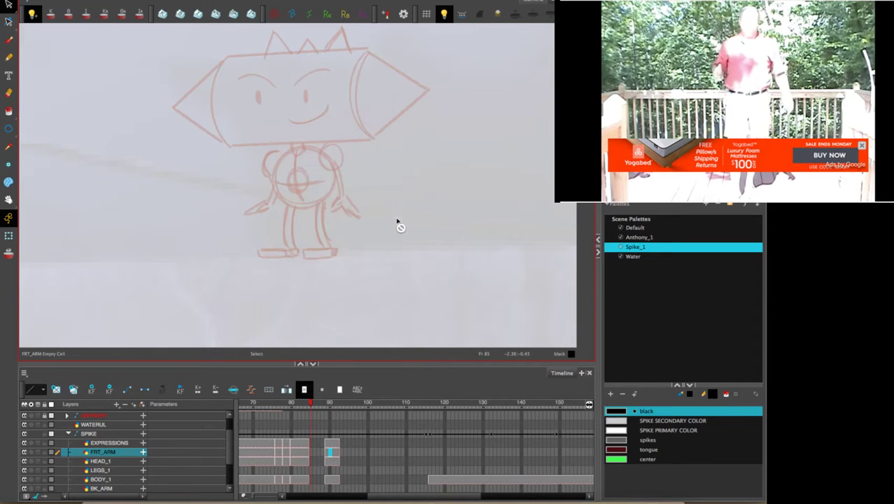
left_click(312, 444)
left_click(305, 445)
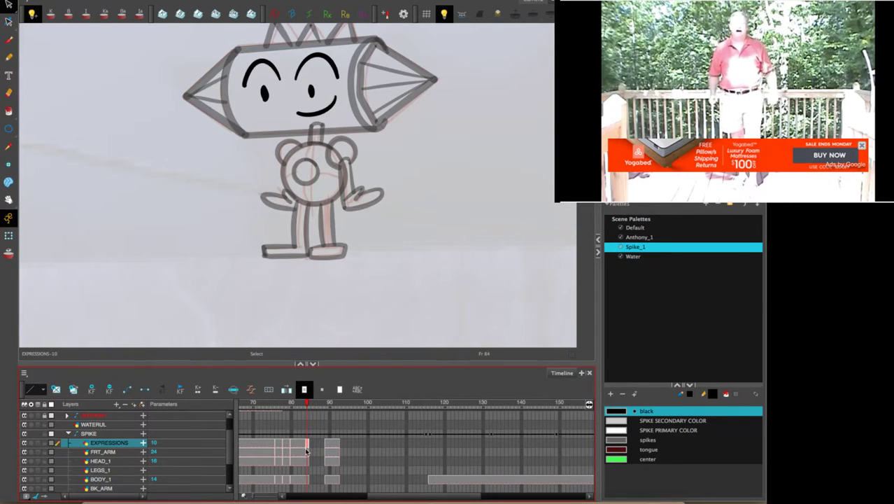
Try to extend the FRT_ARM drawing's exposure to frame 88.
left_click(310, 455)
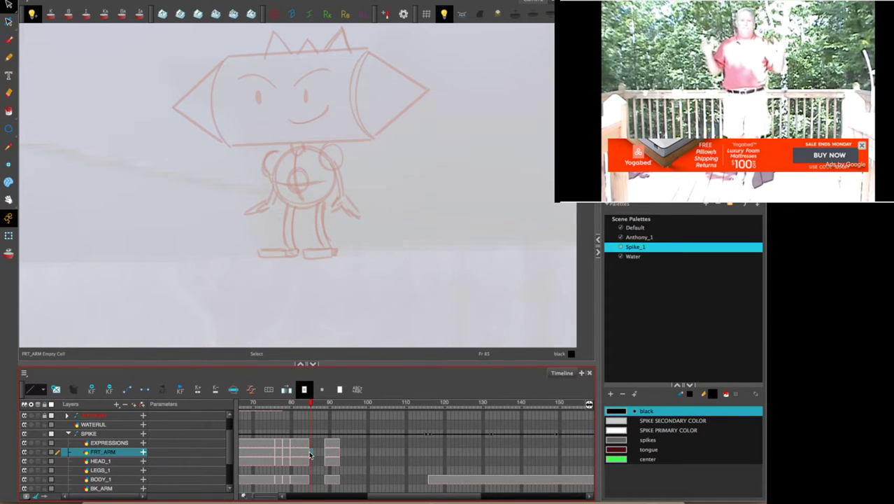
left_click(322, 455)
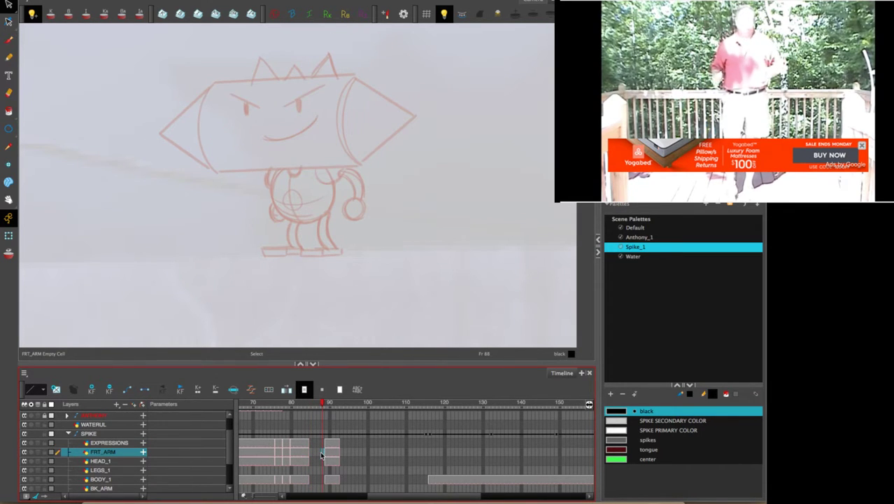
key("F5")
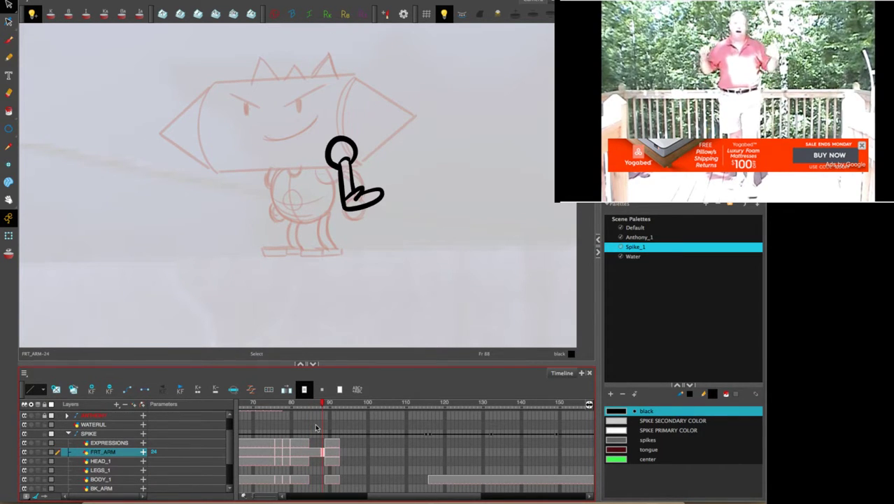
key("ctrl+z")
Extend the HEAD_1 drawing to frame 88 and duplicate it into separate drawings at frames 85 and 87.
left_click(306, 452)
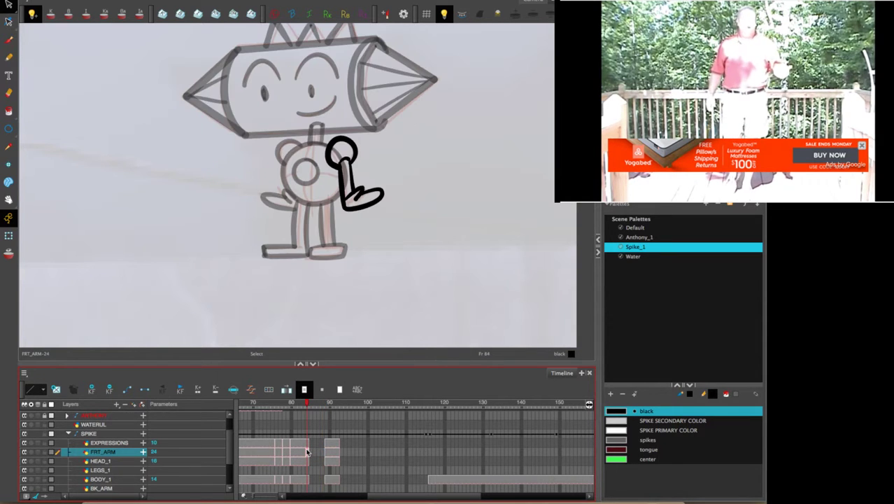
left_click(306, 461)
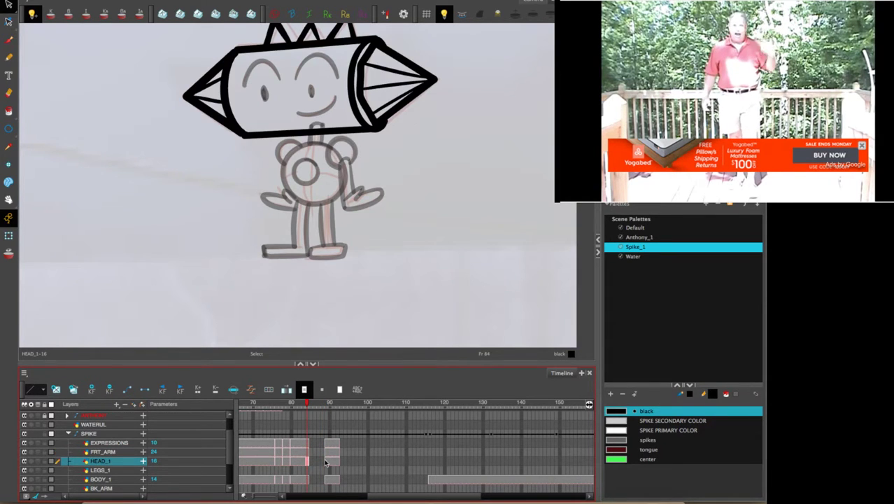
left_click(323, 462)
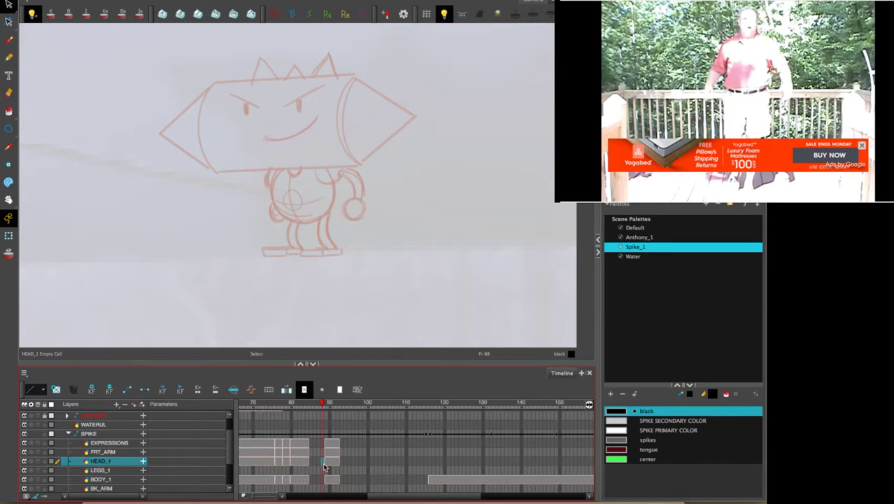
key("F5")
left_click(312, 462)
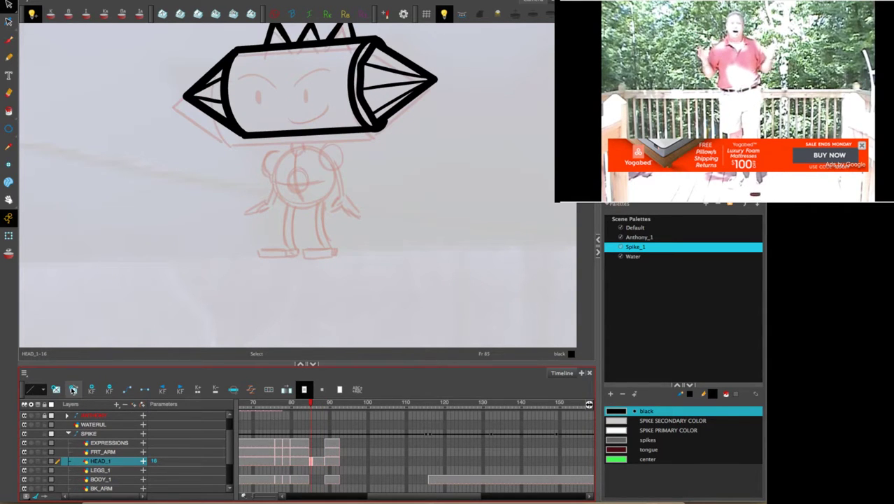
left_click(318, 462)
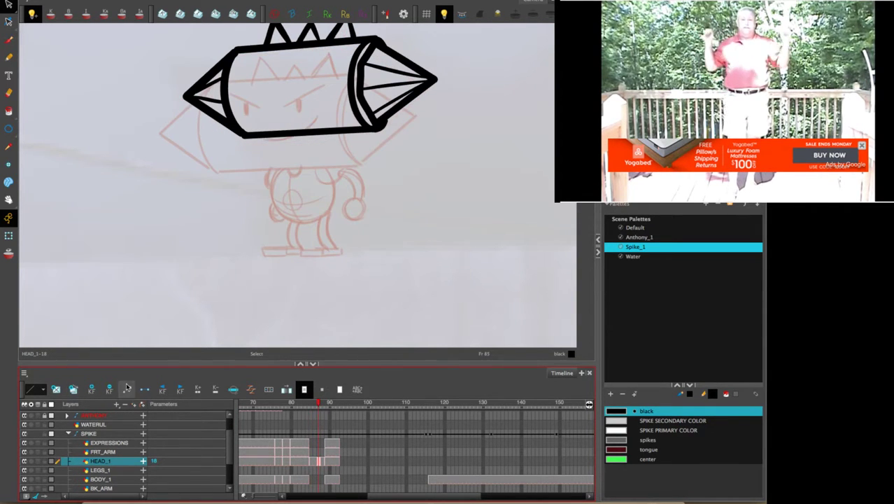
left_click(314, 461)
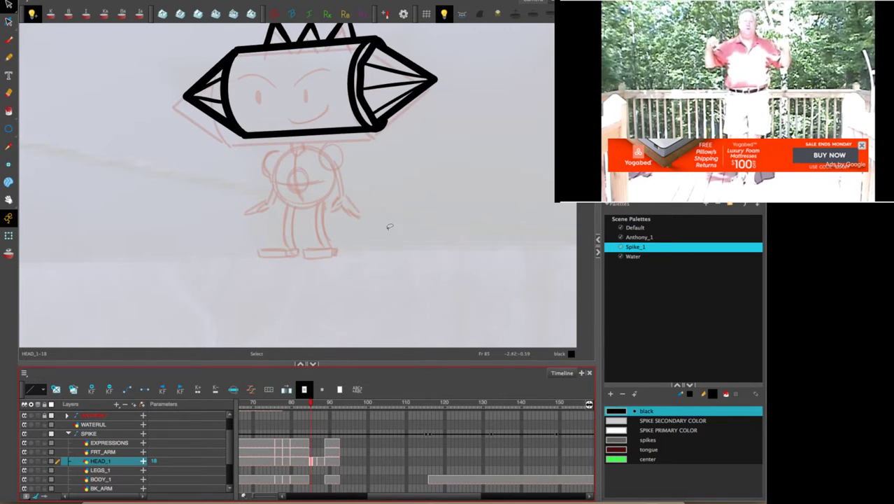
Move the frame 85 head onto its rough sketch and shift the three top spikes slightly toward the front cone.
left_click_drag(424, 187, 408, 276)
mouse_move(396, 93)
left_mouse_down()
mouse_move(255, 77)
mouse_move(455, 210)
mouse_move(409, 125)
left_mouse_up()
left_click_drag(392, 163, 385, 171)
left_click(426, 132)
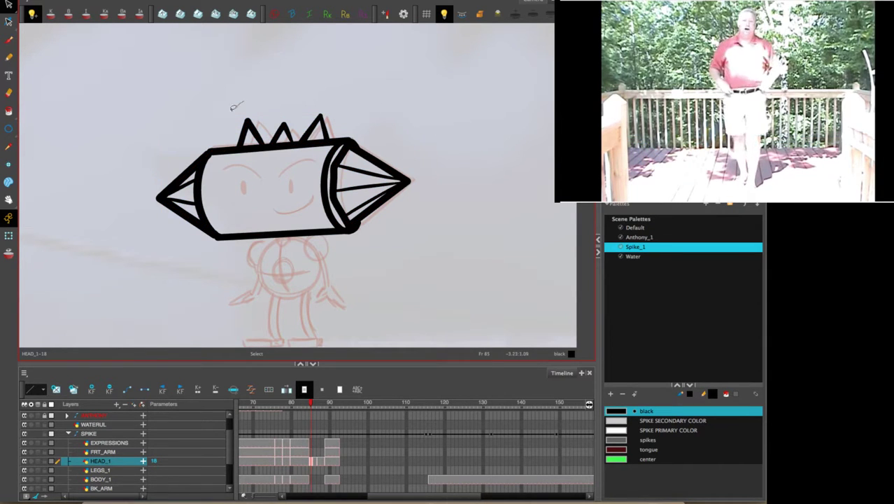
left_click_drag(235, 107, 356, 105)
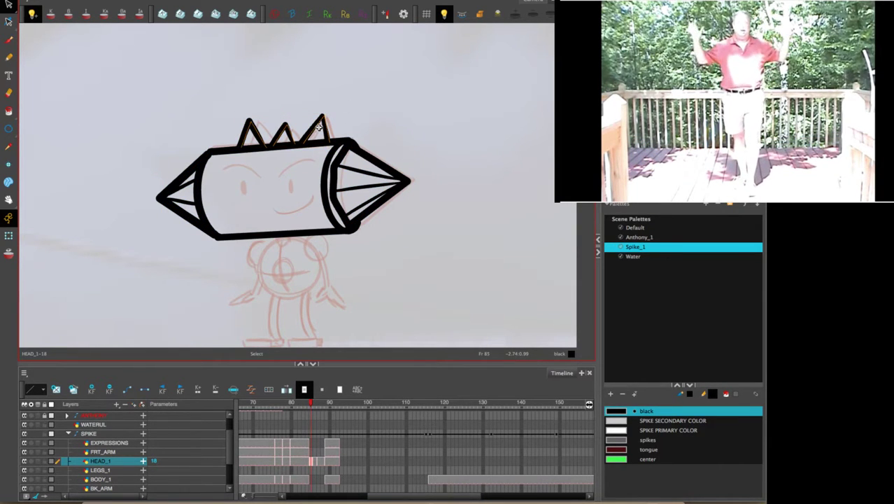
left_click(376, 115)
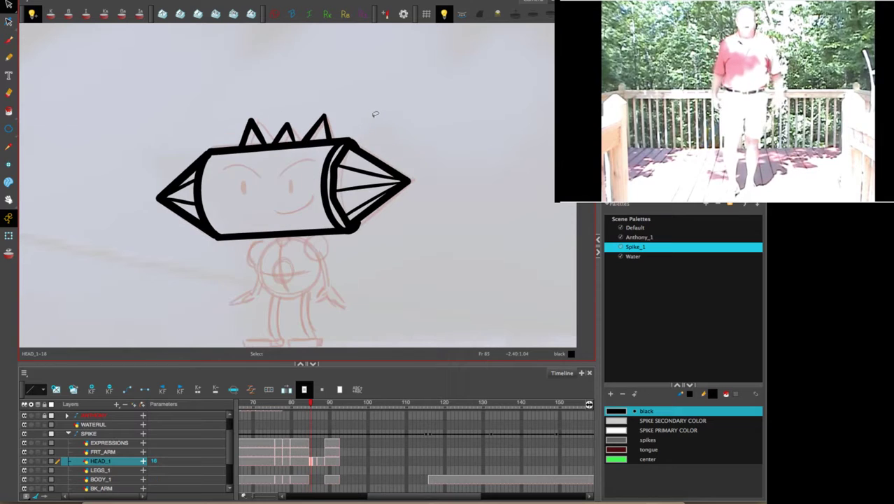
Delete the inner ridge lines of both end cones on the frame 85 head.
key("comma")
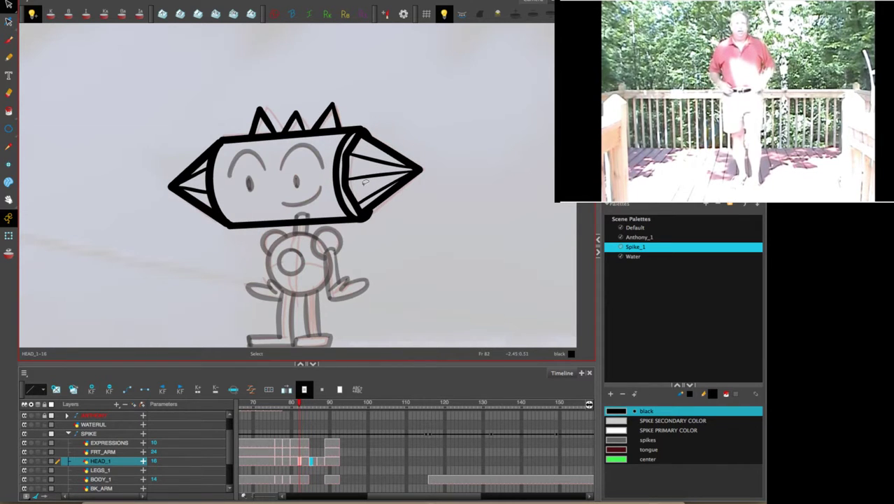
key("period")
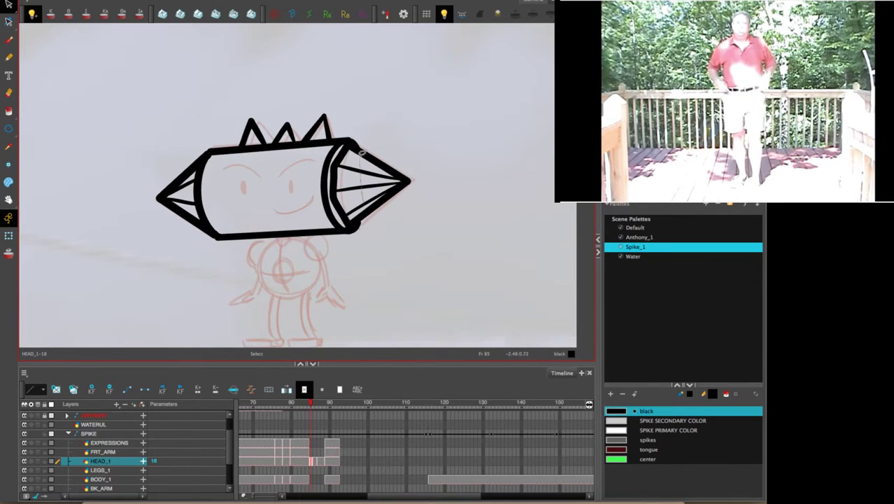
left_click_drag(362, 153, 361, 152)
left_click_drag(333, 181, 333, 169)
left_click(348, 154)
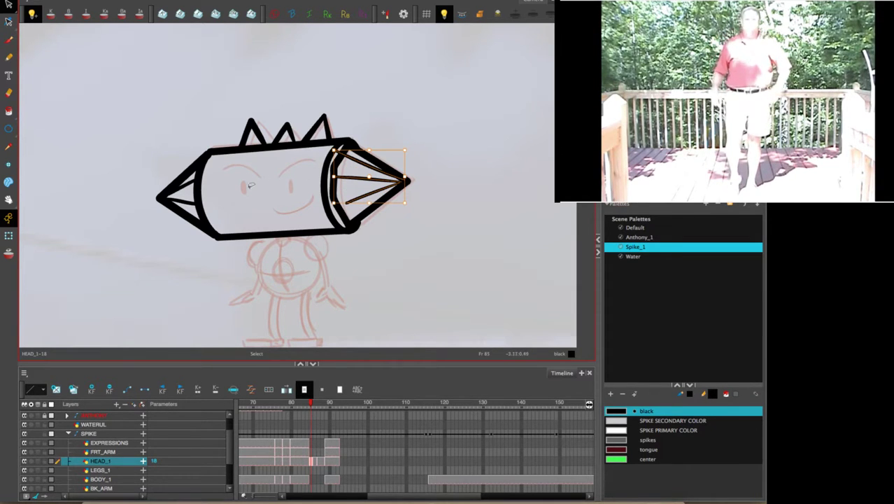
key("Delete")
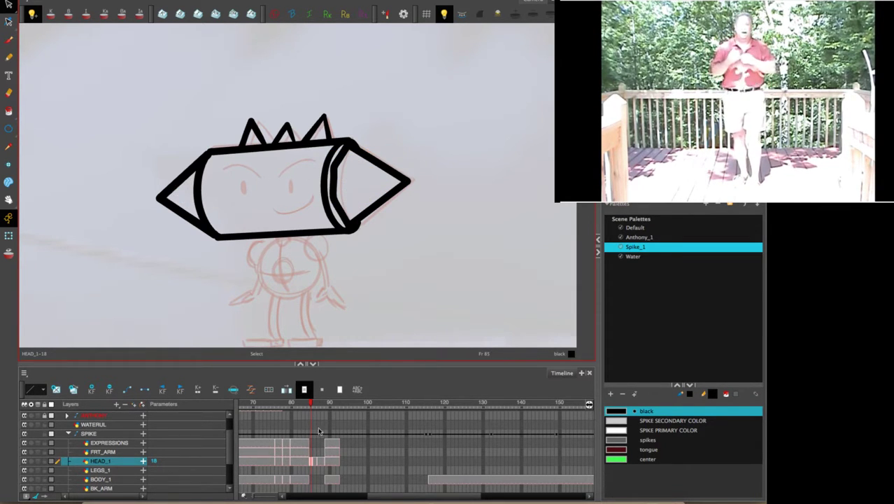
Remove the inner ridge lines from the end cones on the frame 87 head.
left_click(316, 408)
left_click(373, 193)
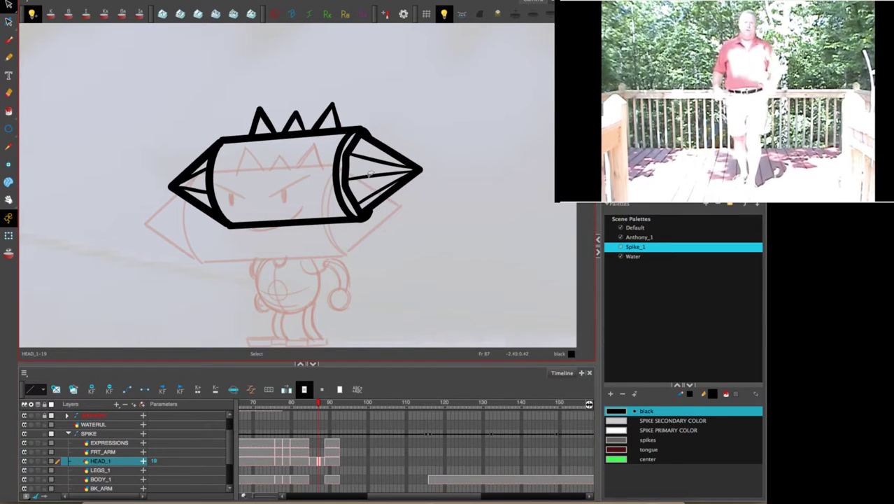
key("Delete")
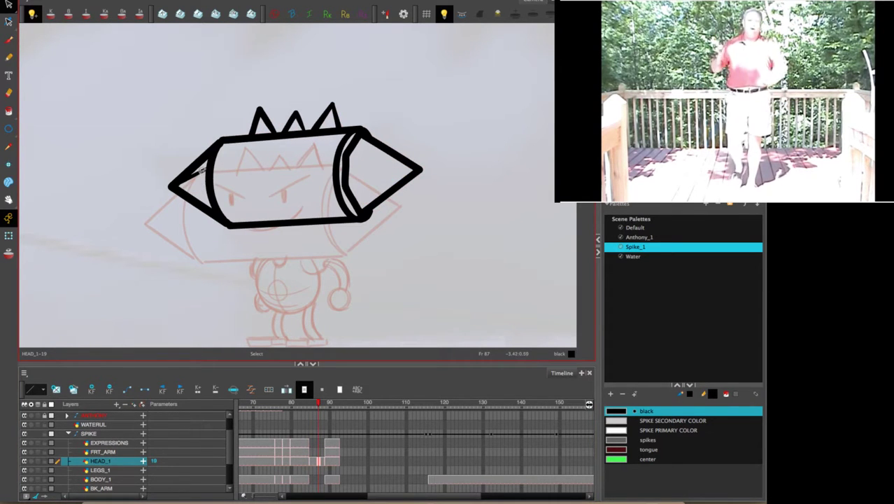
Move the whole frame 87 head down onto its rough scowling sketch.
mouse_move(342, 57)
left_mouse_down()
mouse_move(132, 179)
mouse_move(330, 260)
mouse_move(491, 92)
mouse_move(376, 157)
mouse_move(361, 185)
left_mouse_up()
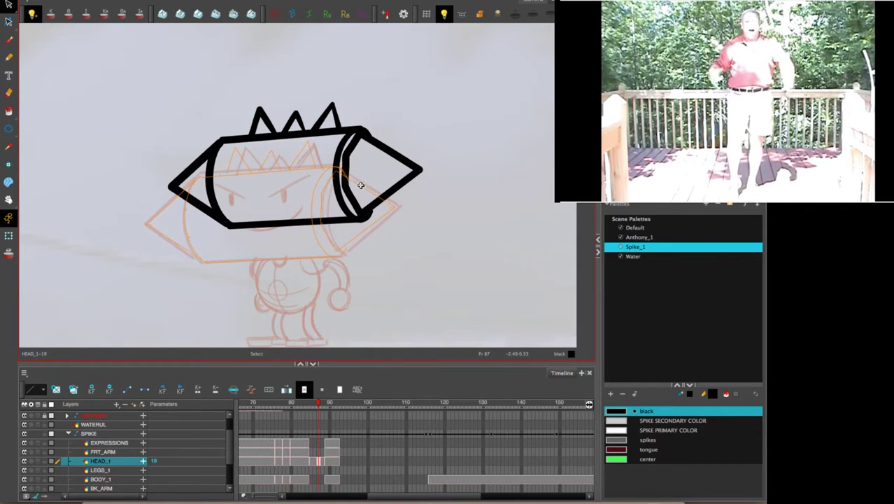
key("ctrl+z")
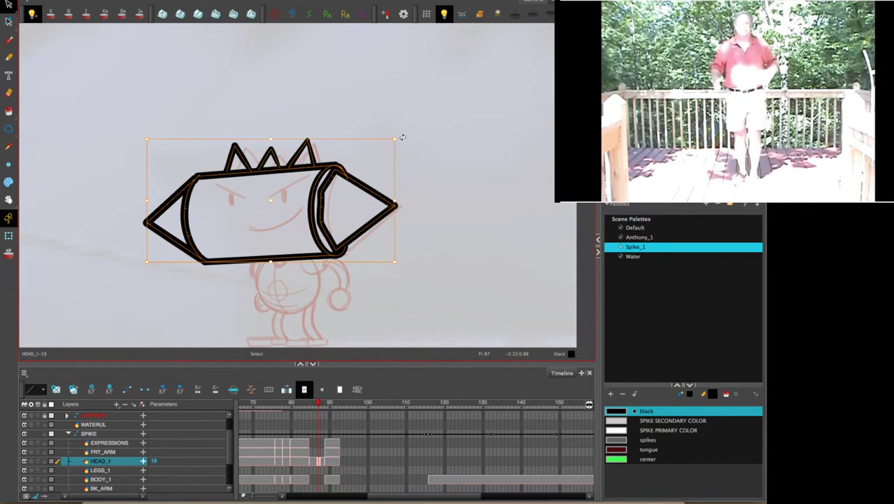
key("Escape")
Shift the three top spikes of the frame 87 head along its upper edge and seat them on the outline.
left_click_drag(334, 148, 327, 129)
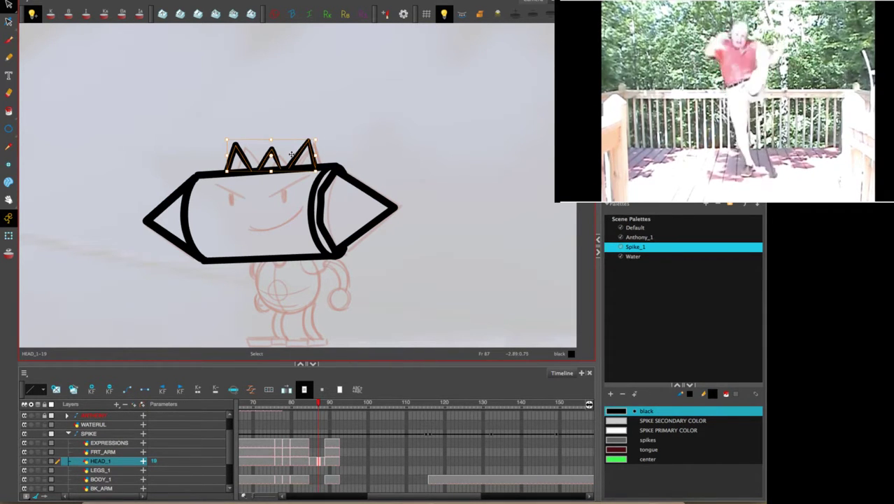
left_click_drag(290, 138, 306, 152)
left_click(355, 138)
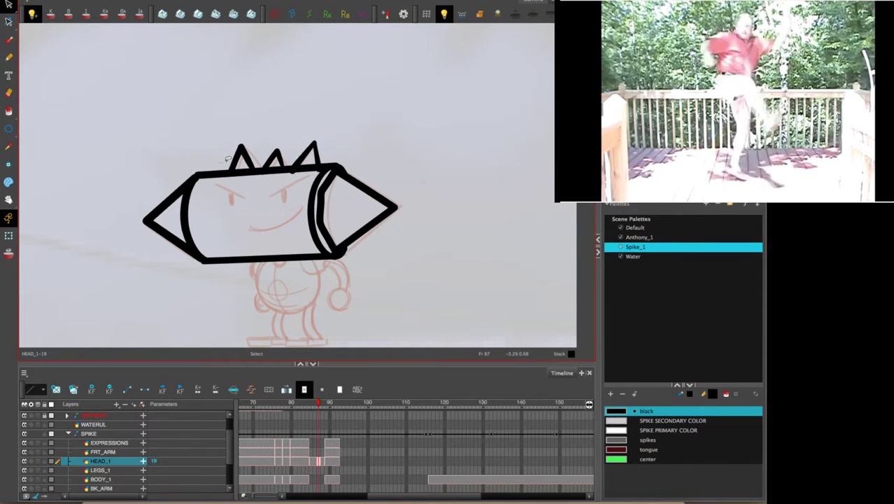
mouse_move(228, 159)
left_mouse_down()
mouse_move(326, 155)
mouse_move(307, 157)
mouse_move(321, 173)
mouse_move(320, 148)
left_mouse_up()
left_click(385, 139)
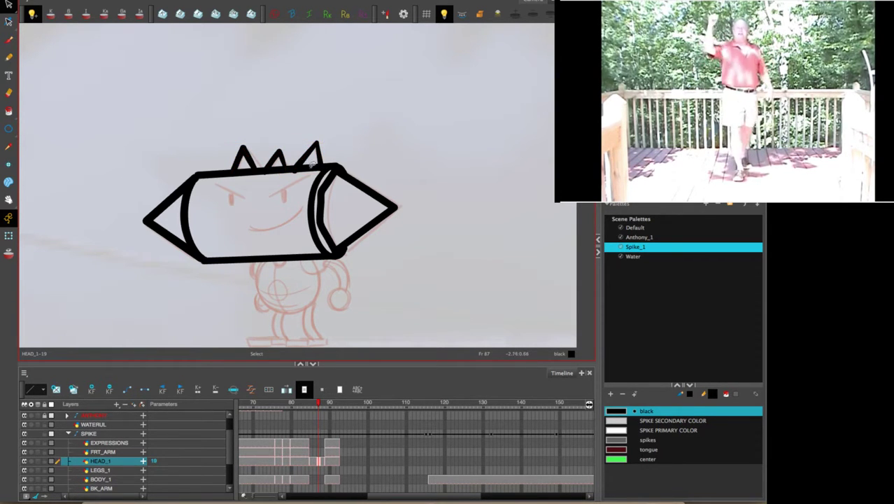
left_click(301, 154)
left_click(394, 137)
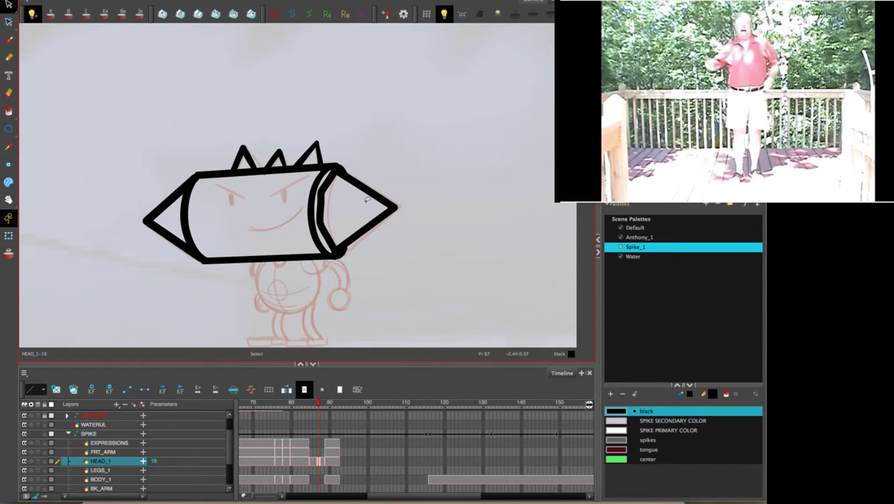
Ink three ridge lines with the Pencil inside the right end cone of the frame 85 head, converging on its tip.
key("g")
key("f")
key("g")
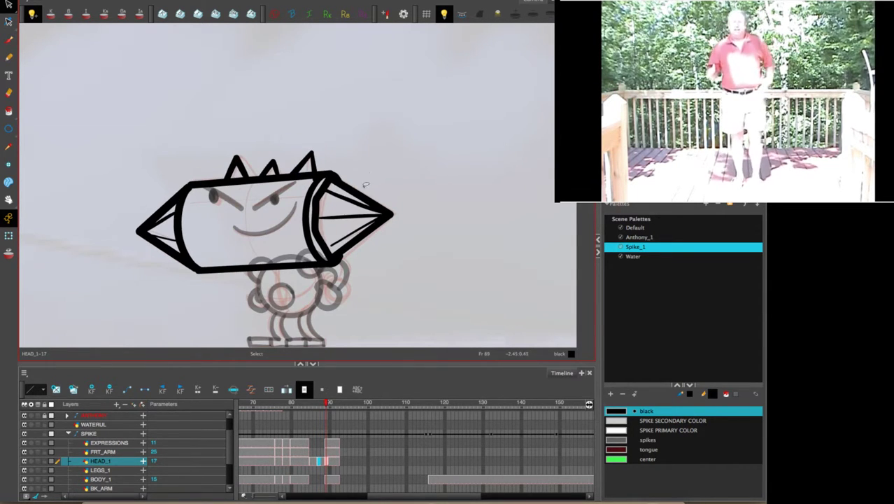
left_click(8, 58)
key("f")
key("f")
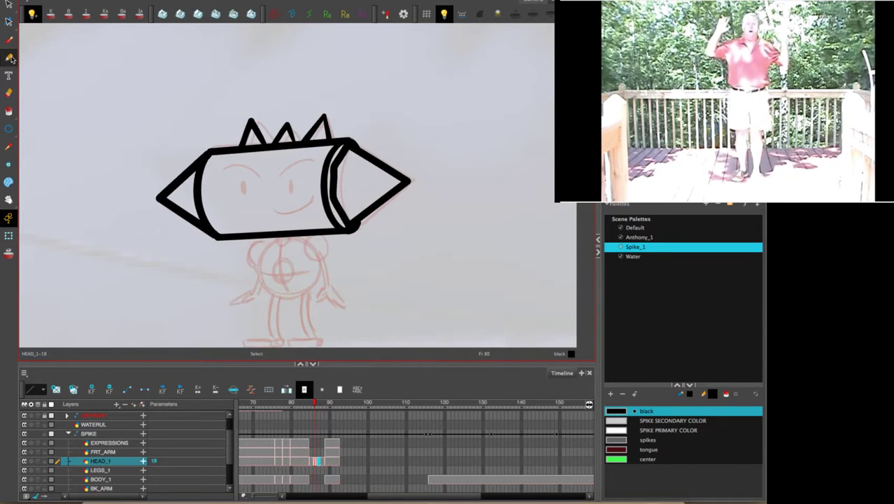
key("f")
key("period")
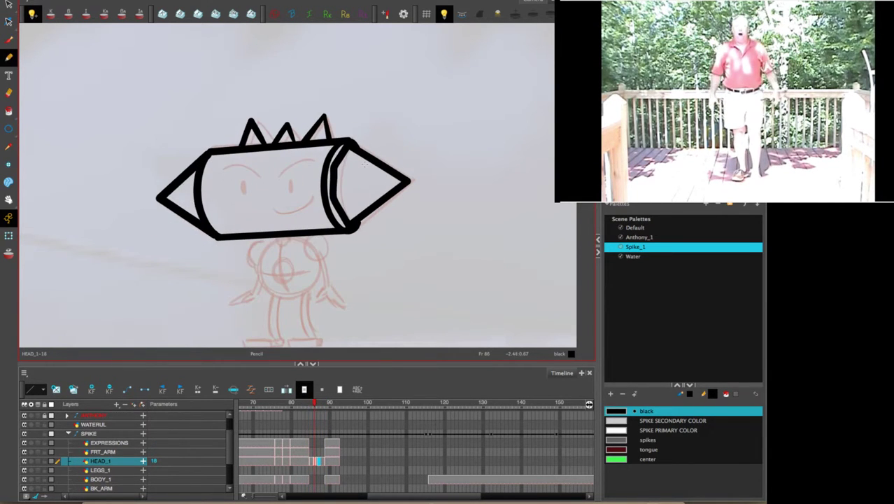
key("f")
key("g")
left_click_drag(341, 160, 409, 181)
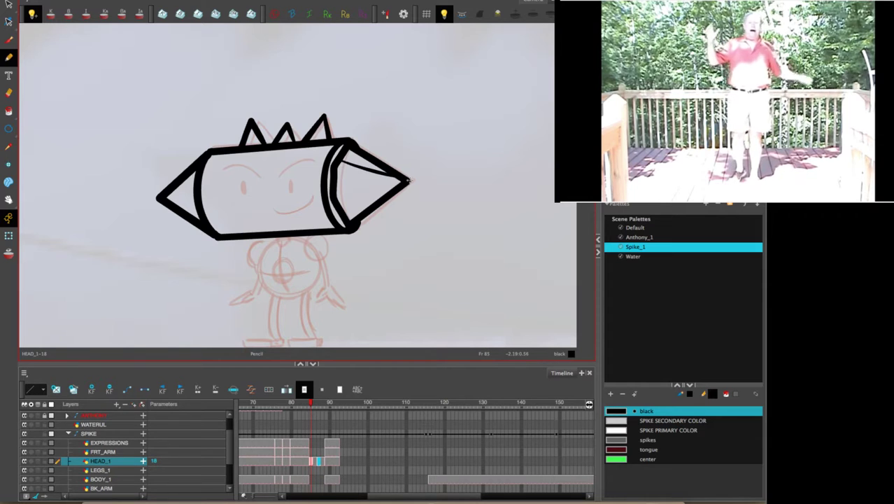
left_click_drag(333, 180, 406, 182)
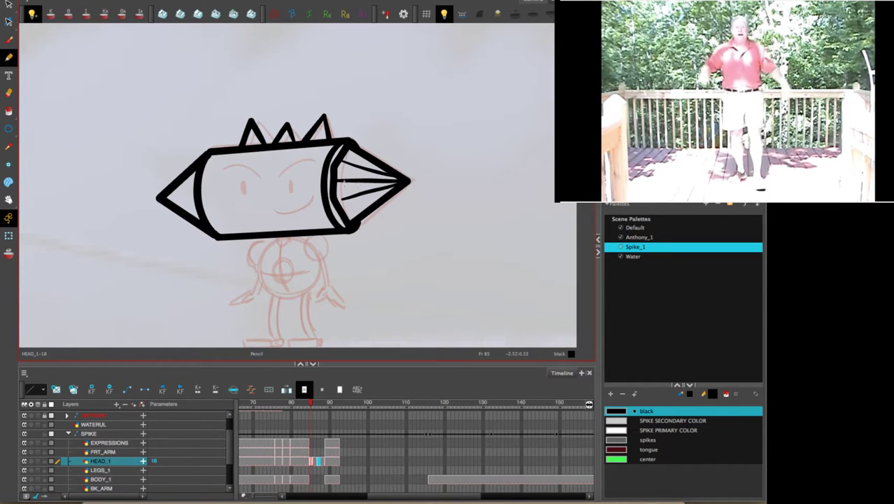
Compare with the neighbouring frames and redraw the lowest ridge line in the right cone of the frame 85 head.
key("period")
key("comma")
key("period")
key("period")
key("comma")
key("comma")
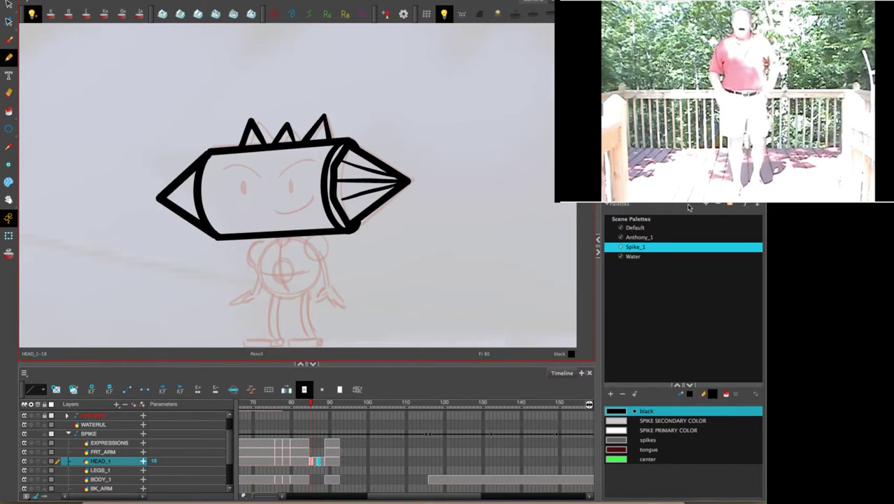
key("period")
key("comma")
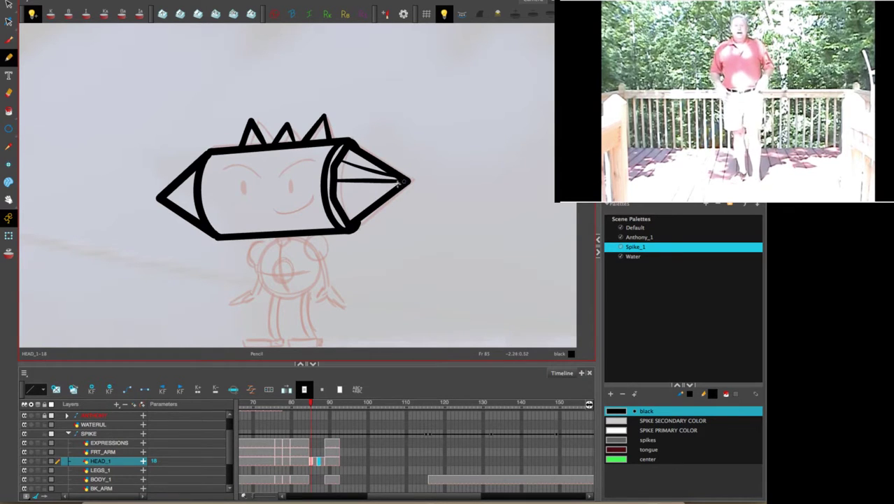
left_click_drag(401, 181, 340, 206)
Ink three ridge lines inside the right end cone of the frame 87 head, converging on its tip.
key("period")
key("comma")
key("period")
key("period")
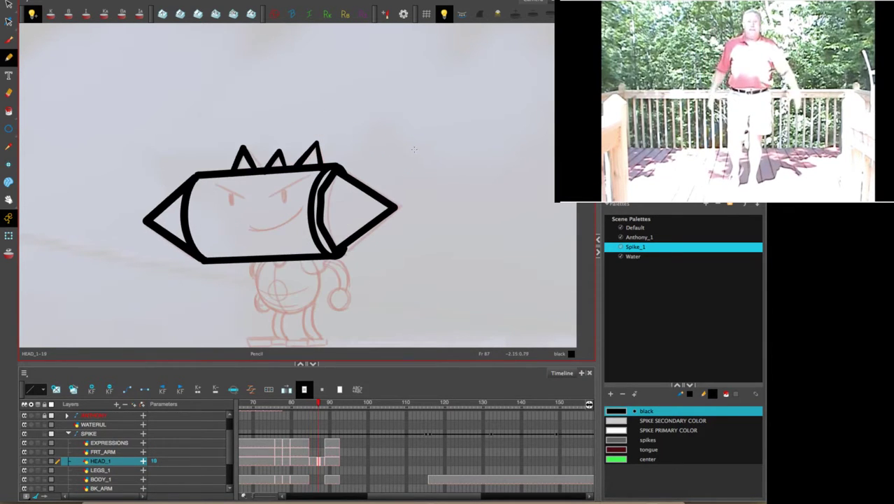
left_click_drag(340, 221, 394, 209)
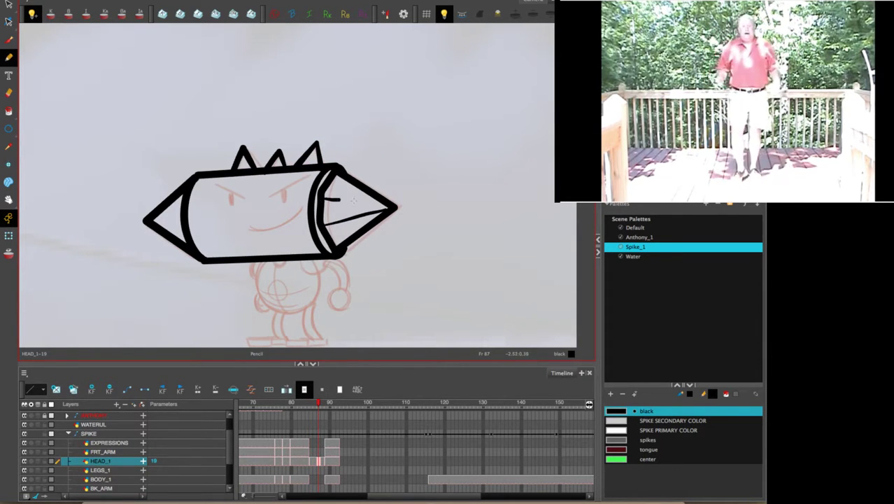
left_click_drag(324, 200, 390, 205)
left_click_drag(329, 177, 387, 201)
Flip through frames 85 to 89 to examine how the right cone's ridge lines move.
key("period")
key("period")
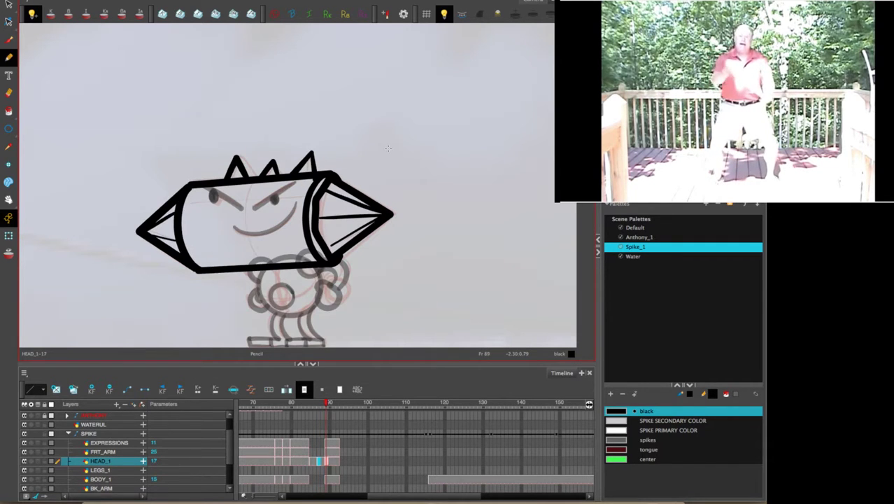
key("comma")
key("comma")
key("comma")
key("comma")
key("period")
key("period")
key("period")
key("period")
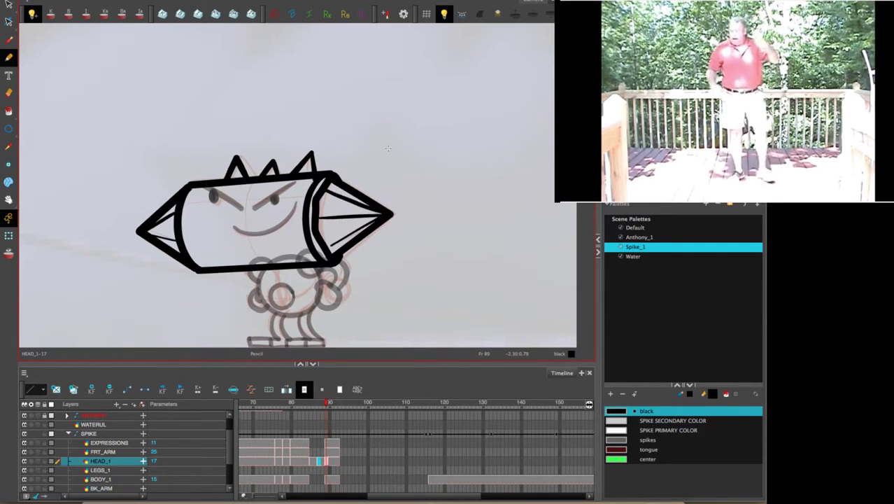
Ink the ridge lines inside the left end cones of the frame 87 and frame 85 heads.
key("comma")
key("comma")
key("comma")
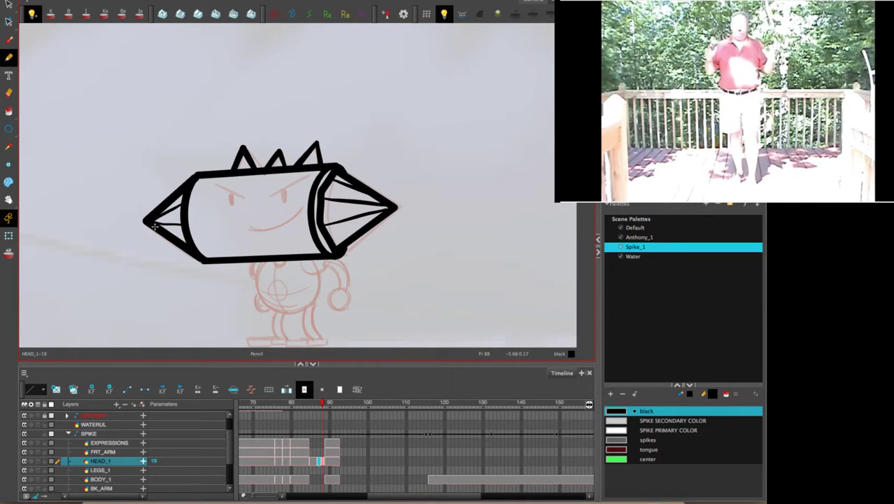
key("comma")
key("comma")
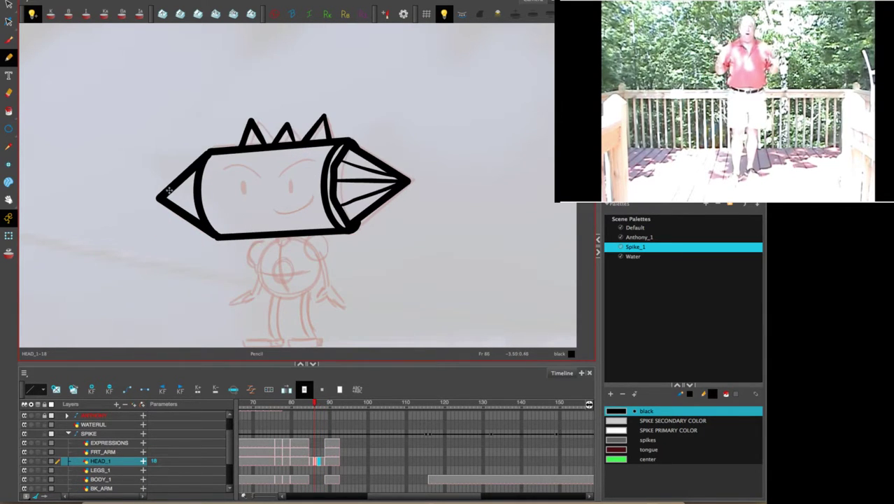
key("comma")
left_click_drag(163, 196, 198, 178)
left_click_drag(163, 199, 205, 210)
Flip back and forth through the head drawings around frames 85 to 91 to check the motion into the scowling pose.
key("period")
key("period")
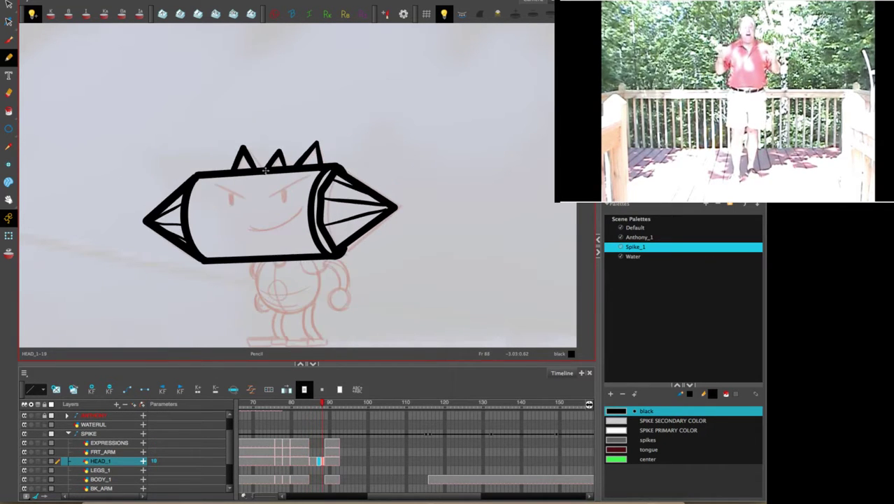
key("comma")
key("comma")
key("comma")
key("period")
key("period")
key("period")
key("period")
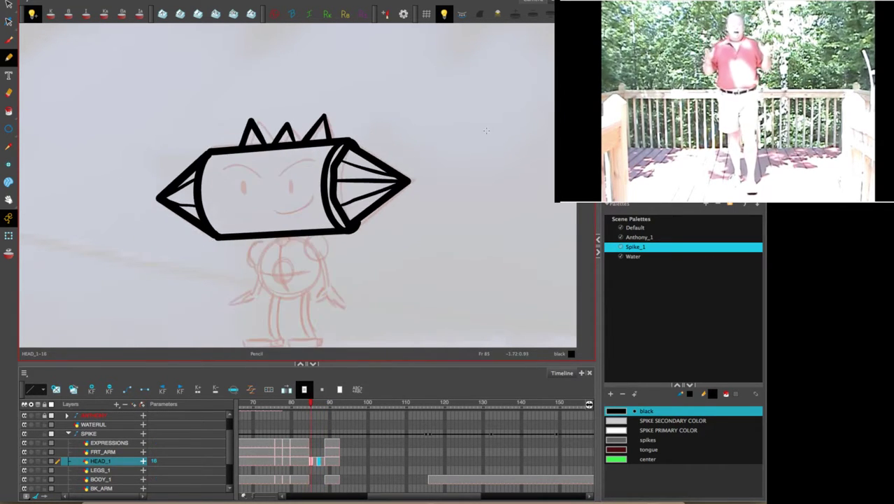
key("comma")
key("comma")
key("comma")
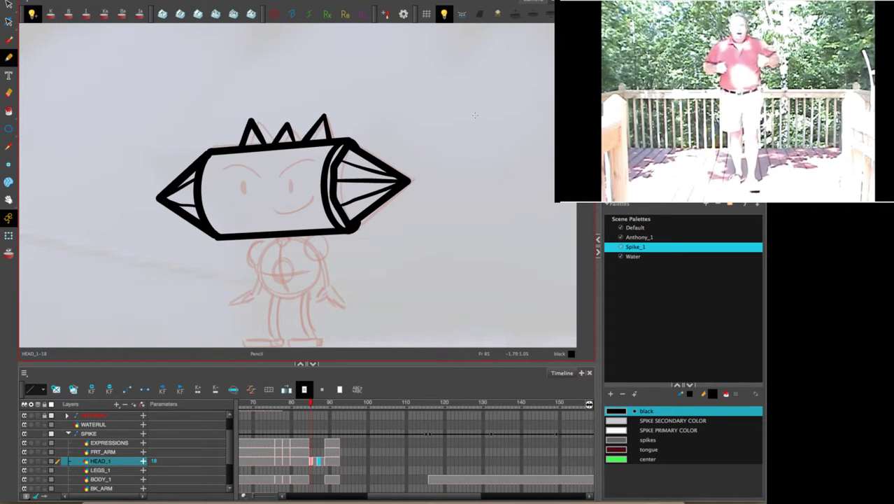
key("comma")
key("period")
key("comma")
key("period")
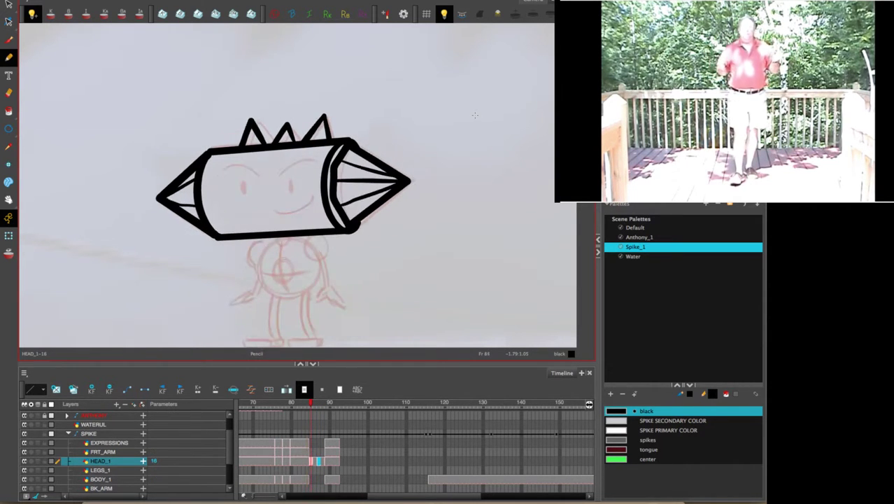
key("comma")
key("comma")
key("period")
key("period")
key("period")
key("period")
key("period")
key("period")
key("period")
key("period")
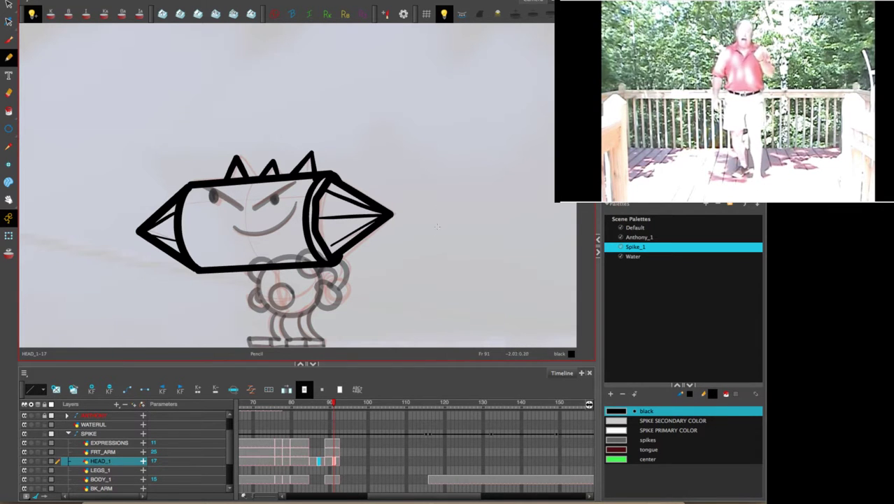
Extend the EXPRESSIONS layer's exposure across the gap through frame 88 and add empty drawings at frames 85 and 87.
mouse_move(437, 227)
left_mouse_down()
mouse_move(468, 172)
mouse_move(450, 227)
left_mouse_up()
key("2")
key("2")
key("2")
key("1")
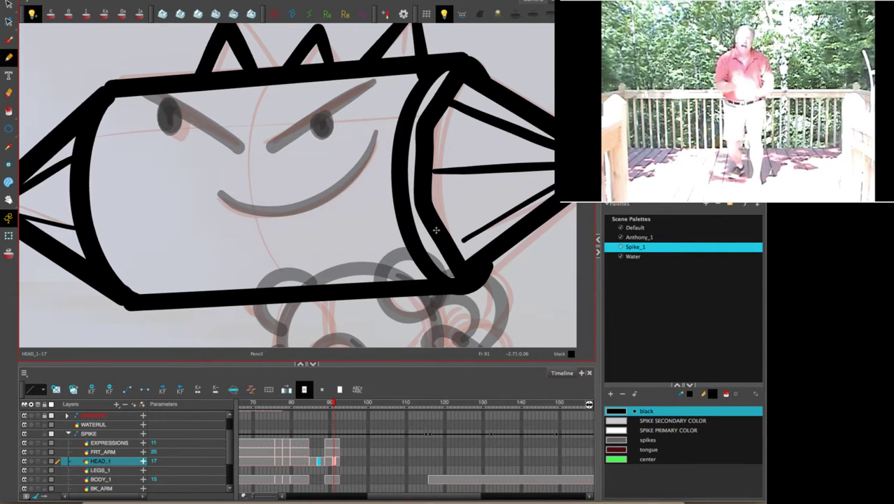
left_click(335, 452)
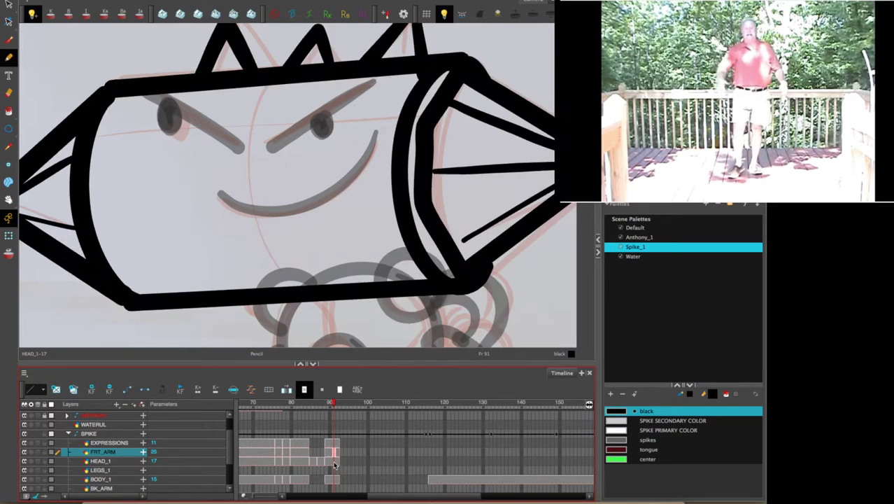
left_click(334, 461)
left_click(334, 443)
left_click(312, 445)
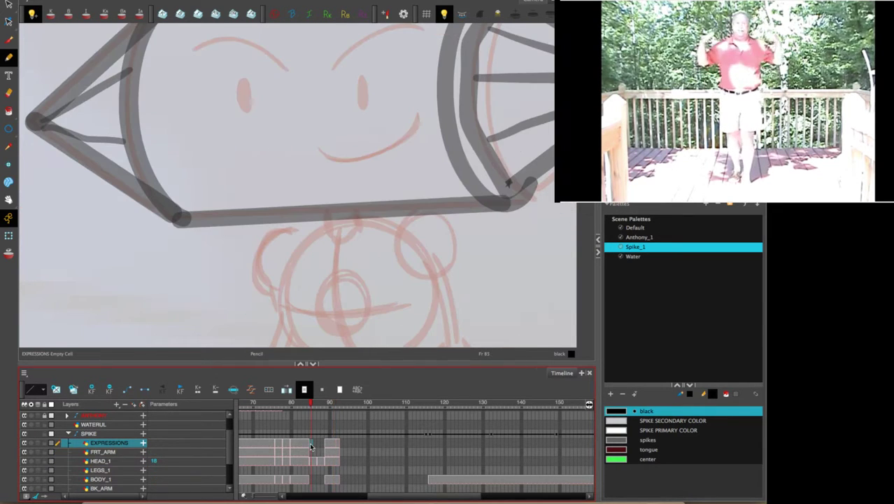
left_click(324, 445)
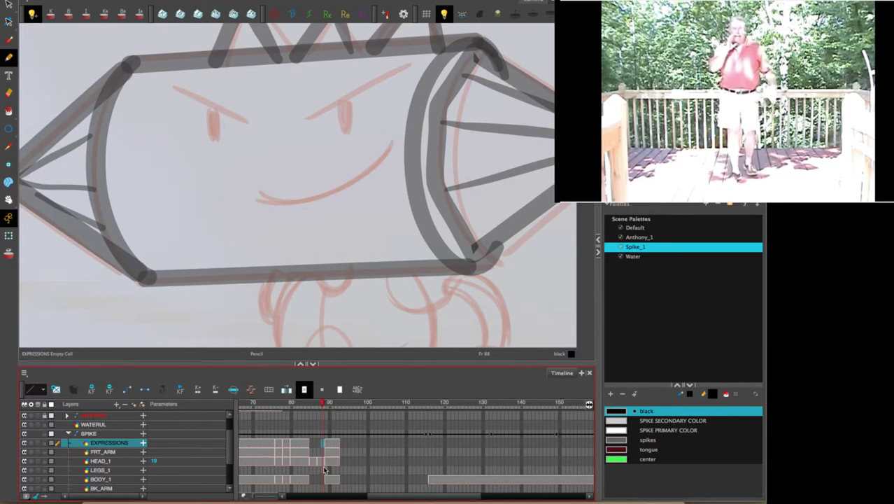
key("F5")
left_click(311, 443)
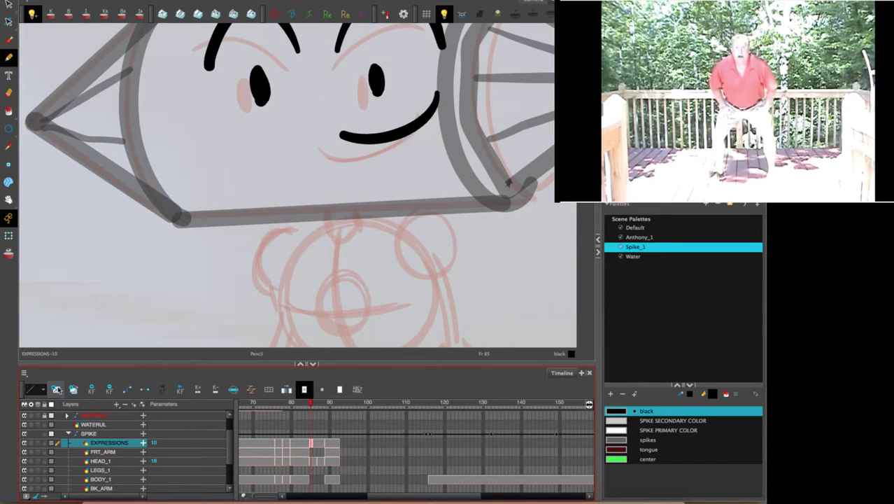
left_click(318, 443)
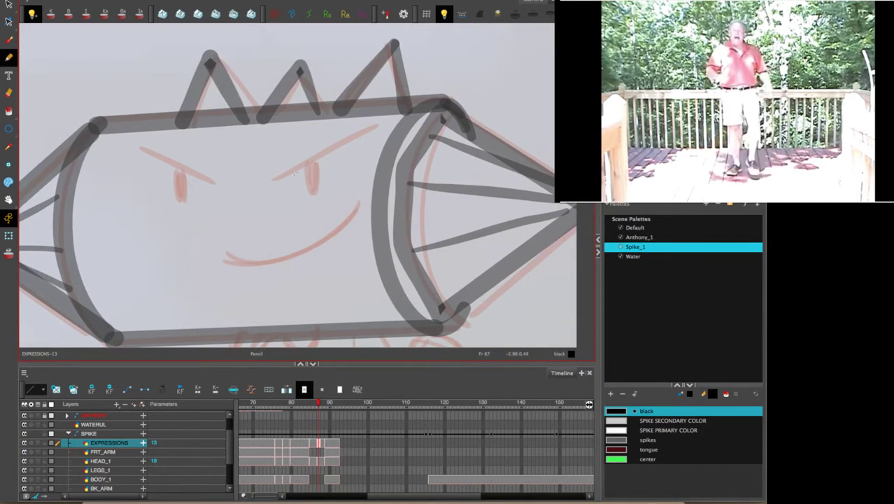
Ink the slanted eyebrows, both eyes and the smile over the rough face at frame 87 on the EXPRESSIONS layer.
left_click_drag(275, 178, 381, 127)
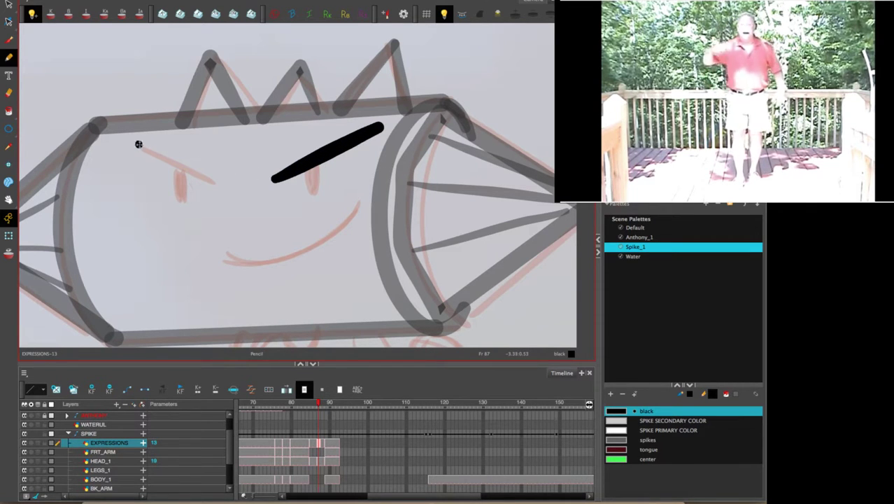
mouse_move(139, 144)
left_mouse_down()
mouse_move(219, 187)
mouse_move(182, 183)
left_mouse_up()
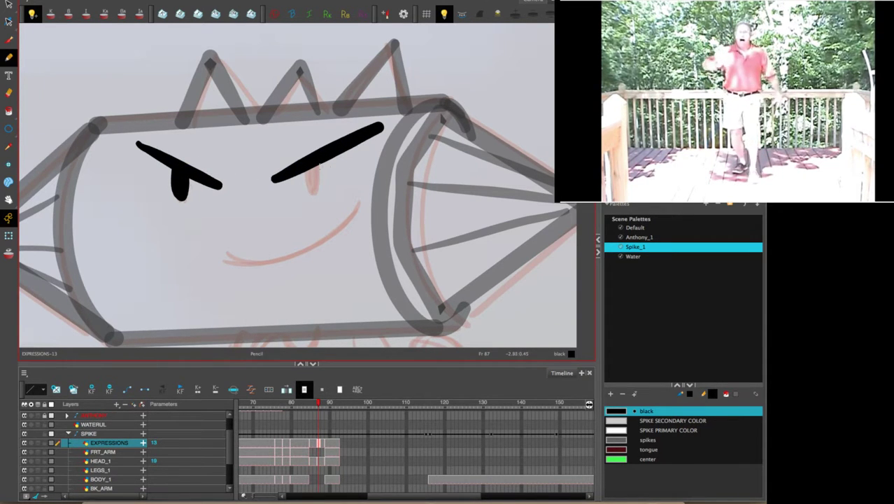
mouse_move(311, 165)
left_mouse_down()
mouse_move(360, 200)
mouse_move(325, 239)
mouse_move(286, 257)
mouse_move(227, 259)
left_mouse_up()
Ink the smile, arched eyebrows and both oval eyes over the rough face on the frame 85 expression drawing.
left_click(314, 449)
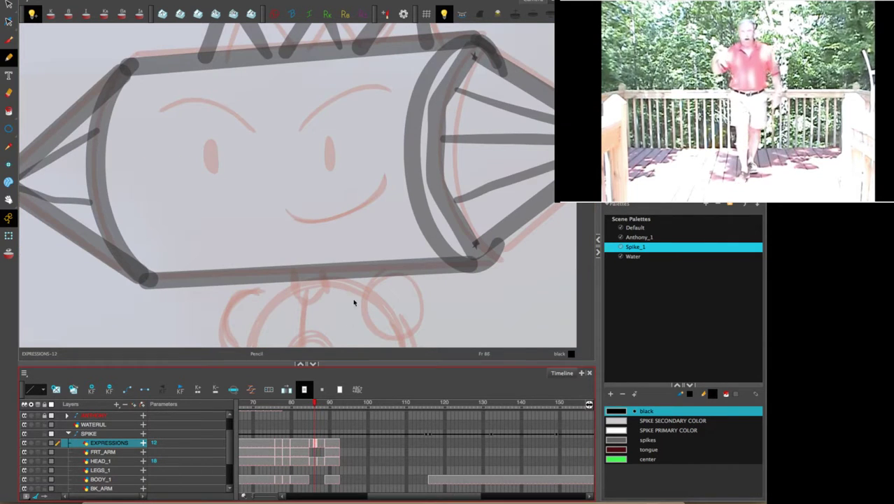
left_click_drag(287, 208, 385, 175)
mouse_move(391, 91)
left_mouse_down()
mouse_move(360, 84)
mouse_move(294, 131)
mouse_move(183, 97)
mouse_move(154, 119)
left_mouse_up()
left_click_drag(208, 144, 212, 168)
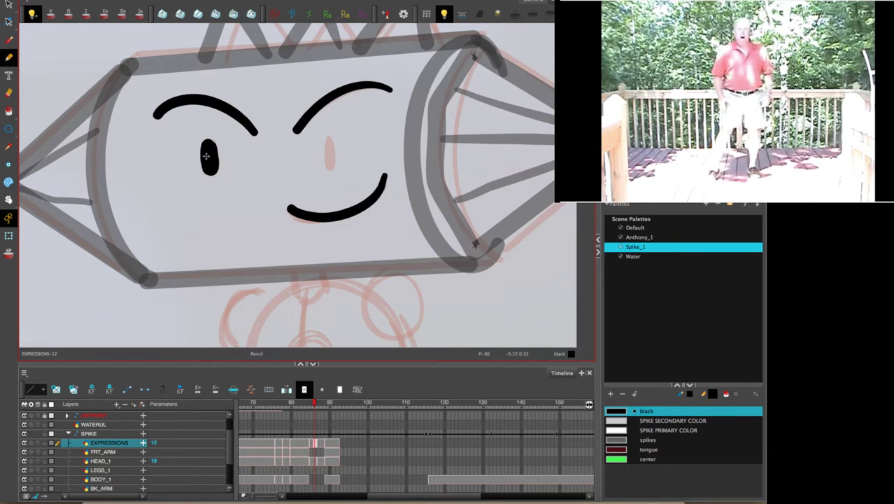
mouse_move(330, 137)
left_mouse_down()
mouse_move(330, 162)
mouse_move(338, 138)
left_mouse_up()
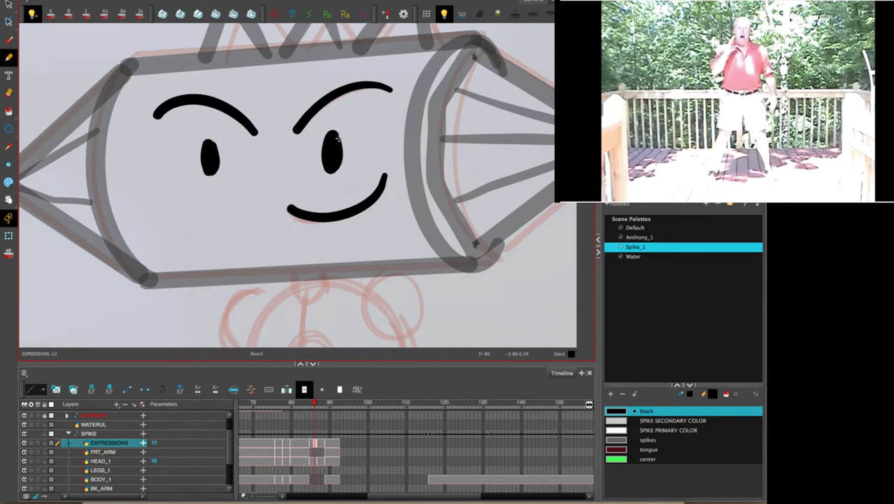
Flip through the frames up to frame 90 to check the facial expression change from frame 85 into the scowl.
key("comma")
key("comma")
key("comma")
key("period")
key("period")
key("period")
key("period")
key("period")
key("period")
key("period")
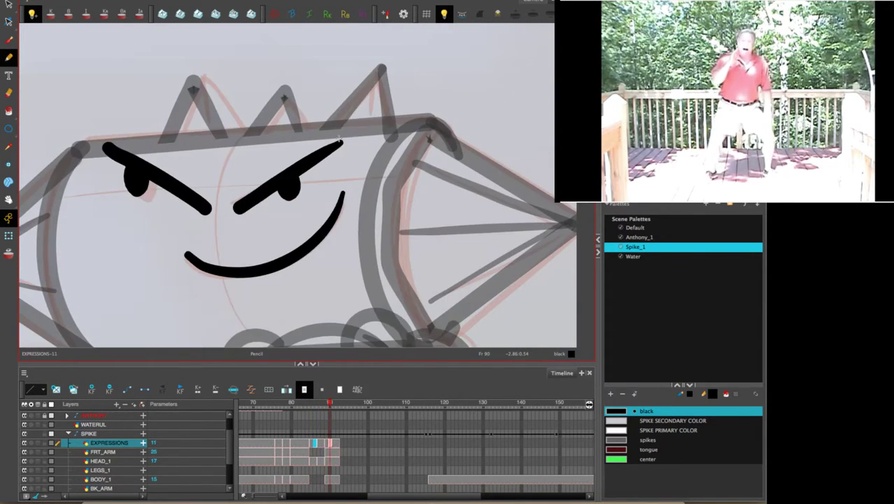
key("comma")
key("comma")
key("comma")
key("comma")
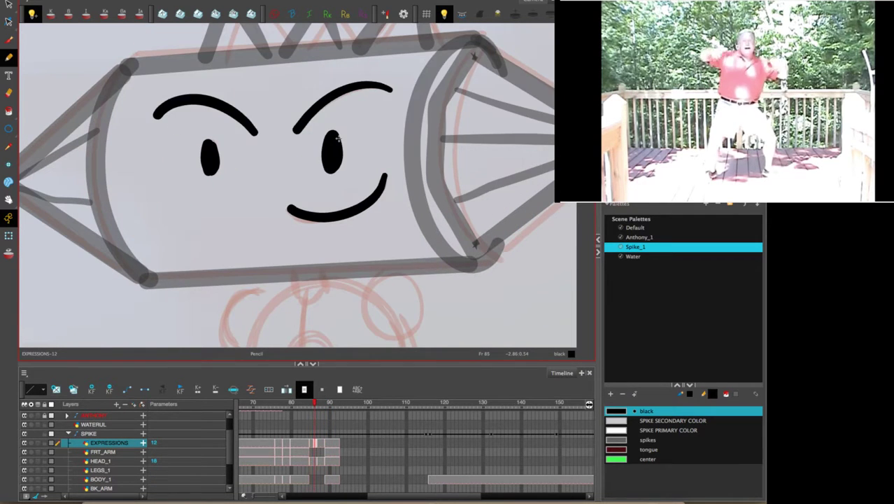
Examine the body, arm and leg sketches below the head while flipping between frames 84 and 88.
scroll(337, 139, "down", 10)
key("comma")
key("comma")
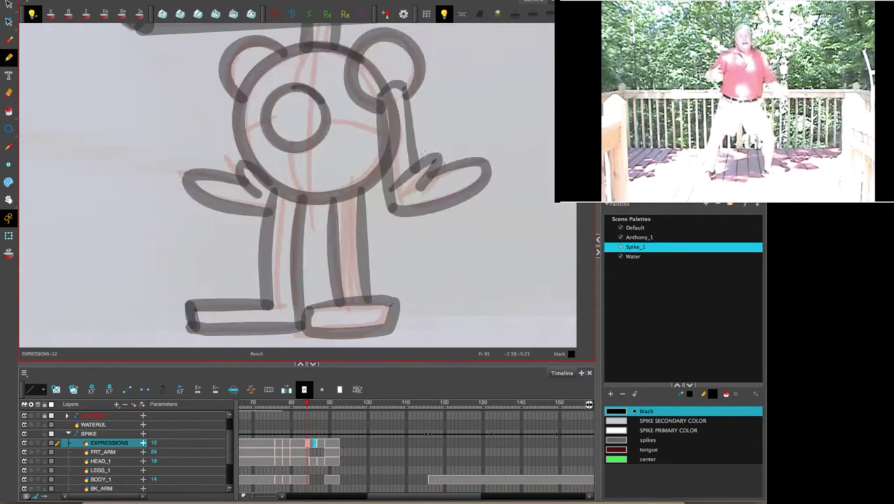
key("period")
key("comma")
key("period")
key("comma")
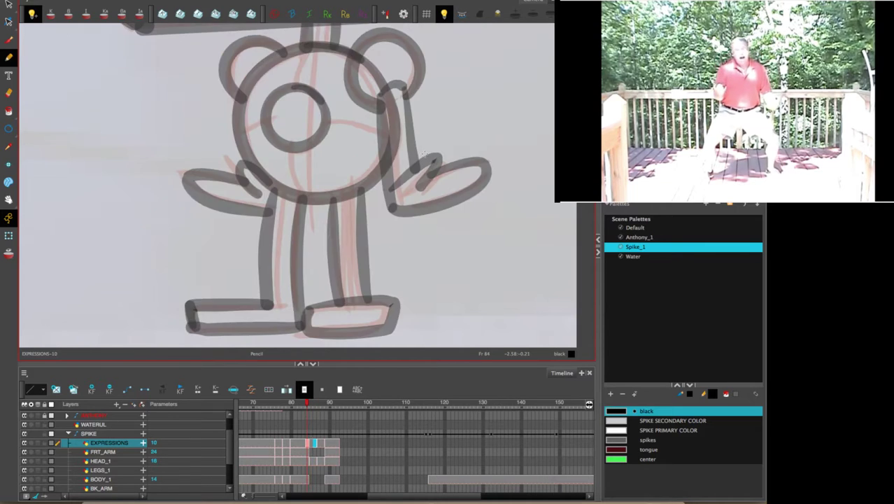
key("period")
key("period")
key("period")
key("period")
key("period")
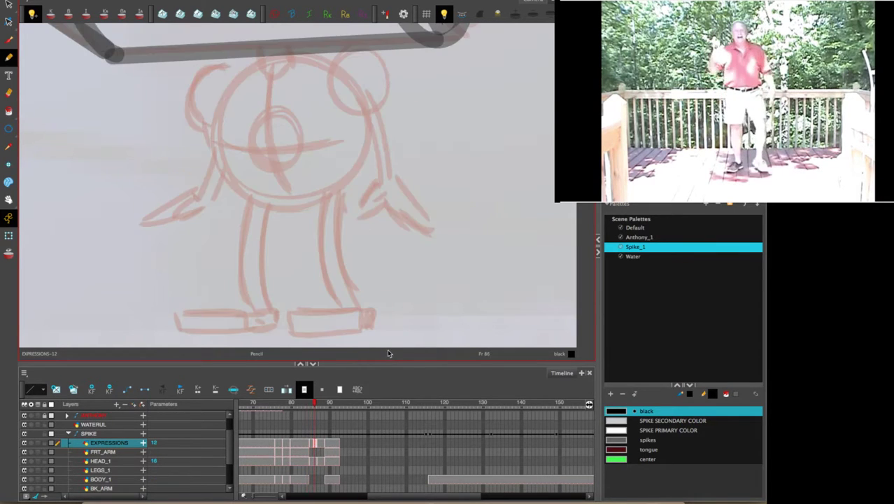
key("comma")
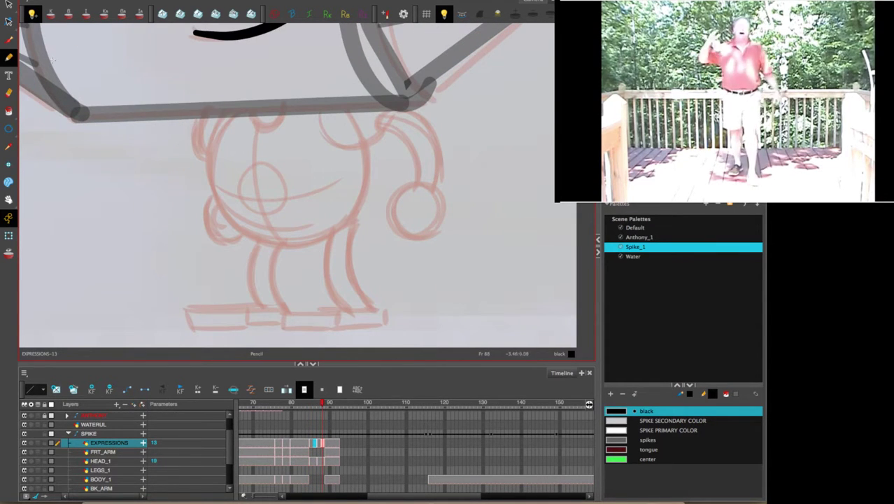
Copy the inked legs and feet from the frame 89 BODY_1 drawing and paste them into frame 87.
left_click(9, 4)
key("period")
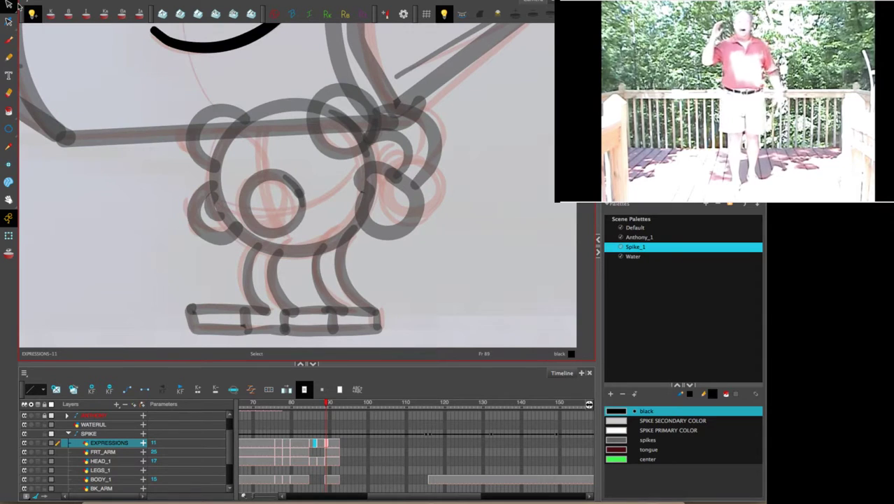
left_click(327, 480)
left_click_drag(170, 319, 504, 327)
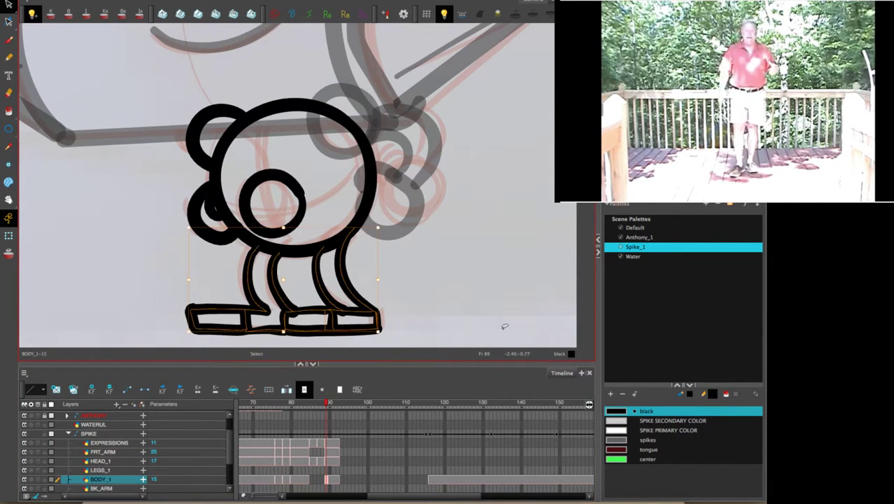
key("comma")
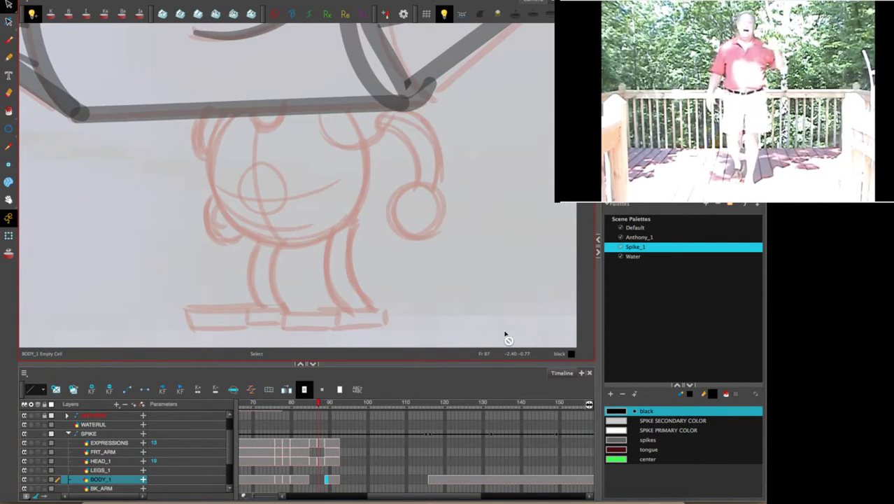
left_click(321, 481)
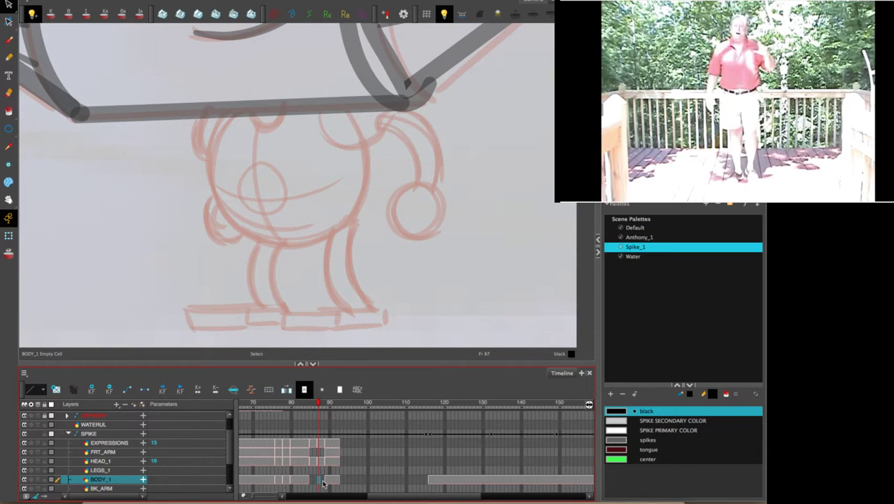
key("ctrl+v")
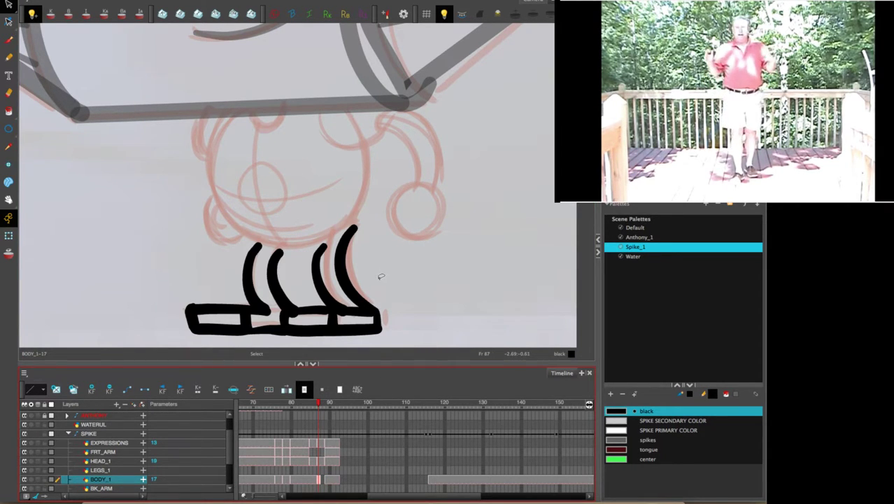
Flip between frames 84 and 88 to compare the pasted legs with the standing pose and rough sketches.
key("comma")
key("comma")
key("comma")
key("comma")
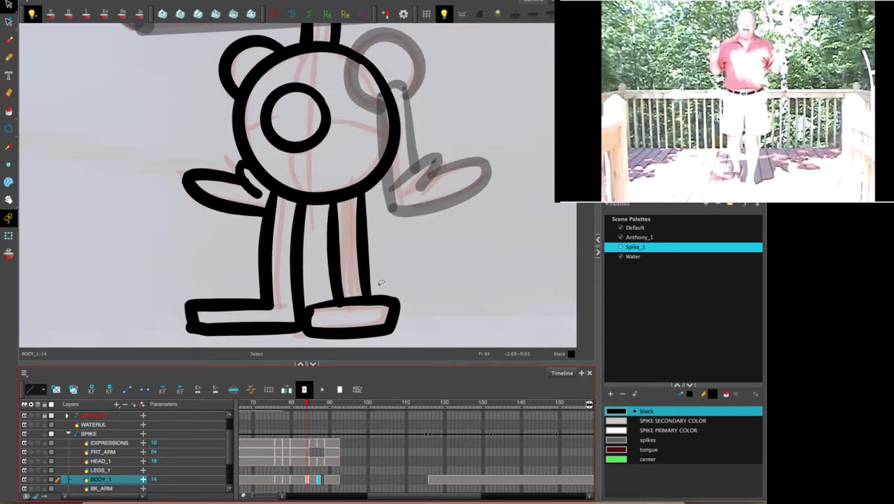
key("period")
key("period")
key("period")
key("period")
key("period")
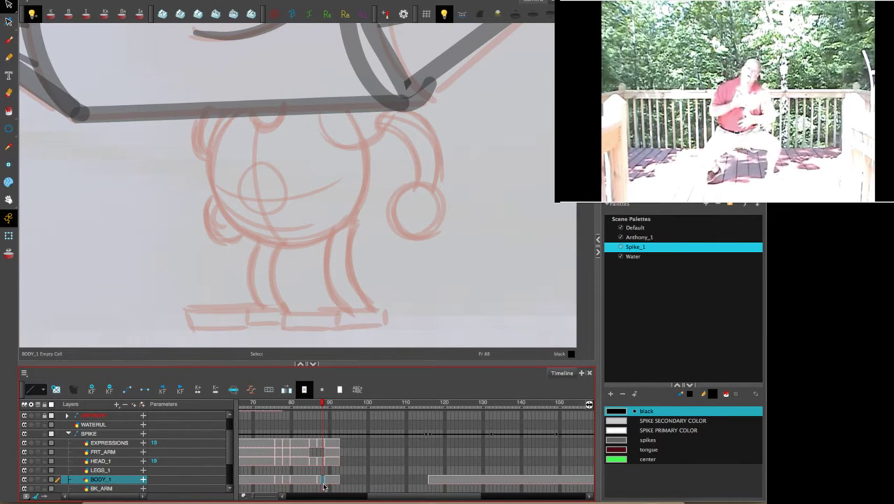
Extend the BODY_1 drawings over frames 86 and 88, and create an empty BODY_1 drawing at frame 85.
left_click(324, 483)
left_click(314, 480)
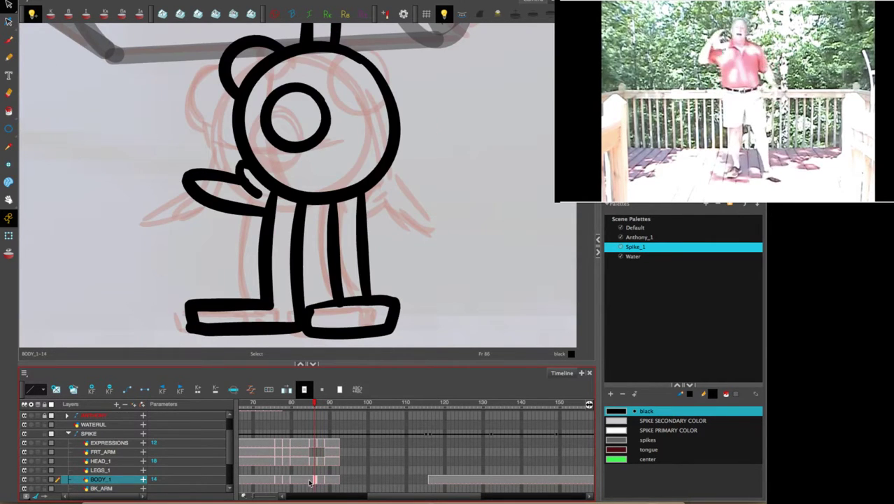
left_click(310, 480)
left_click(59, 391)
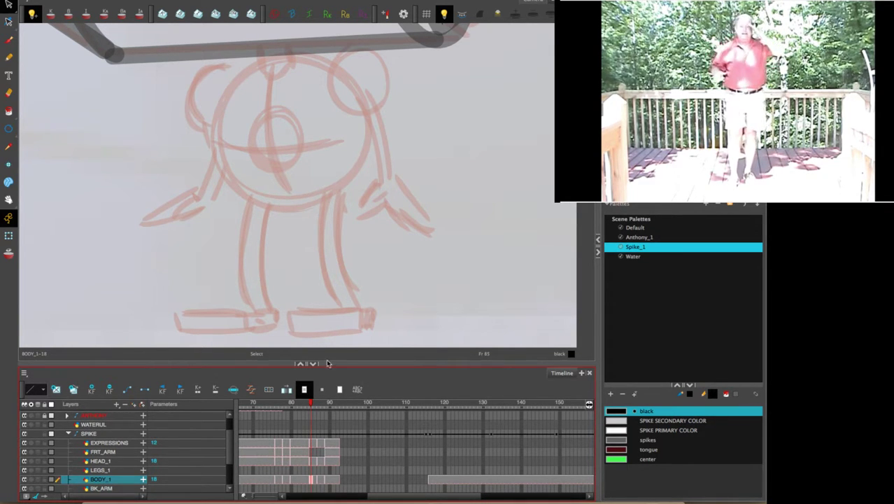
left_click(307, 404)
left_click(309, 404)
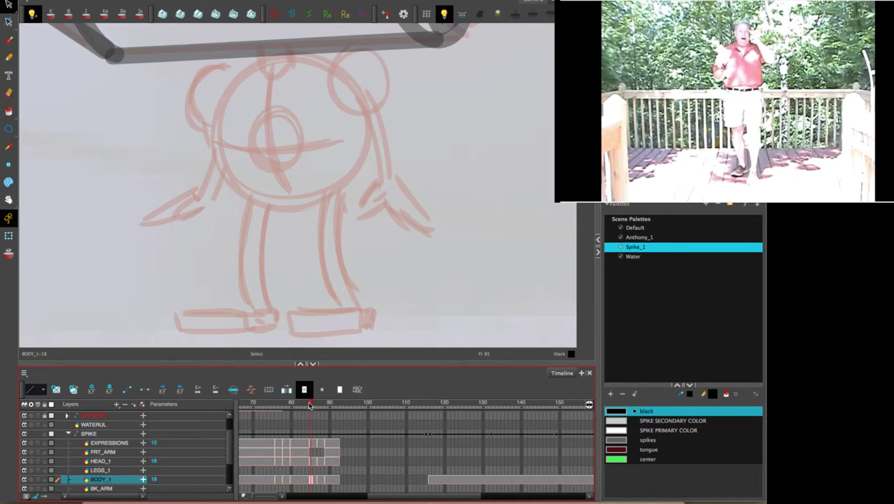
key("comma")
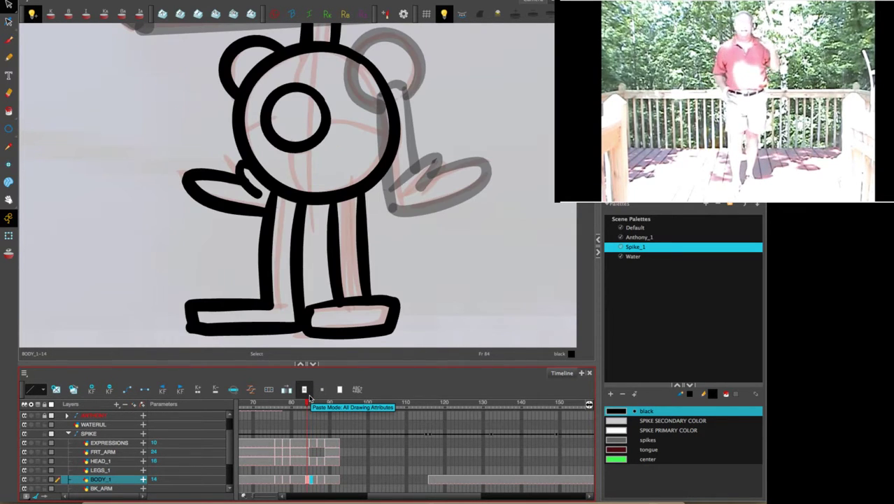
key("period")
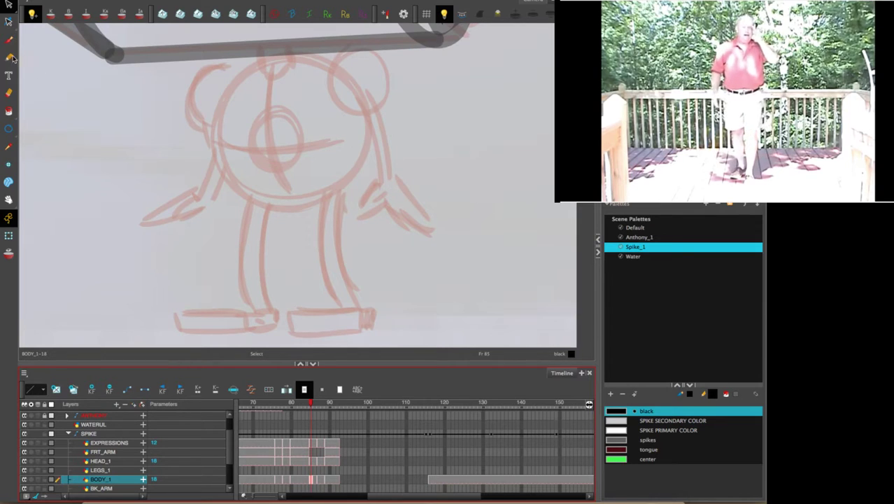
Ink the round shoulder over the rough sketch at frame 85 on the FRT_ARM layer, comparing it with frame 84.
left_click(8, 57)
left_click(312, 444)
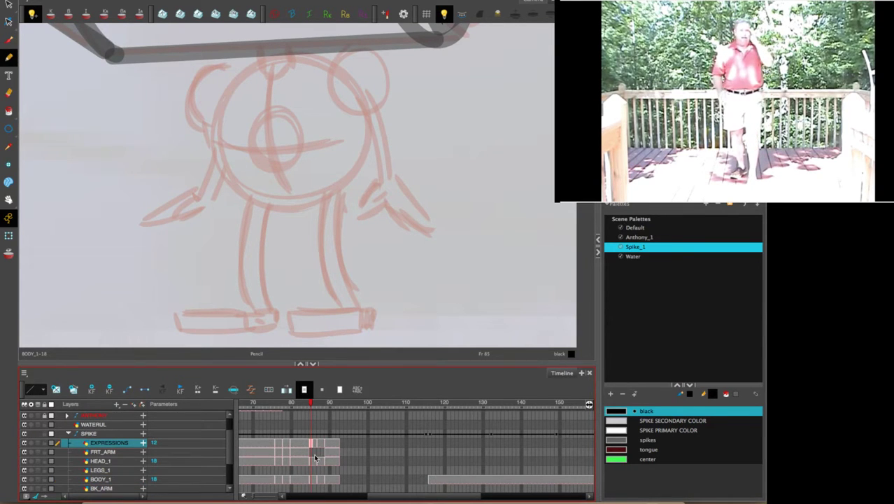
left_click(313, 461)
left_click(312, 444)
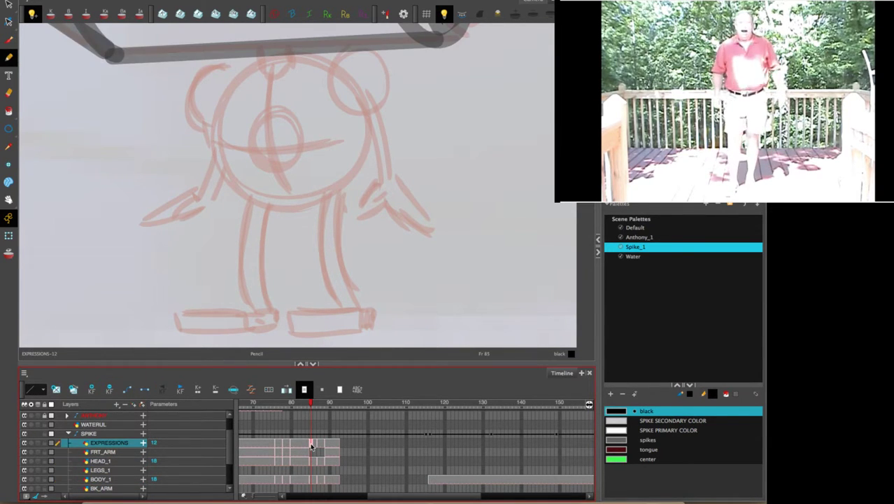
key("comma")
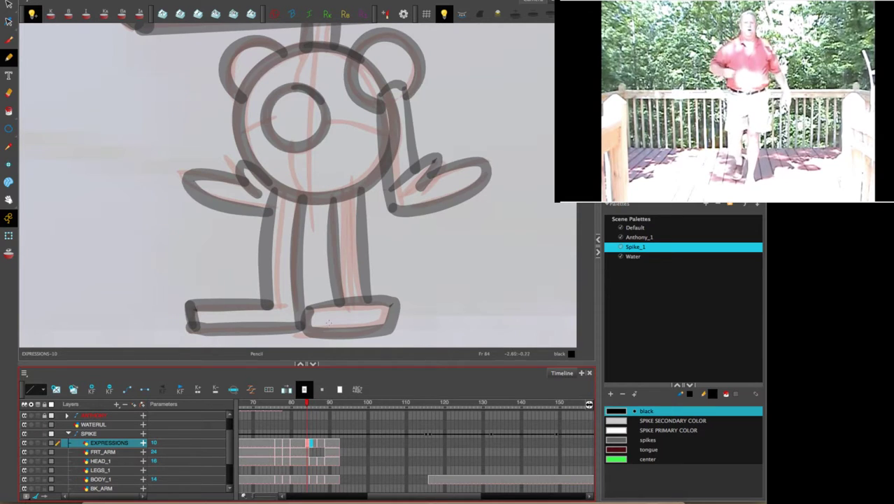
left_click(309, 452)
left_click(312, 452)
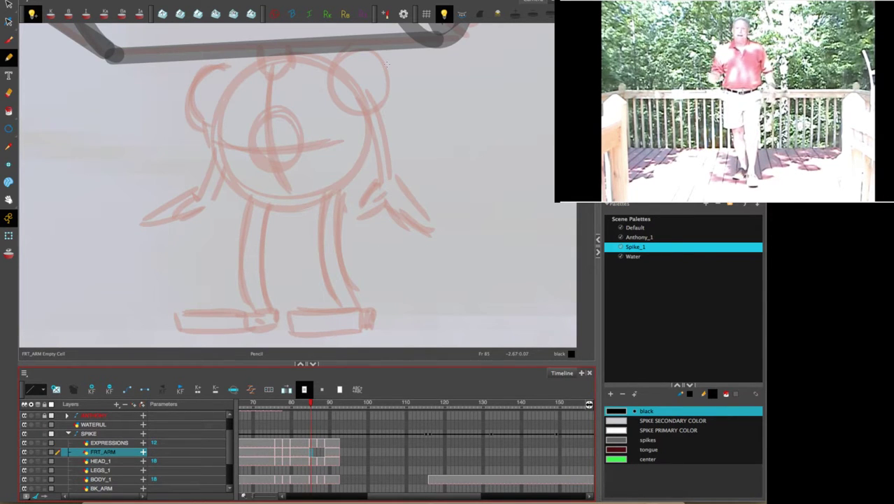
mouse_move(389, 61)
left_mouse_down()
mouse_move(370, 47)
mouse_move(334, 57)
mouse_move(325, 84)
mouse_move(338, 105)
mouse_move(377, 106)
mouse_move(390, 90)
mouse_move(378, 49)
left_mouse_up()
key("comma")
key("period")
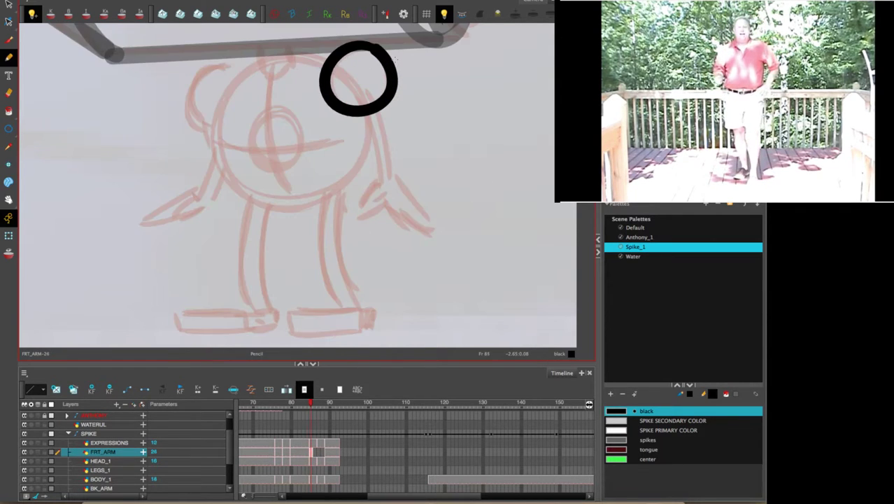
key("comma")
key("period")
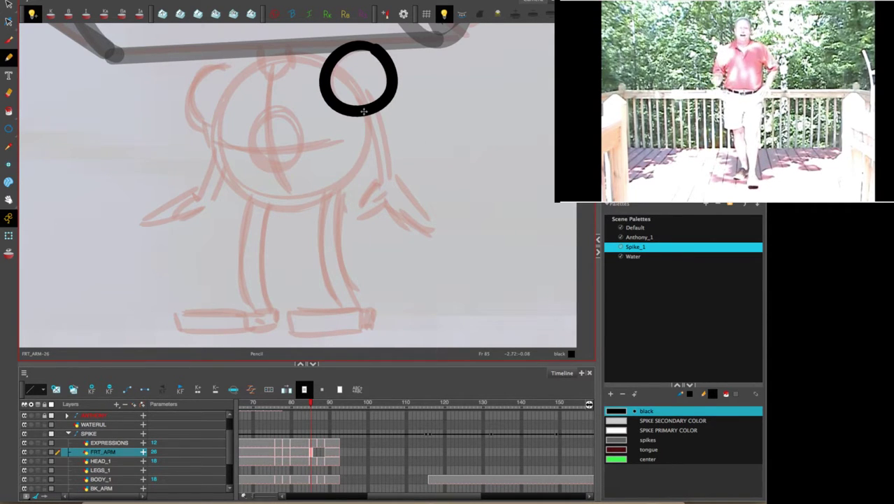
Ink both arm lines and the downward-pointing hand with its thumb below the shoulder on the frame 85 front arm drawing.
mouse_move(364, 111)
left_mouse_down()
mouse_move(378, 173)
mouse_move(378, 202)
left_mouse_up()
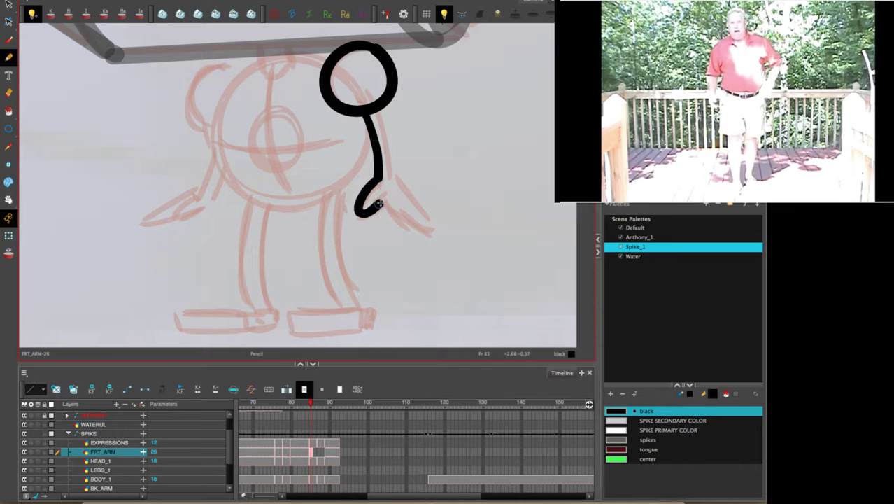
key("period")
key("comma")
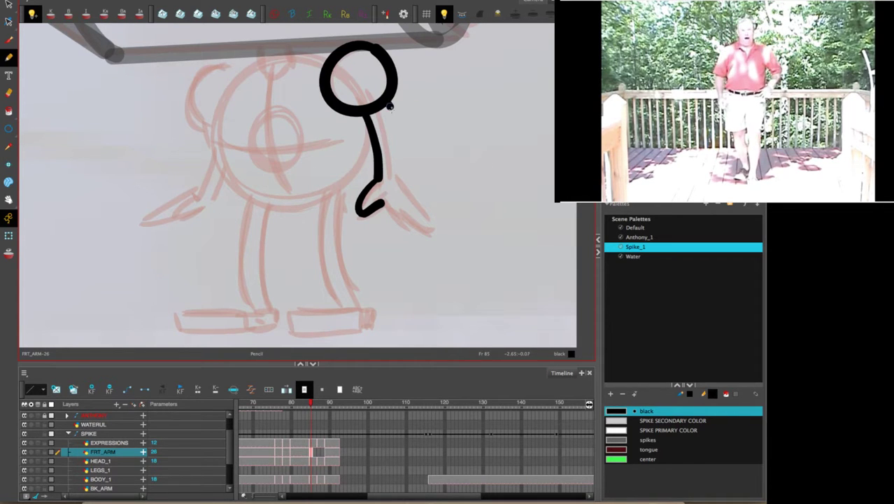
mouse_move(389, 106)
left_mouse_down()
mouse_move(402, 173)
mouse_move(380, 180)
mouse_move(402, 173)
mouse_move(394, 220)
mouse_move(417, 235)
mouse_move(432, 216)
mouse_move(406, 168)
left_mouse_up()
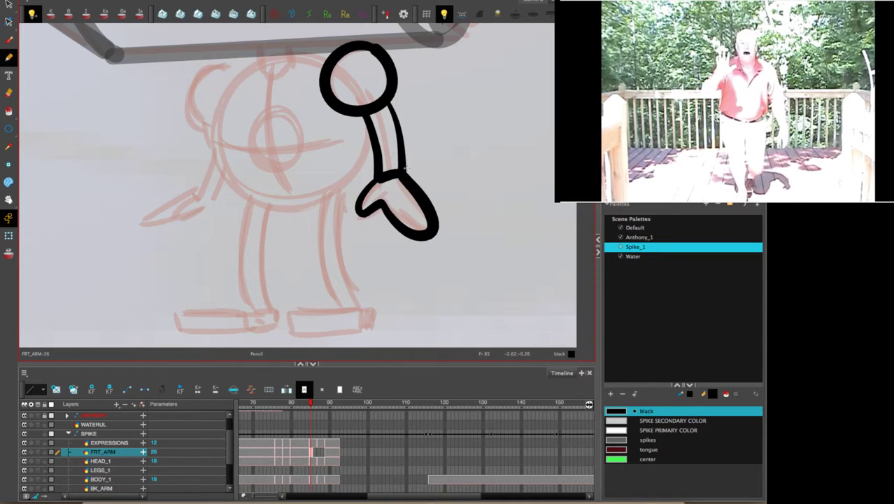
Flip through the frames around frame 85 to check the front arm's movement between poses.
key("period")
key("comma")
key("period")
key("period")
key("comma")
key("comma")
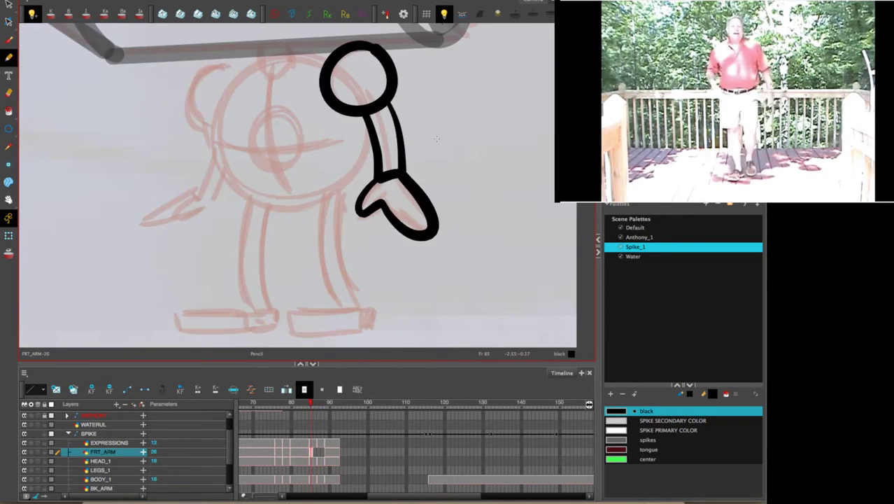
key("comma")
key("period")
key("period")
key("period")
key("comma")
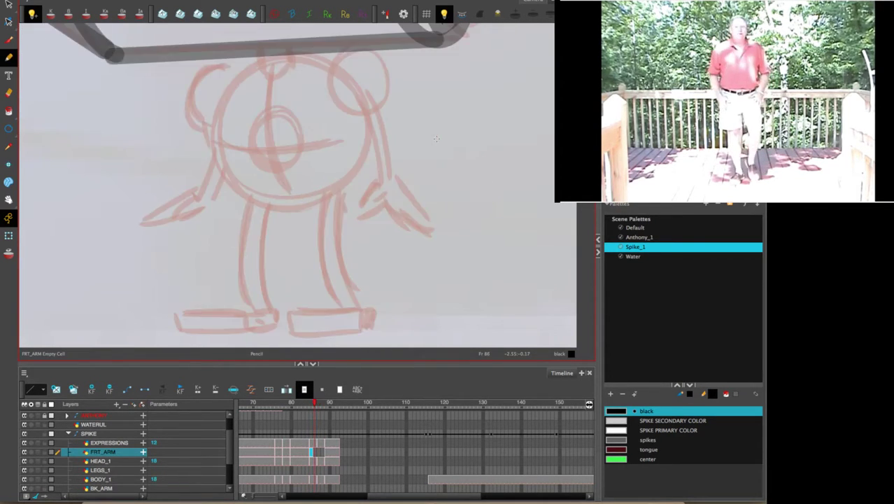
Ink the round shoulder, bent arm and fist over the rough sketch at frame 87 on FRT_ARM, comparing with frame 89.
key("period")
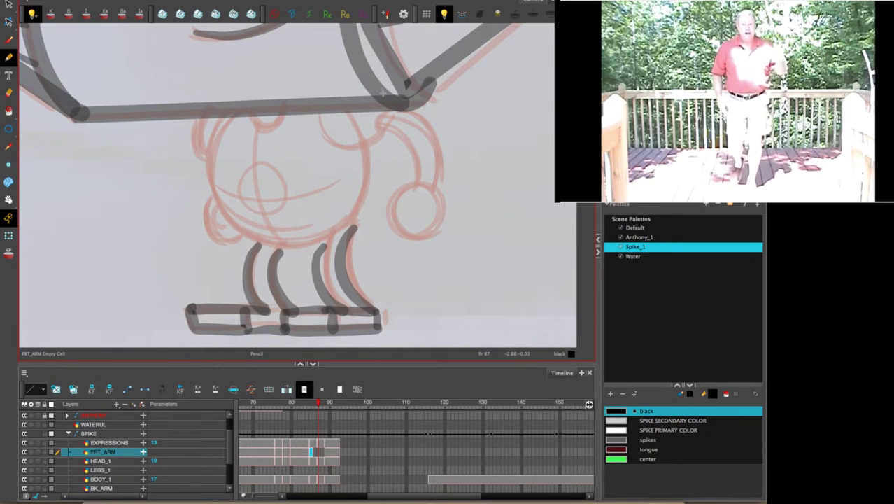
mouse_move(376, 126)
left_mouse_down()
mouse_move(409, 148)
mouse_move(413, 178)
mouse_move(390, 185)
mouse_move(399, 231)
mouse_move(429, 234)
mouse_move(440, 207)
mouse_move(420, 182)
mouse_move(433, 187)
mouse_move(438, 159)
mouse_move(418, 123)
mouse_move(386, 110)
mouse_move(373, 142)
mouse_move(334, 142)
mouse_move(331, 90)
mouse_move(370, 82)
mouse_move(386, 111)
left_mouse_up()
key("g")
key("f")
key("g")
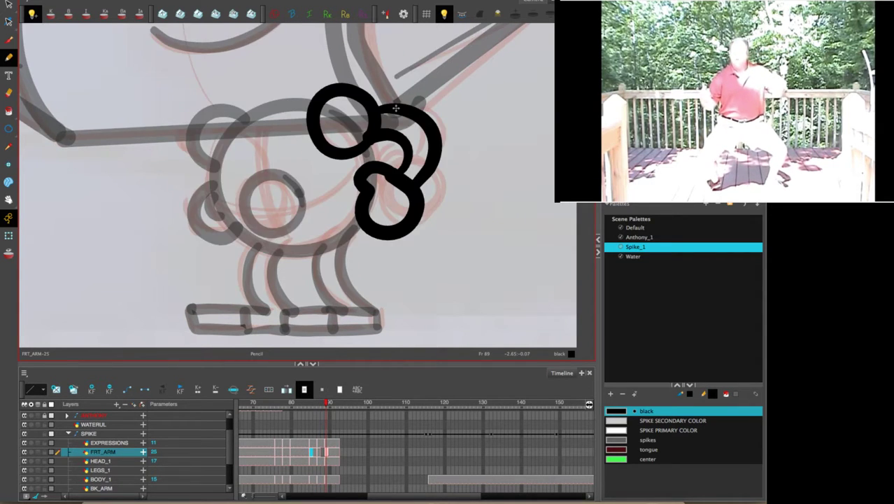
Extend the two new FRT_ARM drawings over frames 86 and 88, and scrub back to check the arm motion.
key("f")
key("f")
key("g")
key("f")
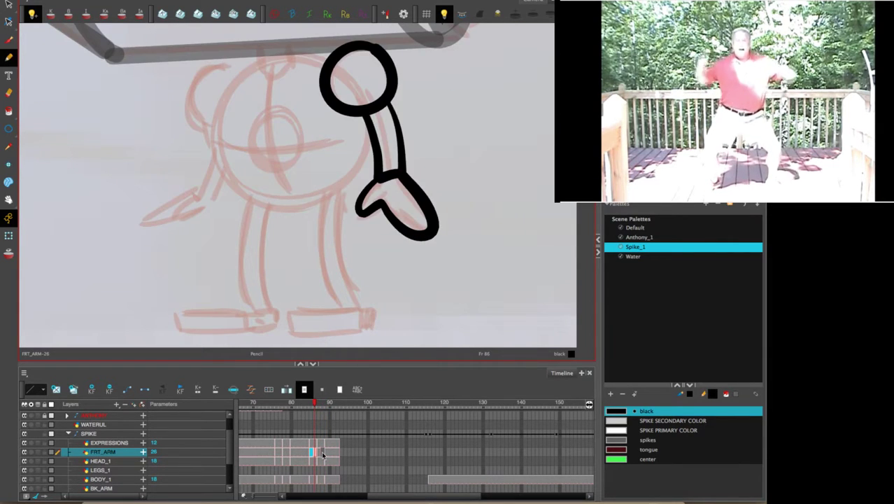
left_click(324, 455)
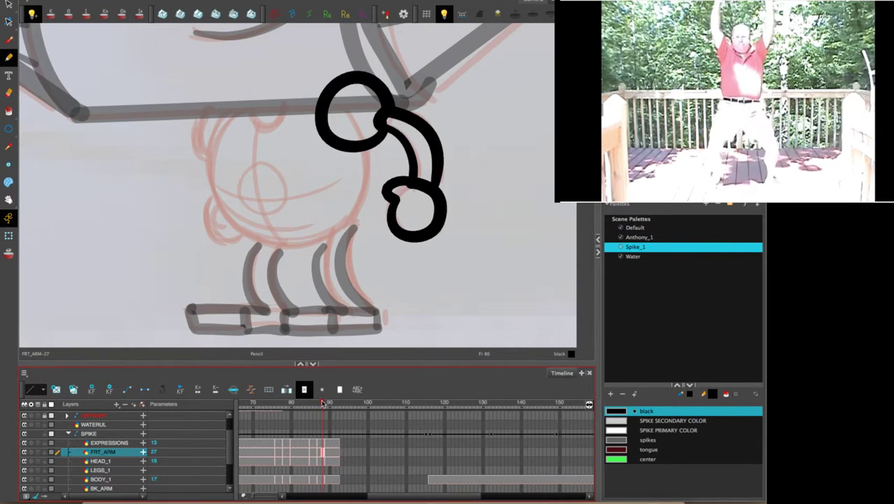
mouse_move(323, 404)
left_mouse_down()
mouse_move(307, 413)
mouse_move(327, 420)
mouse_move(303, 420)
left_mouse_up()
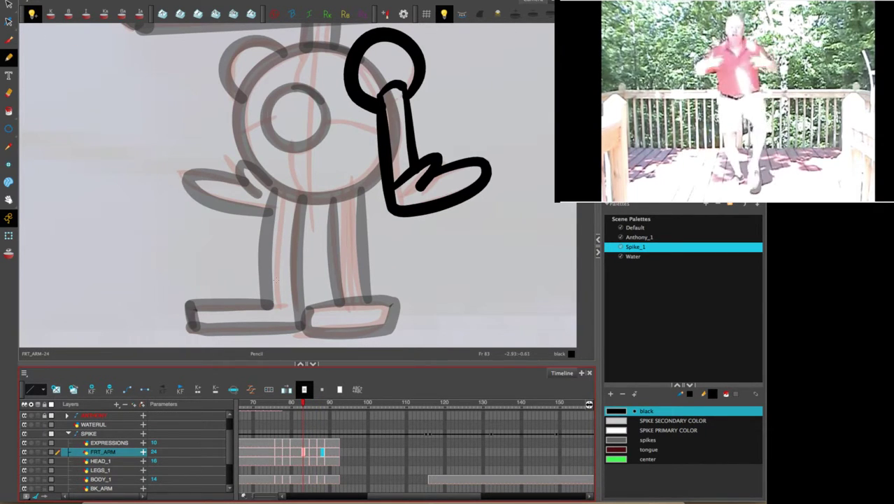
key("period")
key("period")
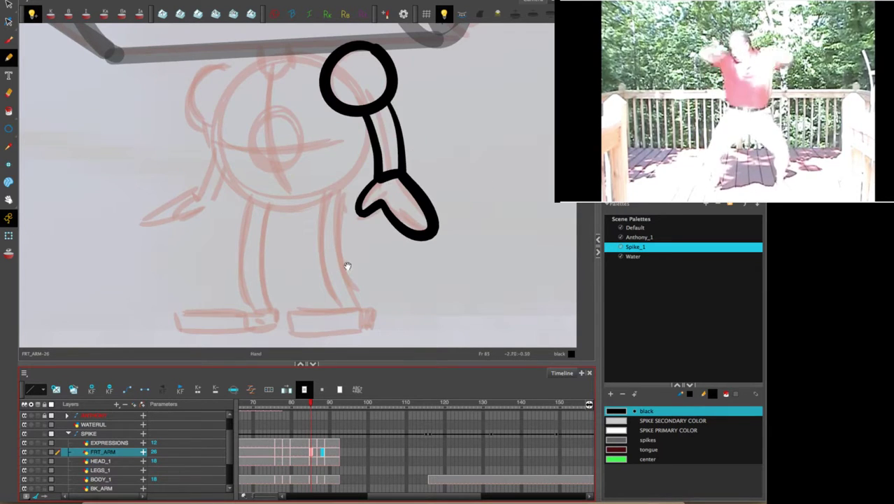
Ink the short neck above the rough body circle at frame 85 on the BODY_1 layer.
left_click_drag(344, 265, 424, 245)
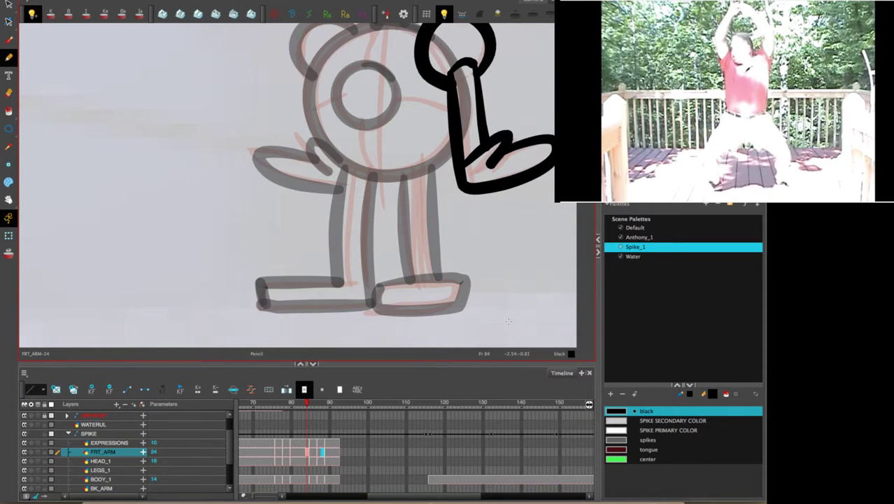
left_click(308, 460)
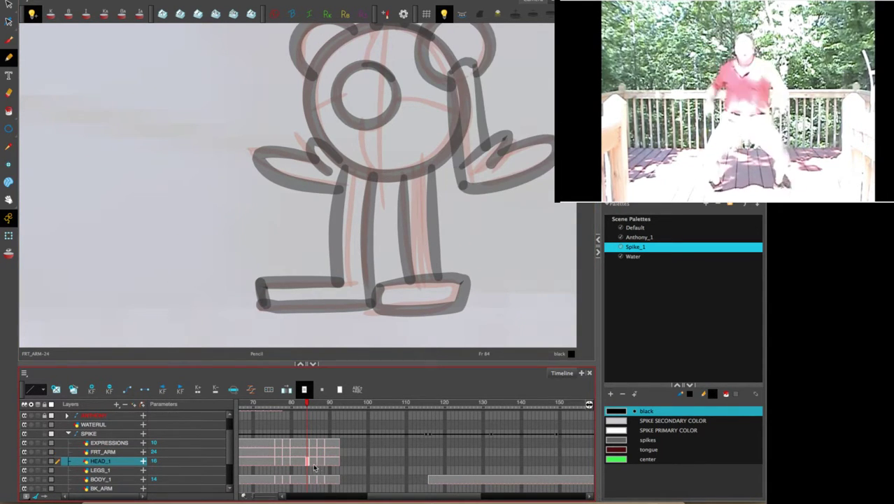
left_click(308, 481)
left_click(312, 483)
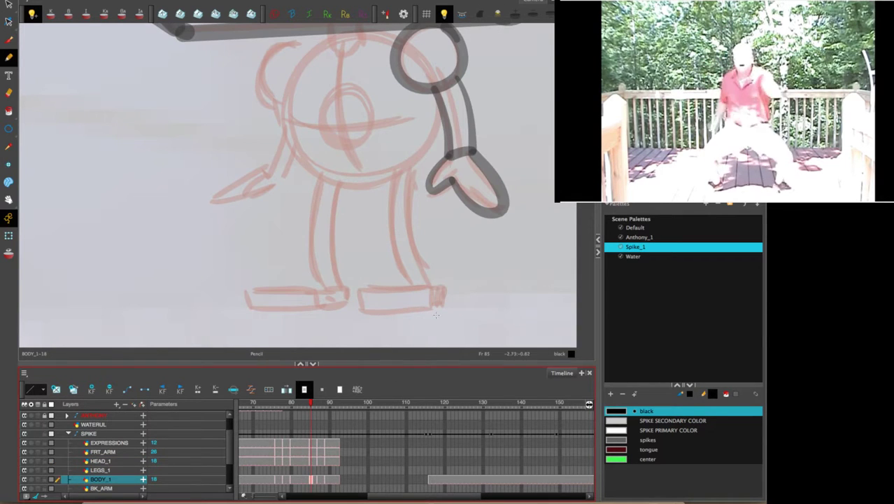
key("space")
left_click_drag(441, 127, 462, 193)
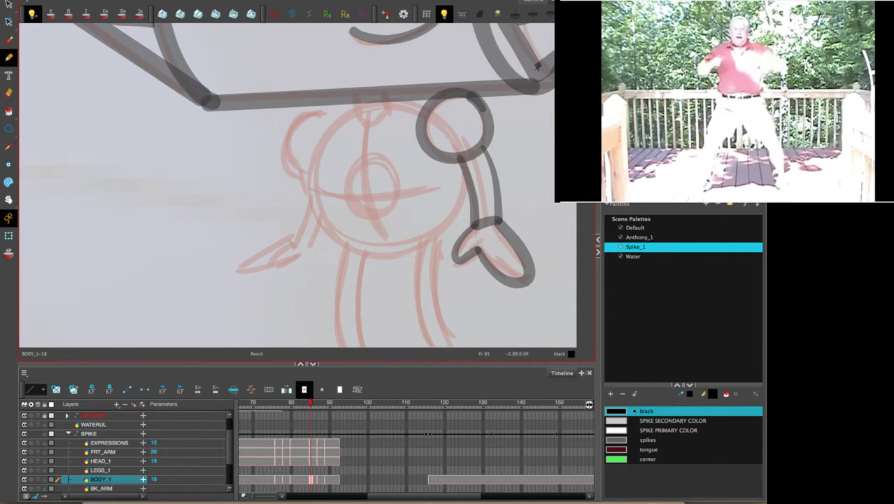
mouse_move(348, 72)
left_mouse_down()
mouse_move(356, 118)
mouse_move(377, 122)
mouse_move(385, 111)
mouse_move(379, 75)
mouse_move(349, 73)
left_mouse_up()
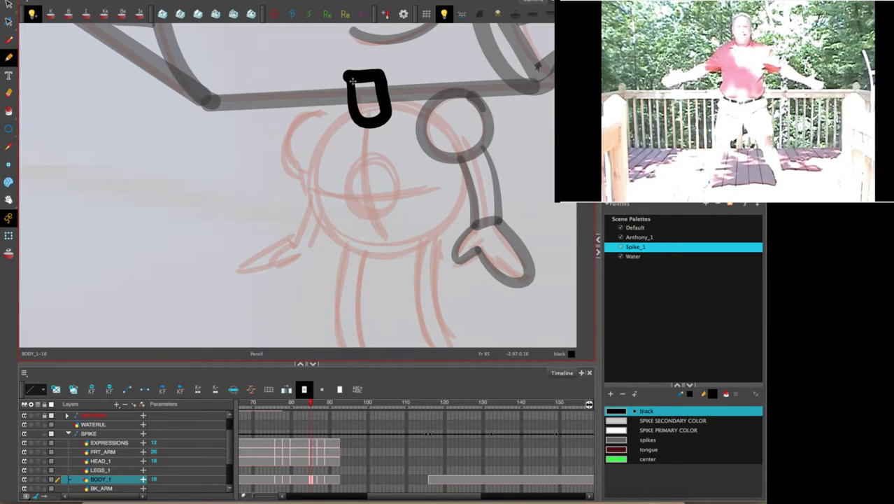
scroll(812, 81, "right", 4)
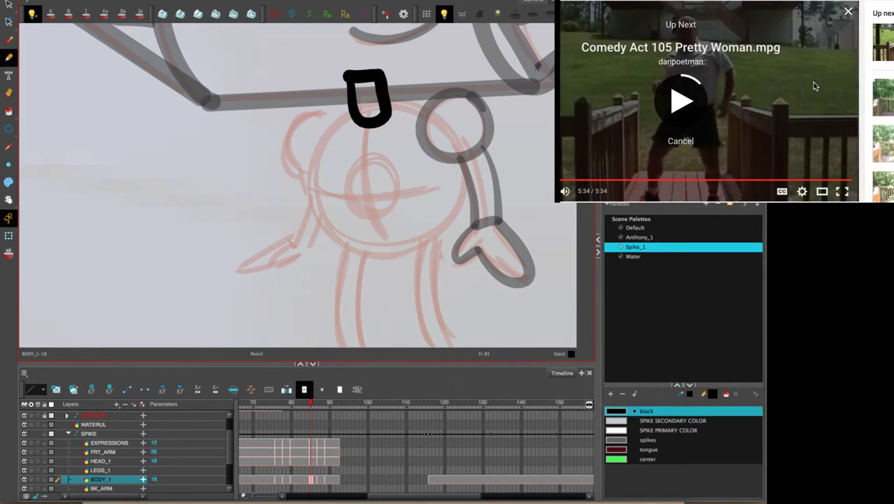
Ink the large round body outline and a smaller belly circle over the rough sketch at frame 85 on BODY_1.
scroll(854, 89, "down", 2)
scroll(852, 90, "down", 1)
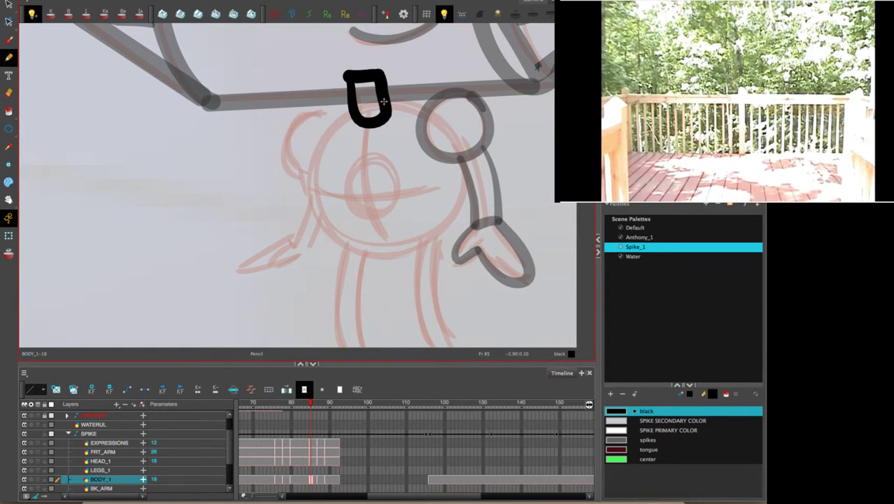
mouse_move(386, 100)
left_mouse_down()
mouse_move(434, 115)
mouse_move(458, 152)
mouse_move(455, 205)
mouse_move(410, 245)
mouse_move(356, 244)
mouse_move(322, 219)
mouse_move(312, 160)
mouse_move(350, 108)
left_mouse_up()
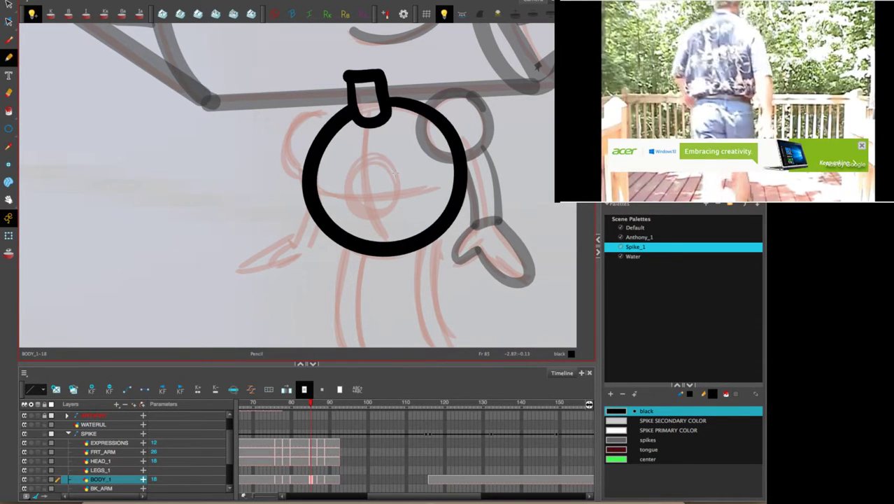
mouse_move(397, 176)
left_mouse_down()
mouse_move(362, 163)
mouse_move(352, 196)
mouse_move(369, 212)
mouse_move(391, 204)
mouse_move(396, 168)
left_mouse_up()
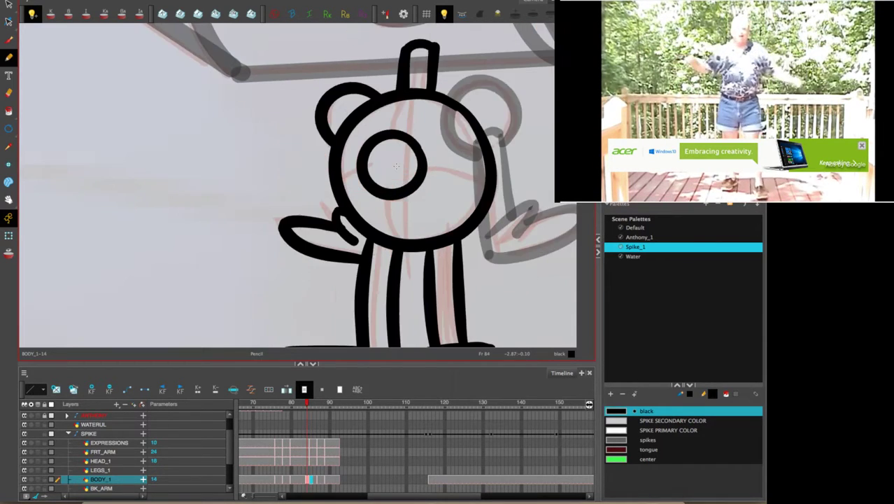
Replace the belly circle at frame 85 with a copy of frame 84's belly circle, positioned over the rough one.
key(".")
key("alt+s")
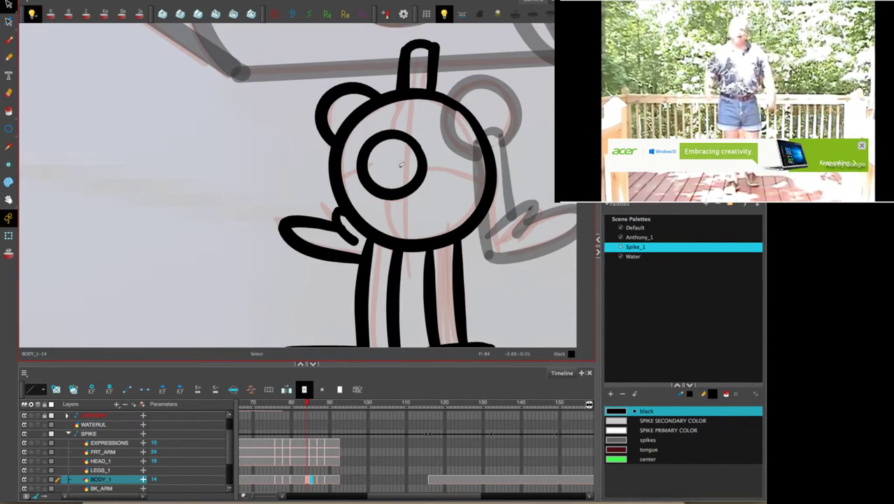
key("super+a")
key(".")
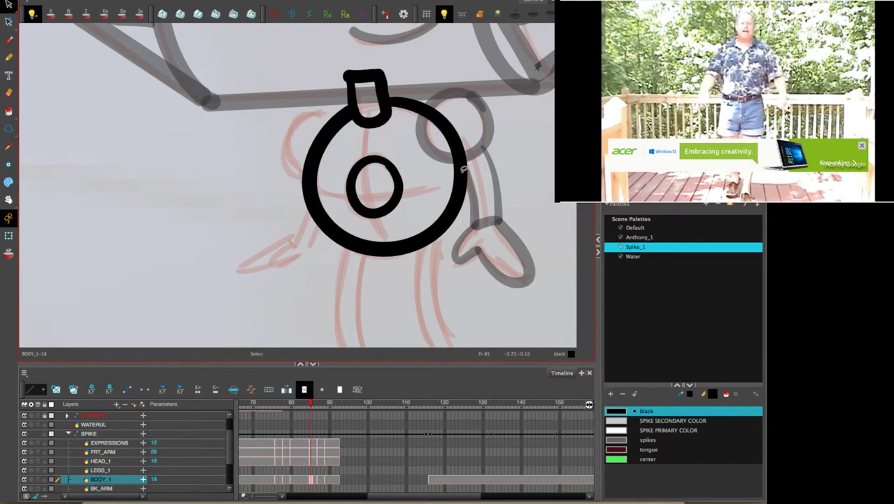
key("super+a")
key("Delete")
key("super+v")
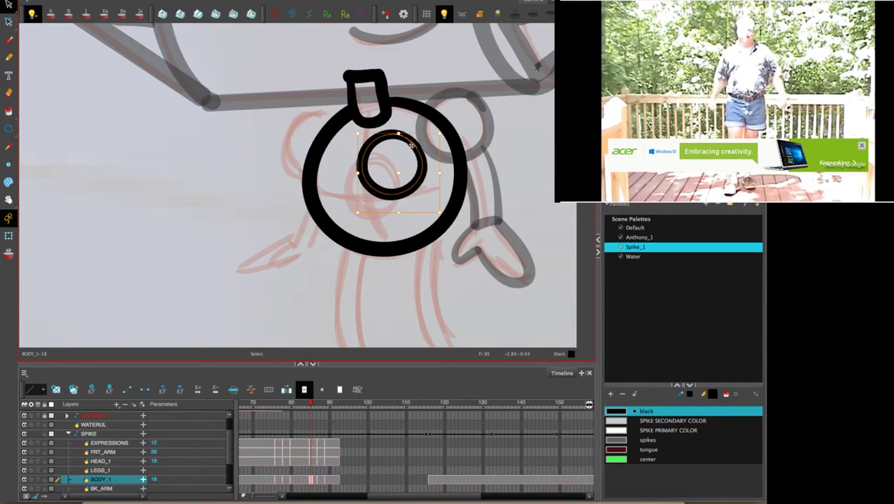
left_click_drag(416, 146, 399, 175)
key("period")
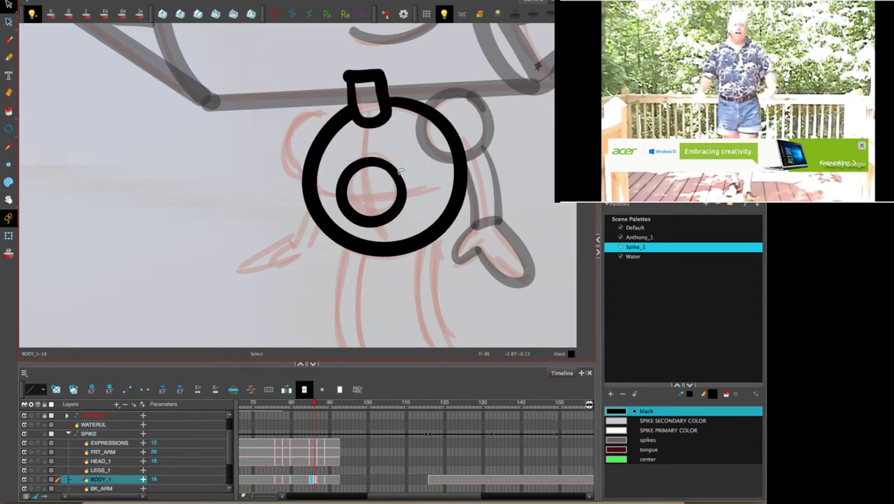
Paste the copied belly circle into the frame 87 body drawing and move it down over the rough belly.
key("period")
key("super+v")
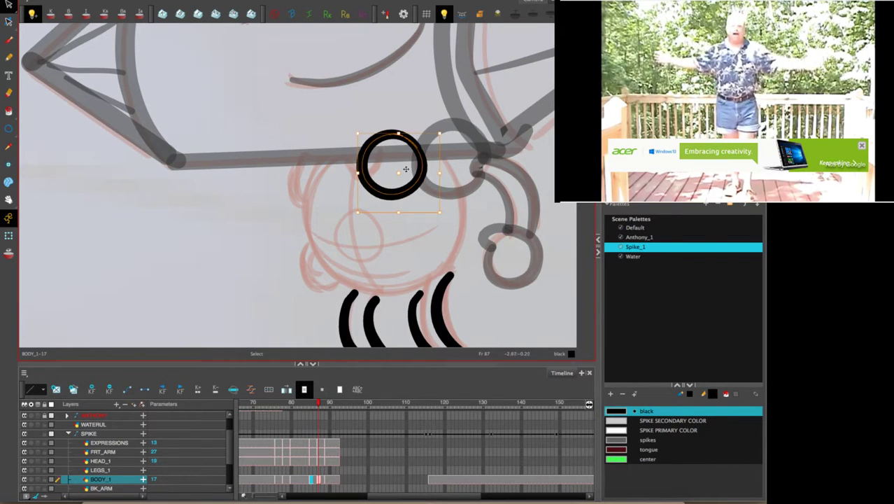
left_click_drag(419, 153, 388, 228)
key("comma")
key("comma")
key("comma")
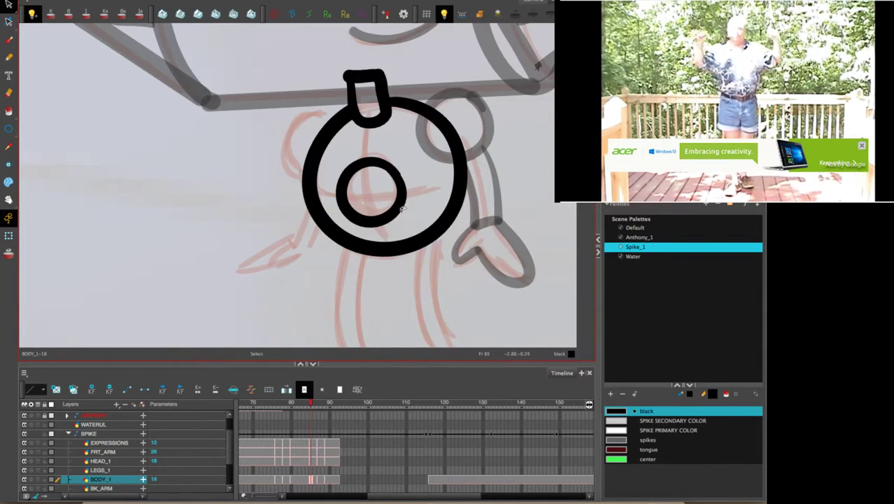
Flip between frames 85 and 90 to compare the belly circle's placement across the body drawings.
key("period")
key("period")
key("period")
key("period")
key("period")
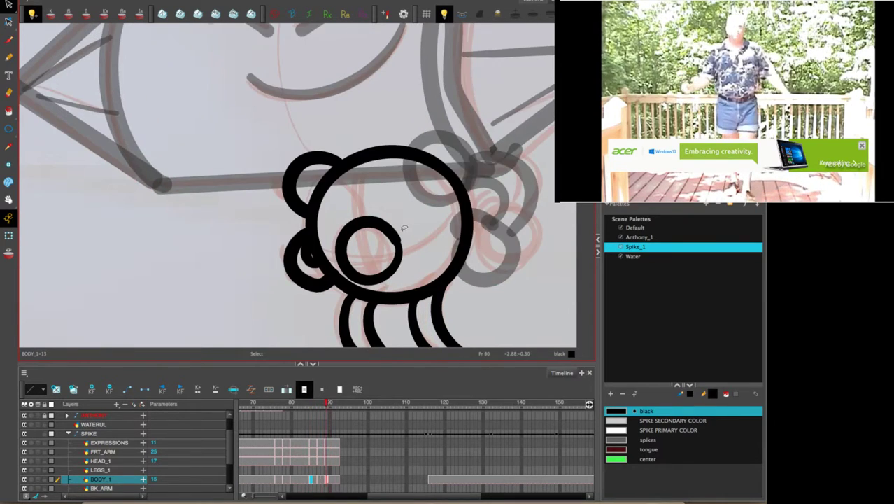
key("comma")
left_click(379, 210)
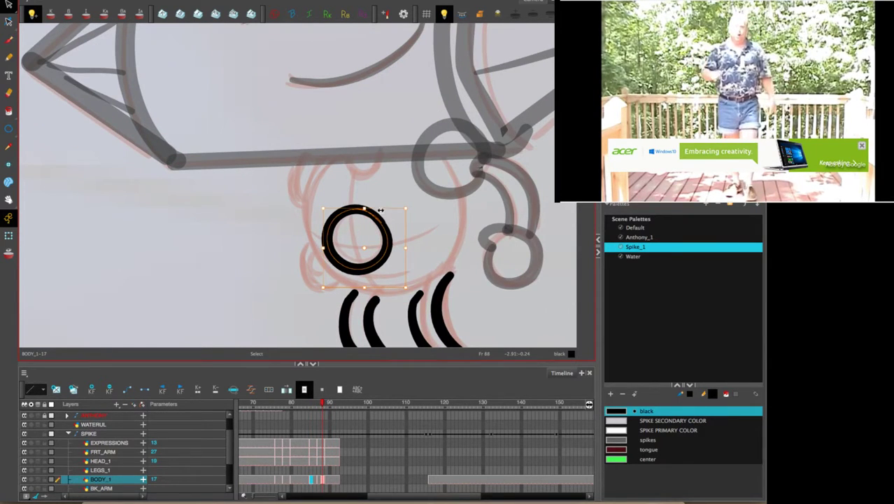
key("period")
key("comma")
key("comma")
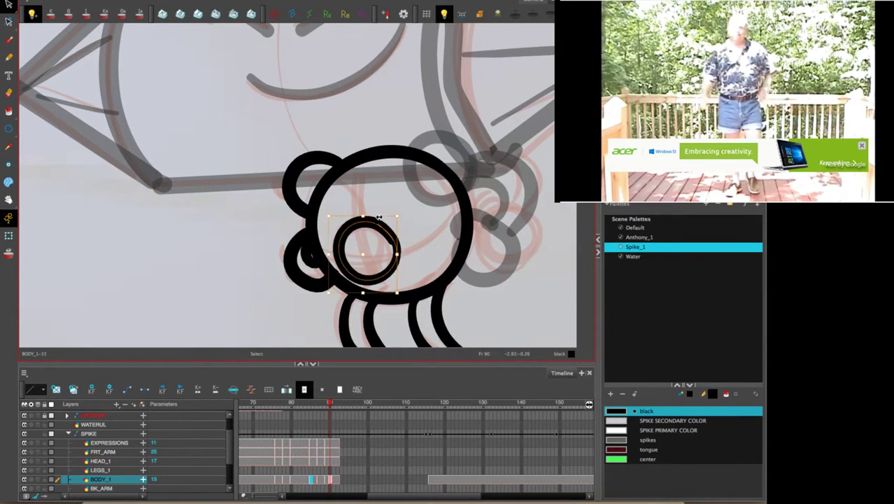
key("comma")
key("comma")
key("comma")
key("period")
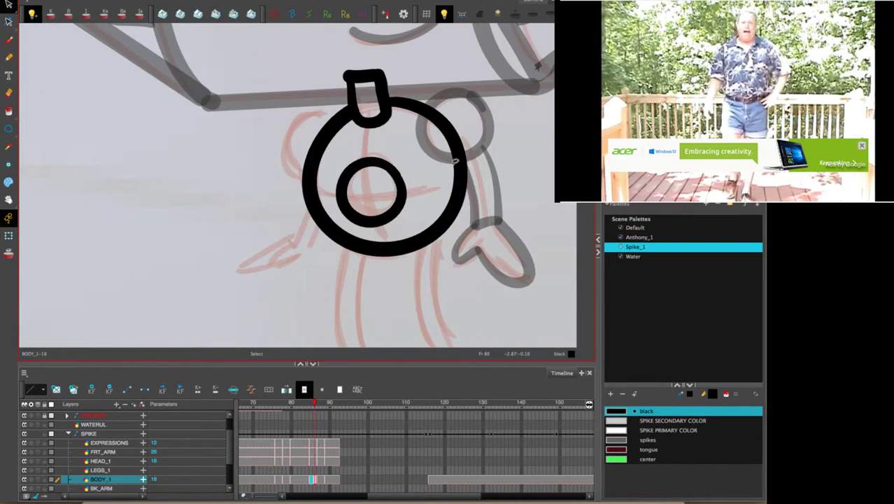
Shift the belly circle slightly to the right on the frame 87–88 body drawing, checking it against neighbouring frames.
key("period")
key("period")
key("period")
key("comma")
left_click_drag(382, 228, 393, 227)
left_click(427, 233)
key("comma")
key("comma")
key("period")
key("period")
key("comma")
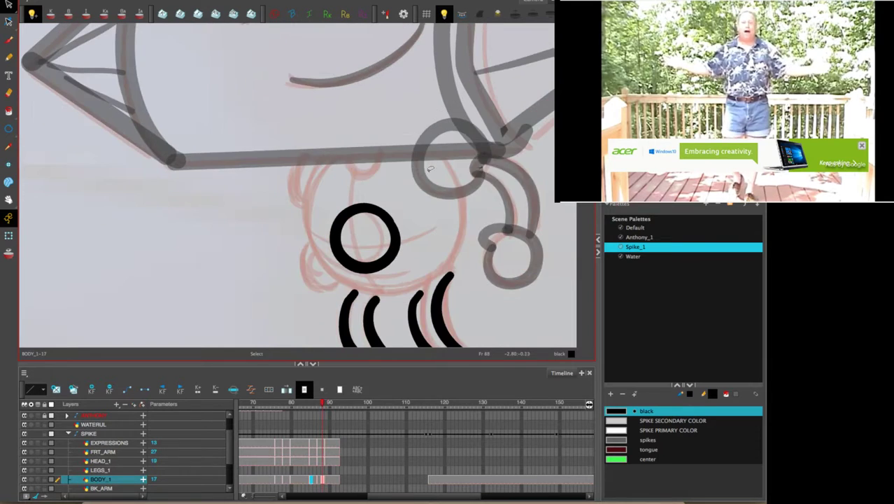
Copy the large body circle from frame 89 into the frame 88 drawing and align it with the rough sketch.
key("period")
left_click(461, 215)
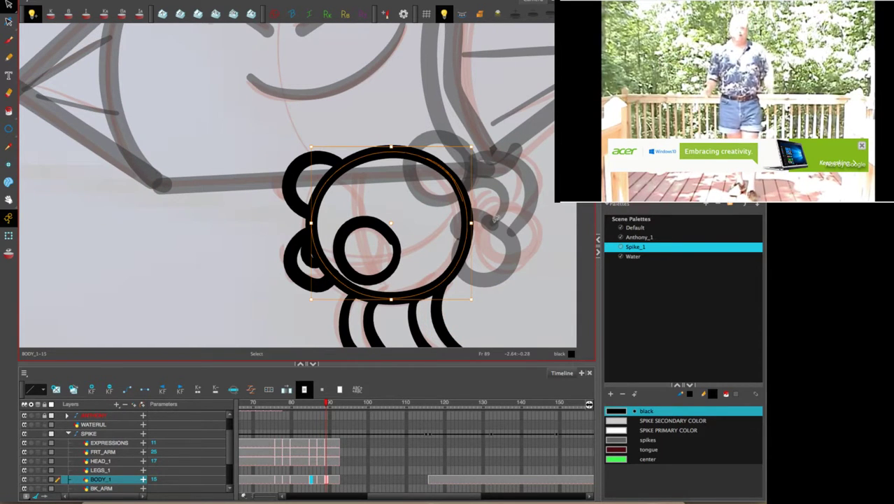
key("comma")
left_click(459, 198)
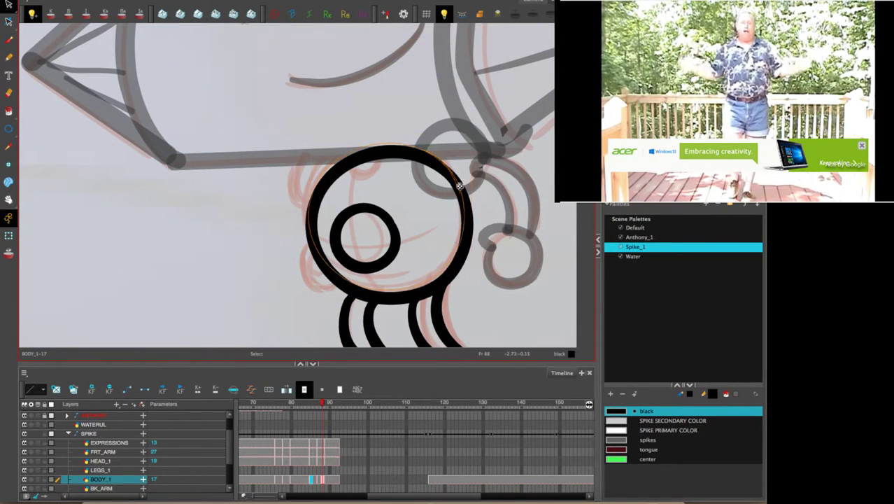
left_click_drag(456, 186, 456, 190)
Undo the leg lines on frame 88, keeping the body circles and the feet.
left_click(505, 268)
left_click_drag(500, 300, 466, 183)
key("ctrl+z")
key("ctrl+z")
key("ctrl+z")
key("ctrl+z")
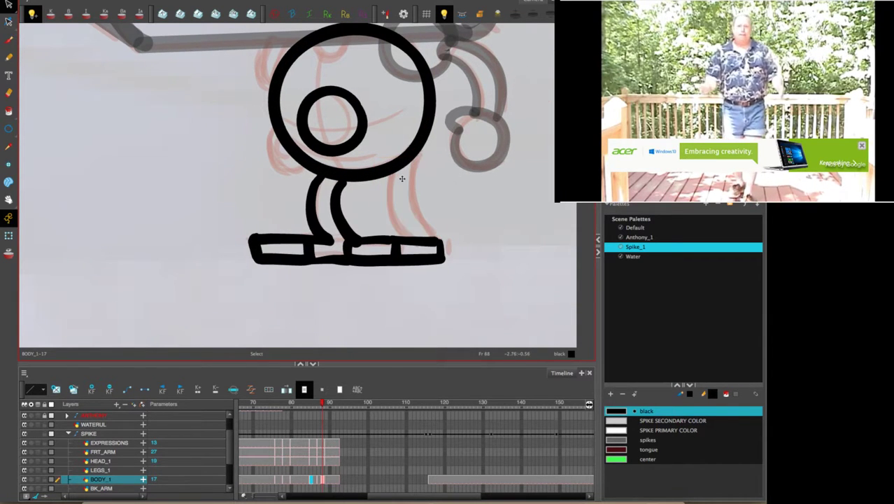
key("period")
key("comma")
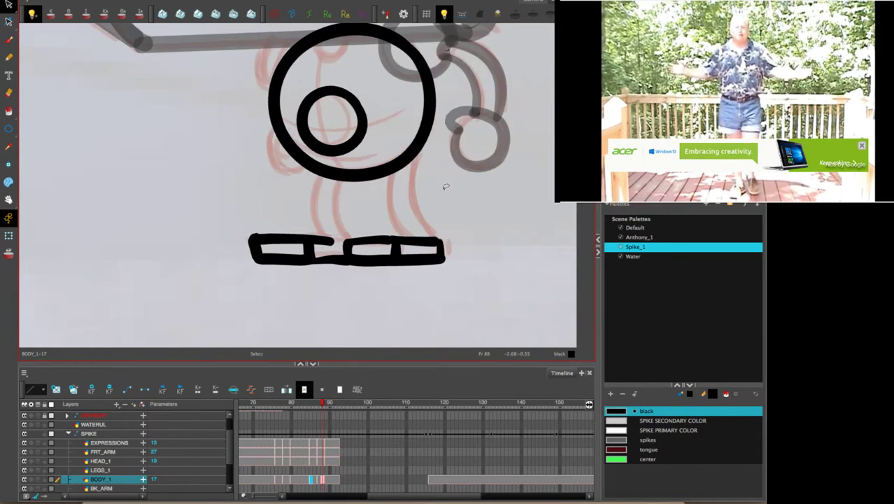
Ink the left shoulder, arm and hand over the rough sketch on frame 85 with the black Pencil tool.
key("comma")
key("comma")
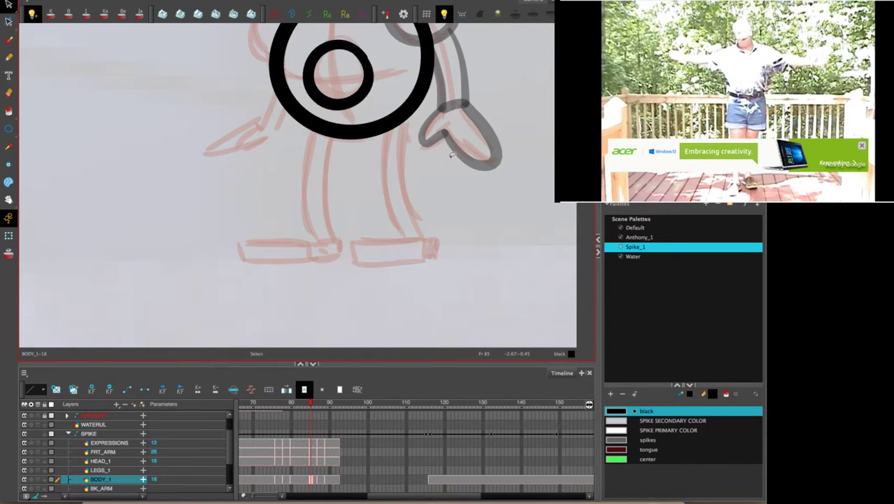
key("comma")
key("period")
left_click(10, 57)
left_click_drag(424, 167, 503, 239)
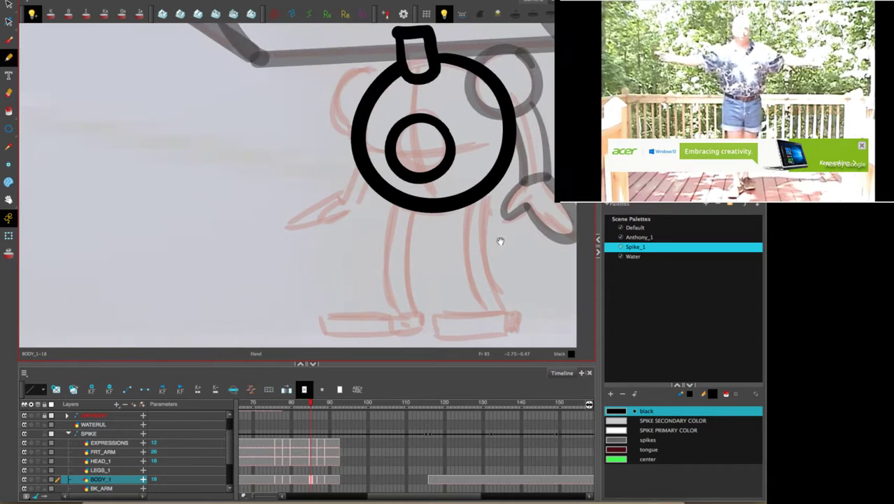
mouse_move(385, 75)
left_mouse_down()
mouse_move(362, 68)
mouse_move(335, 105)
mouse_move(361, 163)
mouse_move(342, 199)
mouse_move(353, 208)
mouse_move(375, 184)
mouse_move(348, 212)
mouse_move(341, 202)
mouse_move(351, 208)
mouse_move(330, 229)
mouse_move(326, 209)
mouse_move(338, 192)
mouse_move(281, 219)
mouse_move(319, 222)
left_mouse_up()
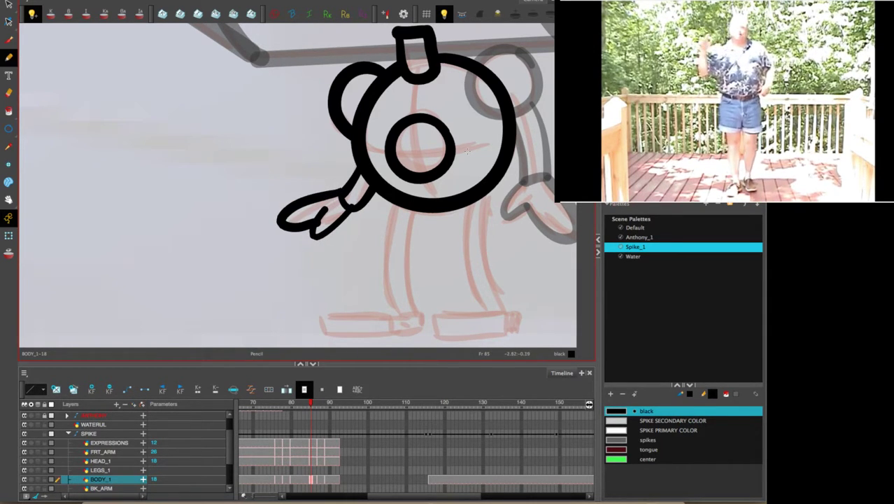
Undo the upper hand outline on frame 85 and draw it again.
key("ctrl+z")
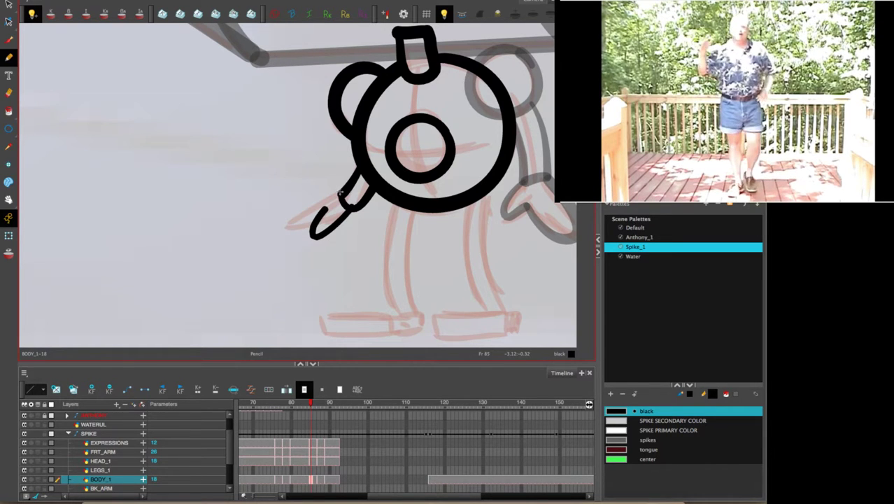
mouse_move(340, 192)
left_mouse_down()
mouse_move(287, 216)
mouse_move(315, 225)
left_mouse_up()
key("space")
left_click_drag(409, 288, 342, 248)
Flip between frame 85 and its neighbouring drawings to compare the position and shape of the left hand.
key("comma")
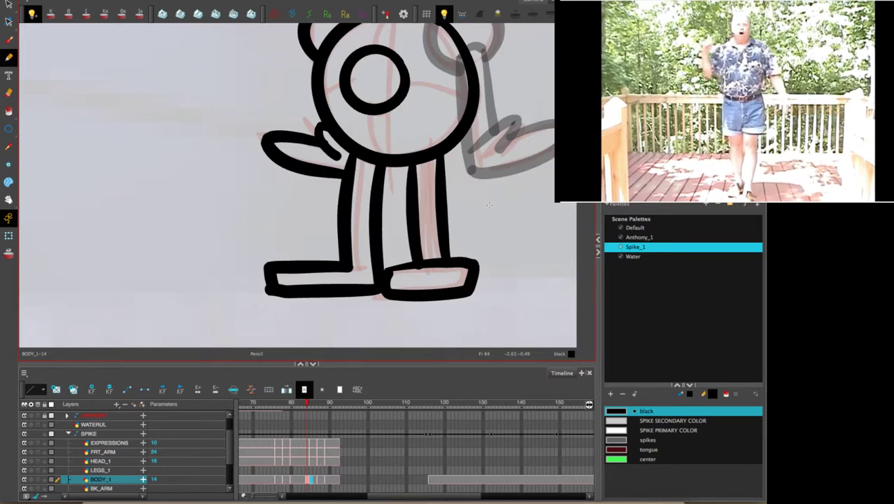
key("period")
key("comma")
key("period")
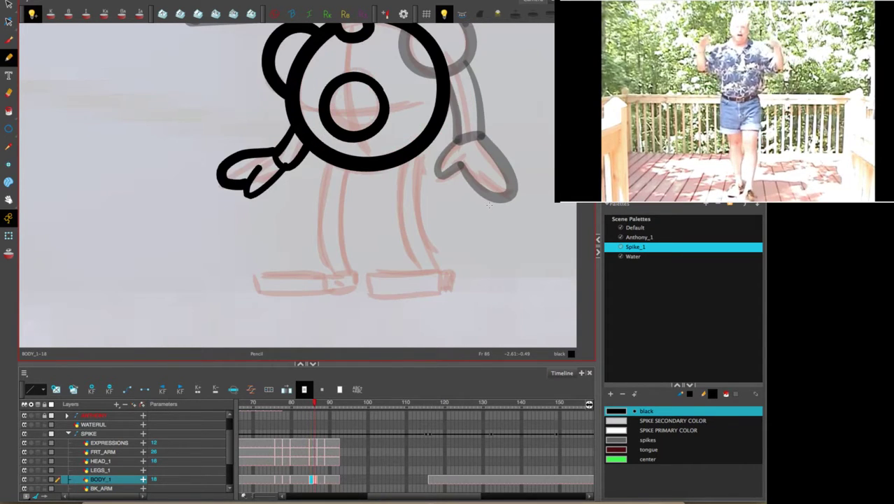
key("period")
key("comma")
key("comma")
key("comma")
key("period")
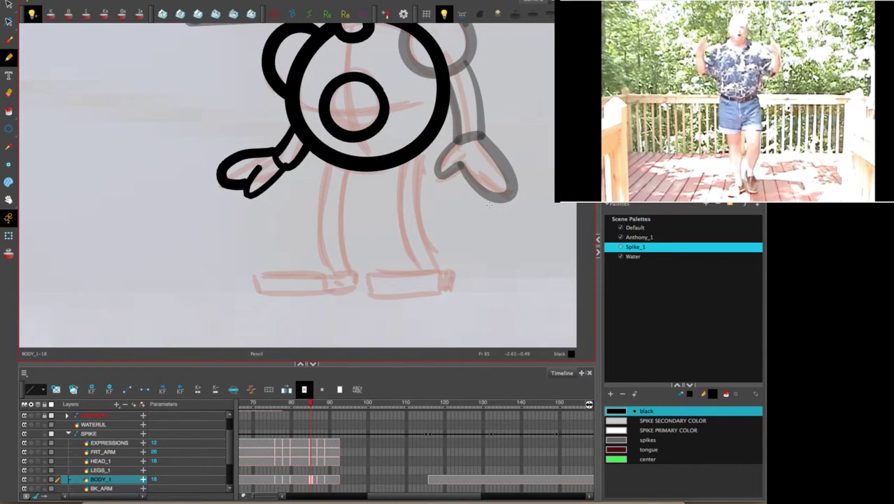
Replace the hand outline on frame 85 with a longer, more rounded one.
key("ctrl+z")
mouse_move(275, 151)
left_mouse_down()
mouse_move(226, 158)
mouse_move(245, 186)
left_mouse_up()
key("comma")
key("period")
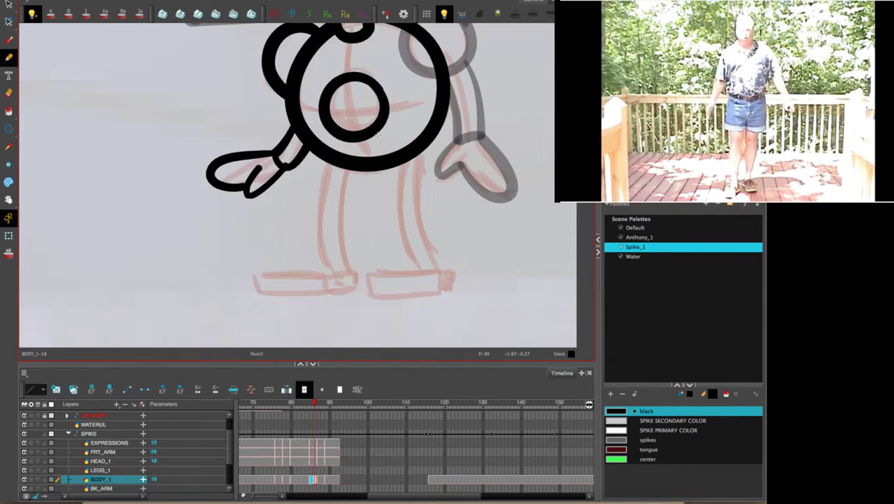
Flip through frames 84 to 87 to check how the arm and hand move between the drawings.
key("comma")
key("period")
key("comma")
key("period")
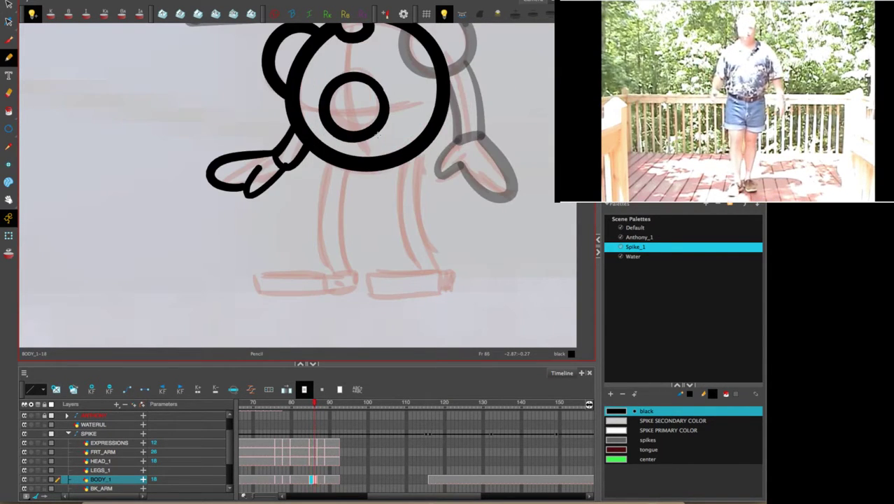
key("period")
key("comma")
key("comma")
key("period")
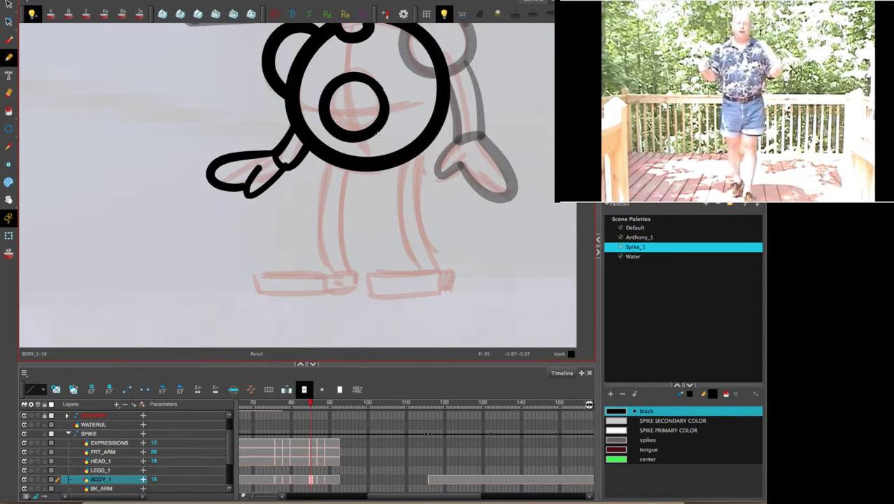
key("comma")
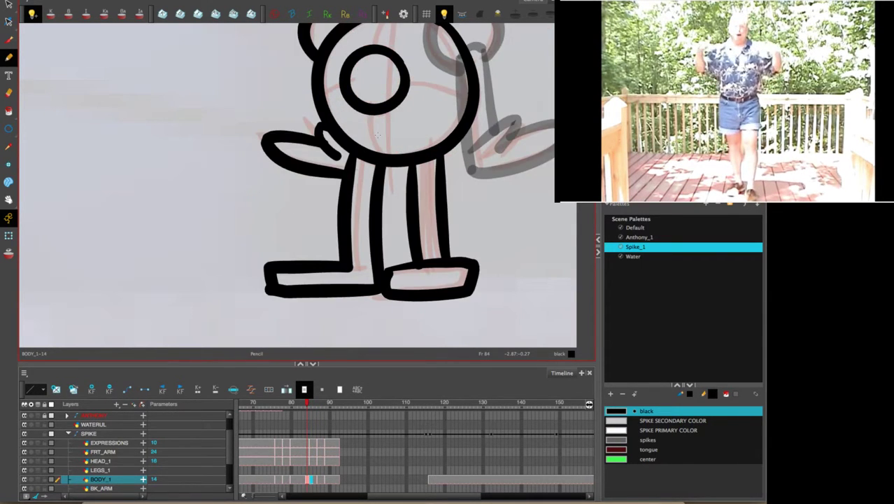
key("period")
key("comma")
key("period")
key("period")
key("period")
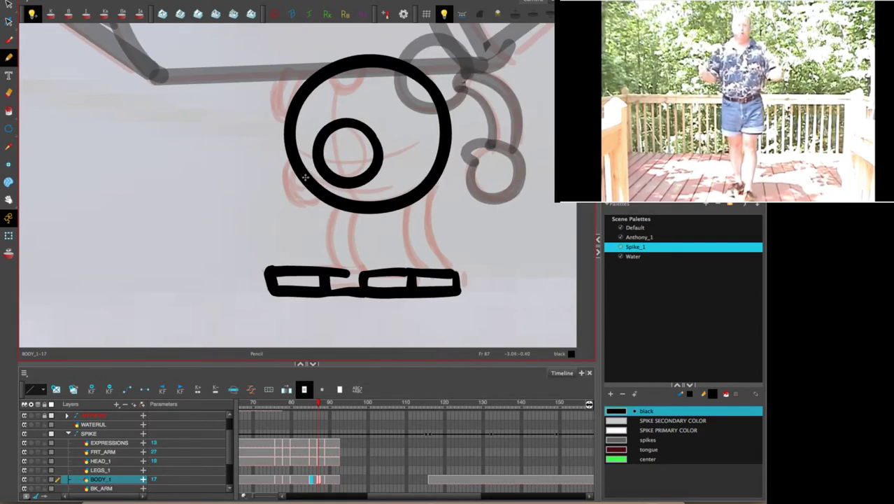
Redraw the left hand on frame 85 closer to the body and compare it with the adjacent drawings.
key("comma")
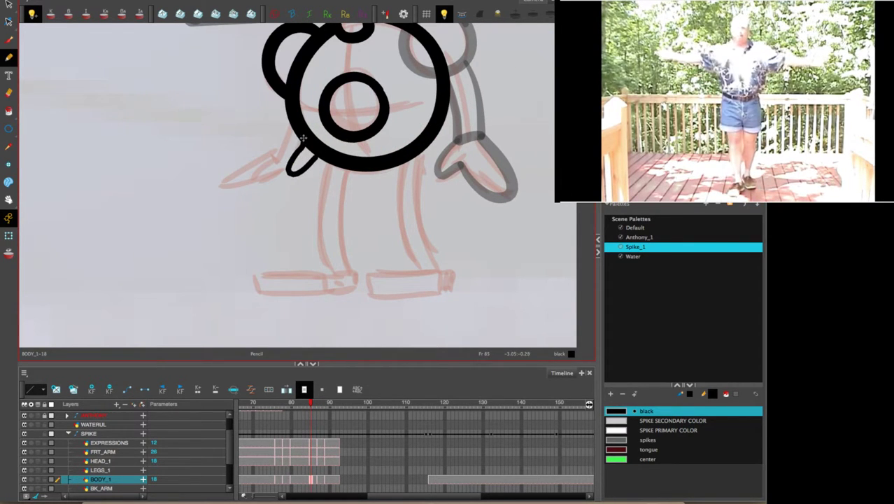
mouse_move(302, 143)
left_mouse_down()
mouse_move(254, 175)
mouse_move(297, 168)
mouse_move(317, 154)
left_mouse_up()
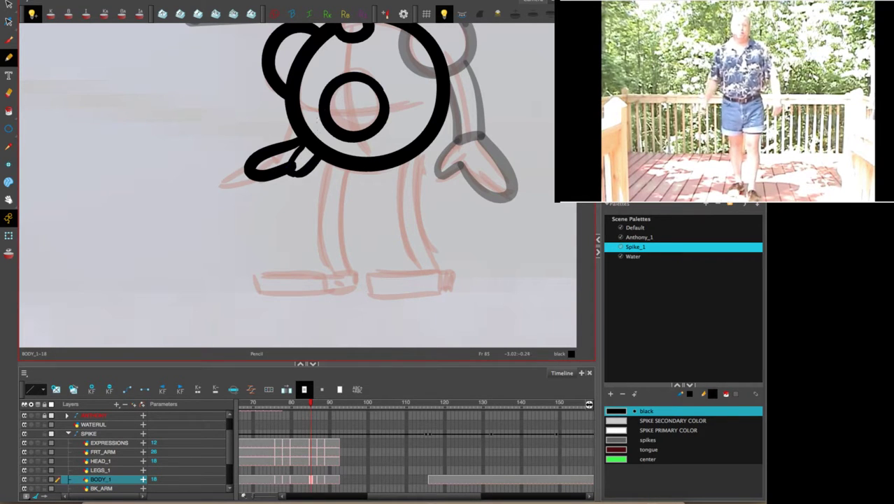
key("comma")
key("period")
key("period")
key("period")
key("comma")
key("comma")
key("comma")
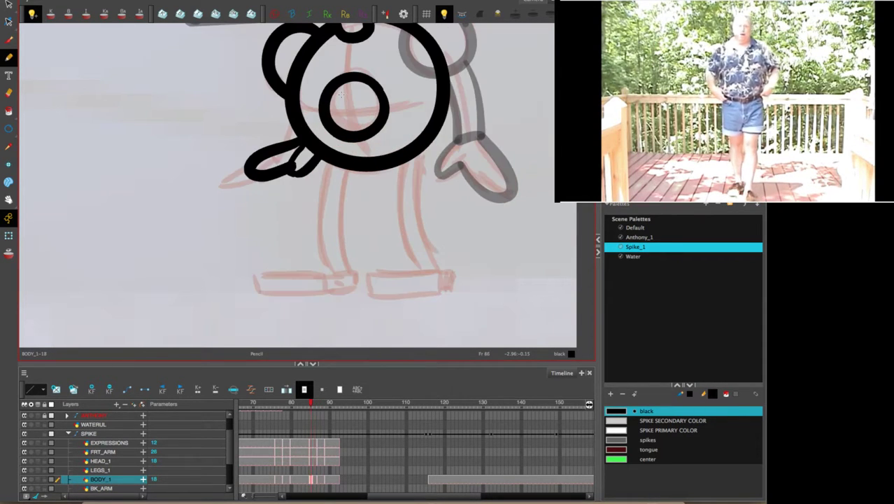
key("period")
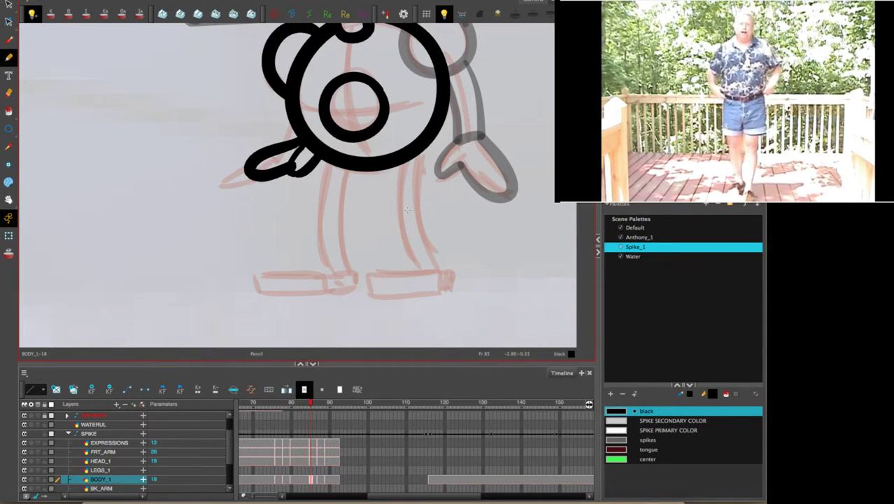
Ink the right leg and its foot over the rough sketch on frame 85.
mouse_move(424, 142)
left_mouse_down()
mouse_move(417, 179)
mouse_move(443, 272)
left_mouse_up()
mouse_move(401, 158)
left_mouse_down()
mouse_move(391, 190)
mouse_move(399, 232)
mouse_move(418, 266)
mouse_move(444, 269)
mouse_move(371, 272)
mouse_move(373, 296)
mouse_move(436, 292)
mouse_move(439, 264)
left_mouse_up()
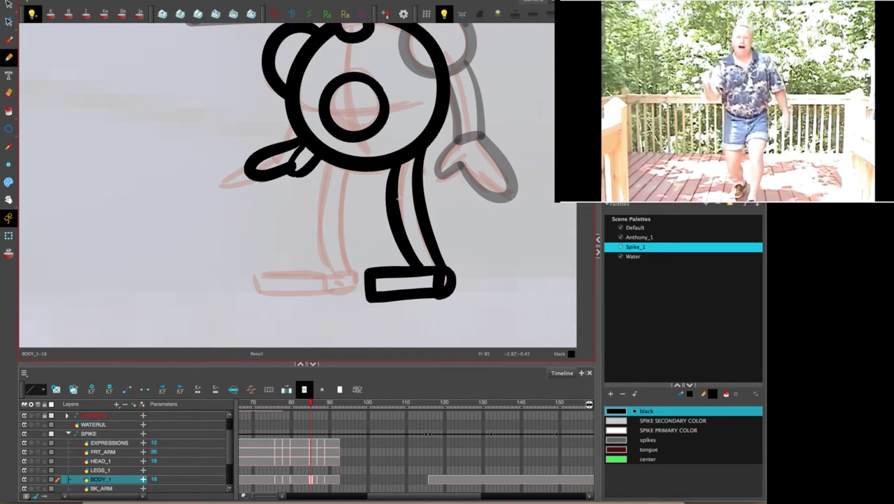
key(".")
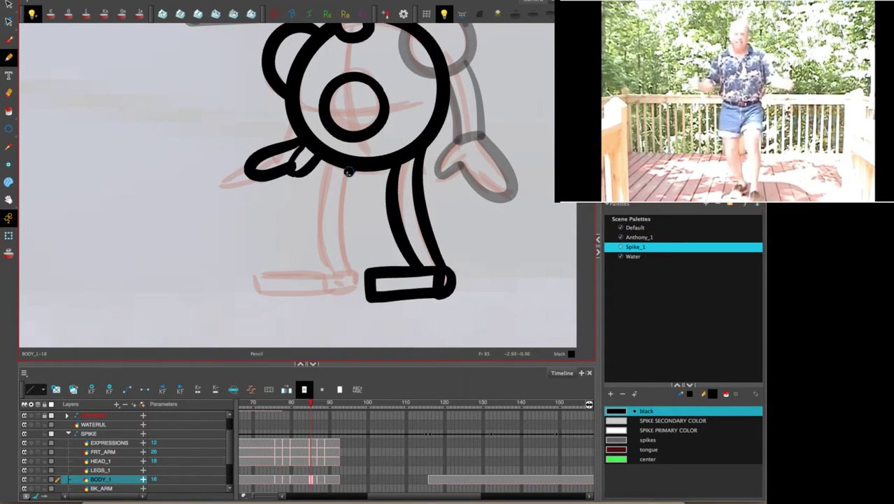
Ink both sides of the left leg on frame 85 and touch up the thumb of the left hand.
mouse_move(349, 171)
left_mouse_down()
mouse_move(341, 196)
mouse_move(354, 273)
left_mouse_up()
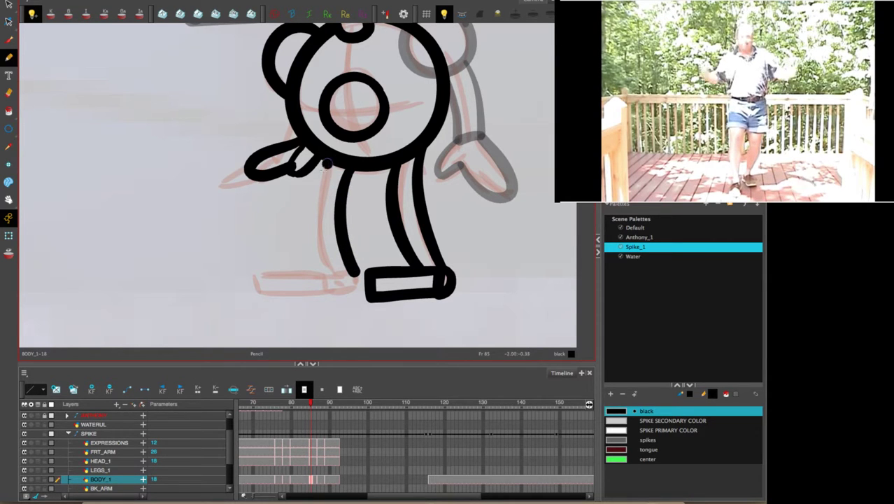
mouse_move(324, 163)
left_mouse_down()
mouse_move(315, 218)
mouse_move(332, 275)
left_mouse_up()
left_click_drag(290, 165, 314, 155)
key("period")
key("comma")
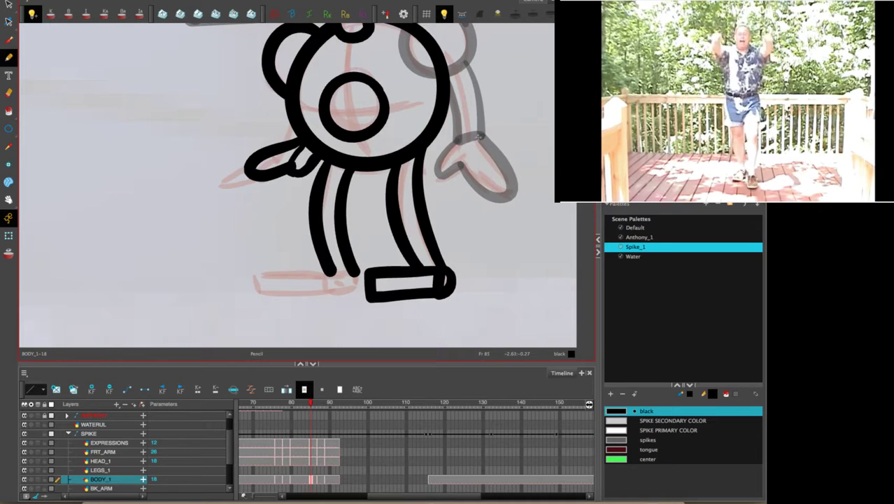
key("comma")
key("comma")
key("period")
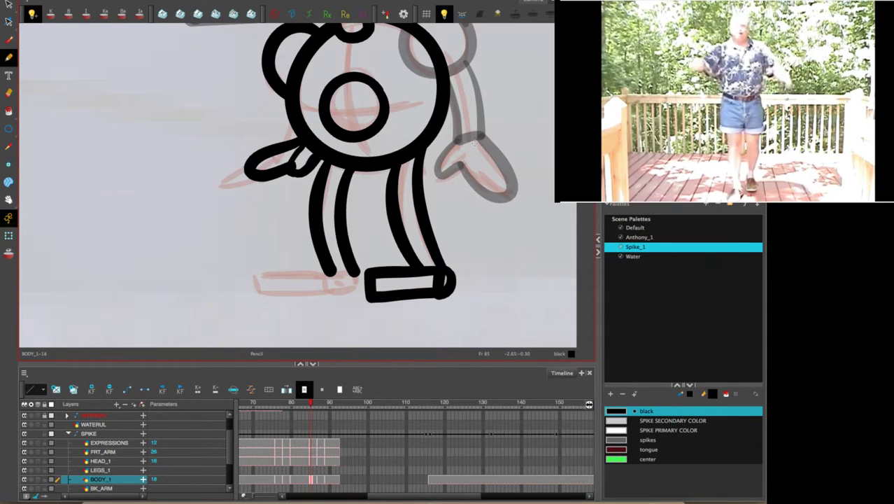
Outline the left foot on frame 85 and add the vertical line dividing off its toe.
mouse_move(356, 273)
left_mouse_down()
mouse_move(356, 293)
mouse_move(280, 300)
mouse_move(249, 273)
mouse_move(329, 272)
left_mouse_up()
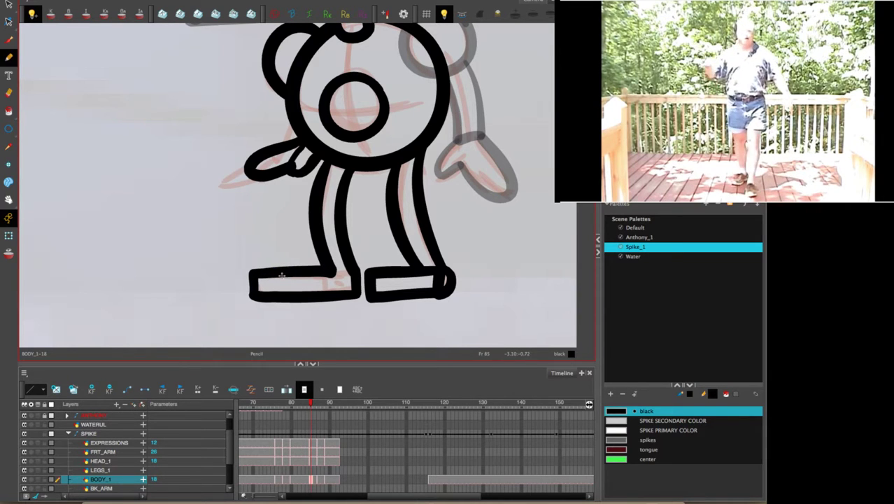
key("f")
key("g")
key("g")
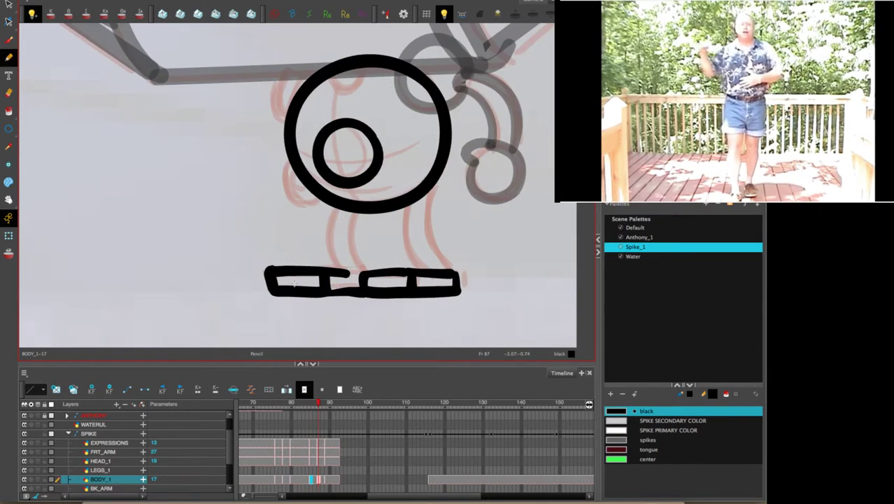
key("comma")
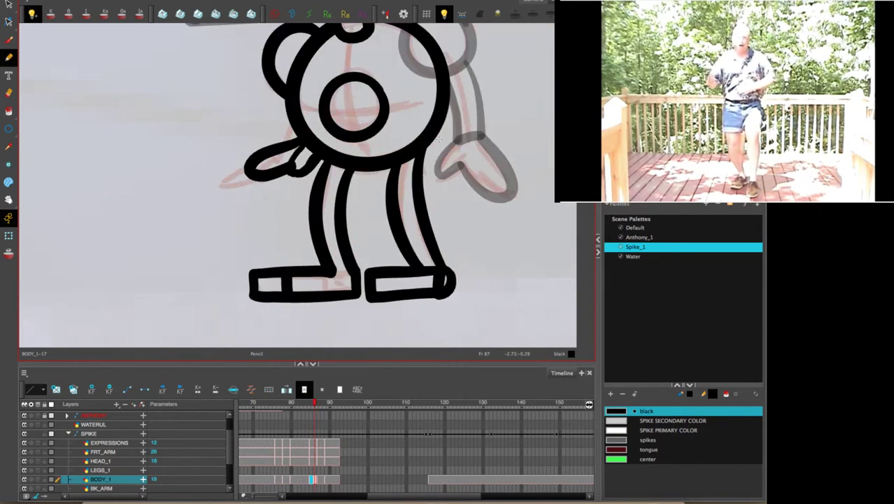
Ink both curved legs on frame 88, joining the body circle to the feet.
key("period")
key("comma")
key("period")
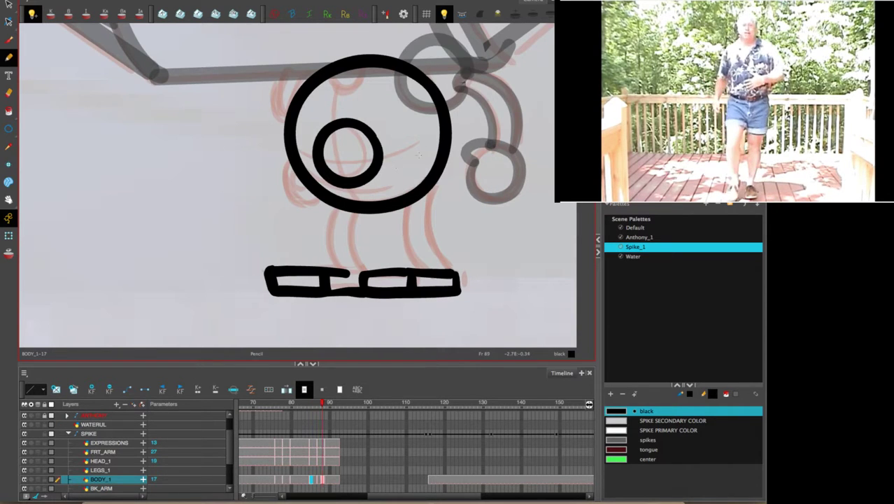
key("comma")
key("period")
mouse_move(360, 207)
left_mouse_down()
mouse_move(351, 245)
mouse_move(361, 273)
left_mouse_up()
mouse_move(337, 205)
left_mouse_down()
mouse_move(330, 237)
mouse_move(346, 276)
left_mouse_up()
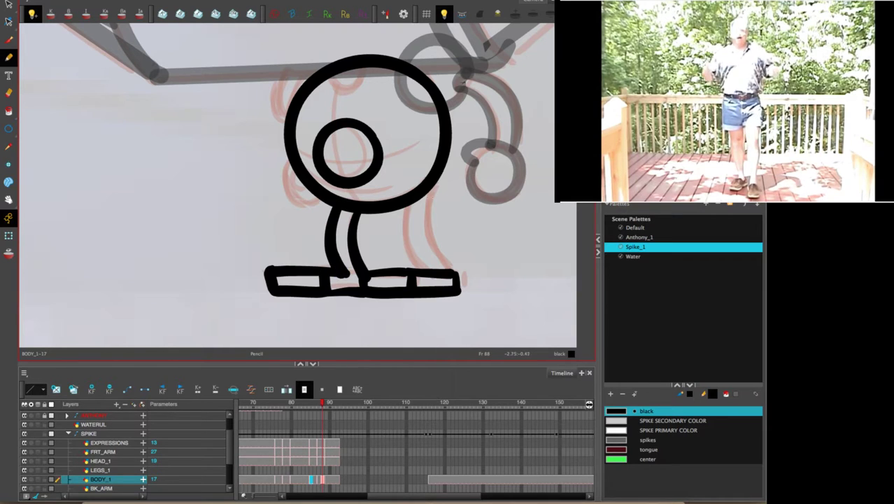
mouse_move(434, 175)
left_mouse_down()
mouse_move(427, 202)
mouse_move(449, 272)
left_mouse_up()
mouse_move(410, 199)
left_mouse_down()
mouse_move(409, 255)
mouse_move(420, 274)
left_mouse_up()
Flip back and forth through frames 84 to 89 to review the motion of the inked body and legs.
key("comma")
key("period")
key("period")
key("period")
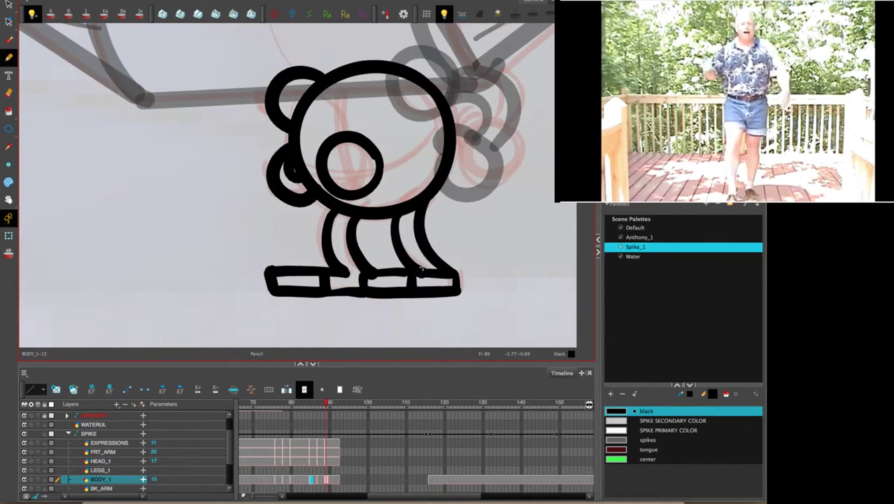
key("comma")
key("comma")
key("comma")
key("comma")
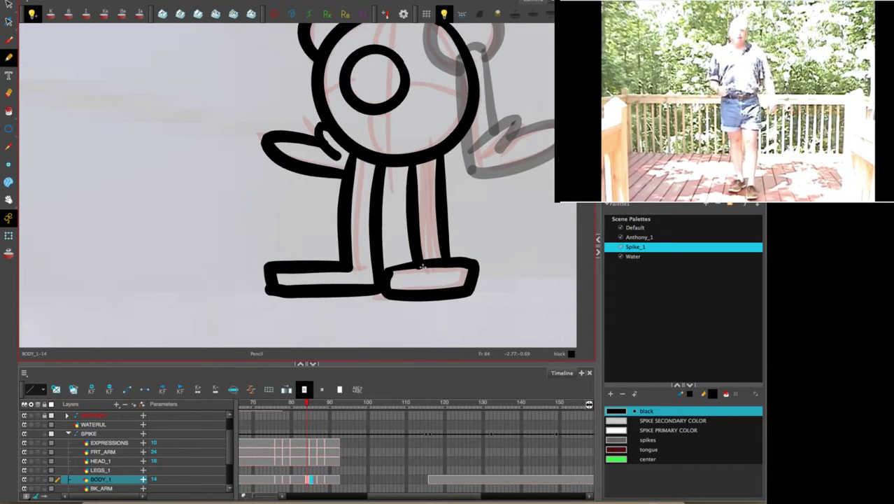
key("period")
key("period")
key("comma")
key("comma")
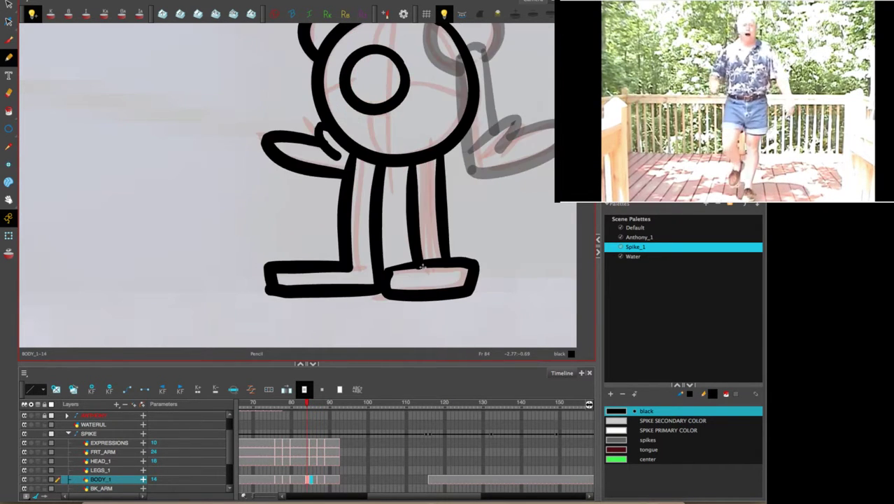
key("period")
key("comma")
key("comma")
key("comma")
key("period")
key("comma")
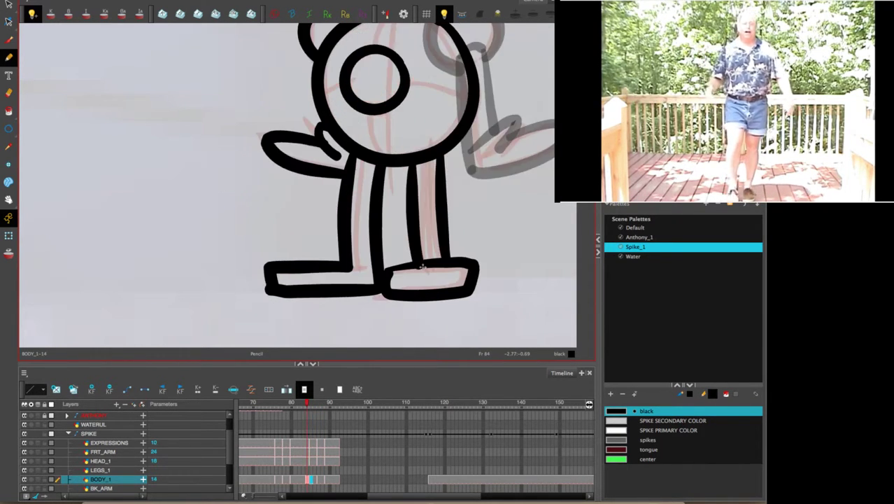
key("period")
key("space")
mouse_move(448, 178)
left_mouse_down()
mouse_move(474, 218)
mouse_move(470, 233)
left_mouse_up()
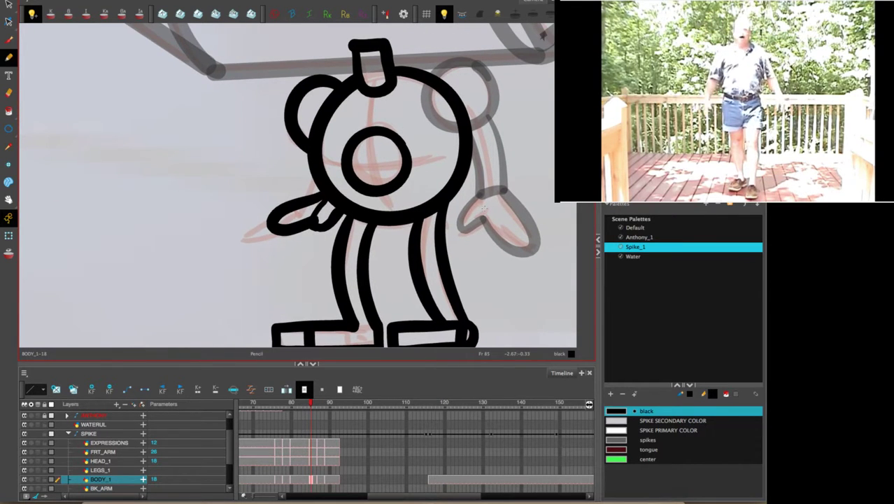
Ink the missing shoulder curve and hand on the body's left side on frame 87 of BODY_1.
key("period")
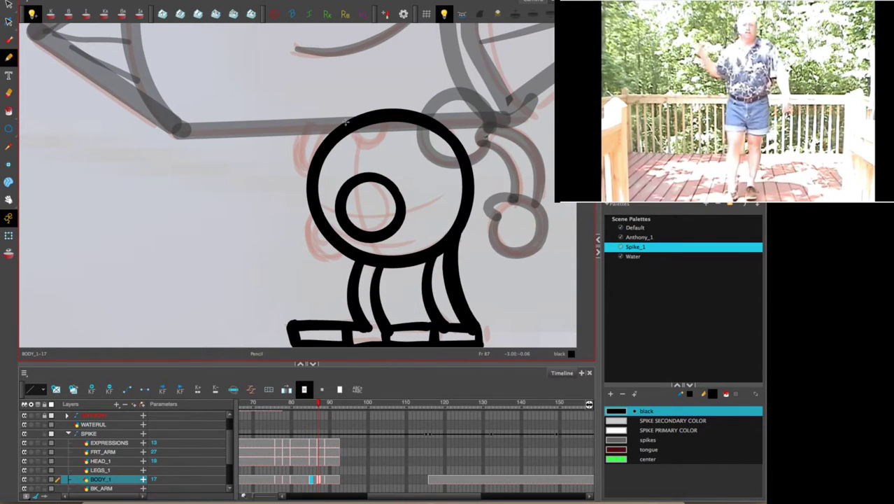
mouse_move(345, 123)
left_mouse_down()
mouse_move(303, 142)
mouse_move(307, 178)
left_mouse_up()
mouse_move(316, 212)
left_mouse_down()
mouse_move(308, 235)
mouse_move(317, 224)
mouse_move(333, 235)
left_mouse_up()
Flip back and forth through the inked drawings up to frame 90 to check the arm and leg motion.
key("period")
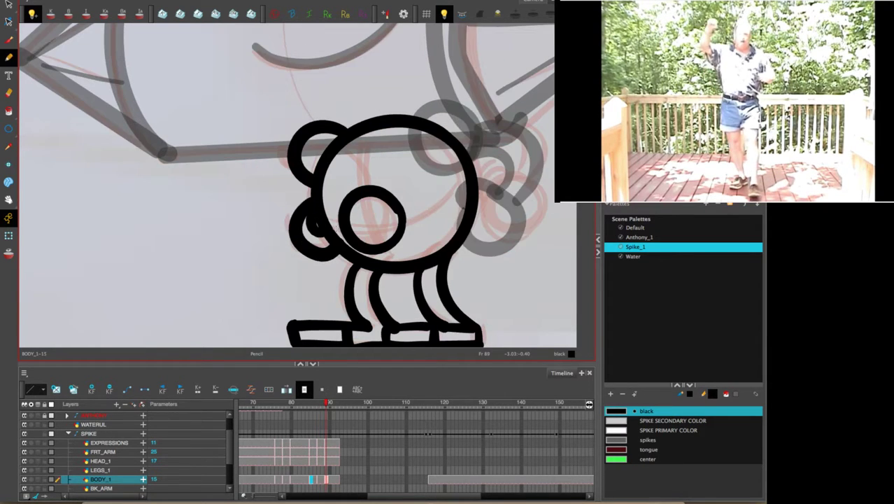
key("comma")
key("comma")
key("comma")
key("period")
key("period")
key("period")
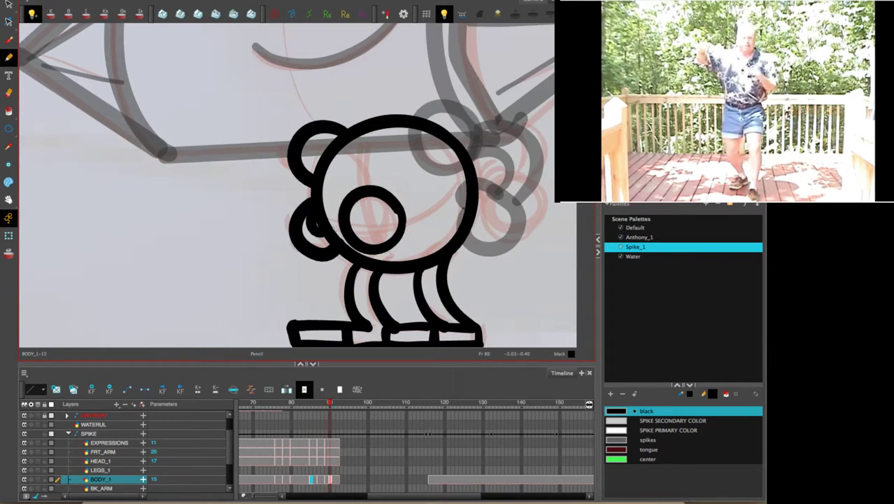
Scrub the timeline across frames 87 to 96 with the whole scene in view to review the inked character.
key("1")
key("1")
key("1")
key("1")
key("1")
key("1")
key("1")
key("1")
key("1")
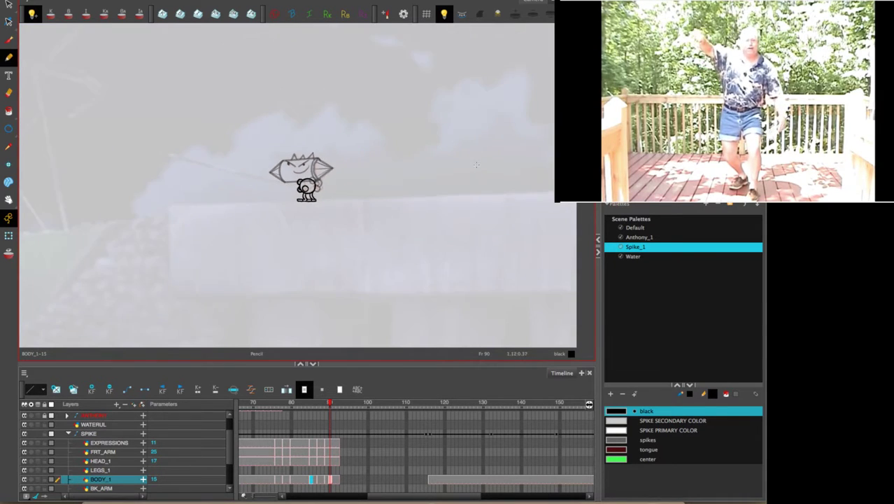
key("2")
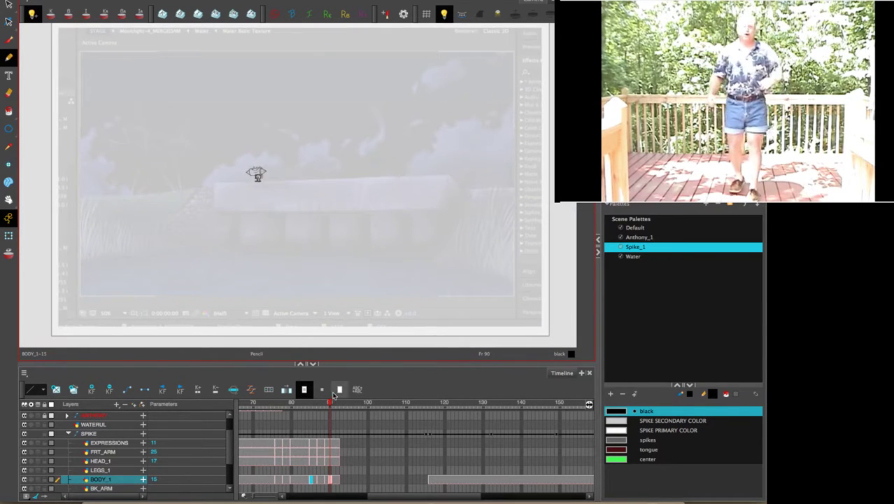
left_click(329, 404)
mouse_move(329, 405)
left_mouse_down()
mouse_move(302, 406)
mouse_move(334, 406)
mouse_move(301, 416)
mouse_move(341, 423)
mouse_move(279, 422)
mouse_move(352, 421)
mouse_move(310, 435)
mouse_move(361, 435)
mouse_move(322, 444)
left_mouse_up()
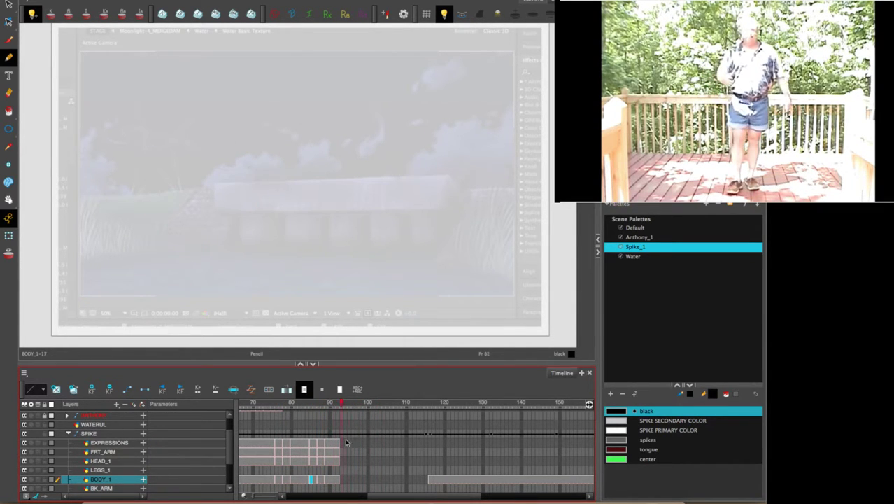
mouse_move(390, 438)
left_mouse_down()
mouse_move(316, 444)
mouse_move(453, 426)
mouse_move(393, 435)
left_mouse_up()
left_click(290, 450)
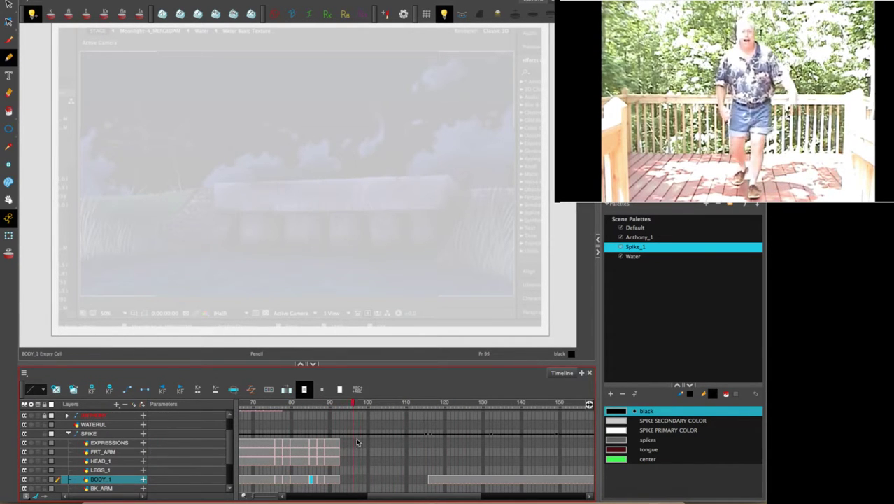
mouse_move(341, 444)
left_mouse_down()
mouse_move(318, 447)
mouse_move(429, 421)
mouse_move(351, 442)
left_mouse_up()
left_click(319, 442)
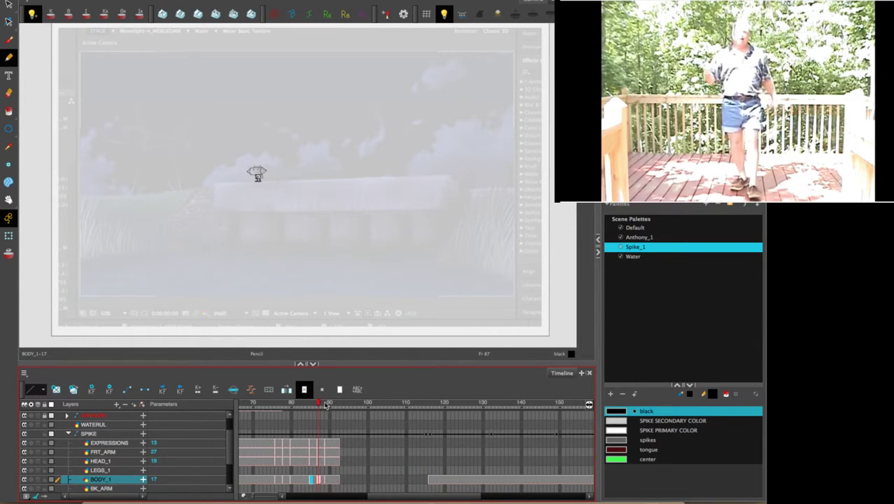
left_click_drag(325, 405, 345, 406)
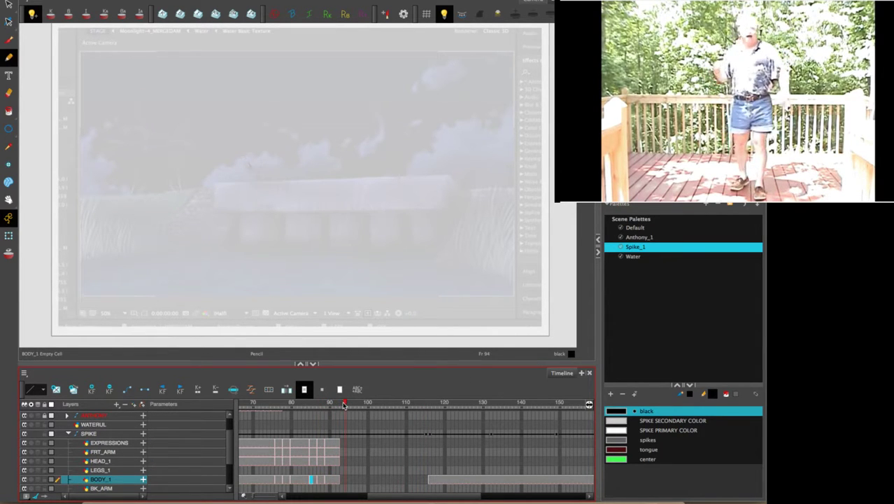
Select the empty HEAD_1 cell at frame 93 for inking over the rough head sketch.
left_click(339, 442)
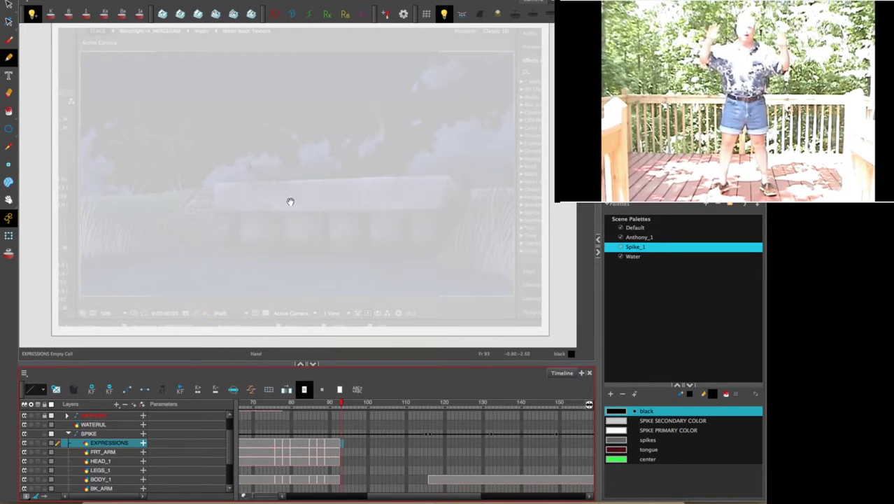
scroll(331, 229, "up", 3)
scroll(331, 229, "down", 4)
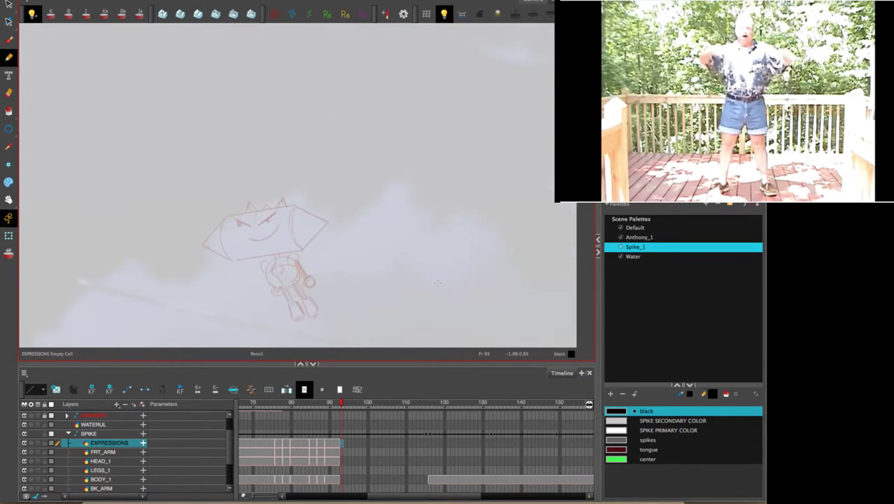
scroll(396, 303, "up", 3)
left_click_drag(405, 290, 485, 160)
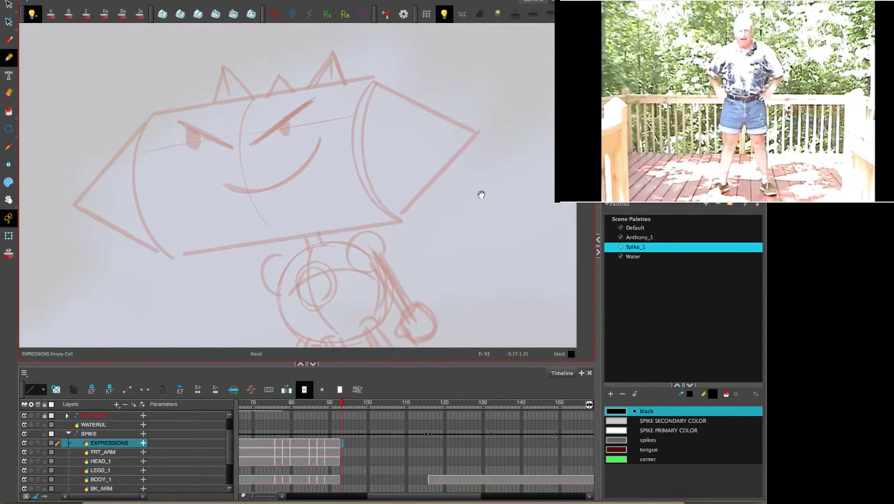
left_click(337, 461)
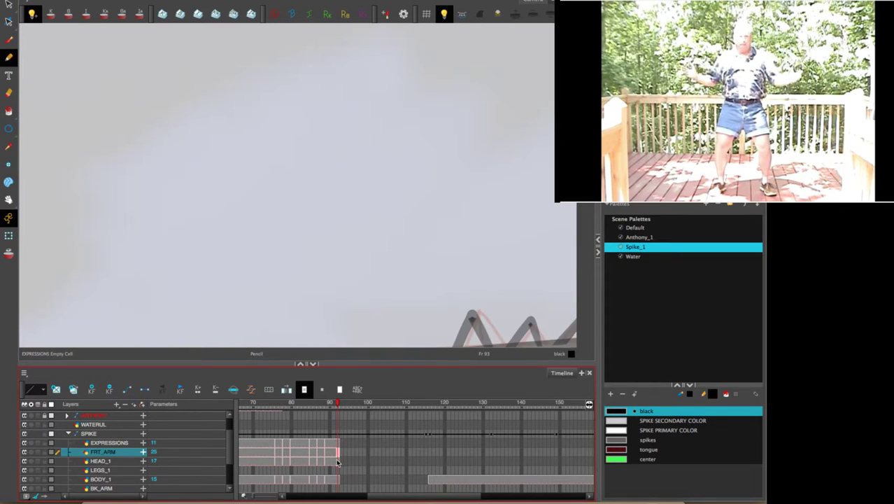
left_click(340, 461)
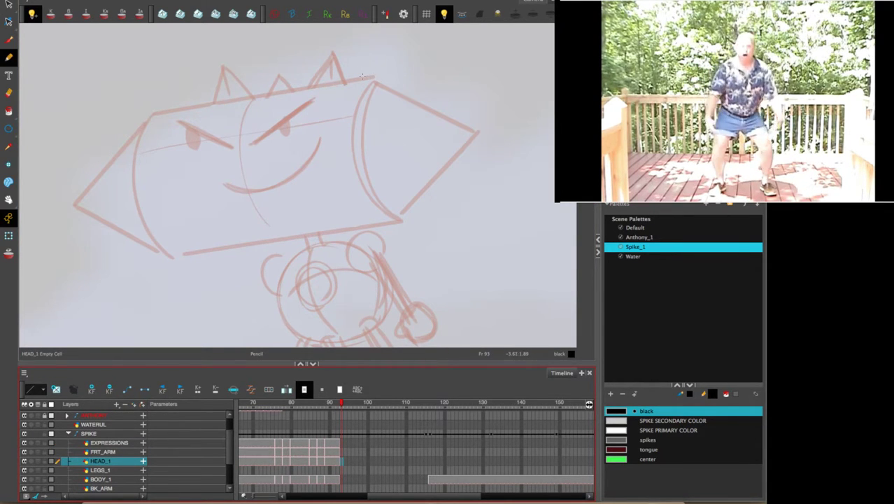
mouse_move(151, 114)
left_mouse_down()
mouse_move(354, 73)
mouse_move(378, 80)
left_mouse_up()
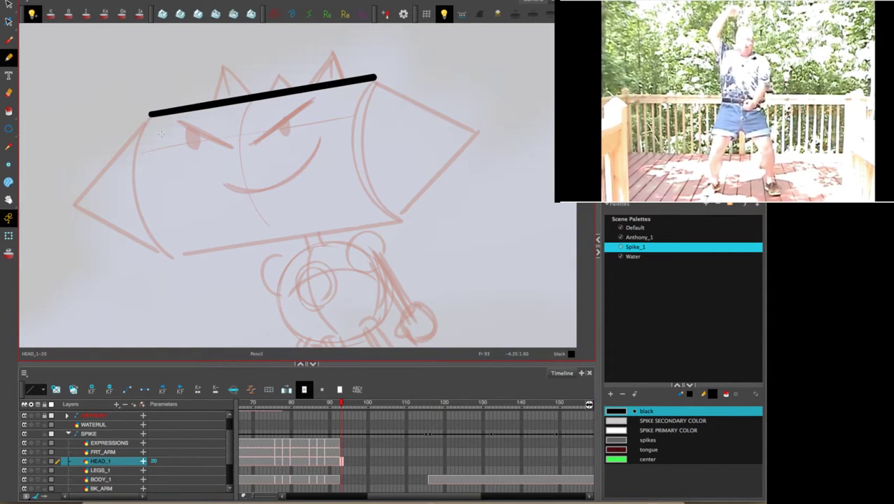
mouse_move(152, 113)
left_mouse_down()
mouse_move(128, 164)
mouse_move(133, 210)
mouse_move(162, 246)
mouse_move(177, 252)
mouse_move(393, 219)
left_mouse_up()
key("ctrl+z")
key("ctrl+z")
key("ctrl+z")
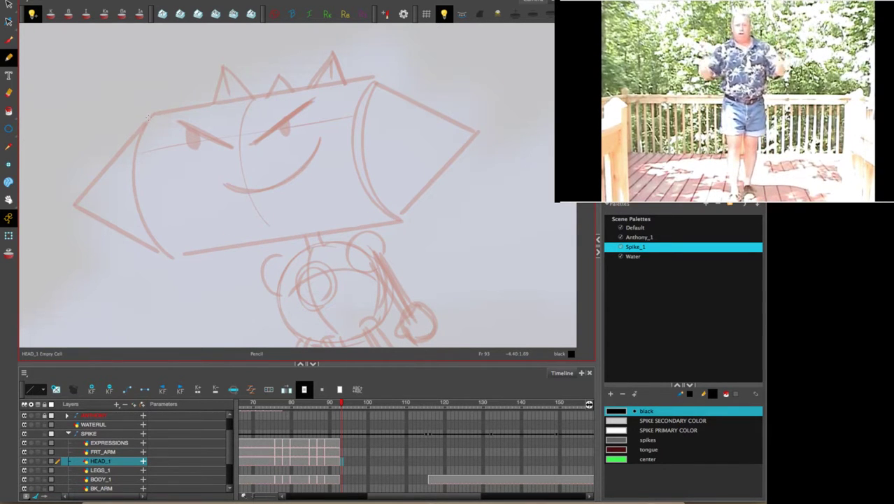
Ink the barrel-shaped head outline on frame 93 with straight upper and lower edges and curved left and right ends.
mouse_move(148, 117)
left_mouse_down()
mouse_move(374, 79)
mouse_move(359, 113)
mouse_move(360, 161)
mouse_move(398, 218)
mouse_move(170, 252)
mouse_move(400, 217)
left_mouse_up()
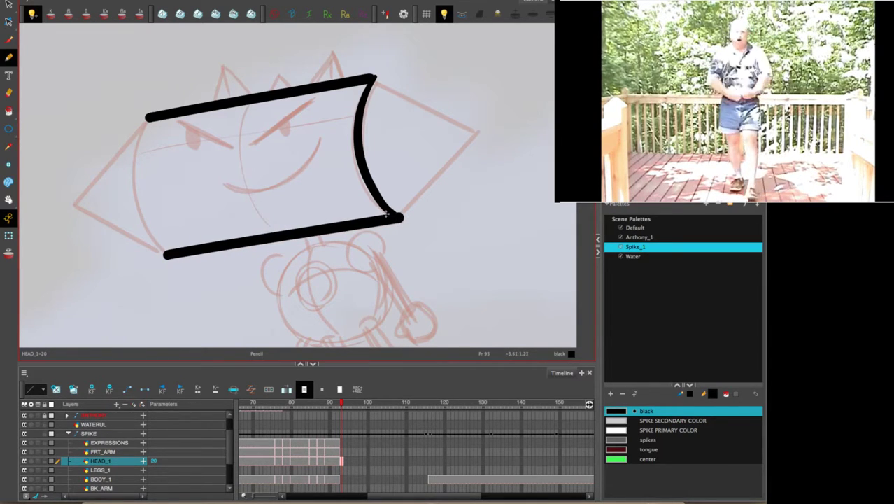
mouse_move(145, 117)
left_mouse_down()
mouse_move(129, 158)
mouse_move(142, 233)
mouse_move(168, 252)
left_mouse_up()
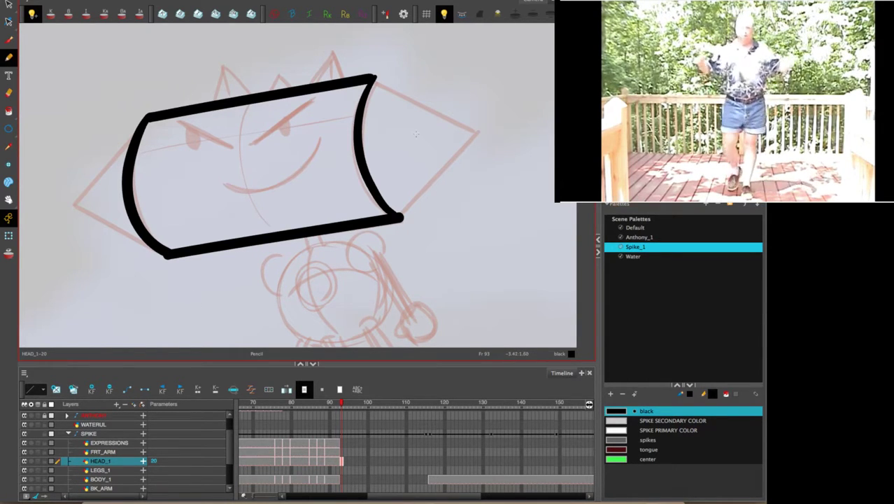
Adjust the head's upper edge and right end curve so that they meet neatly at the upper right corner.
left_click(8, 6)
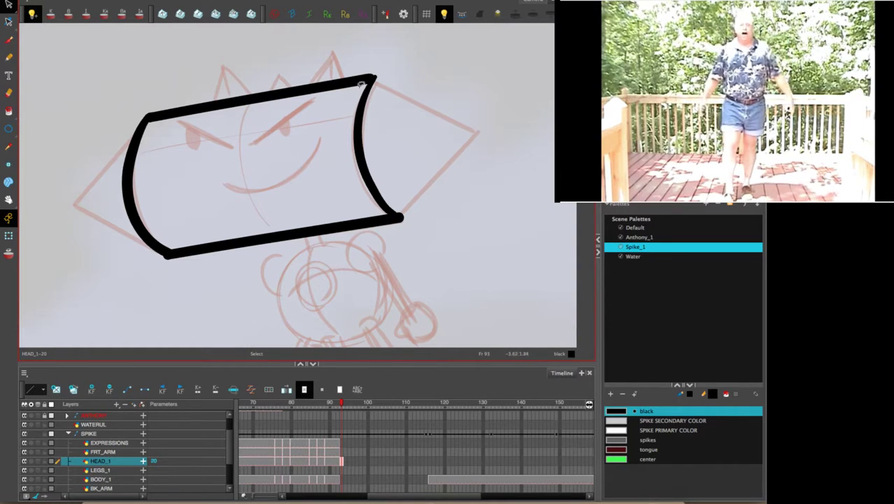
left_click(372, 78)
left_click_drag(371, 79, 376, 79)
left_click(381, 146)
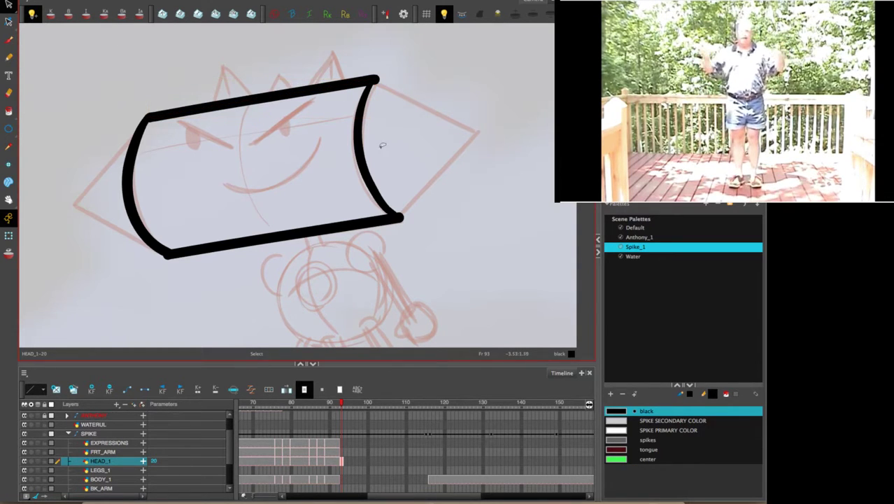
mouse_move(352, 174)
left_mouse_down()
mouse_move(375, 158)
mouse_move(371, 169)
left_mouse_up()
left_click(442, 130)
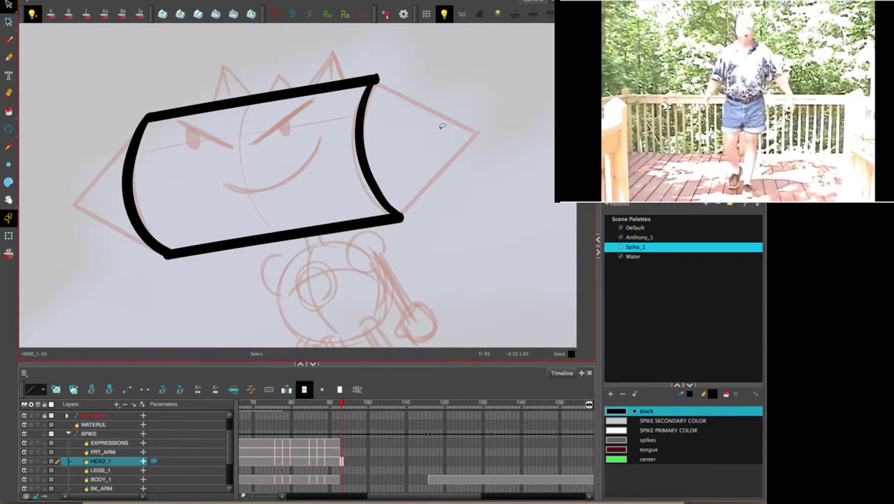
left_click(378, 77)
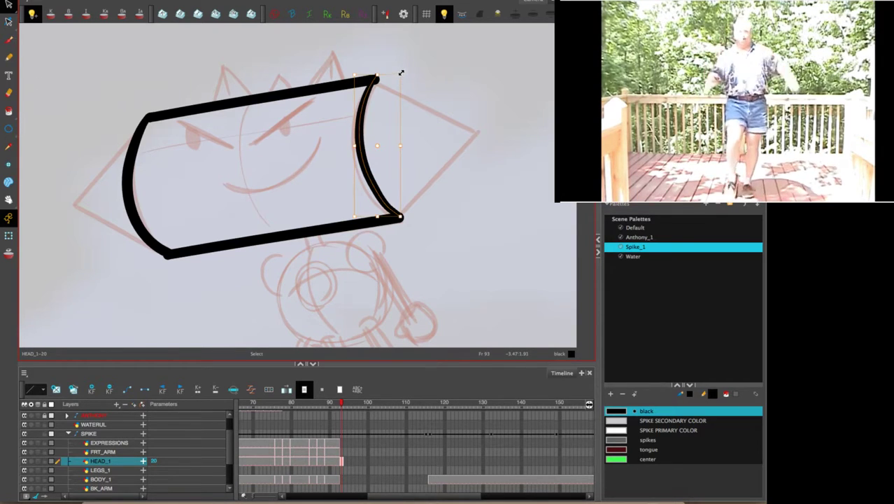
left_click_drag(402, 73, 399, 76)
left_click(435, 67)
Ink the pointed cones on the left and right ends of the head with the Pencil tool.
left_click(9, 57)
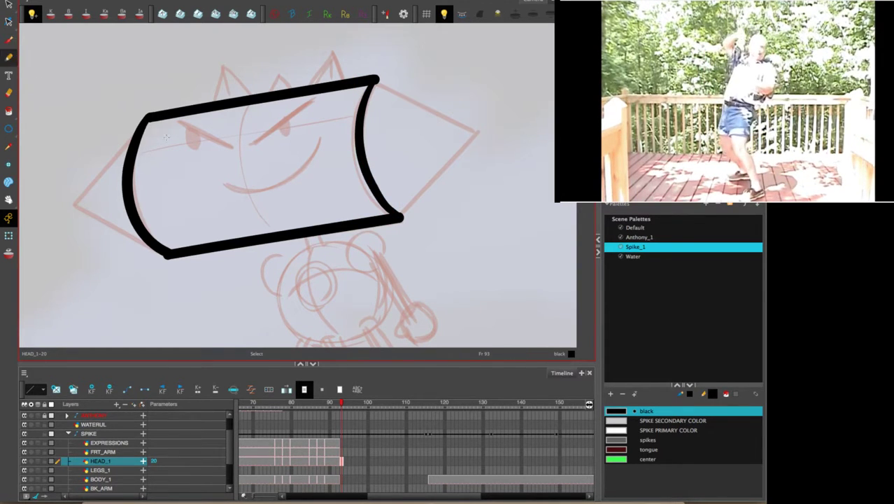
mouse_move(147, 117)
left_mouse_down()
mouse_move(67, 204)
mouse_move(170, 253)
left_mouse_up()
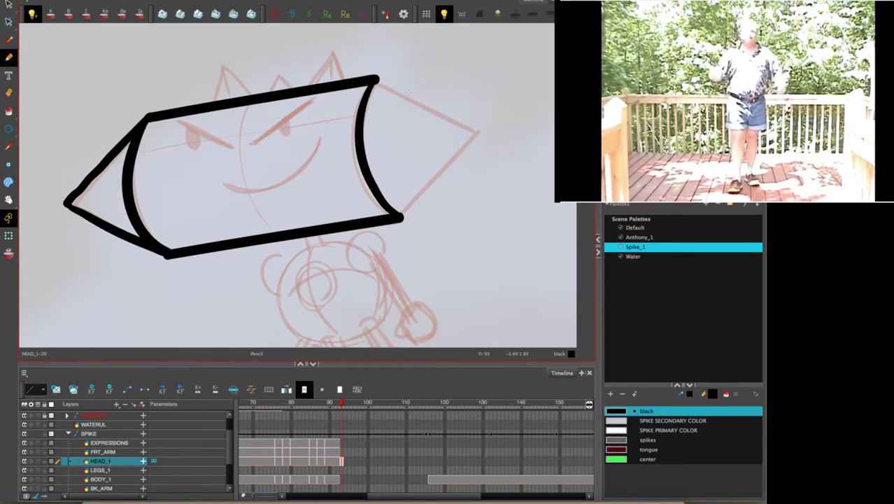
mouse_move(374, 80)
left_mouse_down()
mouse_move(477, 133)
mouse_move(404, 208)
left_mouse_up()
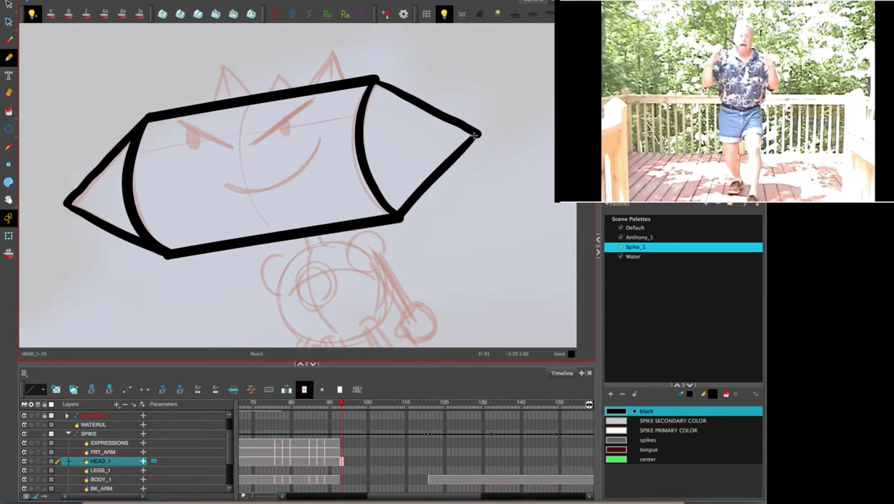
Ink a second inner curve beside the head's right end and two facet lines running to the right cone's tip.
left_click_drag(477, 134, 377, 187)
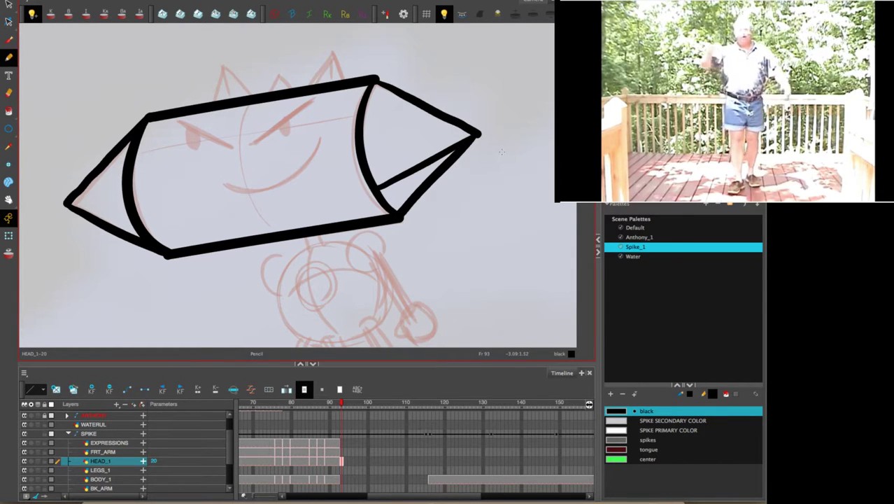
key("ctrl+z")
mouse_move(376, 79)
left_mouse_down()
mouse_move(368, 129)
mouse_move(377, 170)
mouse_move(403, 213)
left_mouse_up()
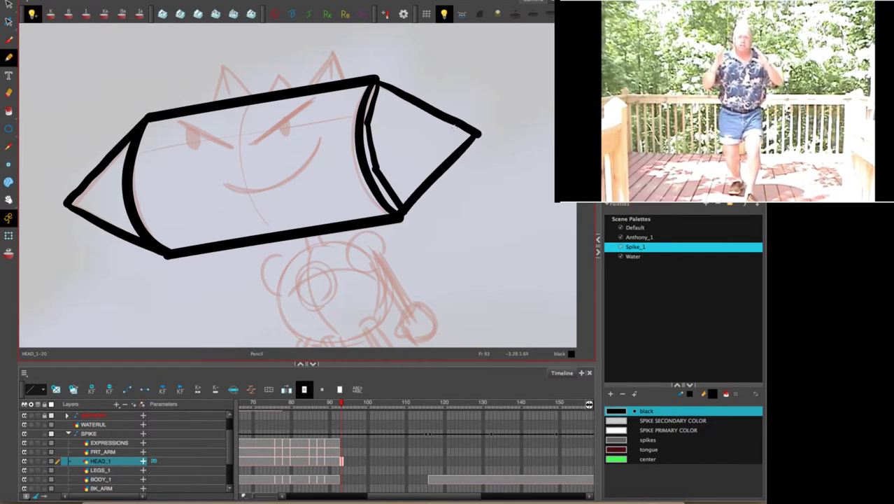
left_click_drag(477, 133, 371, 126)
mouse_move(373, 171)
left_mouse_down()
mouse_move(440, 148)
mouse_move(377, 170)
left_mouse_up()
key("ctrl+z")
Ink two facet lines on the left cone and three triangular spikes along the head's upper edge.
left_click_drag(68, 203, 131, 168)
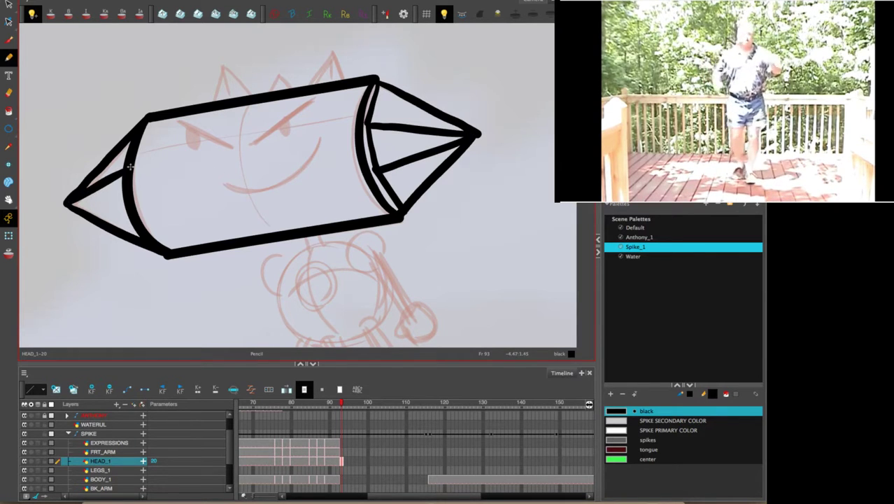
left_click_drag(67, 204, 137, 215)
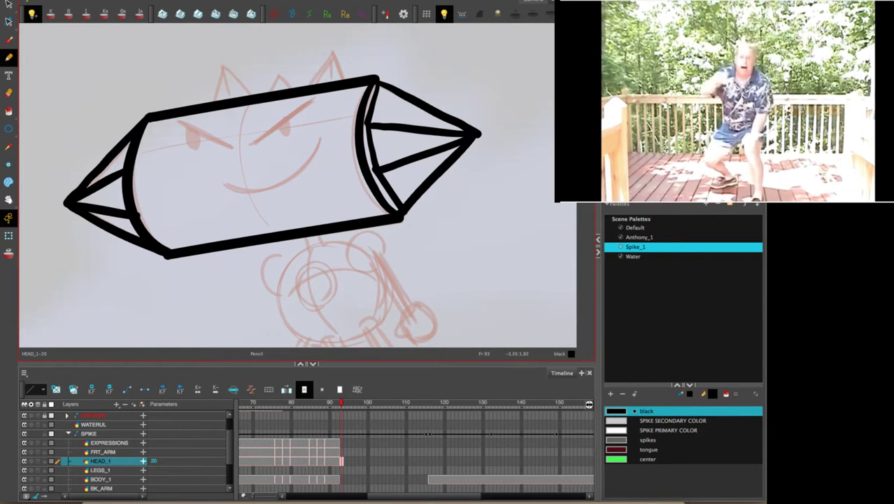
mouse_move(309, 84)
left_mouse_down()
mouse_move(332, 54)
mouse_move(341, 64)
mouse_move(347, 79)
mouse_move(319, 74)
mouse_move(306, 85)
mouse_move(285, 66)
mouse_move(300, 87)
mouse_move(235, 62)
mouse_move(213, 100)
left_mouse_up()
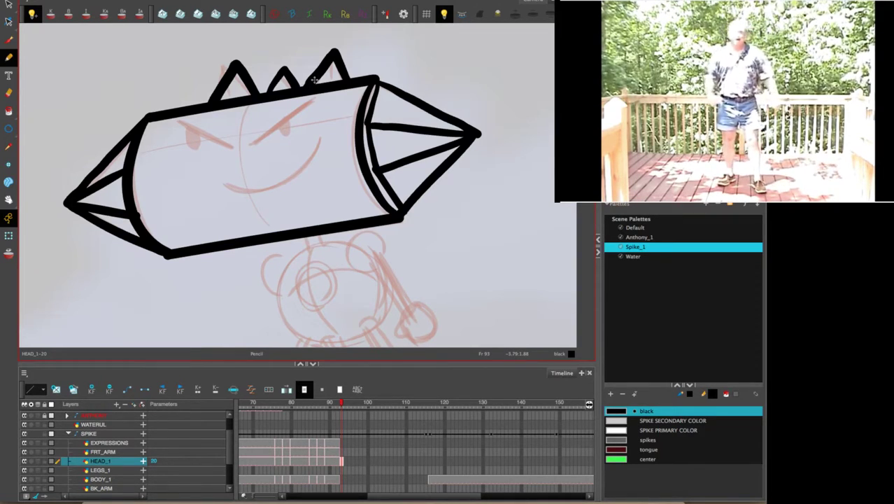
Ink the slanted eyebrows, eyes and curved smile on the EXPRESSIONS layer at frame 93, and reselect the HEAD_1 drawing.
left_click(342, 452)
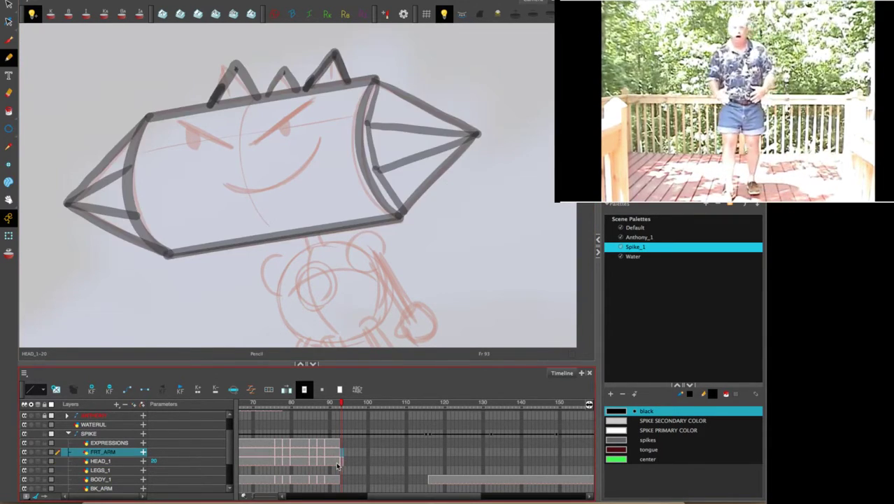
left_click(342, 462)
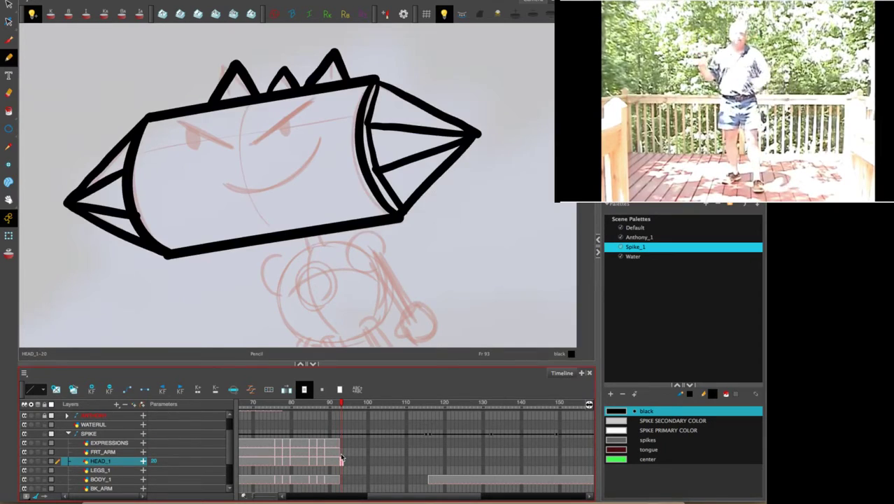
left_click(342, 453)
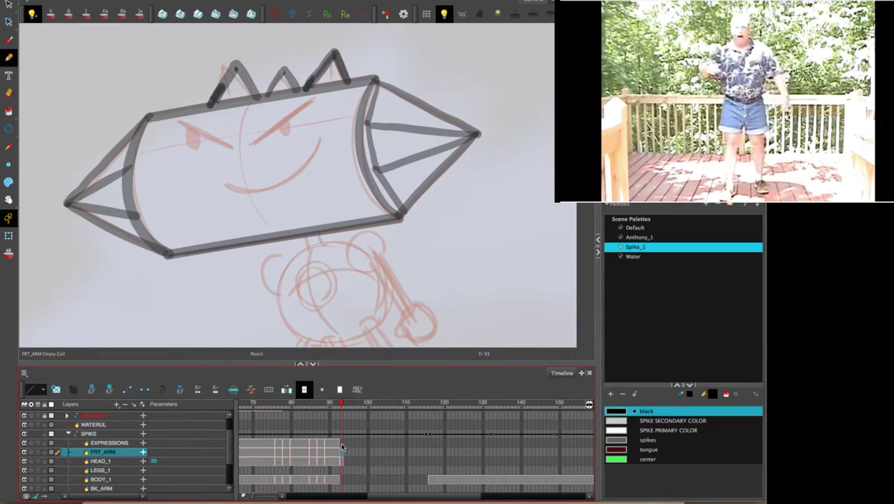
left_click(342, 444)
left_click_drag(257, 140, 312, 95)
mouse_move(176, 120)
left_mouse_down()
mouse_move(233, 147)
mouse_move(190, 135)
mouse_move(199, 147)
left_mouse_up()
mouse_move(282, 124)
left_mouse_down()
mouse_move(320, 143)
mouse_move(295, 173)
mouse_move(222, 184)
left_mouse_up()
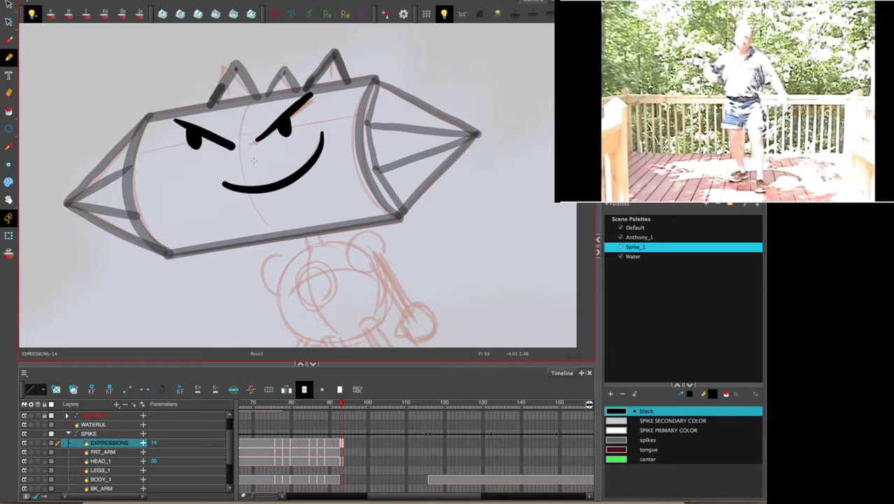
left_click(344, 461)
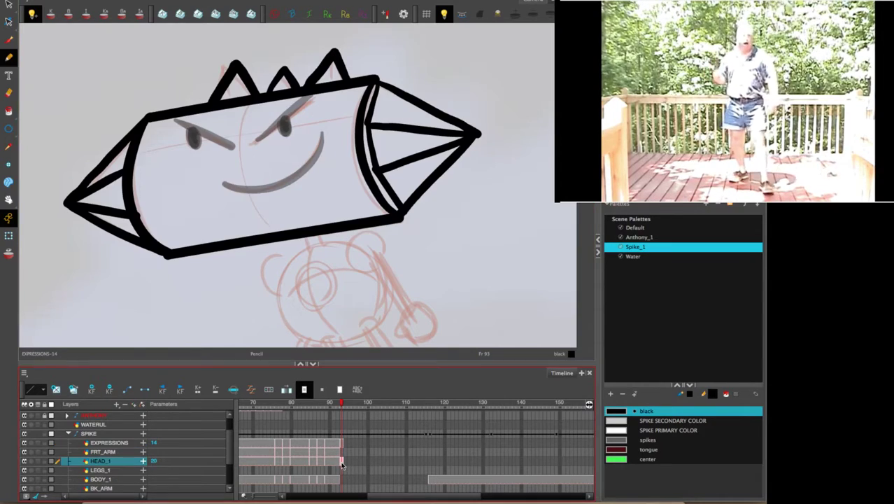
Smooth the head outline and middle upper spike with the Smooth Editor, and undo the smoothing tried on the two outer spikes.
left_click(9, 21)
left_click_drag(198, 80, 234, 270)
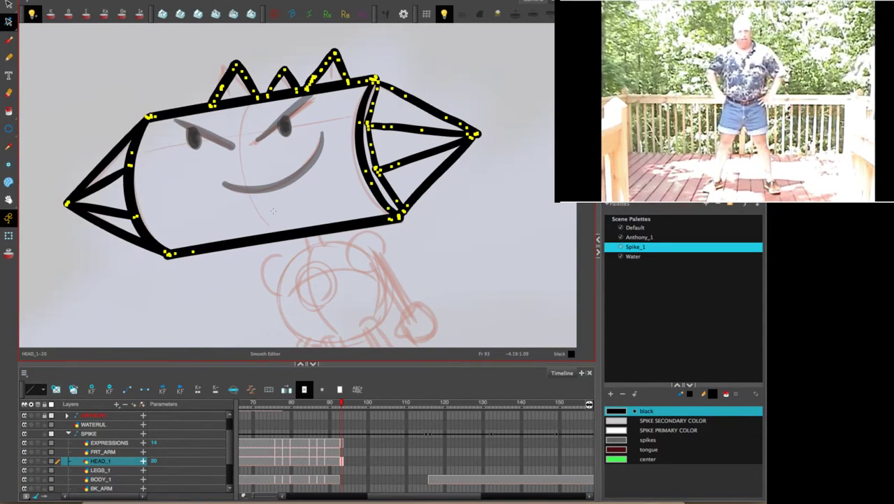
mouse_move(60, 212)
left_mouse_down()
mouse_move(143, 119)
mouse_move(330, 77)
mouse_move(342, 44)
left_mouse_up()
left_click(143, 115)
left_click(335, 48)
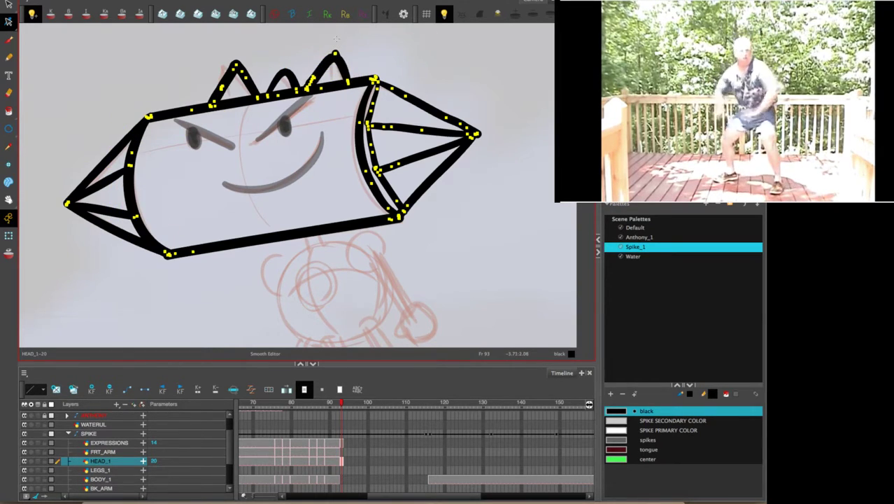
key("super+z")
key("super+z")
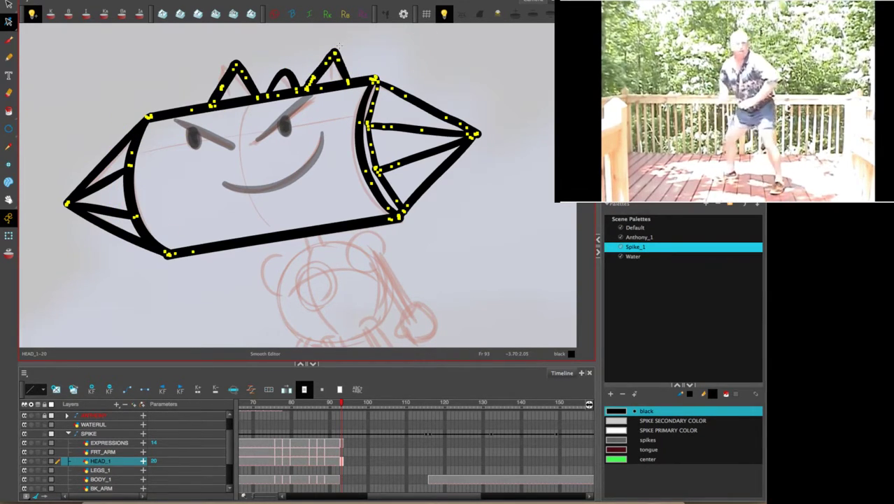
left_click(231, 57)
key("super+z")
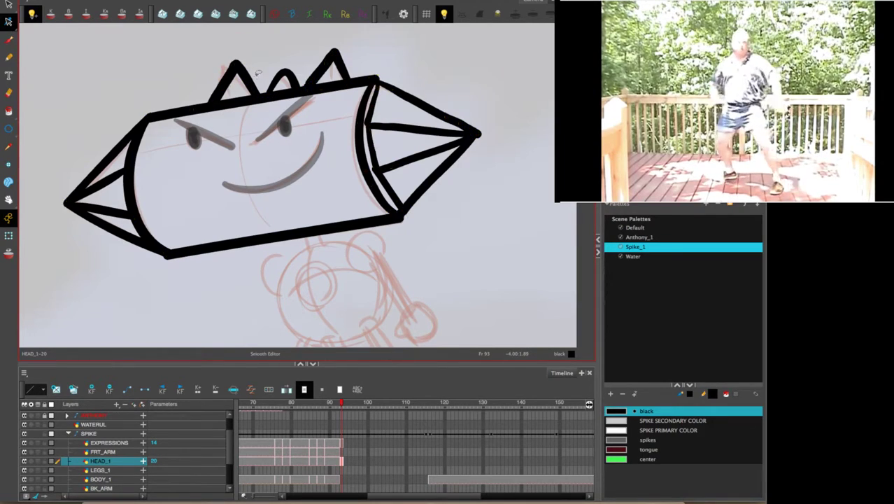
Smooth the right cone's outline and facet lines, the curves at its base, and the head's long lower and upper edges.
left_click_drag(374, 79, 456, 123)
left_click_drag(361, 125, 511, 148)
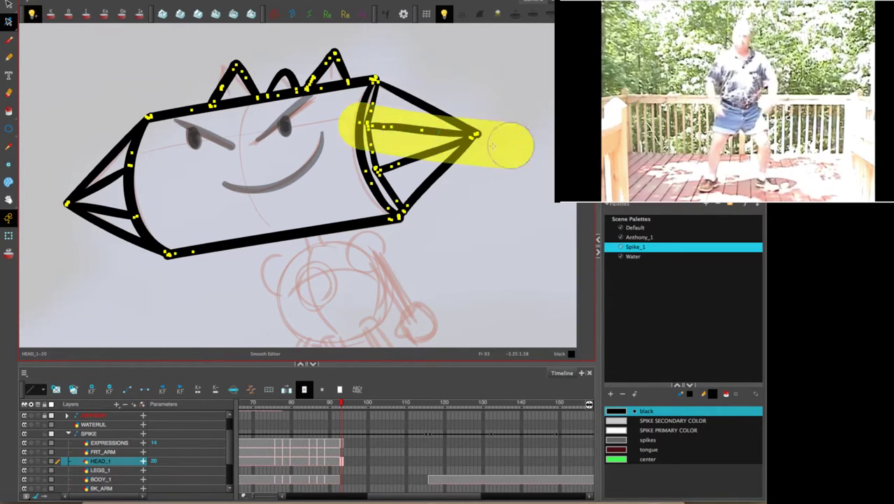
left_click_drag(363, 173, 455, 146)
left_click_drag(386, 228, 495, 123)
mouse_move(373, 70)
left_mouse_down()
mouse_move(374, 165)
mouse_move(395, 212)
left_mouse_up()
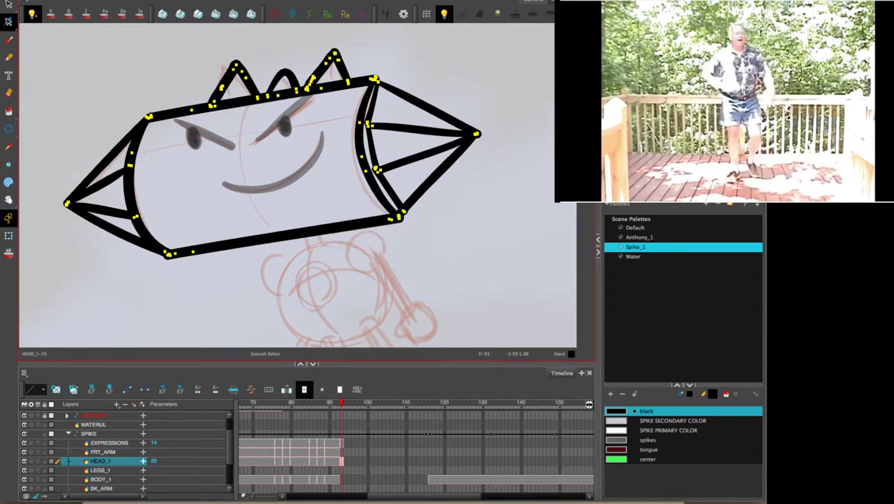
mouse_move(140, 242)
left_mouse_down()
mouse_move(238, 247)
mouse_move(402, 216)
left_mouse_up()
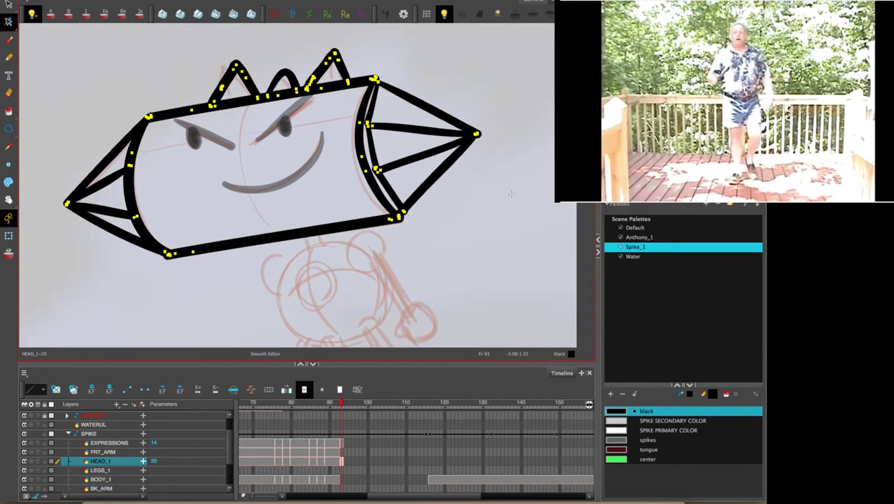
left_click_drag(126, 128, 384, 76)
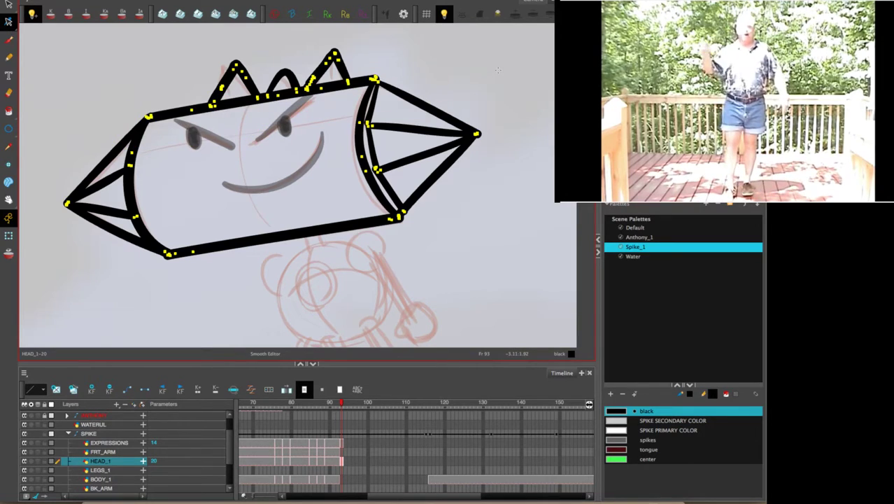
Examine the smoothed head drawing against the rough body sketch at several magnifications.
key("1")
key("1")
key("1")
key("1")
key("1")
key("1")
key("1")
key("1")
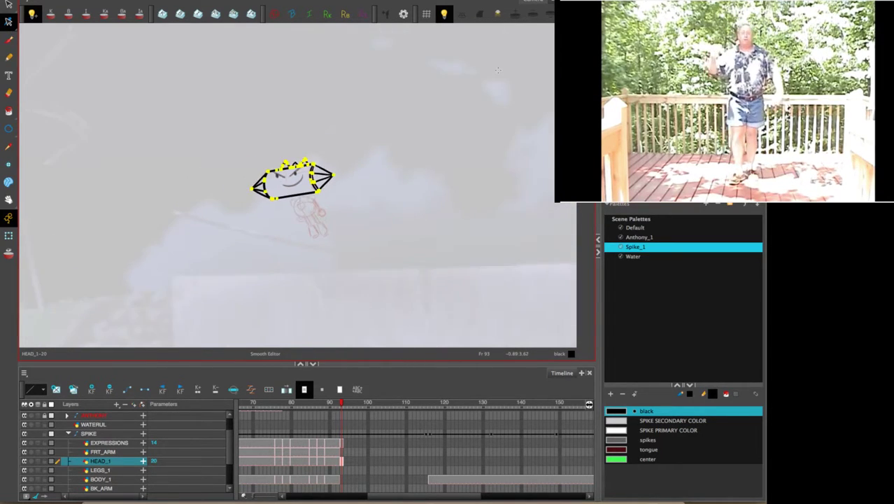
key("1")
key("1")
key("1")
key("1")
key("1")
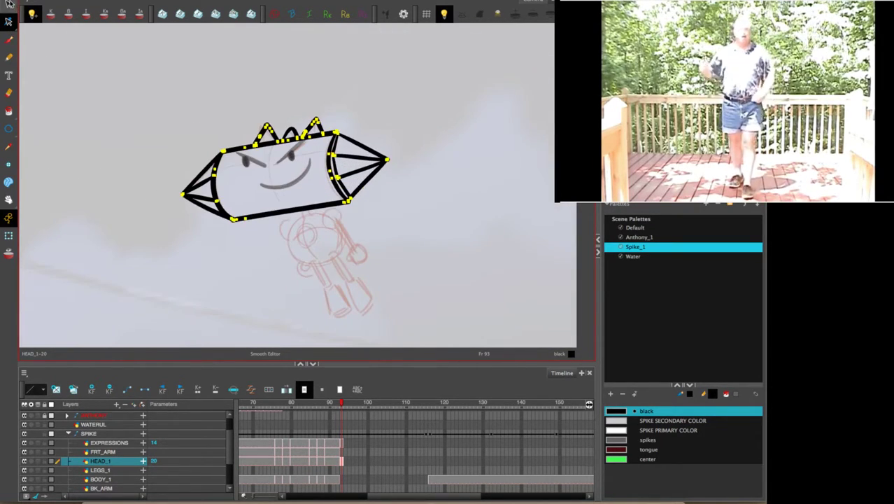
key("alt+s")
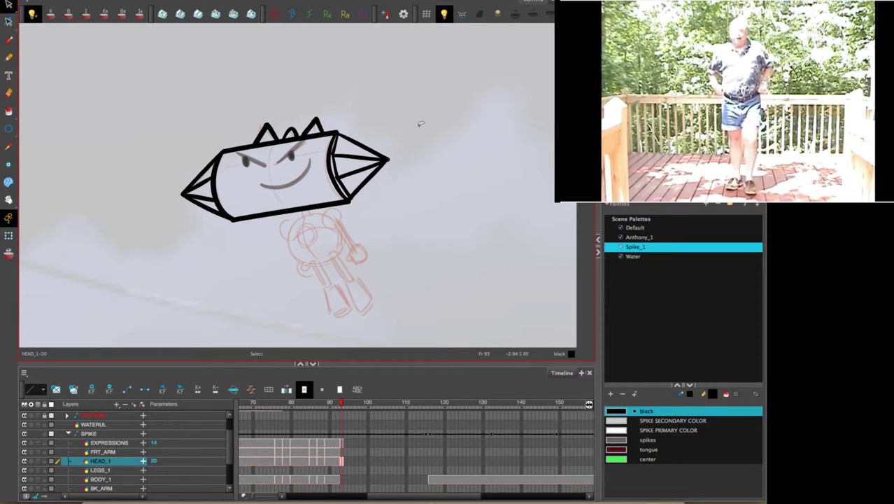
key("1")
key("1")
key("1")
key("1")
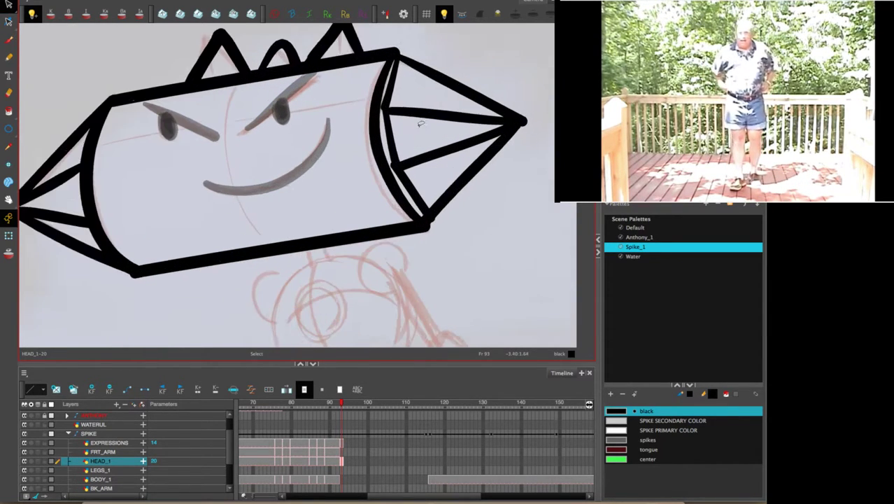
Ink the front arm on the FRT_ARM layer at frame 93 with the Pencil tool, including the forearm, hand and round shoulder.
left_click_drag(483, 293, 449, 151)
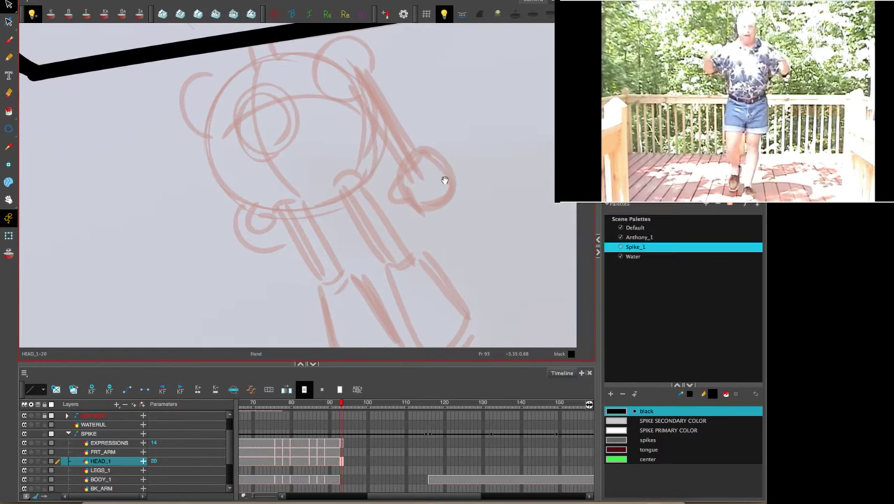
left_click(343, 452)
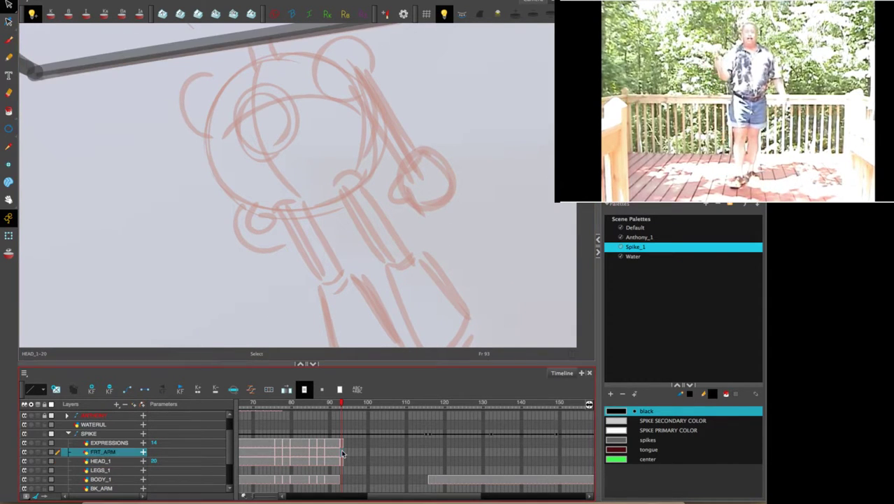
left_click(8, 58)
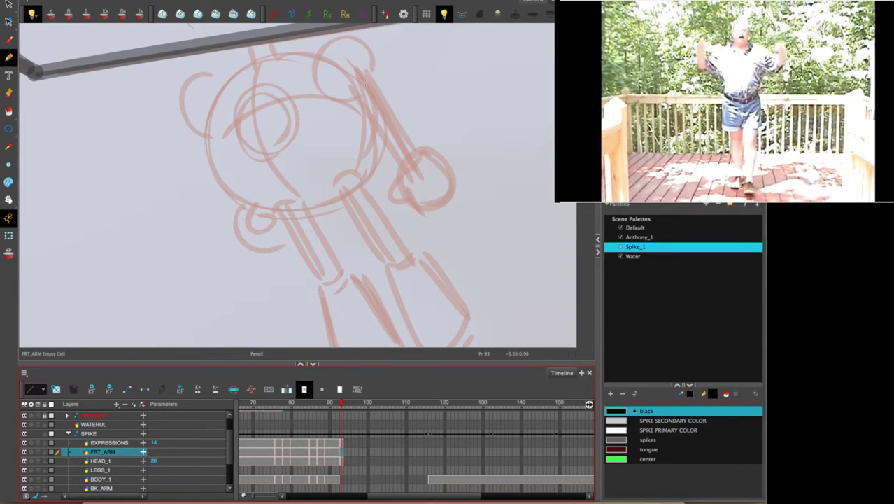
mouse_move(354, 93)
left_mouse_down()
mouse_move(369, 75)
mouse_move(356, 91)
mouse_move(405, 167)
left_mouse_up()
left_click_drag(371, 75, 420, 149)
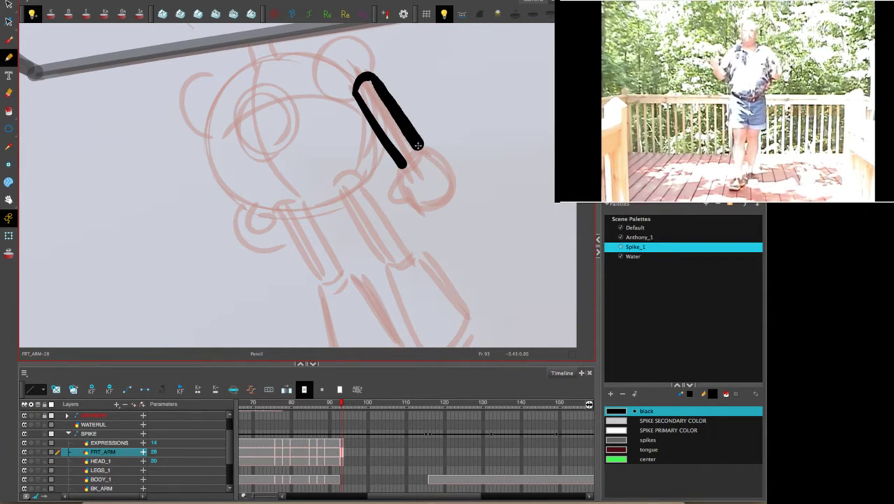
left_click(658, 197)
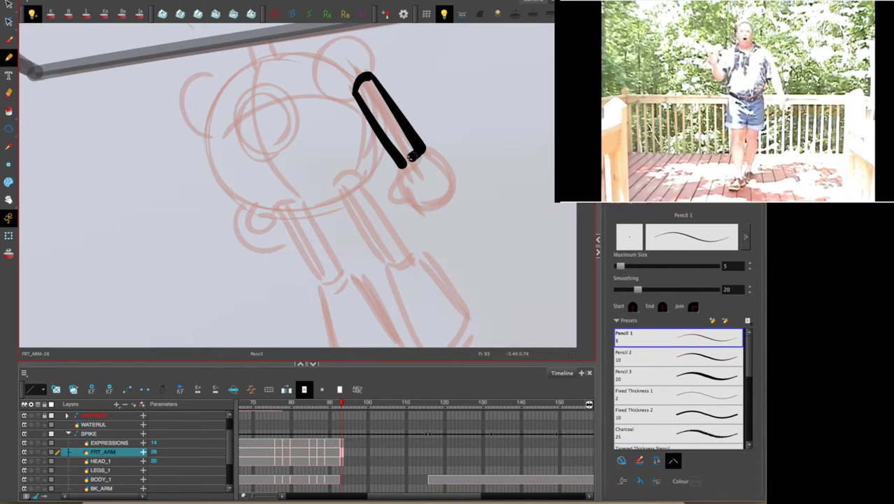
mouse_move(419, 151)
left_mouse_down()
mouse_move(389, 197)
mouse_move(413, 191)
mouse_move(417, 206)
mouse_move(436, 208)
mouse_move(451, 189)
mouse_move(417, 149)
left_mouse_up()
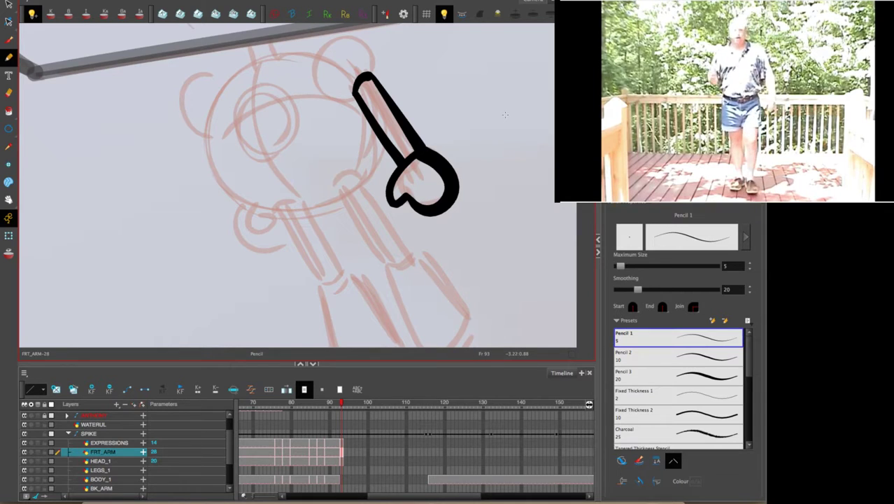
mouse_move(369, 76)
left_mouse_down()
mouse_move(364, 40)
mouse_move(341, 37)
mouse_move(313, 58)
mouse_move(350, 98)
left_mouse_up()
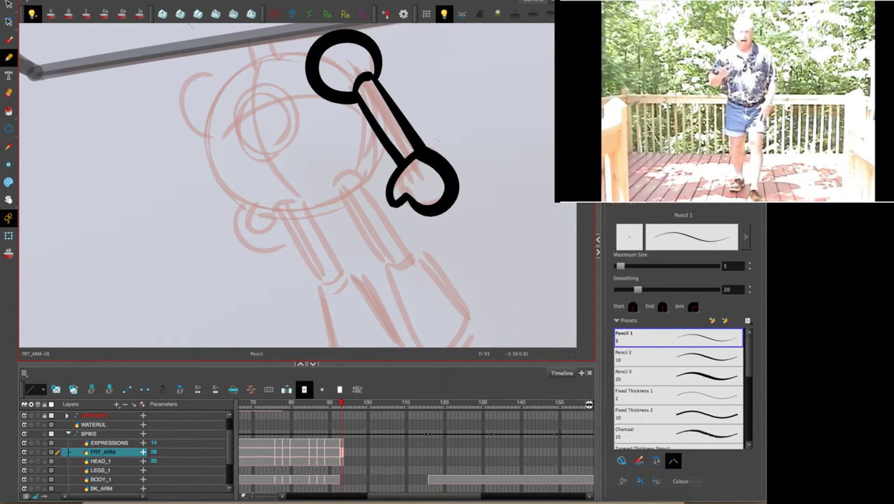
Ink the short rounded neck and the large round body outline on the BODY_1 layer at frame 93.
left_click(342, 462)
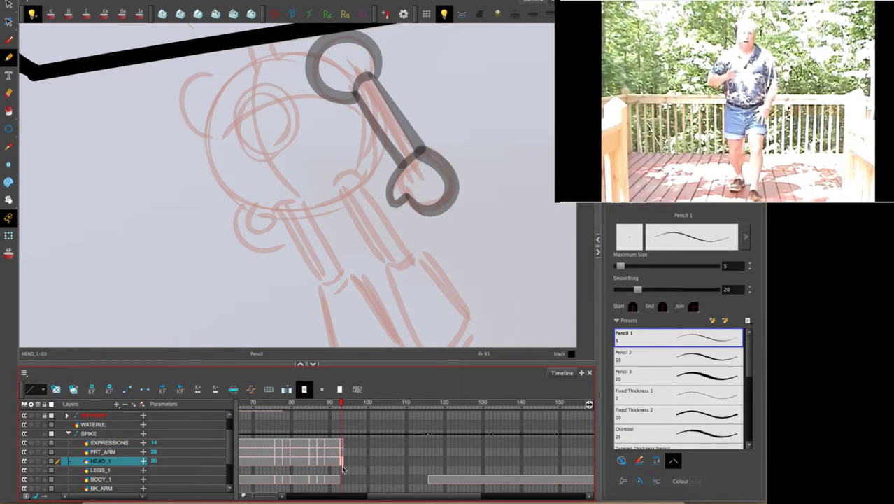
left_click(342, 480)
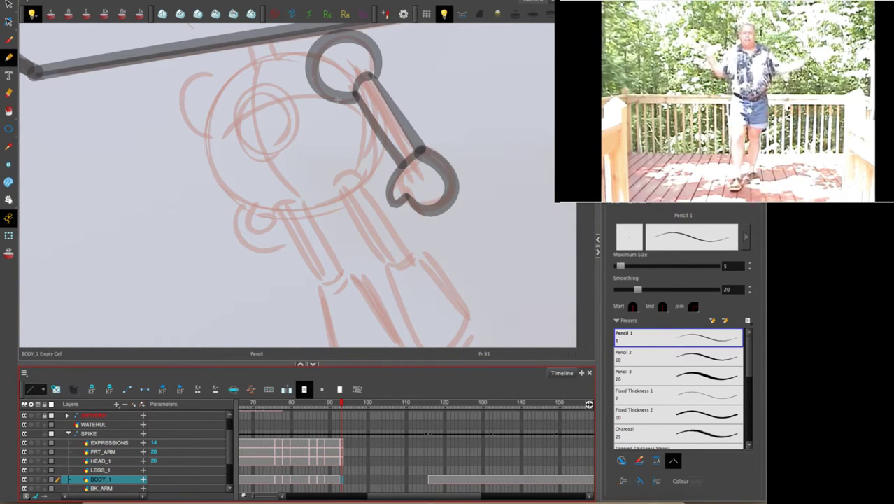
left_click_drag(244, 35, 250, 62)
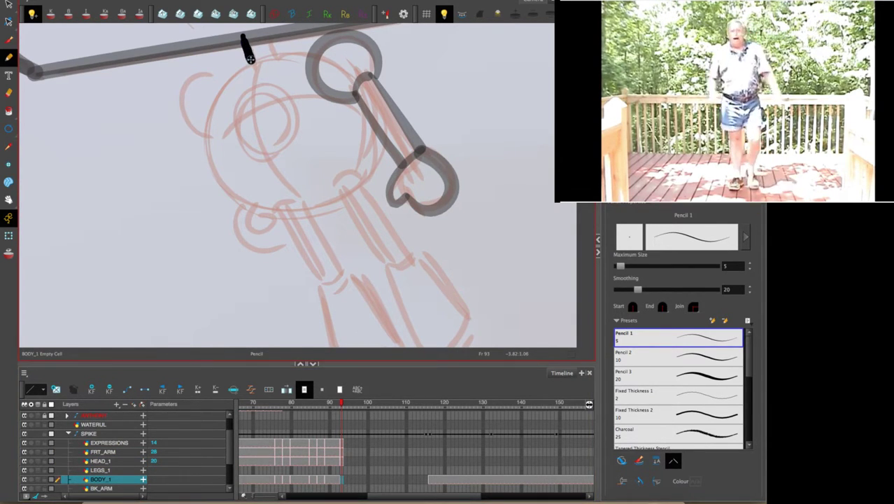
mouse_move(266, 31)
left_mouse_down()
mouse_move(272, 49)
mouse_move(258, 25)
mouse_move(268, 35)
left_mouse_up()
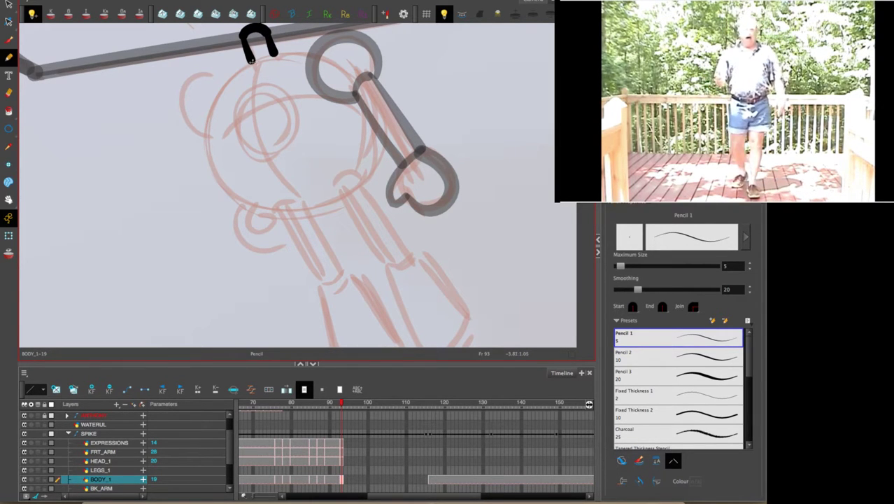
mouse_move(244, 67)
left_mouse_down()
mouse_move(312, 47)
mouse_move(346, 58)
mouse_move(372, 90)
mouse_move(381, 125)
mouse_move(376, 167)
mouse_move(343, 198)
mouse_move(311, 208)
mouse_move(259, 202)
mouse_move(221, 172)
mouse_move(212, 150)
mouse_move(221, 96)
mouse_move(238, 71)
mouse_move(266, 53)
mouse_move(324, 49)
mouse_move(353, 62)
mouse_move(372, 95)
left_mouse_up()
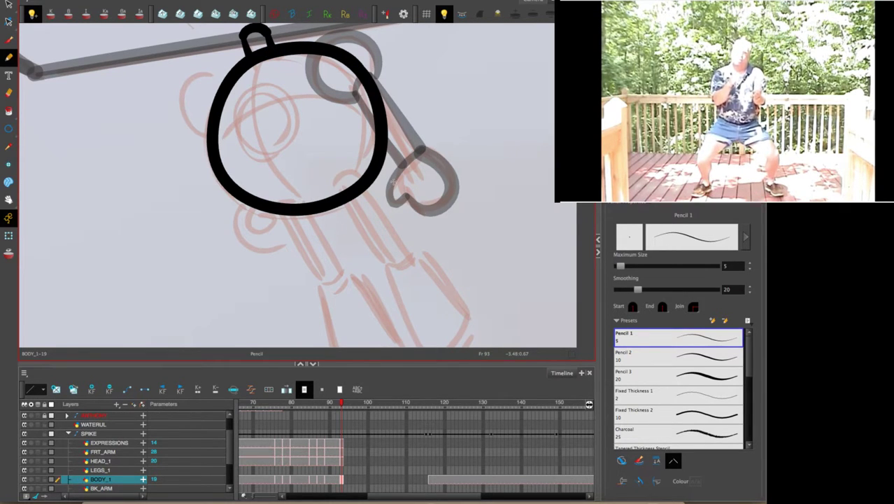
left_click_drag(417, 243, 395, 194)
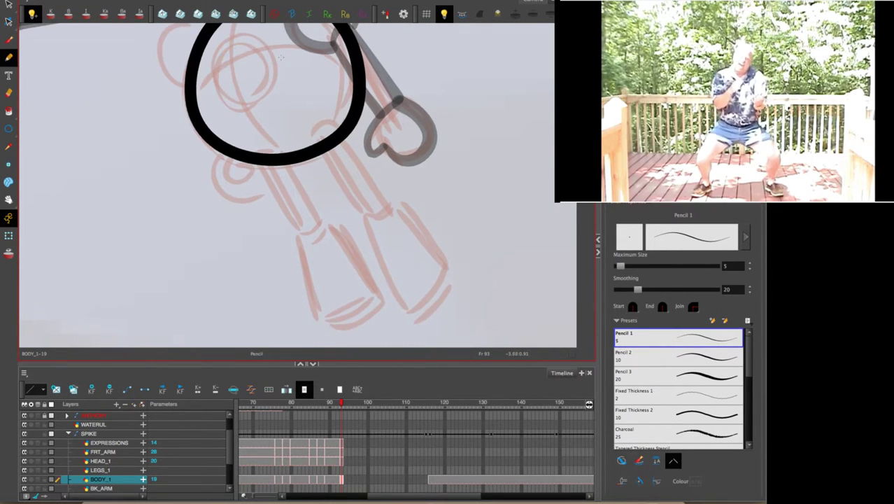
mouse_move(270, 58)
left_mouse_down()
mouse_move(247, 38)
mouse_move(224, 44)
mouse_move(214, 69)
mouse_move(223, 96)
mouse_move(240, 103)
mouse_move(264, 91)
mouse_move(269, 45)
left_mouse_up()
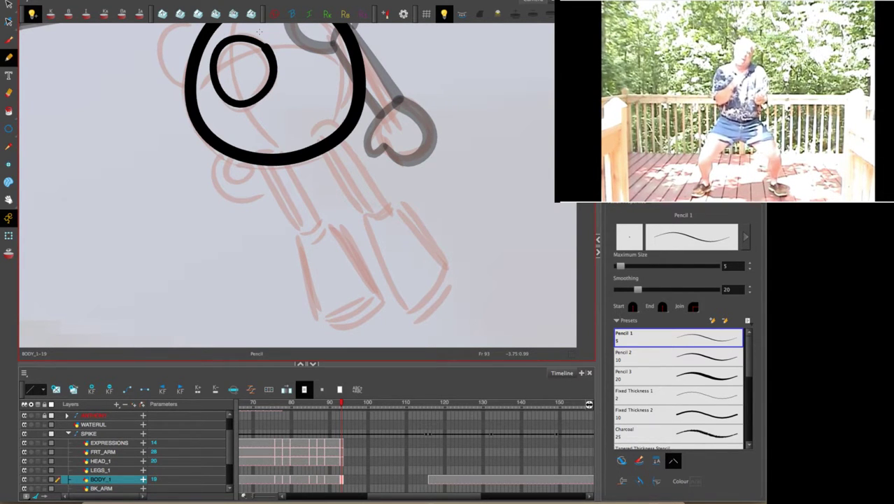
scroll(322, 147, "up", 5)
scroll(323, 148, "left", 3)
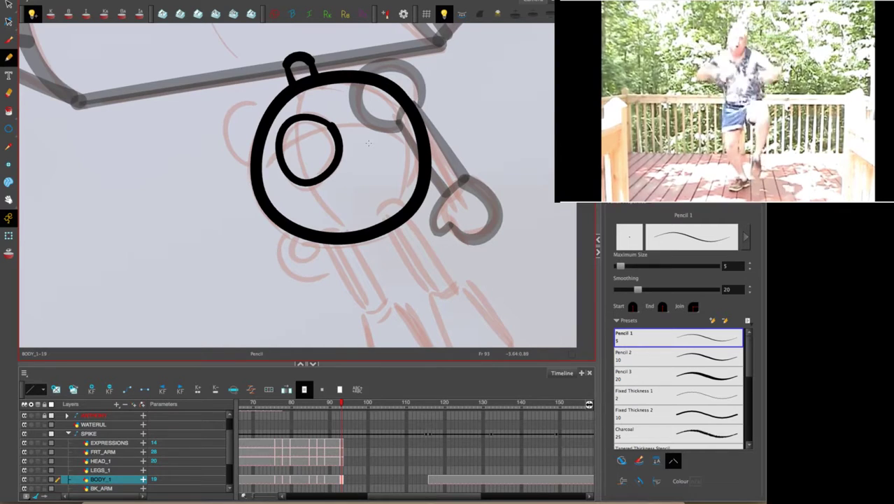
key("ctrl+z")
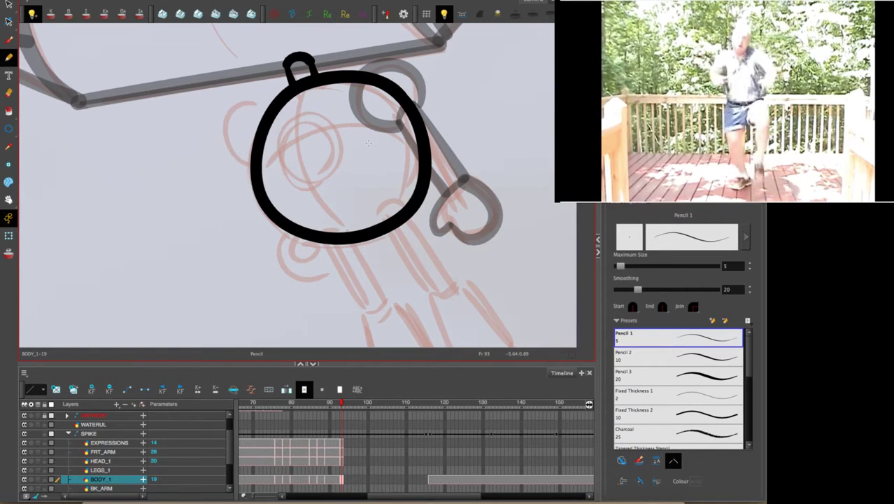
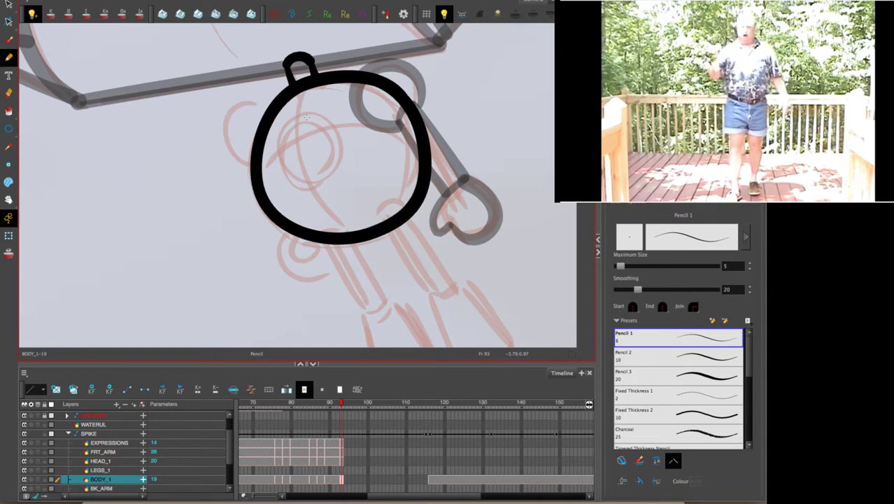
Ink the circle inside the body, the shoulder arc on its left side, and the curled hand at its lower left.
mouse_move(306, 117)
left_mouse_down()
mouse_move(338, 149)
mouse_move(334, 166)
mouse_move(315, 183)
mouse_move(290, 180)
mouse_move(278, 140)
mouse_move(293, 124)
mouse_move(329, 126)
left_mouse_up()
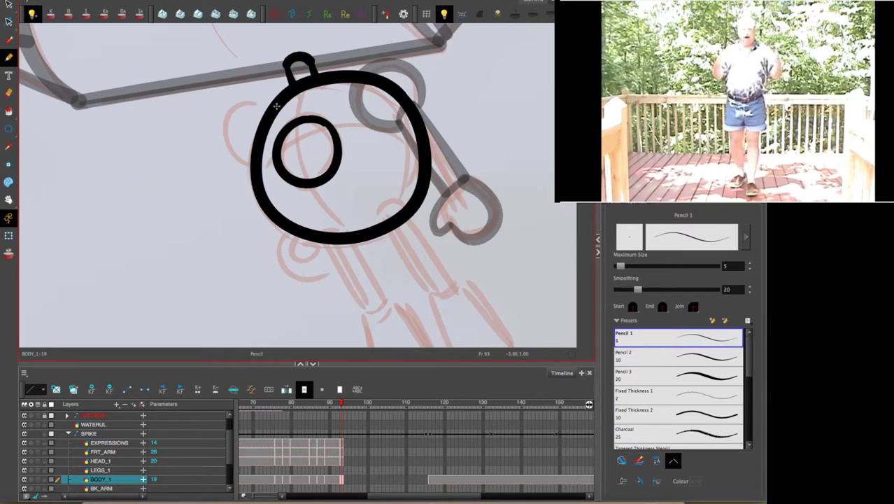
mouse_move(276, 105)
left_mouse_down()
mouse_move(235, 108)
mouse_move(228, 147)
mouse_move(253, 170)
left_mouse_up()
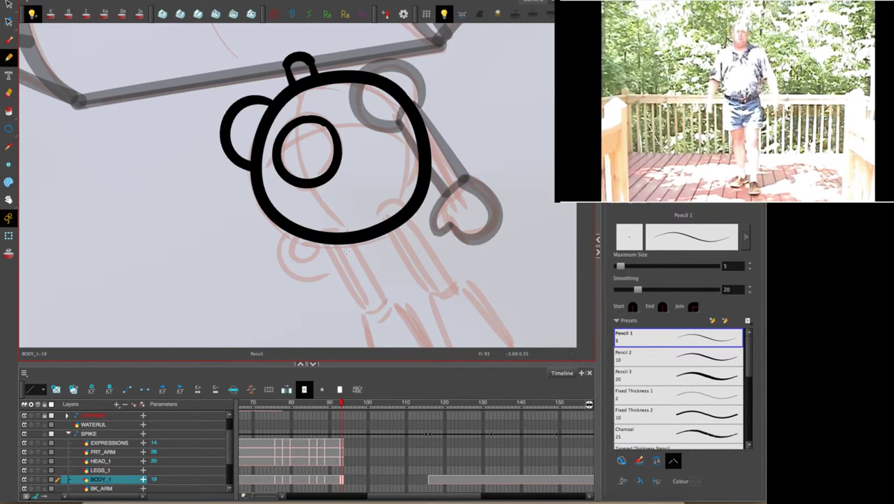
mouse_move(287, 229)
left_mouse_down()
mouse_move(277, 258)
mouse_move(293, 279)
mouse_move(332, 269)
mouse_move(336, 257)
mouse_move(290, 247)
mouse_move(313, 240)
left_mouse_up()
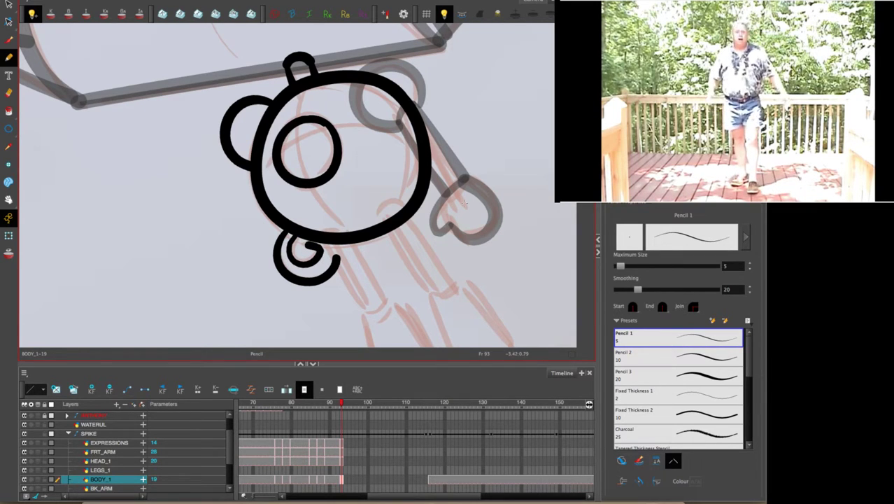
Ink both straight legs with rounded tops and the flared boots below the body, following the rough sketch.
left_click_drag(445, 293, 403, 210)
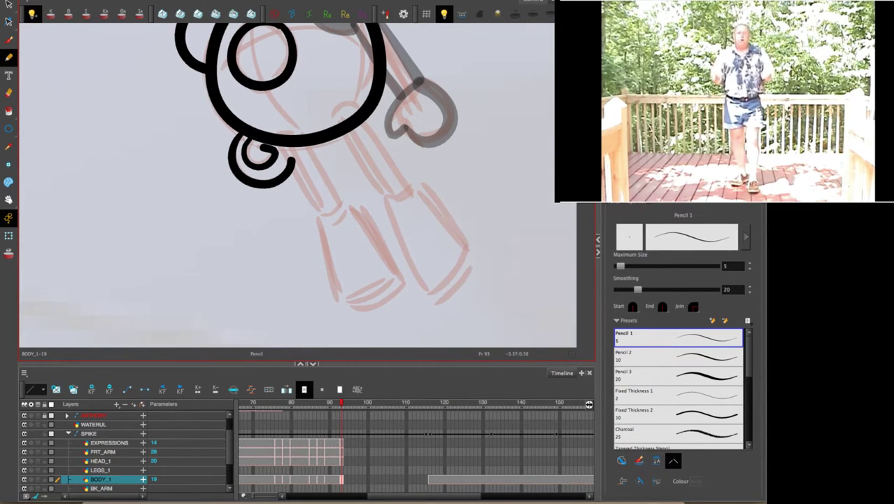
left_click_drag(297, 130, 346, 208)
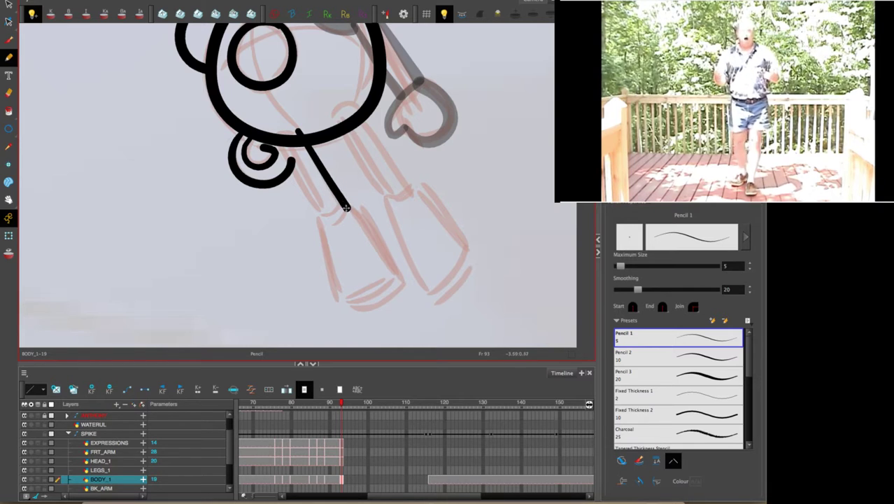
mouse_move(297, 133)
left_mouse_down()
mouse_move(271, 141)
mouse_move(288, 171)
mouse_move(326, 220)
mouse_move(347, 208)
mouse_move(328, 272)
mouse_move(336, 302)
mouse_move(355, 313)
mouse_move(398, 287)
mouse_move(389, 256)
mouse_move(347, 204)
mouse_move(381, 276)
mouse_move(350, 306)
mouse_move(340, 303)
left_mouse_up()
mouse_move(335, 113)
left_mouse_down()
mouse_move(389, 198)
mouse_move(405, 198)
mouse_move(409, 186)
mouse_move(351, 109)
mouse_move(339, 107)
mouse_move(352, 105)
mouse_move(363, 117)
mouse_move(407, 180)
mouse_move(392, 210)
mouse_move(425, 286)
mouse_move(446, 275)
mouse_move(463, 249)
mouse_move(416, 188)
mouse_move(475, 248)
mouse_move(461, 246)
mouse_move(476, 249)
mouse_move(464, 281)
mouse_move(422, 287)
left_mouse_up()
key("ctrl+z")
left_click_drag(455, 147, 511, 216)
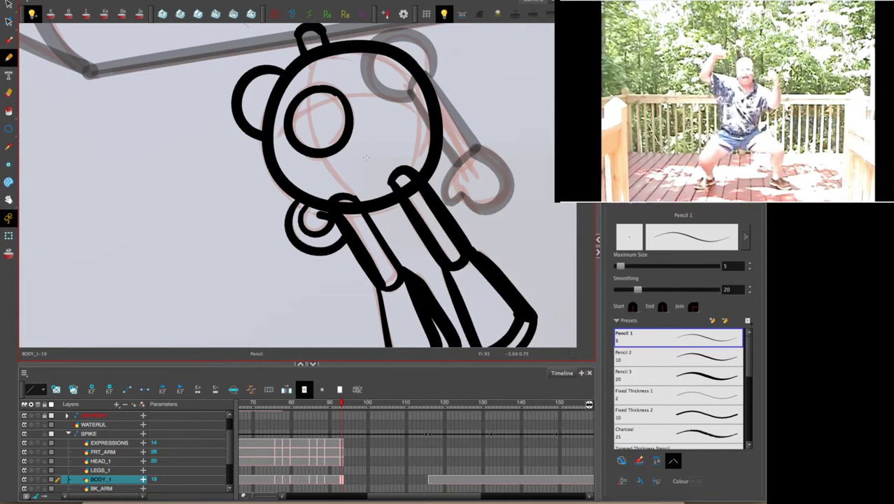
Trim the body outline segments crossing the rounded tops of both legs with the Cutter tool on BODY_1 at frame 93.
left_click(9, 4)
left_click(39, 14)
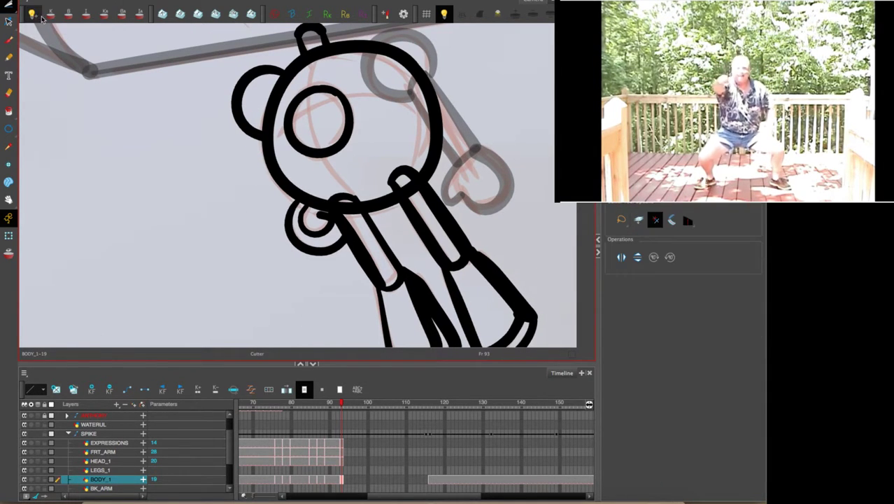
left_click(352, 205)
left_click_drag(404, 194, 413, 182)
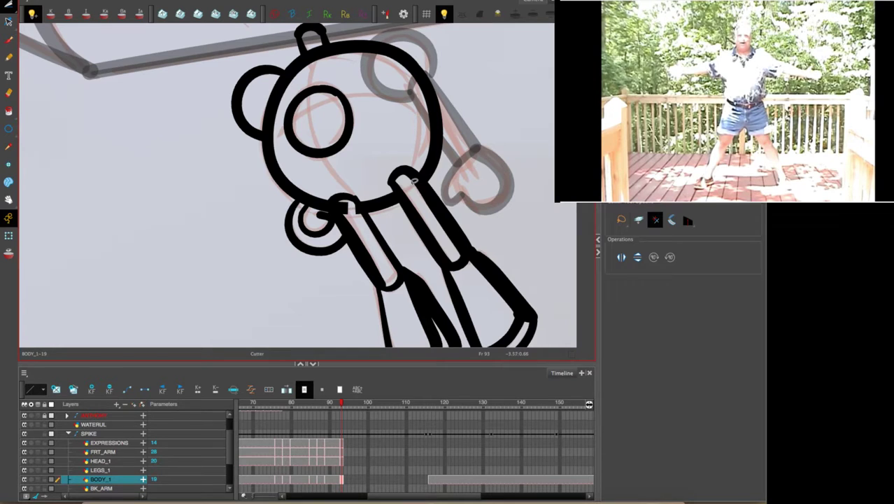
mouse_move(360, 198)
left_mouse_down()
mouse_move(372, 221)
mouse_move(405, 212)
mouse_move(355, 210)
left_mouse_up()
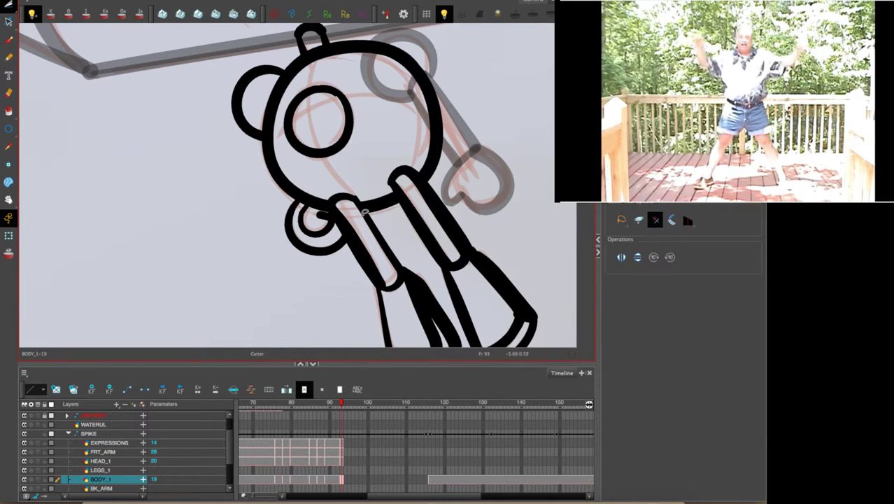
Cut away the curled hand strokes at the lower left of the body on the BODY_1 layer.
scroll(475, 146, "down", 5)
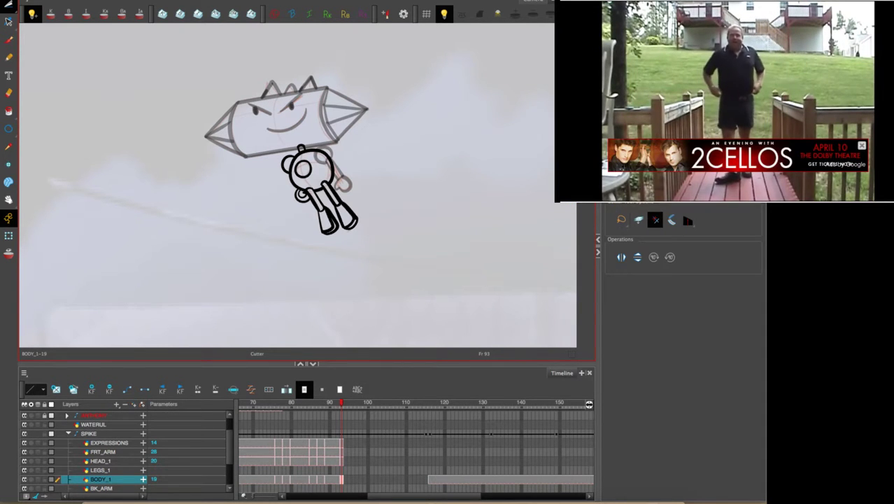
left_click(862, 146)
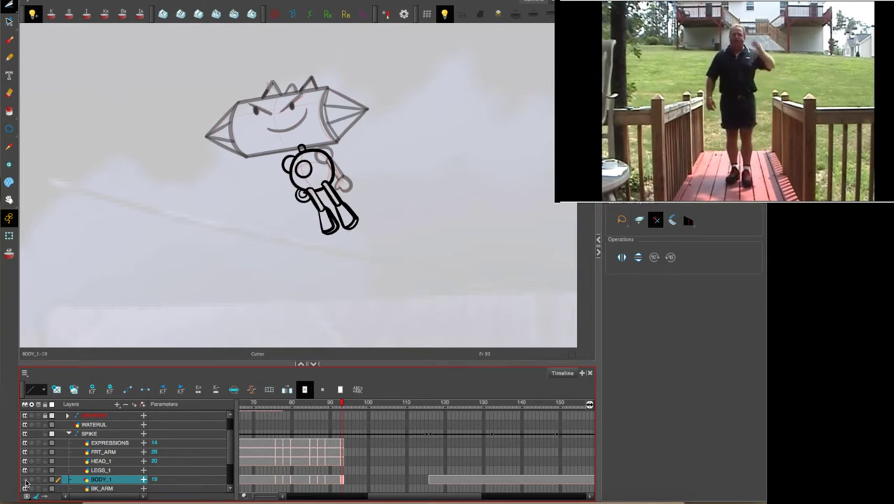
key("space")
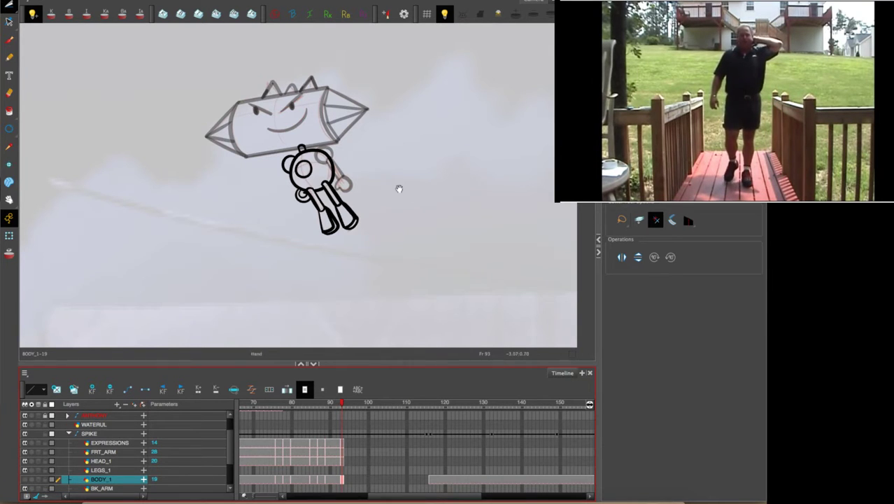
key("2")
key("2")
key("2")
key("2")
left_click_drag(399, 189, 384, 160)
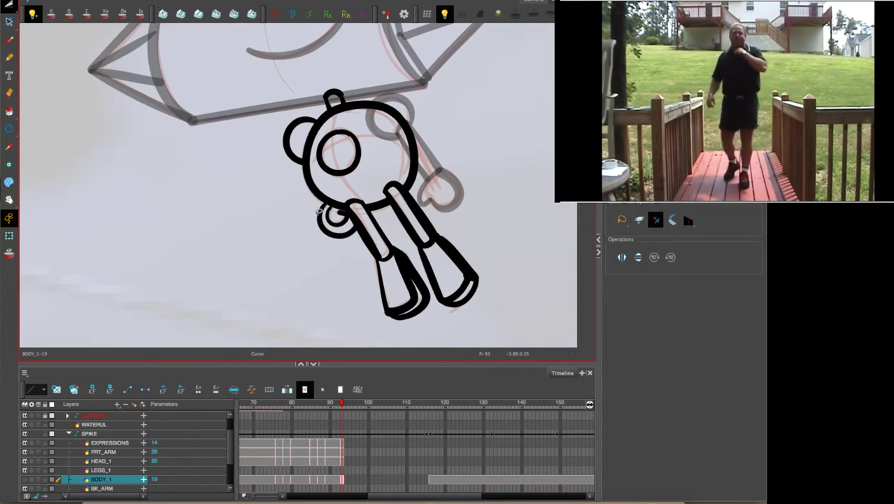
left_click_drag(319, 211, 353, 234)
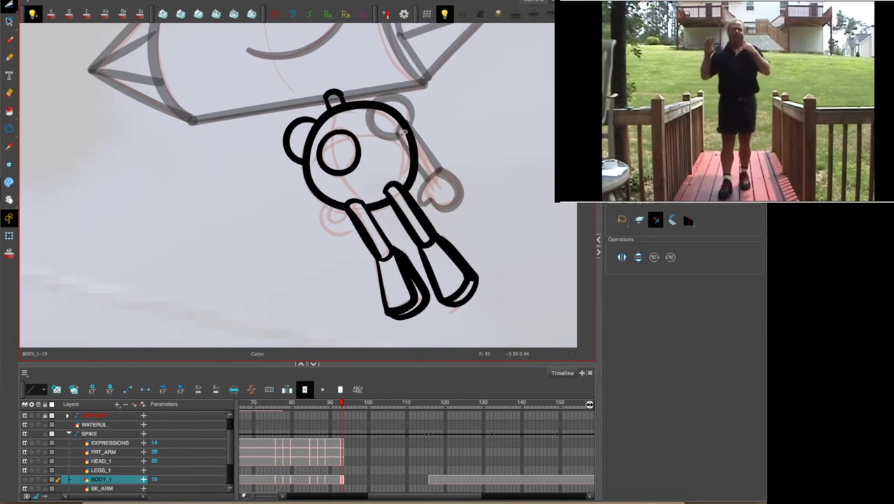
Redraw the small hand at the lower left of the body with the Pencil tool, following the rough sketch.
left_click(10, 57)
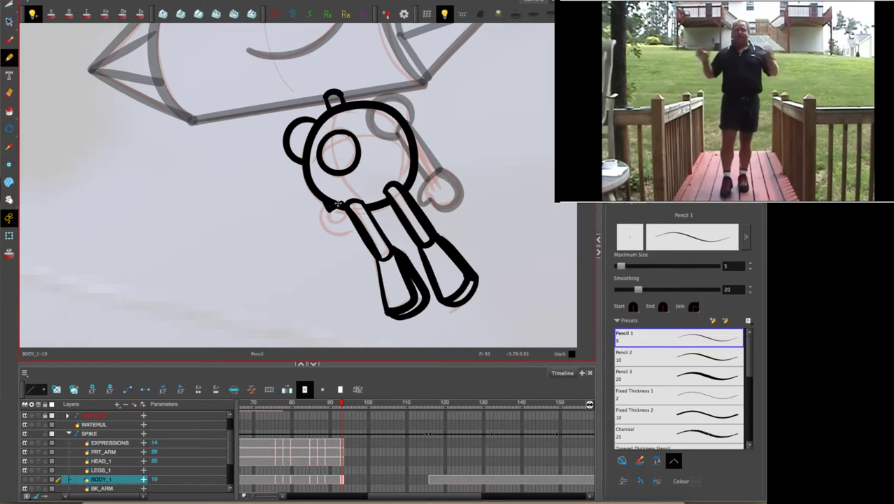
mouse_move(329, 210)
left_mouse_down()
mouse_move(325, 236)
mouse_move(332, 225)
mouse_move(348, 241)
mouse_move(363, 233)
left_mouse_up()
key("ctrl+z")
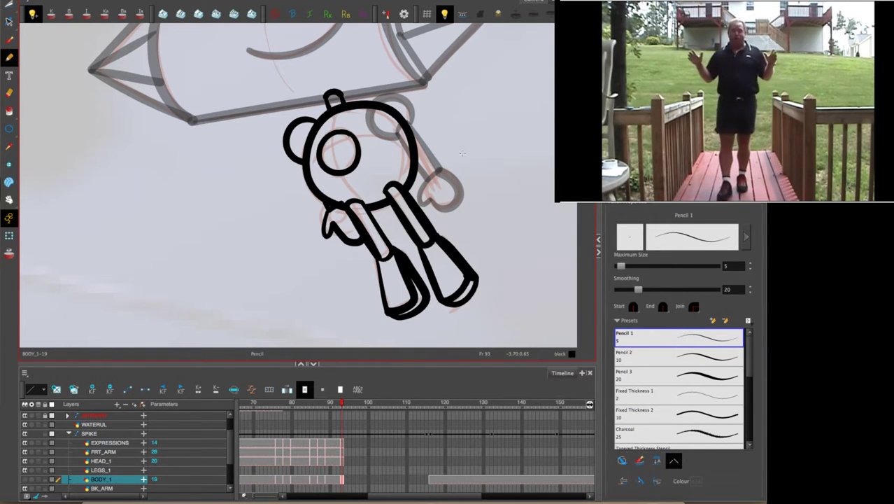
Step through the frames following frame 93 to examine the rough Spike animation that has no inked drawings.
key("1")
key("1")
key("1")
key("1")
key("1")
key("1")
key("1")
key("1")
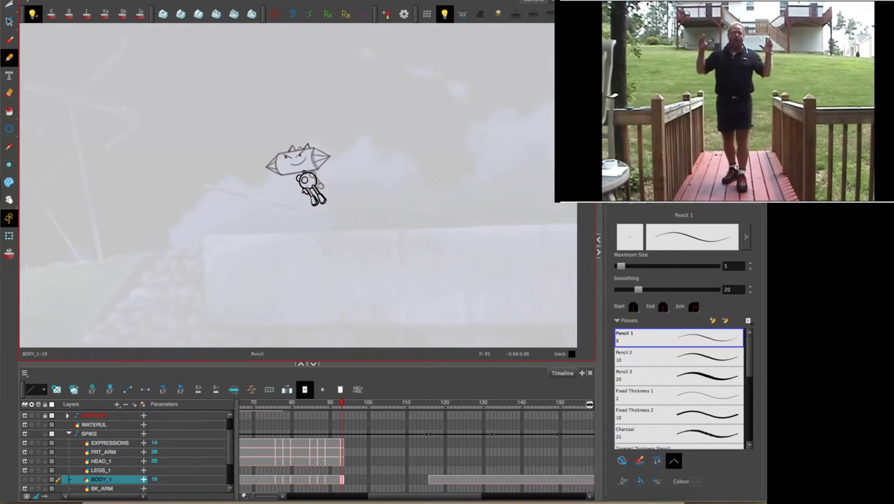
left_click_drag(386, 181, 421, 213)
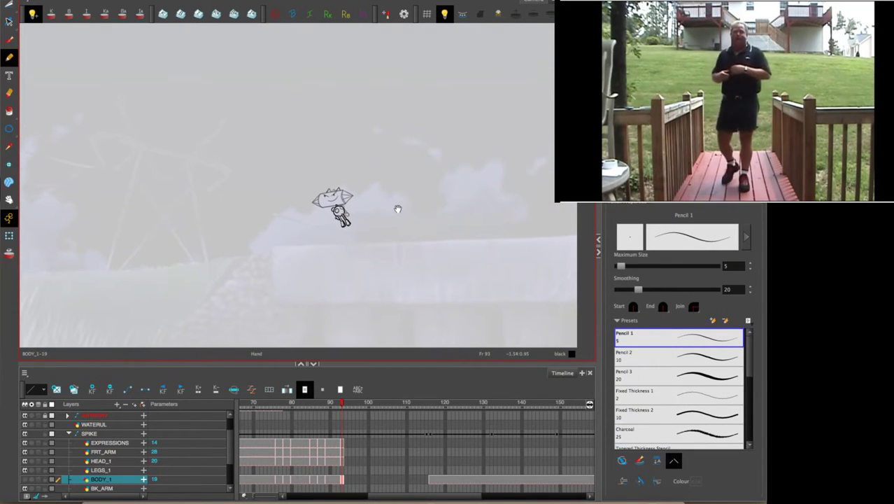
key(".")
key(".")
key("period")
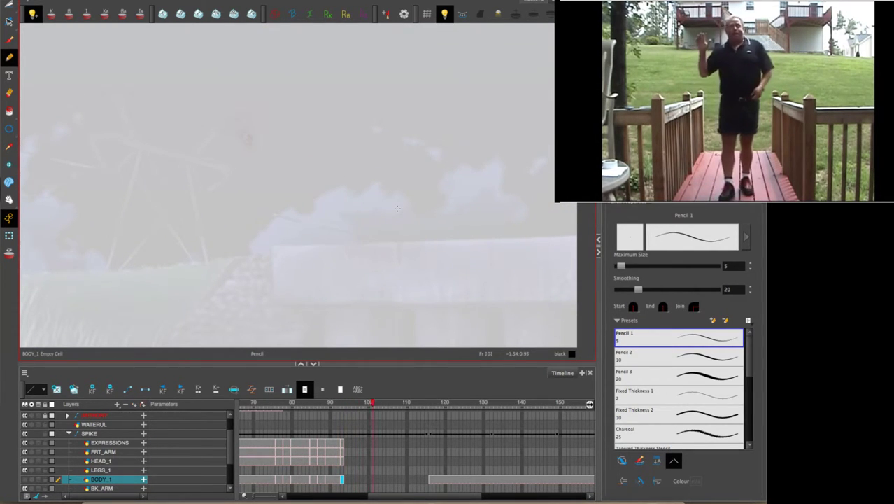
key("period")
key("period")
key("period")
key("period")
key("period")
key("period")
key("period")
key("period")
key("period")
key("period")
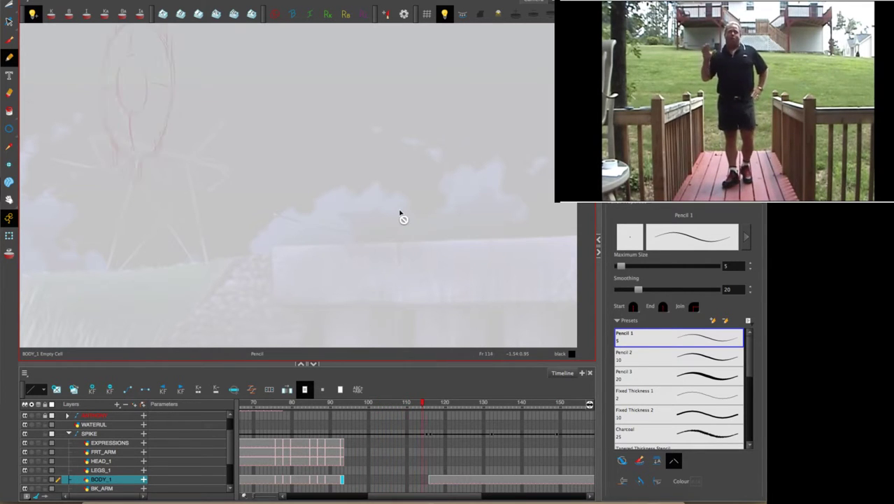
key("comma")
key("comma")
key("comma")
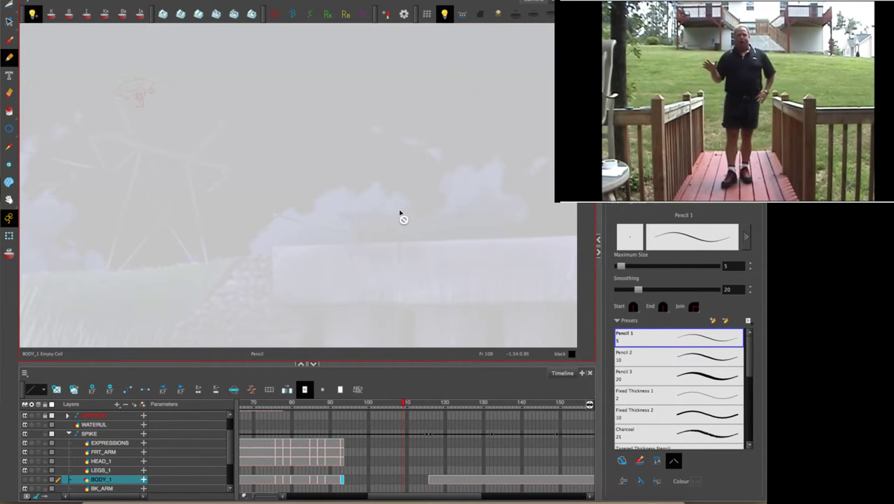
Return to frame 83 and flip between frames 83 and 88 to examine the inked Spike poses.
mouse_move(398, 409)
left_mouse_down()
mouse_move(290, 425)
mouse_move(363, 424)
mouse_move(296, 424)
mouse_move(395, 406)
mouse_move(265, 422)
mouse_move(315, 421)
mouse_move(286, 434)
mouse_move(352, 420)
mouse_move(291, 434)
left_mouse_up()
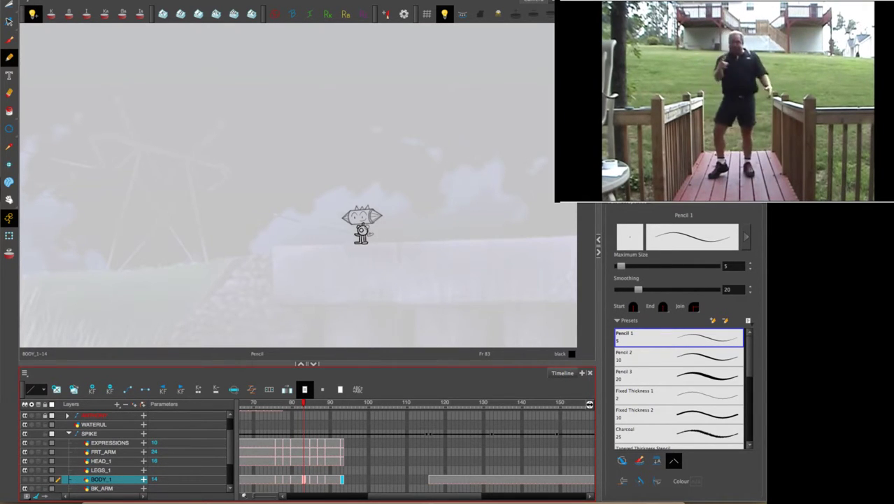
left_click_drag(439, 249, 392, 209)
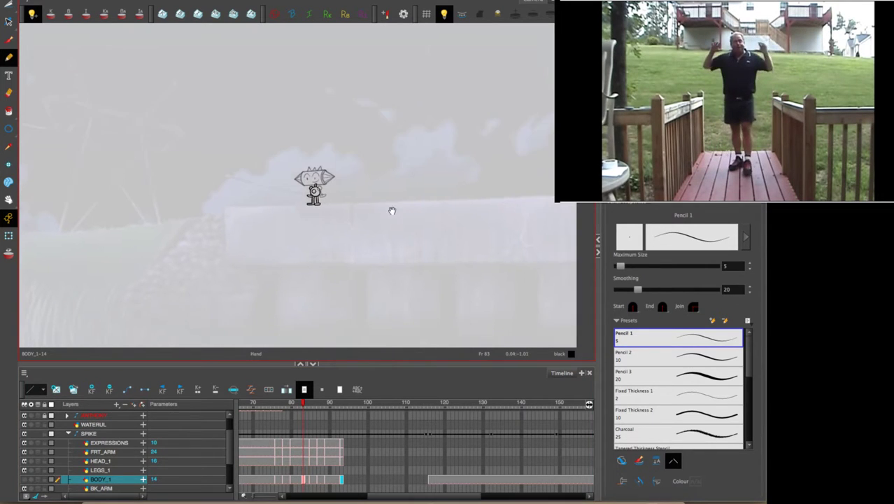
key("period")
key("period")
key("period")
key("period")
key("period")
key("period")
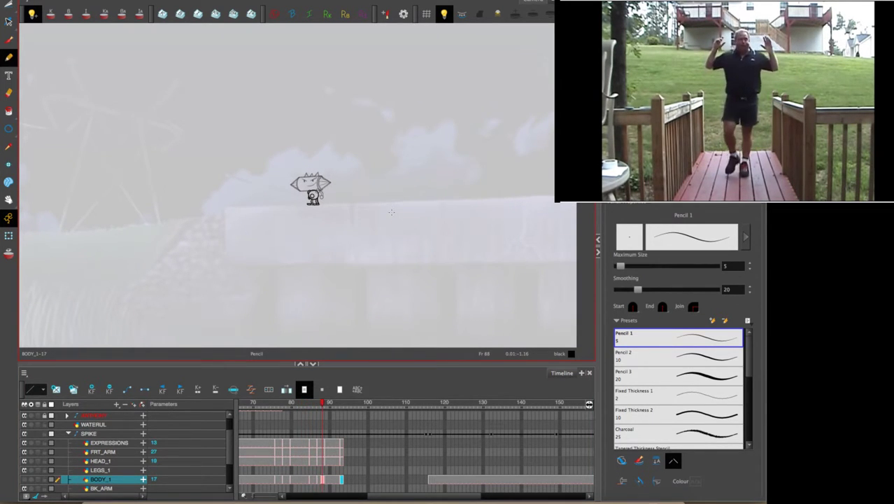
key("comma")
key("comma")
key("comma")
key("comma")
key("comma")
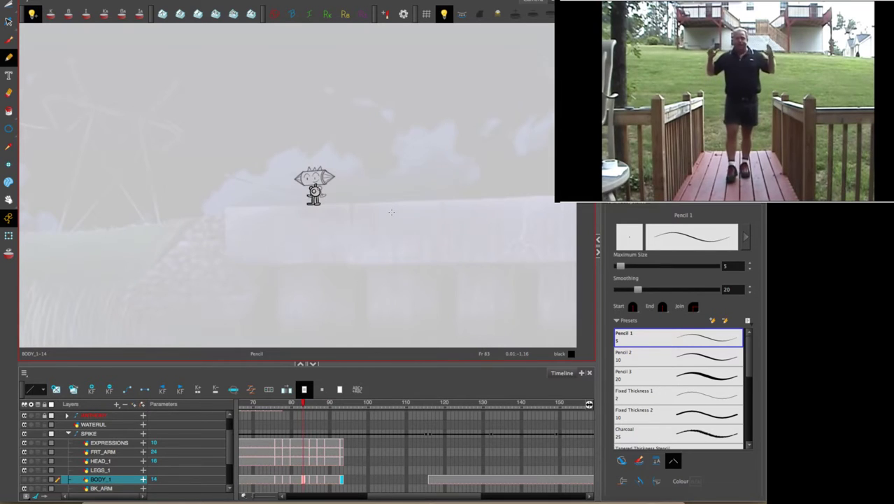
Step forward from frame 83 to frame 111 to review how the inked poses lead into the rough jump.
key("period")
key("period")
key("period")
key("period")
key("period")
key("period")
key("period")
key("period")
key("period")
key("period")
key("period")
key("period")
key("period")
key("period")
key("period")
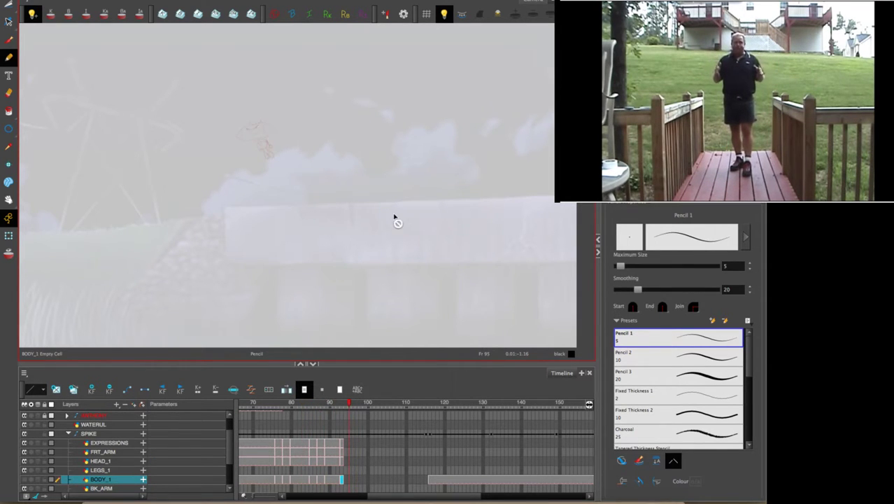
key("comma")
key("comma")
mouse_move(392, 211)
left_mouse_down()
mouse_move(441, 196)
mouse_move(457, 217)
left_mouse_up()
key("period")
key("period")
key("period")
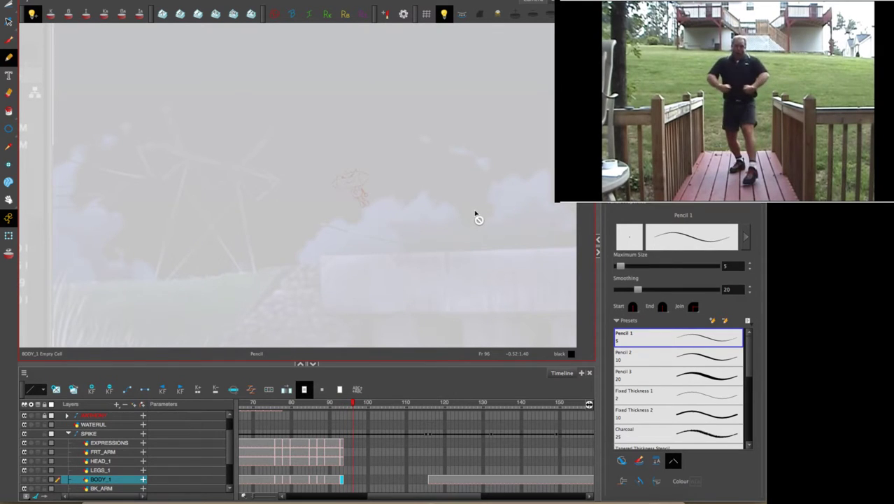
key("period")
key("period")
key("period")
key("period")
key("period")
key("period")
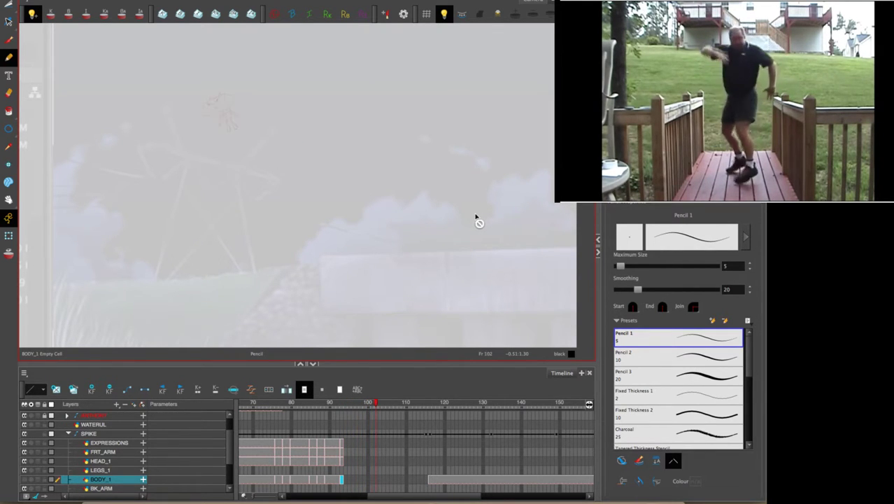
key("period")
key("period")
key("period")
key("period")
key("period")
key("period")
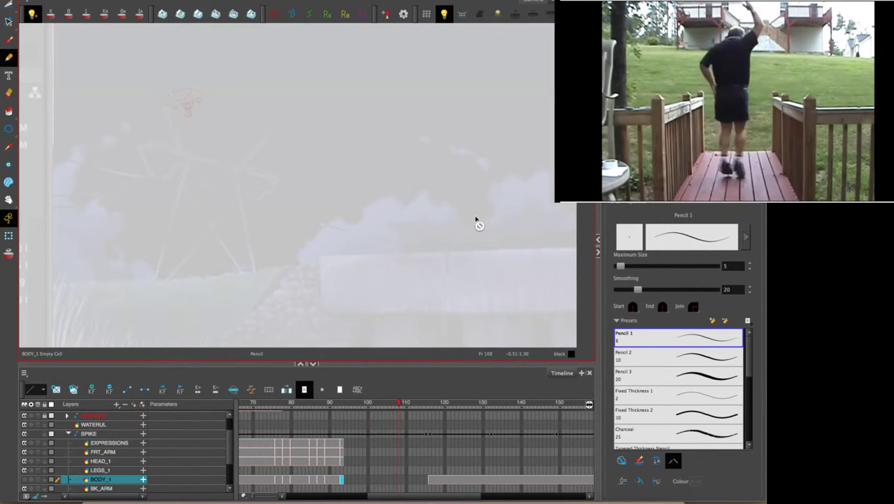
key("period")
key("period")
key("period")
key("period")
key("period")
key("period")
key("period")
key("period")
key("period")
key("period")
key("period")
key("period")
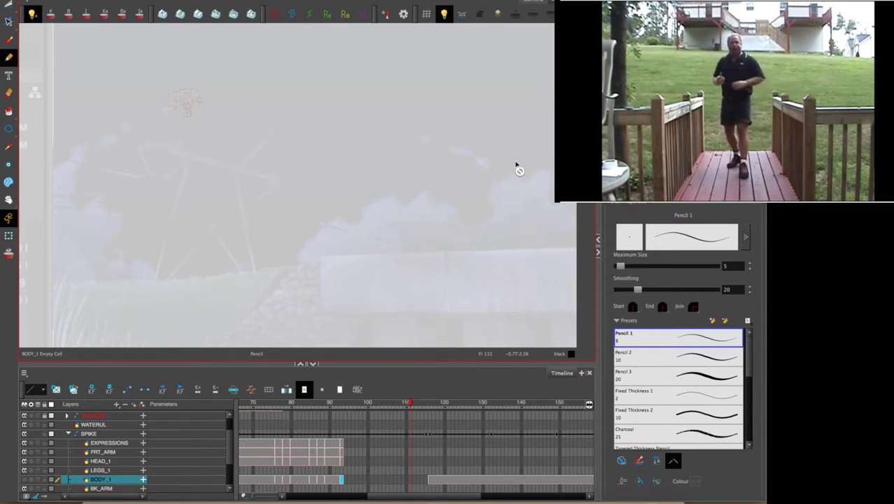
Flip back and forth over the rough jump frames and scrub to frame 115 to examine Spike's approach to the camera.
key("comma")
key("comma")
key("comma")
key("comma")
key("comma")
key("comma")
key("comma")
key("comma")
key("comma")
key("comma")
key("comma")
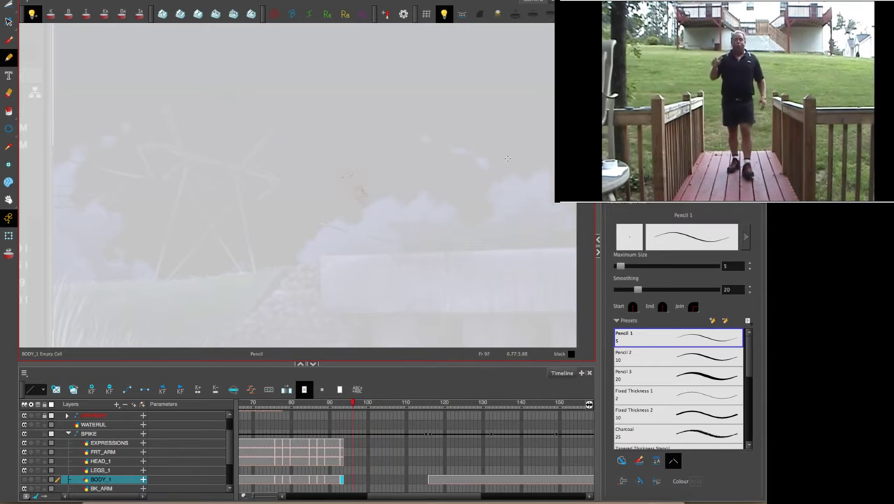
key("comma")
key("comma")
key("comma")
key("comma")
key("comma")
key("comma")
key("comma")
key("comma")
key("comma")
key("period")
key("period")
key("period")
key("period")
key("period")
key("period")
key("period")
key("period")
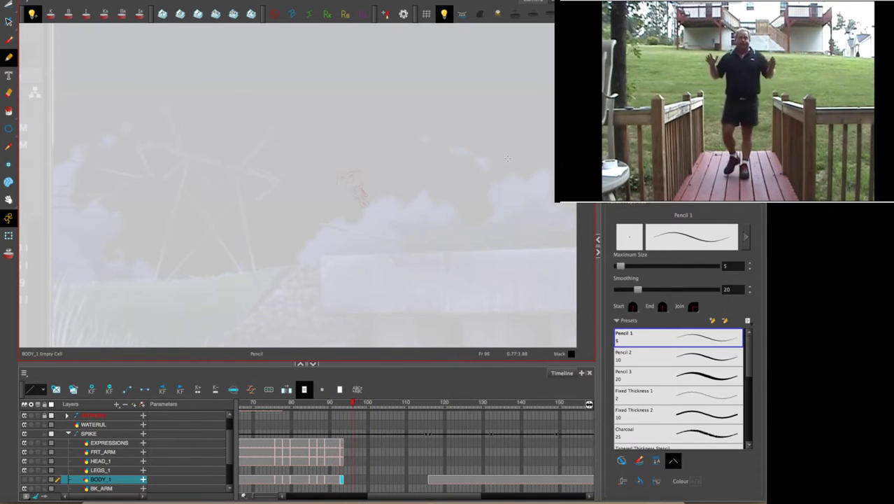
key("period")
key("period")
key("period")
key("period")
key("period")
key("period")
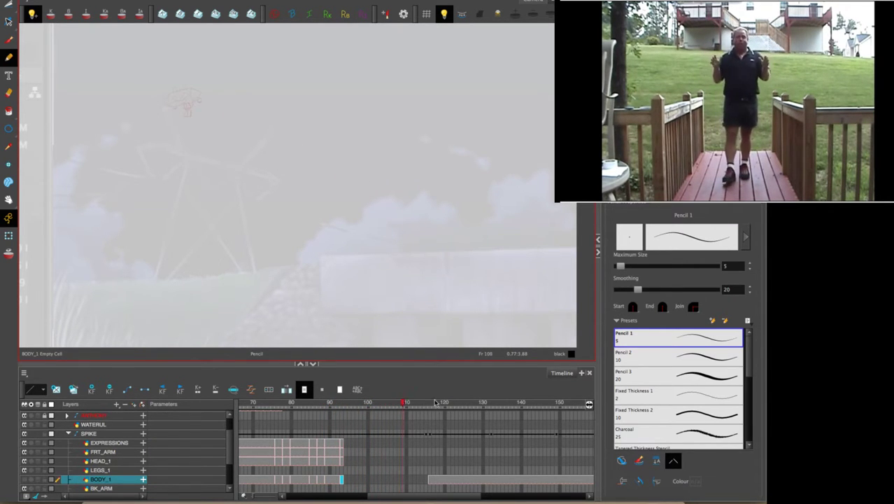
key("comma")
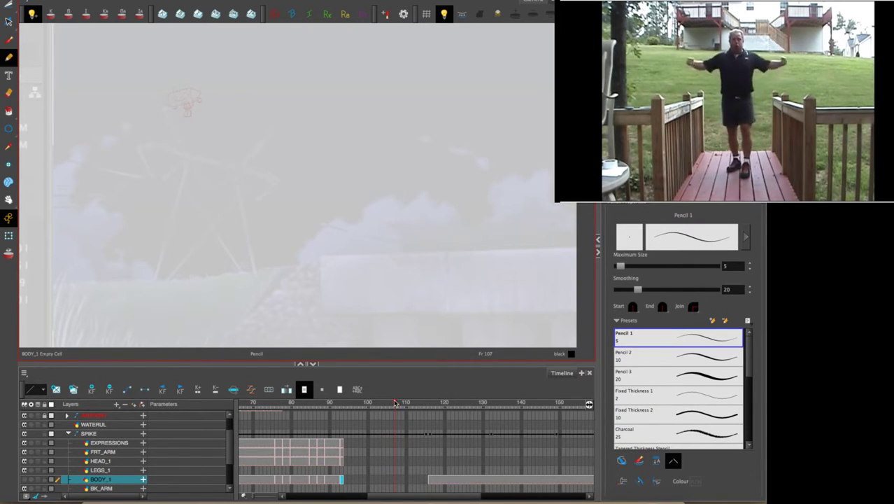
mouse_move(395, 404)
left_mouse_down()
mouse_move(327, 429)
mouse_move(315, 448)
mouse_move(440, 426)
mouse_move(410, 431)
mouse_move(425, 441)
left_mouse_up()
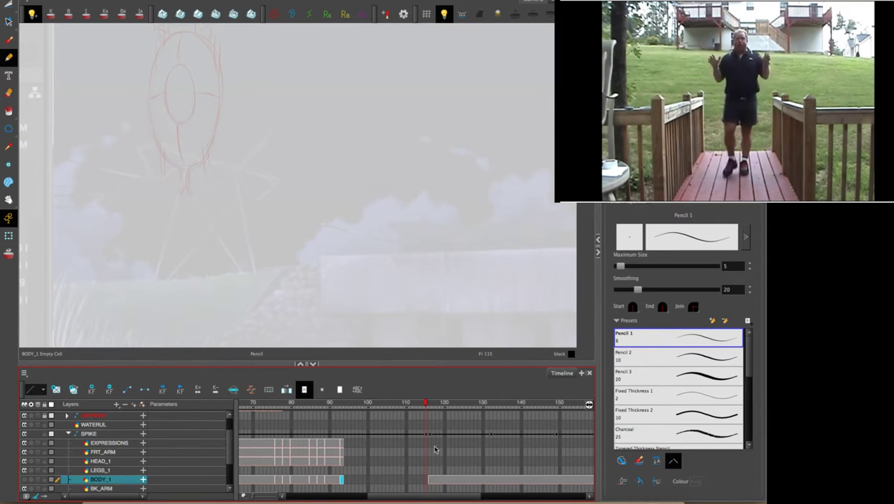
mouse_move(361, 403)
left_mouse_down()
mouse_move(311, 434)
mouse_move(415, 431)
mouse_move(397, 439)
mouse_move(426, 450)
mouse_move(414, 409)
left_mouse_up()
Create an empty drawing on the BODY_1 layer at frame 114 for the close-up rough body pose.
left_click(426, 435)
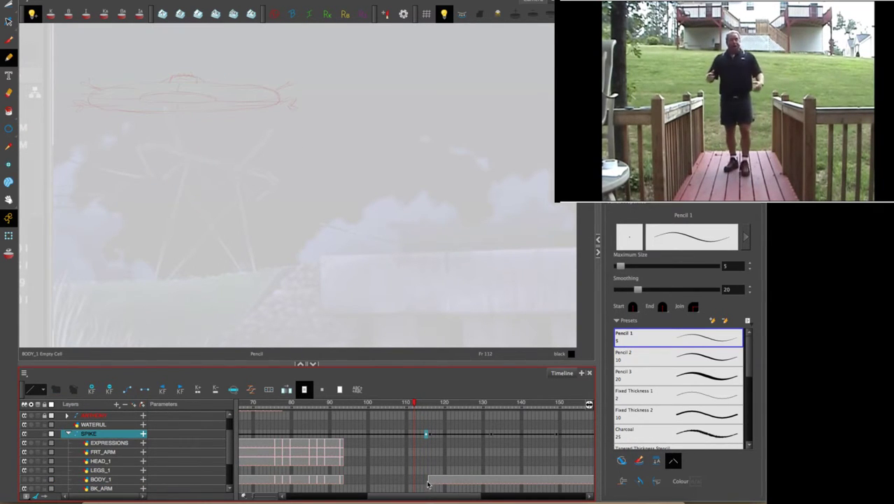
left_click(430, 481)
left_click(426, 481)
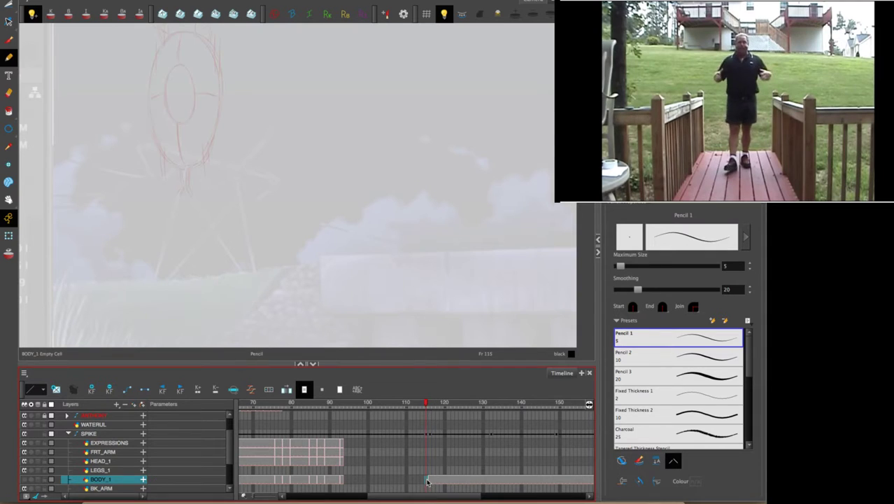
key("space")
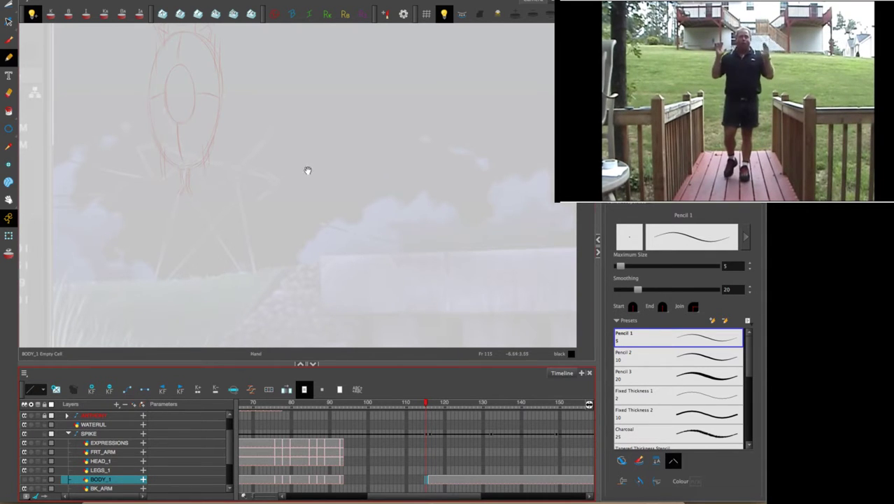
mouse_move(307, 170)
left_mouse_down()
mouse_move(348, 228)
mouse_move(403, 230)
mouse_move(403, 218)
left_mouse_up()
key("2")
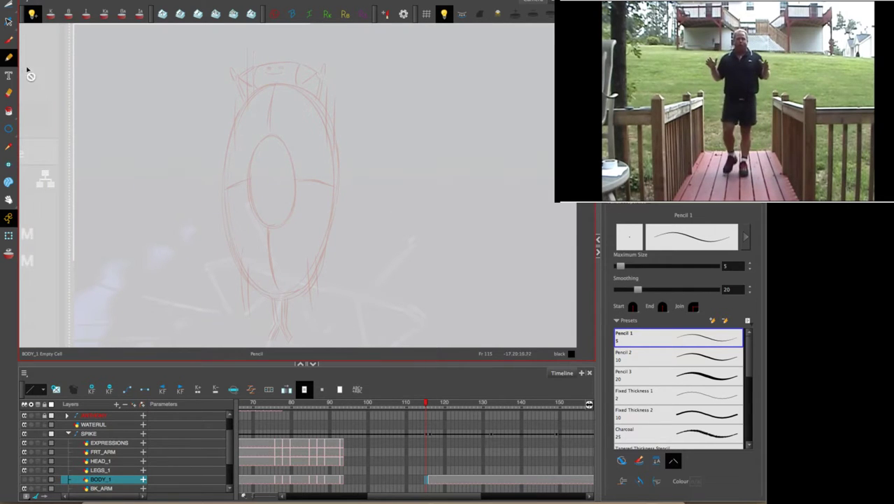
left_click(422, 483)
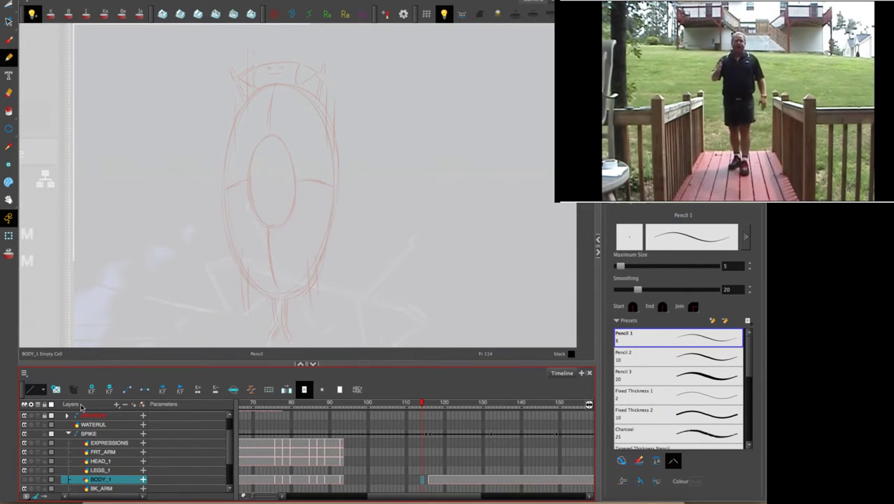
left_click(56, 389)
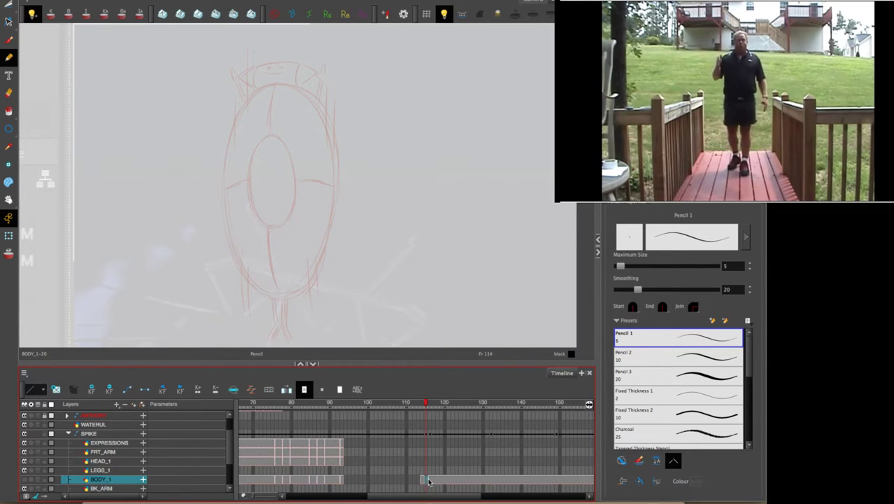
Create an empty drawing on the BODY_1 layer at frame 112 for the flattened rough pose.
left_click(419, 482)
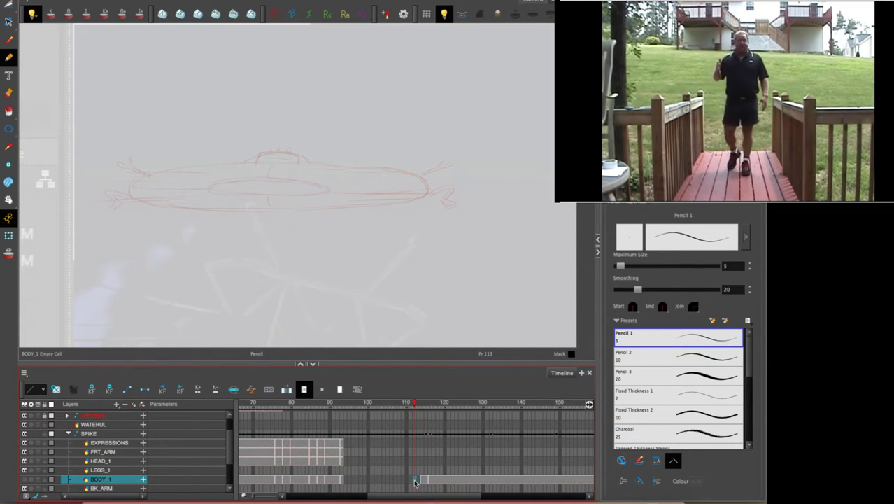
left_click(416, 480)
key("Delete")
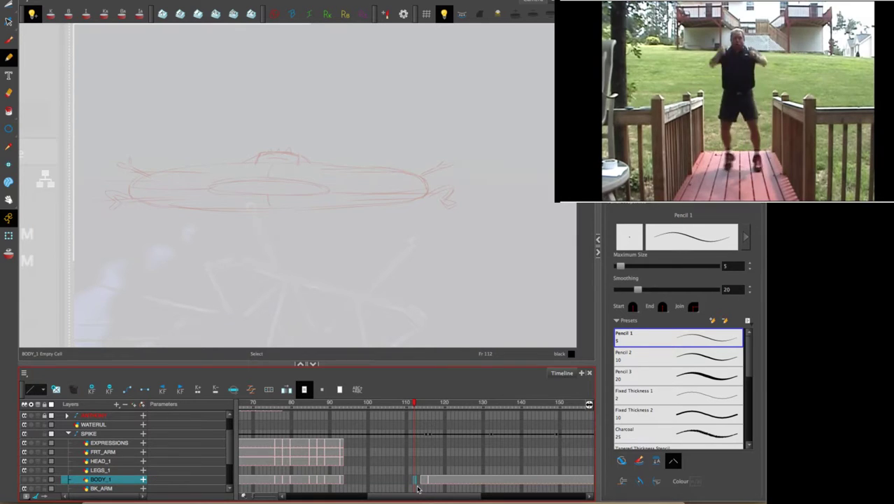
left_click(55, 391)
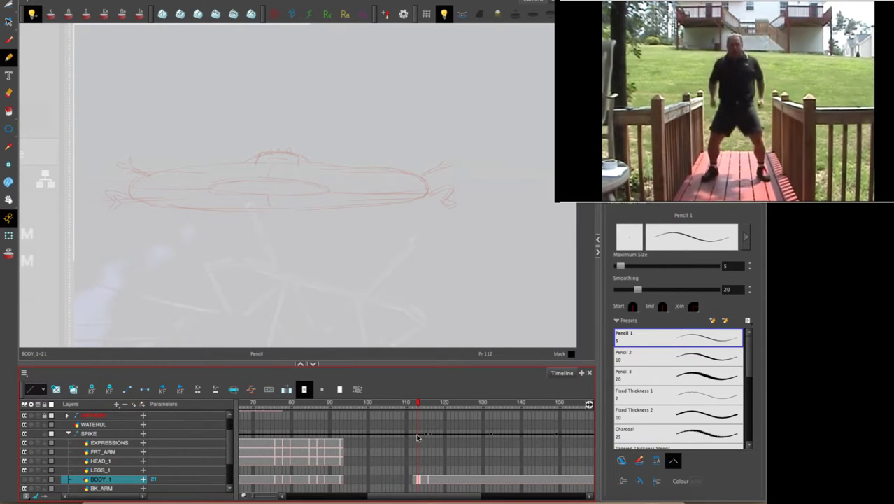
left_click(410, 481)
left_click(416, 482)
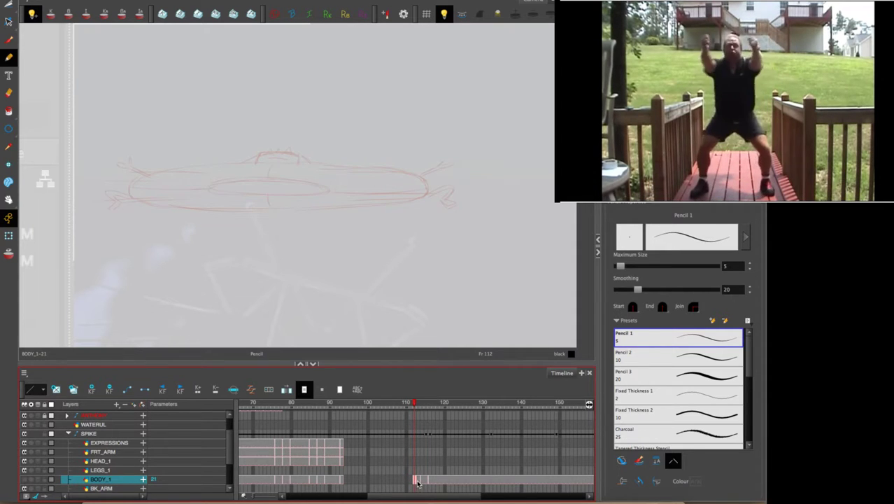
Ink the squashed head over the rough at frame 112, including the sloping shoulders, closed eyes, mouth and three spikes.
mouse_move(450, 266)
left_mouse_down()
mouse_move(455, 280)
mouse_move(512, 300)
left_mouse_up()
key("2")
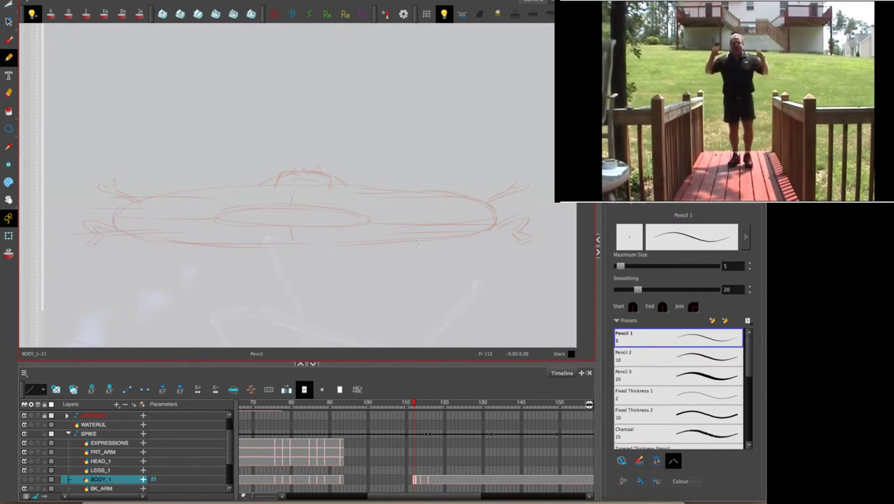
left_click_drag(275, 183, 284, 173)
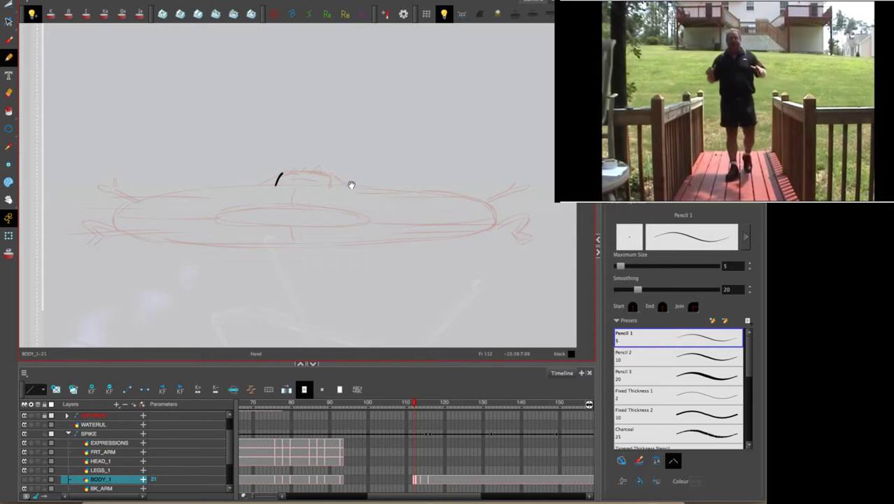
scroll(350, 183, "up", 3)
key("ctrl+z")
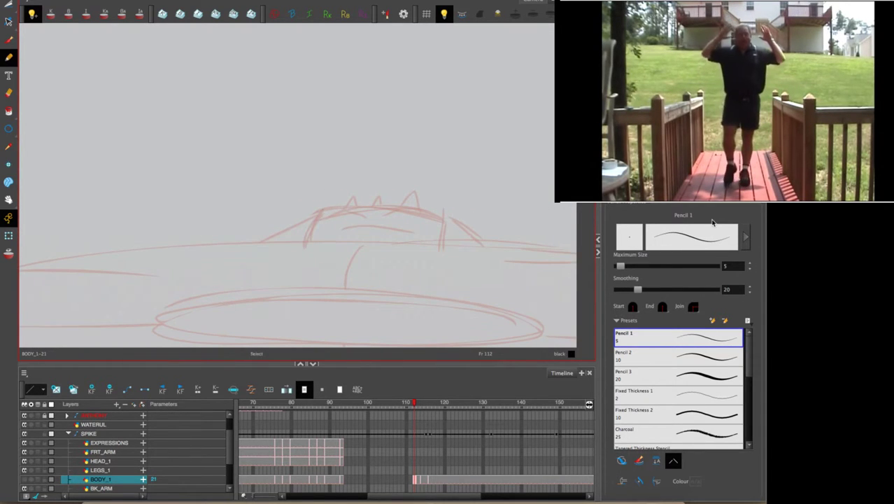
mouse_move(440, 244)
left_mouse_down()
mouse_move(444, 216)
mouse_move(336, 204)
mouse_move(319, 206)
mouse_move(308, 242)
left_mouse_up()
left_click_drag(320, 208, 254, 243)
left_click_drag(444, 219, 487, 245)
mouse_move(348, 205)
left_mouse_down()
mouse_move(355, 191)
mouse_move(364, 204)
mouse_move(388, 205)
mouse_move(413, 191)
mouse_move(419, 208)
mouse_move(395, 235)
mouse_move(340, 233)
mouse_move(413, 215)
mouse_move(329, 213)
left_mouse_up()
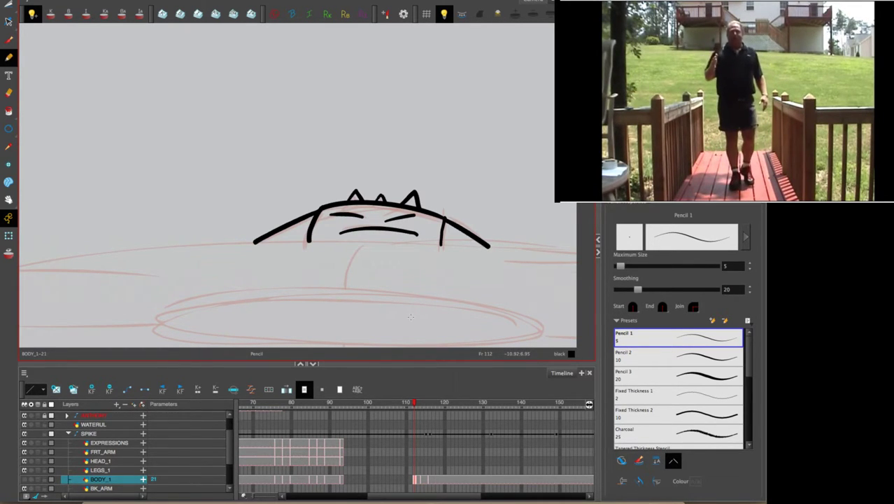
Ink the wide, flattened oval outline of Spike's body starting and ending at the base of the head.
key("1")
key("1")
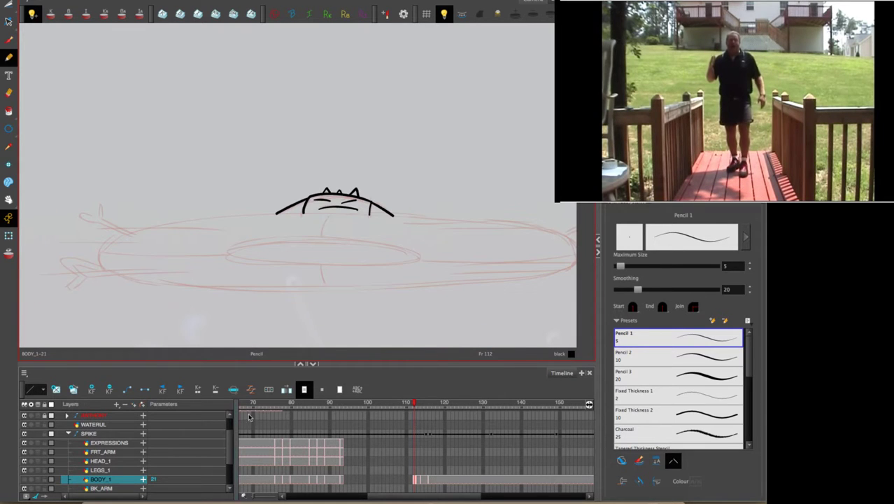
key("space")
left_click_drag(486, 326, 471, 290)
mouse_move(420, 306)
left_mouse_down()
mouse_move(483, 289)
mouse_move(484, 297)
left_mouse_up()
key("1")
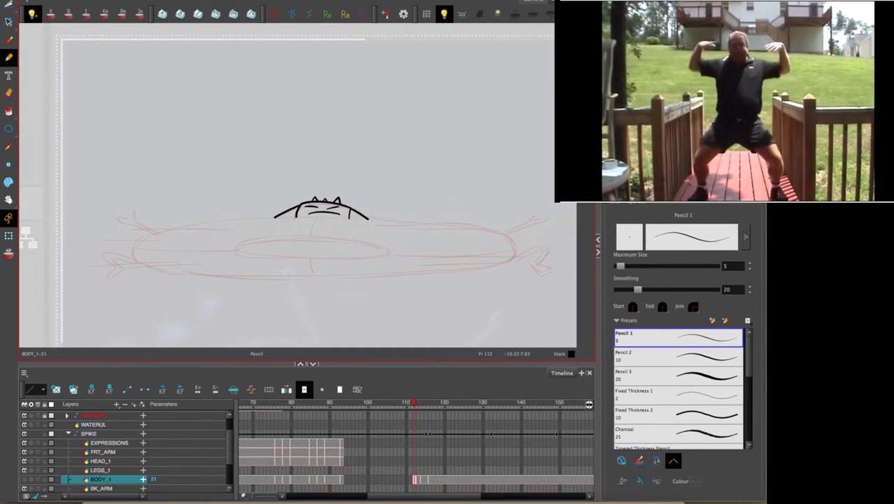
mouse_move(369, 218)
left_mouse_down()
mouse_move(175, 228)
mouse_move(141, 240)
mouse_move(135, 257)
mouse_move(186, 278)
mouse_move(312, 292)
mouse_move(471, 275)
mouse_move(512, 257)
mouse_move(509, 237)
mouse_move(482, 227)
mouse_move(371, 217)
left_mouse_up()
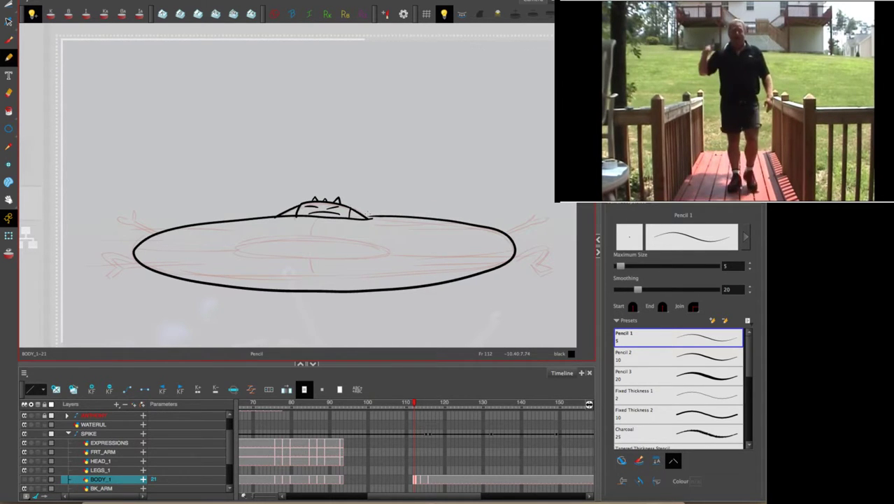
key("ctrl+z")
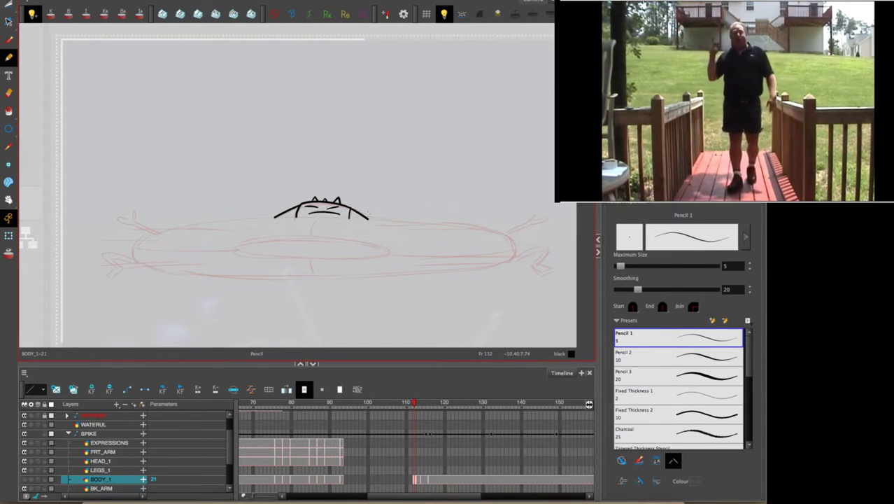
scroll(465, 211, "up", 3)
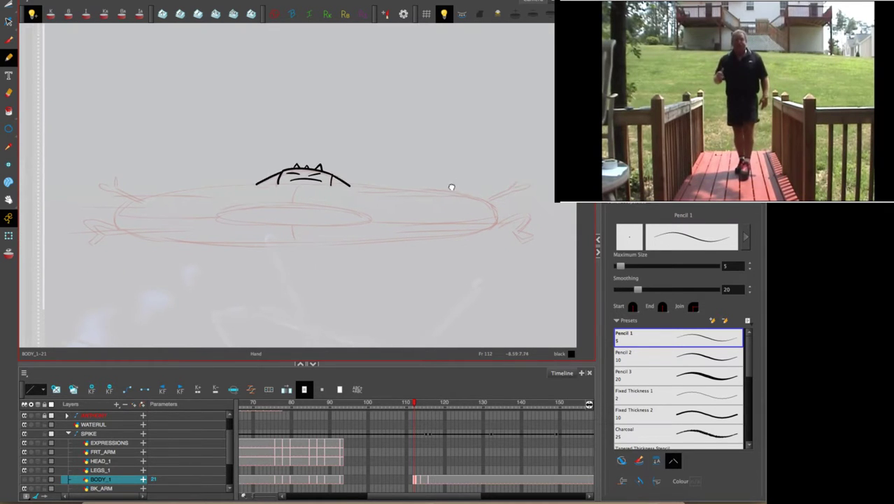
left_click_drag(506, 172, 512, 178)
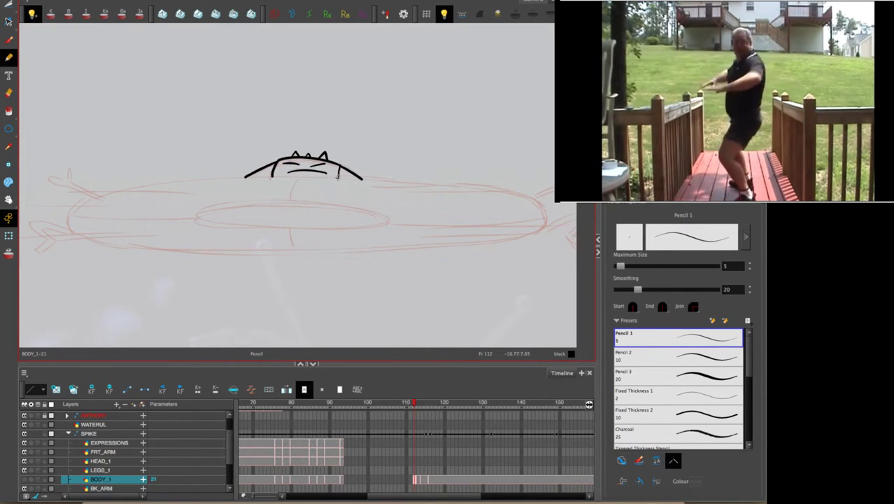
mouse_move(339, 177)
left_mouse_down()
mouse_move(519, 194)
mouse_move(540, 204)
mouse_move(547, 223)
mouse_move(525, 236)
mouse_move(412, 251)
mouse_move(228, 257)
mouse_move(116, 245)
mouse_move(71, 219)
mouse_move(93, 194)
mouse_move(143, 183)
mouse_move(369, 177)
left_mouse_up()
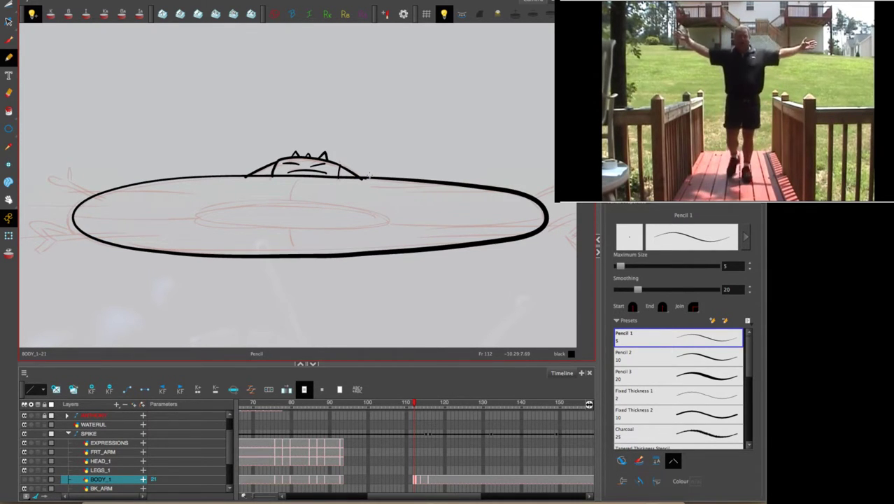
Select the inked body outline and nudge it slightly down against the base of the head.
left_click_drag(428, 293, 499, 327)
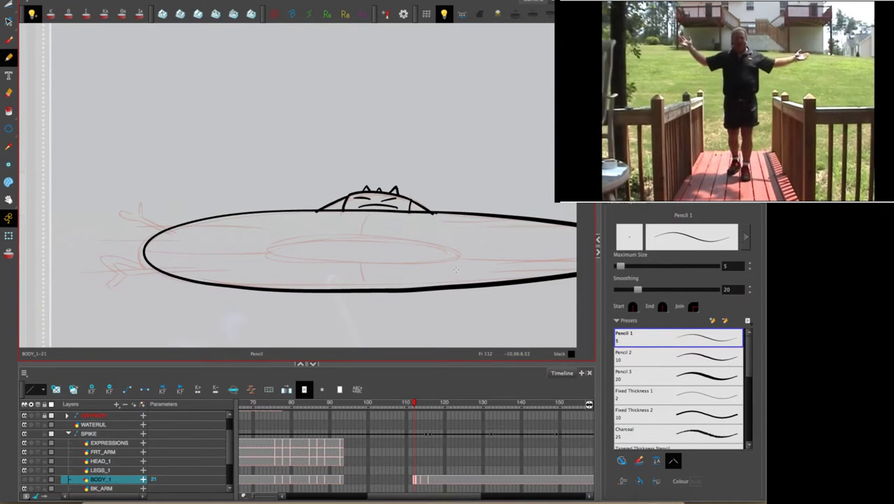
left_click(8, 5)
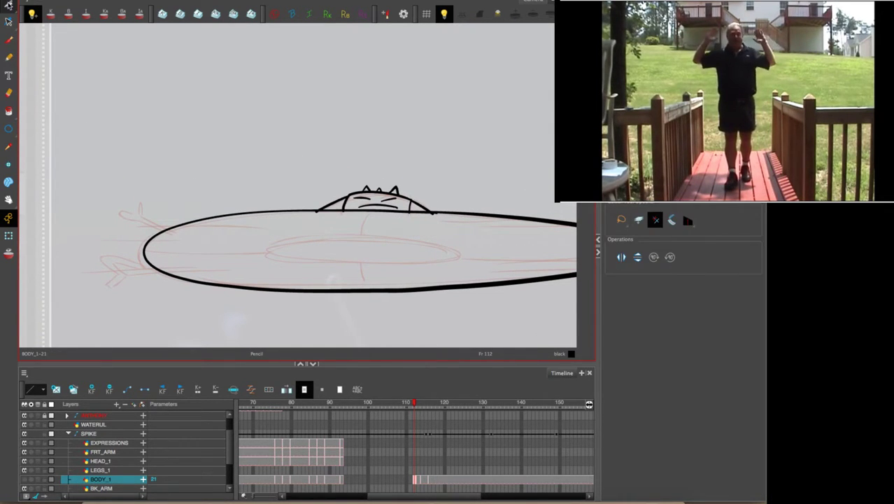
left_click(485, 258)
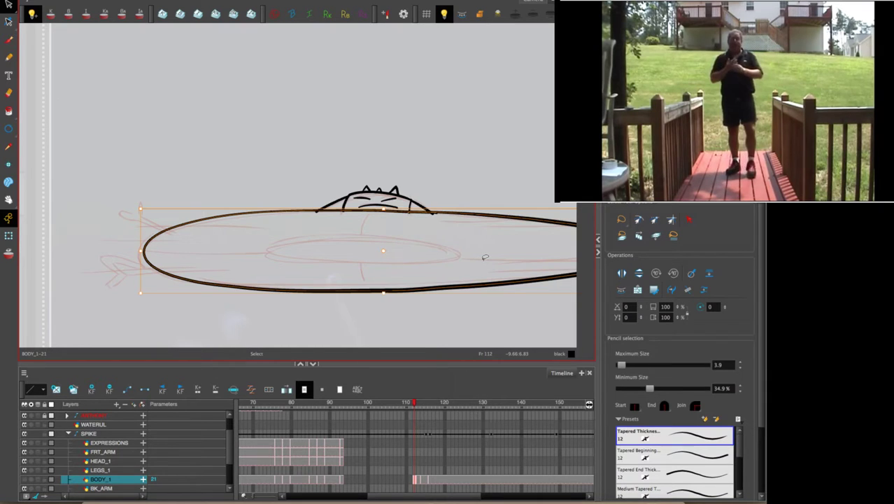
left_click(501, 151)
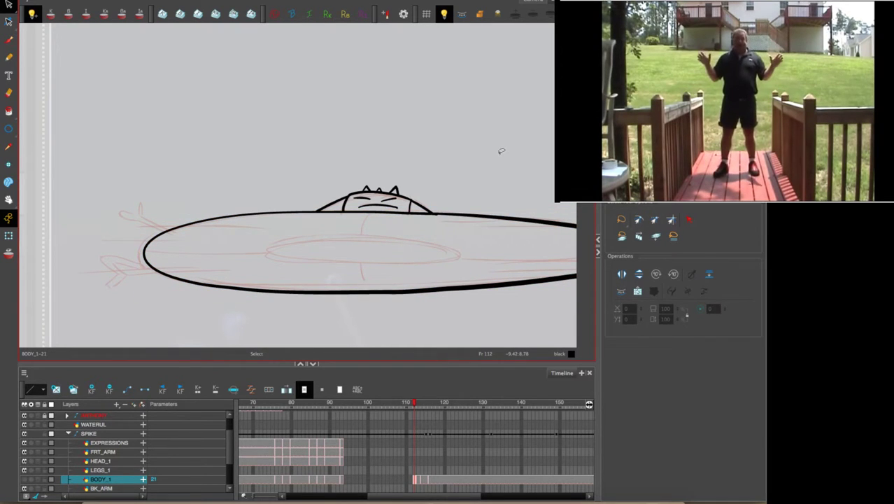
Ink the inner belly oval and the vertical and horizontal center lines running from it to the body outline.
key("alt+slash")
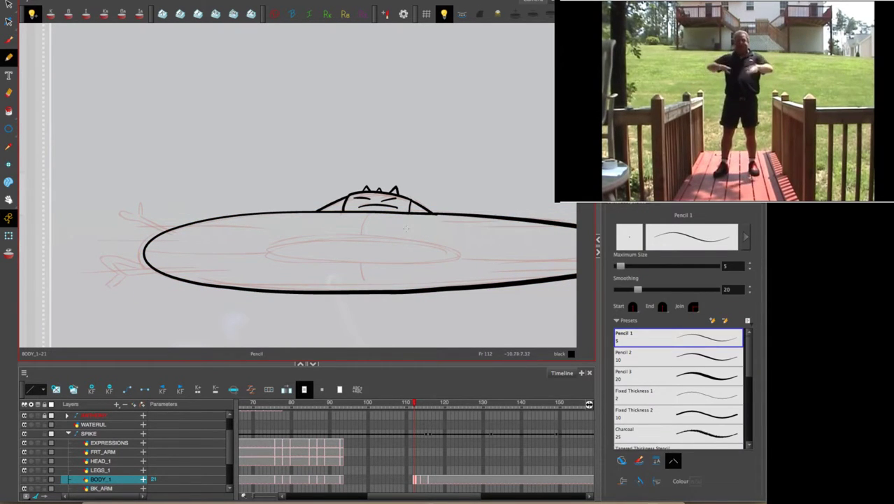
mouse_move(413, 229)
left_mouse_down()
mouse_move(274, 242)
mouse_move(278, 253)
mouse_move(322, 259)
mouse_move(455, 252)
mouse_move(436, 235)
mouse_move(399, 228)
left_mouse_up()
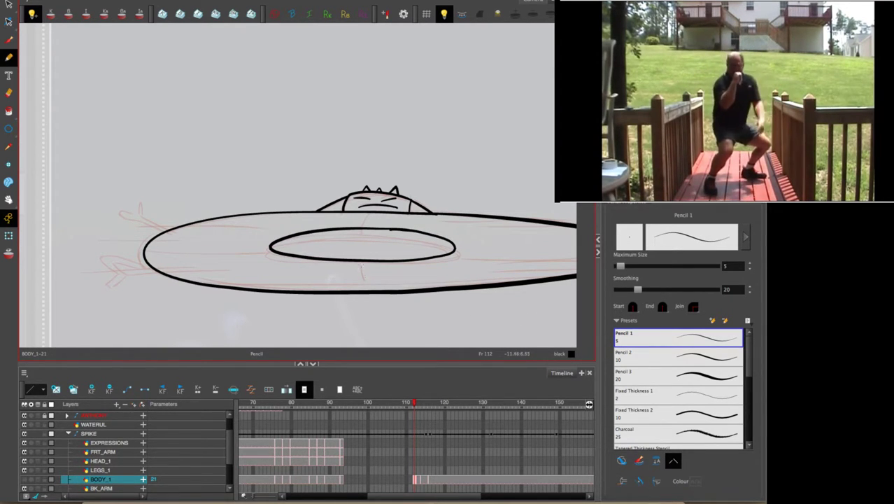
left_click_drag(362, 264, 364, 288)
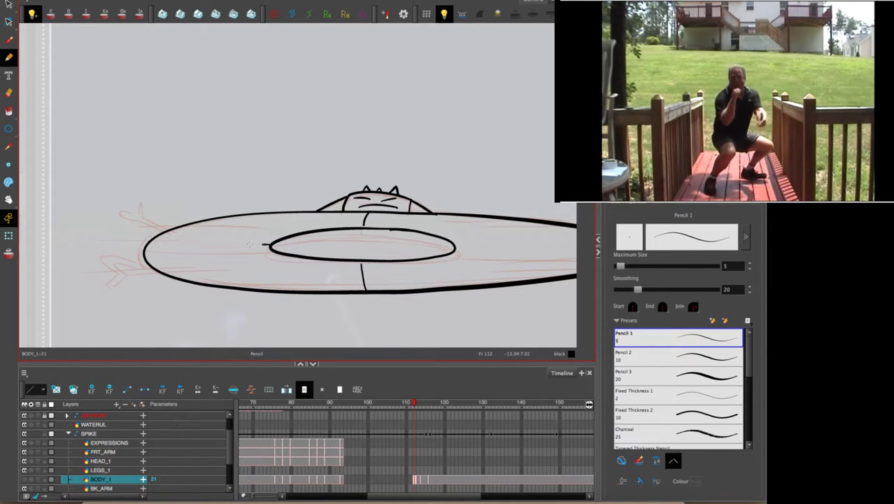
left_click_drag(250, 244, 145, 246)
left_click_drag(468, 281, 361, 287)
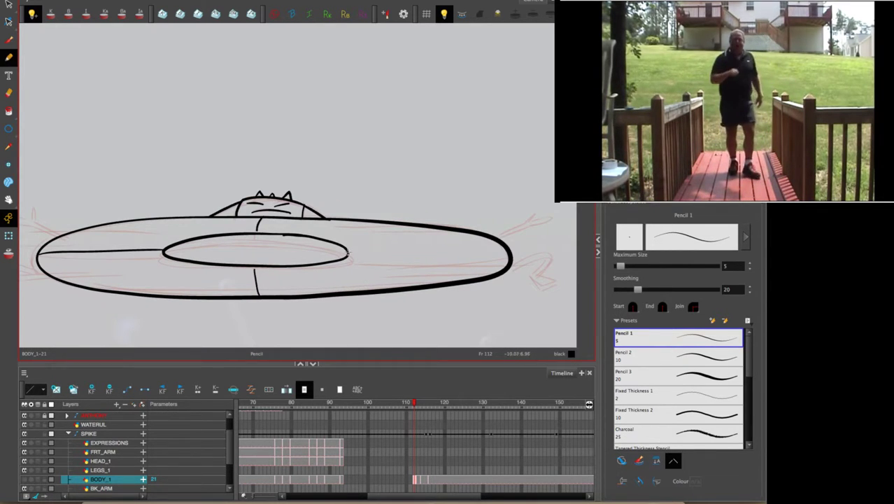
left_click_drag(348, 254, 504, 251)
Ink the hand, arm and bent leg at the left end of the flattened body over the rough.
mouse_move(364, 301)
left_mouse_down()
mouse_move(426, 293)
mouse_move(435, 308)
mouse_move(483, 296)
left_mouse_up()
scroll(389, 277, "up", 4)
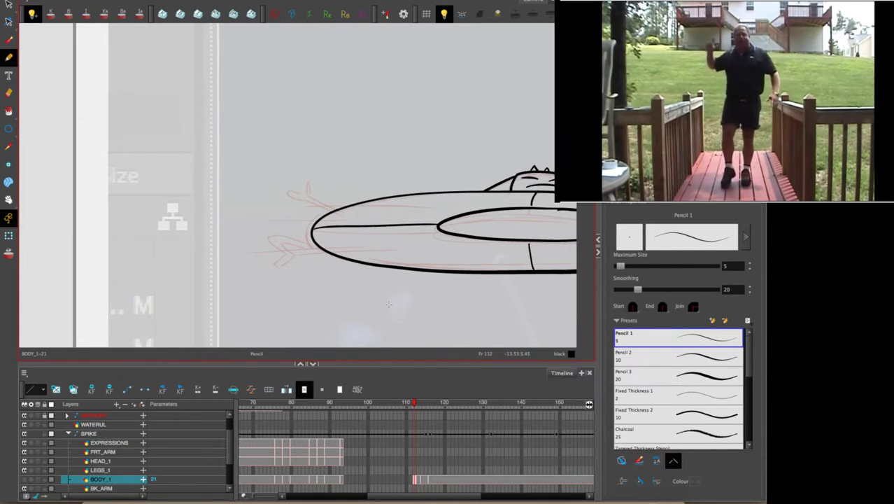
mouse_move(397, 246)
left_mouse_down()
mouse_move(327, 216)
mouse_move(322, 183)
mouse_move(317, 207)
mouse_move(271, 197)
mouse_move(380, 254)
left_mouse_up()
left_click_drag(403, 215, 466, 64)
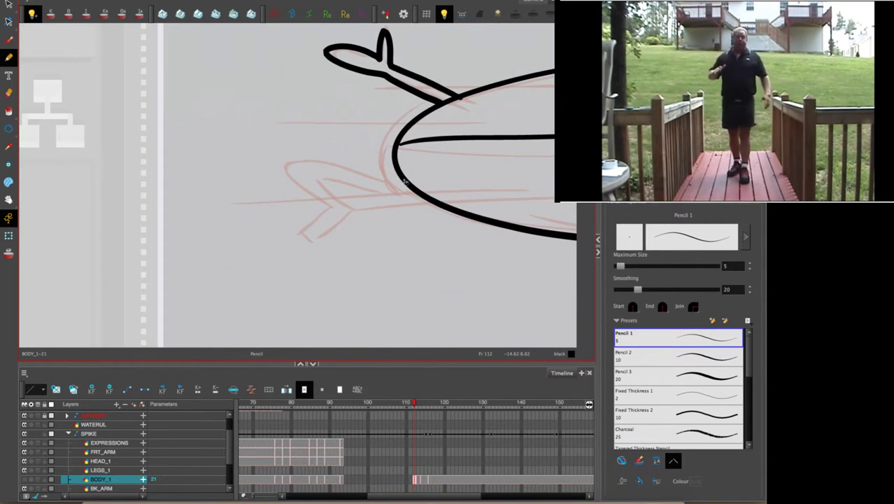
mouse_move(405, 180)
left_mouse_down()
mouse_move(335, 202)
mouse_move(303, 241)
mouse_move(358, 211)
mouse_move(329, 179)
mouse_move(454, 214)
left_mouse_up()
Ink the matching hand, arm, bent leg and foot at the right end of the flattened body.
key("space")
left_click_drag(512, 248, 220, 294)
left_click_drag(492, 235, 184, 299)
left_click_drag(448, 242, 240, 293)
left_click_drag(446, 283, 218, 304)
mouse_move(423, 301)
left_mouse_down()
mouse_move(264, 298)
mouse_move(211, 317)
mouse_move(351, 234)
mouse_move(336, 271)
mouse_move(261, 306)
left_mouse_up()
mouse_move(343, 339)
left_mouse_down()
mouse_move(462, 191)
mouse_move(435, 245)
left_mouse_up()
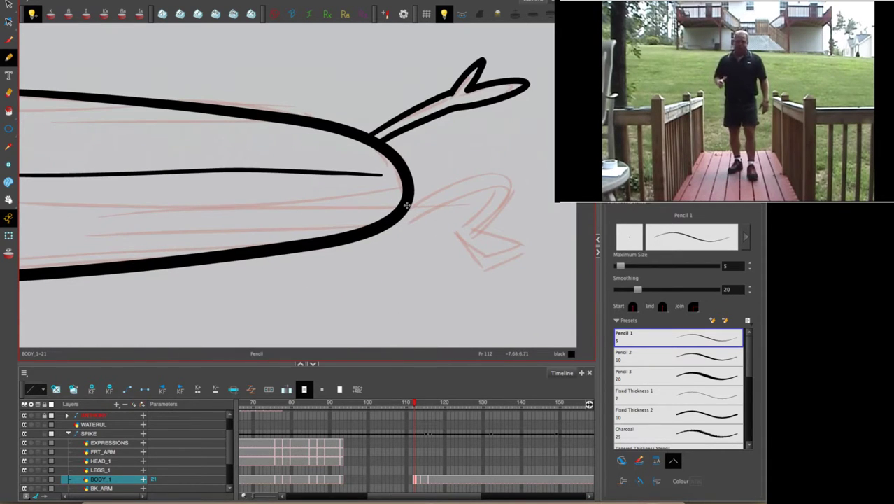
mouse_move(410, 206)
left_mouse_down()
mouse_move(485, 200)
mouse_move(473, 225)
mouse_move(519, 243)
mouse_move(482, 255)
mouse_move(449, 224)
mouse_move(473, 190)
mouse_move(392, 222)
left_mouse_up()
mouse_move(513, 238)
left_mouse_down()
mouse_move(488, 268)
mouse_move(483, 252)
mouse_move(484, 268)
mouse_move(447, 226)
left_mouse_up()
Fill the four body sections around the belly oval with SPIKE PRIMARY COLOR from the Spike_1 palette.
scroll(435, 285, "down", 8)
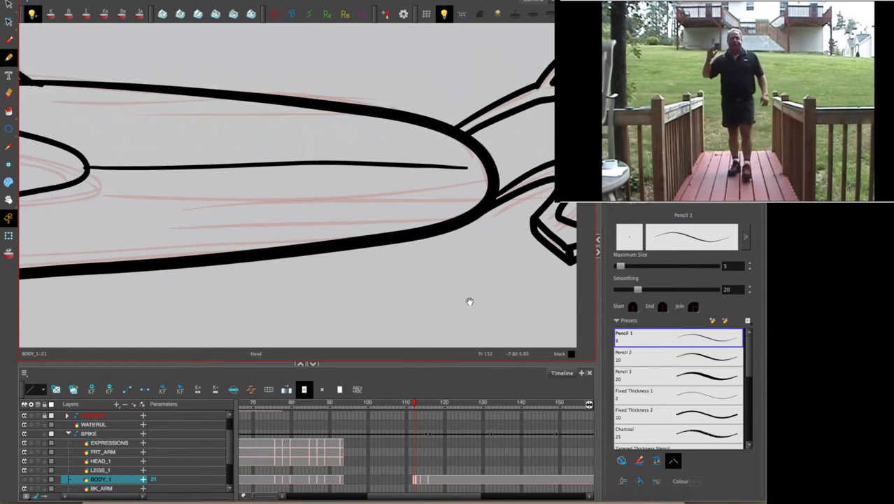
left_click_drag(450, 244, 561, 275)
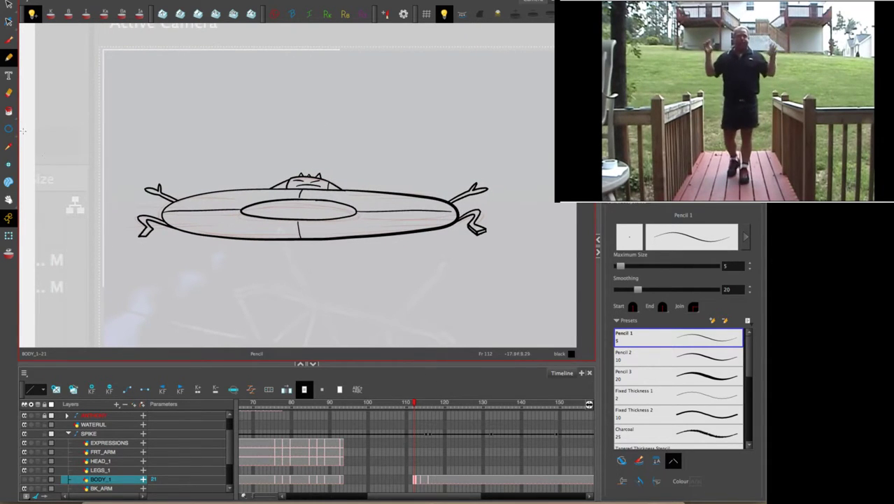
left_click(8, 111)
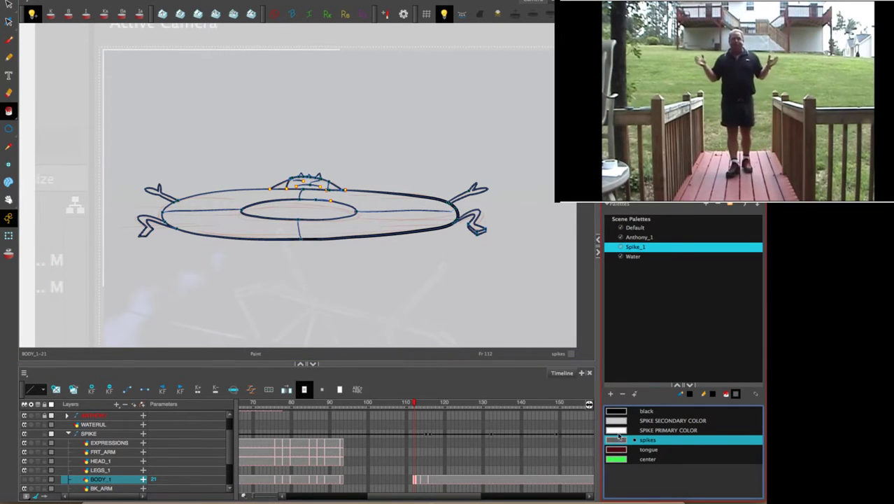
left_click(620, 430)
left_click(370, 220)
left_click(373, 204)
left_click(254, 218)
left_click(233, 202)
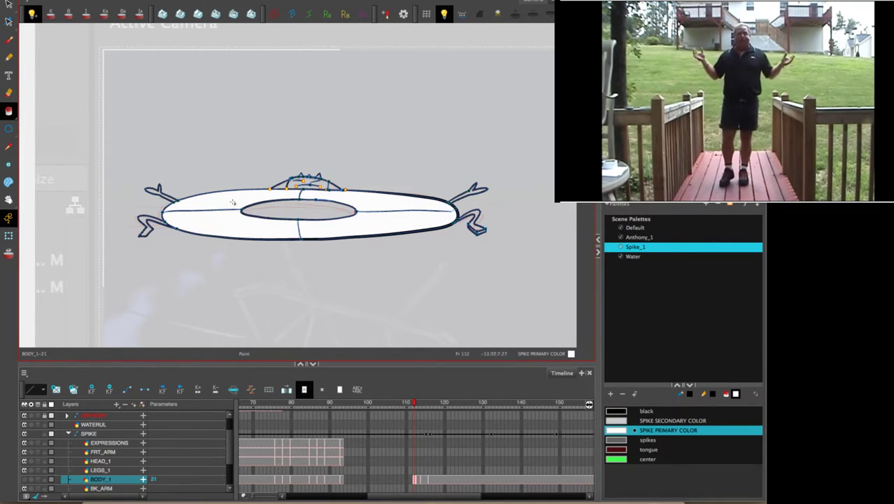
Fill both arms, both legs and the foot with SPIKE PRIMARY COLOR.
left_click(475, 216)
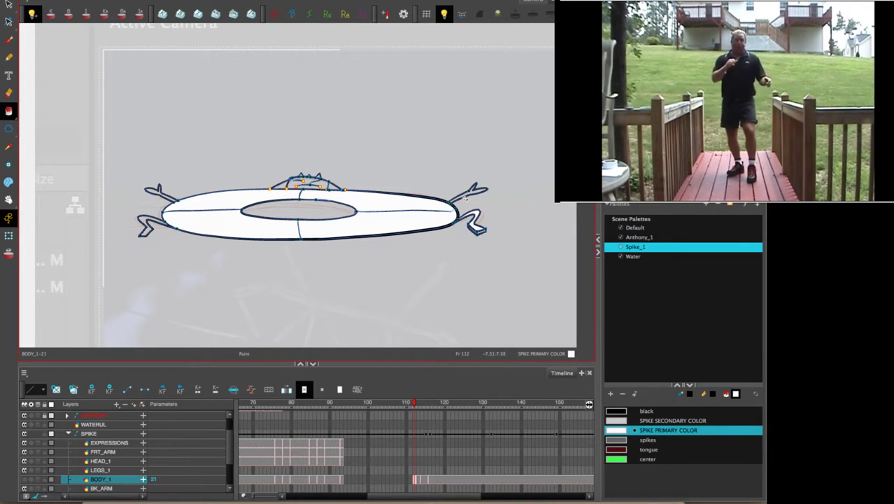
left_click(466, 195)
left_click(159, 191)
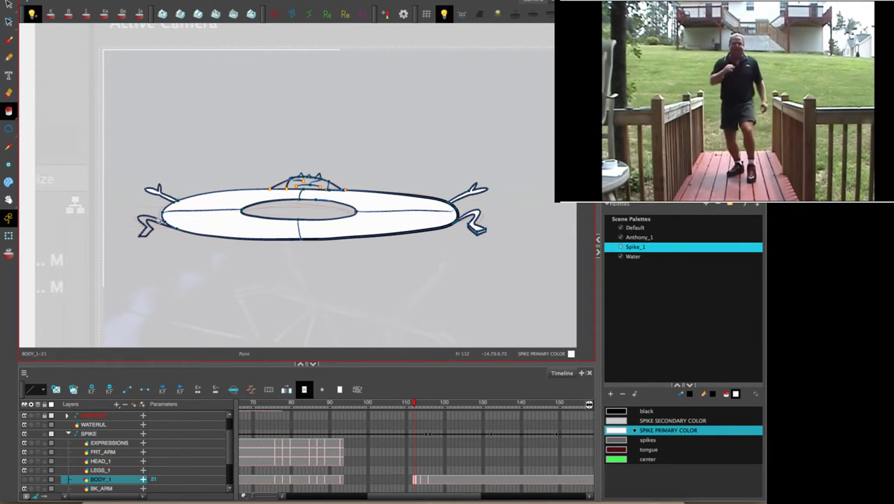
left_click(159, 220)
left_click(477, 231)
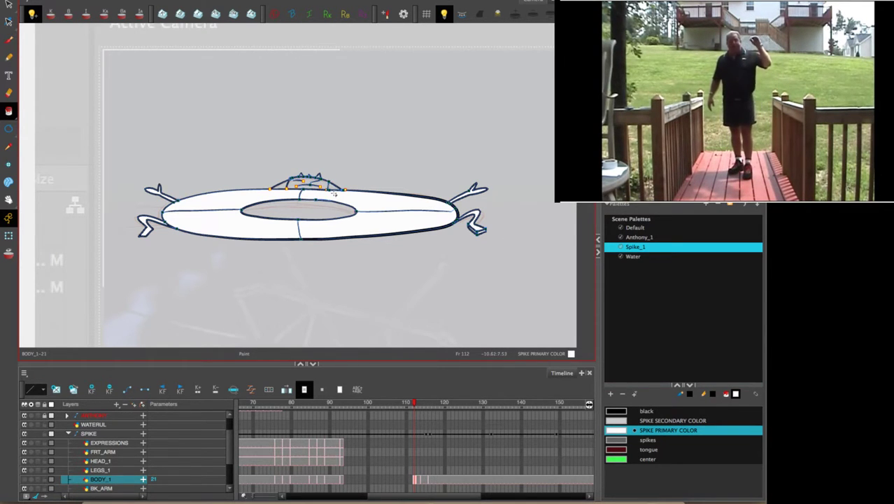
Set the paint gap closing to Close Medium Gap and fill the face with SPIKE PRIMARY COLOR.
key("2")
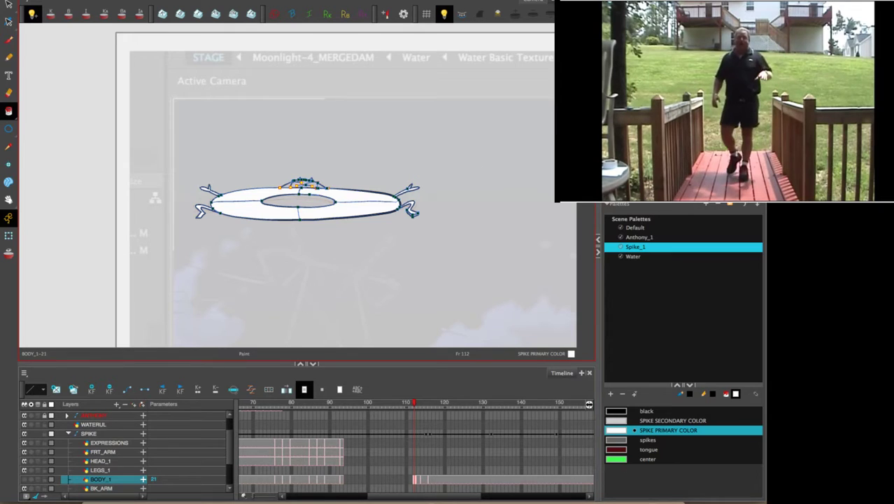
left_click(622, 253)
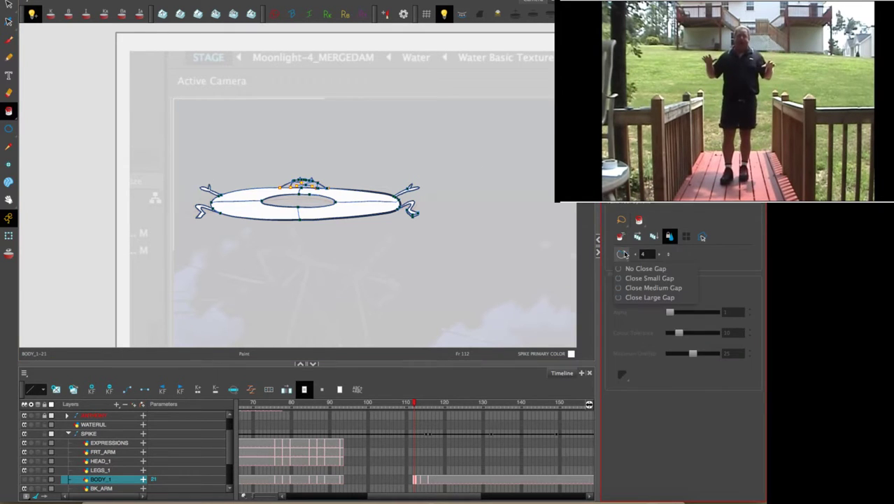
left_click(642, 287)
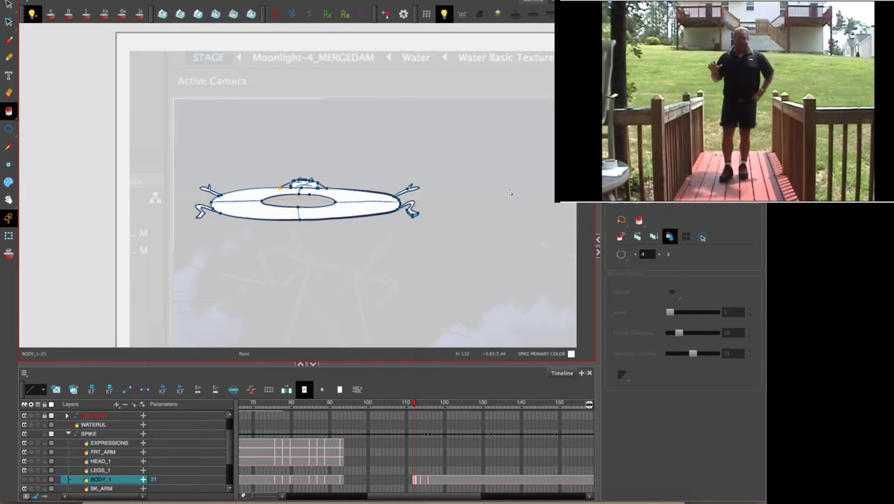
Fill the dark sections on both sides of the flattened head with the spikes colour.
left_click(670, 198)
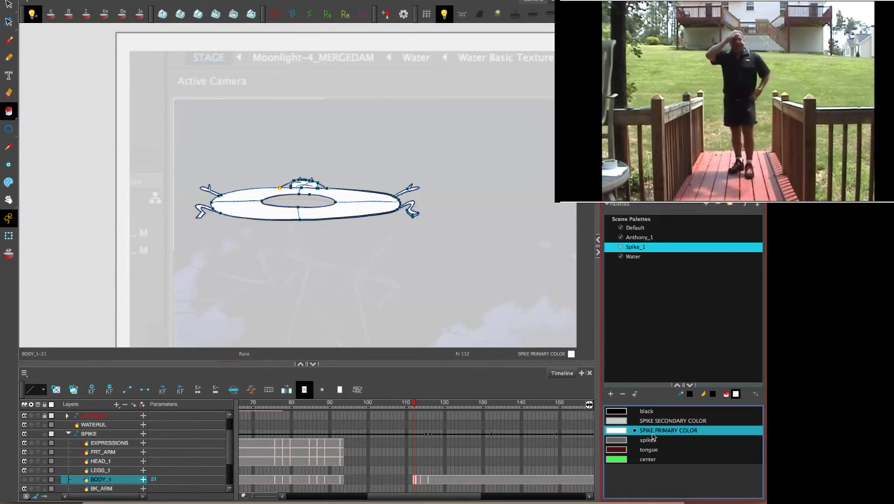
left_click(632, 440)
left_click(322, 186)
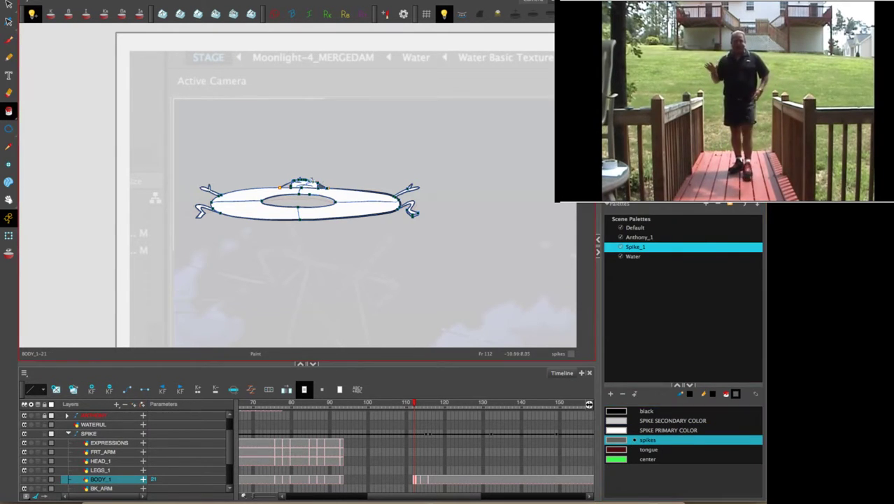
left_click(288, 186)
Fill the three small points on top of the head with the spikes colour.
key("2")
key("2")
key("2")
key("2")
key("2")
key("2")
key("2")
key("2")
key("2")
key("2")
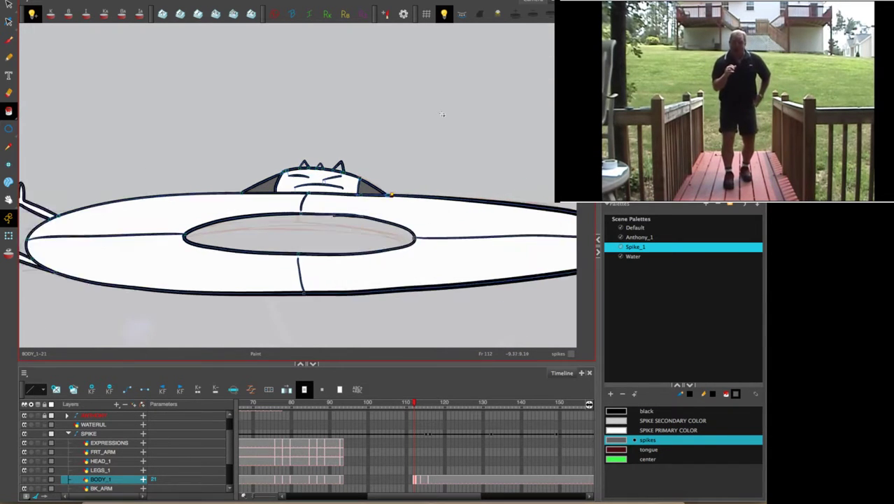
left_click(460, 111)
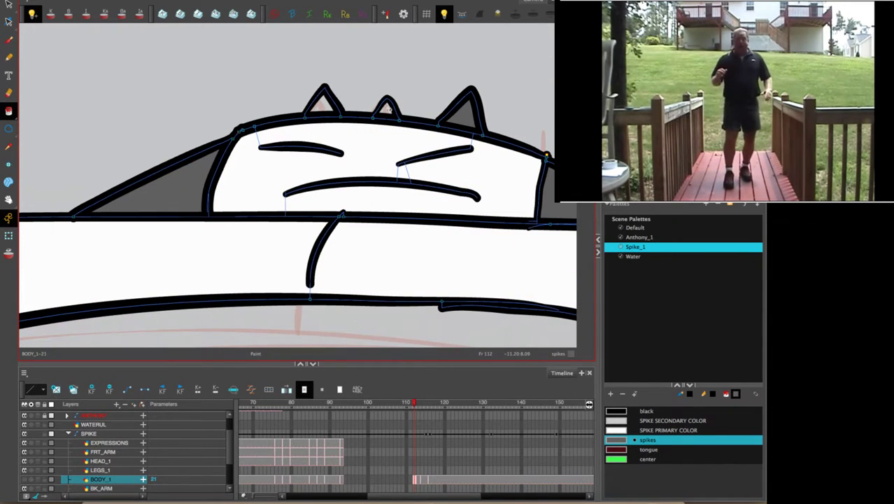
scroll(326, 102, "down", 3)
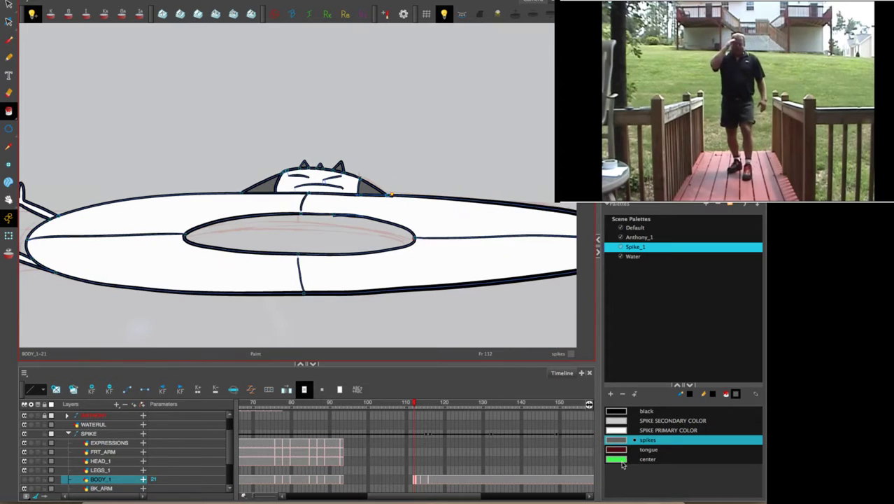
Fill the belly oval of the flattened body with the green center colour.
left_click(623, 459)
left_click(327, 235)
scroll(327, 235, "down", 2)
scroll(327, 235, "down", 2)
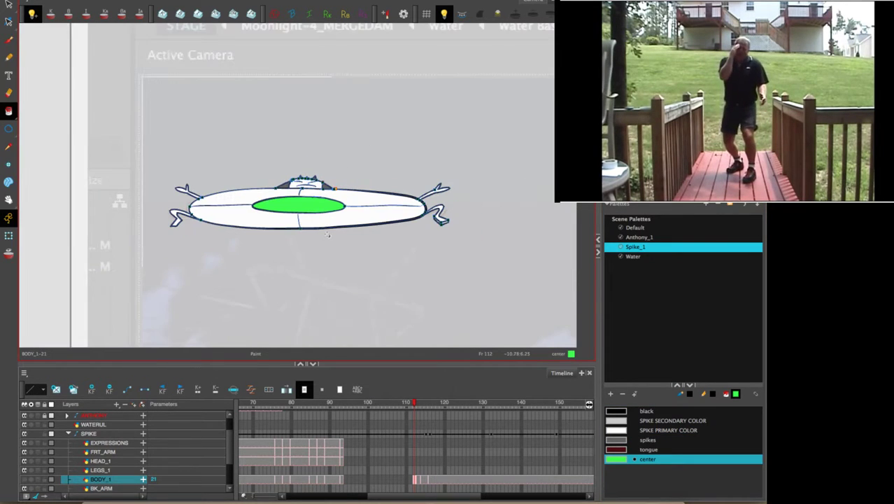
scroll(327, 235, "up", 2)
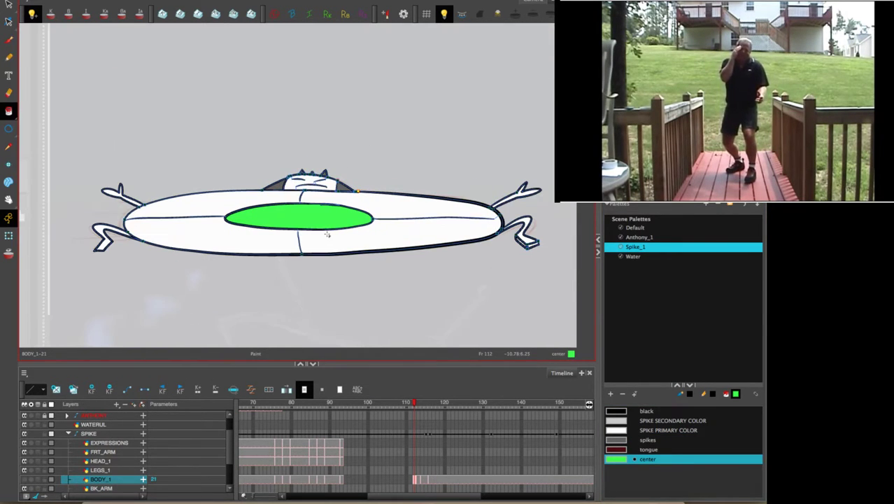
Draw horizontal black speed lines across the right end of the flattened body with the Pencil tool.
left_click(11, 59)
left_click(615, 410)
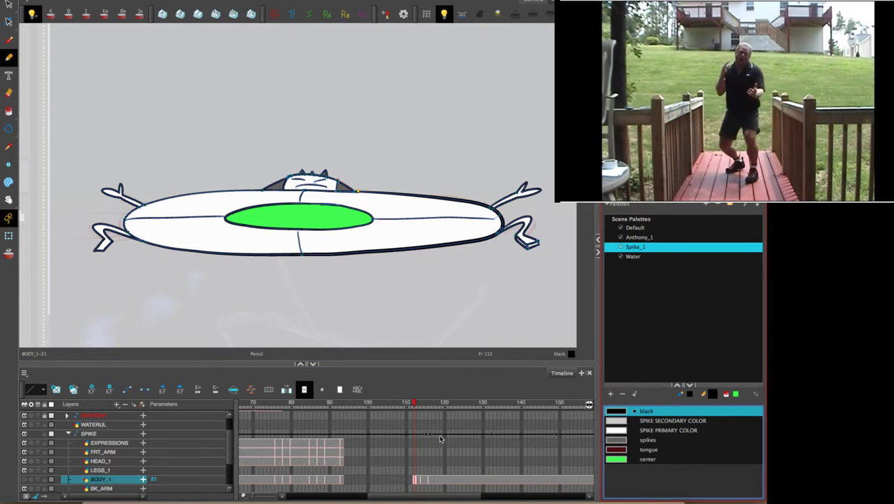
key("k")
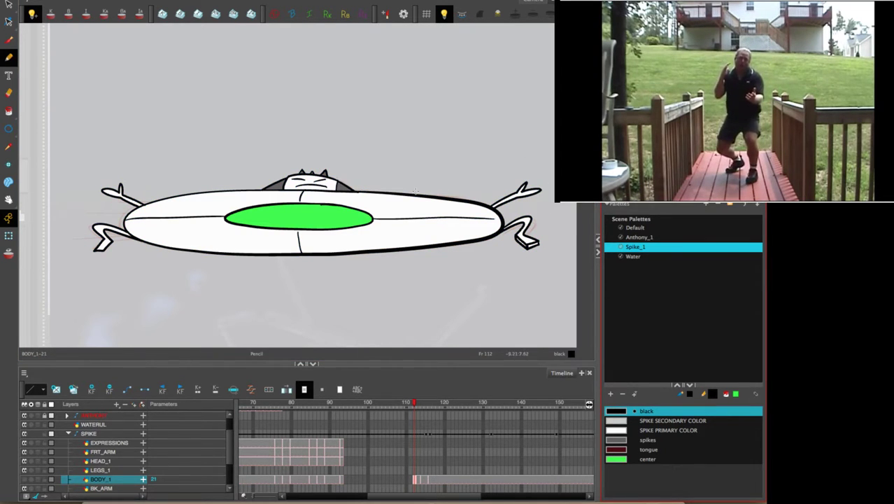
left_click_drag(423, 201, 539, 207)
left_click_drag(466, 213, 517, 216)
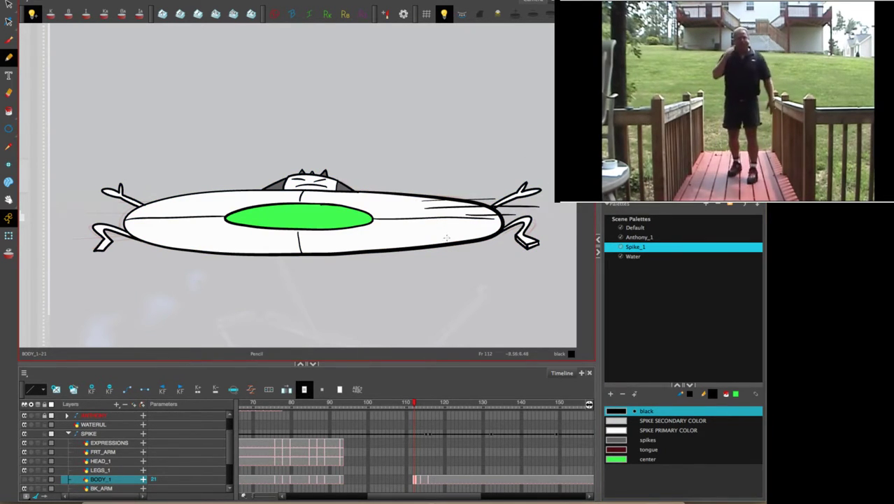
mouse_move(416, 238)
left_mouse_down()
mouse_move(515, 238)
mouse_move(490, 245)
left_mouse_up()
Draw matching black speed lines across the left end of the flattened body.
left_click_drag(391, 279, 586, 287)
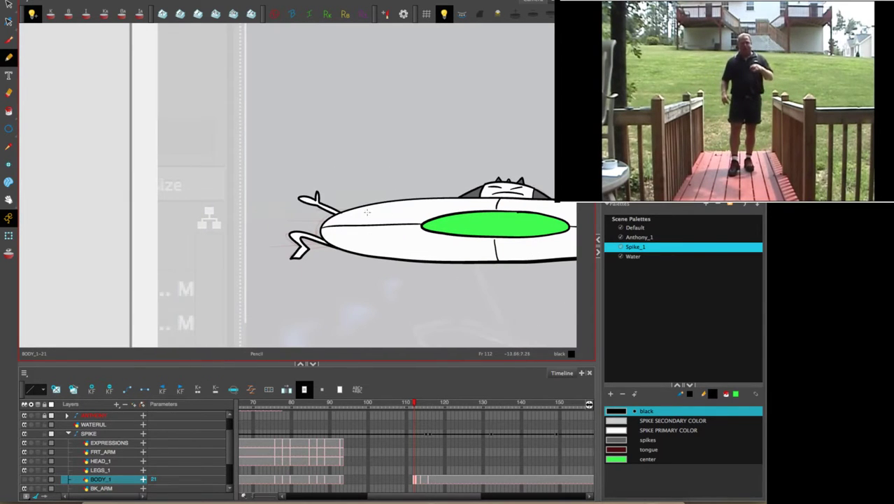
mouse_move(308, 218)
left_mouse_down()
mouse_move(352, 213)
mouse_move(291, 223)
mouse_move(327, 220)
left_mouse_up()
left_click_drag(364, 214, 291, 224)
left_click_drag(406, 248, 322, 246)
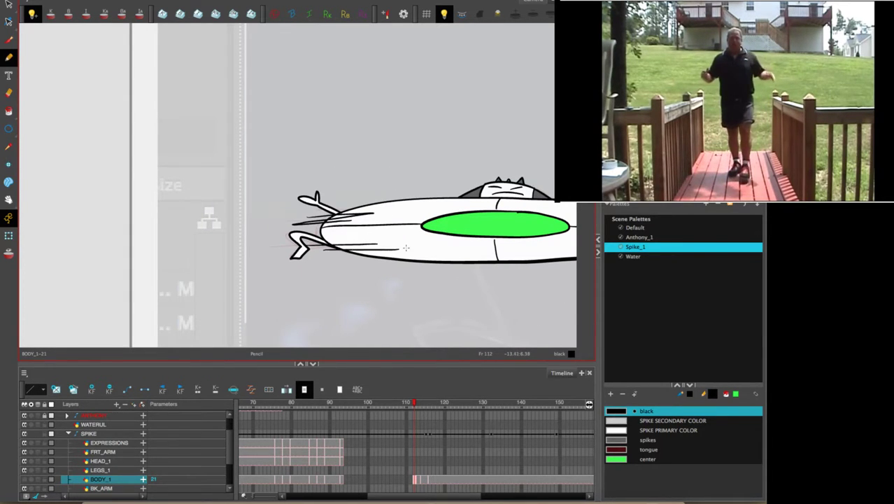
left_click_drag(378, 257, 331, 258)
left_click_drag(419, 195, 484, 192)
key("space")
mouse_move(539, 203)
left_mouse_down()
mouse_move(433, 221)
mouse_move(408, 207)
left_mouse_up()
left_click_drag(437, 204, 402, 204)
key("space")
left_click_drag(464, 279, 340, 267)
Go to the upright stretched body pose at frame 114 of the BODY_1 layer.
left_click_drag(414, 407, 422, 408)
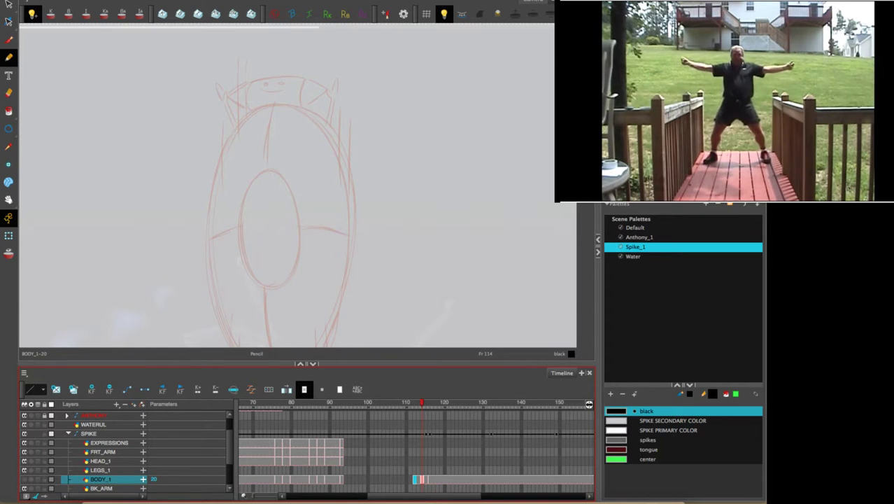
mouse_move(788, 83)
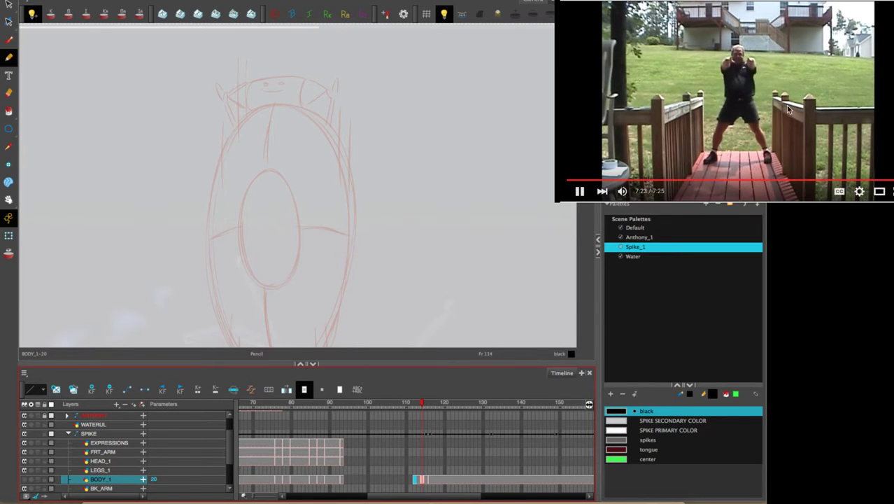
left_click(580, 193)
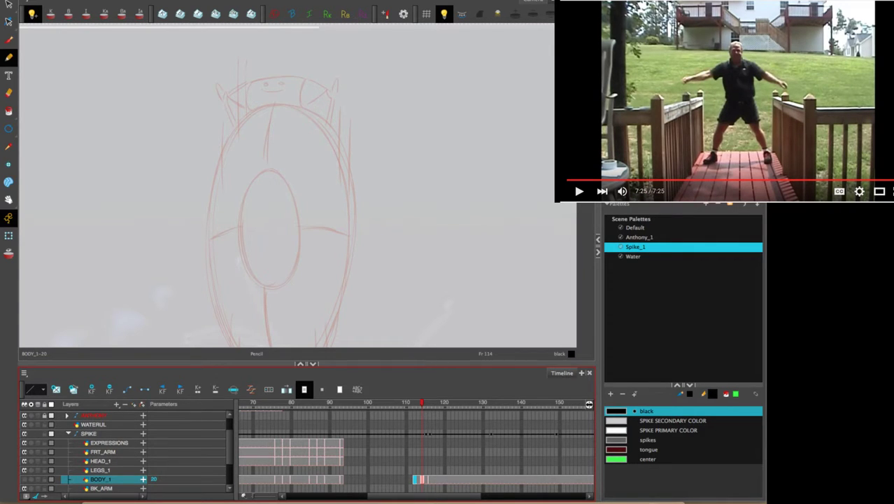
key("alt+Left")
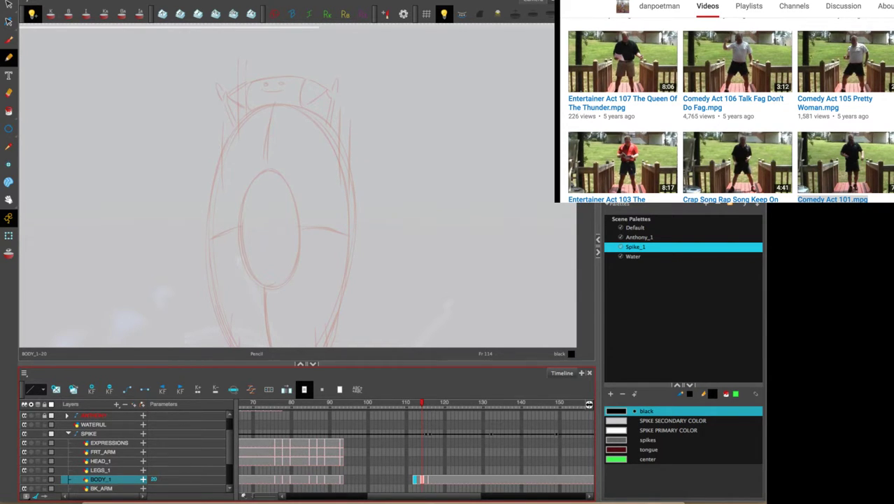
scroll(832, 200, "up", 1)
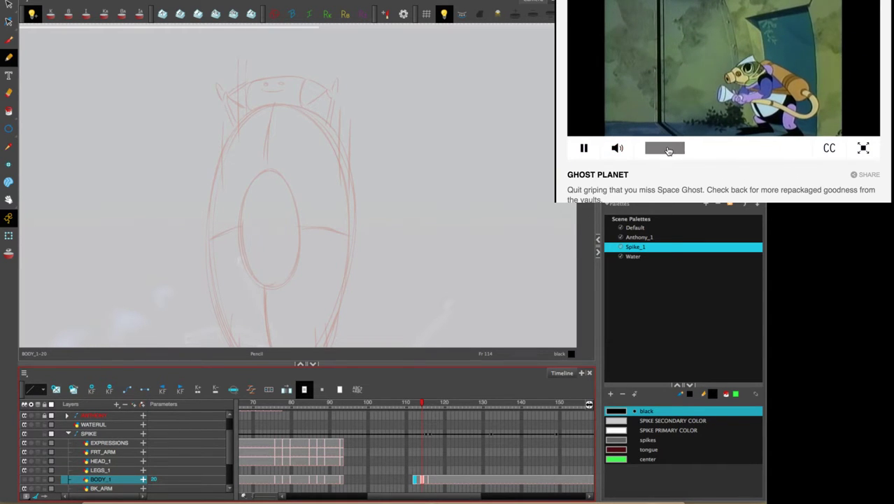
left_click(662, 152)
scroll(675, 160, "up", 2)
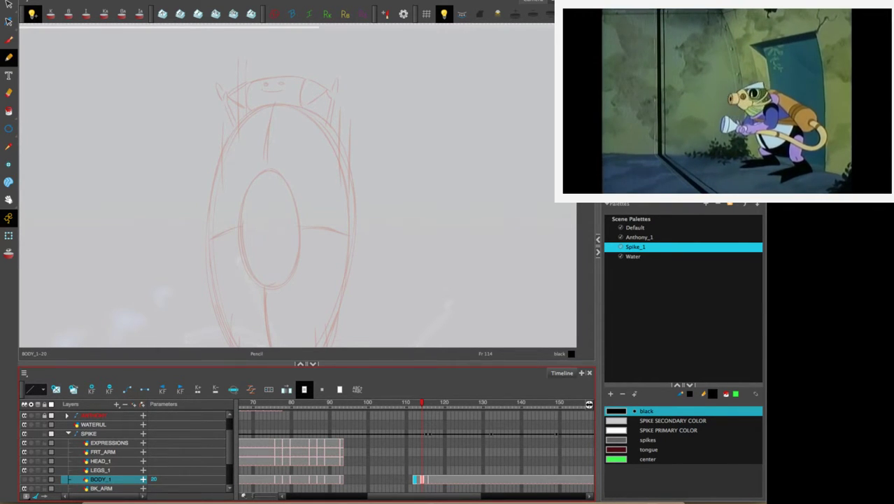
Ink the head outline and both pointed side sections in black over the rough at frame 114.
mouse_move(392, 158)
left_mouse_down()
mouse_move(412, 150)
mouse_move(423, 165)
mouse_move(453, 168)
left_mouse_up()
key("2")
key("2")
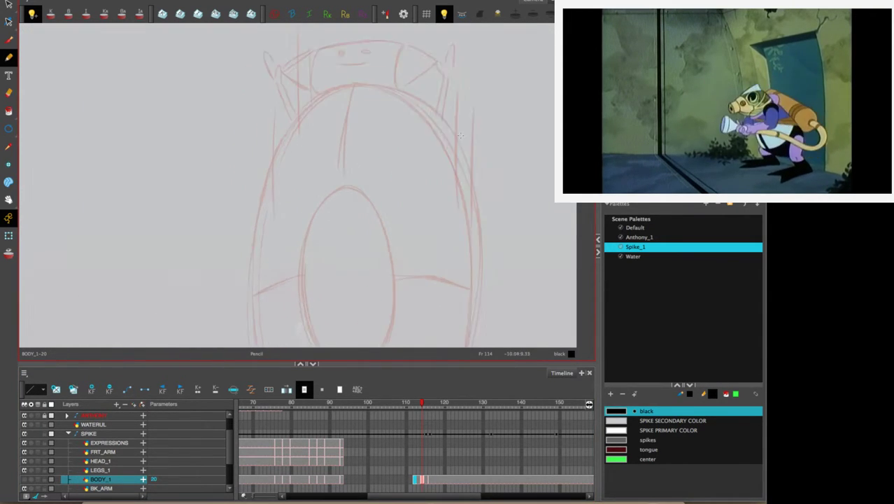
left_click_drag(454, 102, 377, 270)
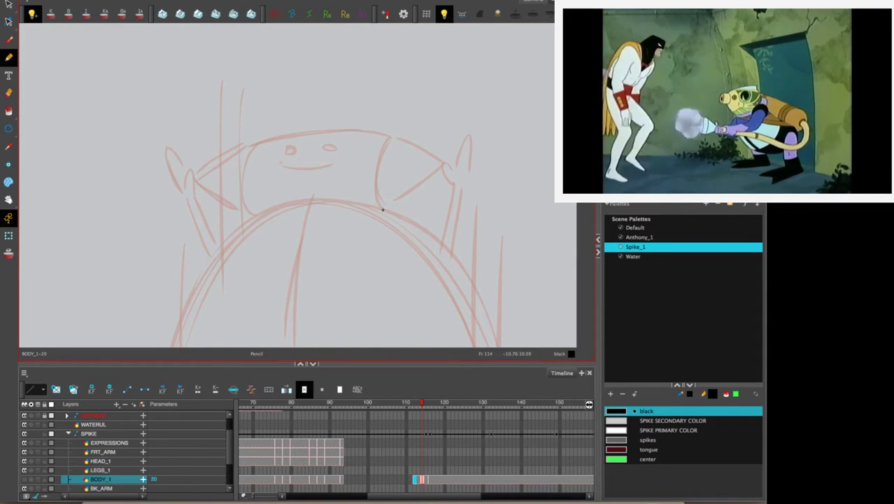
mouse_move(383, 209)
left_mouse_down()
mouse_move(390, 136)
mouse_move(328, 130)
mouse_move(254, 148)
mouse_move(245, 185)
mouse_move(257, 218)
left_mouse_up()
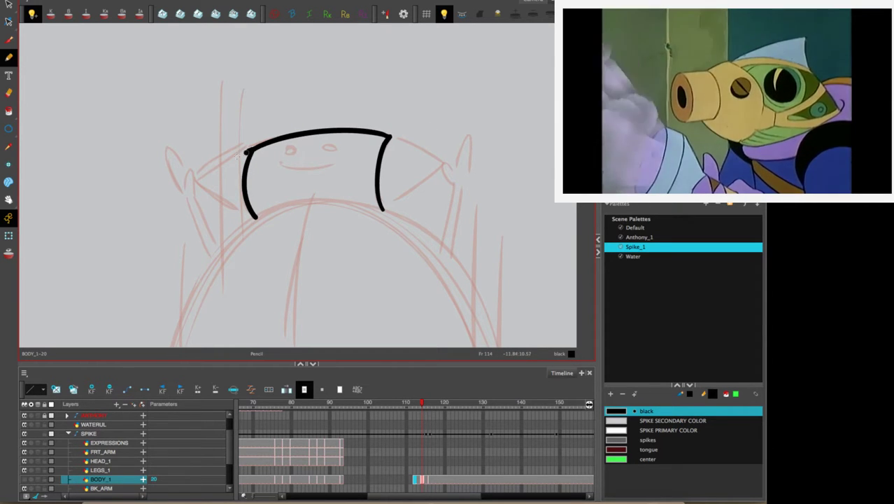
mouse_move(246, 151)
left_mouse_down()
mouse_move(197, 181)
mouse_move(256, 219)
left_mouse_up()
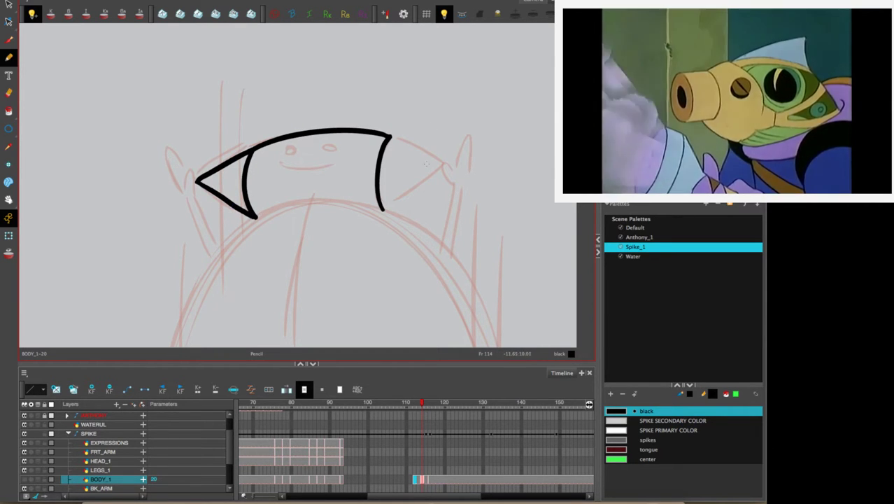
mouse_move(389, 134)
left_mouse_down()
mouse_move(439, 163)
mouse_move(381, 210)
left_mouse_up()
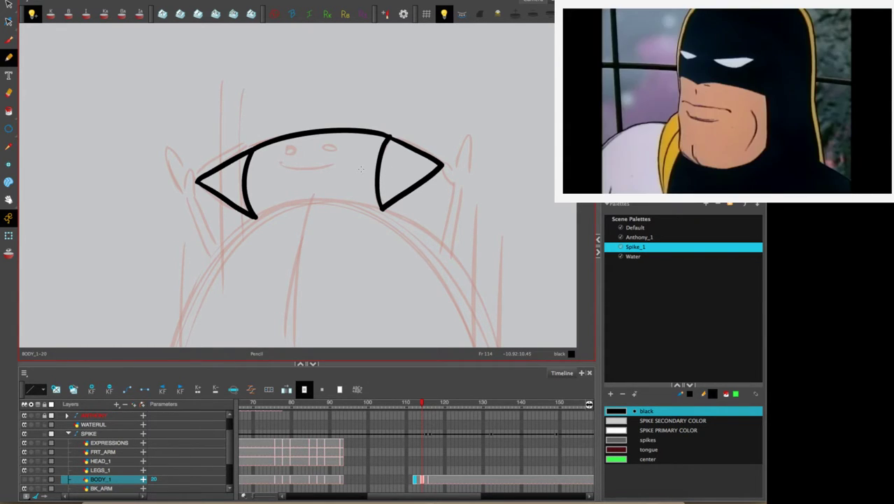
Ink the two eyes, the smiling mouth and three spikes on top of the head.
left_click_drag(286, 150, 334, 149)
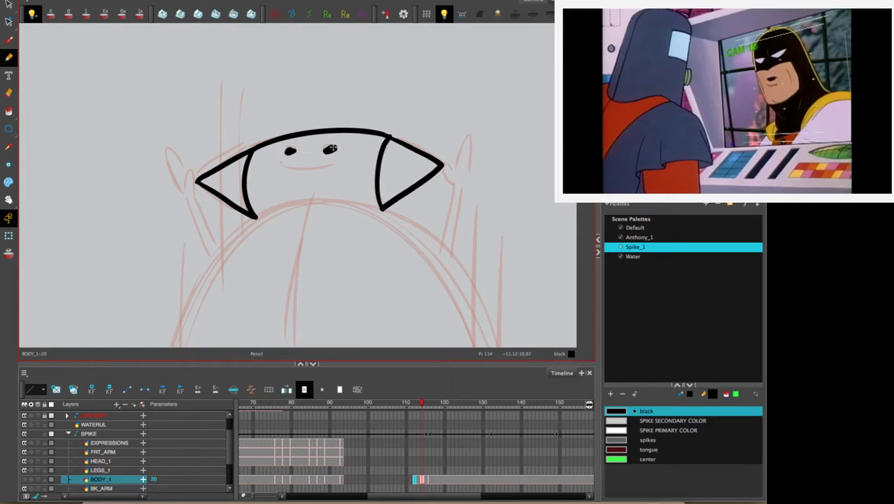
left_click_drag(278, 163, 344, 162)
mouse_move(275, 139)
left_mouse_down()
mouse_move(289, 105)
mouse_move(303, 130)
mouse_move(350, 90)
mouse_move(358, 126)
left_mouse_up()
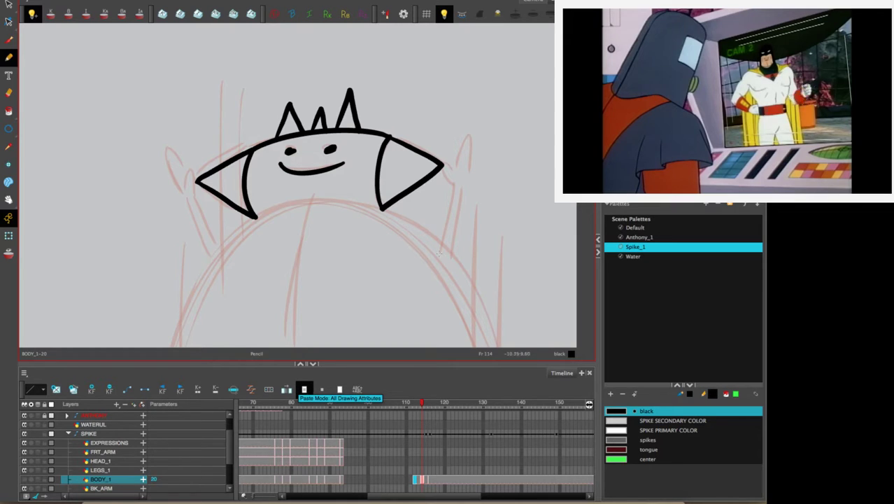
Ink the raised arms and hands on both sides of the head over the rough.
left_click_drag(425, 276, 418, 251)
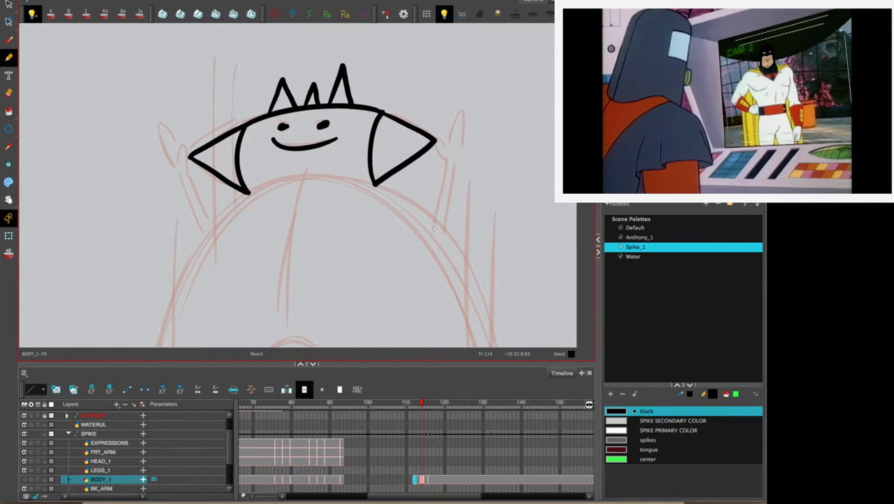
mouse_move(446, 189)
left_mouse_down()
mouse_move(454, 165)
mouse_move(446, 140)
mouse_move(457, 143)
mouse_move(471, 113)
mouse_move(473, 159)
mouse_move(445, 242)
left_mouse_up()
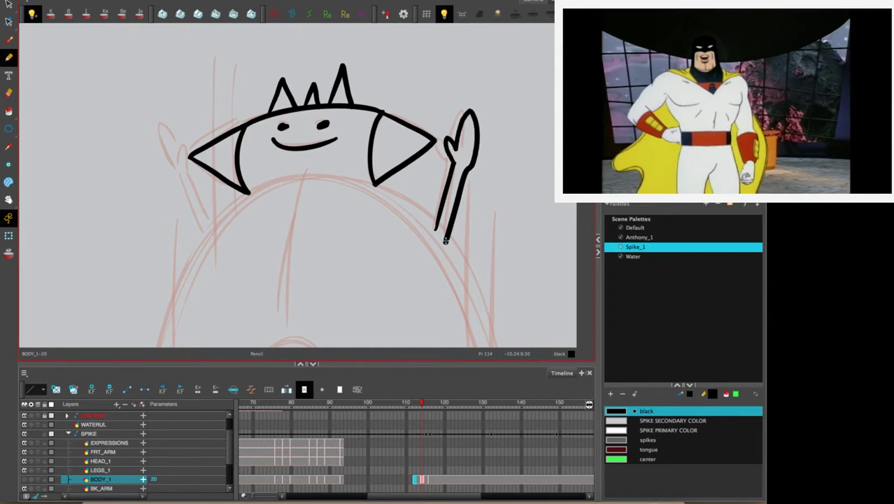
key("space")
left_click_drag(354, 281, 435, 286)
mouse_move(290, 238)
left_mouse_down()
mouse_move(258, 174)
mouse_move(254, 142)
mouse_move(248, 159)
mouse_move(234, 127)
mouse_move(234, 160)
mouse_move(282, 248)
left_mouse_up()
Ink the left leg and foot below the stretched body over the rough.
key("space")
left_click_drag(384, 268, 348, 56)
left_click_drag(323, 331, 323, 123)
left_click_drag(318, 230, 275, 304)
left_click_drag(423, 268, 392, 205)
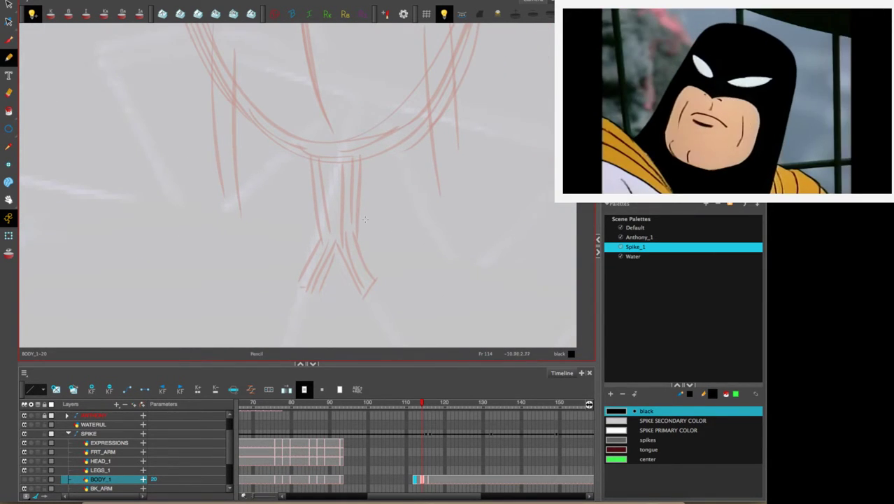
mouse_move(307, 151)
left_mouse_down()
mouse_move(324, 239)
mouse_move(297, 283)
mouse_move(312, 290)
mouse_move(336, 239)
mouse_move(322, 154)
left_mouse_up()
mouse_move(339, 243)
left_mouse_down()
mouse_move(321, 301)
mouse_move(298, 284)
mouse_move(313, 299)
left_mouse_up()
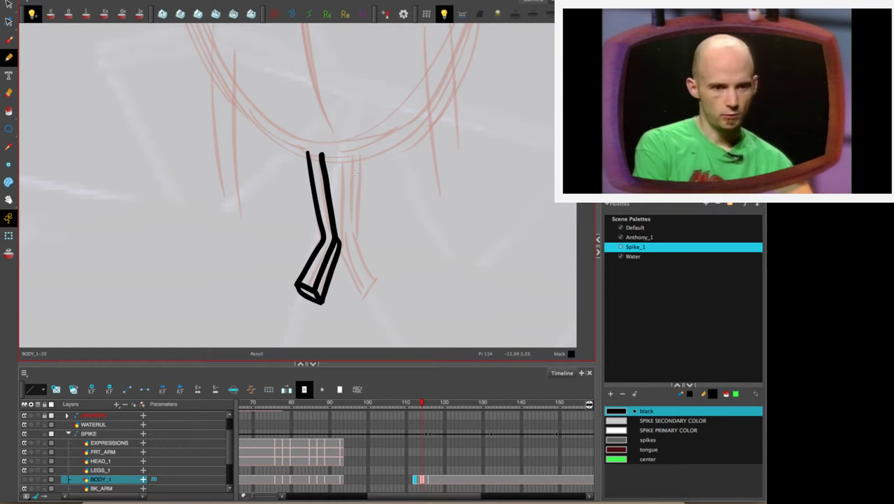
Ink the matching right leg and foot below the stretched body.
left_click_drag(356, 149, 348, 245)
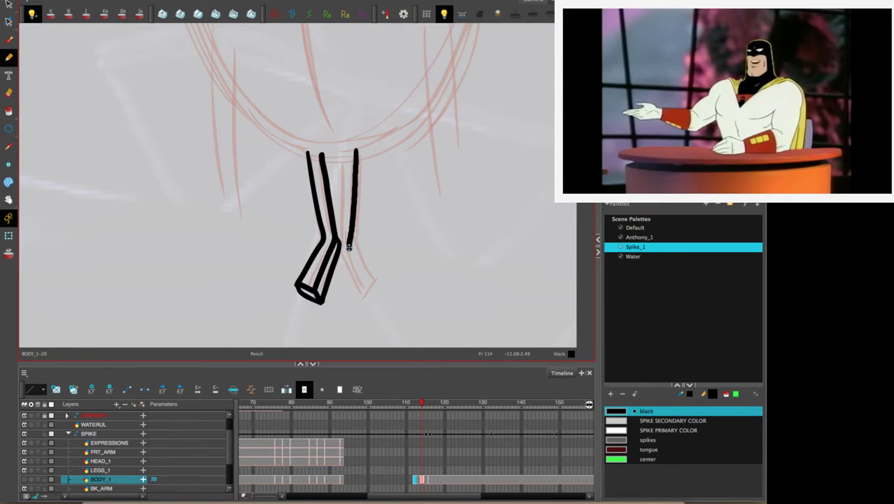
mouse_move(366, 147)
left_mouse_down()
mouse_move(360, 241)
mouse_move(378, 285)
mouse_move(365, 294)
mouse_move(349, 249)
mouse_move(359, 305)
mouse_move(381, 286)
left_mouse_up()
key("space")
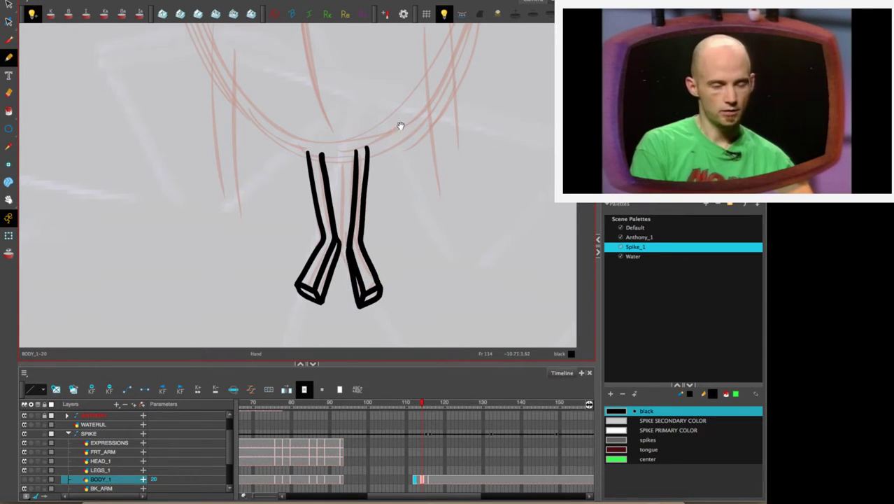
left_click_drag(401, 126, 377, 254)
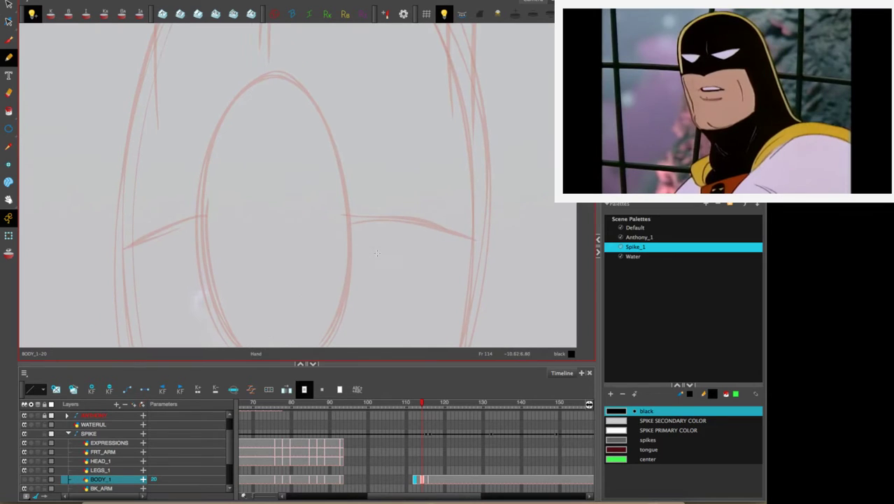
Ink the tall outer oval of the stretched body over the rough, joining the head, arms and legs.
key("1")
key("1")
key("1")
key("1")
key("1")
key("2")
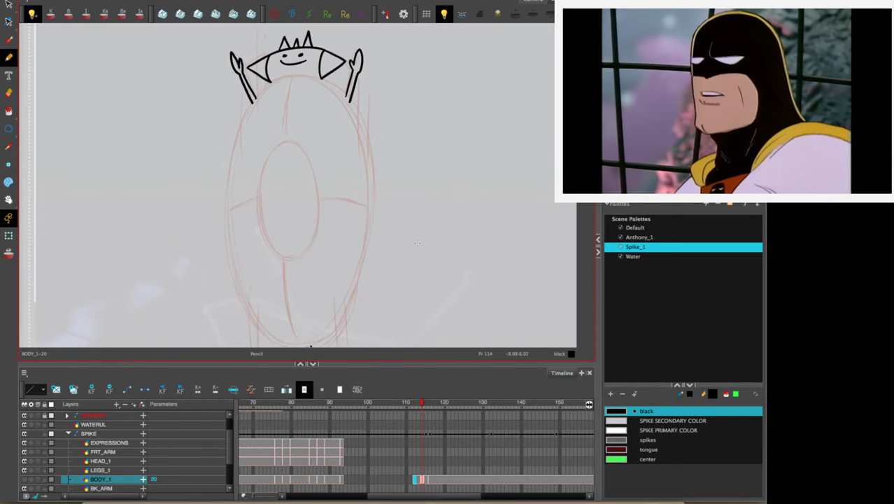
key("space")
left_click_drag(425, 231, 425, 216)
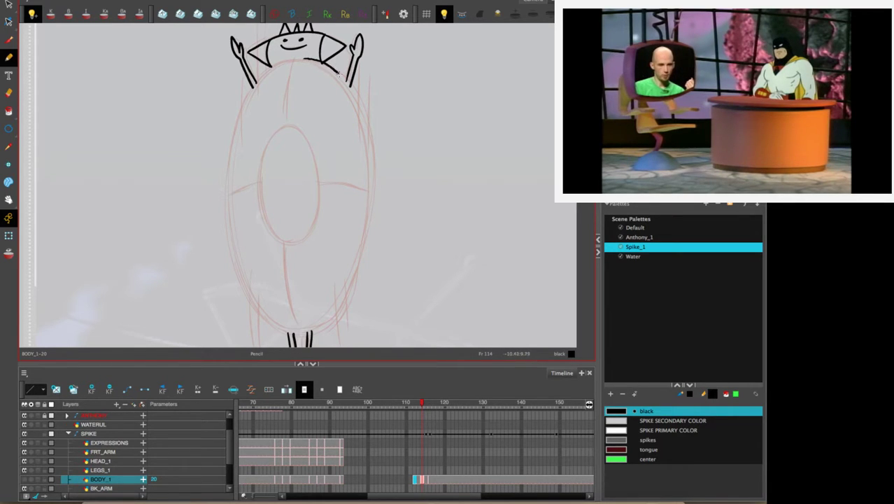
left_click_drag(340, 76, 363, 123)
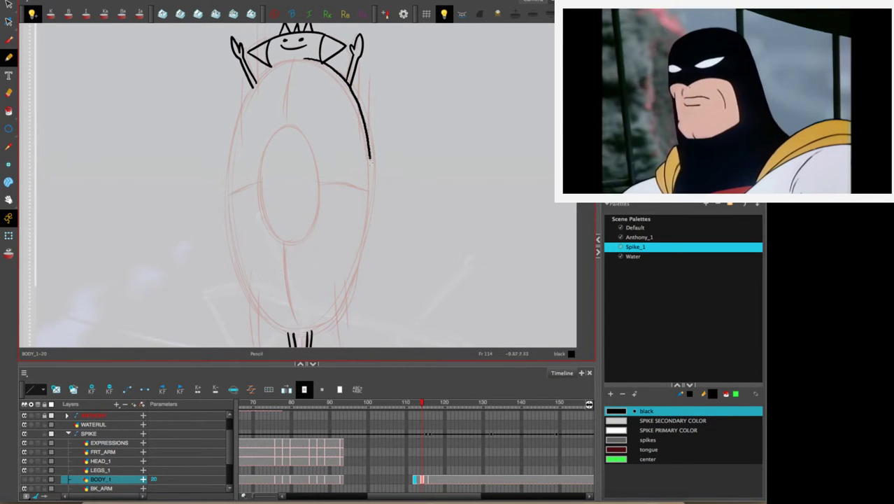
left_click_drag(371, 162, 372, 198)
mouse_move(348, 302)
left_mouse_down()
mouse_move(317, 330)
mouse_move(287, 334)
mouse_move(258, 312)
mouse_move(228, 233)
mouse_move(225, 178)
mouse_move(240, 109)
mouse_move(271, 65)
mouse_move(326, 62)
left_mouse_up()
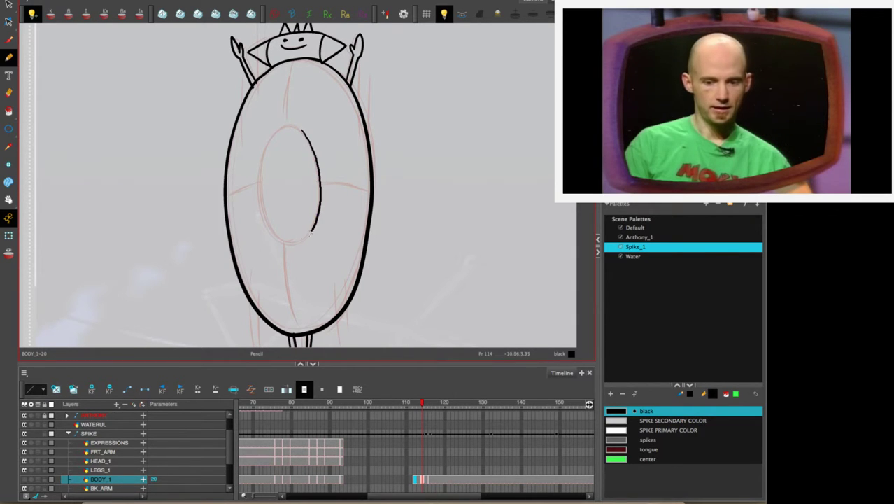
Ink the inner oval of the body and add a slightly enlarged duplicate around it as a second ring line.
mouse_move(312, 231)
left_mouse_down()
mouse_move(269, 224)
mouse_move(265, 179)
mouse_move(289, 124)
left_mouse_up()
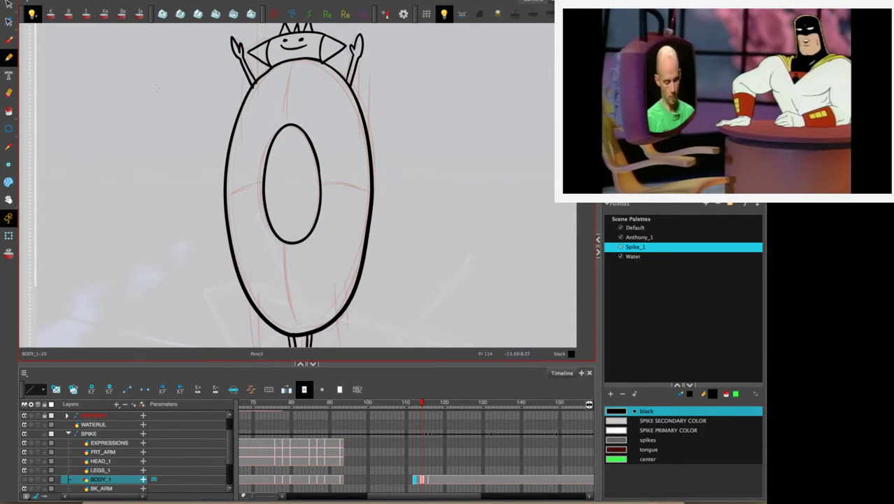
key("alt+s")
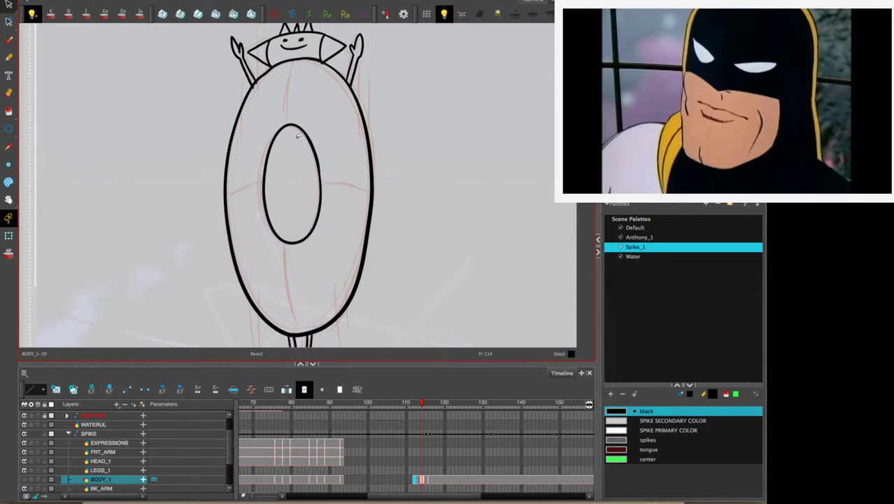
left_click(308, 169)
key("super+d")
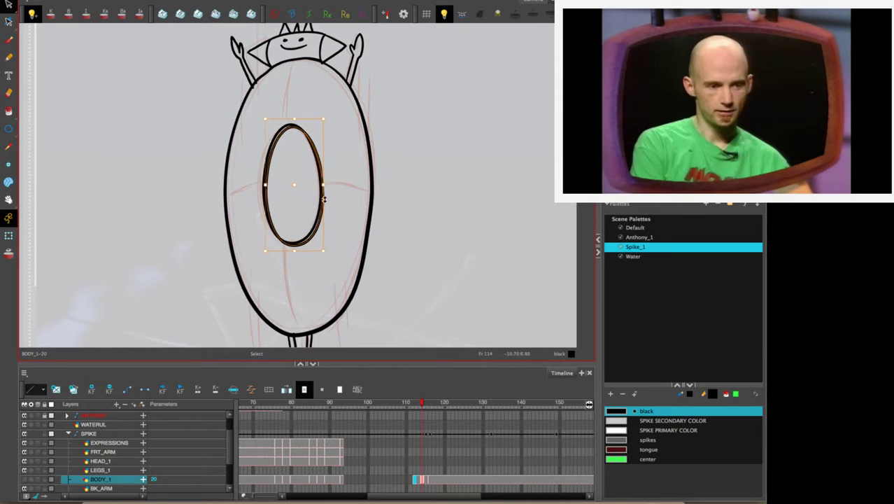
left_click_drag(323, 249, 327, 255)
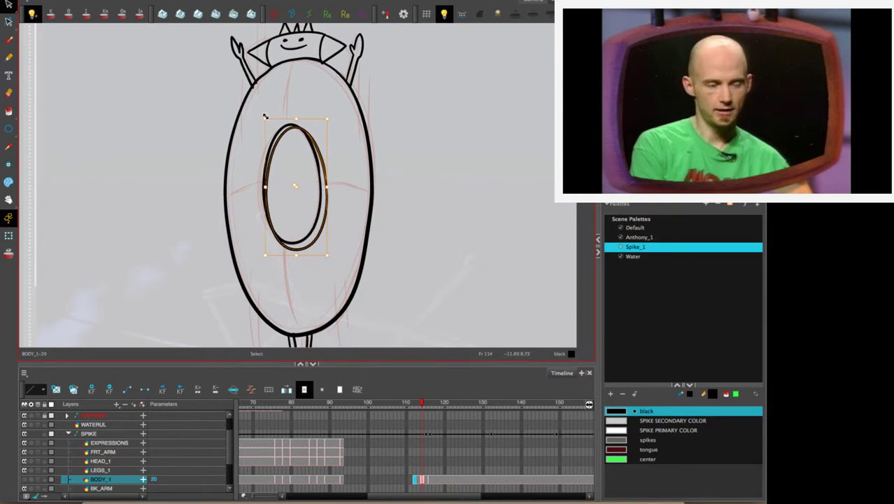
left_click_drag(265, 116, 255, 116)
left_click(429, 85)
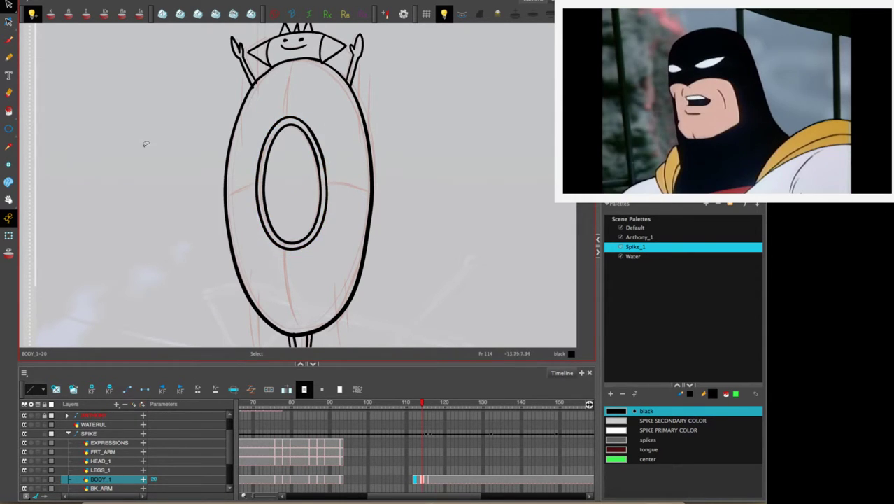
Ink the four dividing lines from the inner ring to the outer body outline.
key("alt+slash")
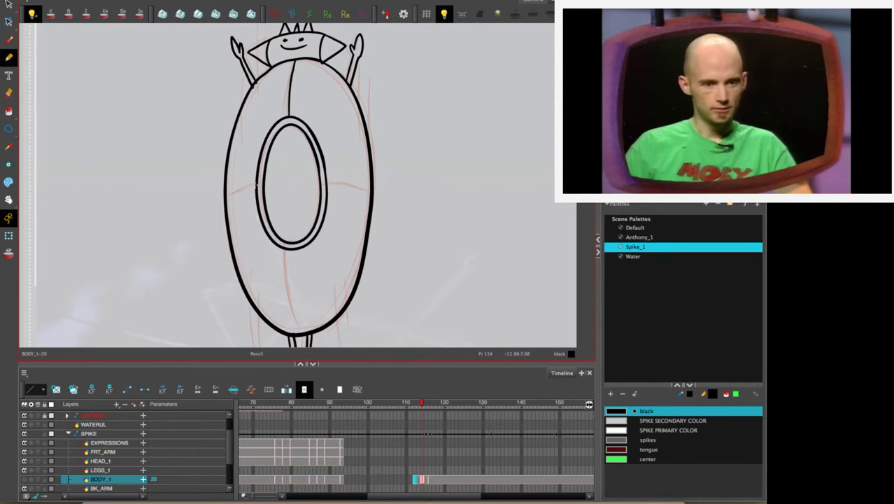
left_click_drag(289, 251, 294, 334)
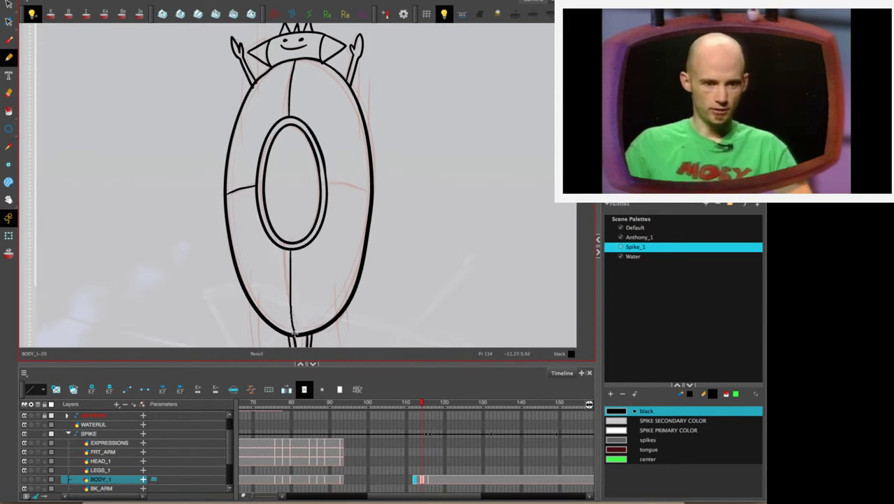
left_click_drag(328, 183, 372, 189)
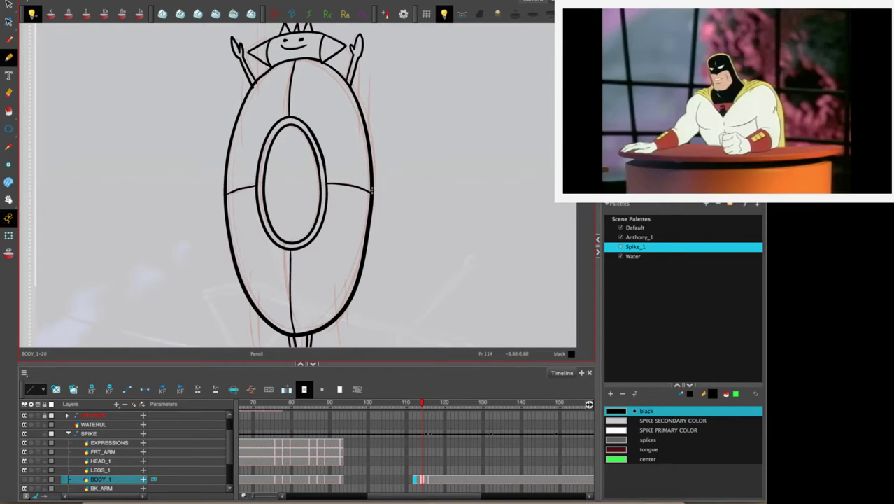
Trim the overlapping line ends where the head and arms meet the body with the Cutter and Eraser.
left_click_drag(385, 331, 383, 288)
left_click_drag(399, 119, 394, 234)
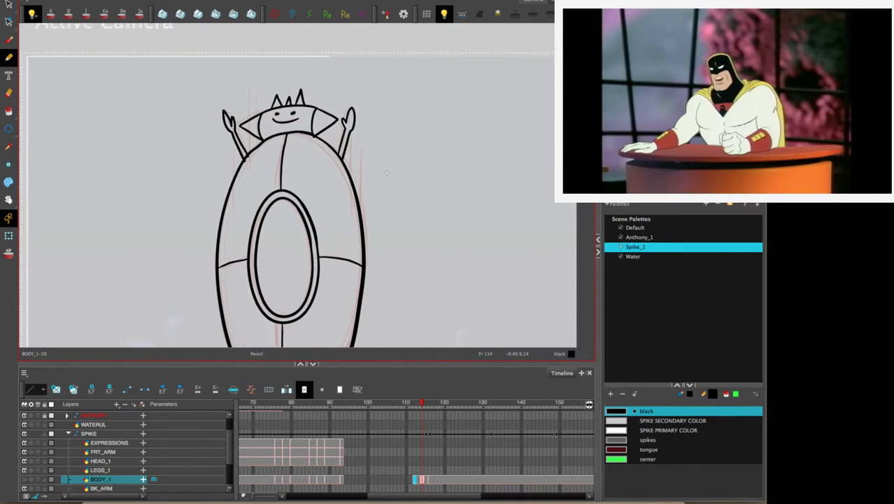
left_click_drag(388, 151, 379, 177)
key("2")
key("2")
key("2")
key("2")
key("2")
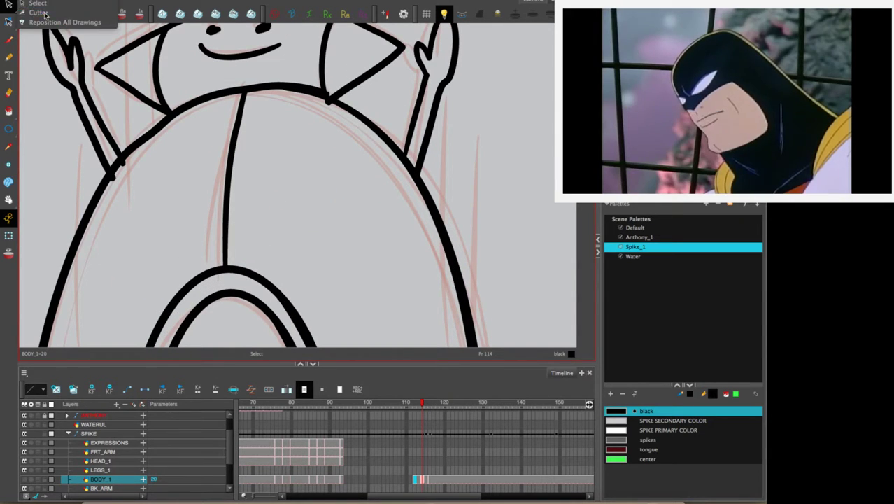
left_click(8, 21)
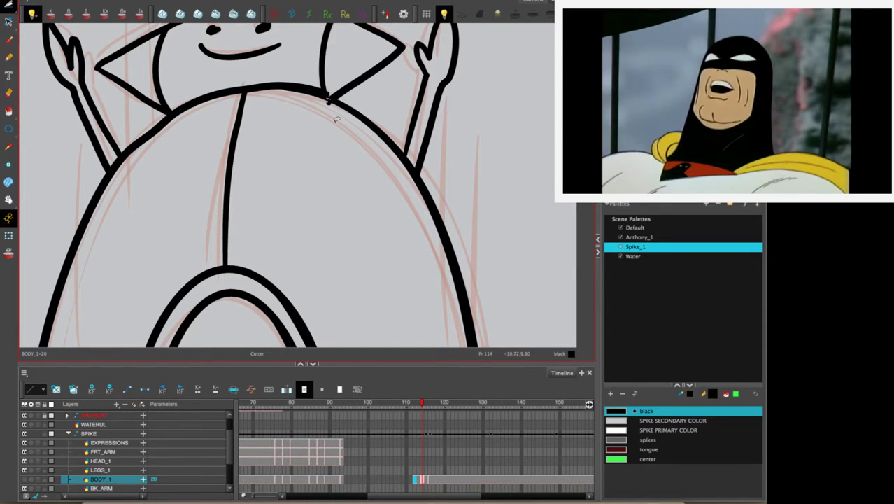
key("alt+e")
left_click_drag(325, 133, 326, 124)
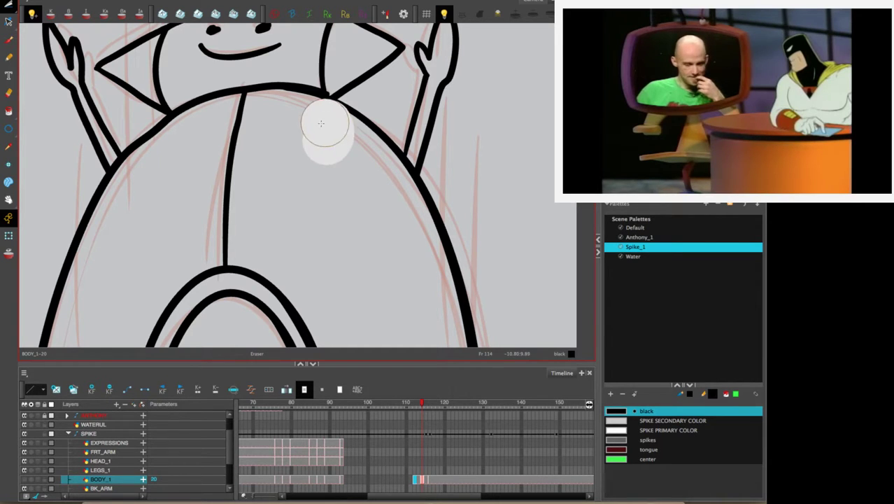
key("alt+e")
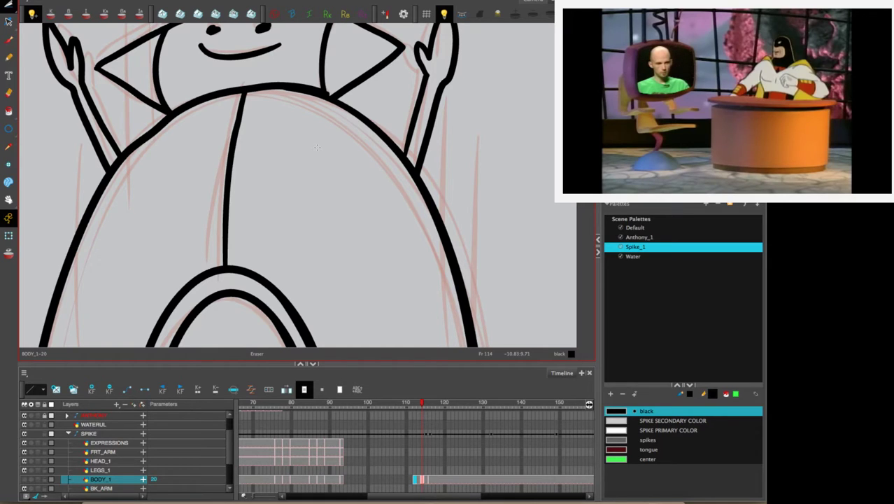
Smooth the body outline between the head and the left arm with the Smooth Editor.
left_click(8, 22)
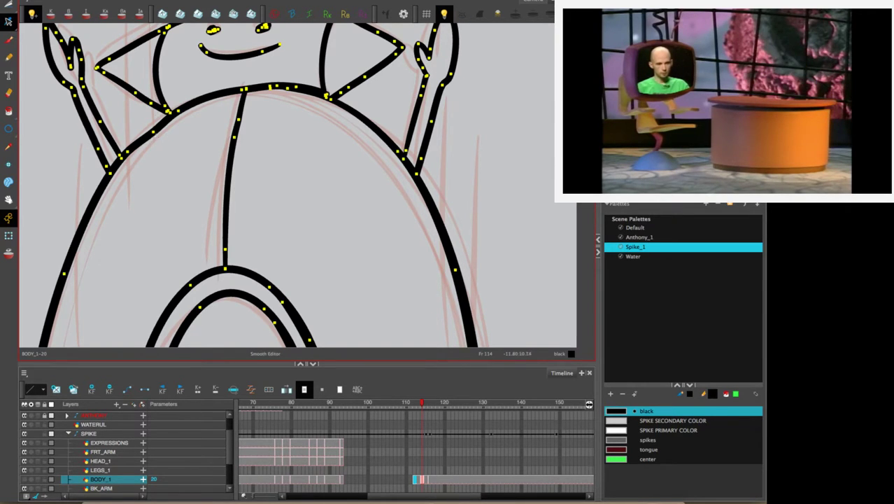
left_click(146, 143)
left_click_drag(162, 125, 145, 146)
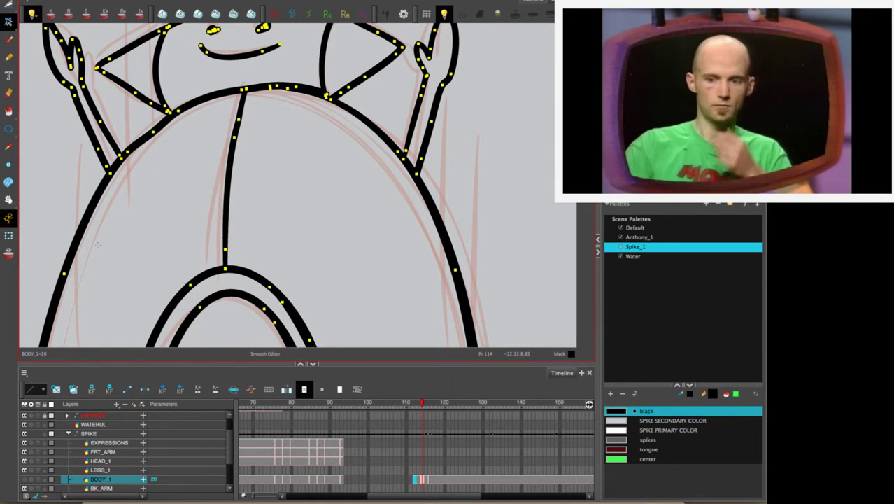
Smooth the right dividing line, the lower body outline and the legs.
key("space")
left_click_drag(320, 271, 335, 98)
left_click_drag(333, 192, 342, 49)
mouse_move(325, 308)
left_mouse_down()
mouse_move(329, 228)
mouse_move(367, 342)
left_mouse_up()
left_click_drag(443, 88, 504, 91)
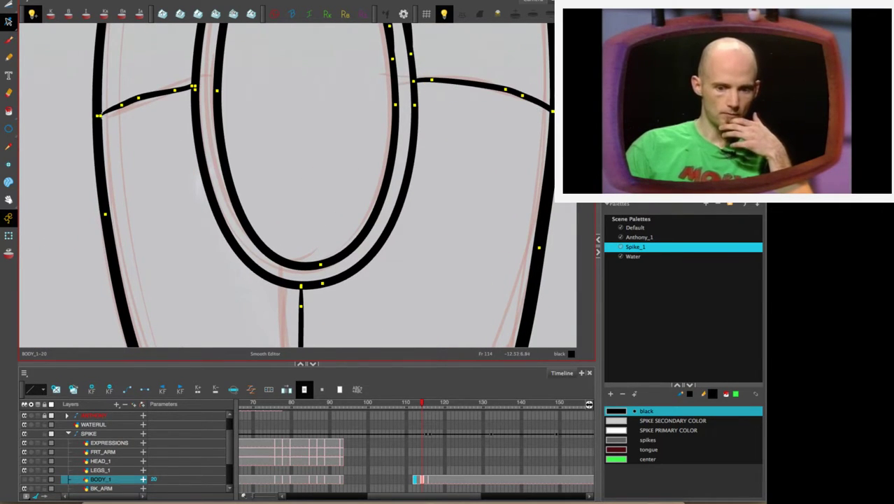
scroll(282, 168, "down", 10)
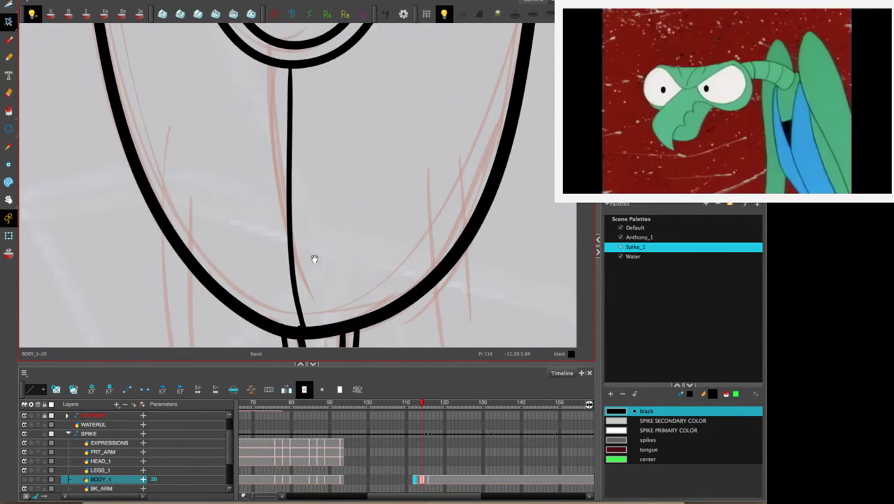
scroll(314, 259, "down", 3)
left_click_drag(396, 219, 319, 248)
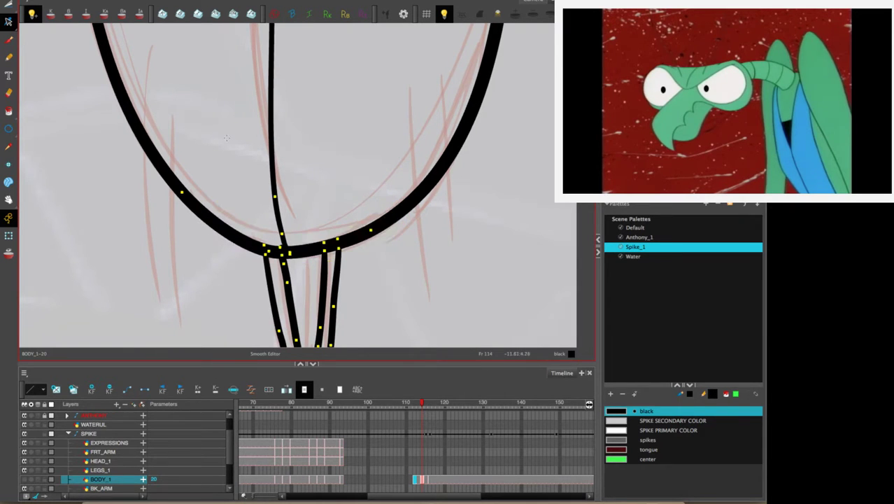
scroll(344, 310, "down", 5)
mouse_move(274, 139)
left_mouse_down()
mouse_move(288, 231)
mouse_move(276, 325)
left_mouse_up()
left_click_drag(327, 311, 325, 227)
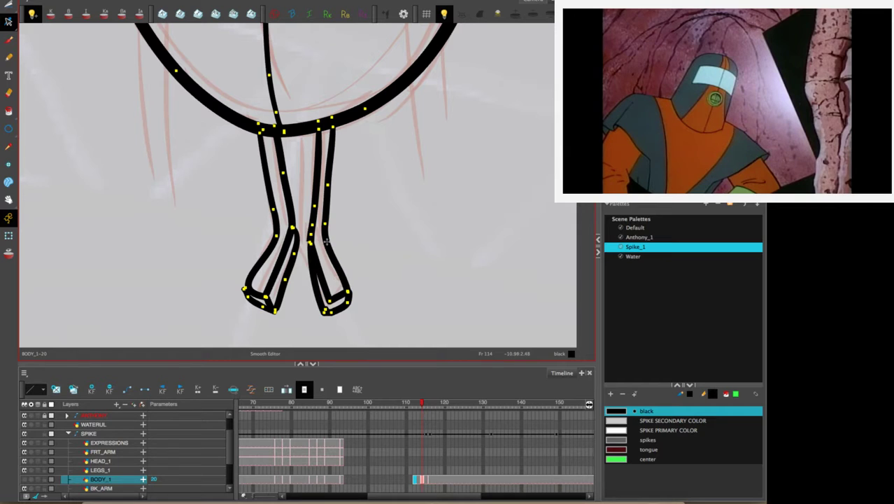
Smooth the head and spike lines, undoing the pass that distorts the left eye.
key("space")
left_click_drag(365, 112, 324, 343)
left_click_drag(340, 35, 294, 315)
left_click_drag(356, 161, 360, 333)
left_click_drag(333, 60, 357, 338)
left_click_drag(309, 163, 368, 192)
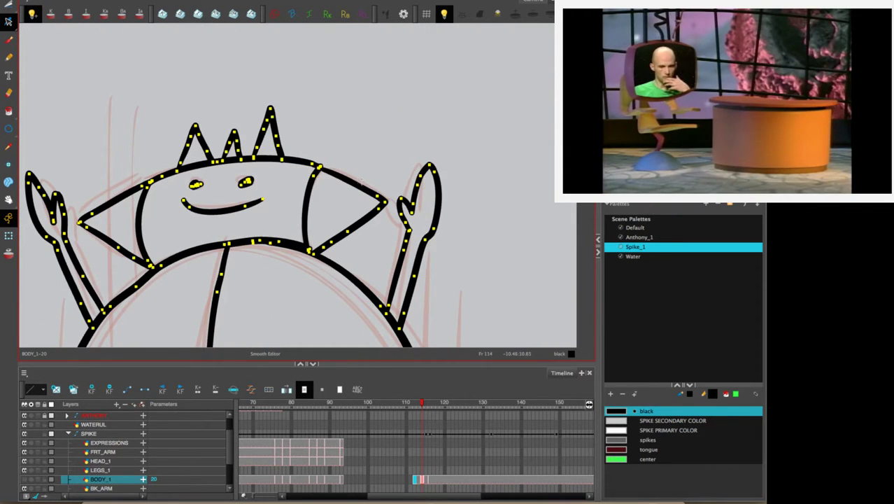
left_click_drag(323, 169, 125, 185)
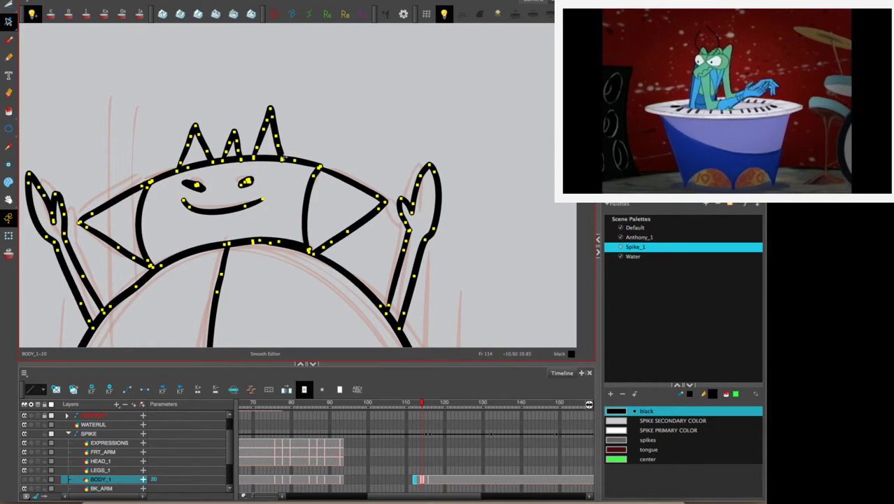
key("super+z")
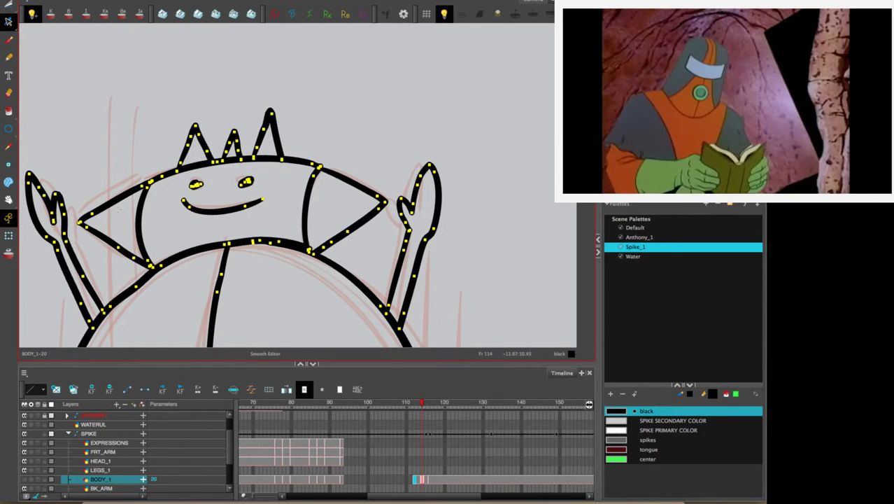
left_click(84, 221)
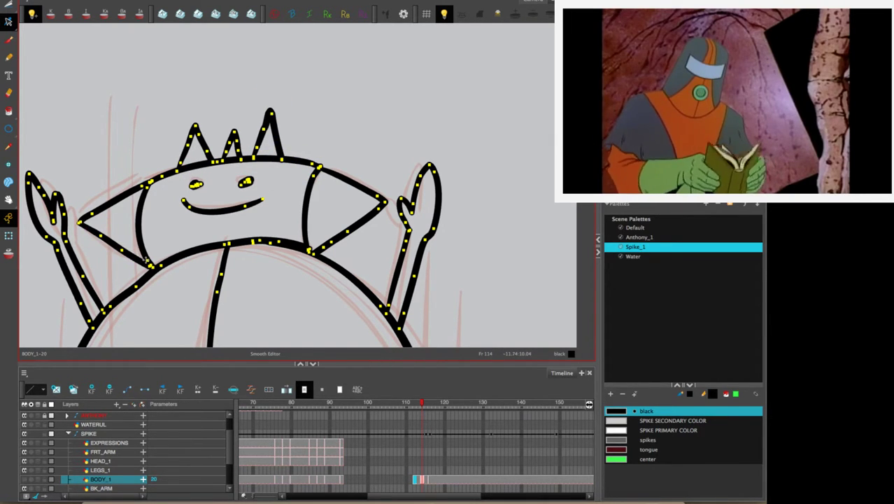
key("alt+s")
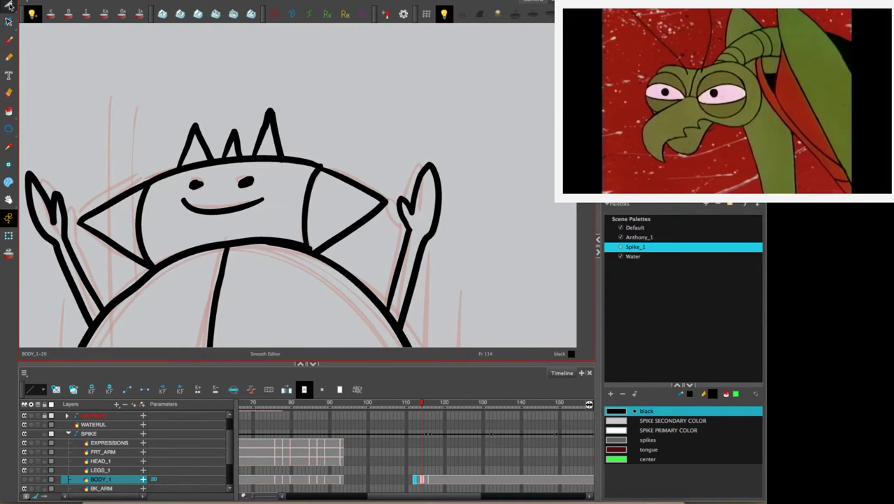
Examine the whole inked pose and compare it with the following BODY_1 frames up to frame 117.
key("1")
key("1")
key("1")
key("1")
key("1")
key("1")
key("1")
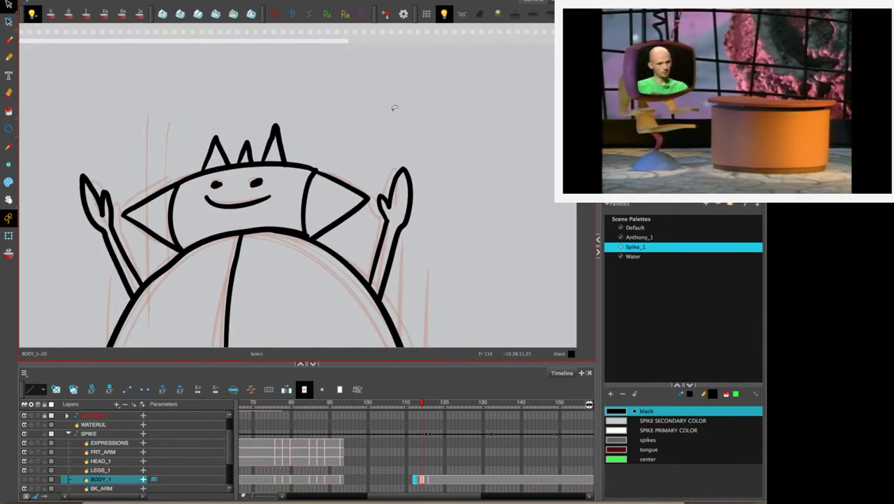
left_click_drag(438, 305, 427, 187)
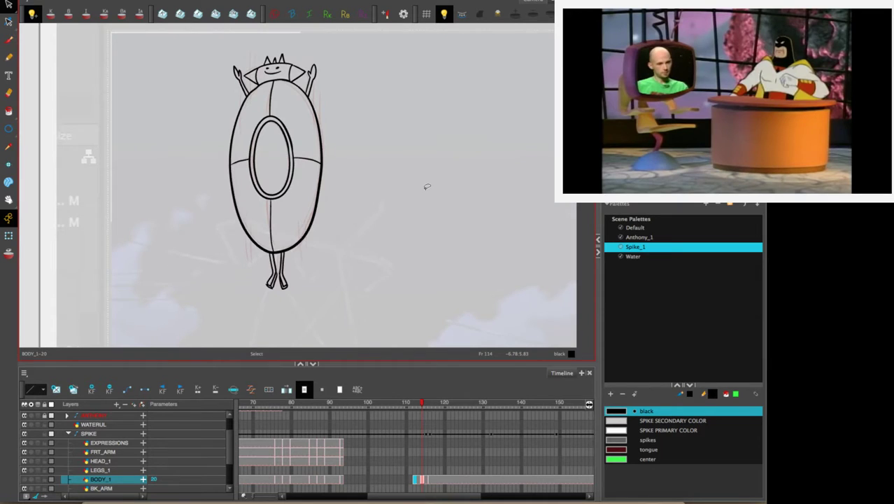
key(".")
key(".")
key(".")
key(".")
key(".")
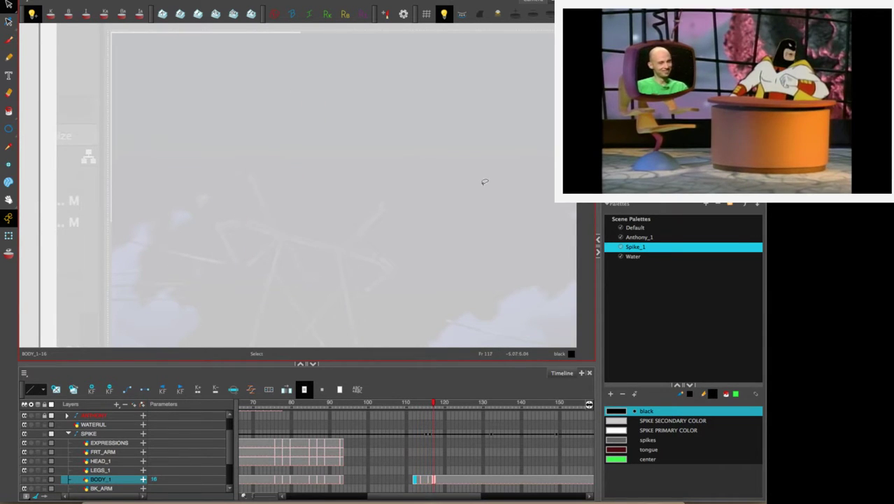
key(".")
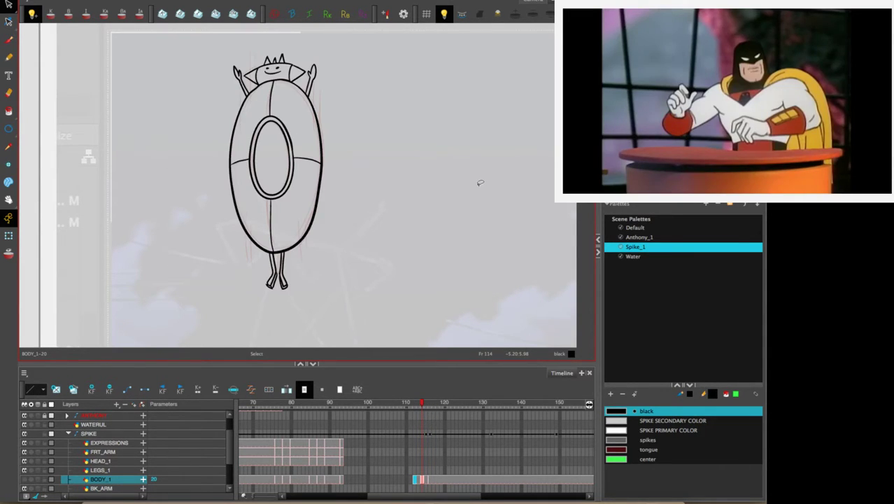
Paint the four segments of the stretched body ring with SPIKE PRIMARY COLOR.
left_click(9, 110)
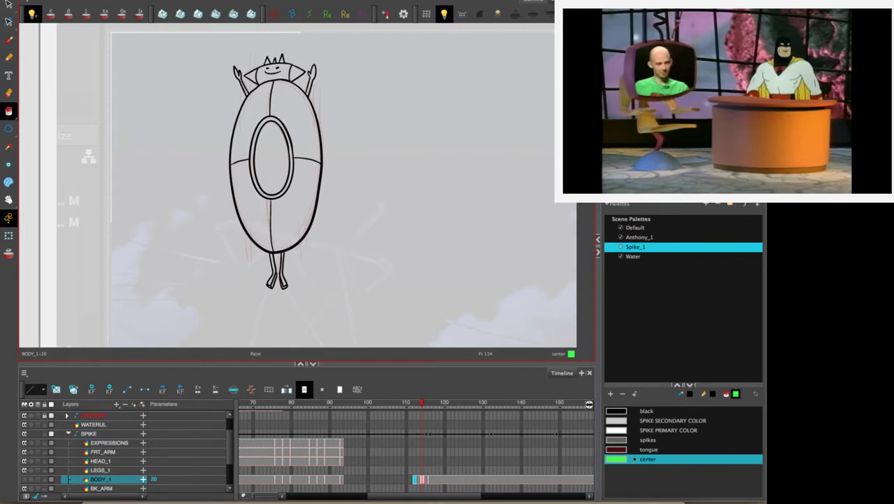
key("ctrl+a")
left_click(625, 430)
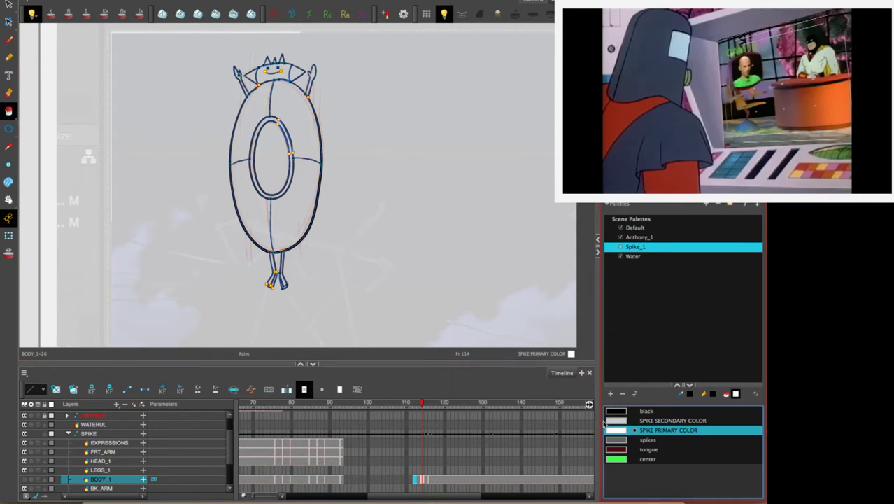
left_click(300, 210)
left_click(245, 207)
left_click(247, 119)
left_click(309, 151)
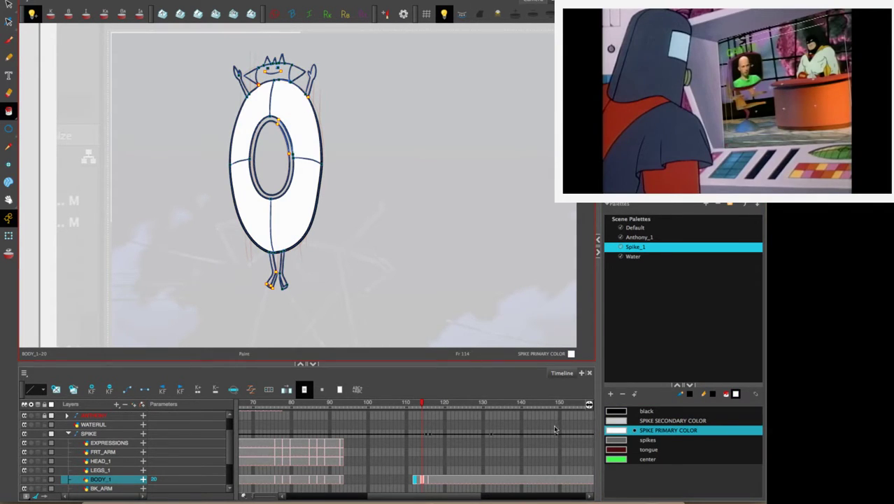
Paint the body's inner oval with the center colour and fill the legs, face and both arms with SPIKE PRIMARY COLOR.
left_click(619, 459)
left_click(275, 140)
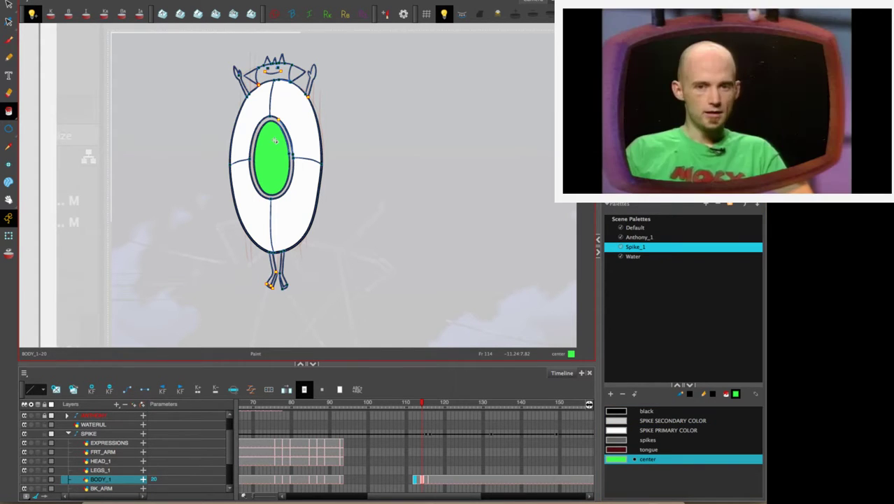
left_click(625, 430)
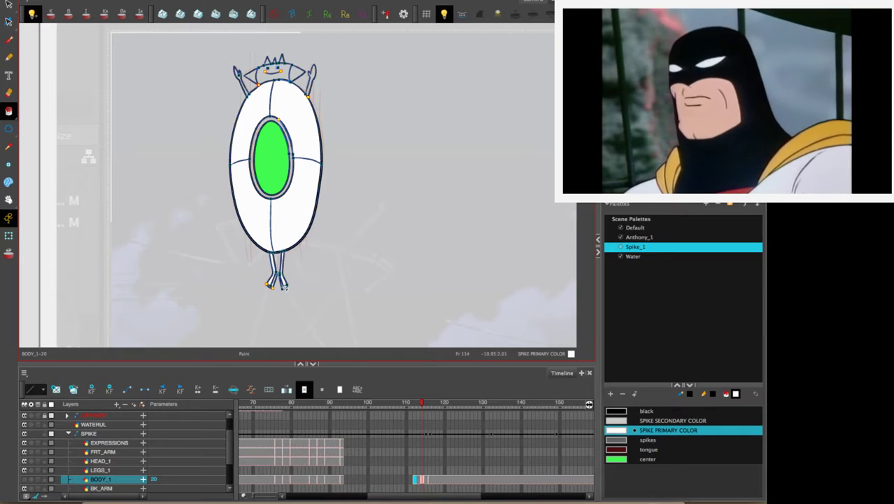
left_click_drag(317, 315, 323, 287)
scroll(373, 198, "up", 4)
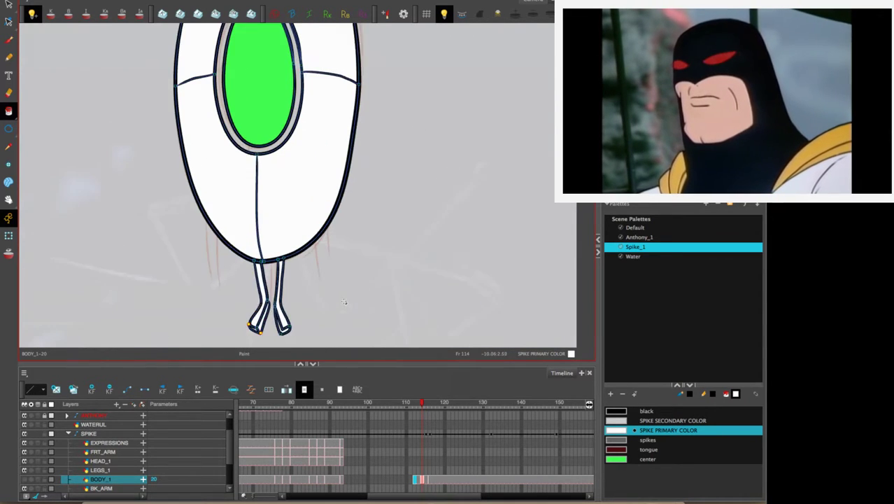
left_click_drag(373, 198, 395, 118)
mouse_move(403, 28)
left_mouse_down()
mouse_move(396, 128)
mouse_move(433, 55)
left_mouse_up()
scroll(297, 322, "up", 6)
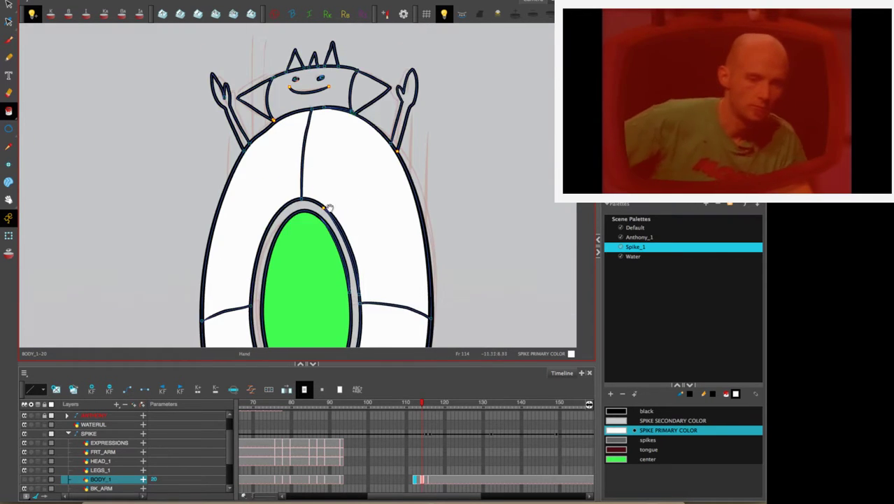
left_click(340, 179)
left_click(406, 203)
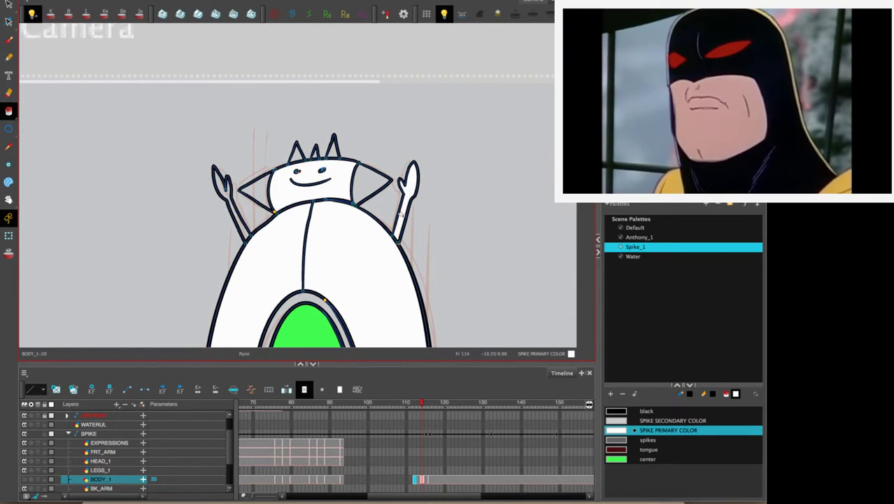
left_click(238, 188)
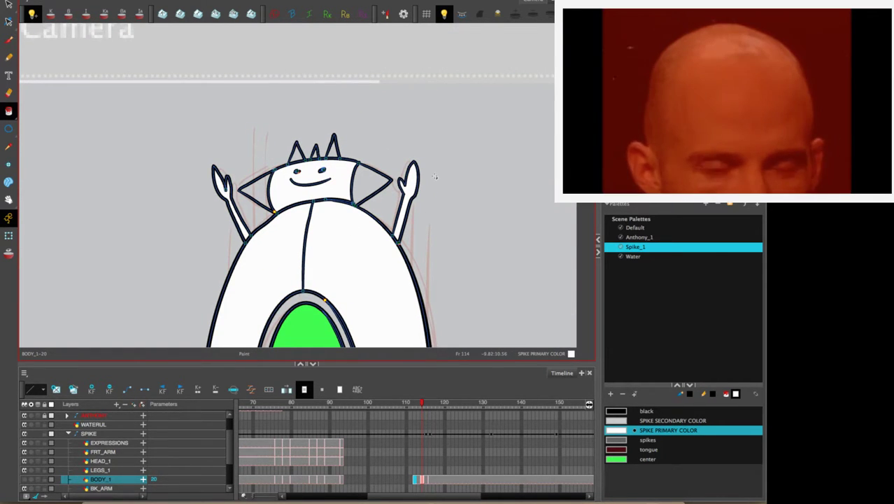
Paint the side spikes and the crown spikes on the head with the spikes colour.
left_click(631, 418)
left_click(625, 440)
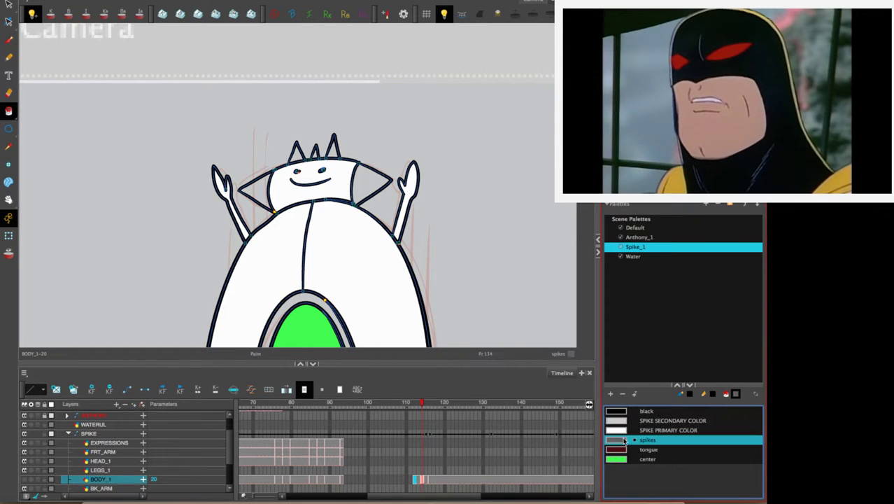
left_click(371, 184)
left_click(266, 188)
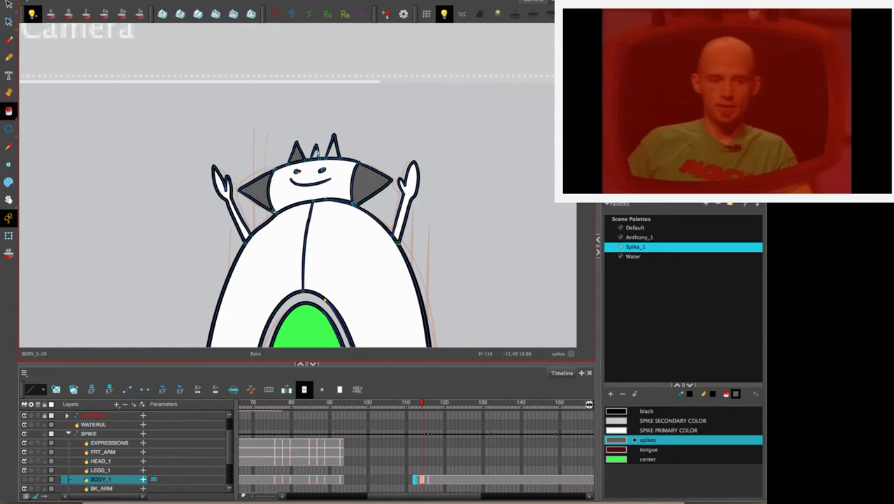
Fill the narrow ring around the green oval with SPIKE SECONDARY COLOR.
left_click_drag(351, 306, 389, 185)
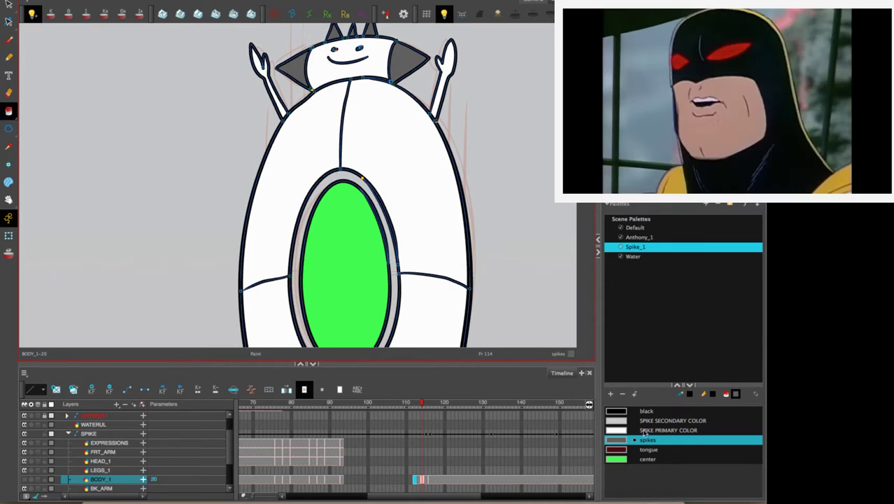
left_click(682, 421)
left_click(395, 257)
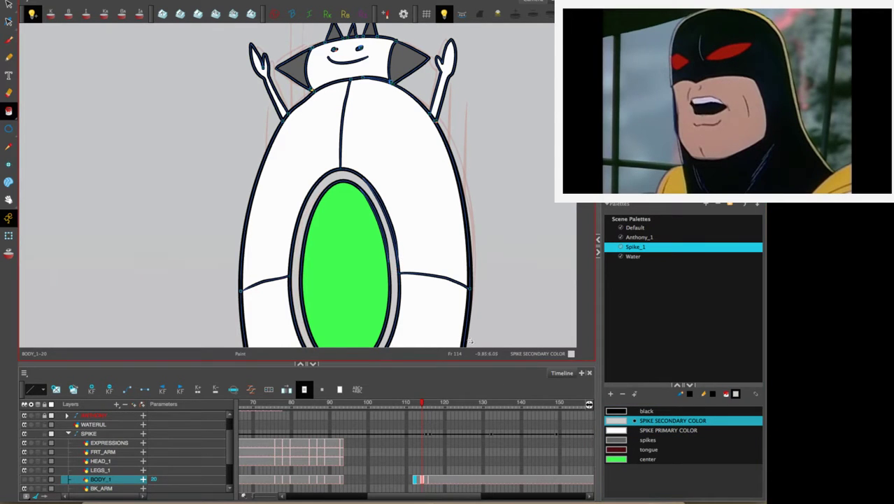
Draw black vertical motion lines with the Pencil around the head, along the body sides, inside the oval and at the lower edge.
key("1")
key("1")
key("1")
left_click_drag(464, 310, 432, 288)
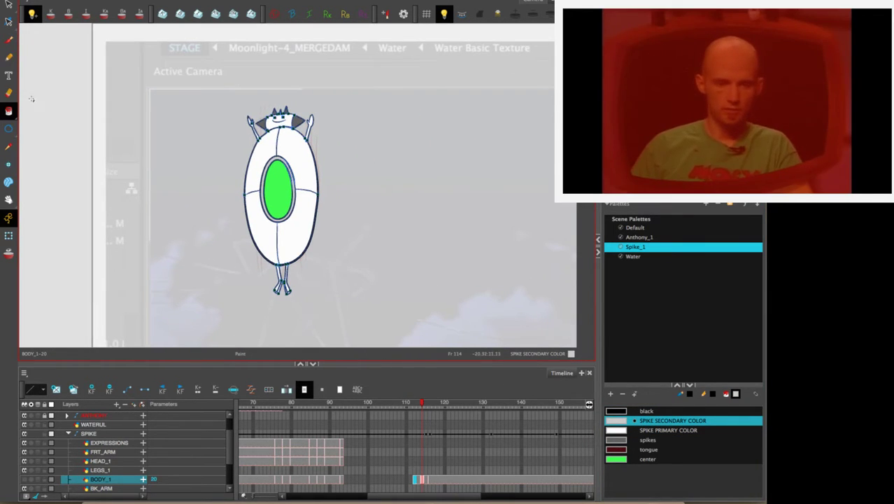
left_click(9, 57)
left_click(622, 410)
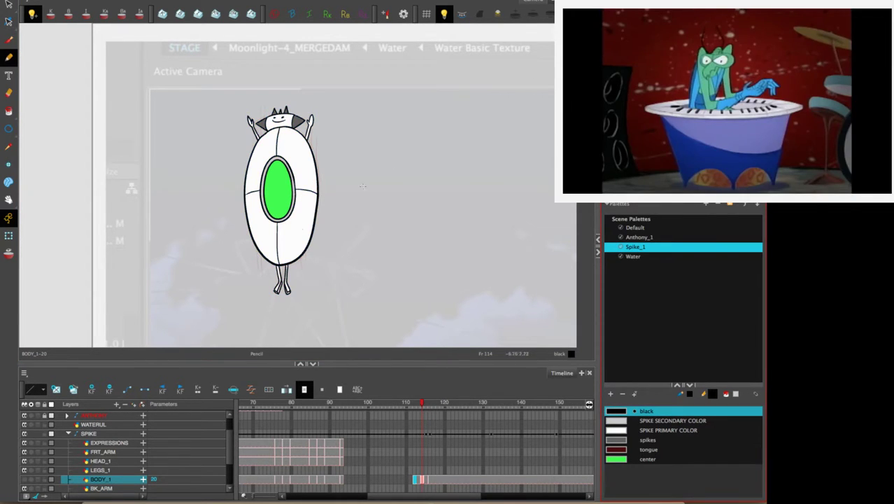
mouse_move(260, 277)
left_mouse_down()
mouse_move(259, 237)
mouse_move(291, 272)
mouse_move(301, 236)
left_mouse_up()
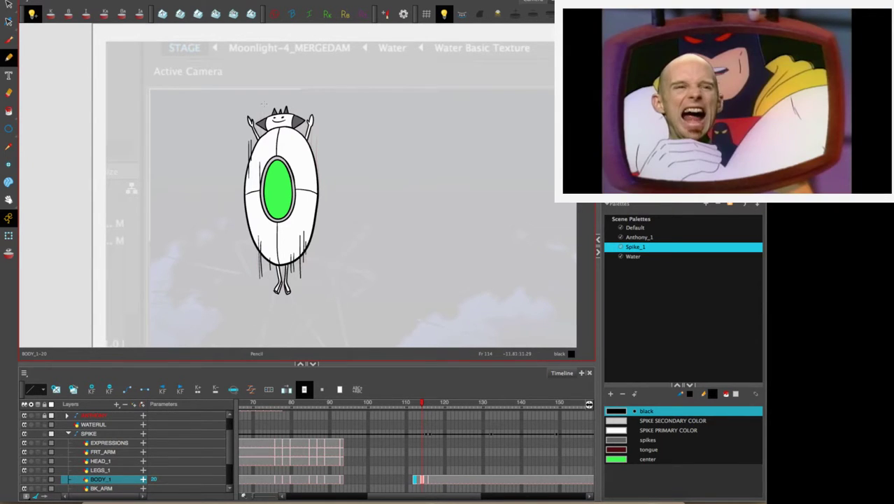
mouse_move(295, 105)
left_mouse_down()
mouse_move(294, 140)
mouse_move(308, 166)
left_mouse_up()
left_click_drag(311, 132, 311, 152)
left_click_drag(314, 132, 315, 160)
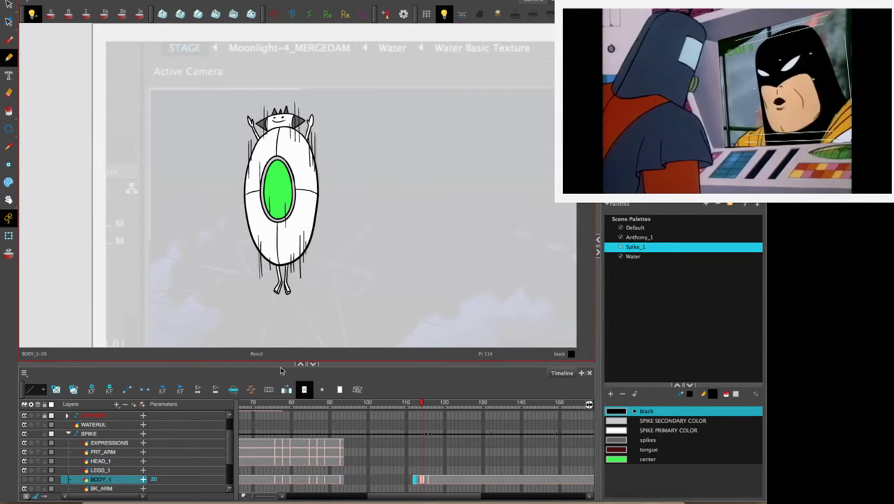
Compare the finished pose with the neighbouring frames and switch to the Camera view with the whole scene in sight.
key("period")
key("period")
key("period")
key("comma")
key("comma")
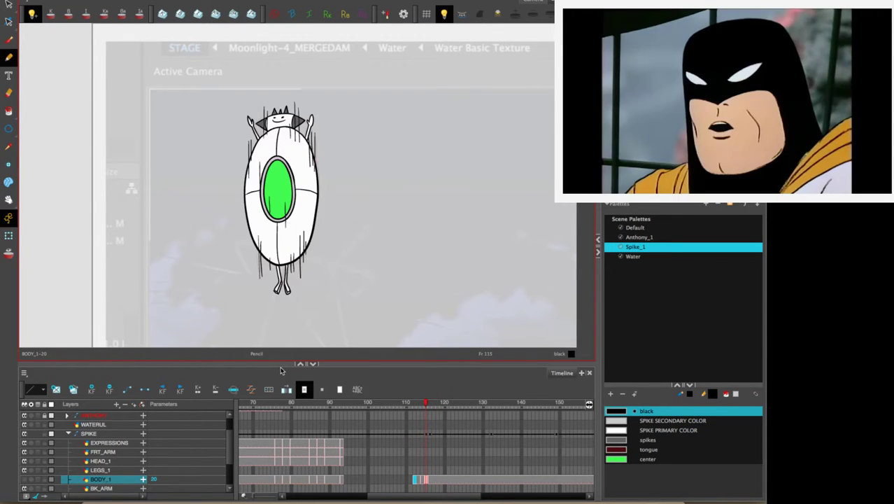
left_click(537, 4)
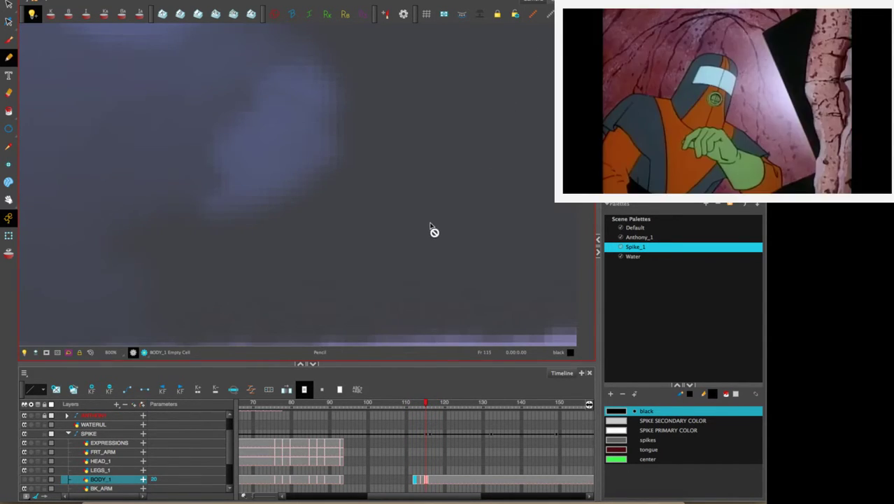
scroll(422, 216, "down", 8)
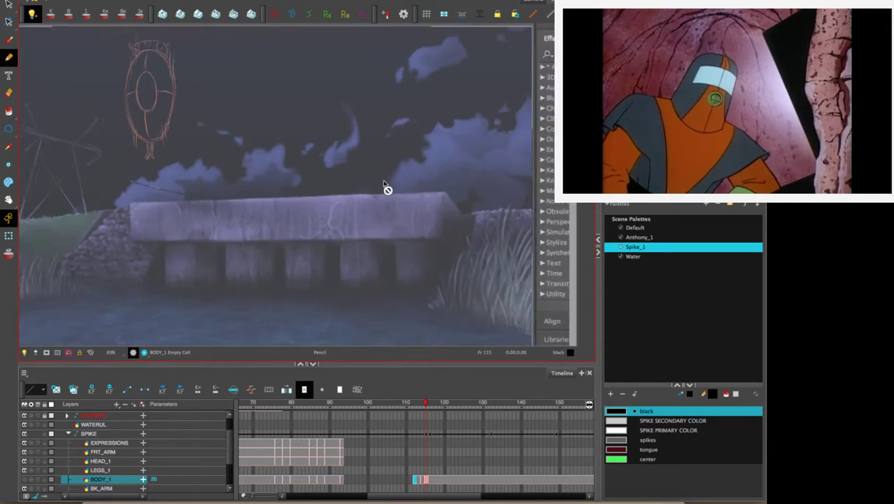
scroll(383, 186, "down", 1)
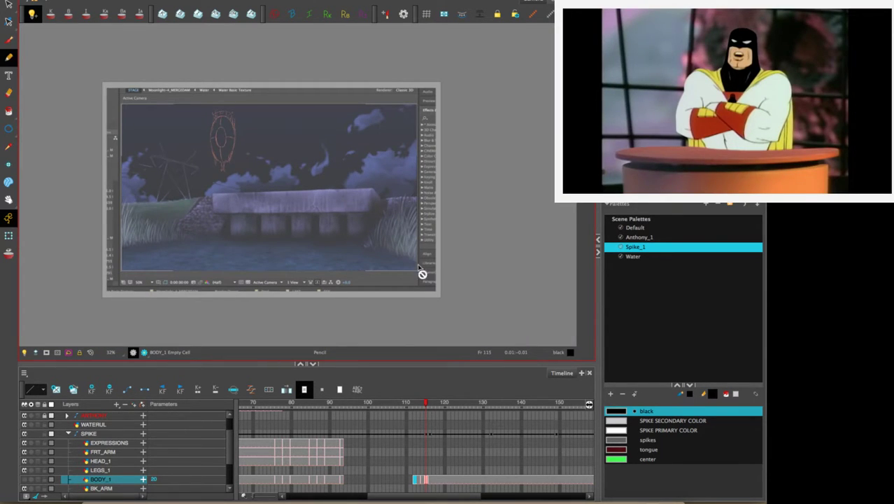
Review Spike's poses in the scene frame by frame up to frame 125 and back through the earlier drawings to frame 78.
key("comma")
key("comma")
key("period")
key("period")
key("period")
key("period")
key("period")
key("period")
key("period")
key("period")
key("period")
key("period")
key("period")
key("period")
key("period")
key("period")
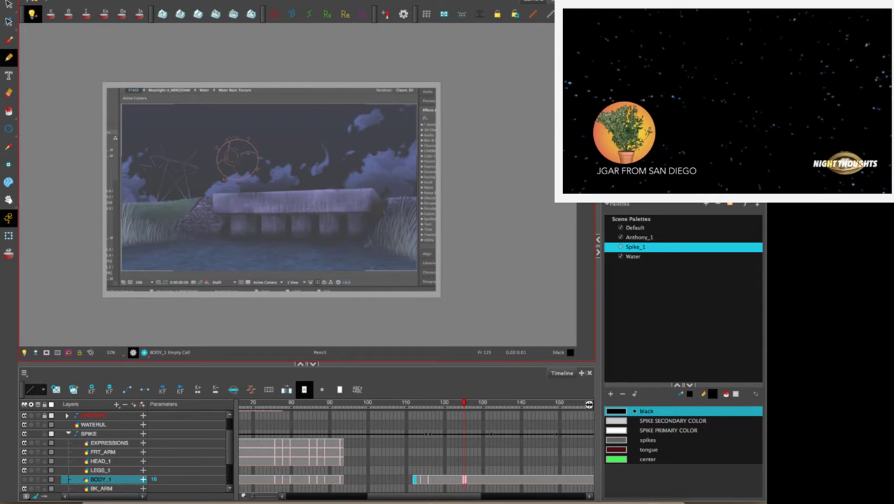
key("comma")
key("comma")
key("comma")
key("comma")
key("comma")
key("comma")
key("comma")
key("comma")
key("comma")
key("comma")
key("comma")
key("comma")
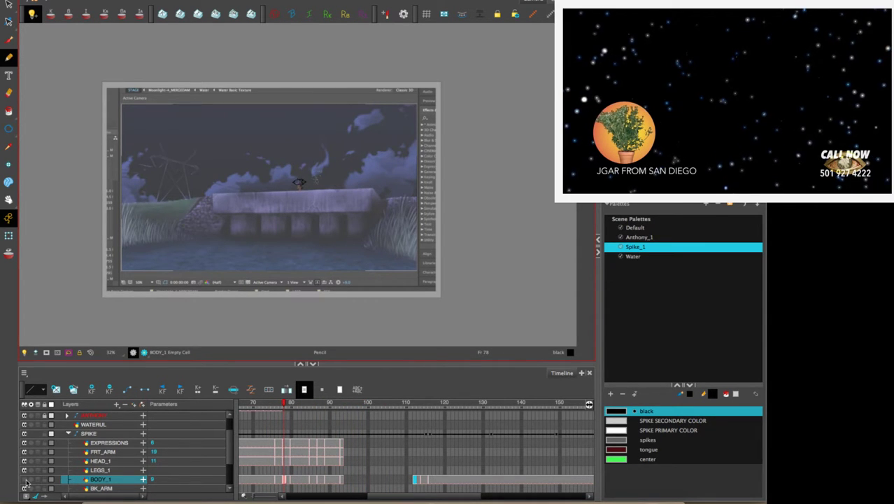
Turn on the visibility of the BODY_1 layer and go to frame 111.
left_click(26, 482)
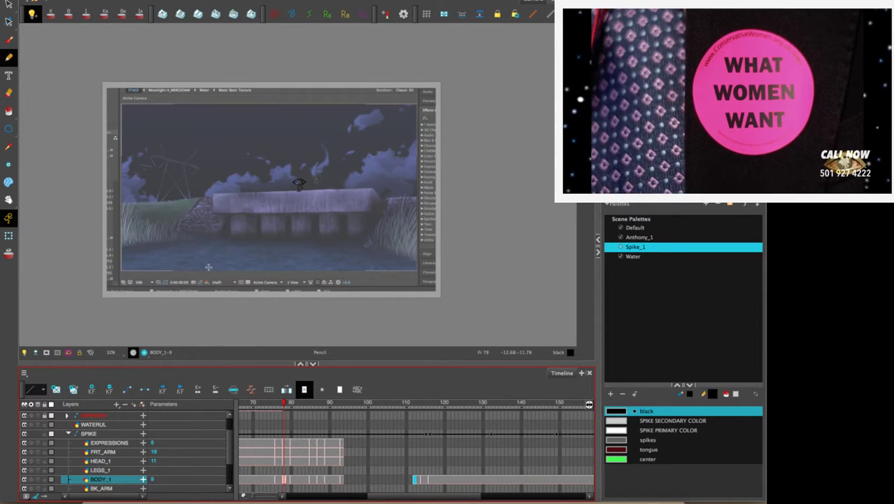
mouse_move(364, 406)
left_mouse_down()
mouse_move(455, 406)
mouse_move(411, 404)
left_mouse_up()
scroll(351, 189, "up", 5)
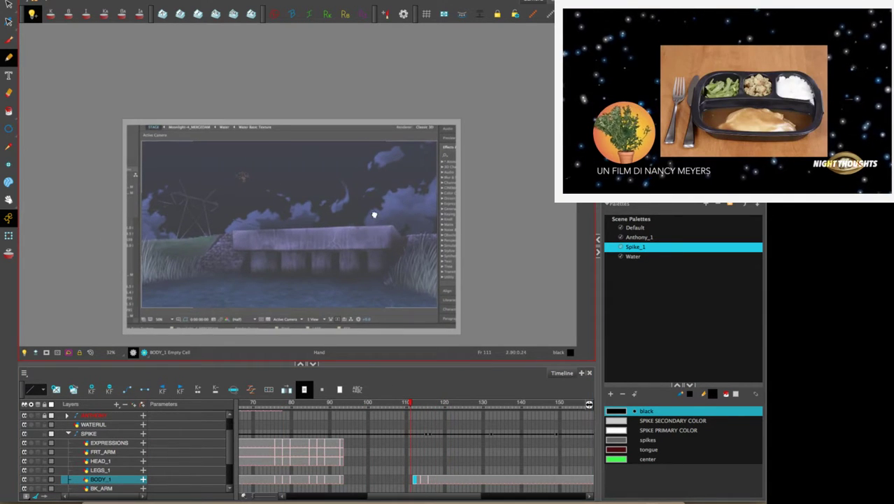
Examine the transition from the small rough pose through the stretched poses to the round BODY_1 drawing around frames 111 to 118.
key("period")
key("period")
key("period")
key("period")
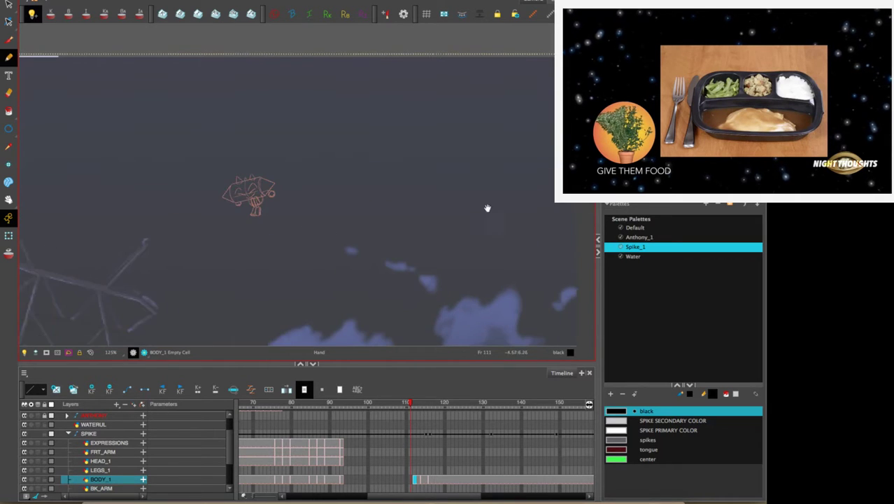
key("period")
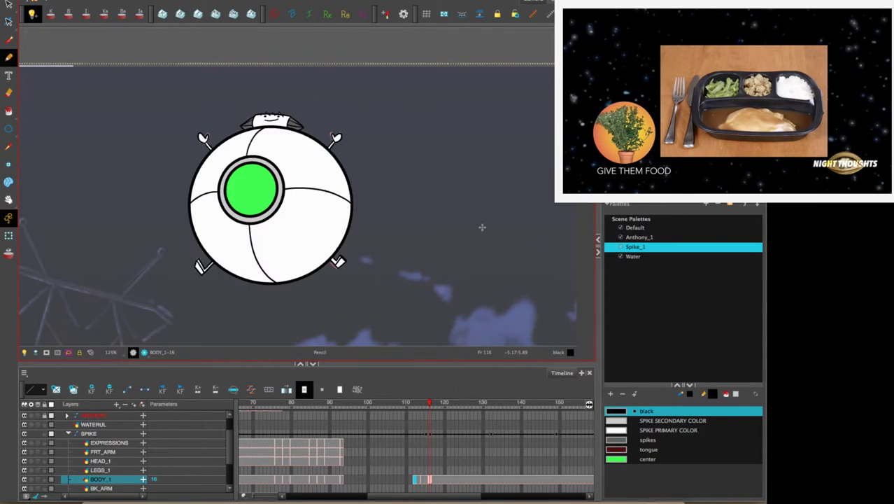
key("comma")
key("period")
key("period")
key("period")
key("comma")
key("comma")
key("comma")
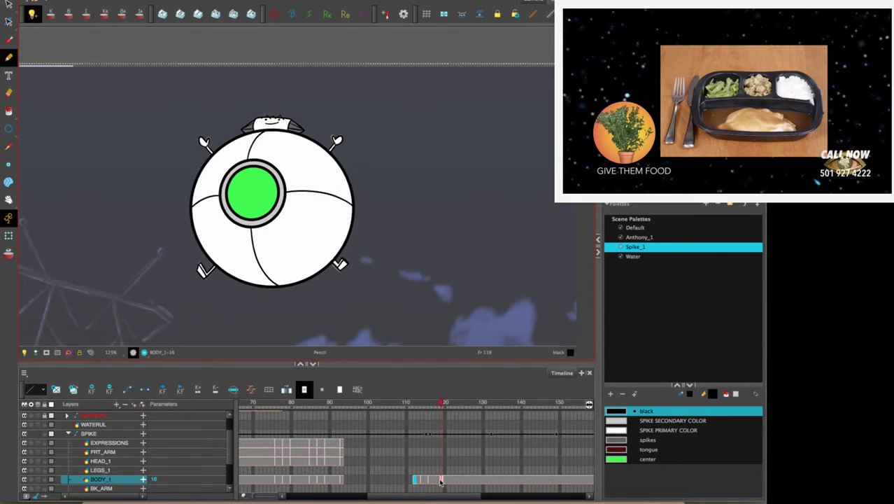
Inspect the SPIKE peg's keyframes around frame 116 and compare the body's placement on the surrounding frames.
left_click(431, 434)
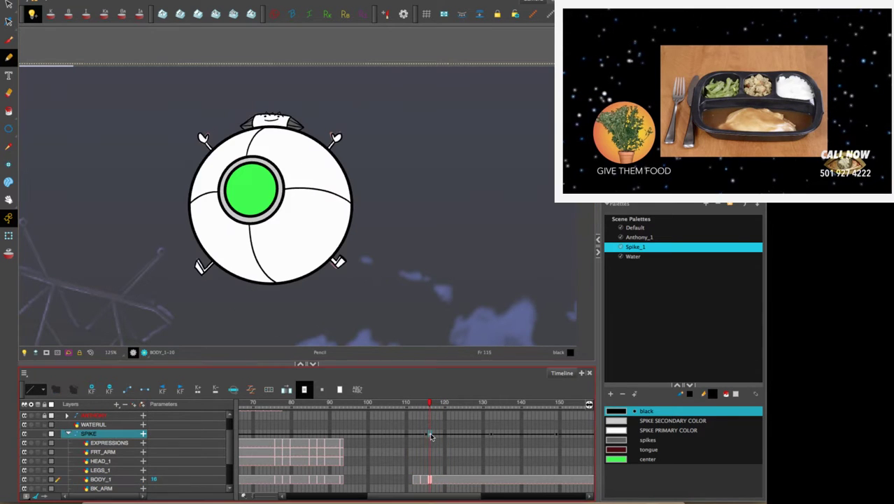
key("period")
key("period")
key("period")
key("comma")
key("comma")
key("comma")
key("comma")
key("comma")
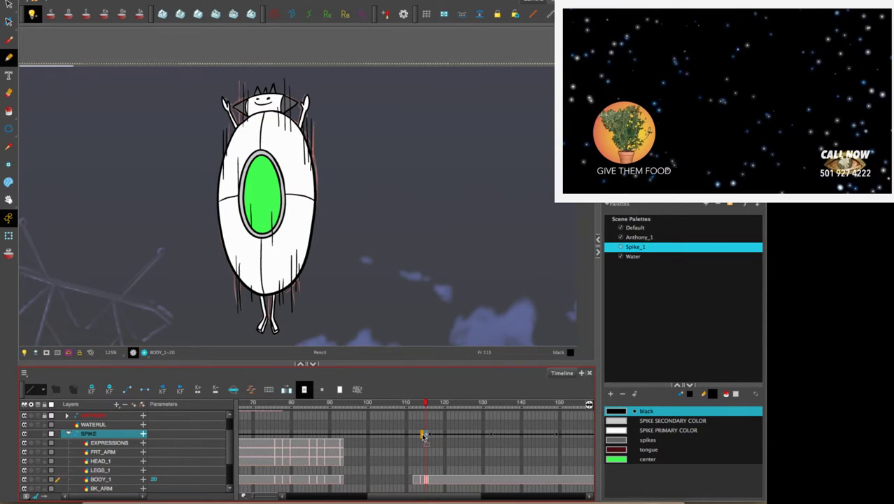
Check the body's position at the SPIKE peg's frames 114 and 115 against the frames that follow.
key("period")
key("period")
key("comma")
key("comma")
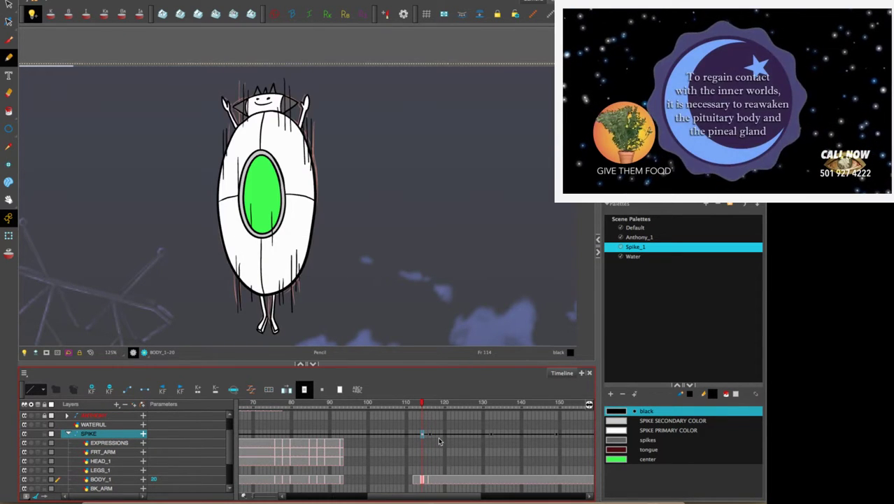
key("period")
key("period")
key("comma")
key("comma")
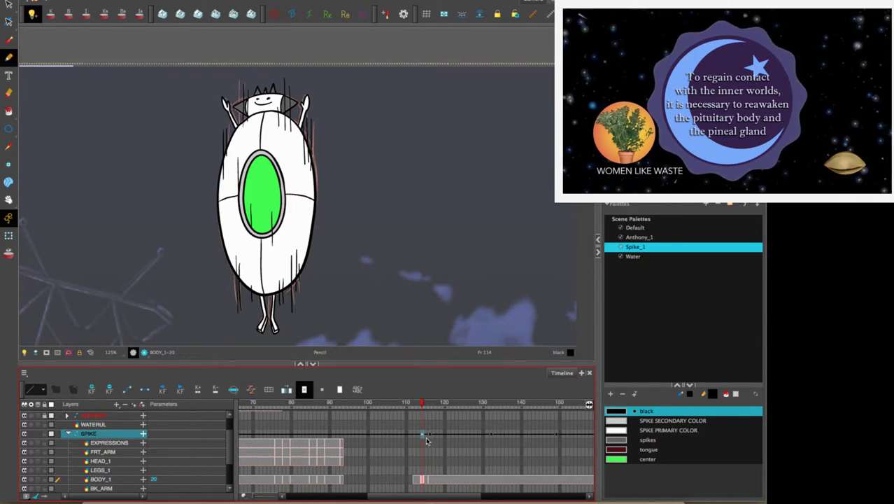
left_click(427, 436)
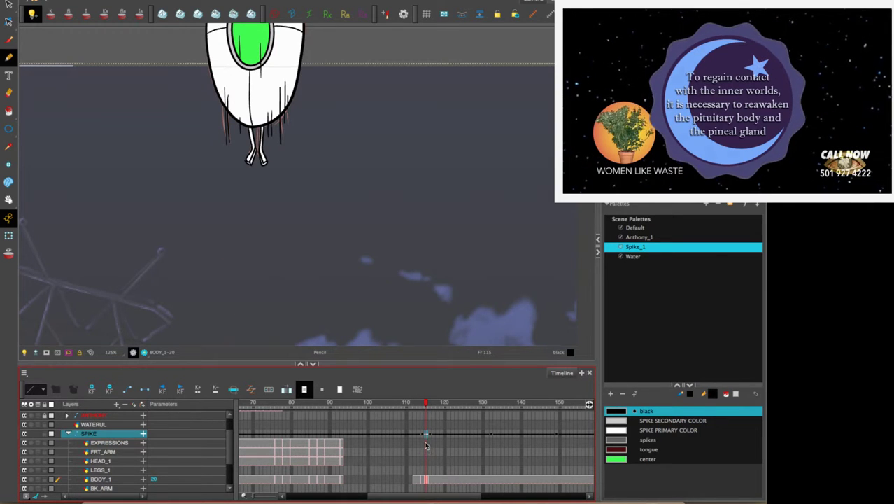
left_click(422, 436)
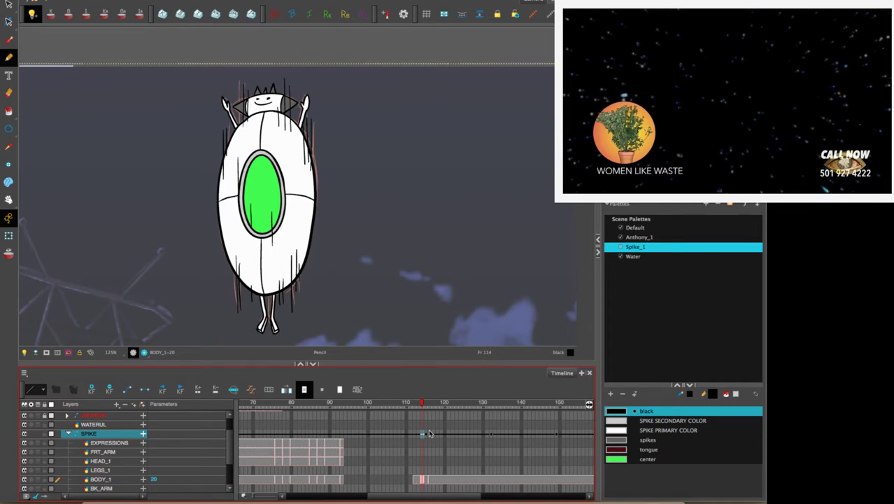
Add keyframes to the BODY_1 layer at frames 112 and 114, then return to the wide stretched pose at frame 113.
left_click(414, 482)
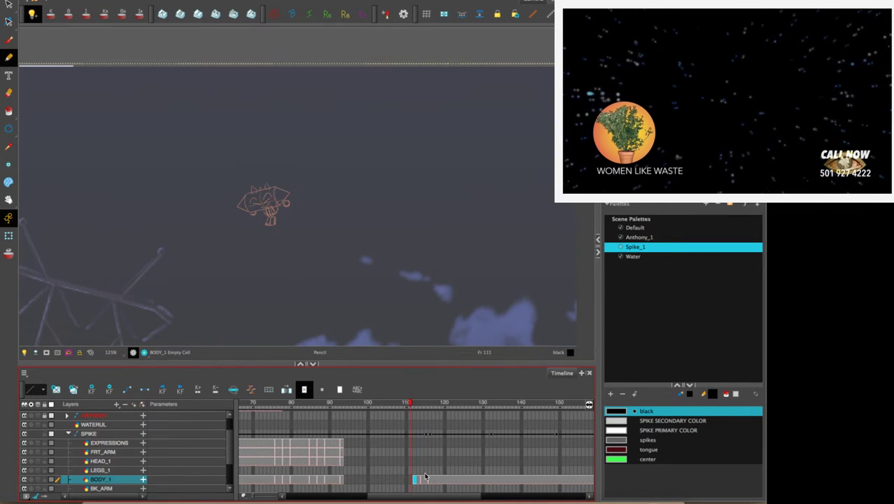
key(".")
key("period")
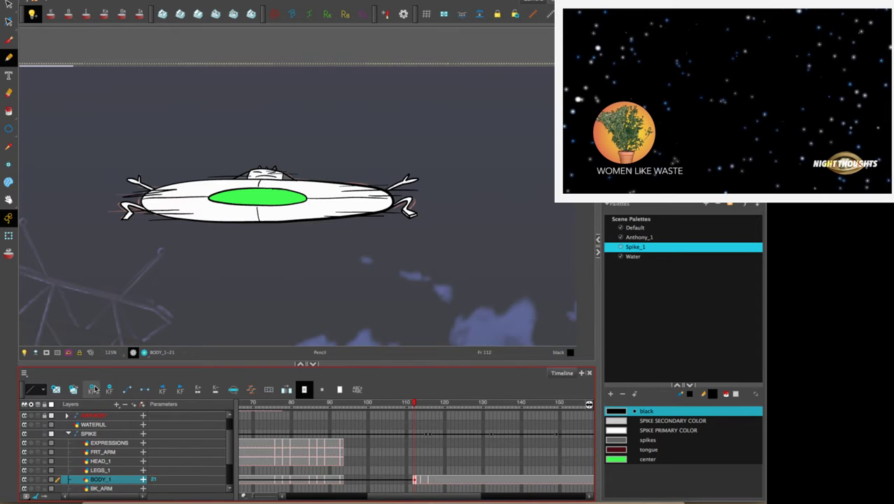
key("period")
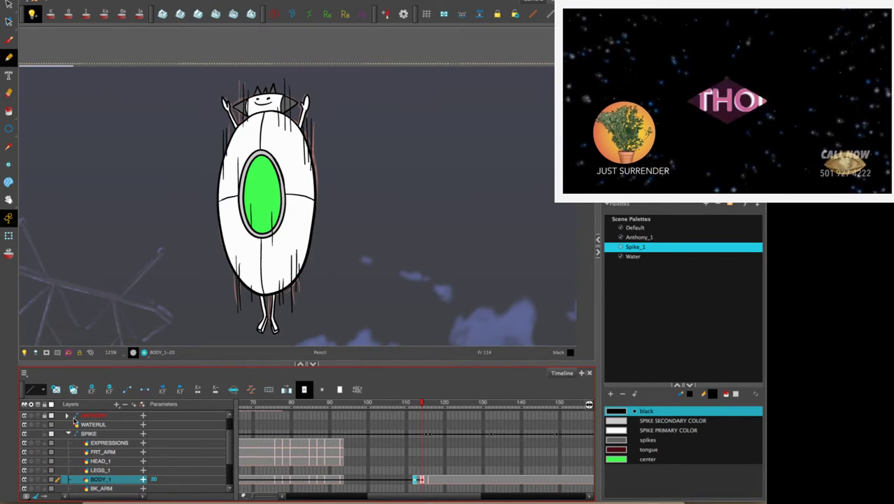
key("comma")
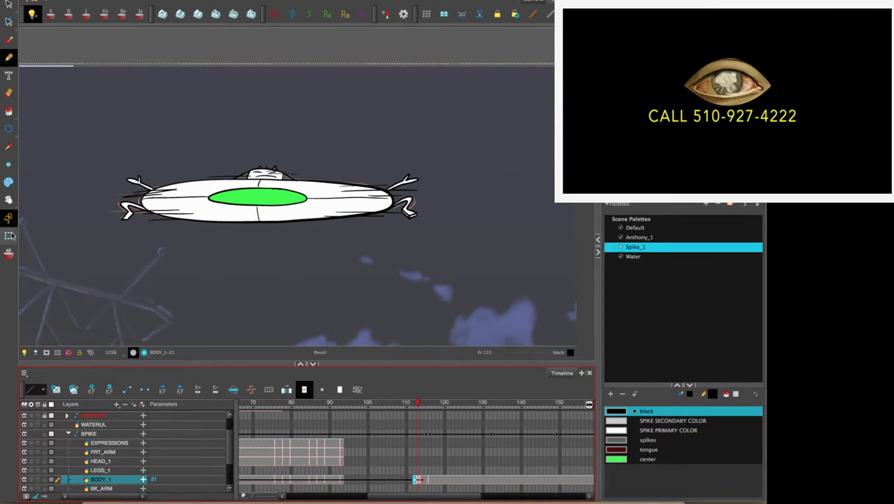
Set the transform pivot on the body's centre and scale the wide stretched pose at frame 113 taller and narrower.
left_click(9, 236)
key("period")
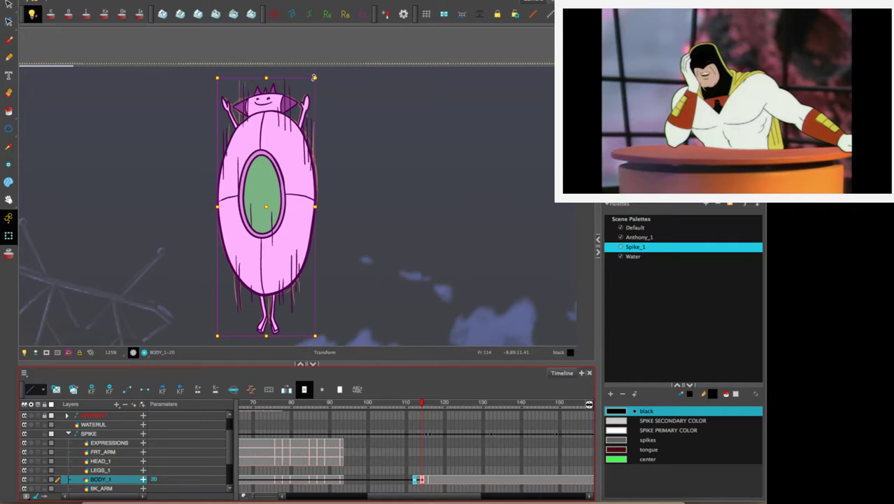
key("comma")
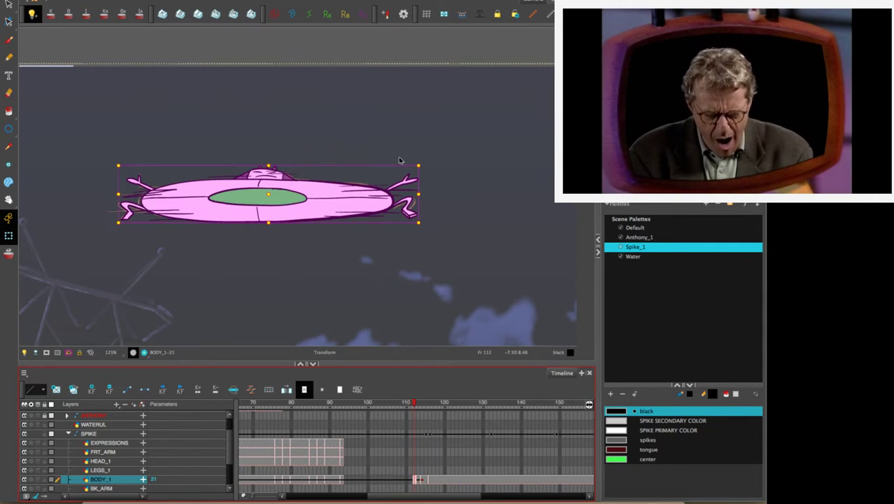
left_click_drag(420, 164, 416, 158)
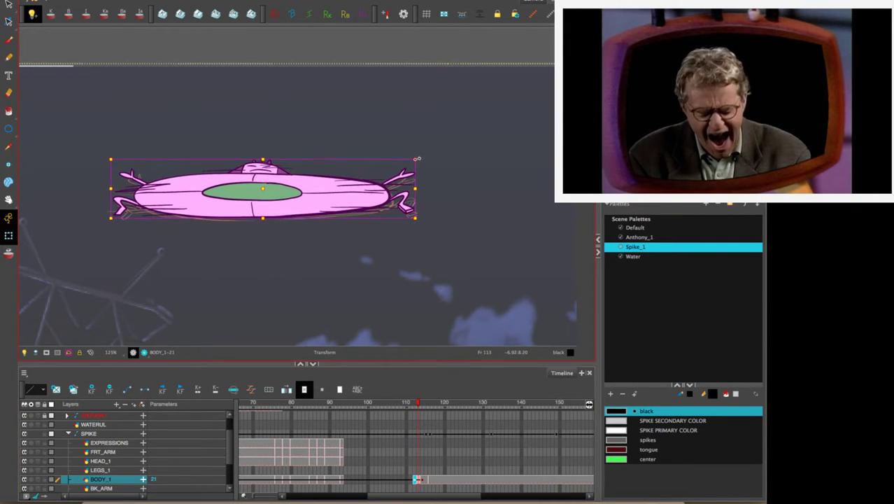
key("super+z")
key("1")
key("1")
key("1")
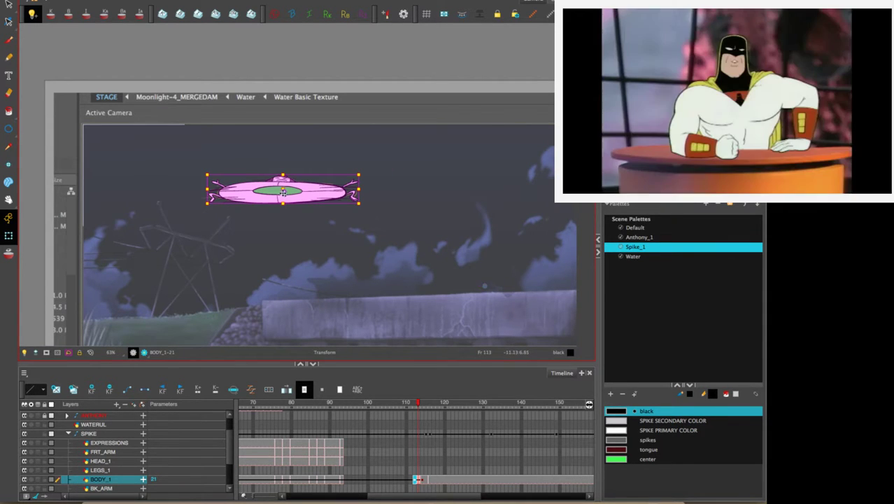
scroll(278, 191, "up", 3)
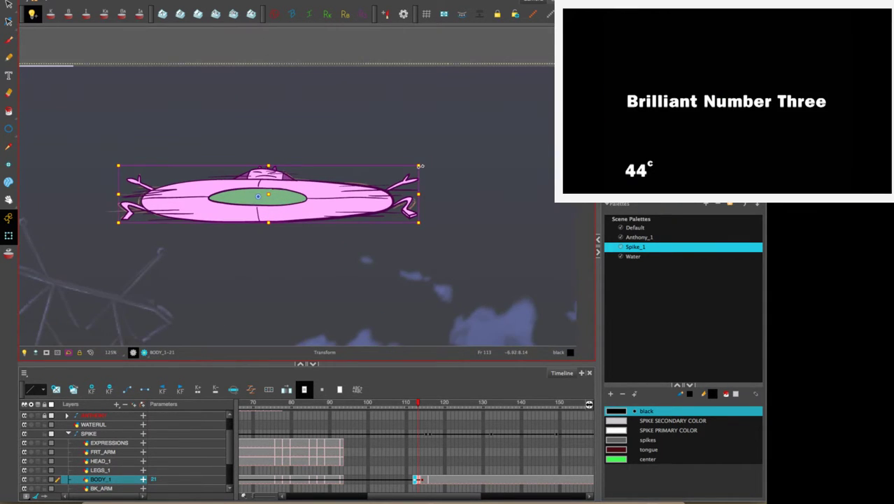
left_click_drag(419, 166, 416, 145)
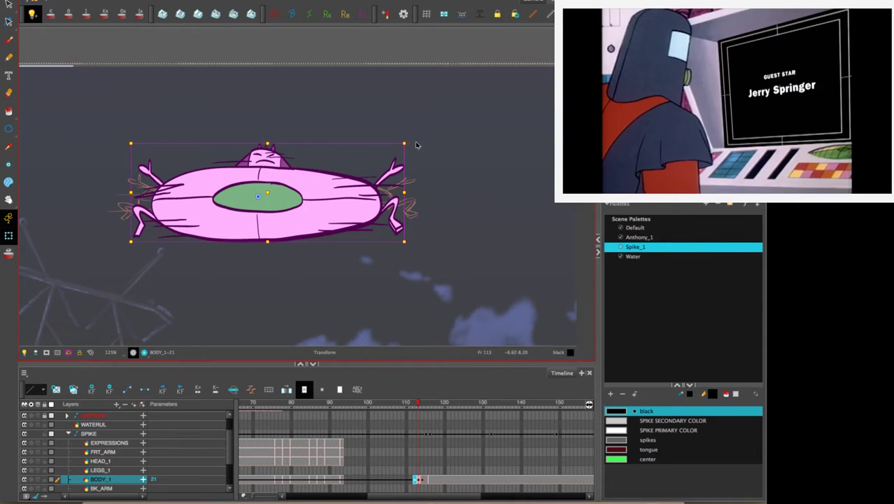
Add a BODY_1 keyframe at frame 118 and return to the round body at frame 116.
key("period")
key("period")
key("period")
key("comma")
key("comma")
key("comma")
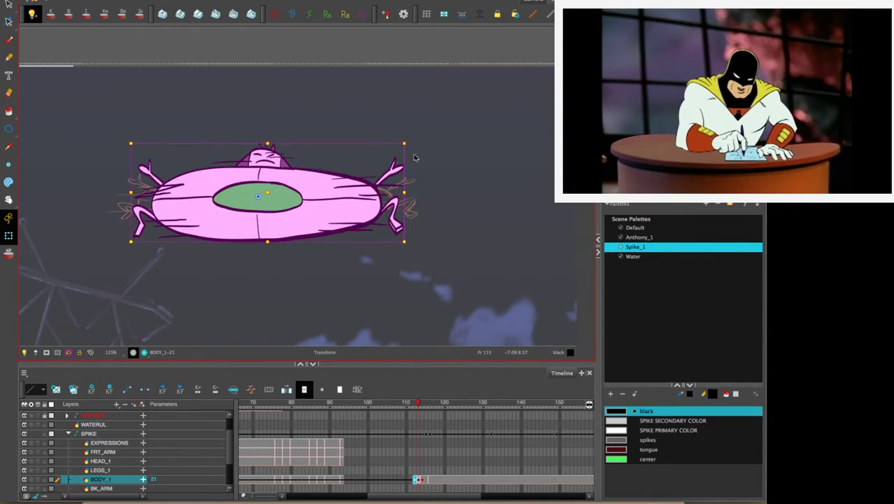
key("period")
key("period")
key("period")
key("period")
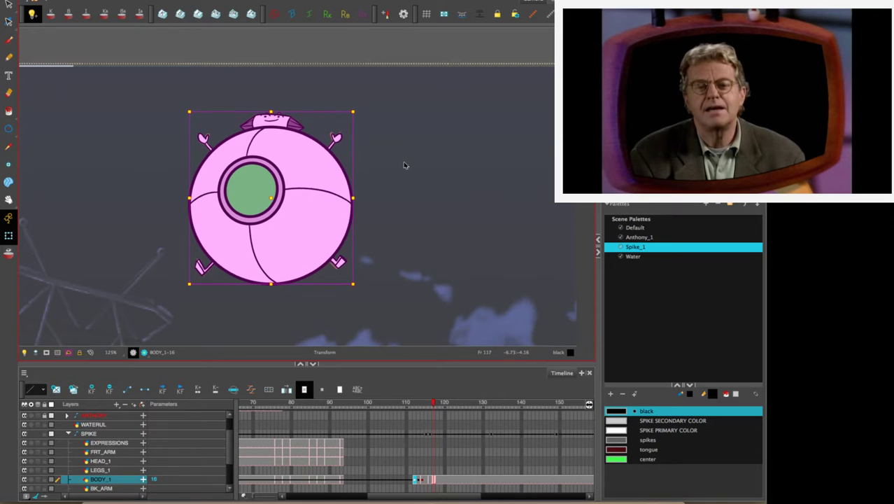
key("period")
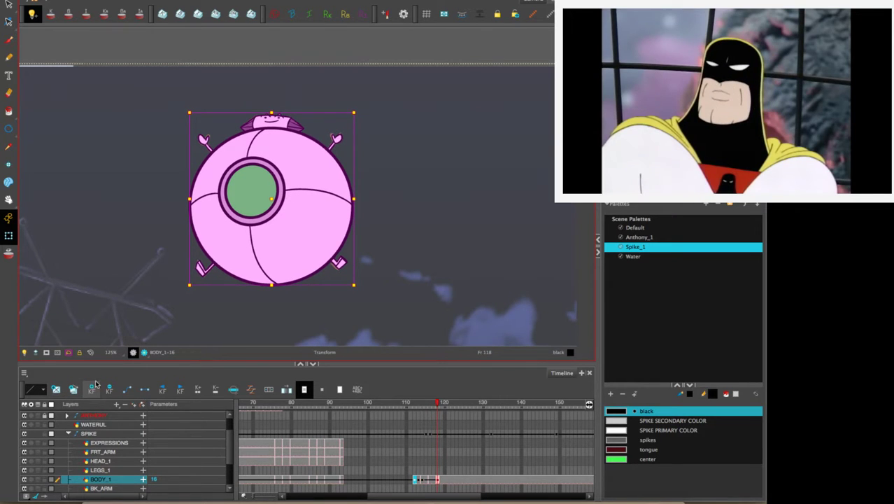
key("comma")
key("comma")
key("comma")
key("period")
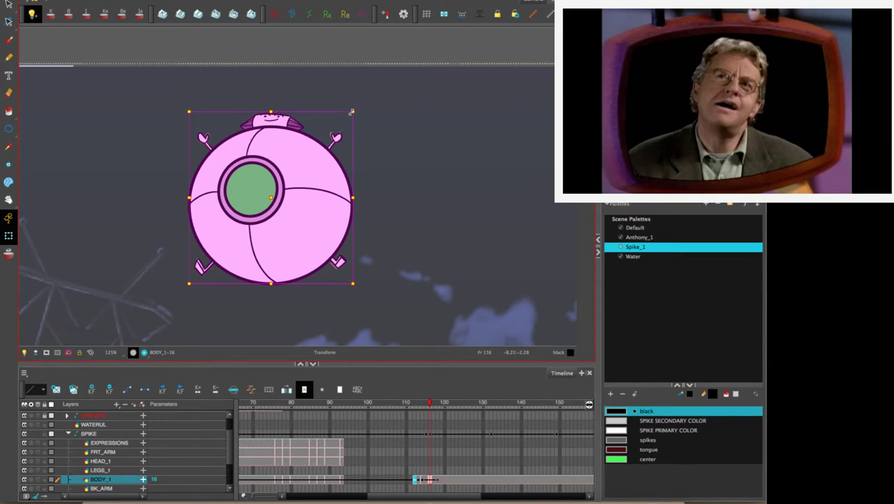
Undo the trial scaling of the round body at frame 116 and move its pivot to the body's centre.
left_click_drag(353, 111, 349, 105)
key("super+z")
key("1")
key("1")
key("1")
key("1")
key("1")
key("1")
key("1")
key("1")
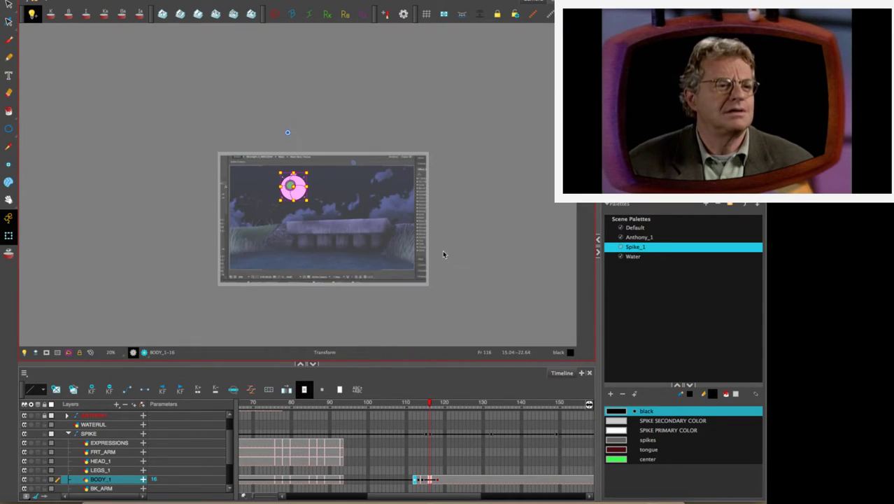
key("2")
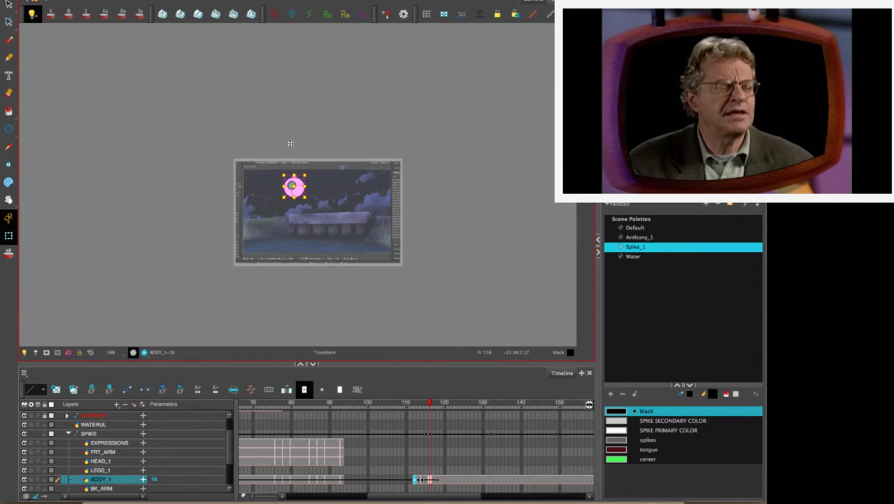
key("2")
key("2")
key("2")
key("2")
key("2")
key("2")
key("2")
key("2")
key("2")
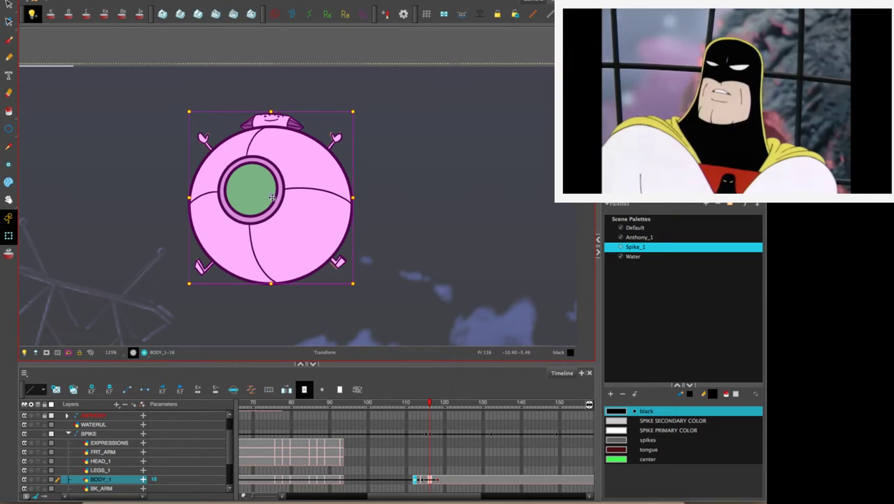
Stretch the round body taller and narrower at frame 116.
key("comma")
key("comma")
key("comma")
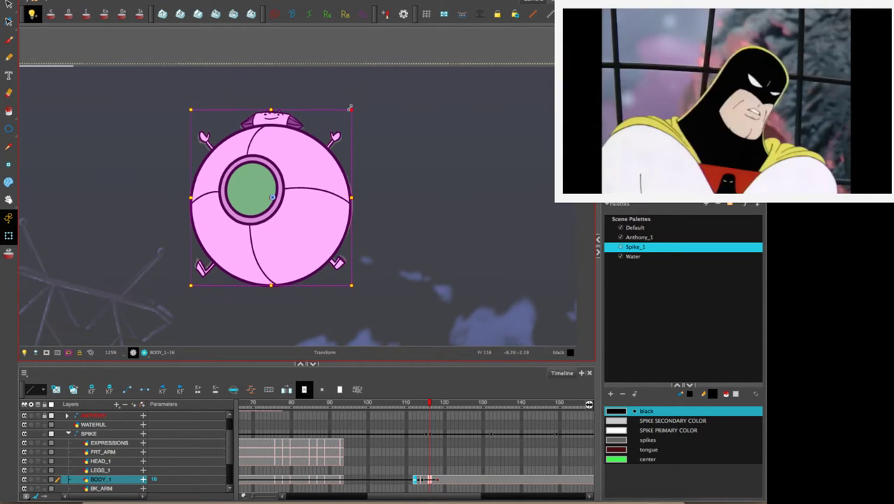
Examine how the body's squash and stretch reads across the frames around 116, back to the small rough pose.
key("period")
key("period")
key("period")
key("period")
key("period")
key("period")
key("comma")
key("comma")
key("comma")
key("comma")
key("comma")
key("comma")
key("comma")
key("comma")
key("comma")
key("comma")
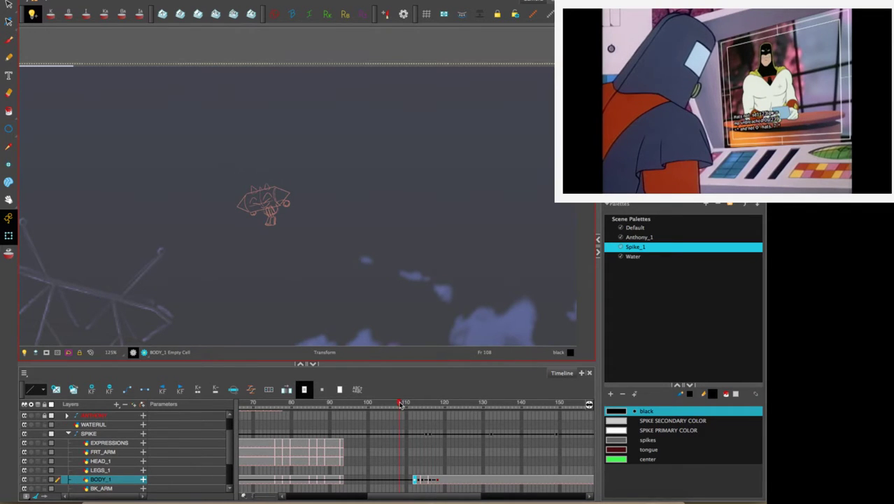
Move the tall stretched pose at frame 115 down over its rough sketch.
left_click_drag(400, 403, 425, 410)
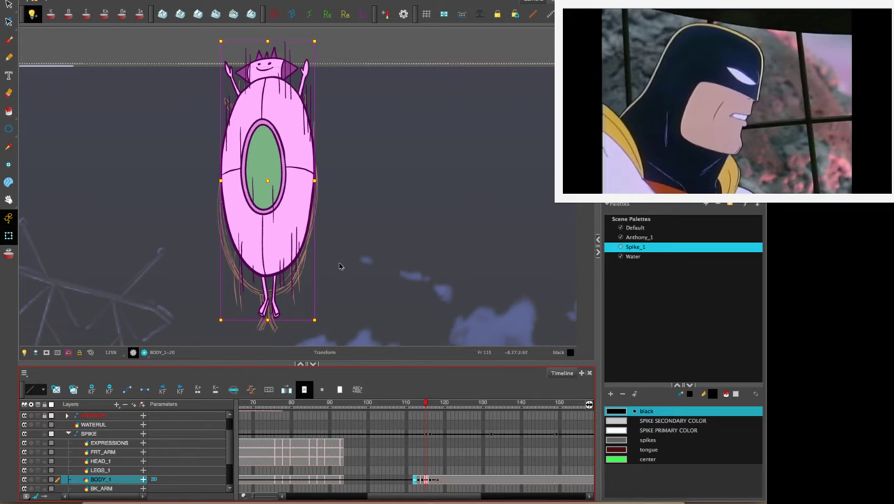
left_click_drag(299, 160, 300, 175)
key("comma")
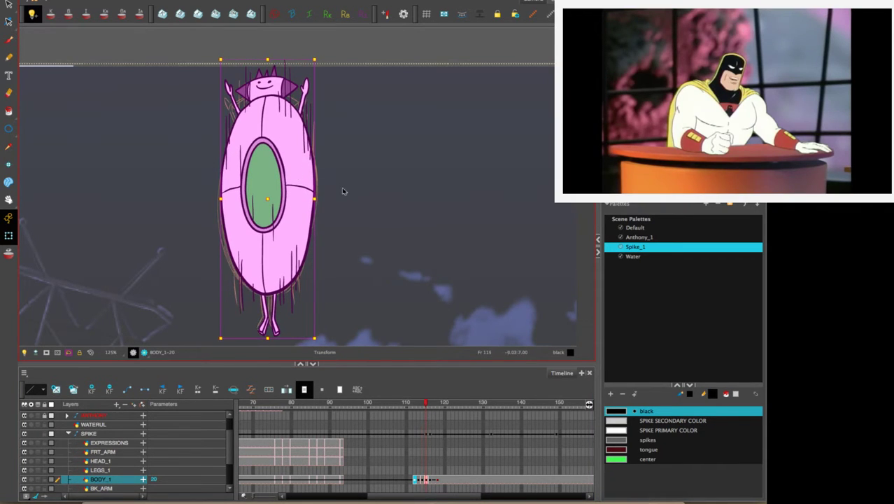
Place the pivot on the tall pose's centre and nudge the pose at frame 115 toward its placement at frame 114.
scroll(334, 212, "down", 5)
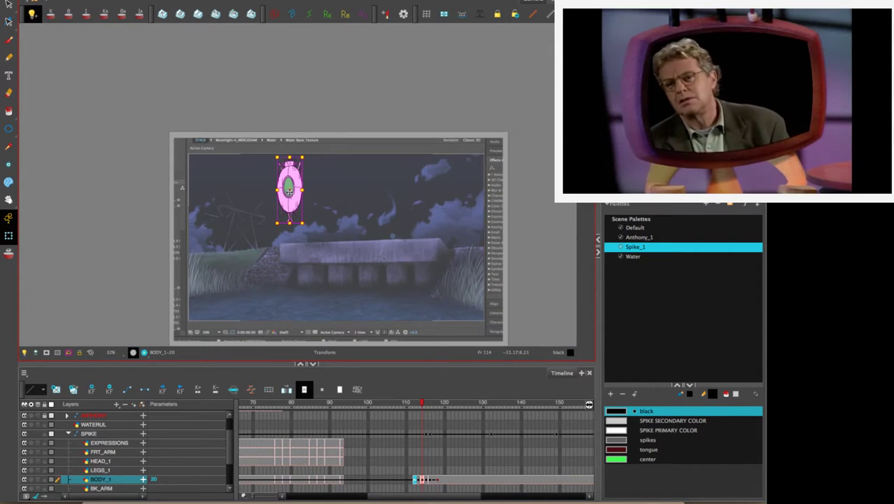
scroll(334, 220, "up", 5)
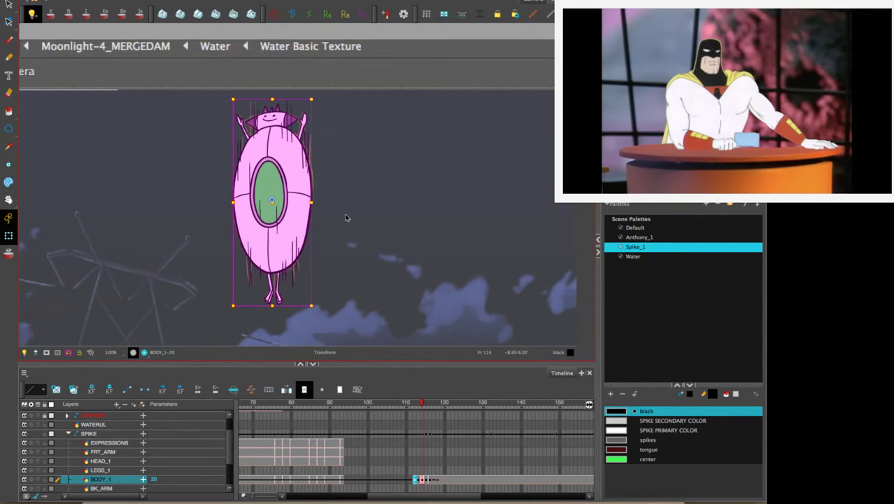
key(".")
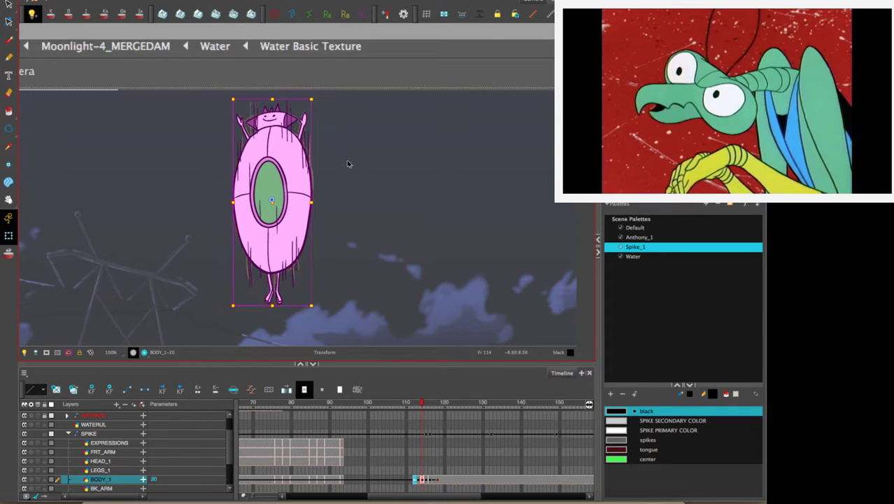
key(".")
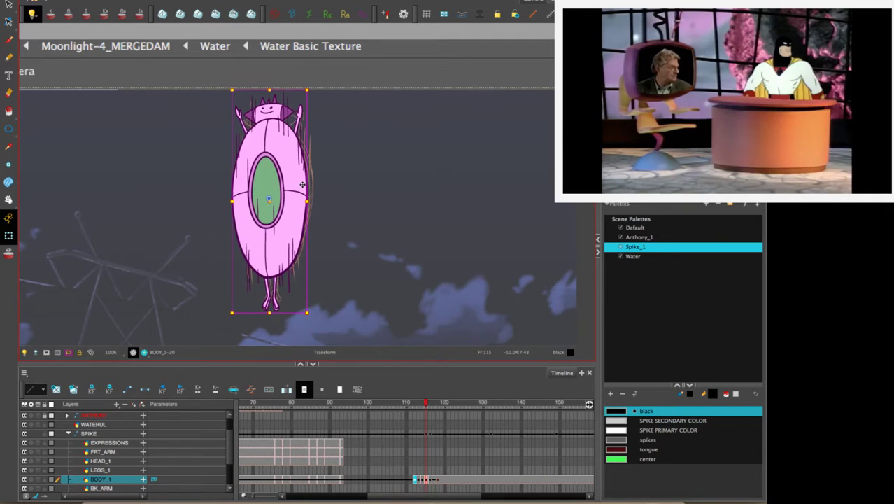
Review the squash and stretch motion from the wide pose at frame 112 through the round body at frame 122.
key(".")
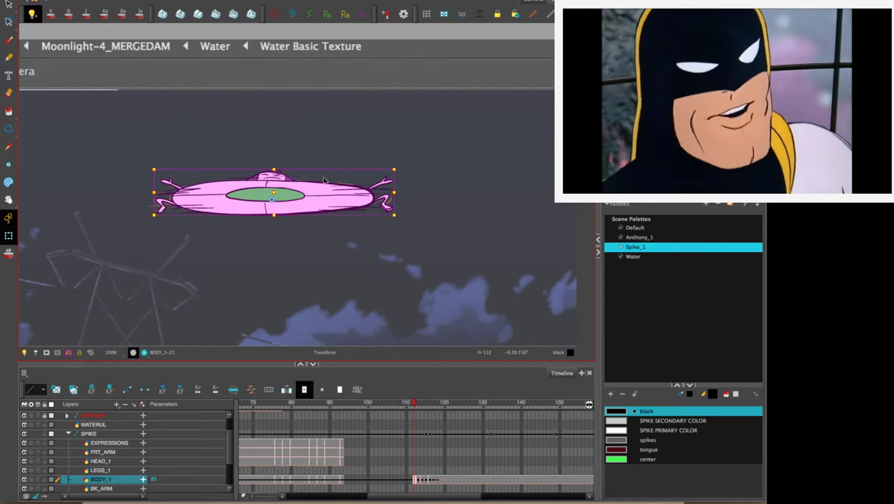
key(".")
key(".")
key(".")
key(".")
key(".")
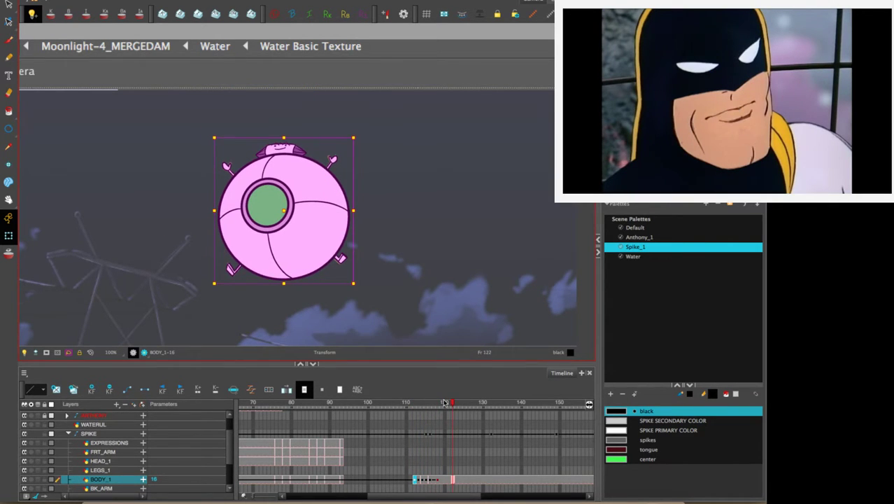
Centre the pivot on the stretched round body at frame 116 and compare it with the tall pose at frame 115.
left_click_drag(444, 401, 425, 415)
left_click(433, 480)
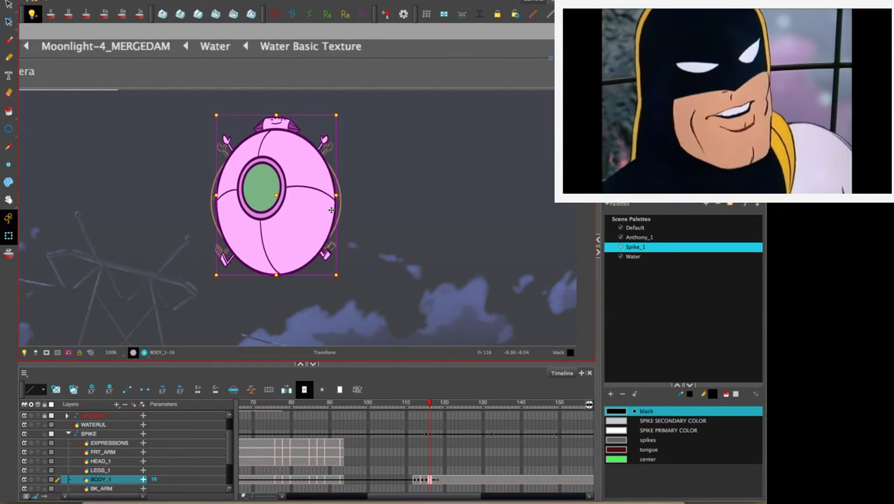
scroll(331, 209, "down", 5)
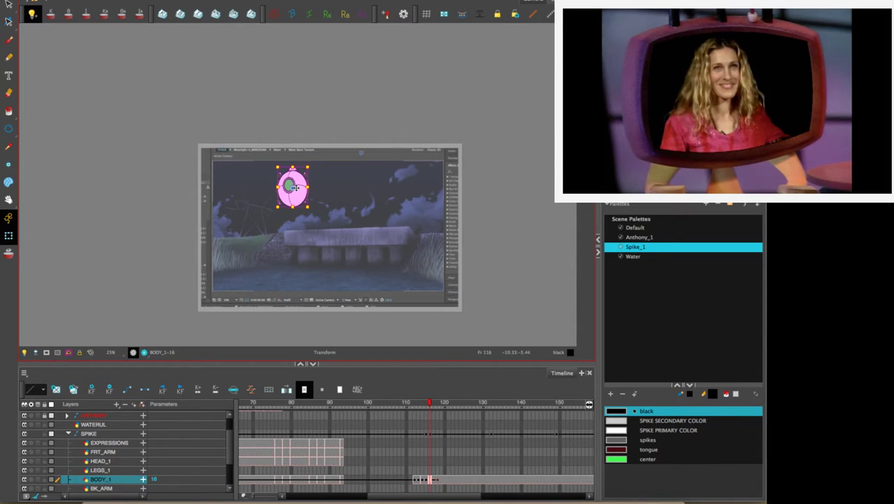
scroll(296, 188, "up", 1)
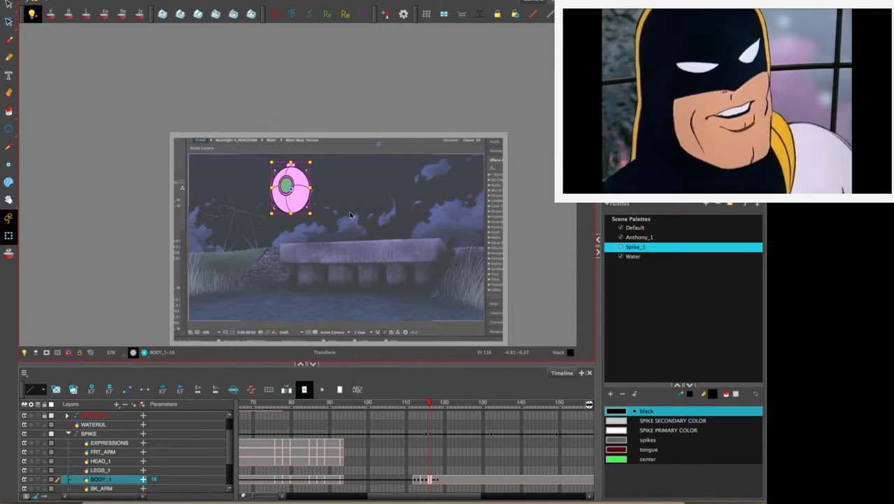
left_click(425, 481)
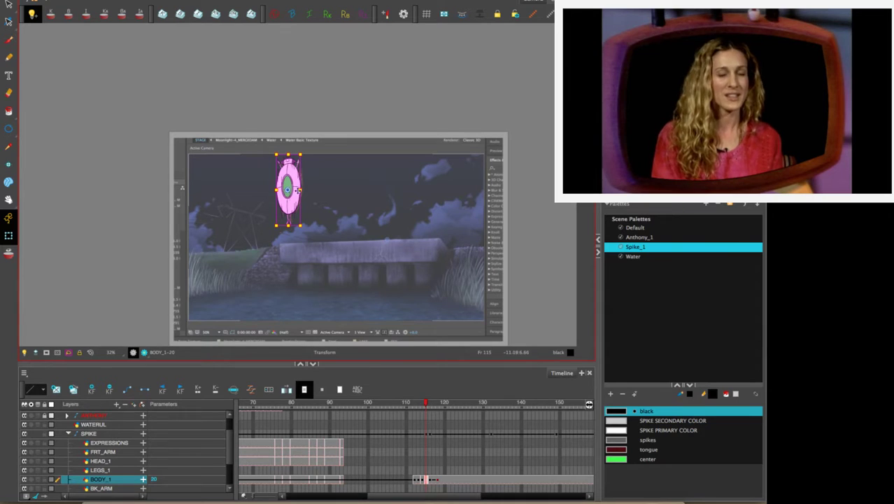
left_click_drag(425, 404, 429, 424)
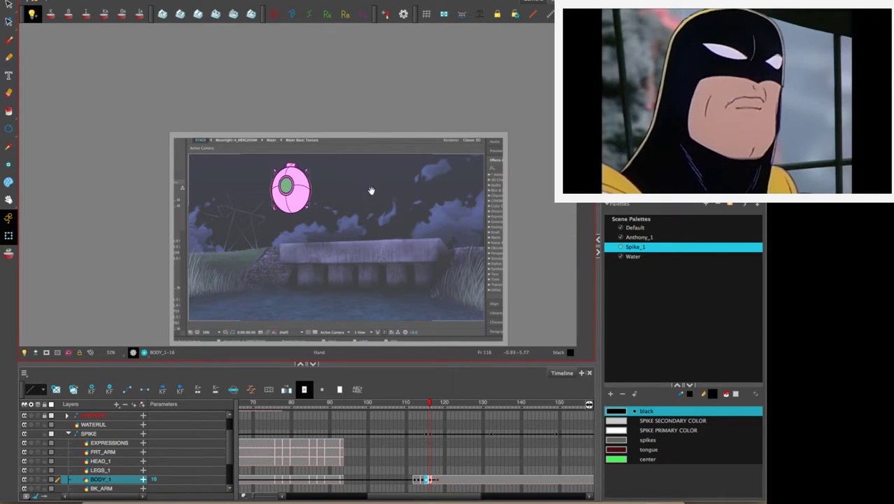
Nudge the tall stretched pose at frame 115 slightly to the right so it lines up with frame 114.
left_click_drag(372, 191, 378, 204)
key("2")
key("2")
key("2")
key("2")
key("2")
key("2")
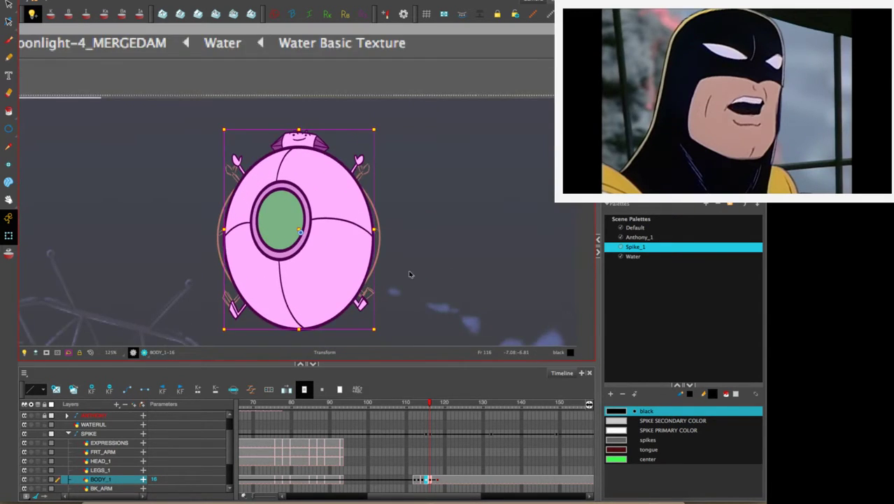
left_click_drag(428, 404, 426, 406)
left_click_drag(316, 293, 323, 292)
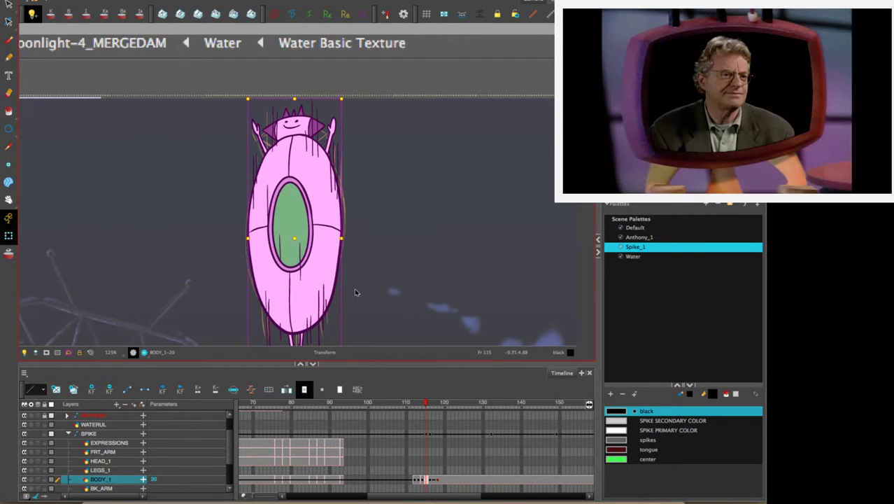
Check the body's transition from the tall pose at frame 114 to the round body at frame 120 in the full scene.
mouse_move(427, 405)
left_mouse_down()
mouse_move(415, 400)
mouse_move(438, 404)
mouse_move(409, 401)
mouse_move(448, 401)
mouse_move(403, 402)
mouse_move(437, 403)
mouse_move(397, 414)
mouse_move(503, 423)
mouse_move(433, 423)
left_mouse_up()
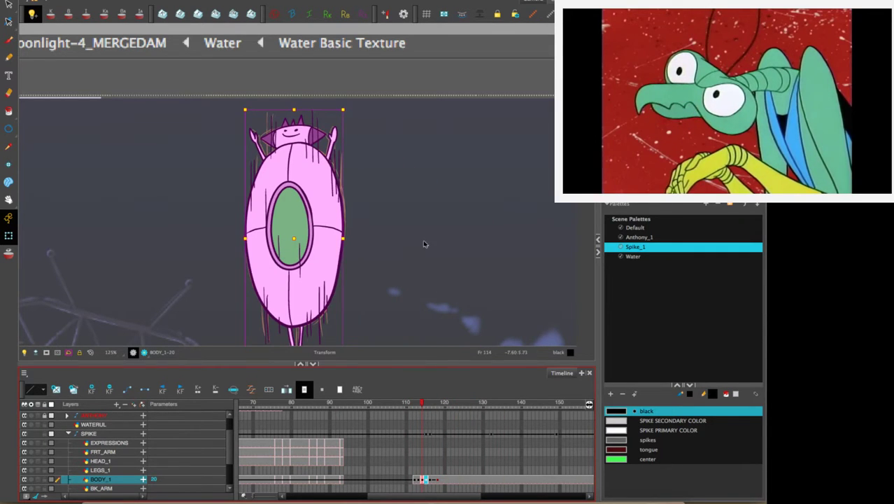
scroll(423, 243, "down", 6)
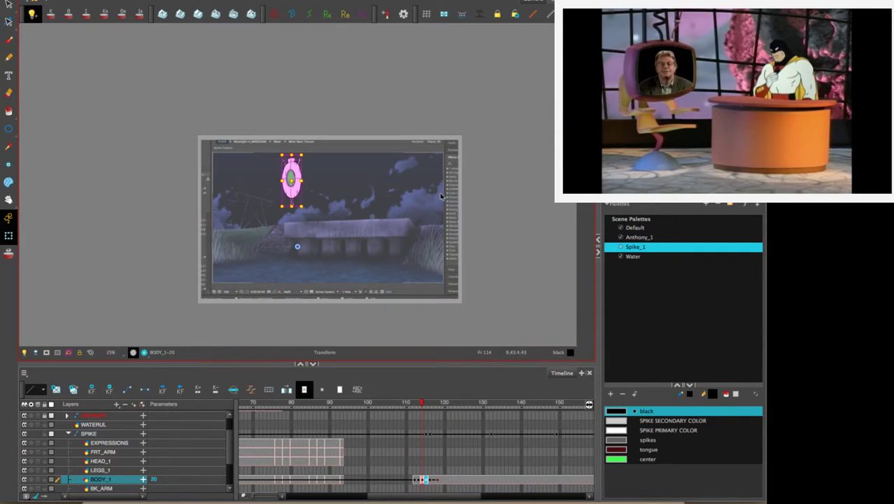
left_click_drag(422, 197, 382, 182)
key("period")
key("period")
key("period")
key("period")
key("period")
key("period")
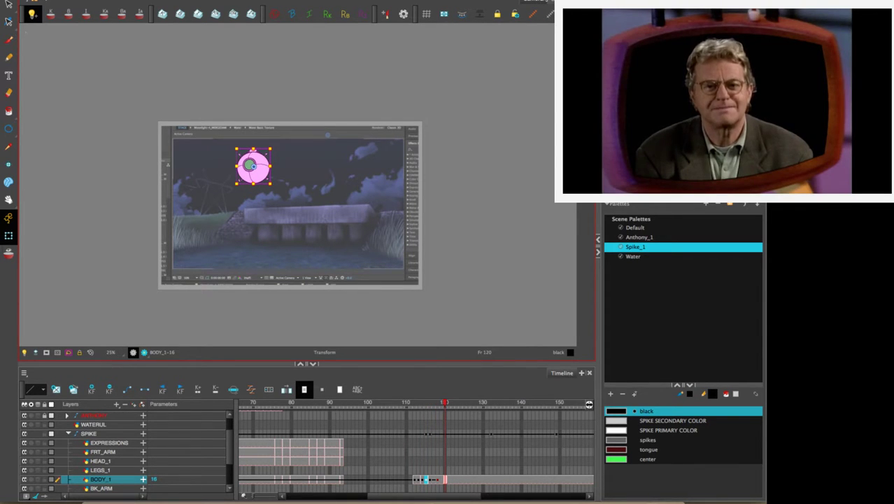
Deselect the body drawing and go to frame 84 to review the animation.
left_click(8, 5)
left_click(466, 52)
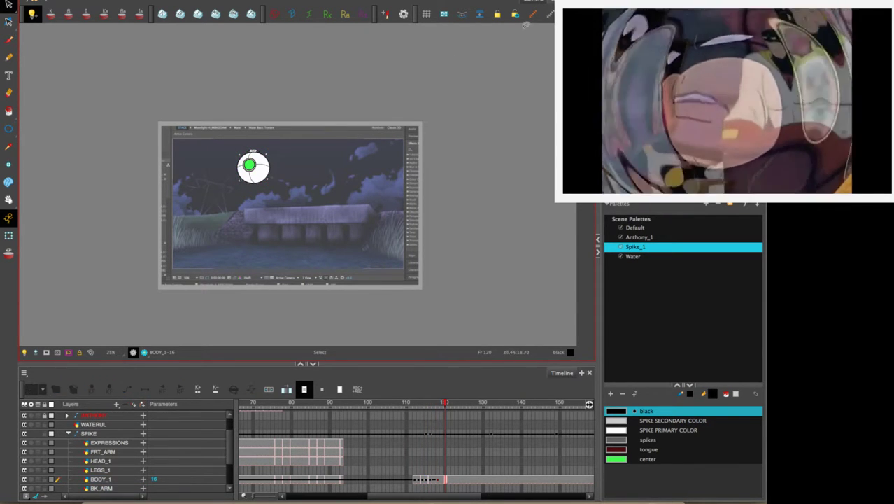
left_click(307, 404)
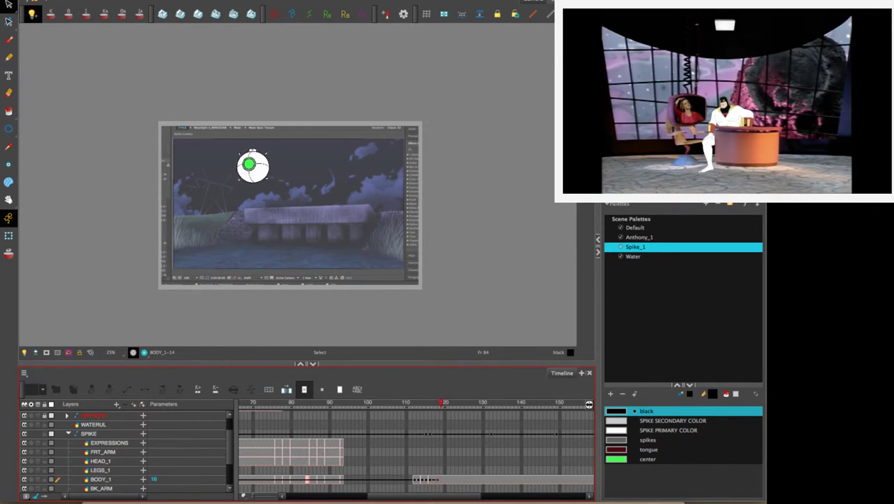
Review the animation between frames 104 and 85, then inspect Spike up close at frame 85.
left_click(409, 403)
left_click_drag(406, 403, 384, 403)
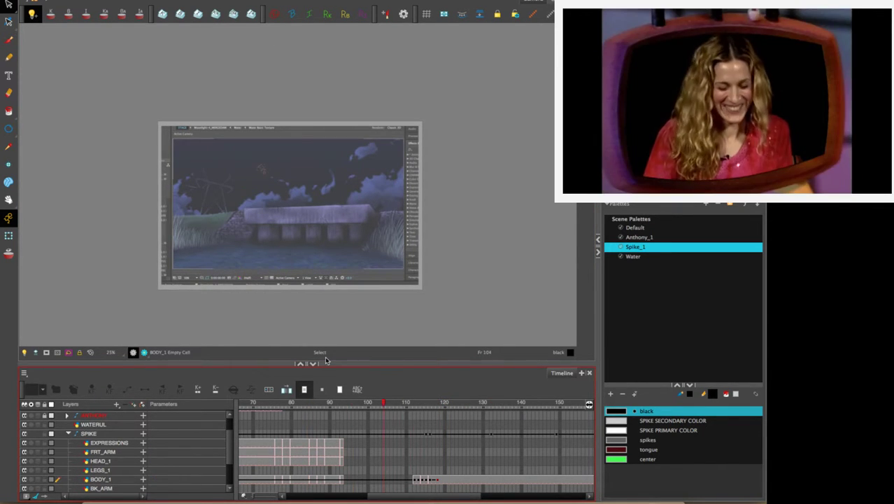
key("shift+Return")
left_click_drag(460, 403, 339, 434)
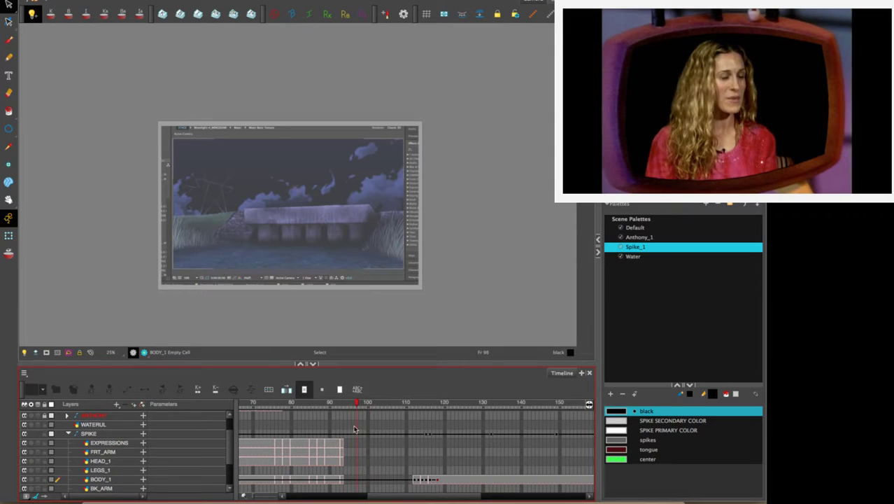
left_click(456, 231)
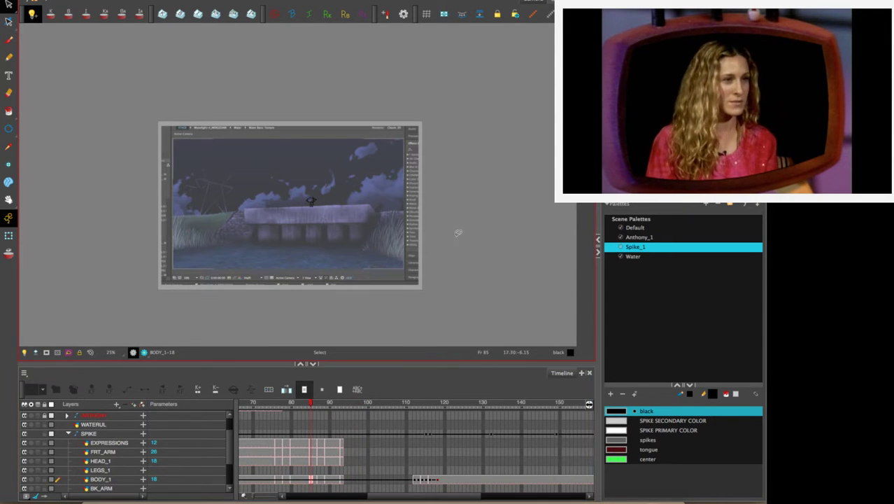
key("2")
key("2")
key("2")
key("2")
key("2")
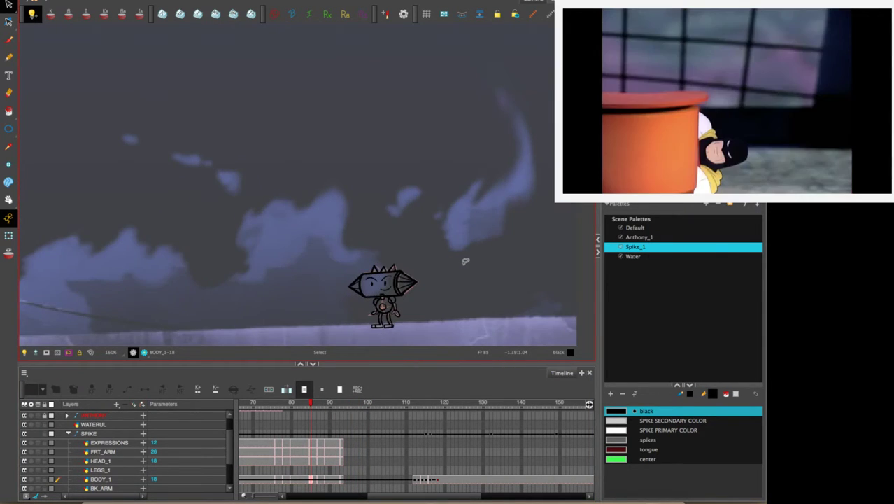
key("space")
left_click_drag(465, 263, 445, 212)
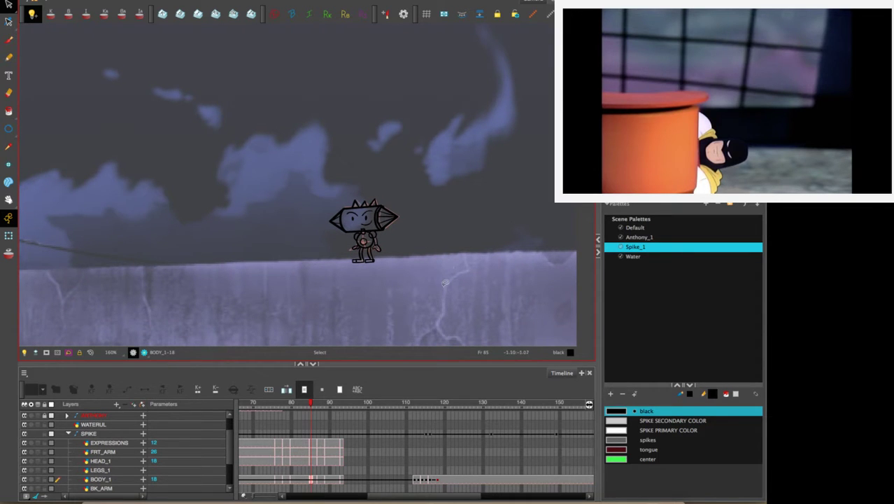
Examine Spike's take-off between frames 85 and 93 and view the frame 91 pose against the bridge.
left_click_drag(356, 497, 382, 448)
left_click_drag(350, 404, 369, 406)
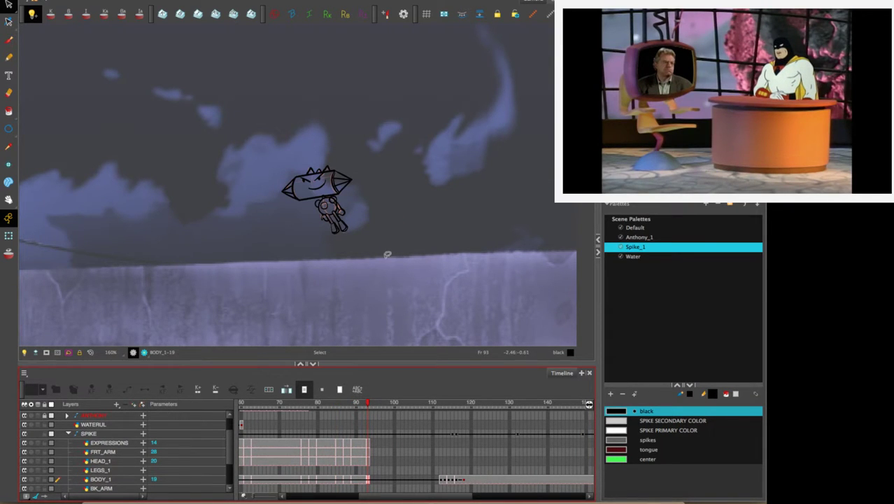
left_click_drag(369, 404, 367, 406)
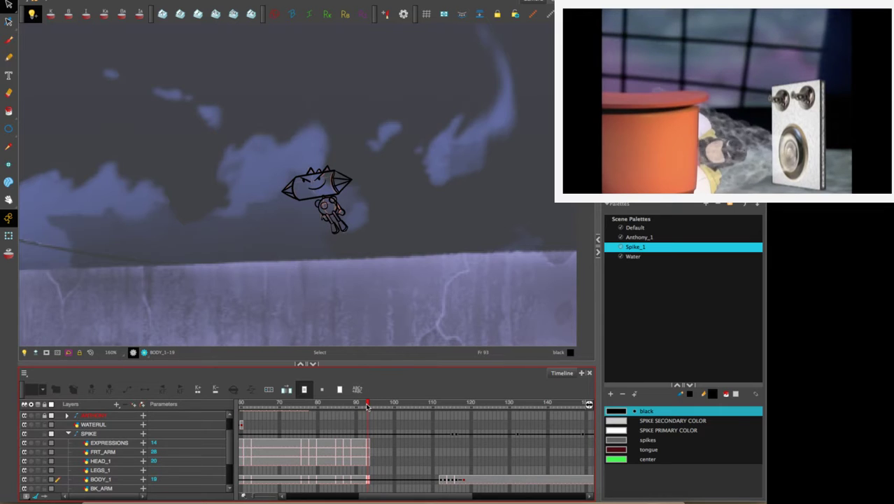
mouse_move(367, 406)
left_mouse_down()
mouse_move(389, 407)
mouse_move(360, 412)
left_mouse_up()
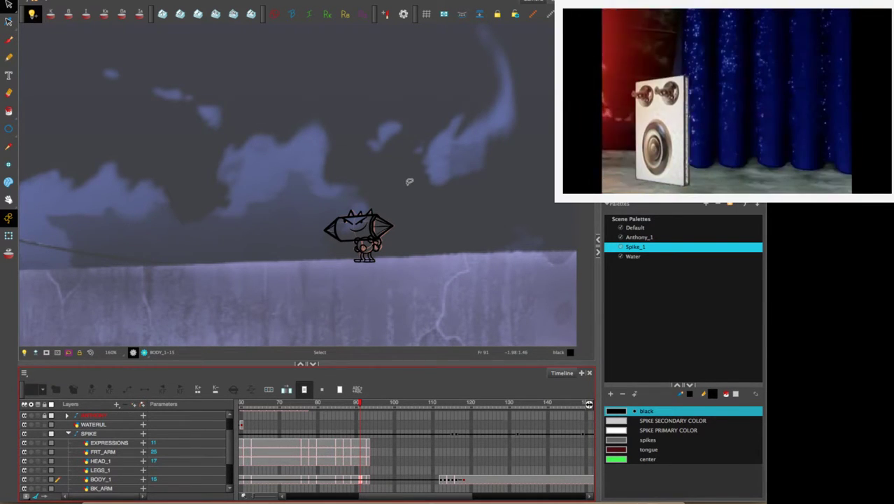
left_click_drag(402, 180, 444, 202)
key("1")
key("1")
key("1")
key("1")
key("1")
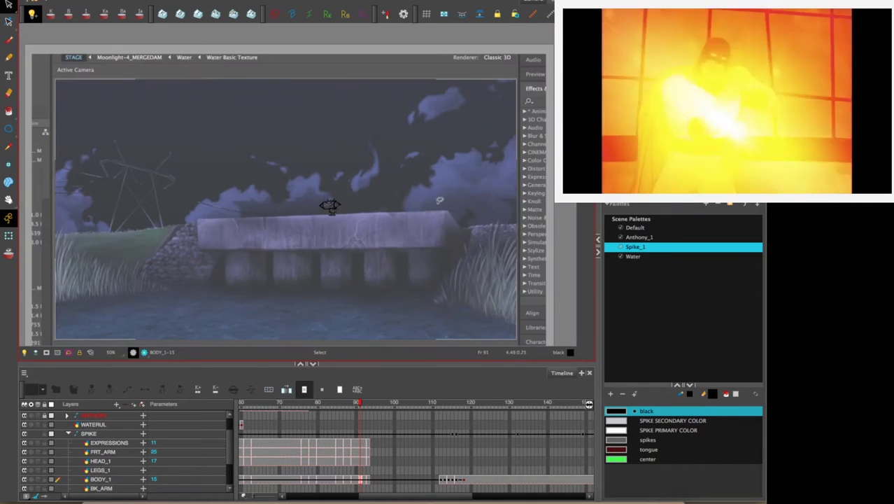
key("2")
key("2")
key("2")
key("2")
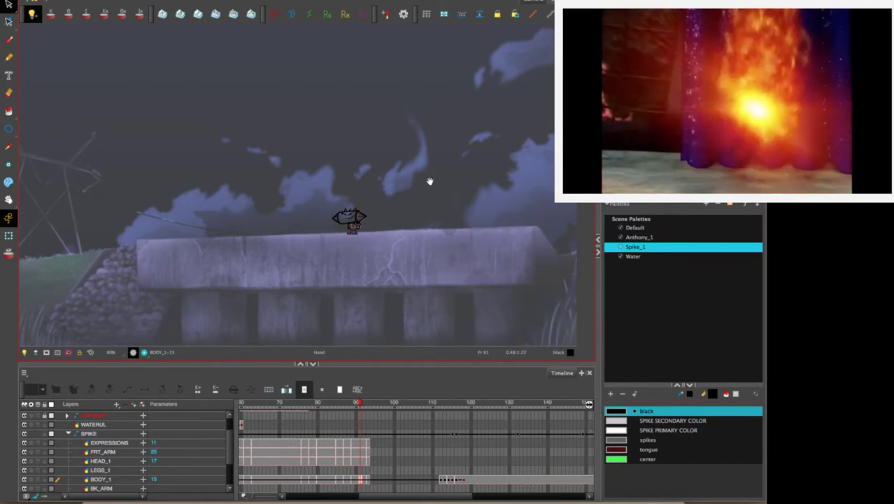
left_click_drag(427, 183, 472, 209)
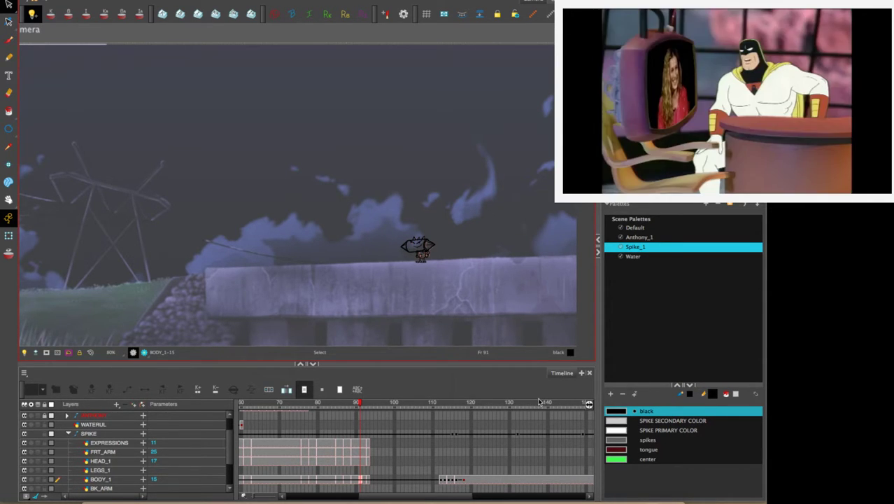
Compare Spike's poses along the SPIKE peg at frames 93, 111, 112, 114 and 115.
left_click_drag(361, 403, 364, 405)
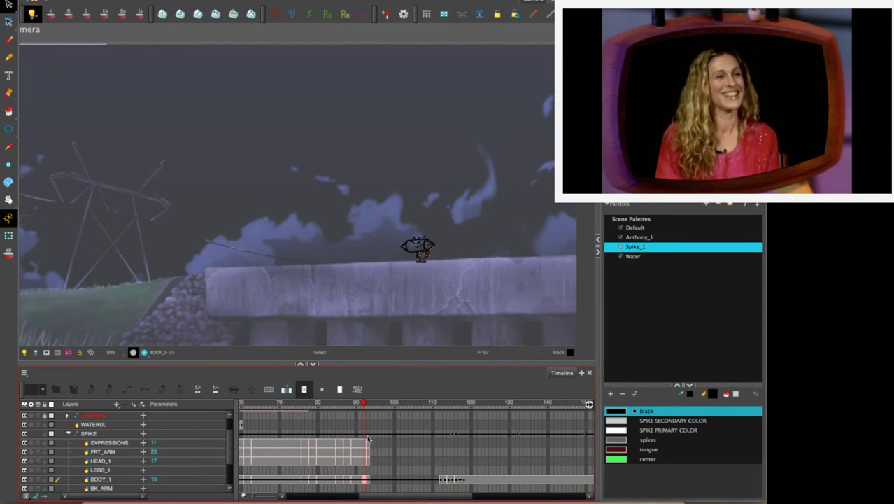
left_click(368, 434)
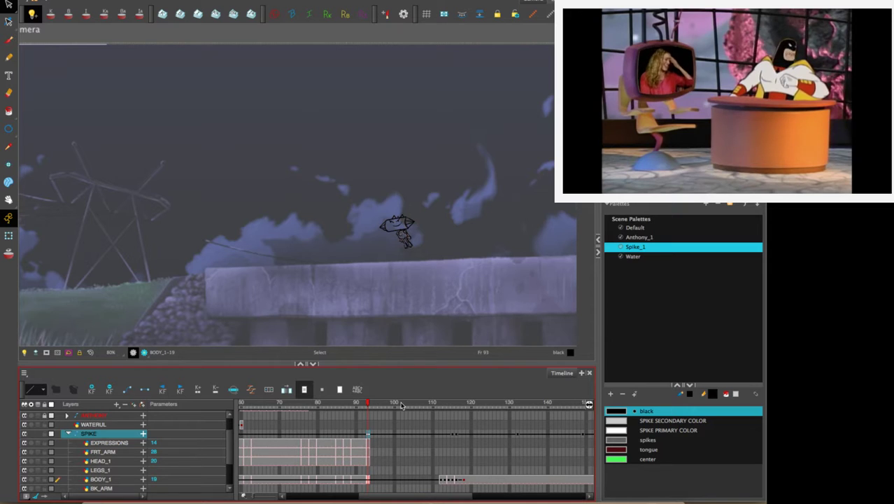
left_click_drag(442, 404, 452, 404)
left_click(453, 435)
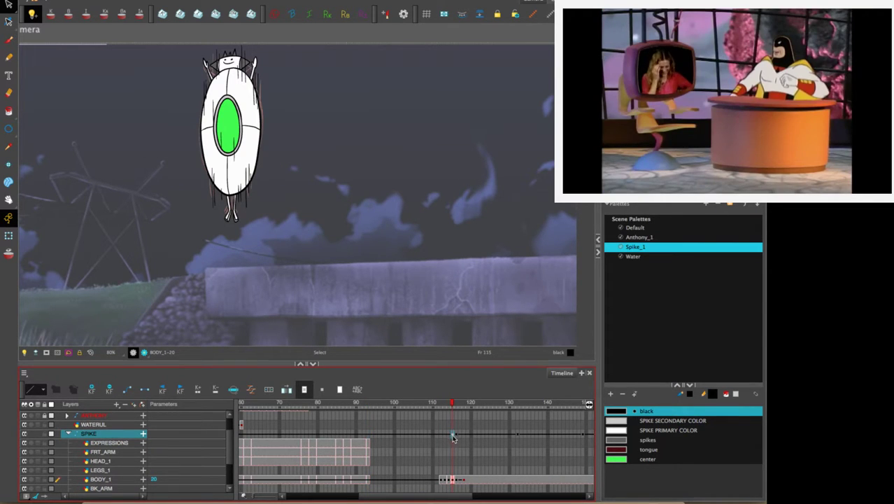
left_click(448, 435)
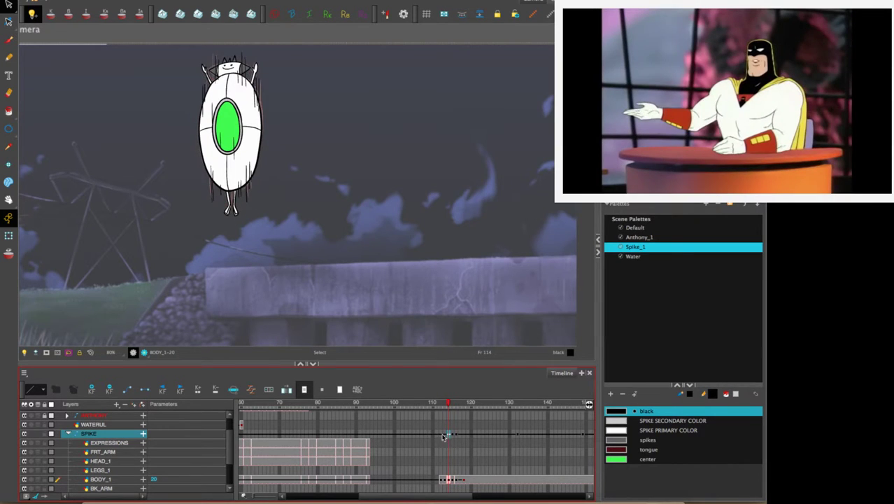
left_click(445, 435)
left_click(441, 436)
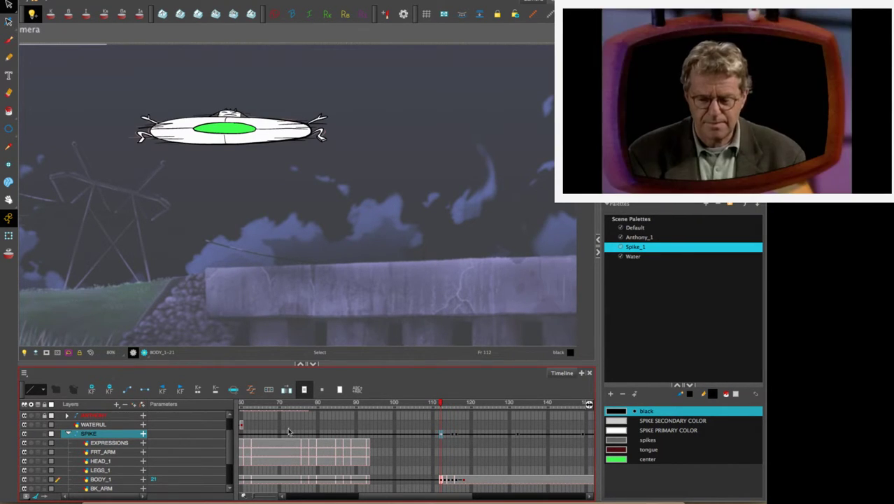
left_click(436, 435)
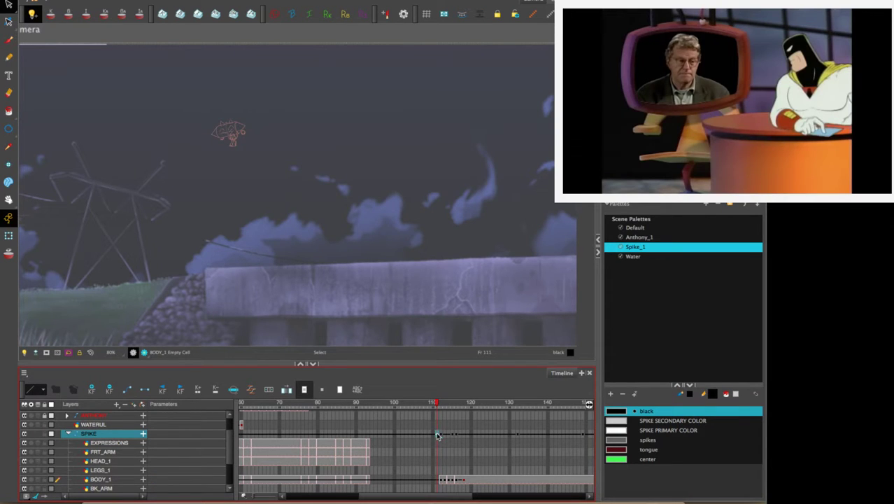
Add keyframes to the SPIKE peg at frames 93 and 92.
left_click(369, 434)
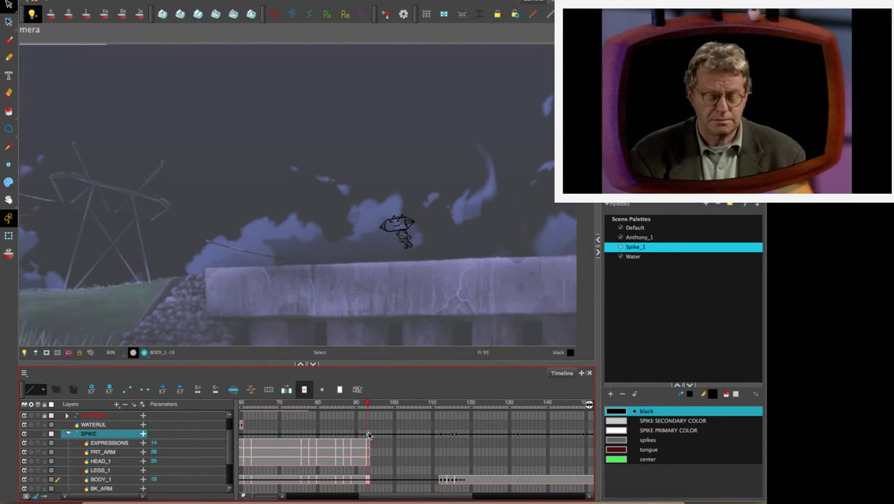
key("period")
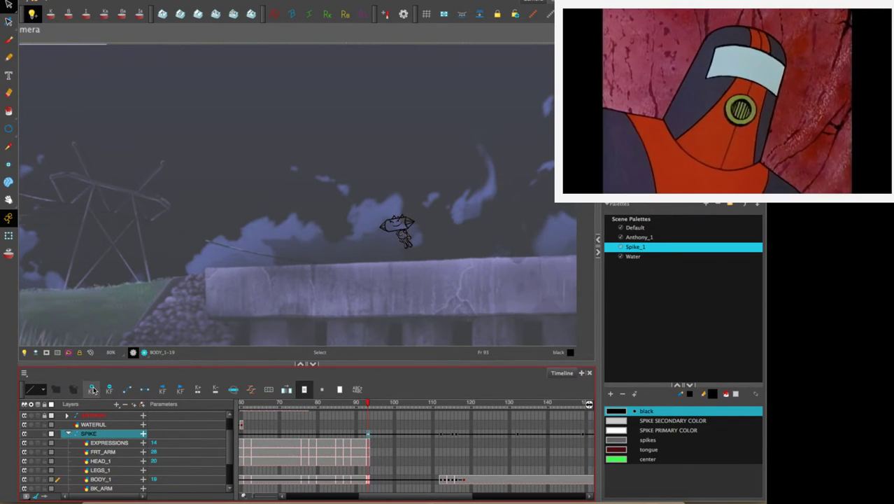
left_click(438, 436)
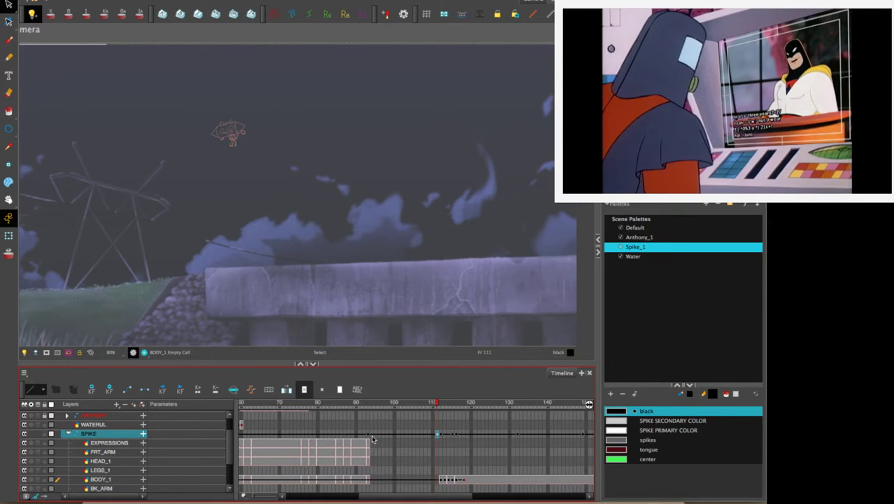
left_click(372, 436)
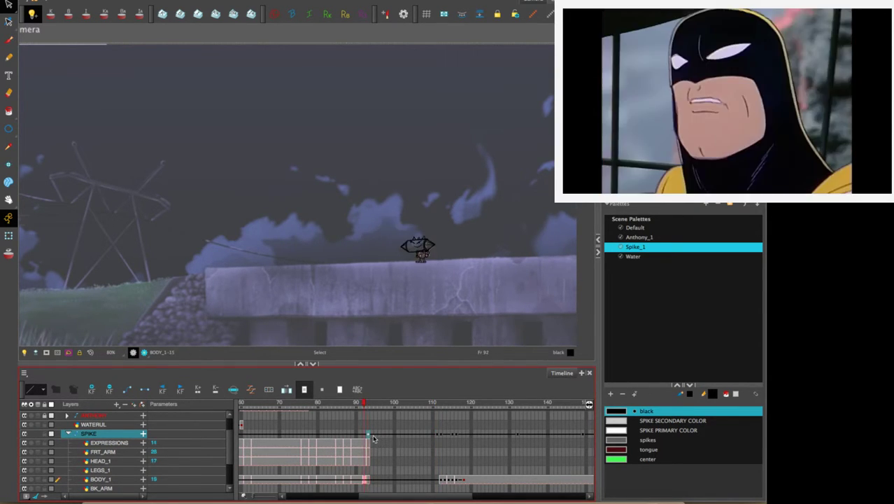
key(".")
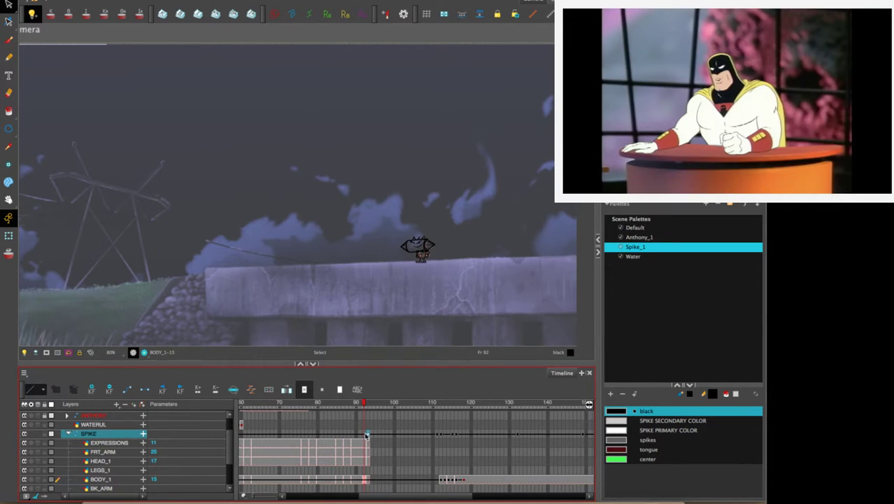
left_click(366, 434)
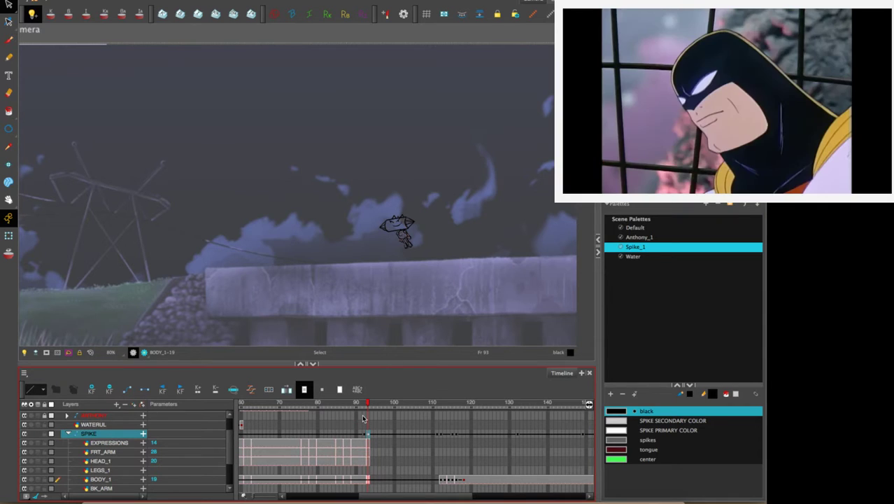
Move Spike slightly down and to the right on the SPIKE peg at frame 93 with the Transform tool.
left_click(9, 236)
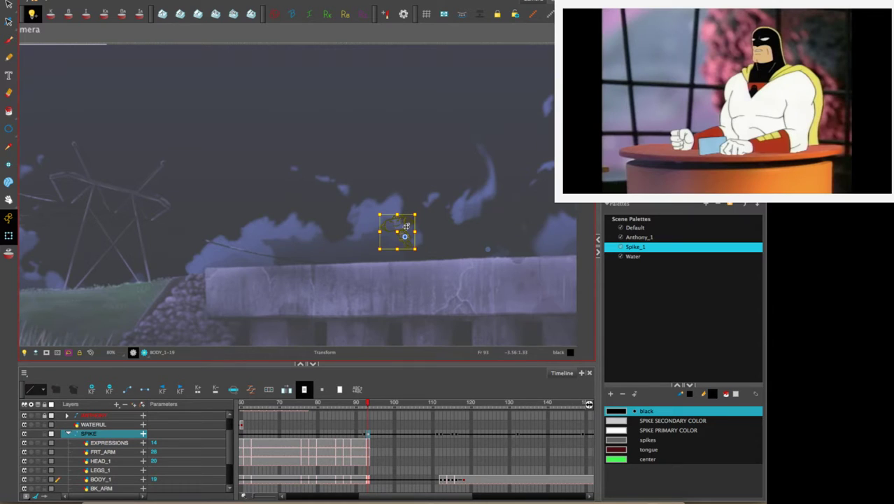
left_click_drag(405, 226, 413, 240)
key("period")
key("period")
key("period")
key("period")
key("period")
key("period")
key("period")
key("period")
key("period")
key("period")
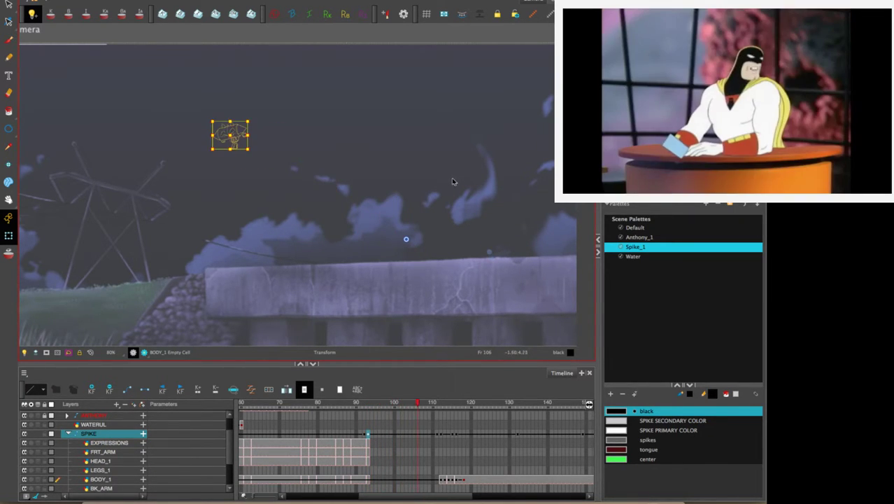
Examine Spike's interpolated flight path by stepping back and forth between frames 93 and 106.
key("comma")
key("comma")
key("comma")
key("comma")
key("comma")
key("comma")
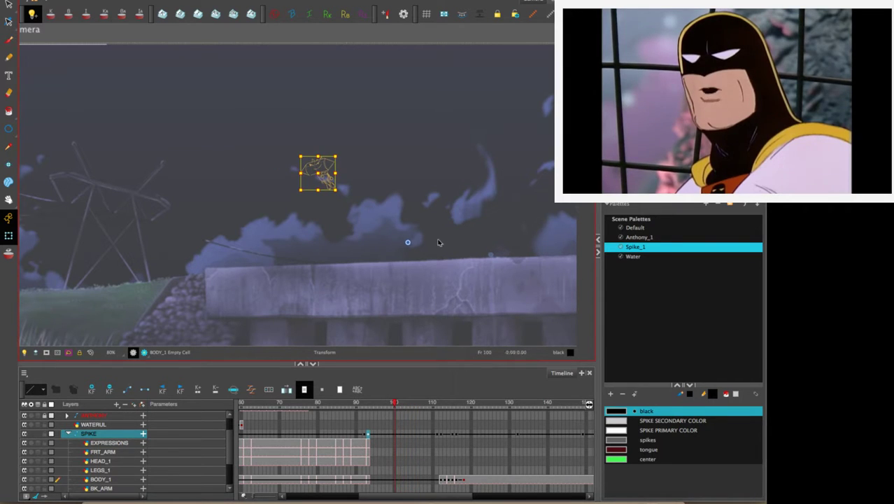
key("comma")
key("comma")
key("comma")
key("comma")
key("comma")
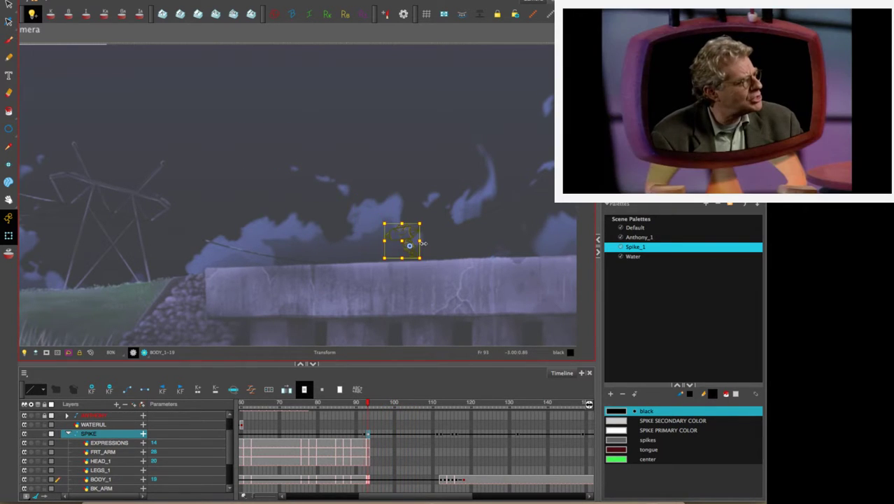
key("period")
key("period")
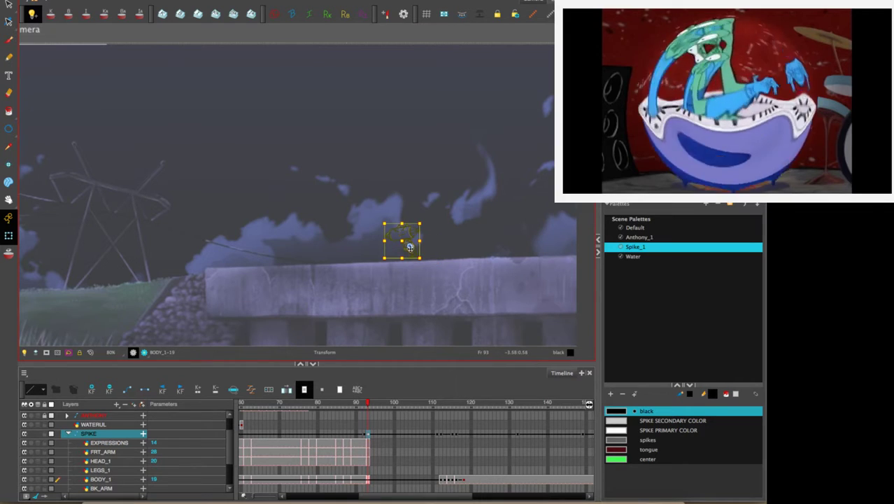
key("period")
key("period")
key("period")
key("period")
key("period")
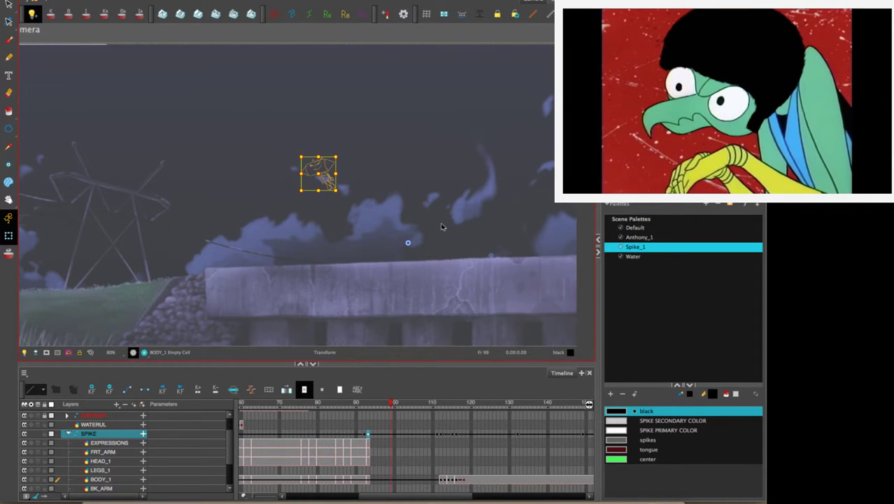
key("comma")
key("comma")
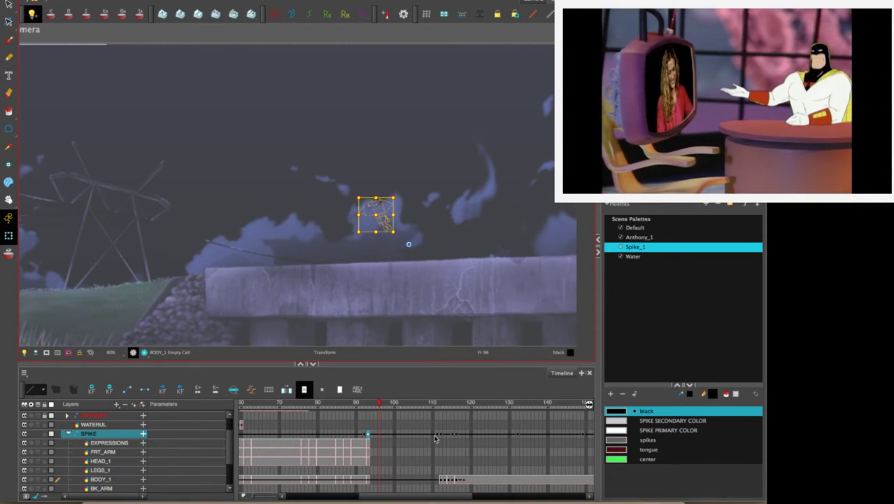
Extend the exposure of the EXPRESSIONS, FRT_ARM, HEAD_1 and BODY_1 drawings through frame 111.
left_click_drag(429, 408, 438, 413)
left_click_drag(438, 465, 440, 448)
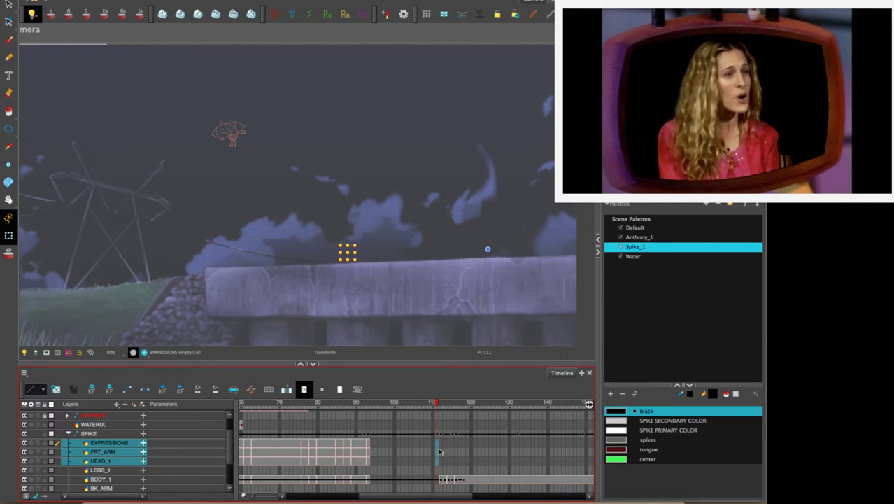
key("F5")
left_click(438, 480)
key("F5")
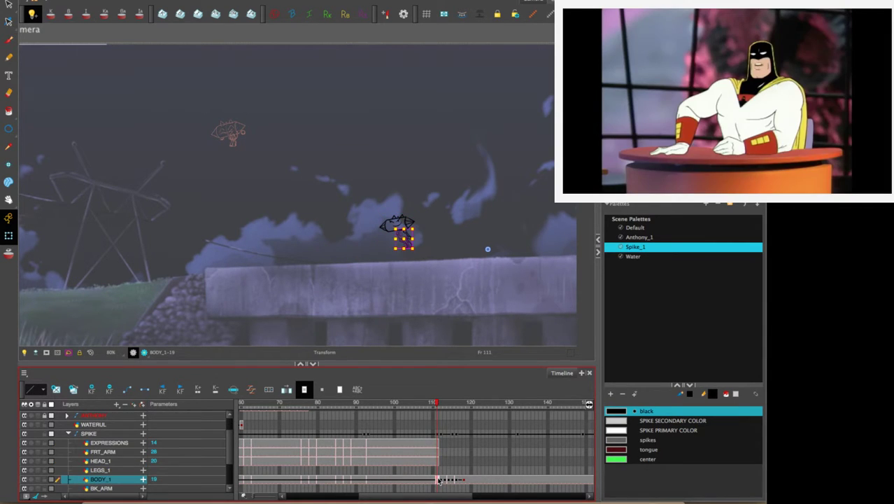
Select the SPIKE peg at frame 111 and hide the S_LO rough sketch layer.
mouse_move(427, 405)
left_mouse_down()
mouse_move(385, 404)
mouse_move(435, 403)
left_mouse_up()
left_click(436, 436)
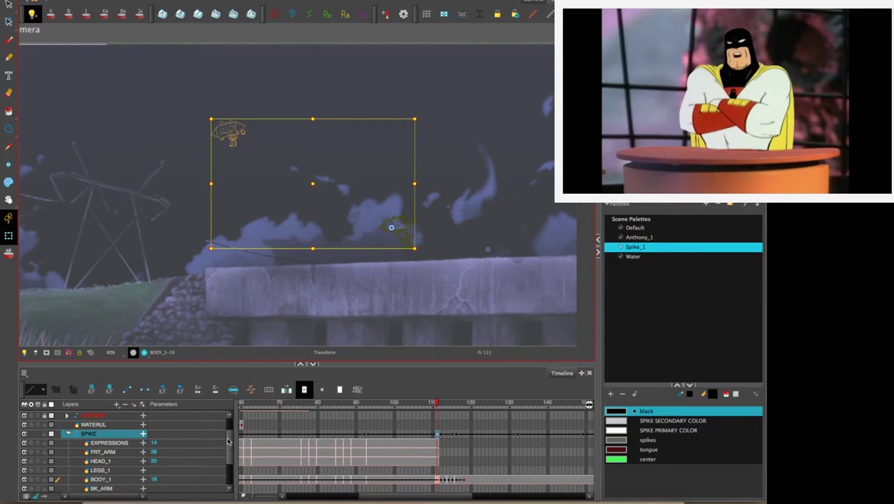
scroll(234, 462, "down", 3)
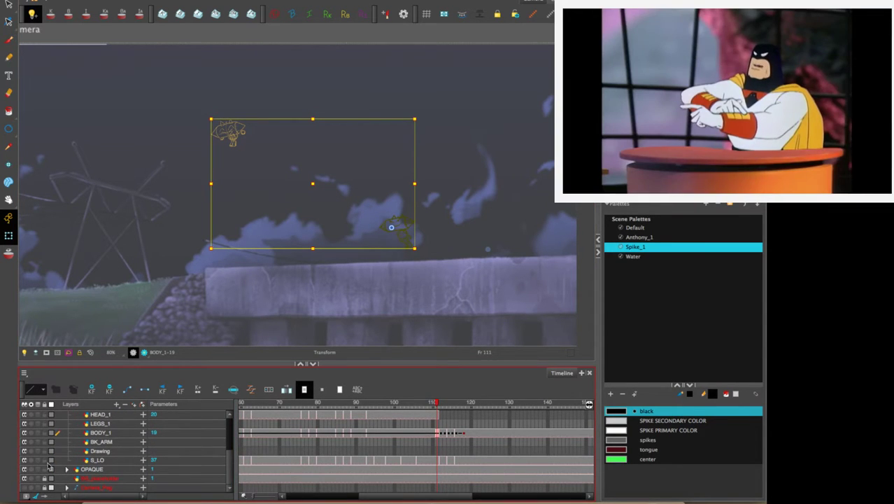
left_click(25, 460)
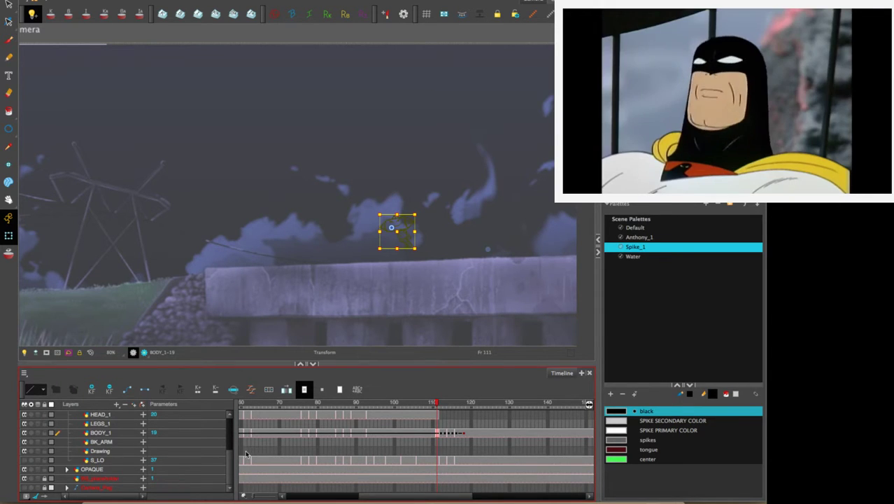
Compare frames 111 and 112, and rotate Spike slightly counter-clockwise on the SPIKE peg at frame 111.
left_click(439, 404)
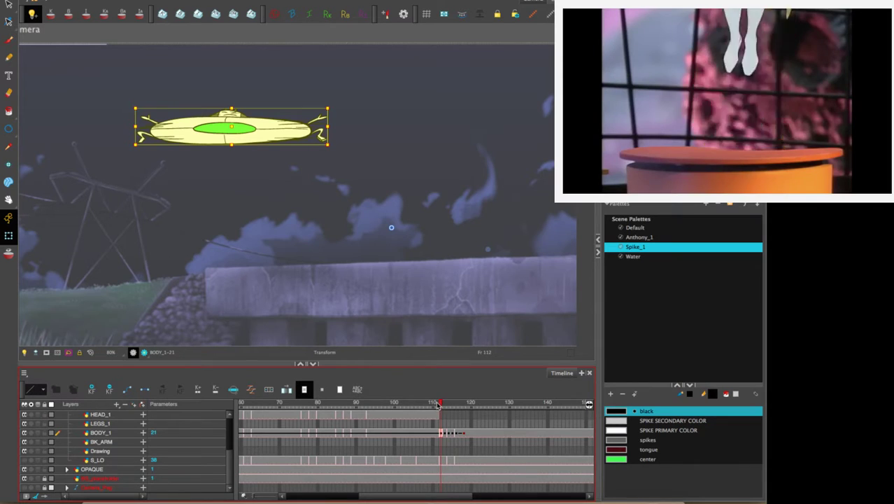
left_click(435, 405)
left_click_drag(230, 452, 230, 429)
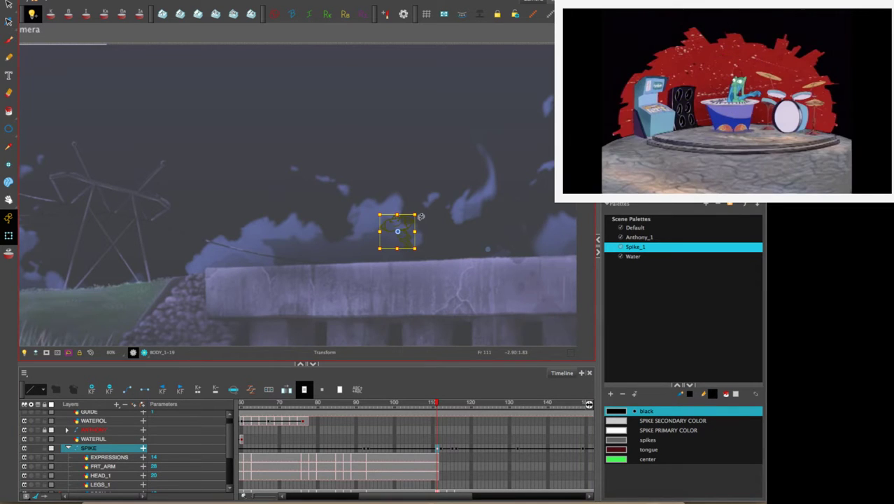
left_click_drag(421, 214, 419, 208)
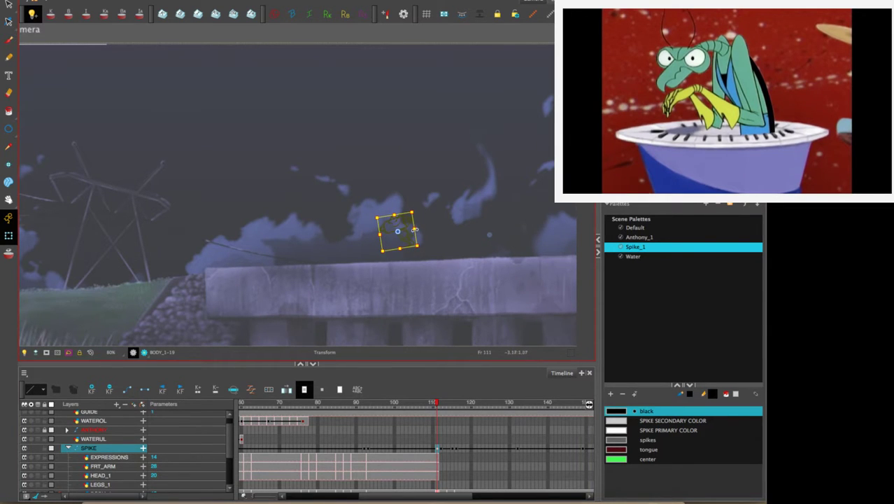
Check the rotated Spike against the frame 112 pose and reselect the SPIKE peg at frame 111.
left_click(439, 405)
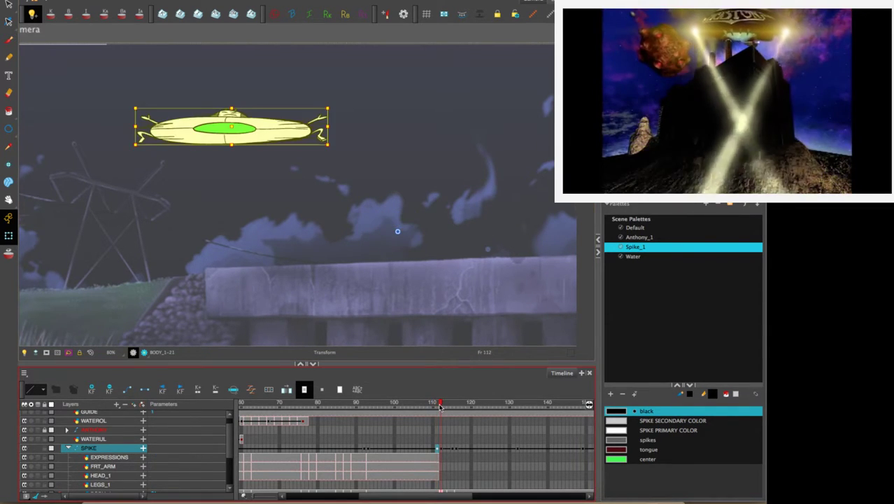
left_click(438, 450)
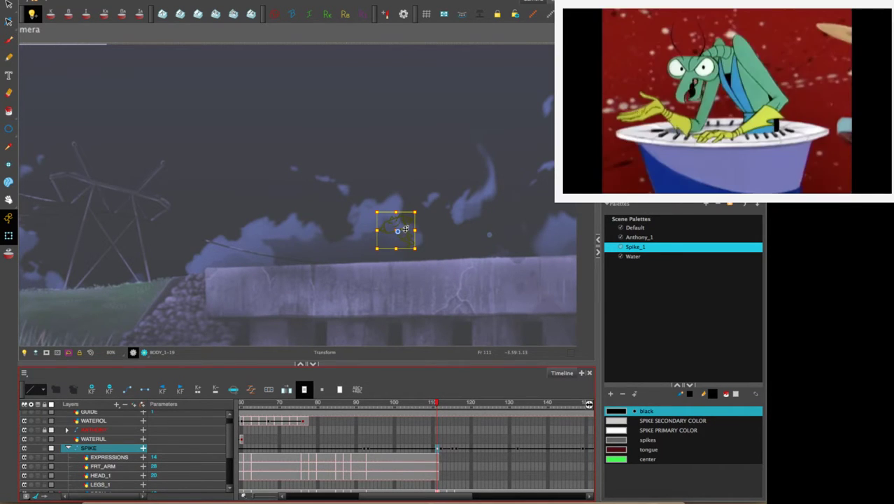
left_click(406, 230)
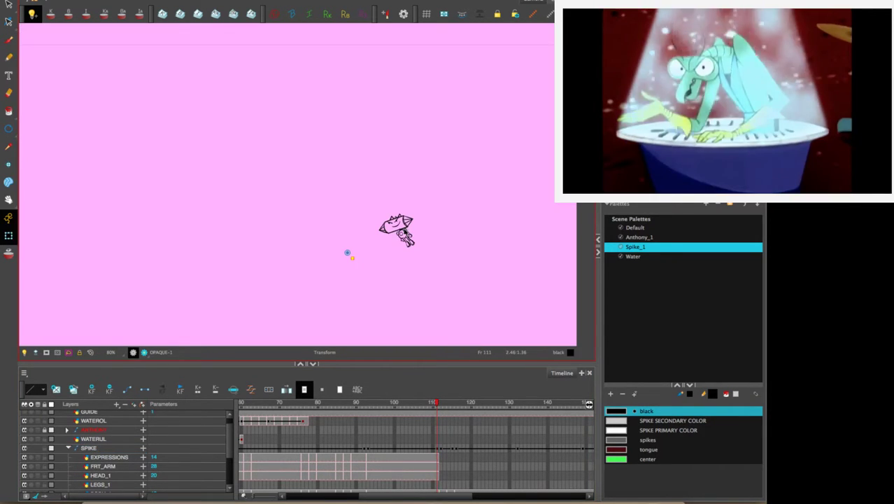
left_click(437, 450)
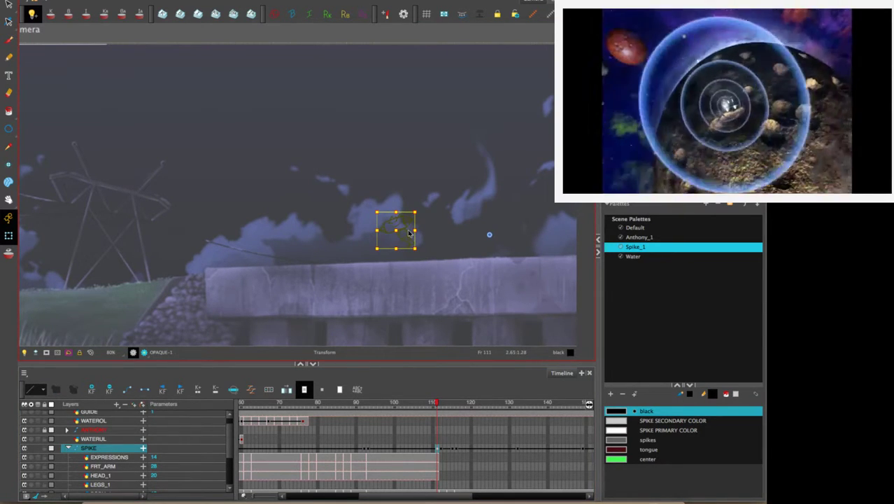
Select the SPIKE peg keyframe at frame 111 and place its temporary pivot at the centre of the character.
left_click(408, 234)
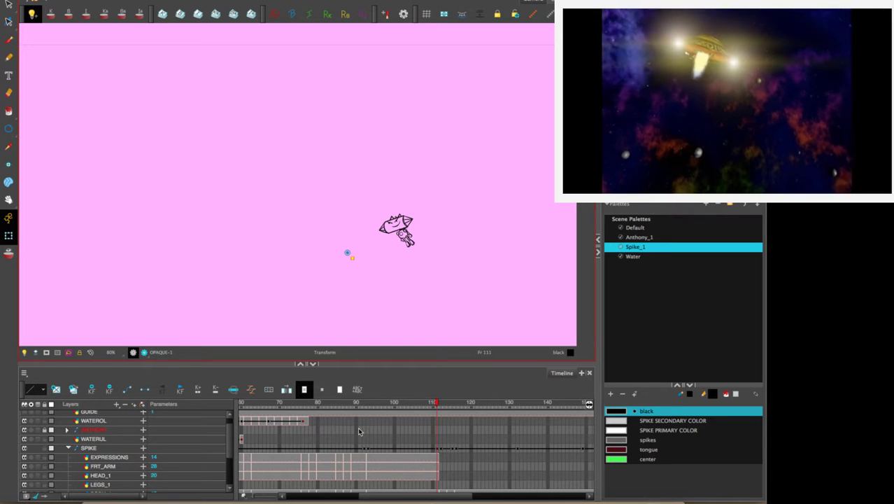
left_click(437, 450)
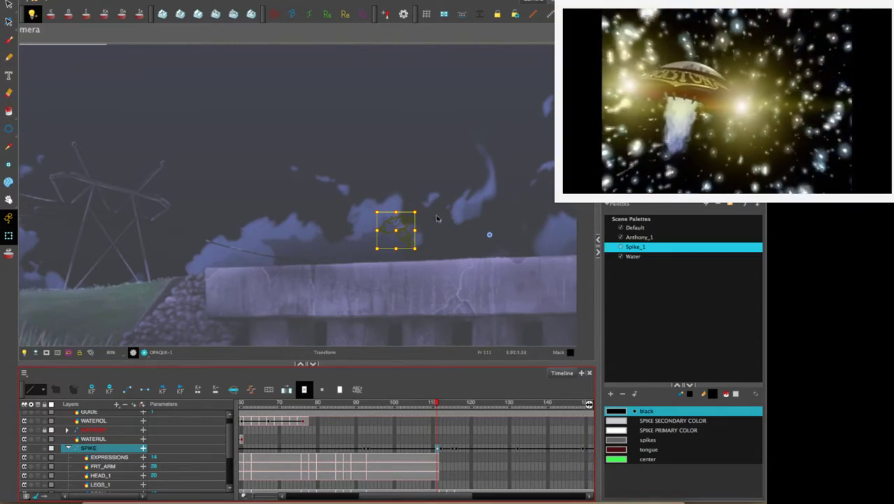
left_click_drag(490, 235, 461, 236)
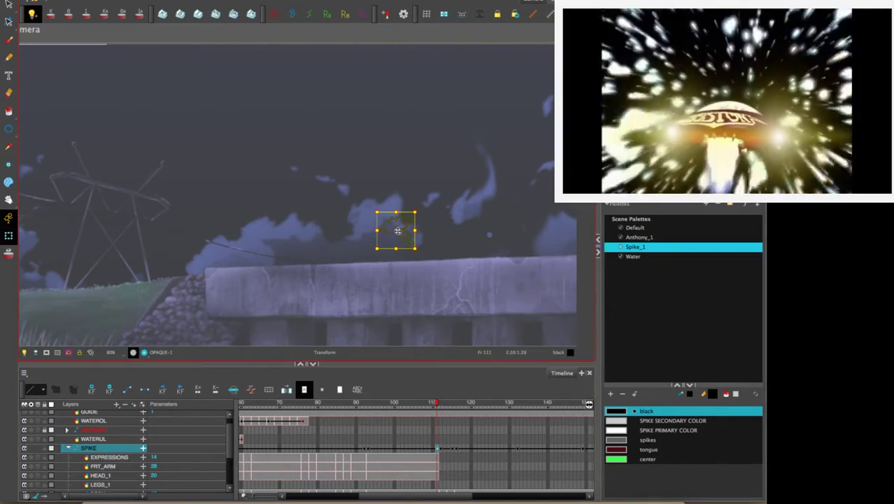
key("2")
key("2")
key("2")
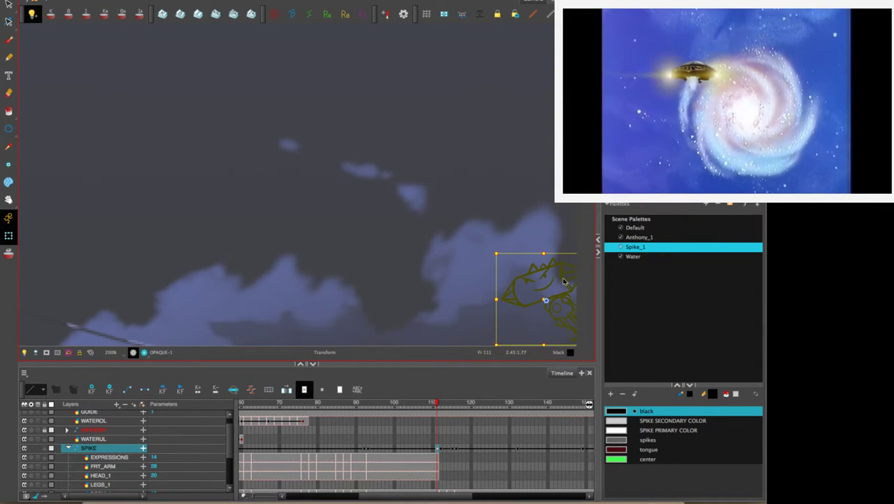
left_click_drag(229, 445, 224, 479)
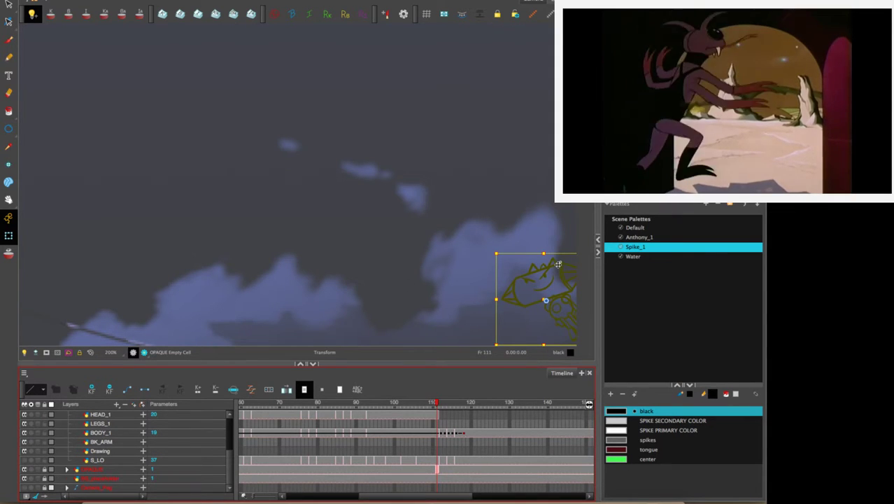
mouse_move(558, 264)
left_mouse_down()
mouse_move(335, 135)
mouse_move(287, 120)
left_mouse_up()
scroll(277, 123, "down", 1)
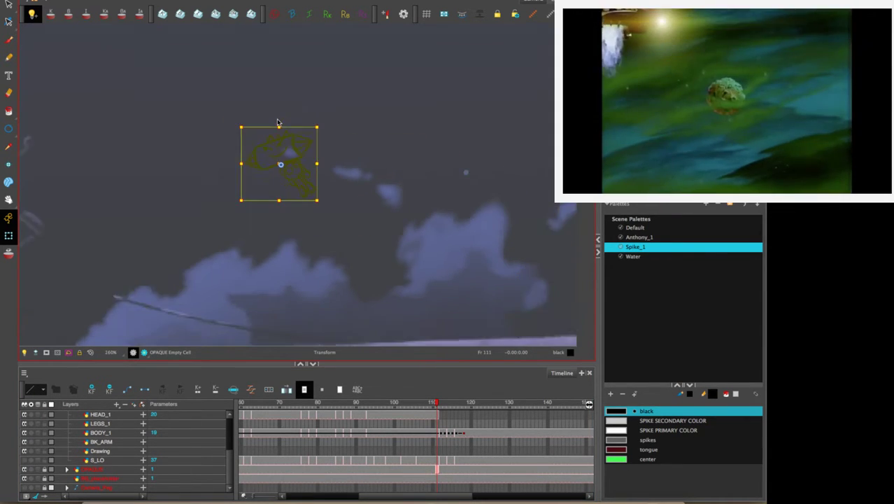
scroll(277, 122, "down", 2)
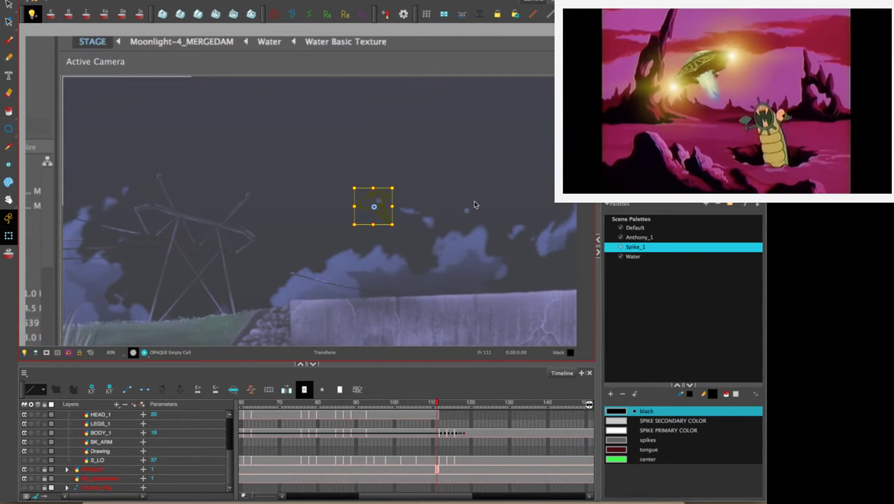
scroll(230, 464, "up", 3)
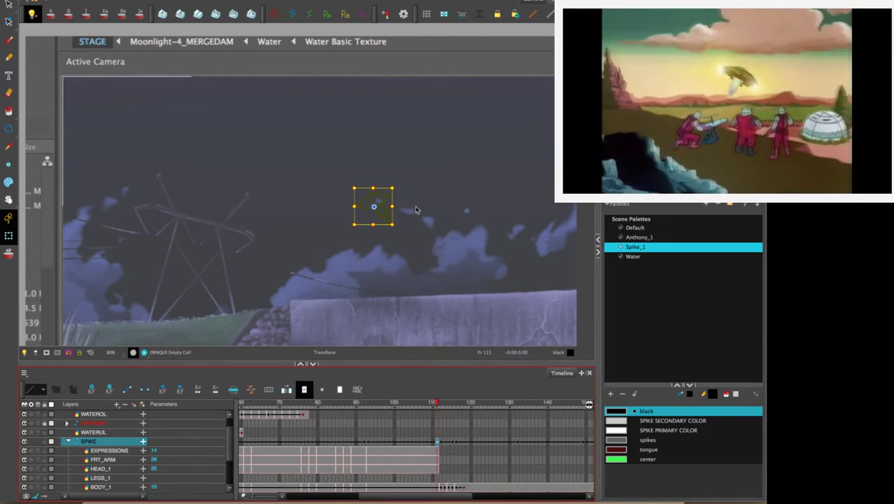
Compare Spike's pose with frame 112 and move the whole SPIKE peg up and left at frame 111, closer to the next pose.
key("period")
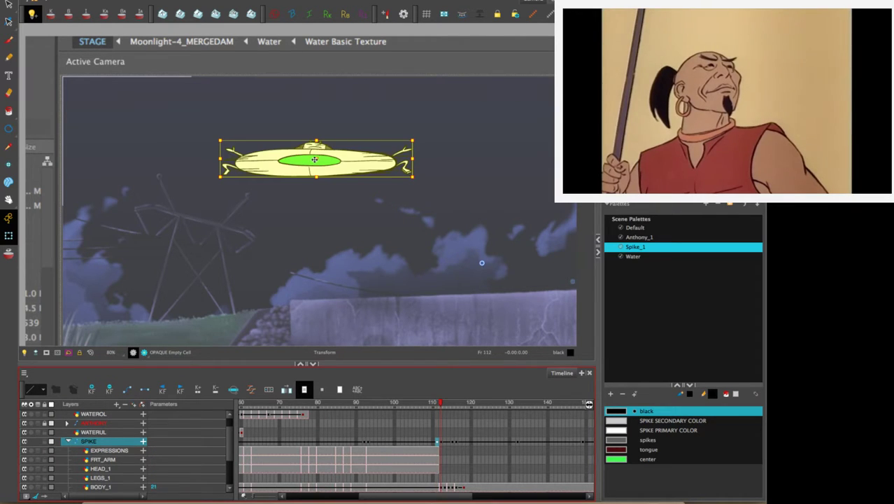
key("comma")
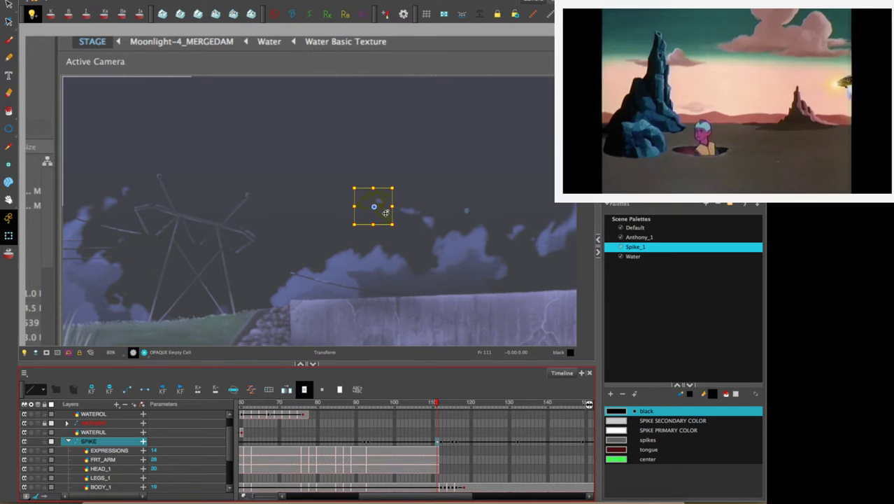
left_click_drag(386, 216, 383, 209)
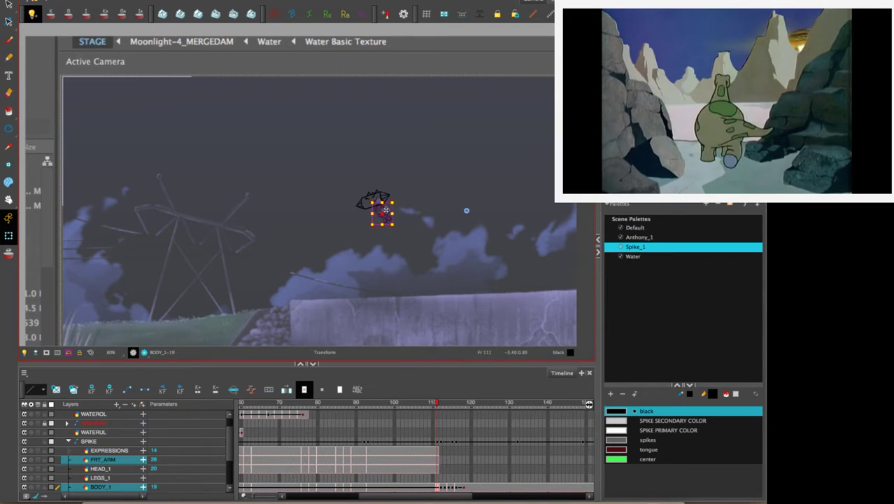
left_click(438, 442)
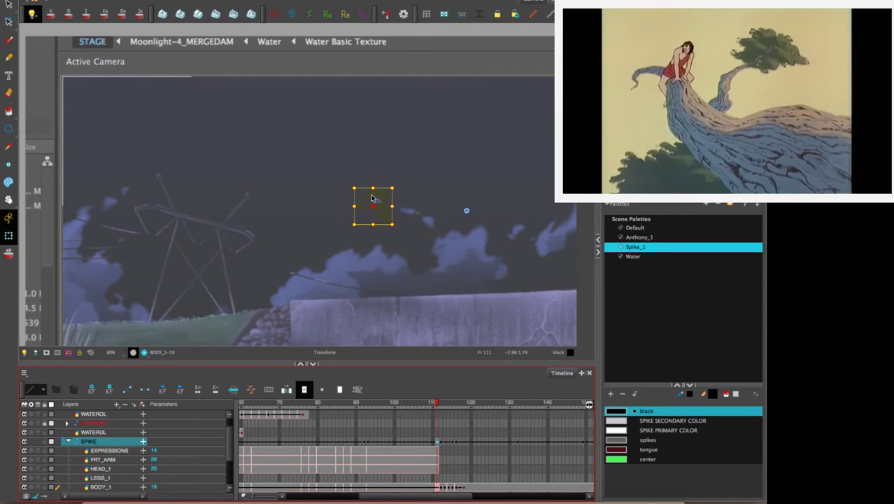
left_click(367, 195)
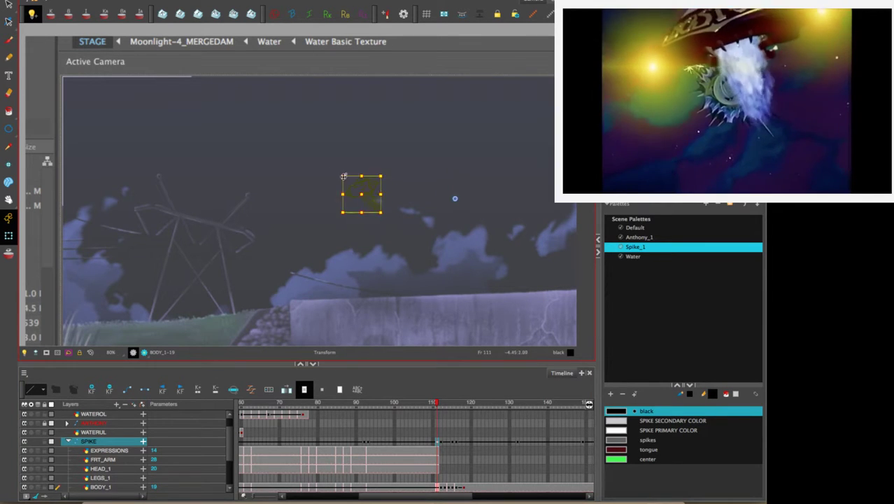
left_click_drag(344, 176, 278, 152)
Examine Spike's jump frame by frame, back to frame 86 and forward to frame 113.
key("comma")
key("comma")
key("comma")
key("comma")
key("comma")
key("comma")
key("comma")
key("comma")
key("comma")
key("comma")
key("comma")
key("comma")
key("comma")
key("comma")
key("comma")
key("comma")
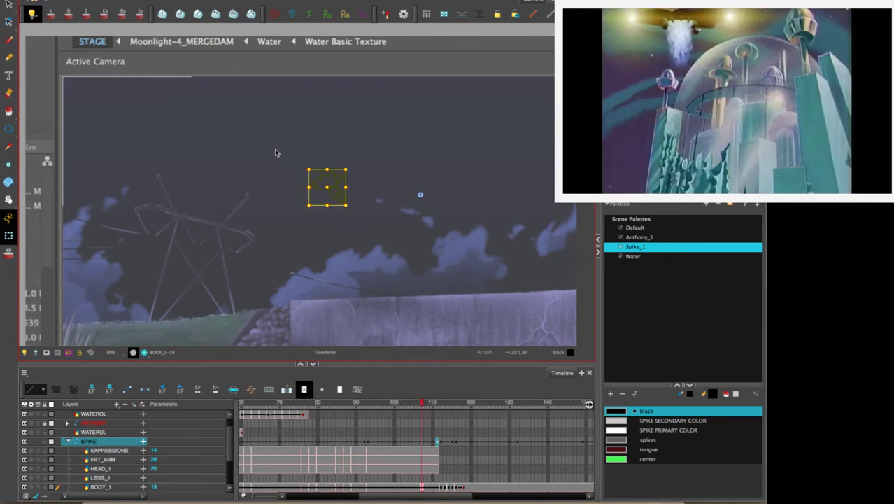
key("comma")
key("comma")
key("comma")
key("comma")
key("comma")
key("comma")
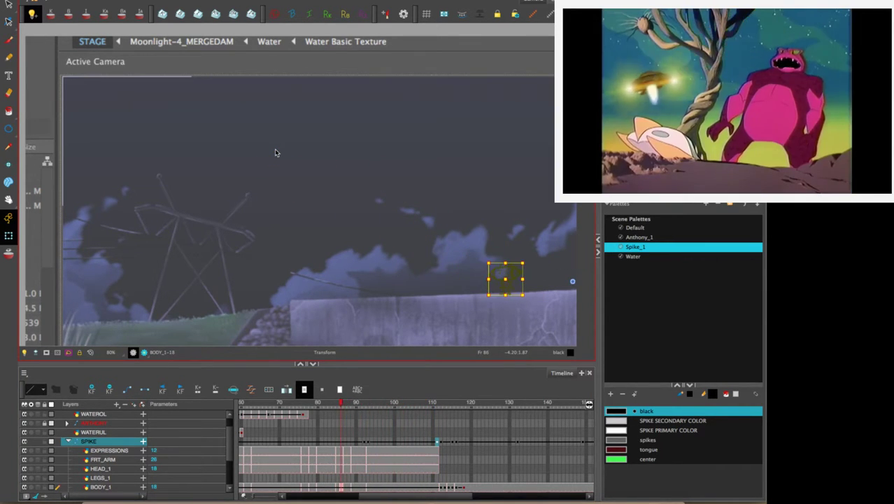
key("period")
key("period")
key("period")
key("period")
key("period")
key("period")
key("period")
key("period")
key("period")
key("period")
key("period")
key("period")
key("period")
key("period")
key("period")
key("period")
key("period")
key("period")
key("period")
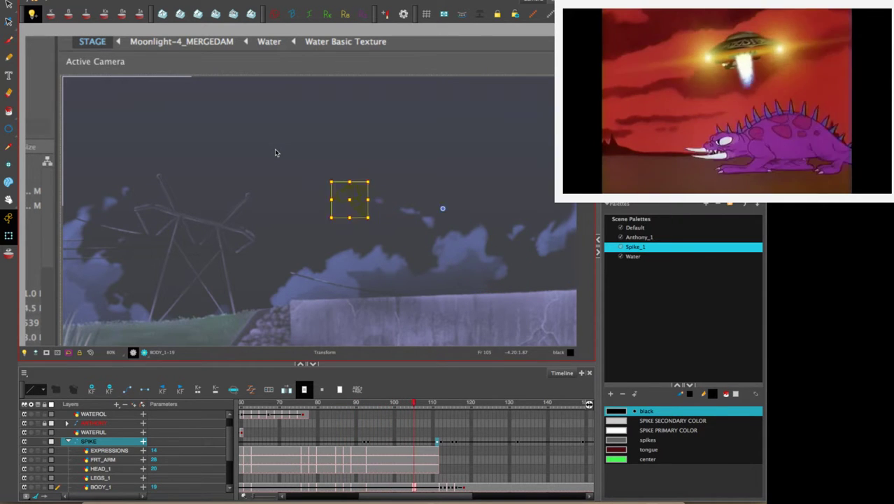
key("period")
key("period")
key("period")
key("period")
key("period")
key("period")
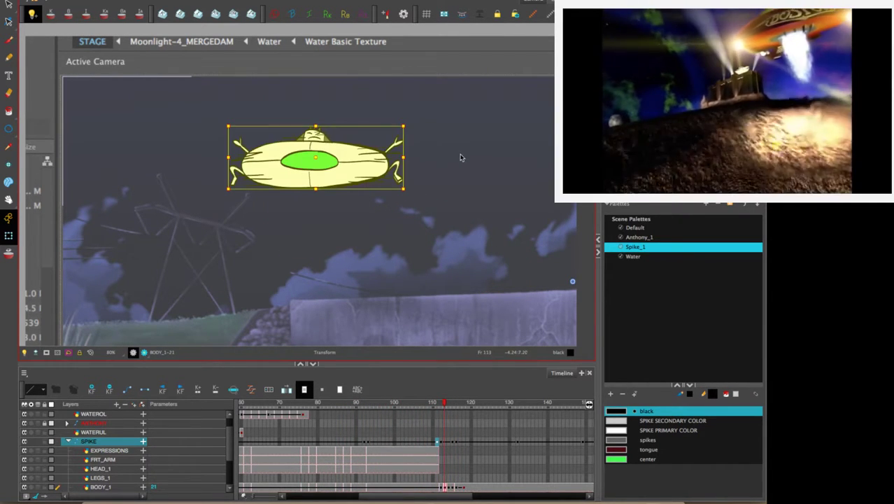
Reselect the SPIKE keyframe at frame 111 and shift the character slightly to the right and up.
key("comma")
key("comma")
left_click(437, 439)
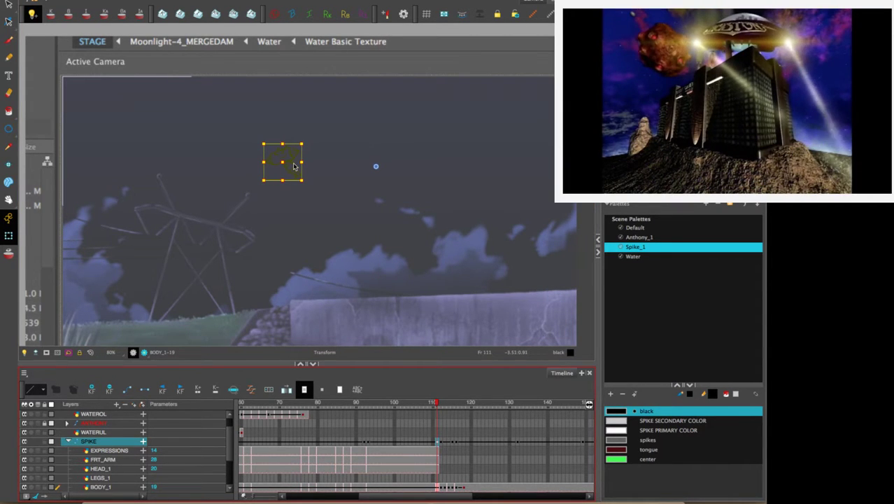
left_click_drag(420, 165, 341, 179)
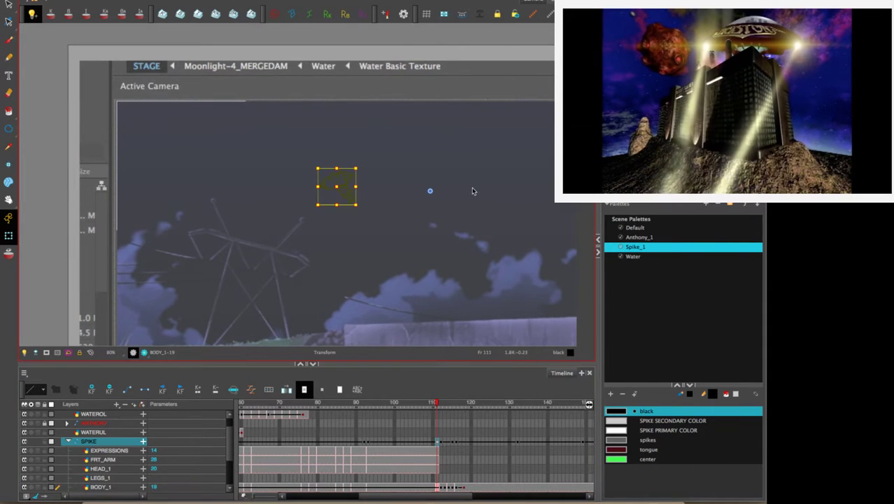
key("2")
key("2")
key("2")
key("2")
key("2")
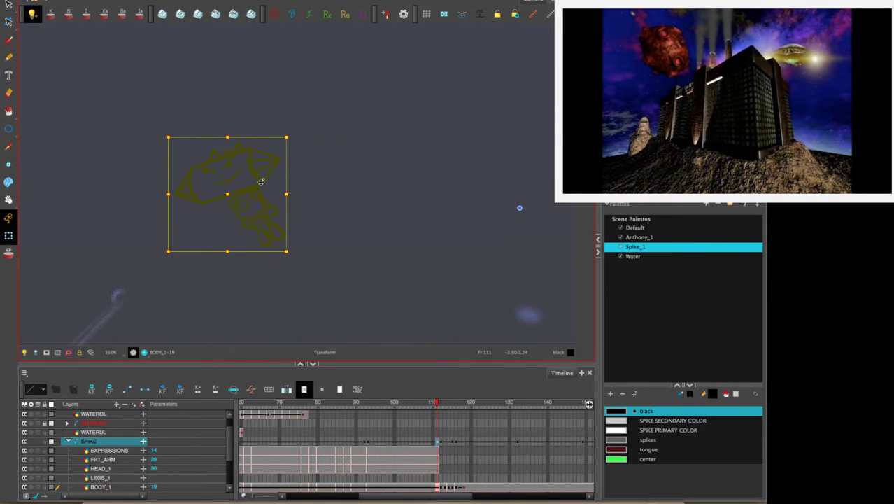
left_click_drag(261, 182, 443, 178)
key(".")
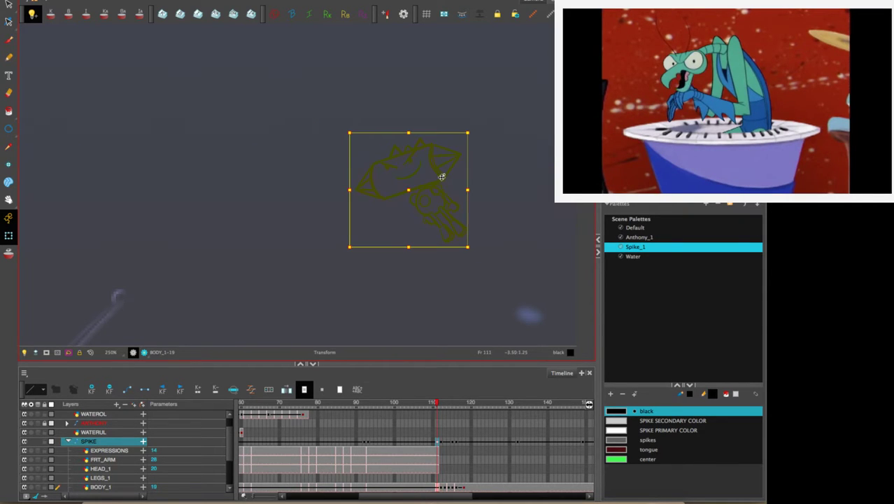
mouse_move(440, 181)
left_mouse_down()
mouse_move(339, 180)
mouse_move(348, 174)
left_mouse_up()
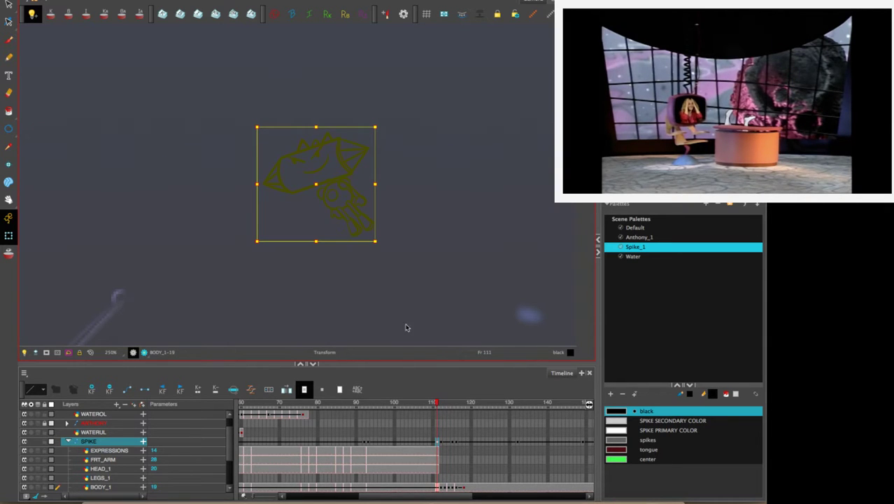
Review the adjusted jump by scrubbing between frame 111 and the frames around 87, with the character deselected.
left_click_drag(424, 234, 377, 168)
scroll(423, 237, "down", 6)
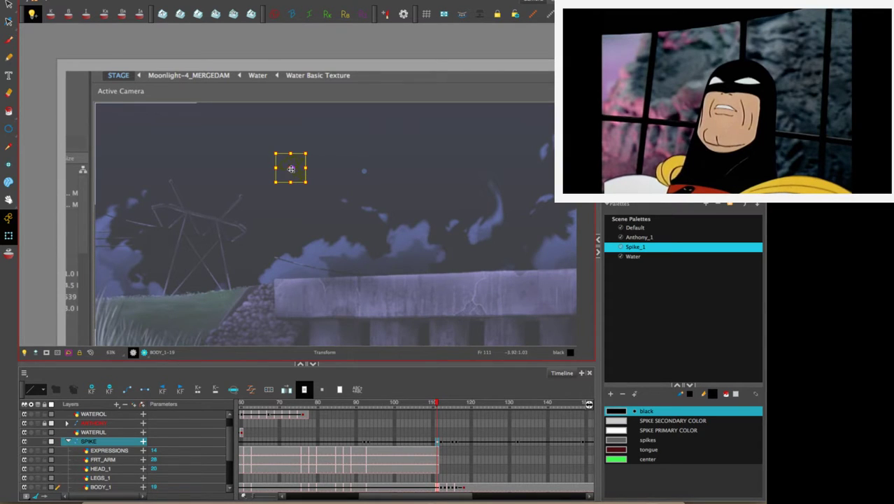
mouse_move(437, 403)
left_mouse_down()
mouse_move(326, 411)
mouse_move(459, 415)
mouse_move(352, 421)
left_mouse_up()
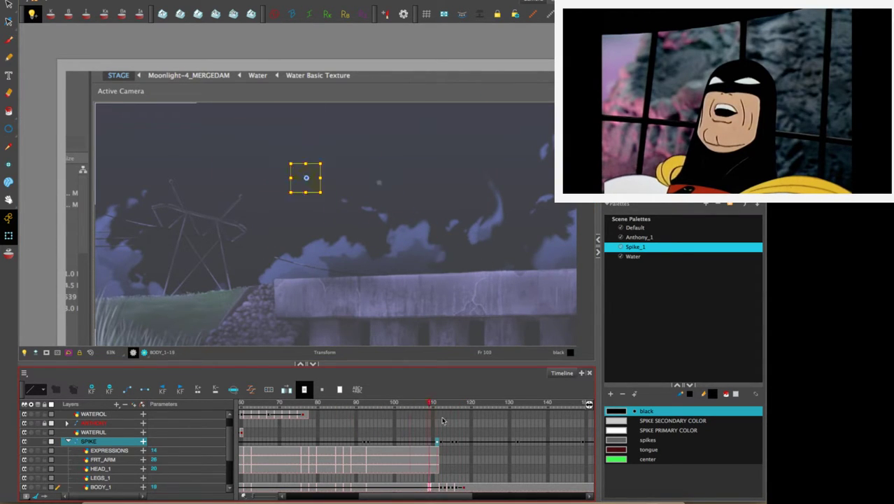
left_click_drag(443, 418, 333, 410)
left_click_drag(481, 201, 426, 161)
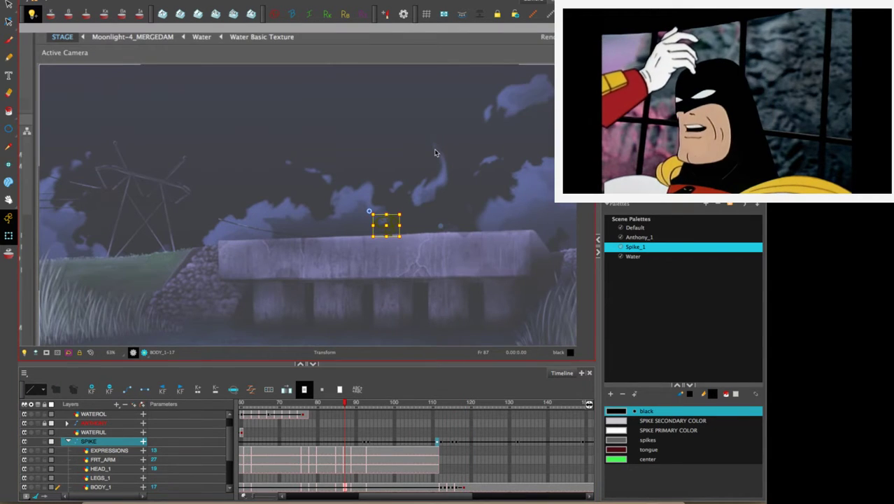
left_click(10, 5)
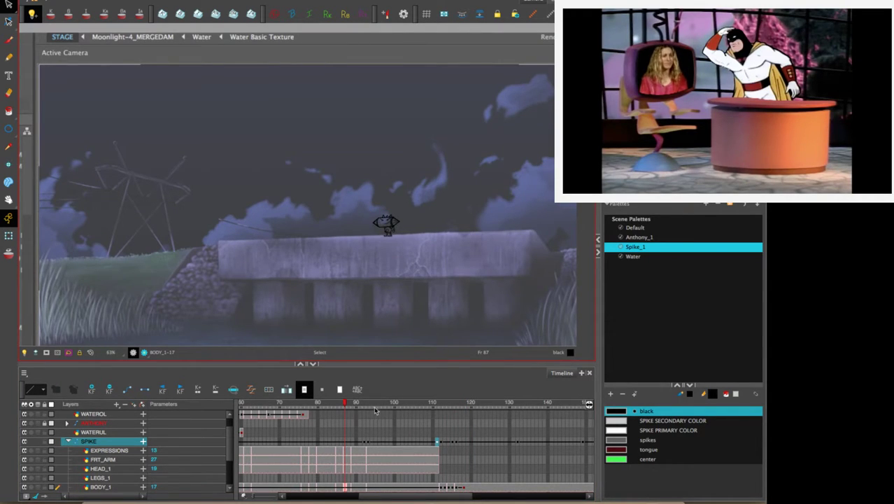
mouse_move(350, 406)
left_mouse_down()
mouse_move(452, 404)
mouse_move(323, 431)
mouse_move(406, 426)
left_mouse_up()
Set an easing curve preset on the SPIKE keyframe at frame 111, comparing two curves by scrubbing through the jump.
left_click(436, 443)
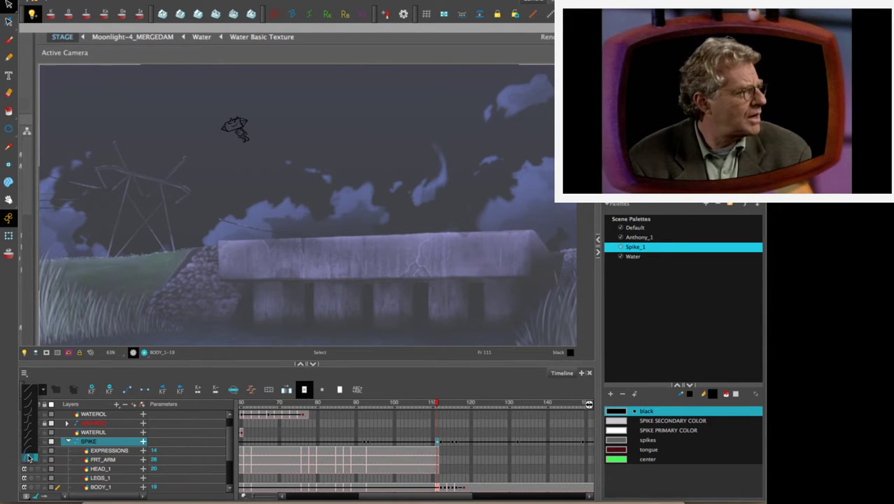
left_click(30, 459)
left_click_drag(436, 404, 441, 437)
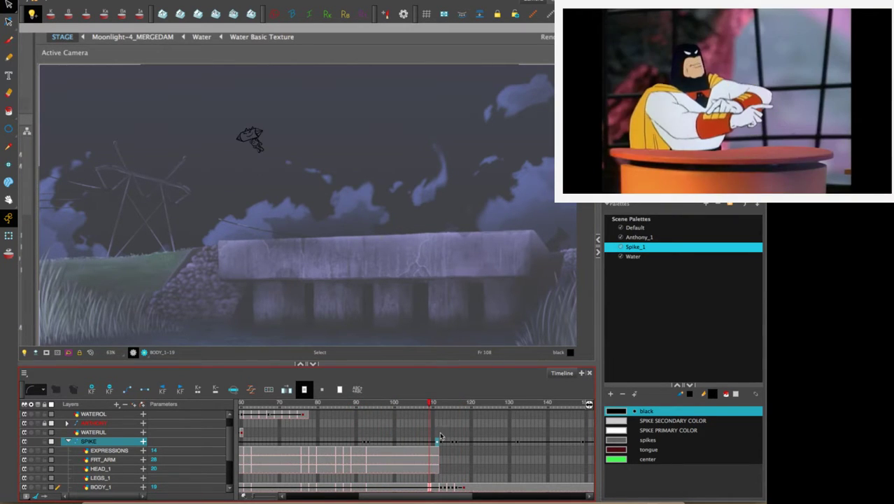
left_click(43, 390)
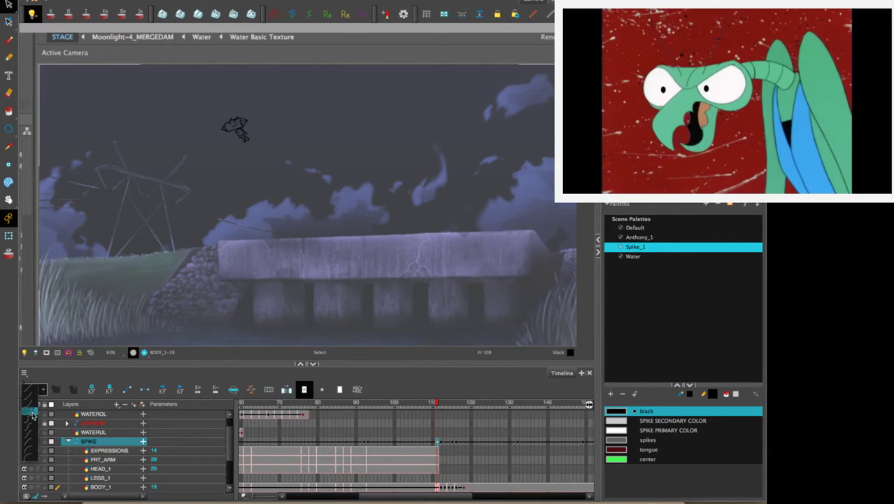
left_click(32, 415)
left_click_drag(437, 406, 384, 414)
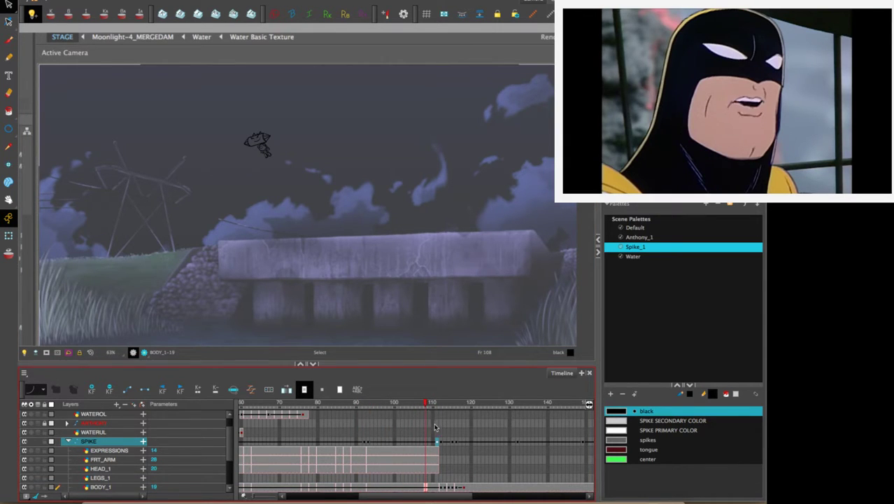
Apply the arched easing curve preset, the last one available, to the SPIKE keyframe at frame 93.
left_click(366, 441)
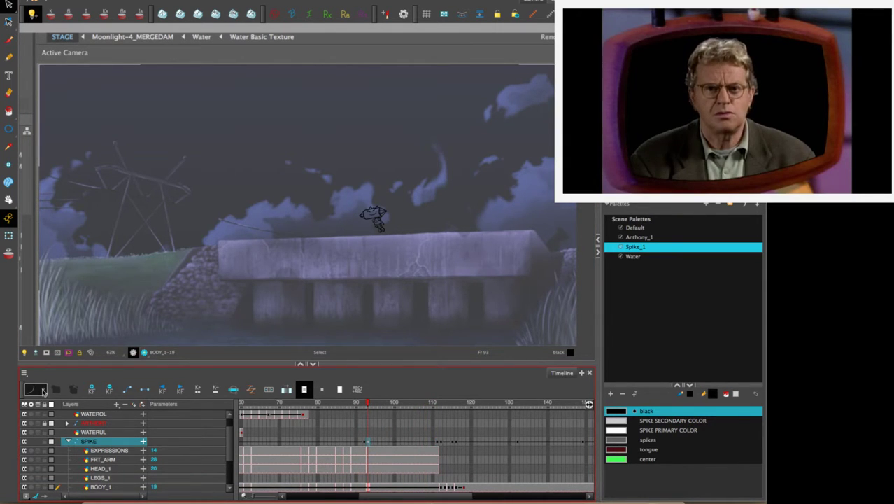
left_click(41, 389)
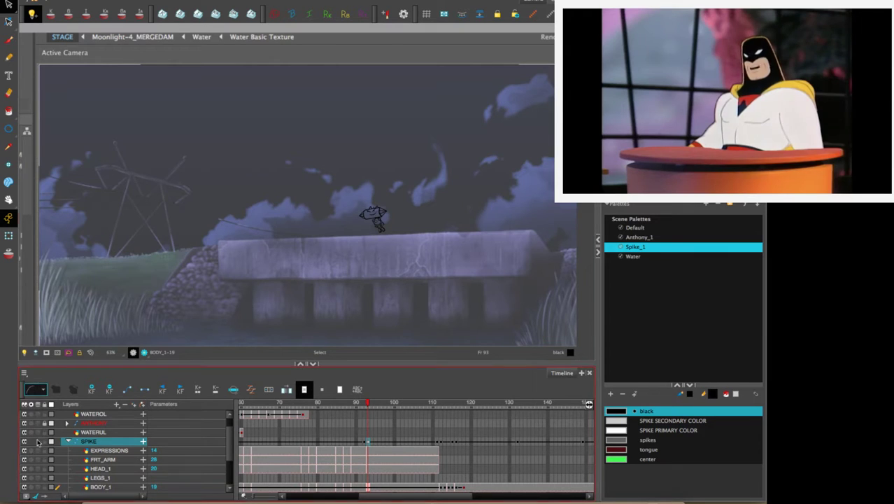
left_click(40, 454)
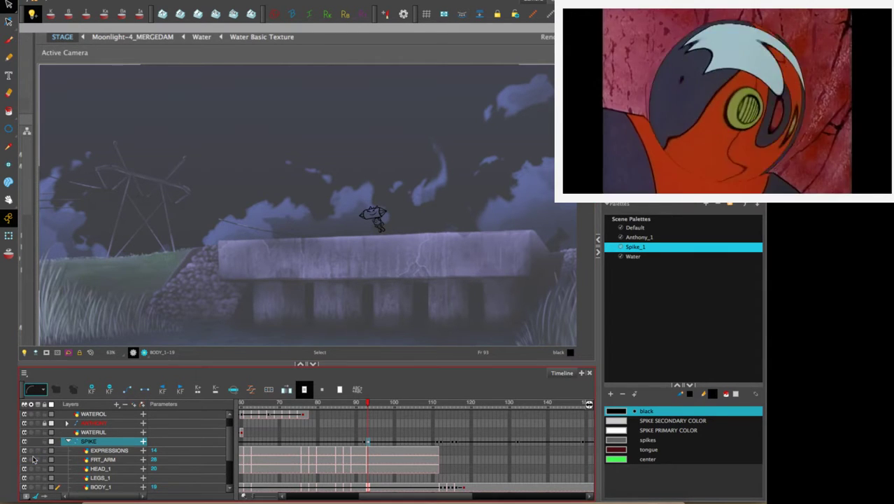
Play back Spike's jump from frame 72 to check the eased motion.
left_click_drag(366, 407, 283, 436)
key("period")
key("period")
key("period")
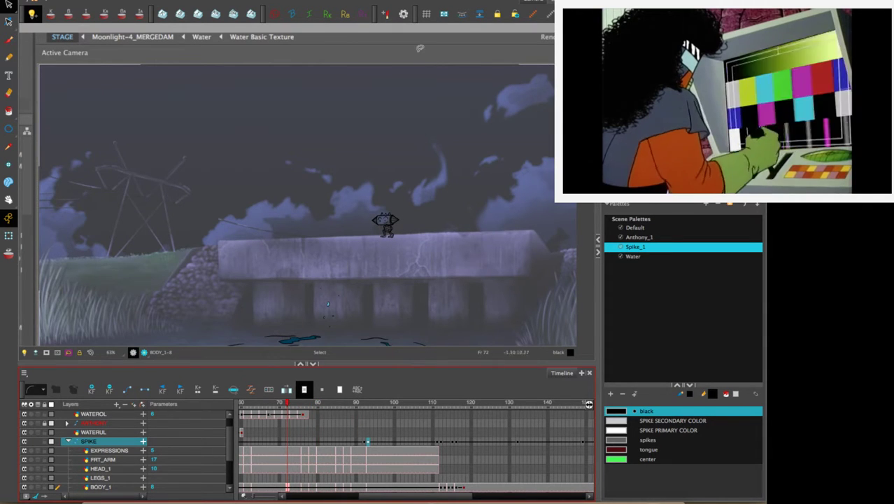
key("shift+Return")
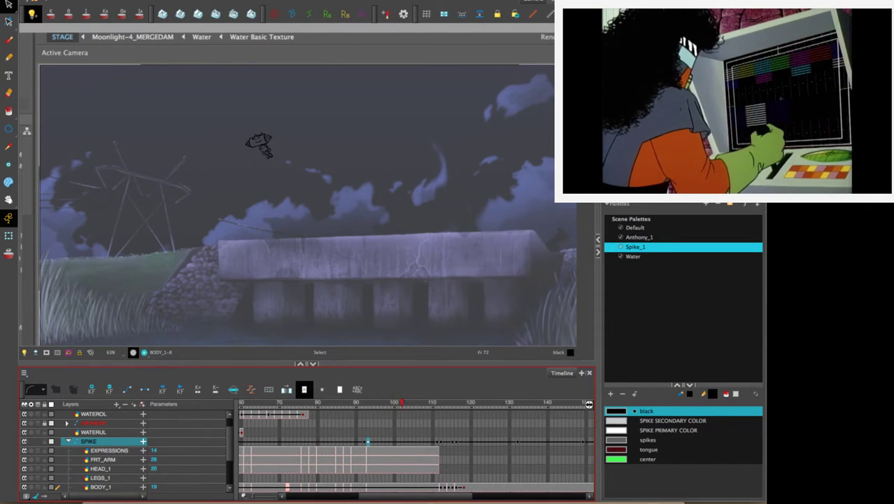
Review Spike's jump by scrubbing between frames 87 and 110 and playing it back from frame 71.
left_click_drag(429, 406, 418, 405)
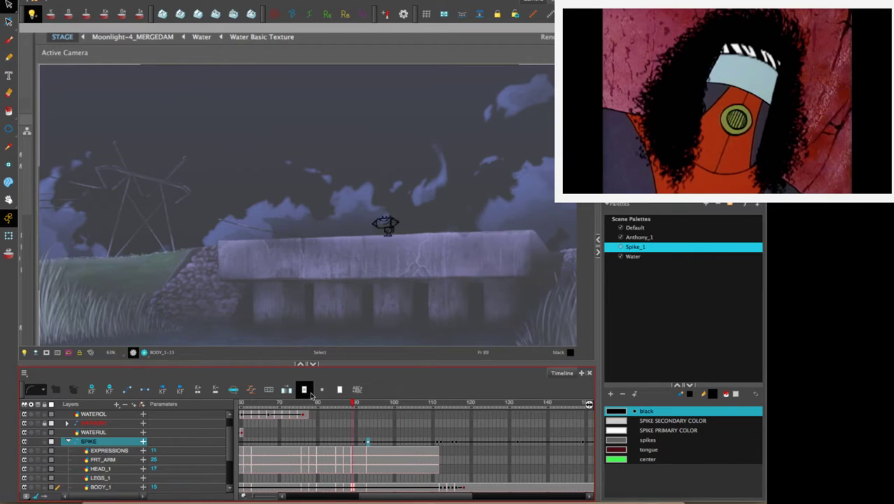
left_click(306, 390)
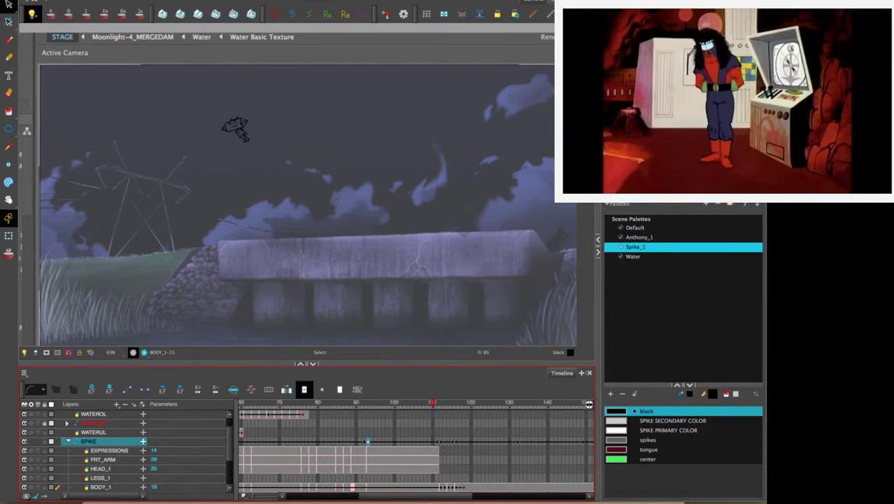
left_click_drag(444, 405, 339, 415)
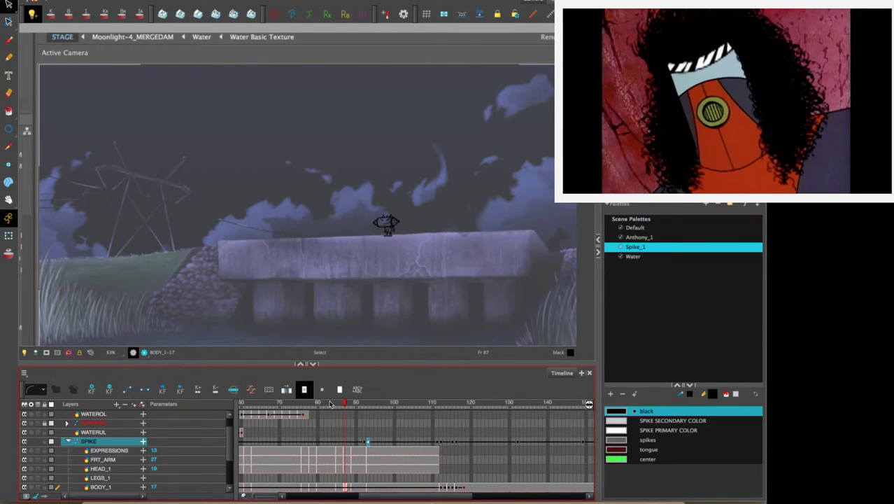
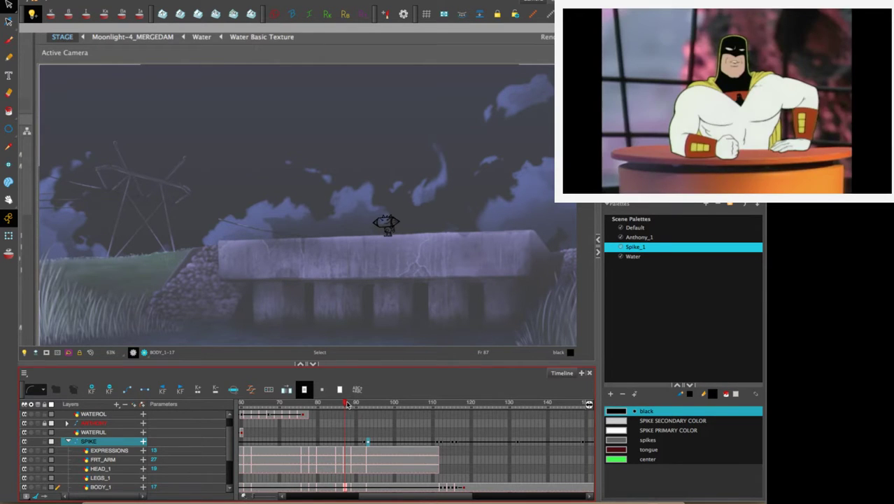
mouse_move(347, 406)
left_mouse_down()
mouse_move(503, 407)
mouse_move(283, 406)
left_mouse_up()
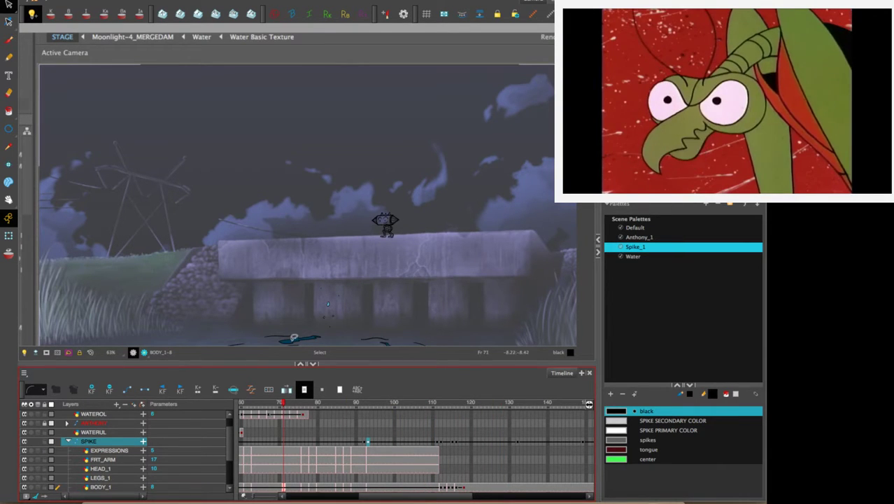
key("shift+Return")
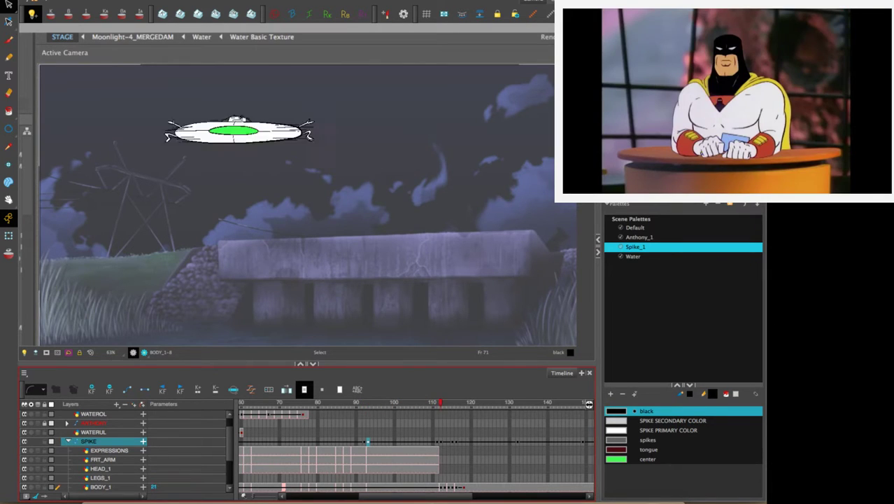
mouse_move(410, 410)
left_mouse_down()
mouse_move(354, 407)
mouse_move(413, 406)
left_mouse_up()
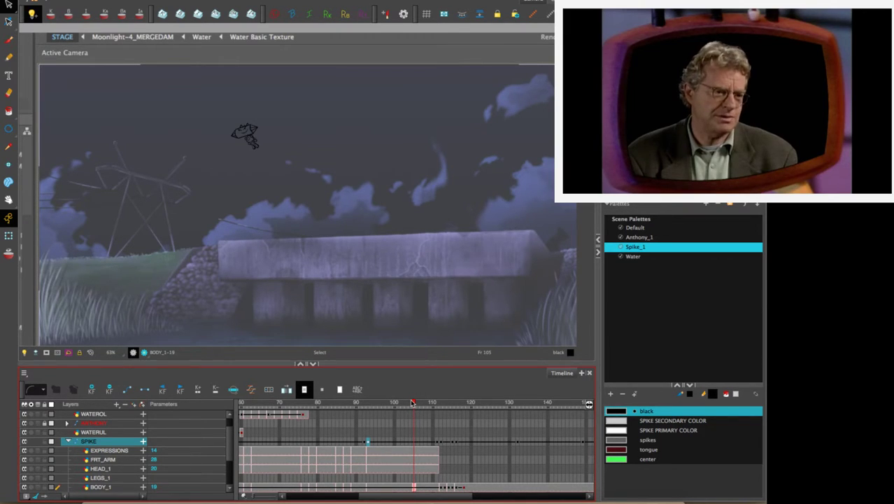
key("XF86AudioRaiseVolume")
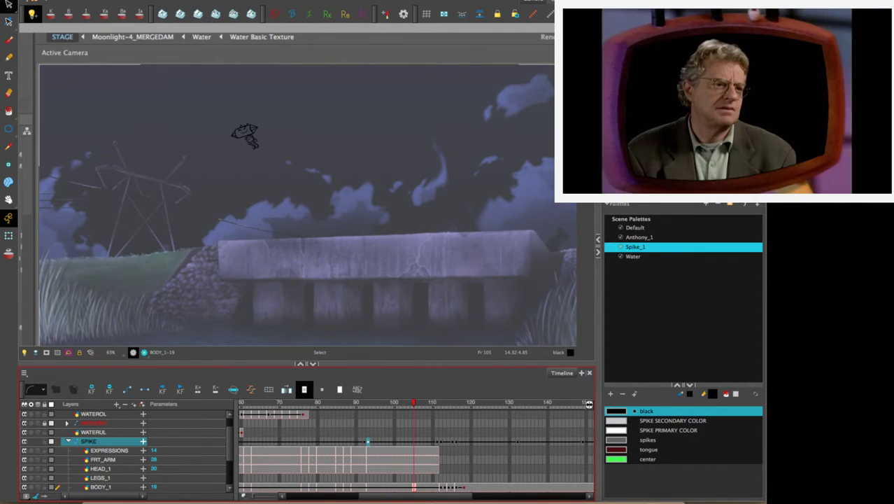
mouse_move(413, 408)
left_mouse_down()
mouse_move(374, 405)
mouse_move(398, 397)
mouse_move(380, 406)
mouse_move(402, 406)
left_mouse_up()
Select the S_LO layer's rough drawing at frame 95 and show it with the other layers in the Drawing view.
scroll(230, 453, "down", 3)
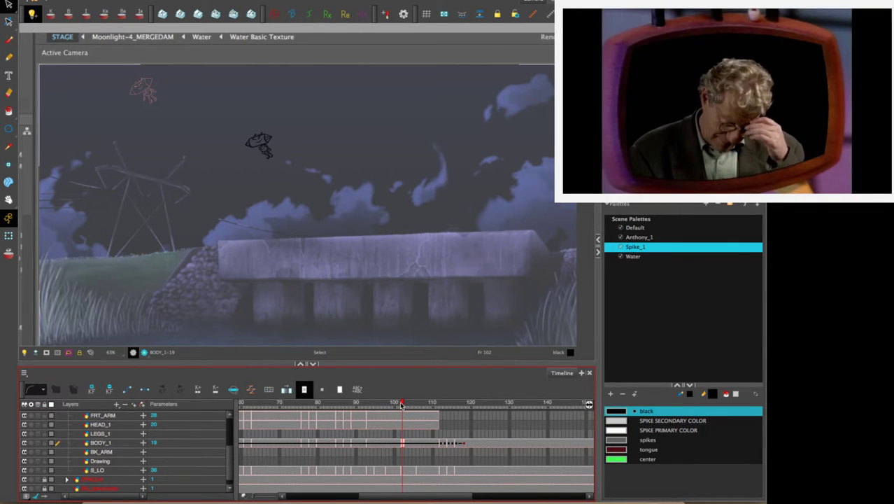
left_click_drag(404, 404, 368, 409)
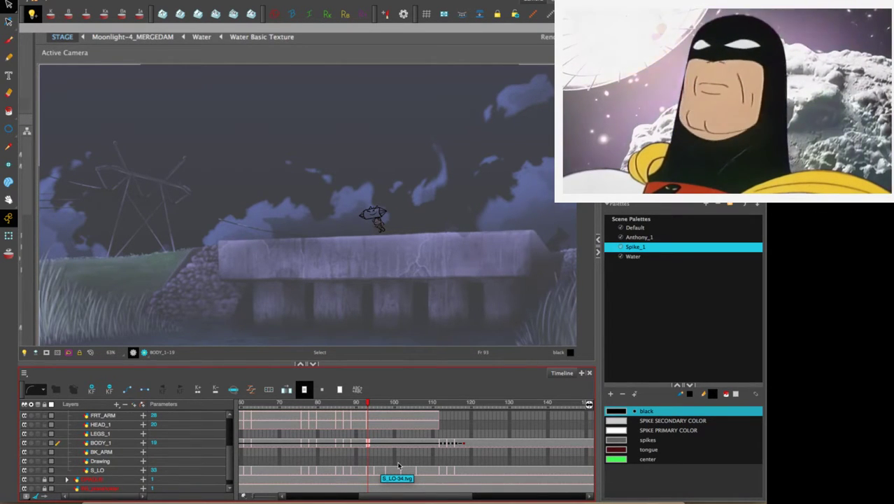
left_click(373, 471)
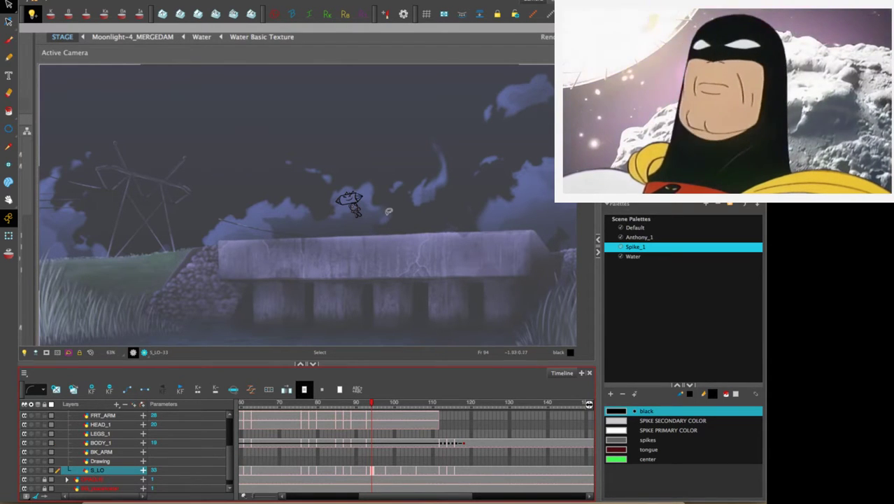
key("f")
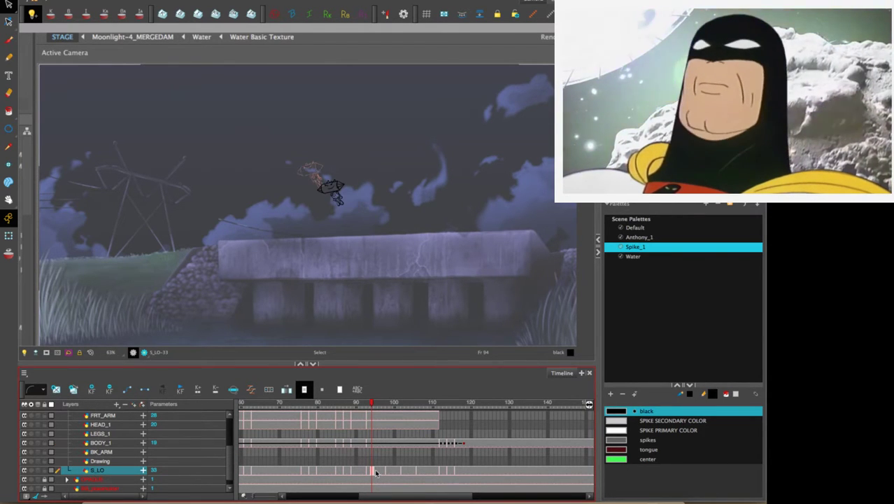
left_click(329, 190)
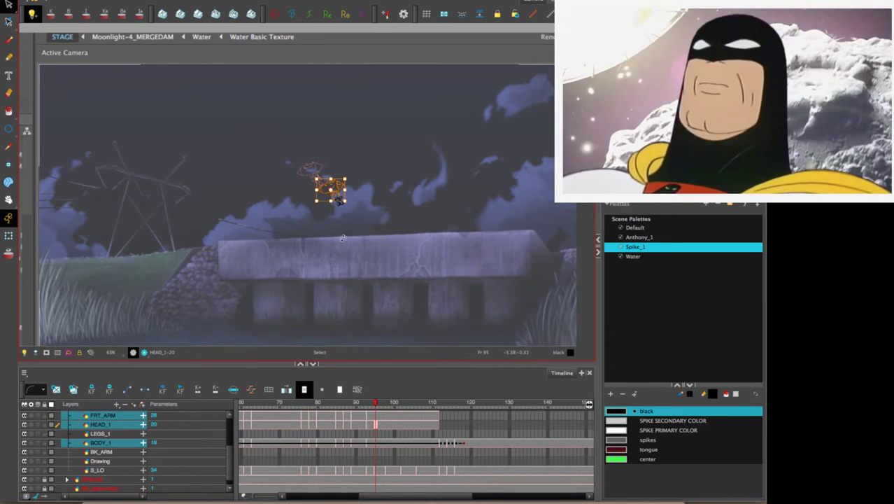
left_click(376, 472)
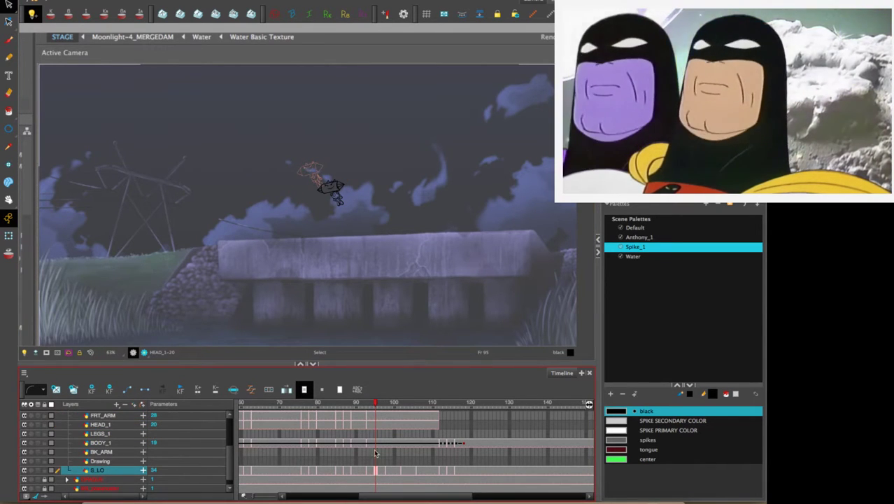
key("shift+l")
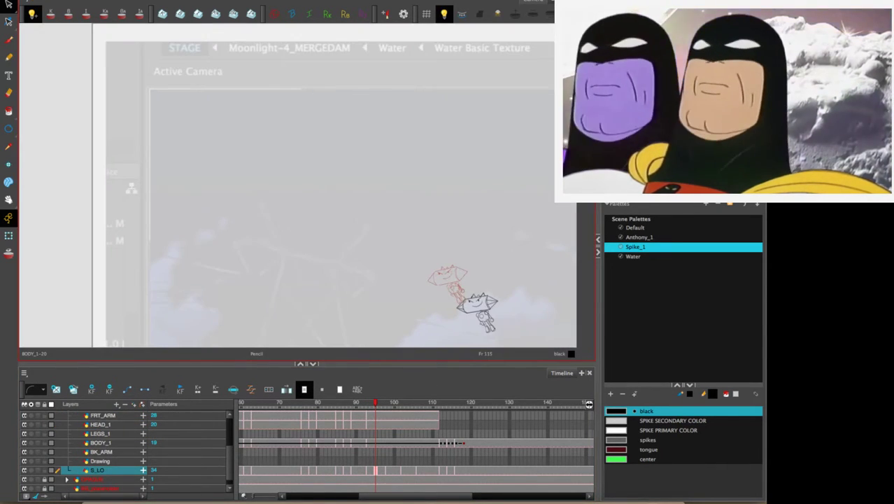
At frame 97, select the whole red S_LO rough and move it onto the inked Spike pose.
left_click(380, 472)
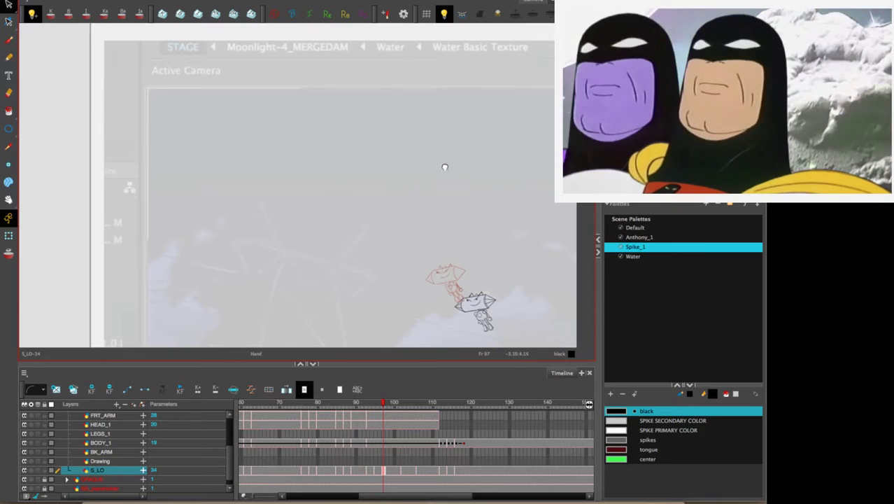
left_click_drag(445, 165, 376, 61)
left_click_drag(406, 126, 364, 197)
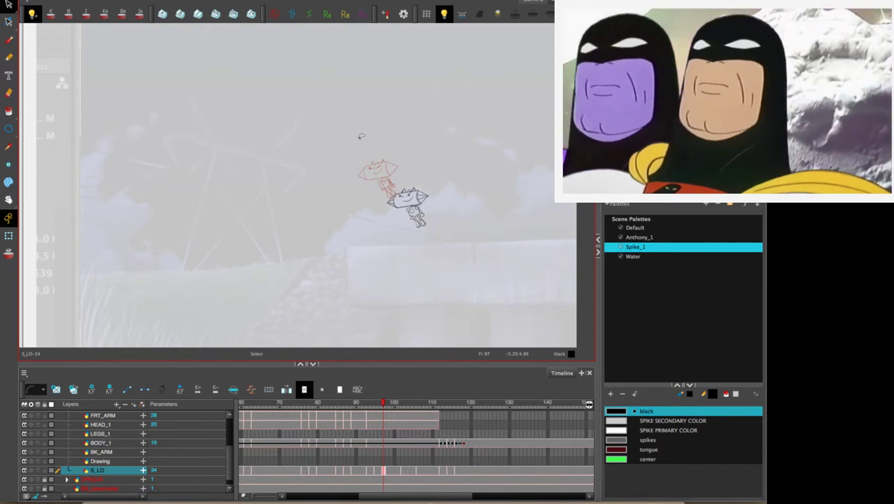
key("super+v")
mouse_move(432, 112)
left_mouse_down()
mouse_move(330, 162)
mouse_move(441, 95)
left_mouse_up()
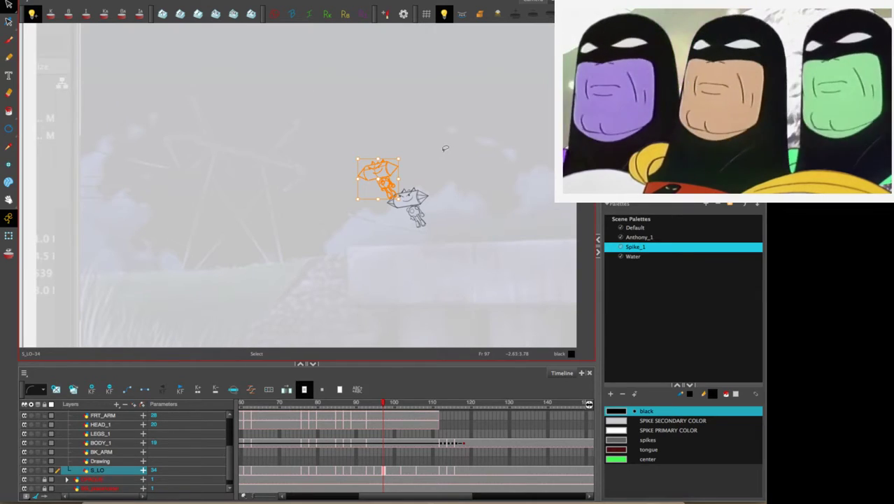
left_click_drag(388, 182, 419, 204)
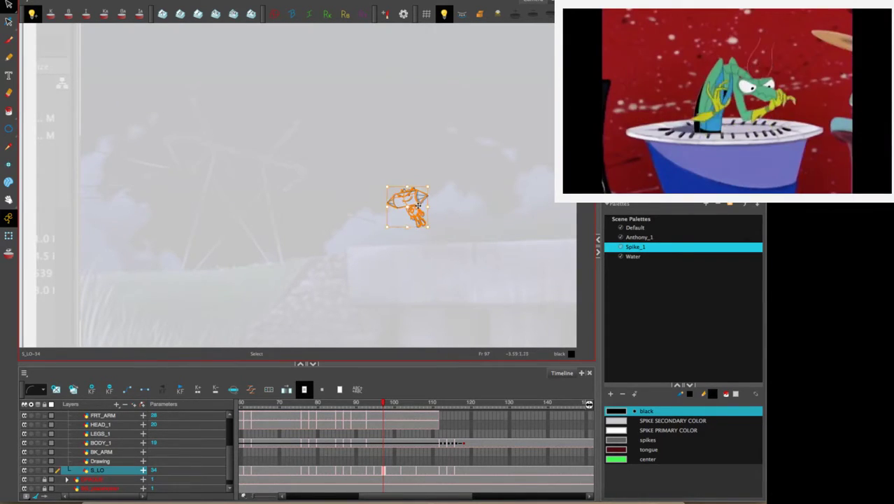
Align the S_LO rough at frame 98 with the inked Spike pose and check it against frame 96.
left_click(389, 470)
mouse_move(339, 70)
left_mouse_down()
mouse_move(383, 88)
mouse_move(344, 98)
left_mouse_up()
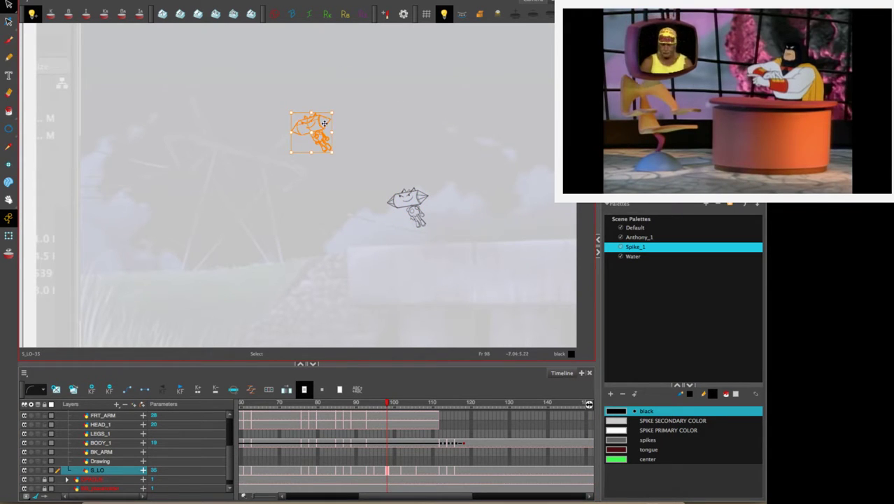
mouse_move(321, 126)
left_mouse_down()
mouse_move(414, 191)
mouse_move(420, 204)
left_mouse_up()
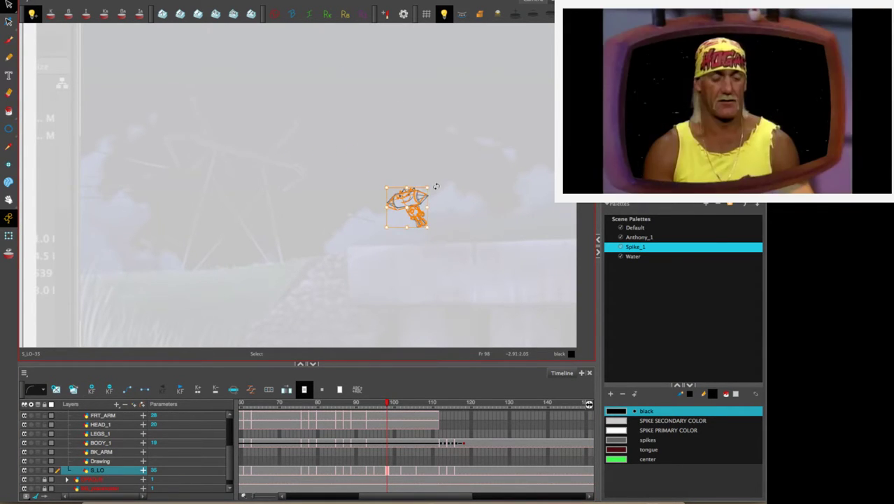
left_click(440, 187)
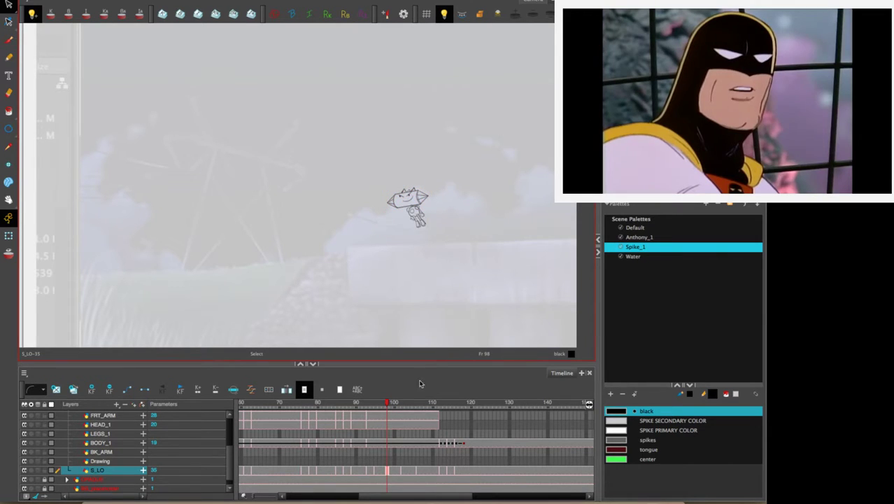
left_click(380, 470)
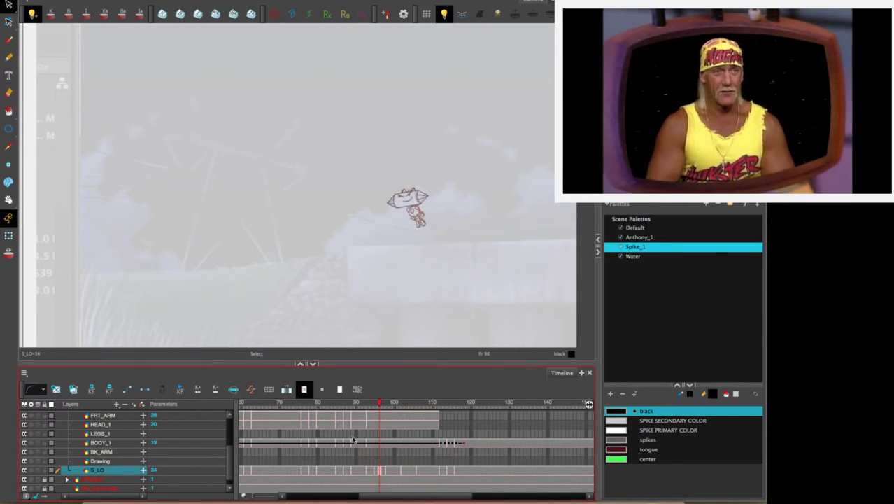
Move the S_LO rough at frame 103 onto the inked Spike pose and deselect it.
left_click(407, 471)
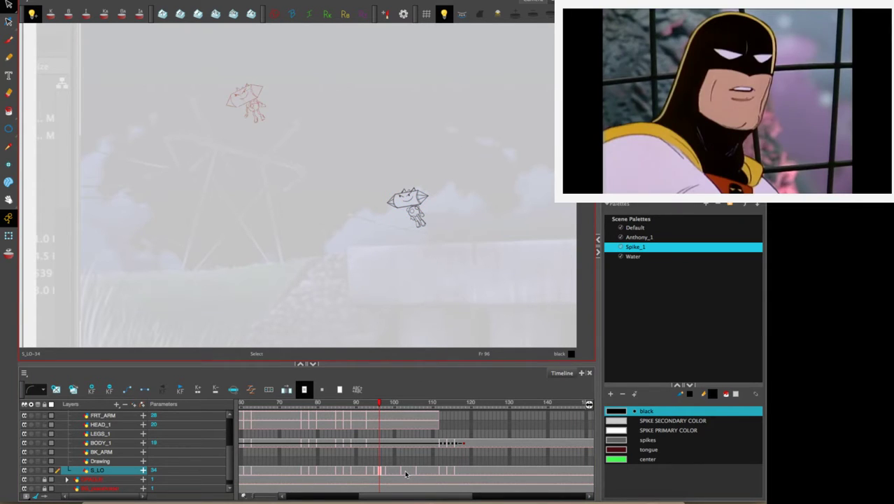
mouse_move(302, 59)
left_mouse_down()
mouse_move(241, 146)
mouse_move(284, 116)
mouse_move(439, 198)
mouse_move(438, 185)
left_mouse_up()
left_click(437, 182)
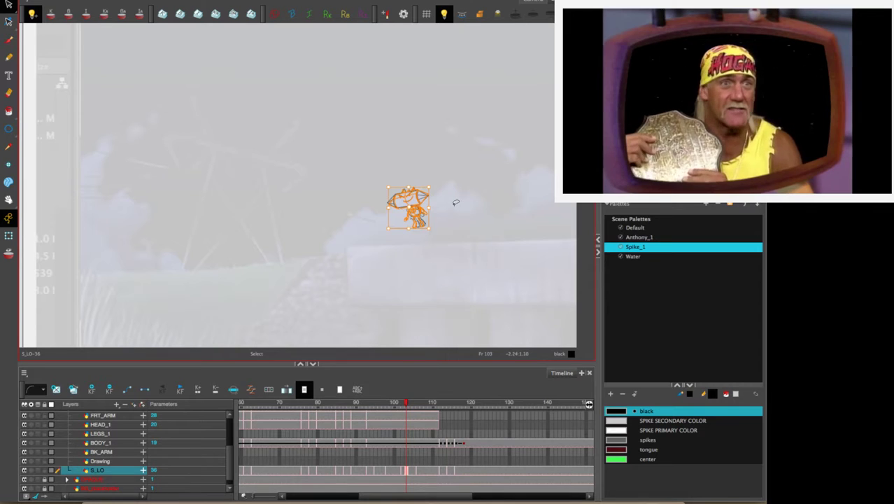
left_click(457, 205)
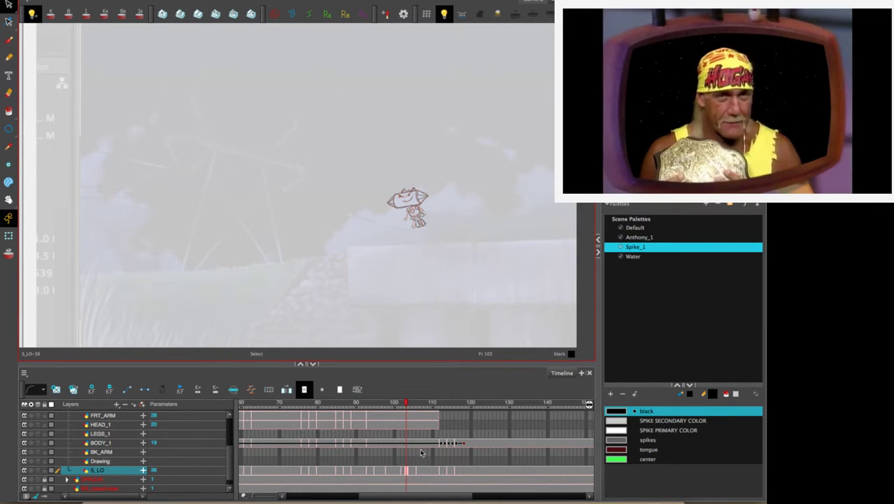
Step through the S_LO drawings around frame 104, and move the rough at frame 106 onto the inked Spike pose.
left_click(410, 471)
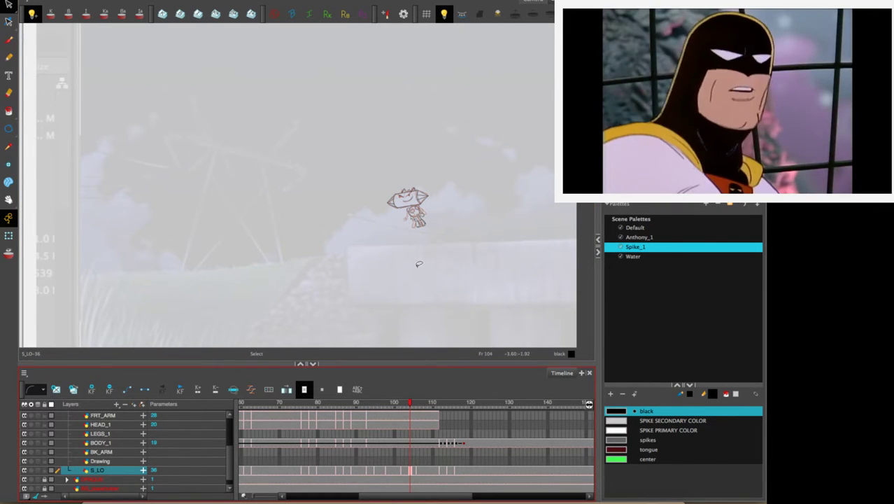
key(".")
key(".")
key(".")
key(".")
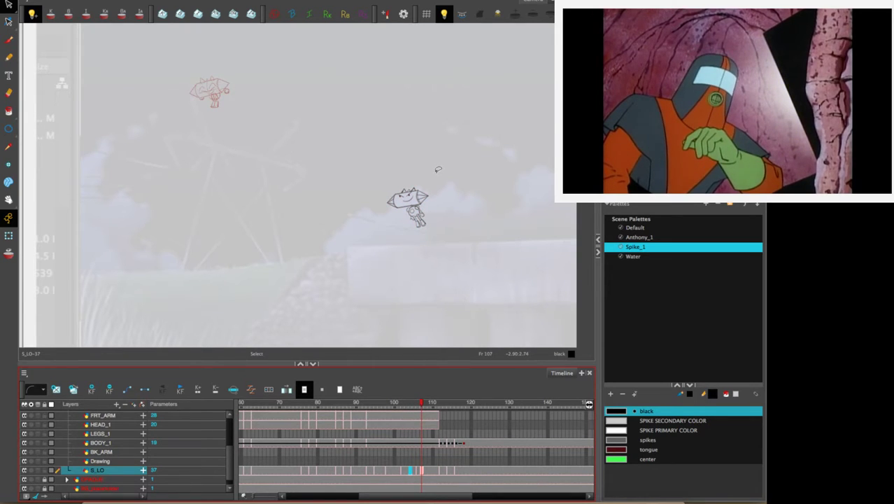
key("comma")
key("comma")
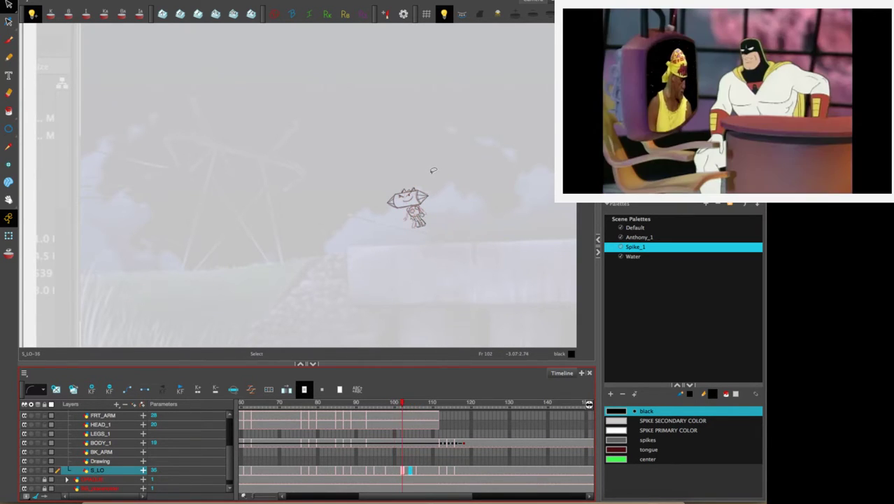
key("period")
key("period")
left_click(214, 89)
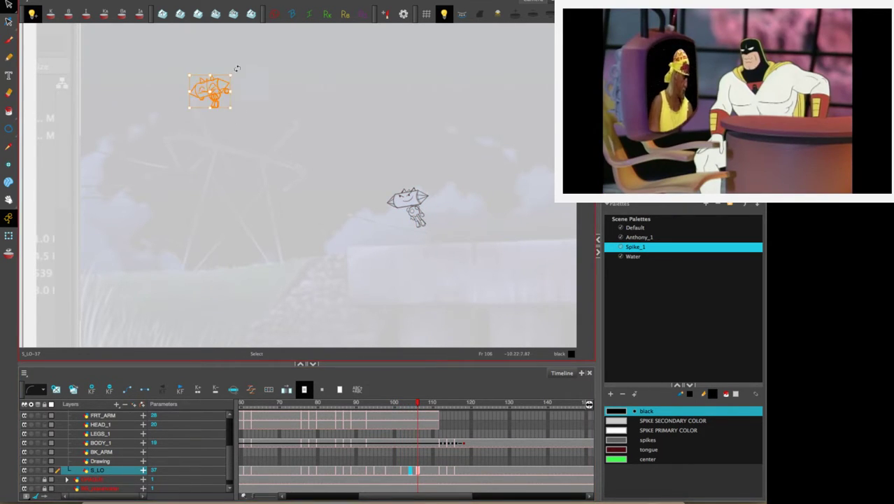
mouse_move(217, 84)
left_mouse_down()
mouse_move(272, 98)
mouse_move(430, 195)
mouse_move(420, 203)
left_mouse_up()
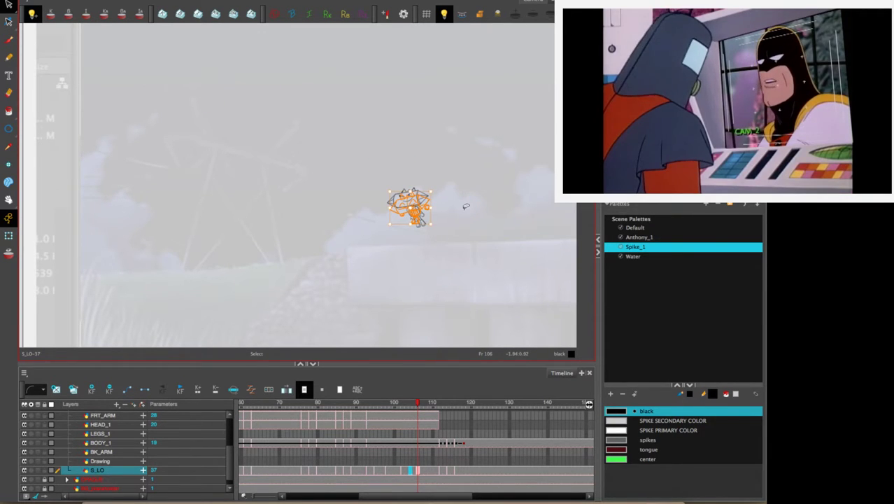
Examine the remaining S_LO drawings from frame 113 through frame 181, including the inflated round pose at frame 161.
key("period")
key("period")
key("period")
key("period")
key("period")
key("period")
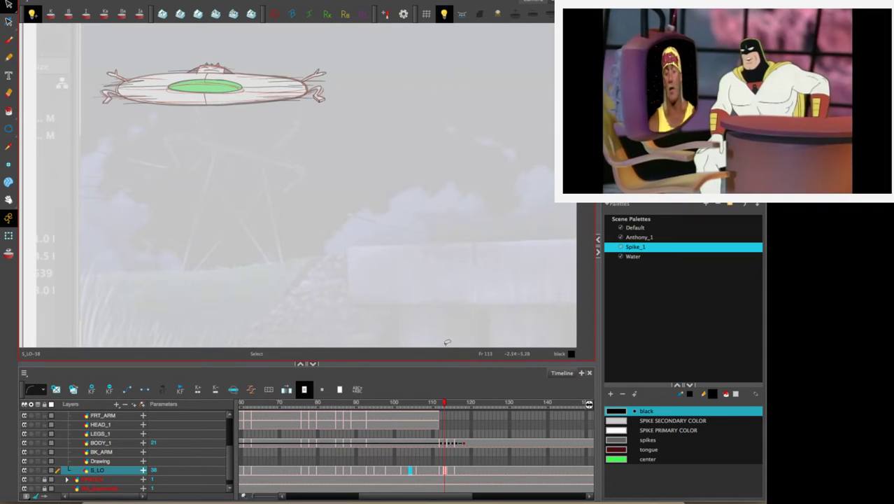
left_click_drag(444, 475, 560, 492)
left_click(366, 472)
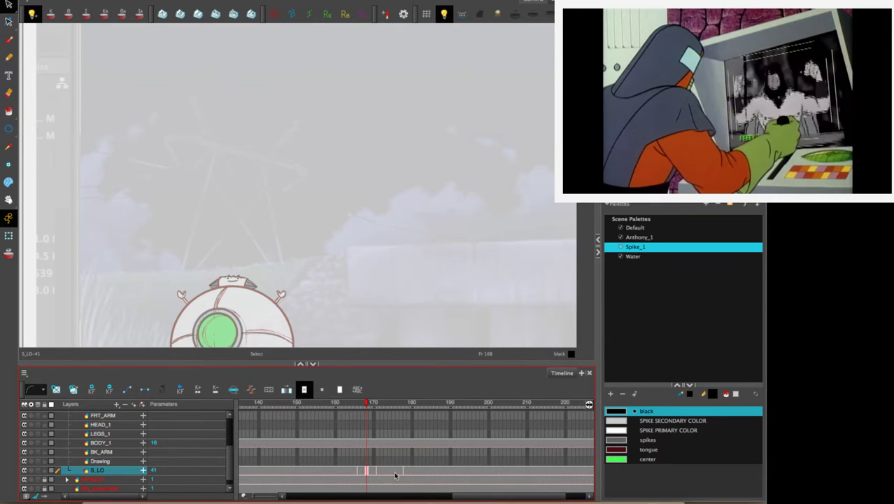
left_click(386, 472)
mouse_move(384, 406)
left_mouse_down()
mouse_move(346, 413)
mouse_move(456, 418)
left_mouse_up()
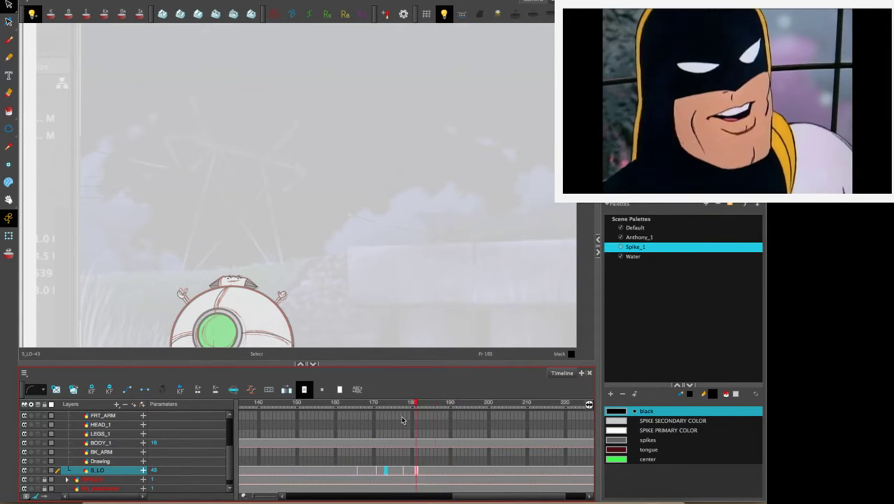
left_click_drag(402, 420, 339, 420)
left_click_drag(378, 298, 463, 196)
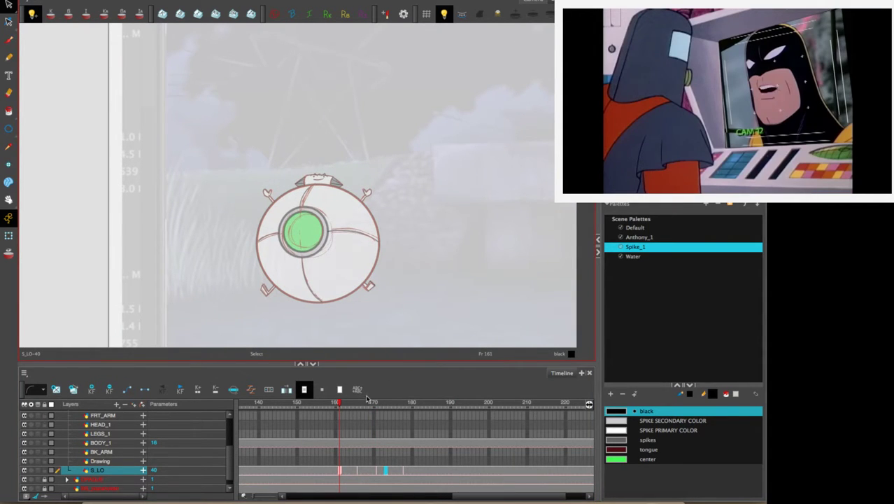
Clear the S_LO exposure from frame 117 onward, over the stretch leading to the inflated round pose.
mouse_move(350, 409)
left_mouse_down()
mouse_move(409, 413)
mouse_move(337, 424)
left_mouse_up()
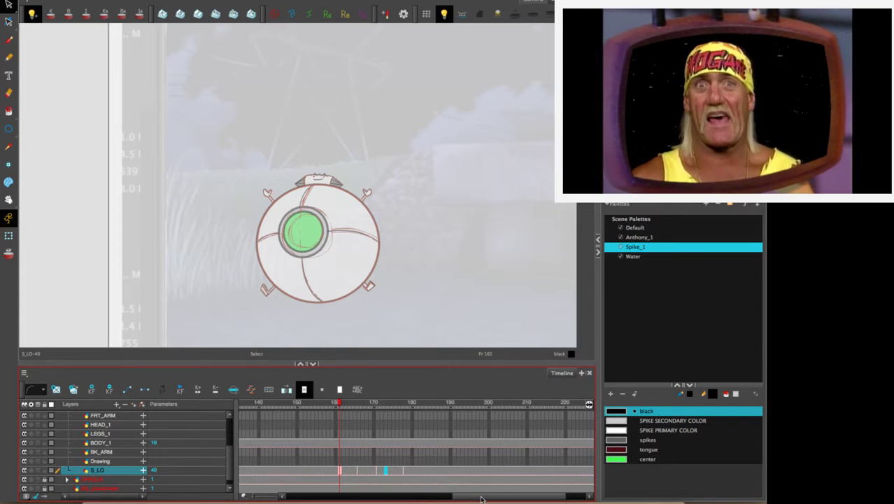
left_click_drag(476, 495, 395, 475)
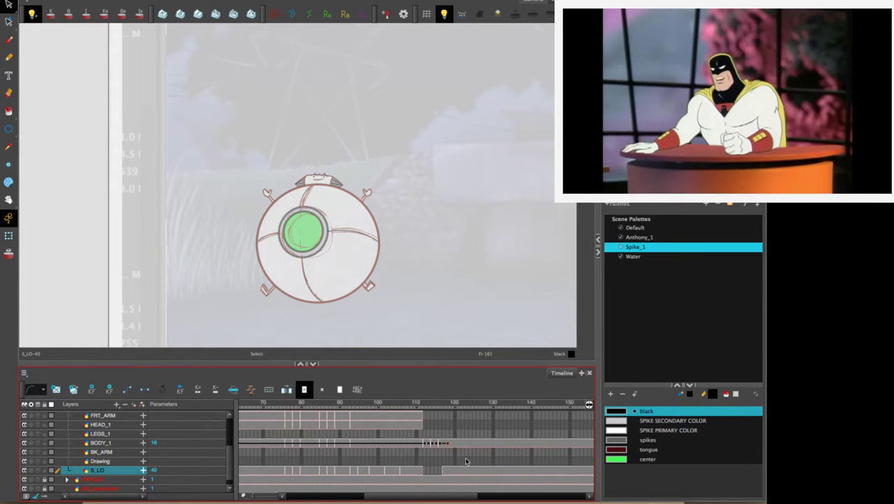
scroll(448, 462, "right", 5)
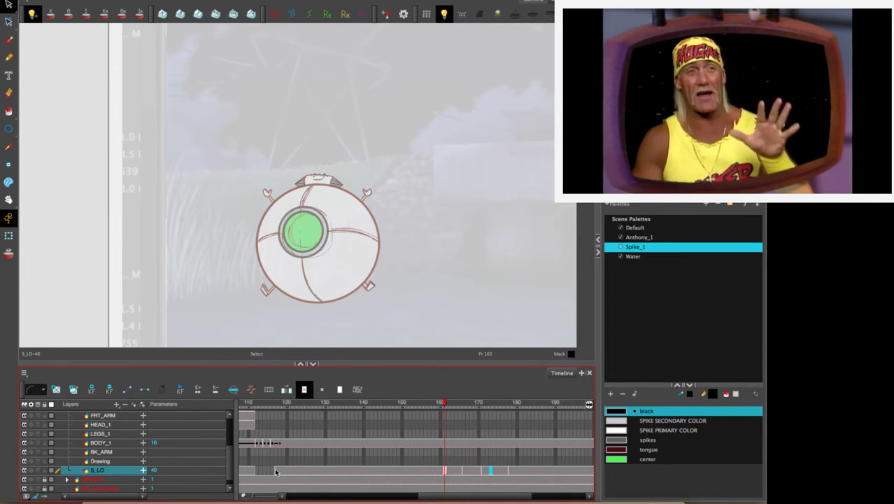
left_click_drag(275, 472, 445, 471)
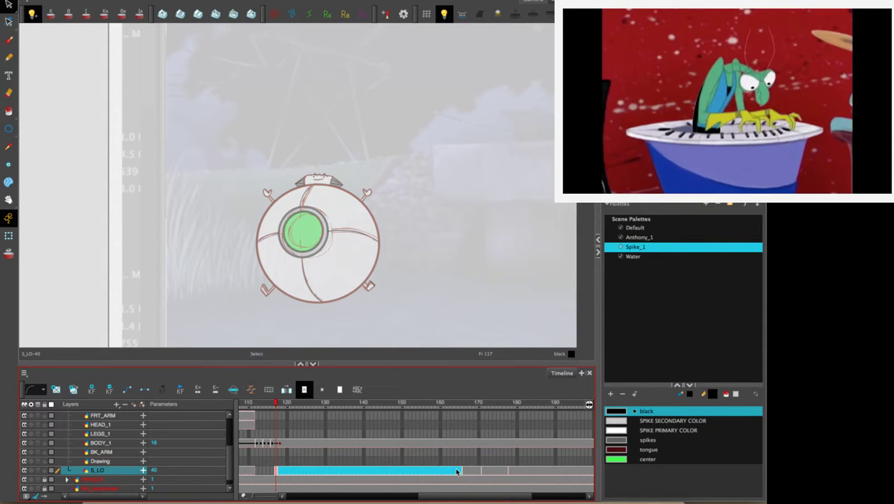
Examine the inked Spike up close against the S_LO roughs around frames 101 to 107.
left_click_drag(490, 496, 422, 495)
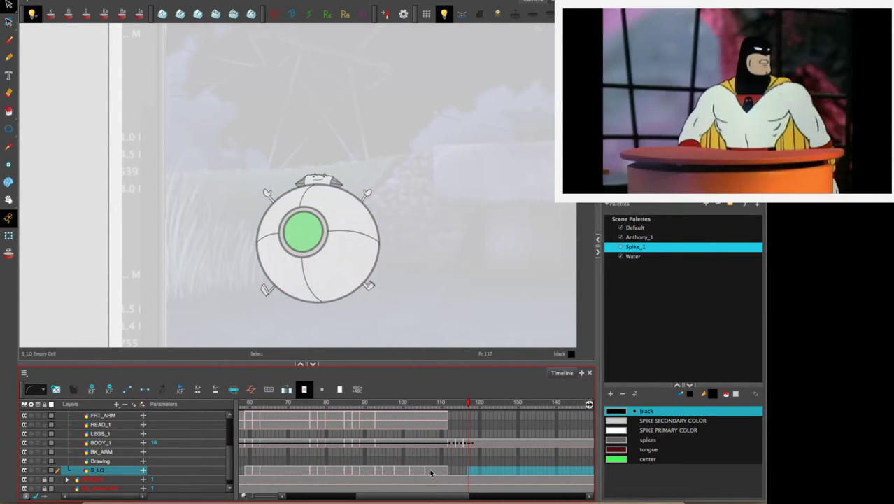
left_click(430, 470)
left_click_drag(429, 405, 401, 419)
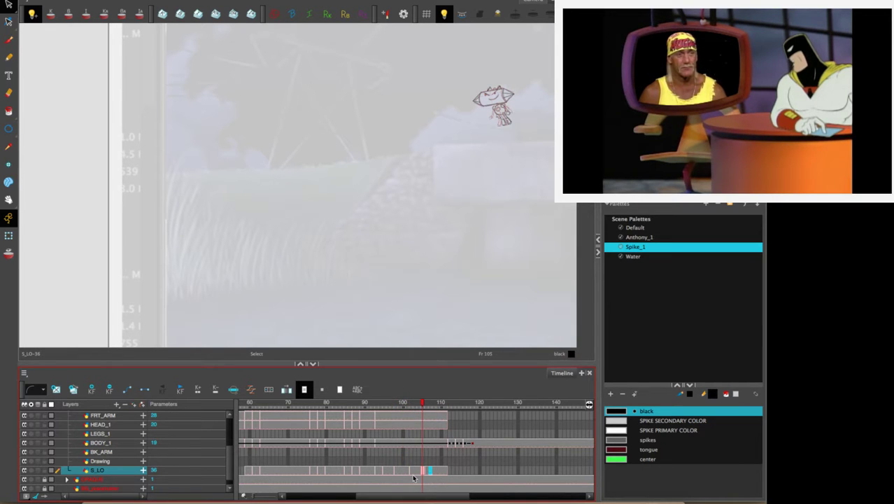
left_click(415, 425)
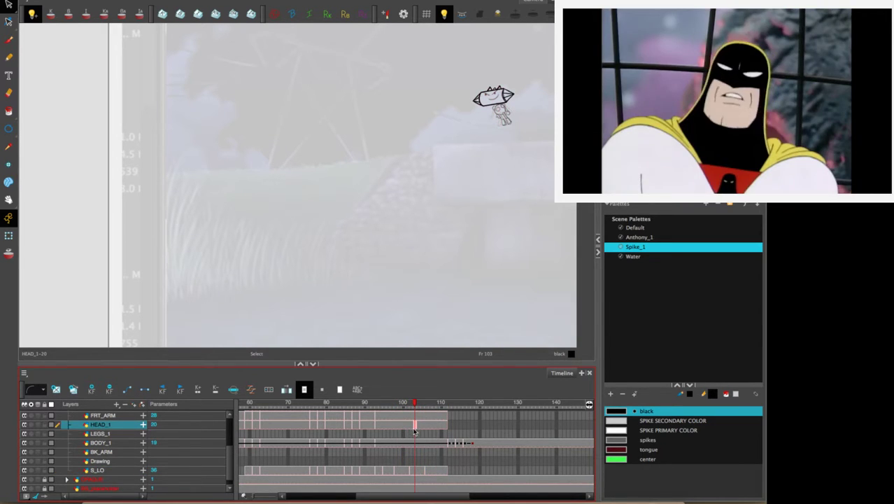
left_click_drag(511, 169, 385, 249)
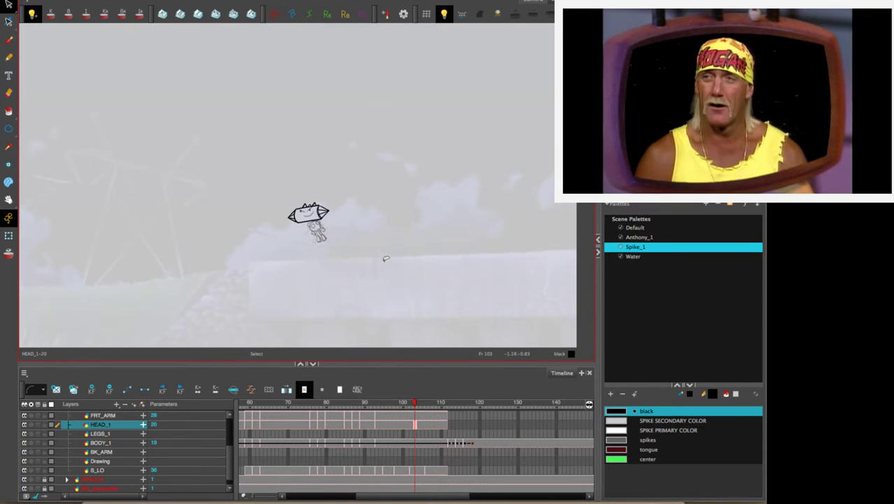
key("2")
key("2")
key("2")
key("2")
key("2")
left_click_drag(449, 329, 418, 193)
scroll(428, 223, "down", 2)
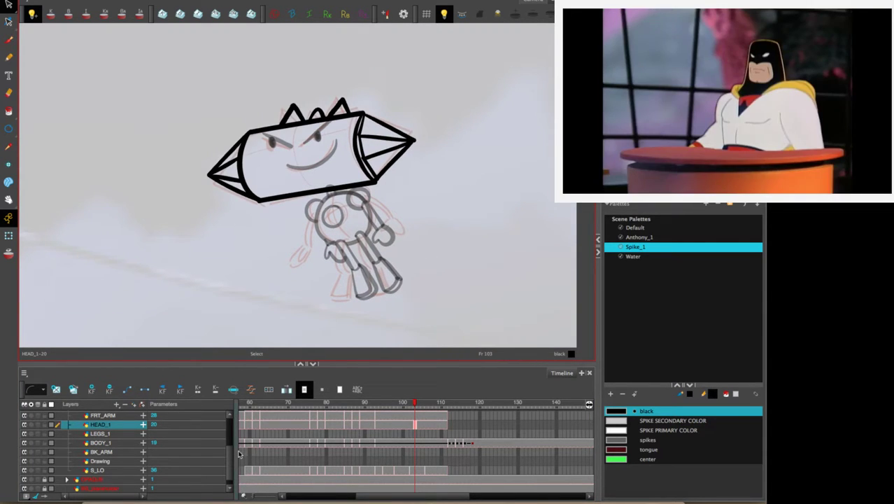
left_click_drag(230, 452, 229, 450)
scroll(227, 450, "up", 2)
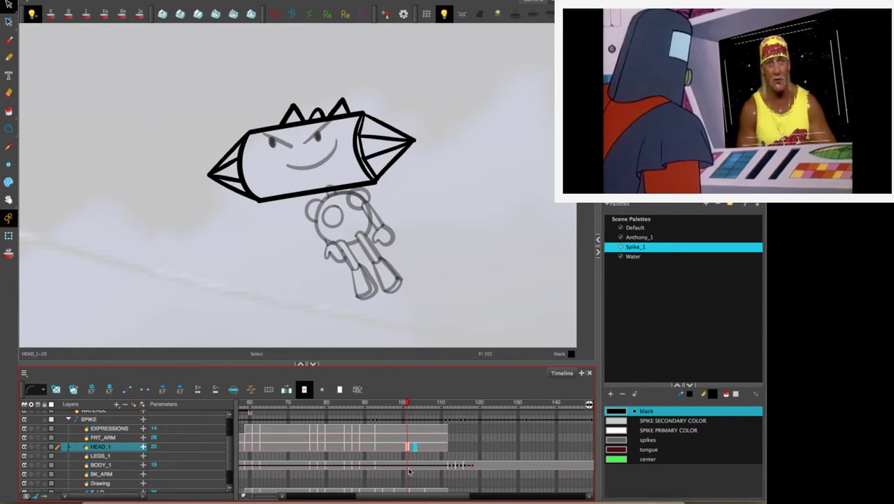
Create empty drawings at frames 102 and 106 on the BODY_1, HEAD_1, FRT_ARM and EXPRESSIONS layers.
left_click(412, 466)
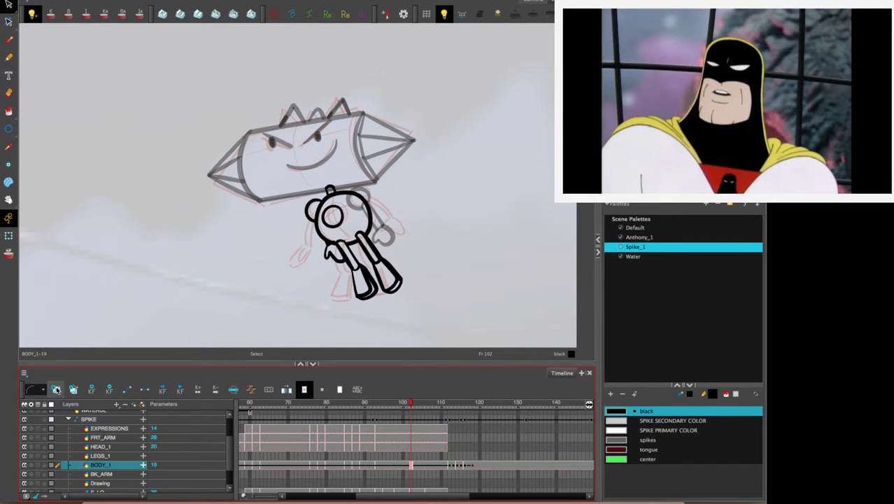
left_click(56, 390)
left_click(426, 466)
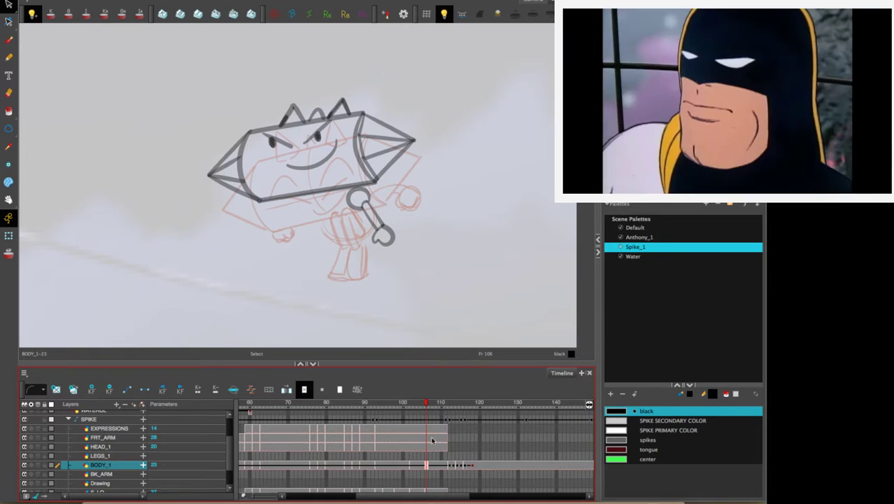
left_click_drag(410, 448, 411, 427)
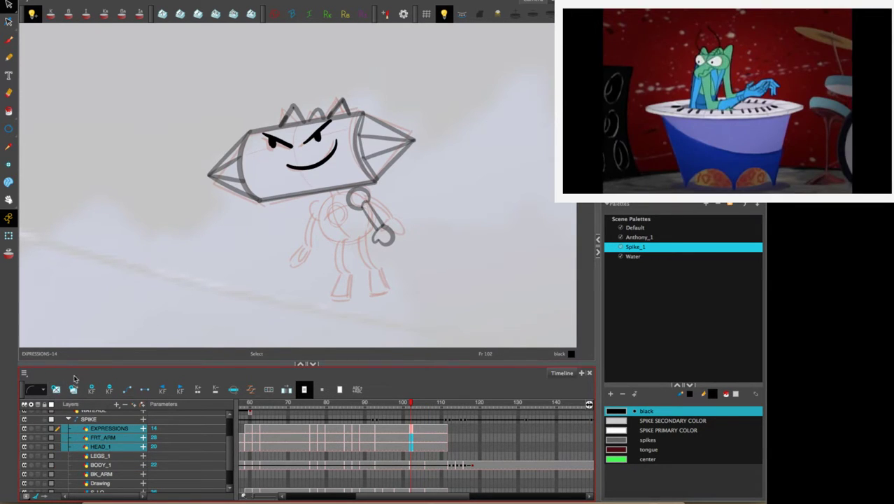
left_click(58, 390)
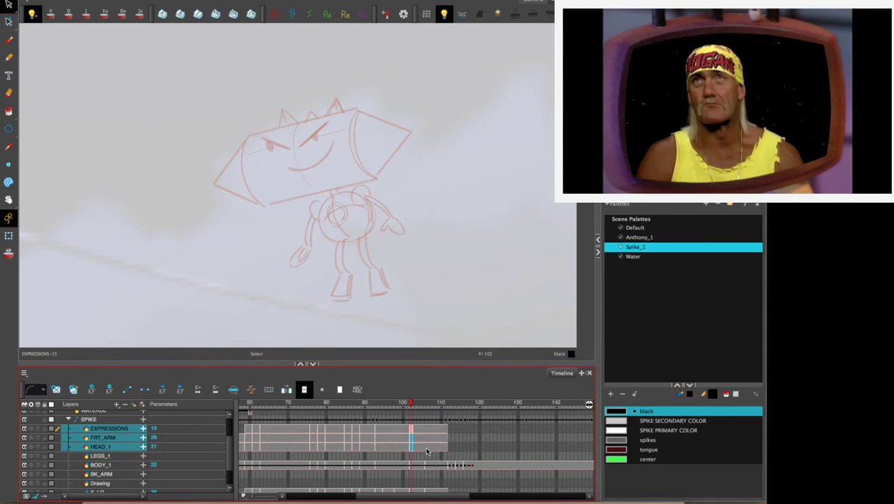
left_click_drag(426, 446, 427, 430)
left_click(58, 390)
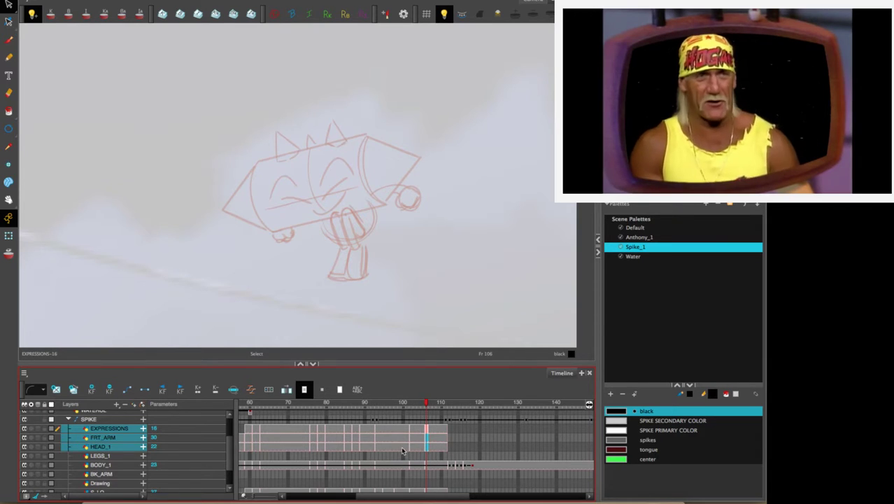
Copy the inked head from frame 101 into HEAD_1 at frame 102 and rotate it to match the rough.
left_click(406, 446)
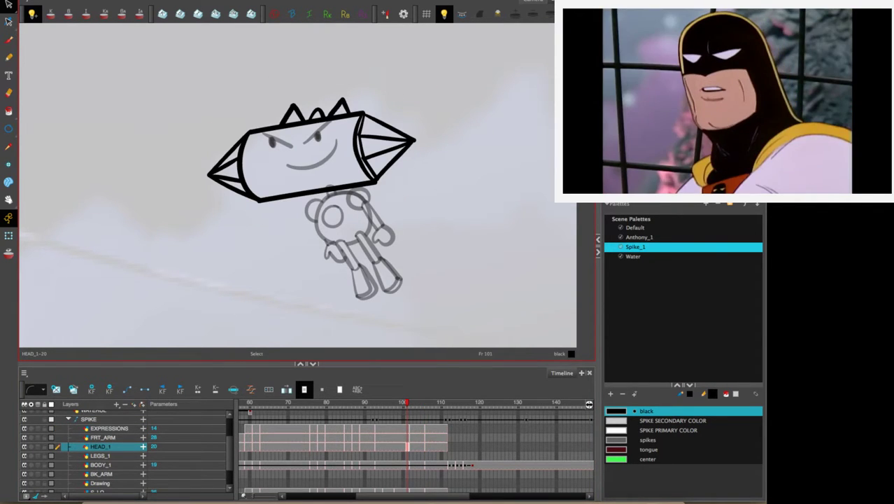
left_click_drag(355, 56, 517, 90)
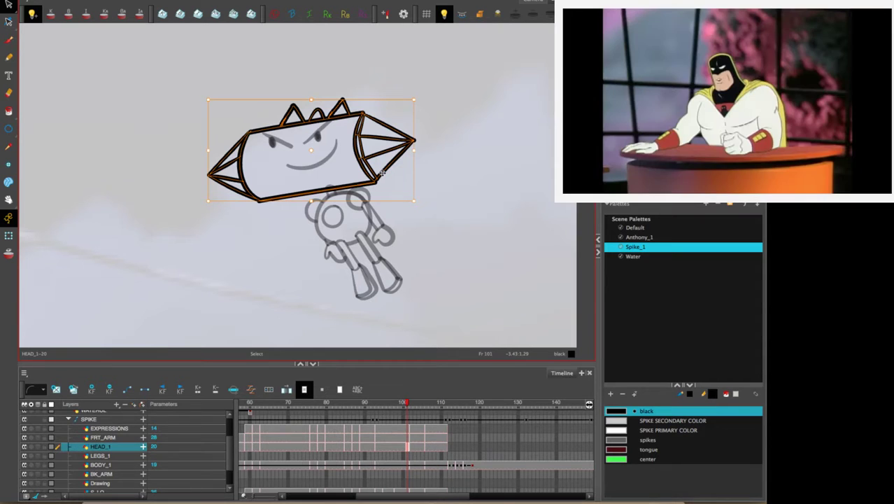
left_click(411, 449)
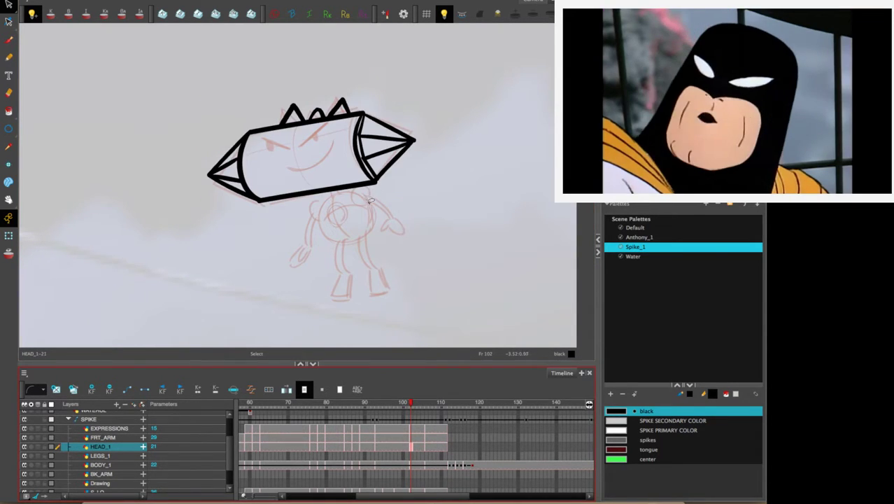
mouse_move(309, 70)
left_mouse_down()
mouse_move(338, 230)
mouse_move(460, 101)
mouse_move(420, 88)
left_mouse_up()
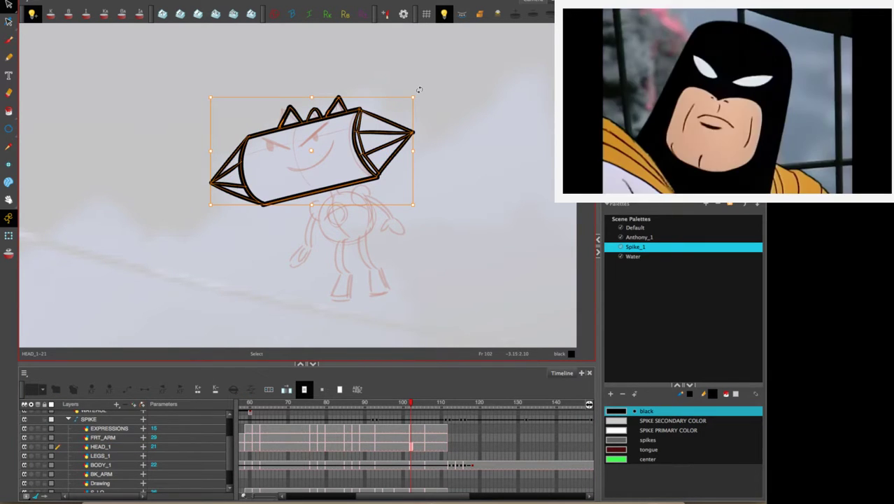
Delete the top spikes and the facet lines inside both side spikes of the head at frame 102.
mouse_move(355, 82)
left_mouse_down()
mouse_move(343, 74)
mouse_move(354, 98)
left_mouse_up()
key("Delete")
key("ctrl+z")
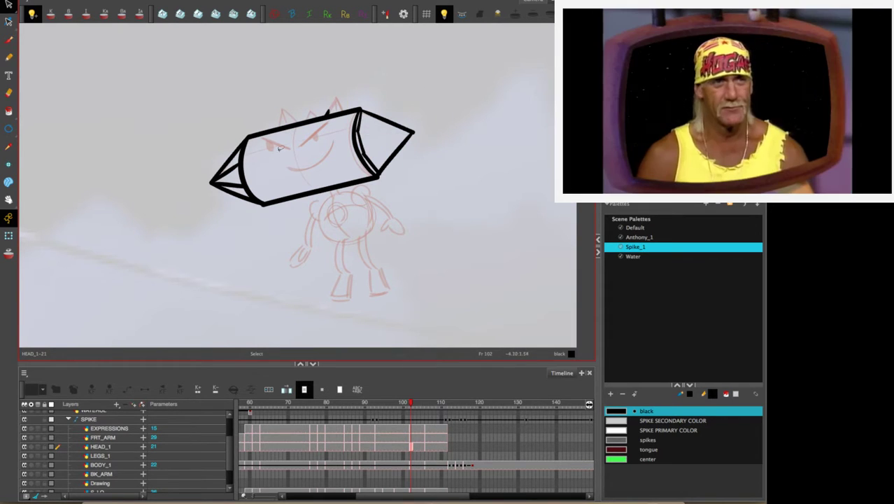
key("ctrl+z")
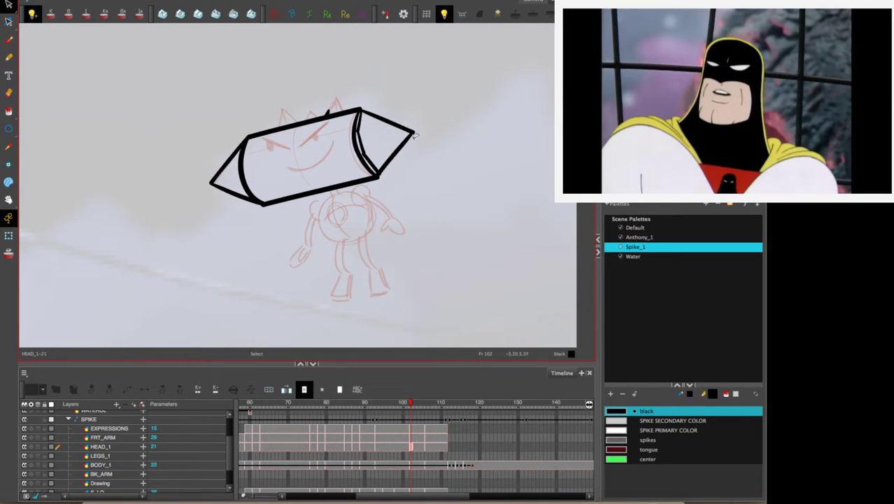
Copy the simplified head from frame 102 into HEAD_1 at frame 106 and move it onto the rough.
mouse_move(416, 138)
left_mouse_down()
mouse_move(441, 196)
mouse_move(417, 140)
left_mouse_up()
key("period")
key("period")
key("period")
key("period")
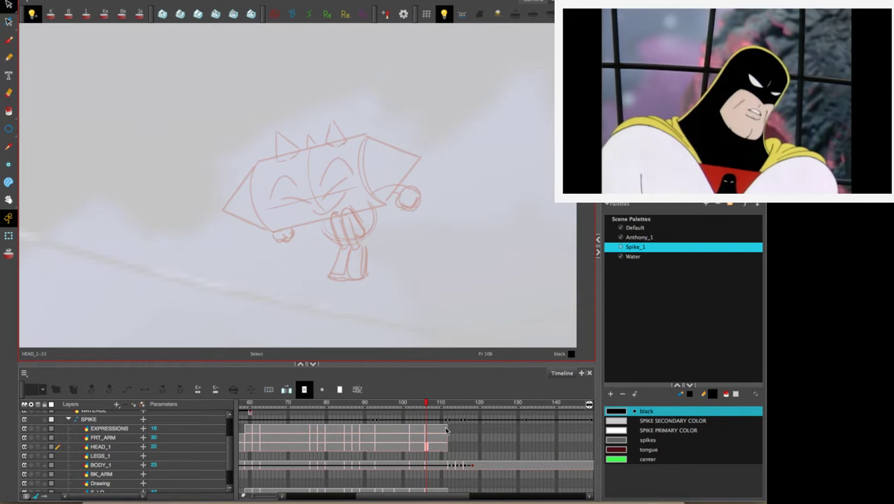
left_click(424, 448)
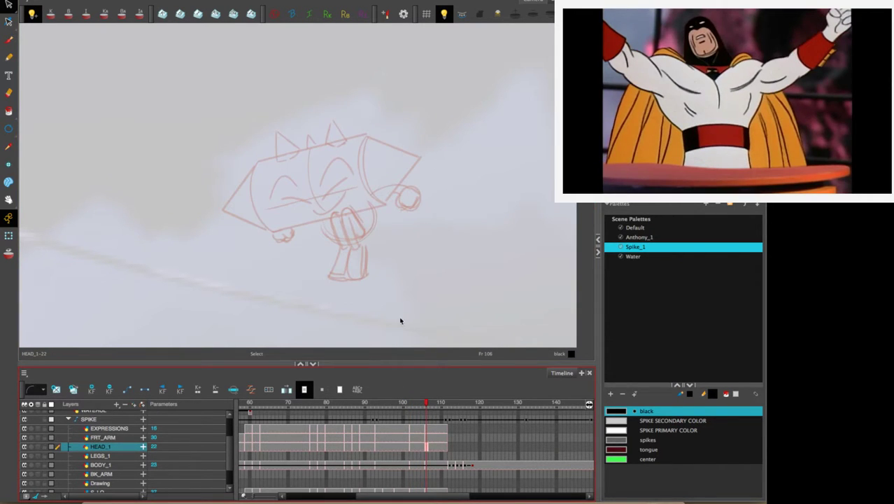
mouse_move(406, 74)
left_mouse_down()
mouse_move(250, 94)
mouse_move(497, 72)
left_mouse_up()
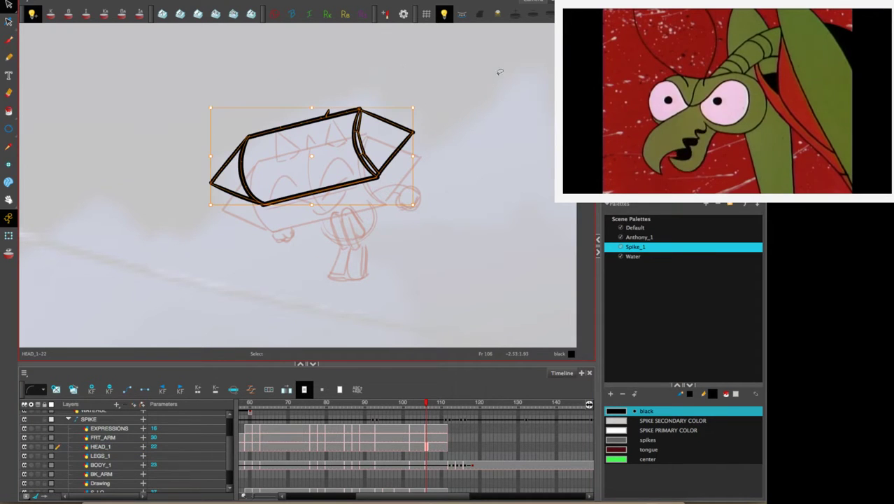
left_click_drag(400, 125, 408, 150)
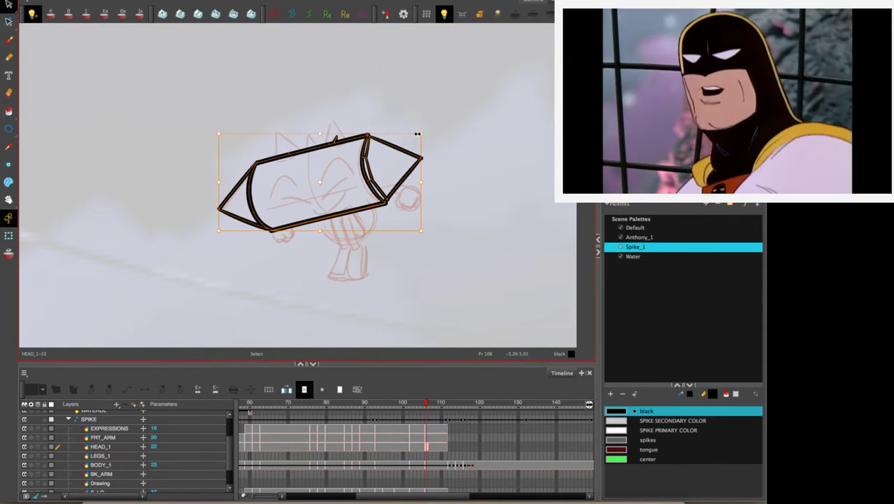
left_click(429, 111)
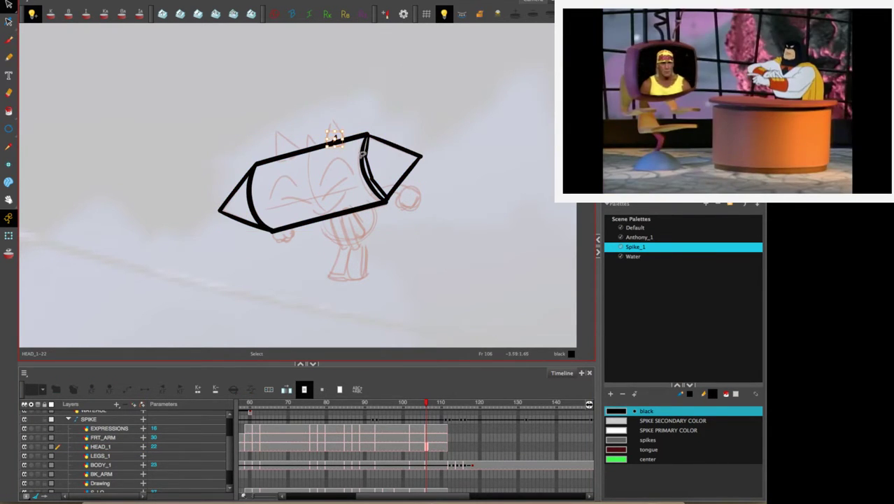
Remove the leftover top-spike mark from the frame 102 head drawing, and flip between it and the frame 106 head to compare them.
left_click(419, 446)
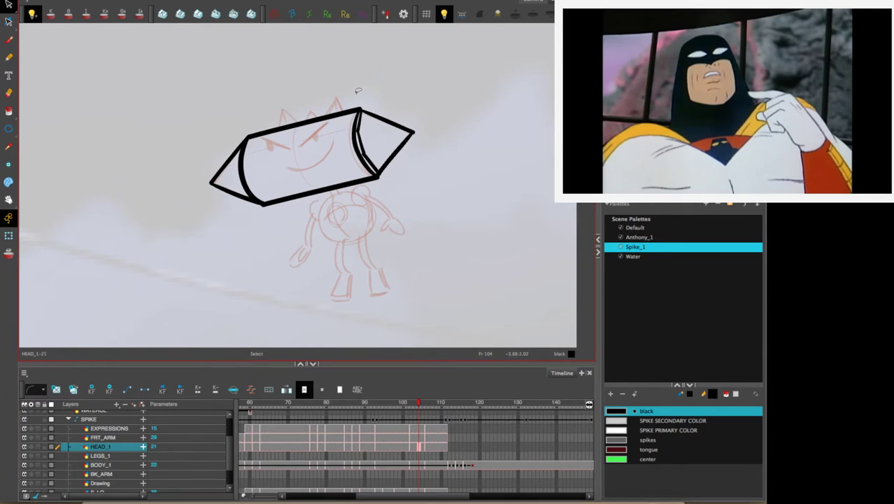
key("period")
key("period")
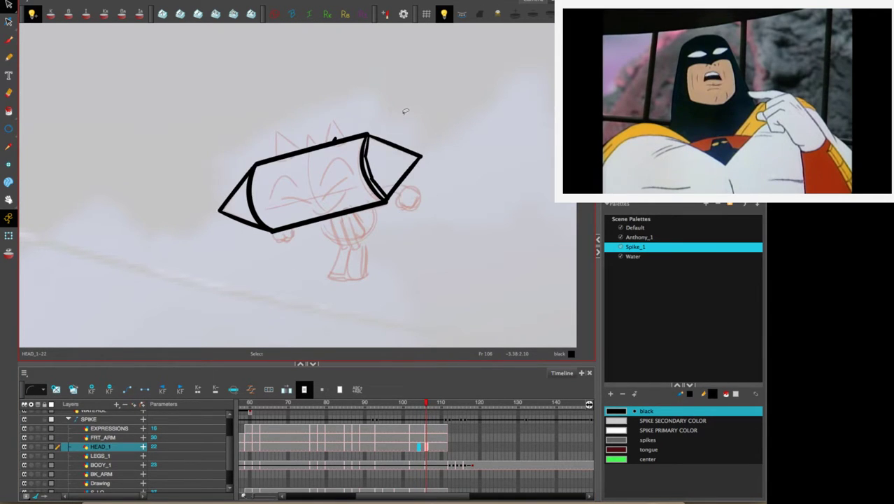
key("comma")
key("comma")
key("comma")
key("period")
key("period")
key("period")
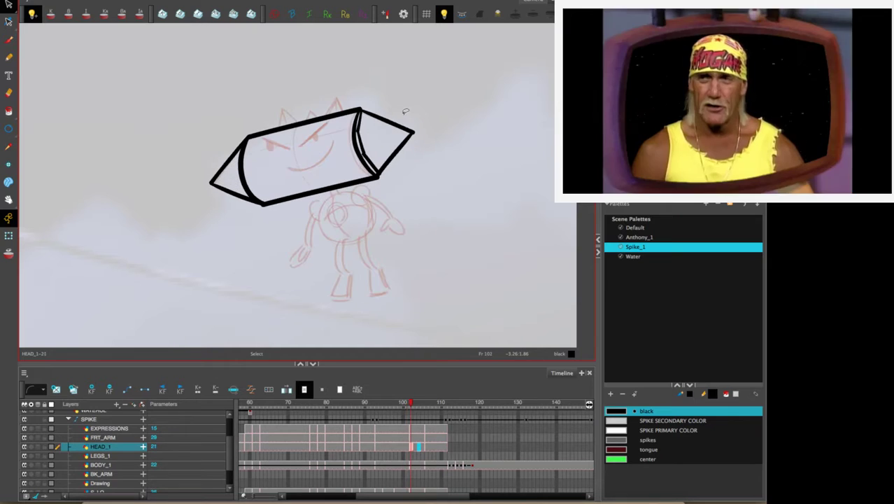
key("period")
key("period")
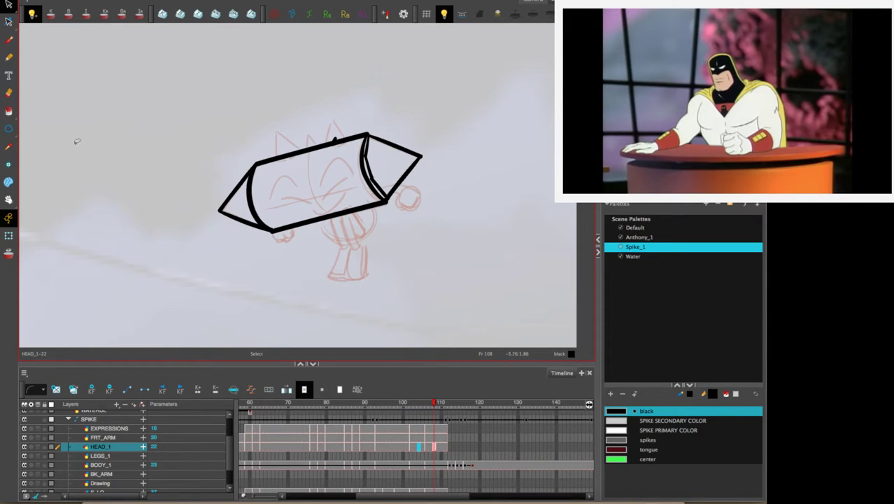
Pencil black facet lines inside both side spikes of the HEAD_1 drawing that starts at frame 106.
left_click(8, 57)
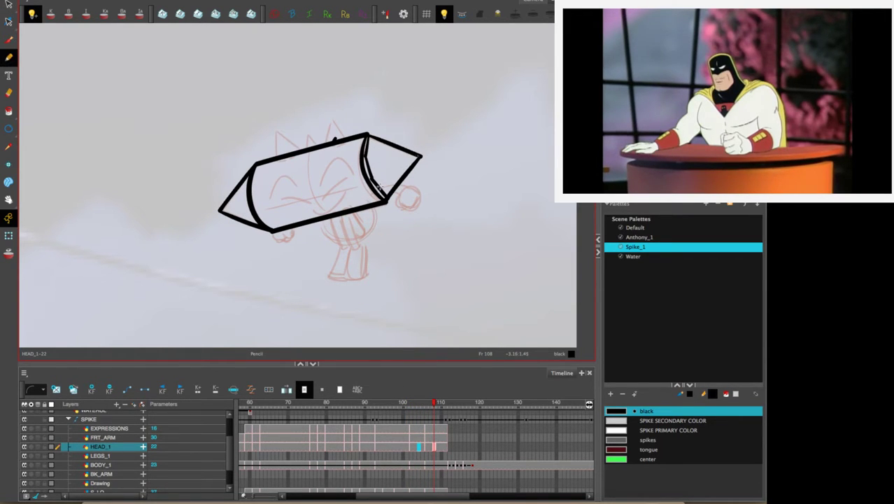
mouse_move(380, 187)
left_mouse_down()
mouse_move(419, 156)
mouse_move(373, 166)
mouse_move(418, 156)
mouse_move(371, 144)
left_mouse_up()
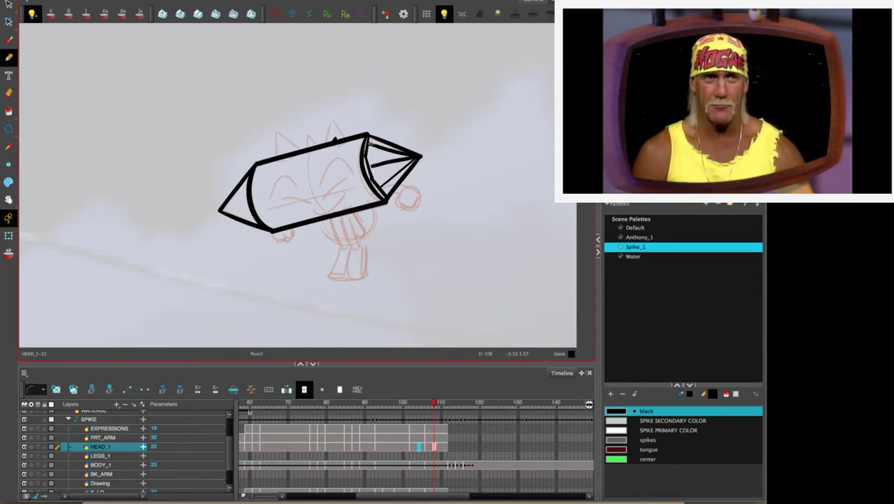
mouse_move(222, 210)
left_mouse_down()
mouse_move(247, 186)
mouse_move(251, 199)
left_mouse_up()
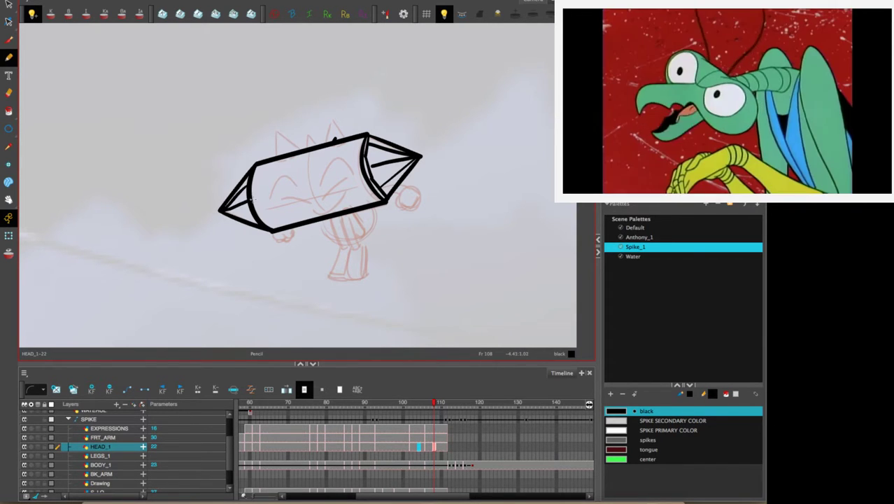
Pencil black facet lines inside both side spikes of the HEAD_1 drawing at frame 102.
key("comma")
key("comma")
key("comma")
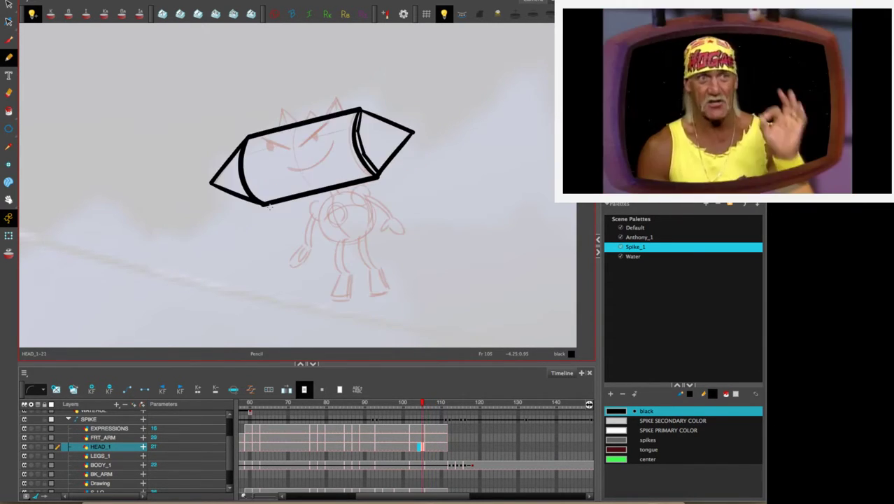
key("comma")
key("comma")
key("comma")
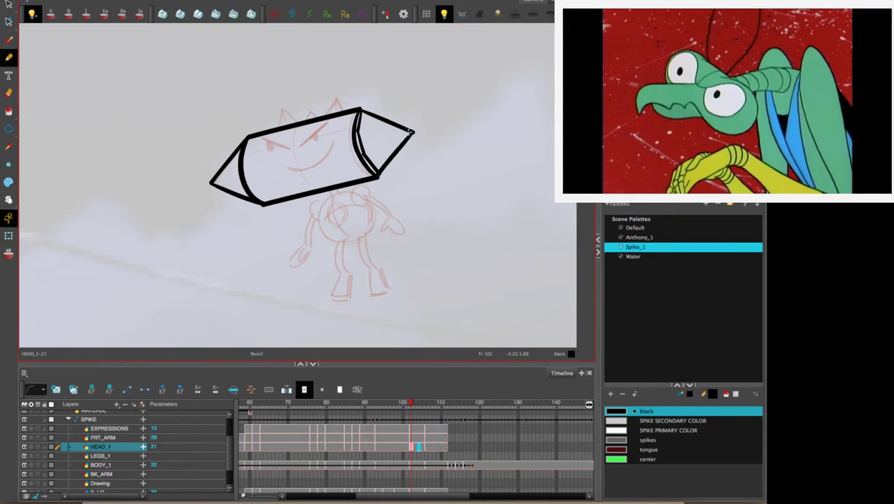
left_click_drag(413, 131, 365, 163)
left_click_drag(413, 131, 353, 137)
mouse_move(211, 182)
left_mouse_down()
mouse_move(239, 171)
mouse_move(224, 186)
mouse_move(248, 191)
left_mouse_up()
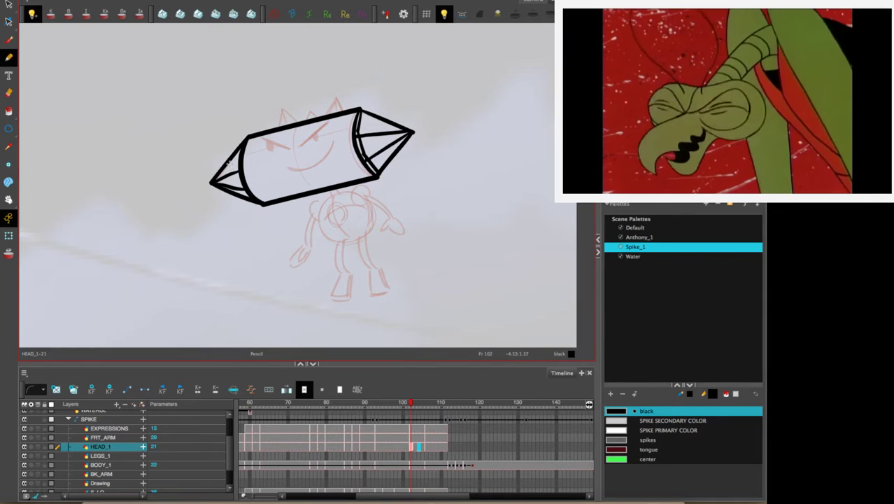
Delete the leftover mark on the upper edge of the head at frame 106.
key("comma")
key("period")
key("period")
key("period")
key("period")
key("period")
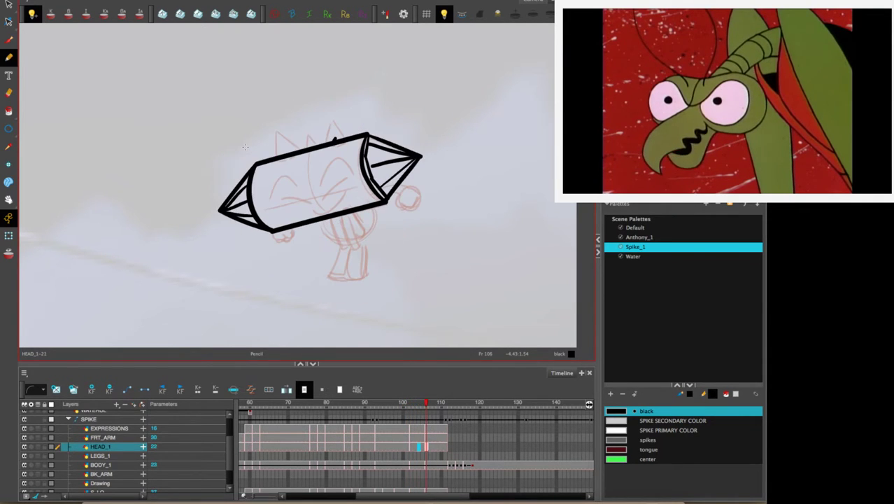
left_click_drag(370, 98, 355, 152)
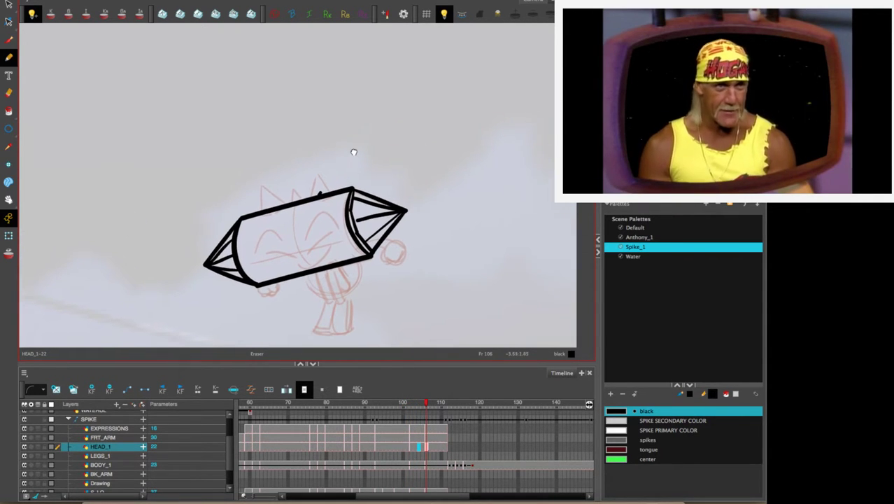
key("2")
key("2")
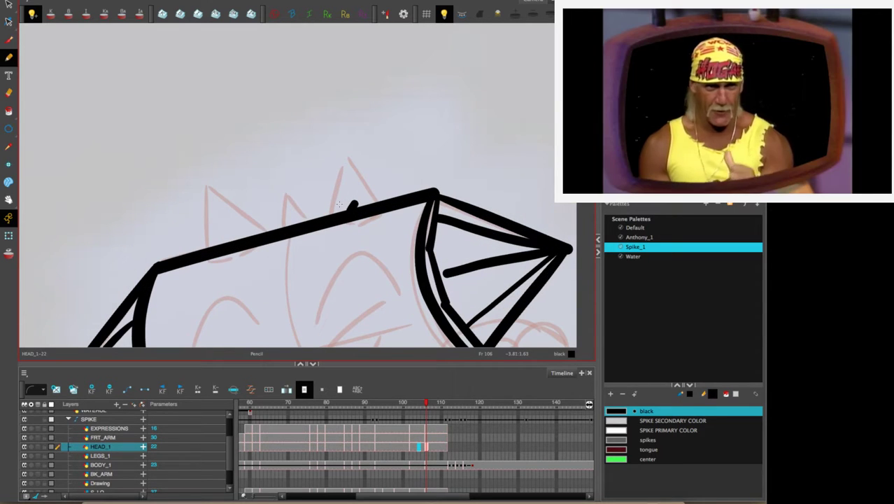
left_click(8, 21)
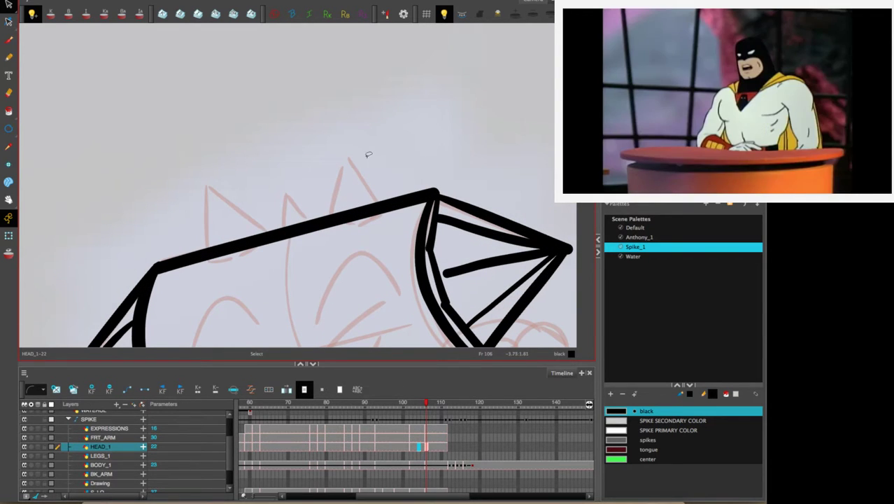
Pencil three black spikes along the upper edge of the frame 106 head, with a small one between two taller ones.
left_click(9, 57)
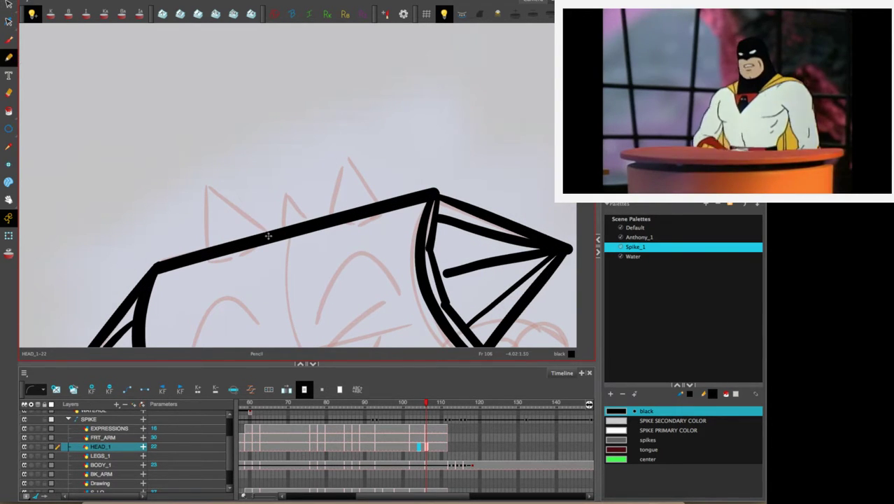
mouse_move(268, 236)
left_mouse_down()
mouse_move(209, 180)
mouse_move(199, 255)
left_mouse_up()
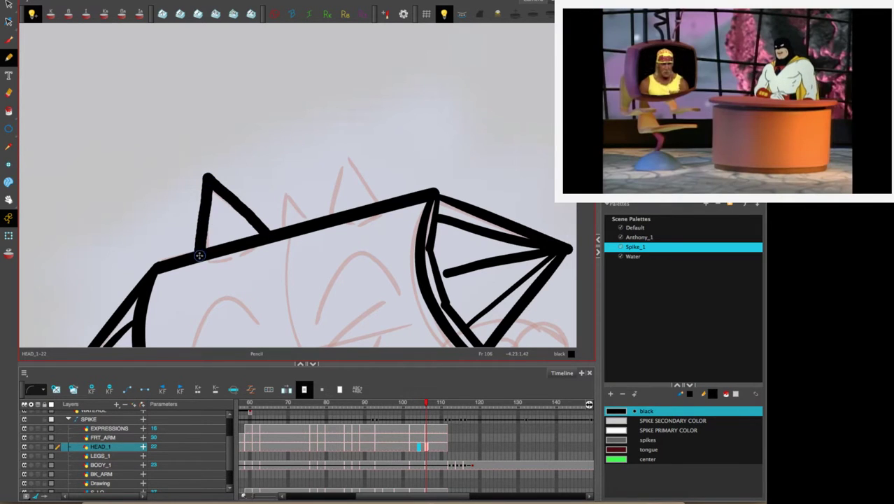
mouse_move(272, 235)
left_mouse_down()
mouse_move(311, 224)
mouse_move(337, 140)
mouse_move(388, 202)
left_mouse_up()
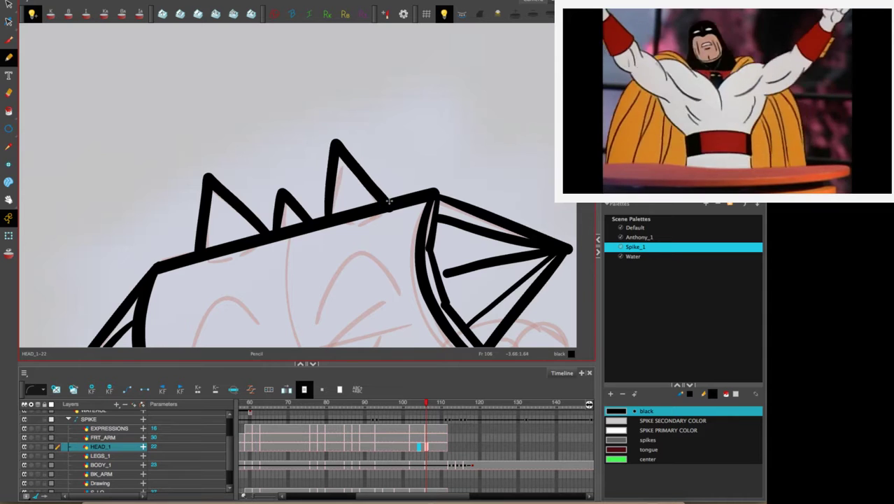
key("1")
key("1")
key("1")
key("1")
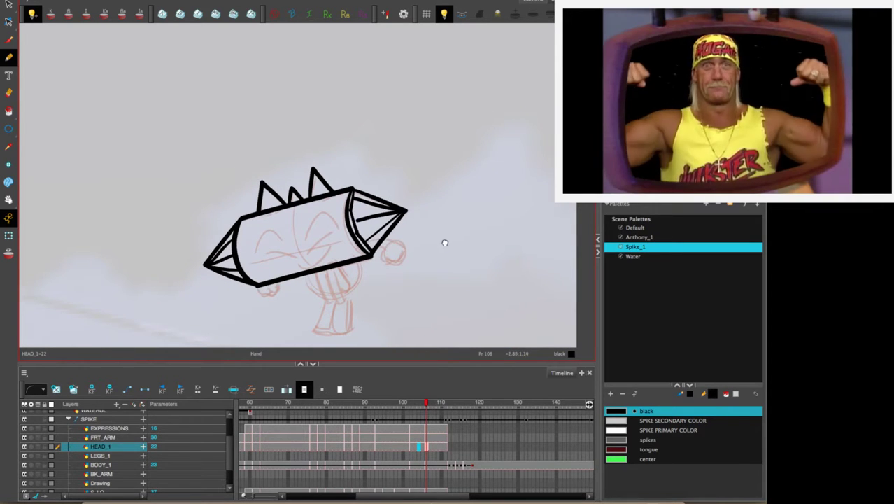
Pencil three top spikes on the HEAD_1 drawing that starts at frame 102 and compare it with the frame 100 head.
left_click_drag(445, 243, 424, 204)
key("comma")
key("comma")
key("comma")
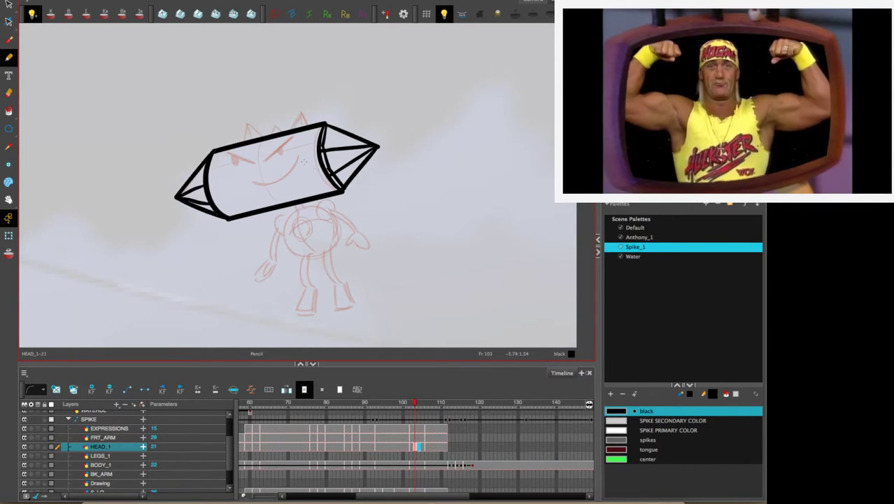
mouse_move(236, 147)
left_mouse_down()
mouse_move(247, 121)
mouse_move(261, 138)
mouse_move(273, 124)
mouse_move(287, 131)
mouse_move(300, 108)
mouse_move(310, 127)
left_mouse_up()
key("comma")
key("comma")
key("comma")
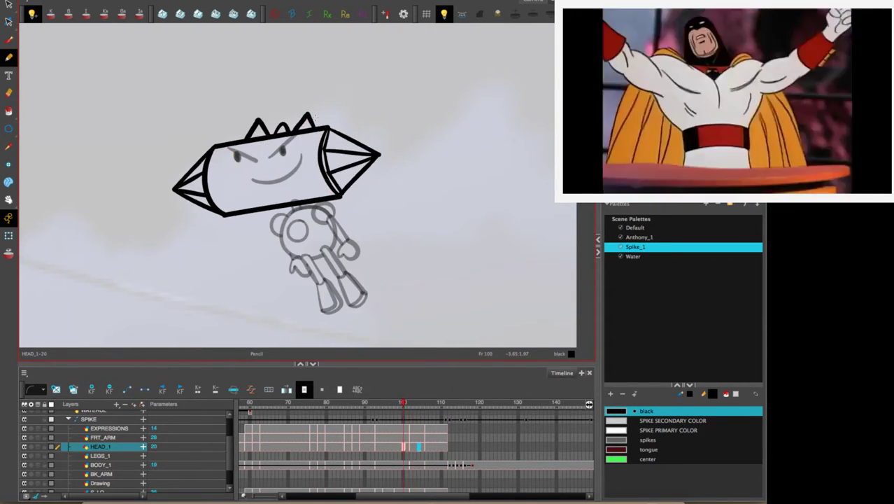
Select the top spikes of the frame 106 head and shorten them slightly.
key("period")
key("period")
key("period")
key("period")
key("period")
key("period")
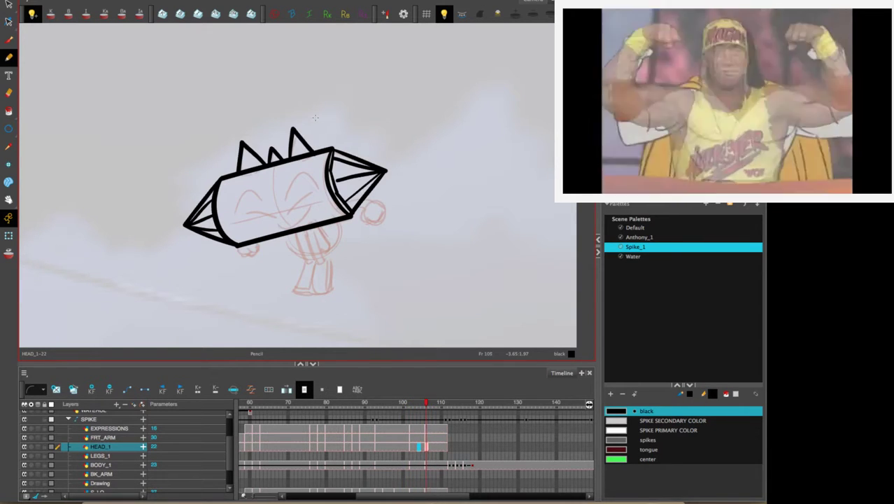
left_click(8, 4)
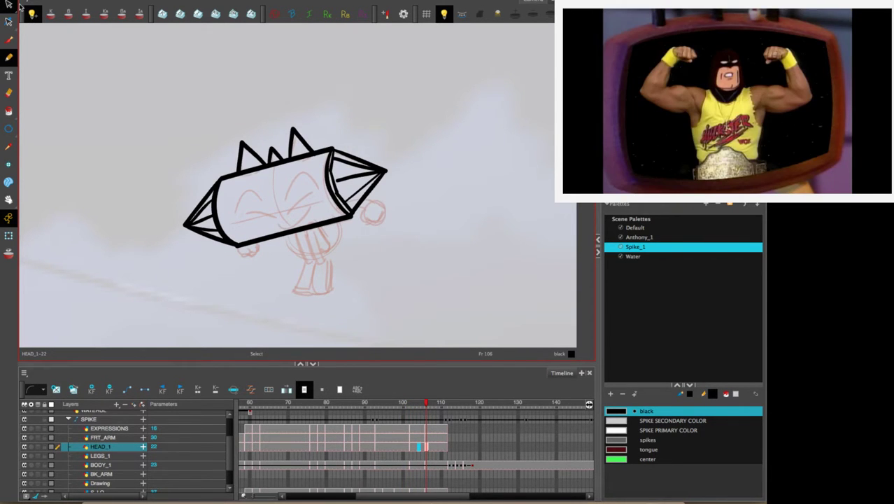
left_click_drag(208, 155, 329, 140)
left_click_drag(275, 128, 311, 139)
key("space")
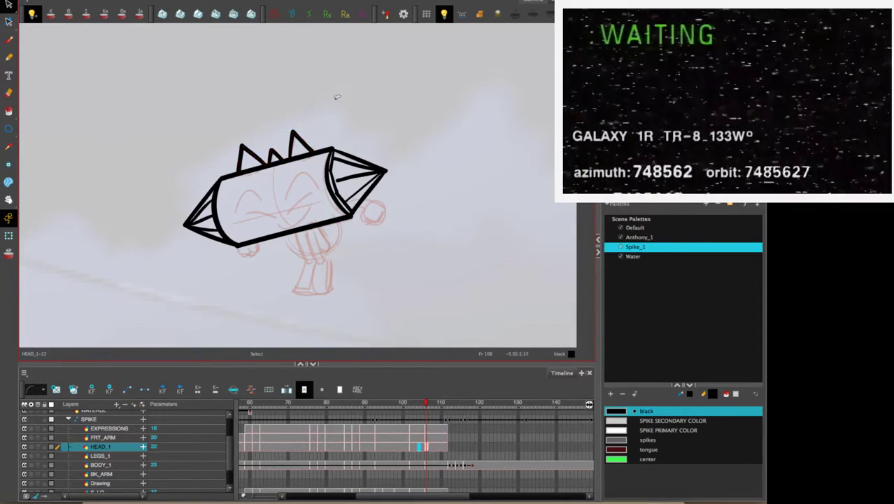
Flip back and forth through frames 100 to 106 to check how the head drawings flow together.
left_click_drag(386, 106, 327, 100)
key("comma")
key("comma")
key("comma")
key("comma")
key("comma")
key("period")
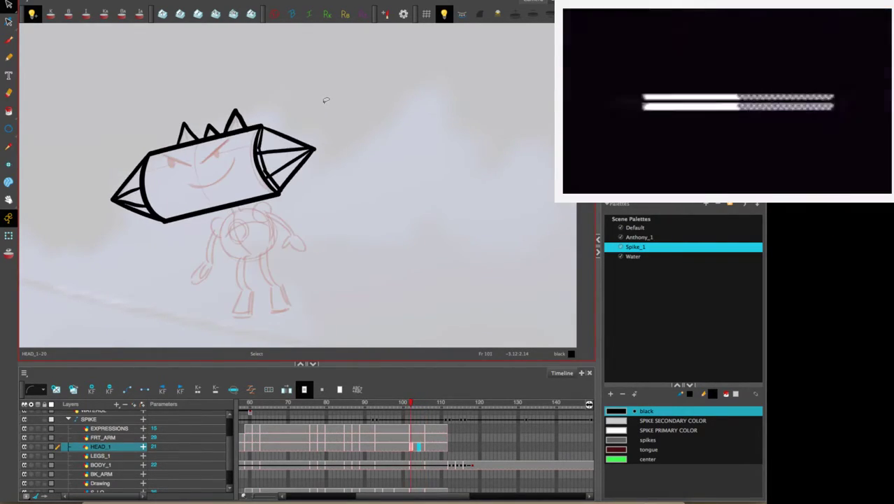
key("period")
key("period")
key("comma")
key("comma")
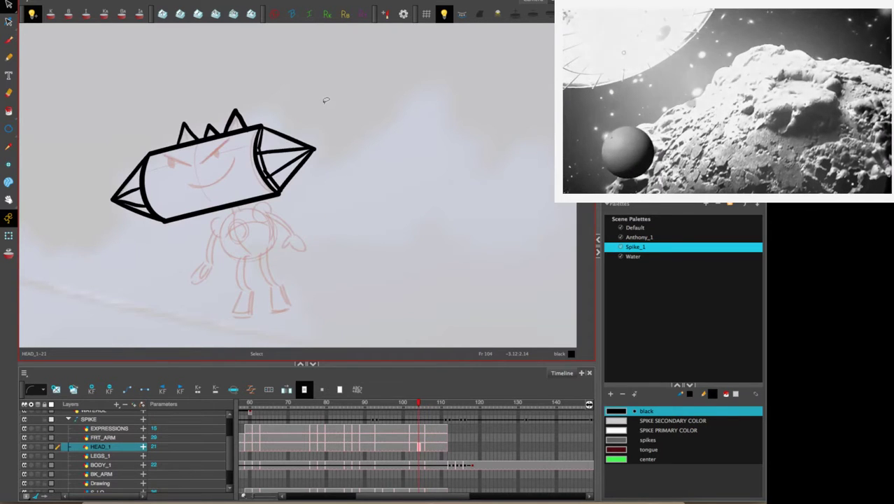
key("comma")
key("period")
key("comma")
key("period")
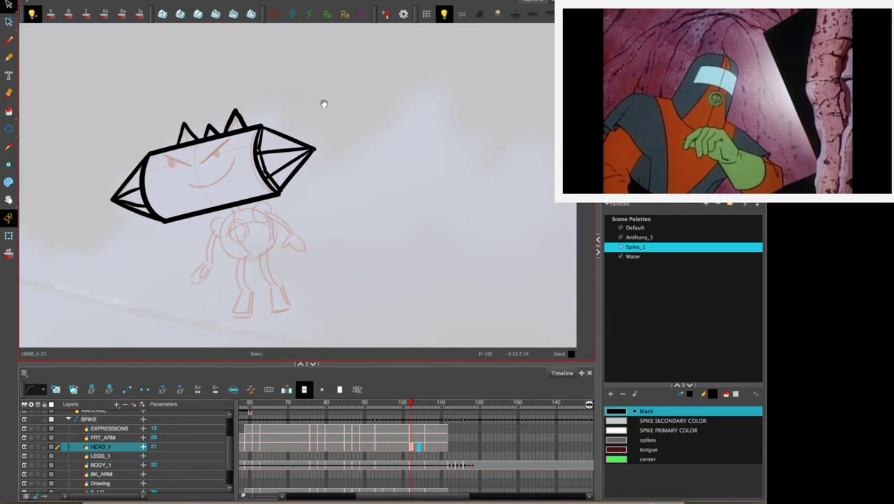
Pencil two slanted black eyebrows over the rough in the EXPRESSIONS drawing at frame 102.
mouse_move(324, 104)
left_mouse_down()
mouse_move(392, 112)
mouse_move(444, 154)
left_mouse_up()
key("2")
key("2")
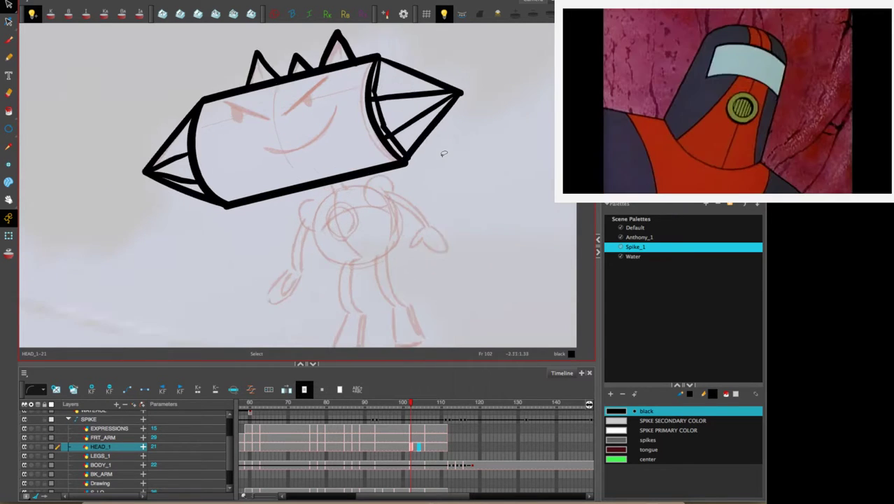
left_click_drag(432, 240, 447, 329)
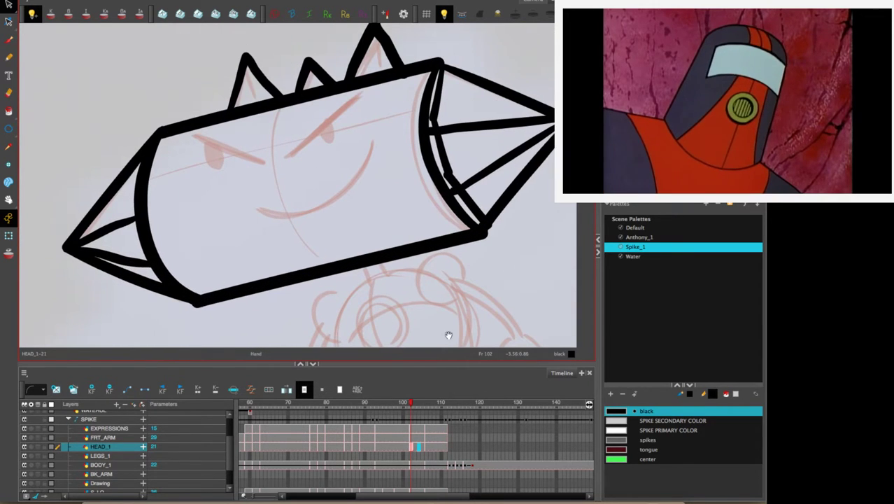
left_click(409, 439)
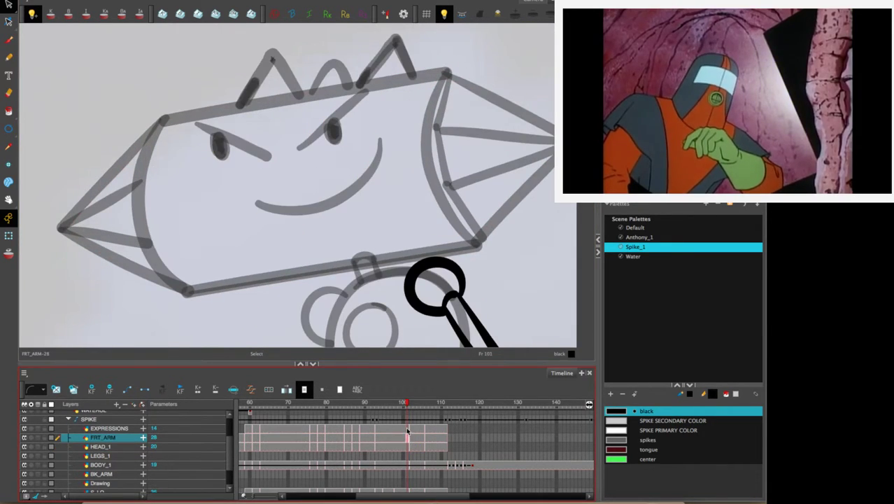
left_click(408, 428)
left_click(412, 429)
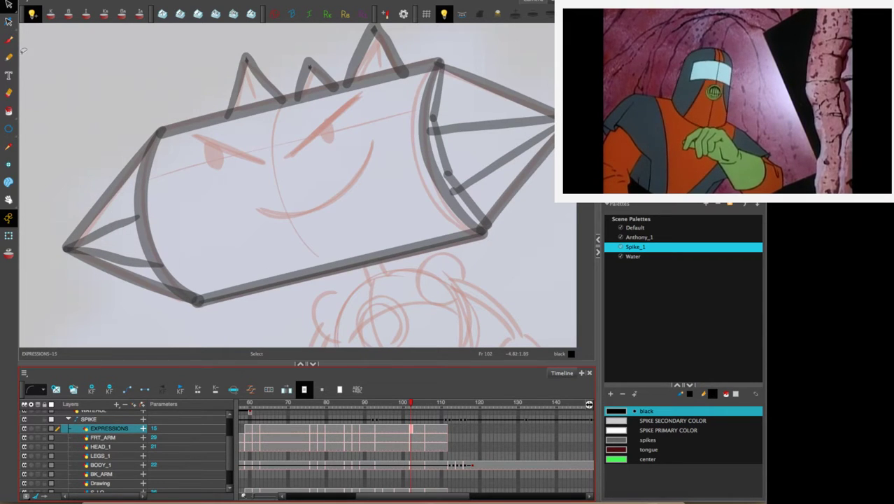
key("alt+slash")
left_click_drag(287, 157, 358, 98)
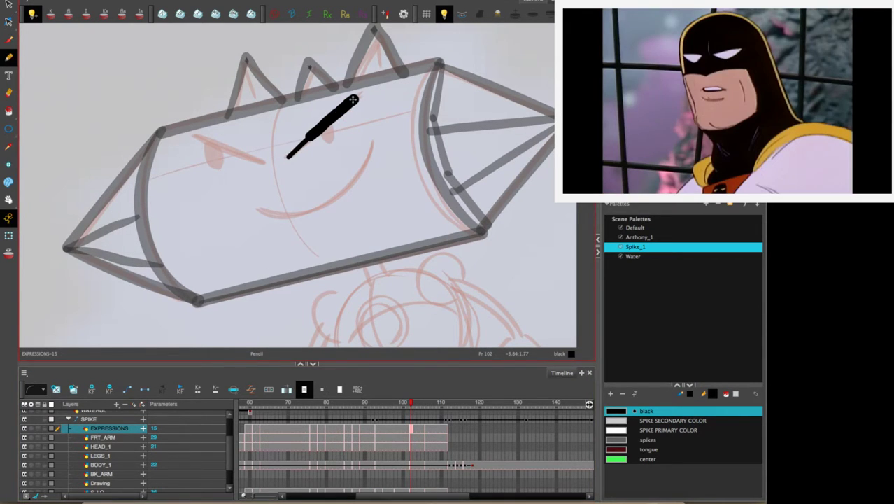
left_click_drag(264, 161, 196, 135)
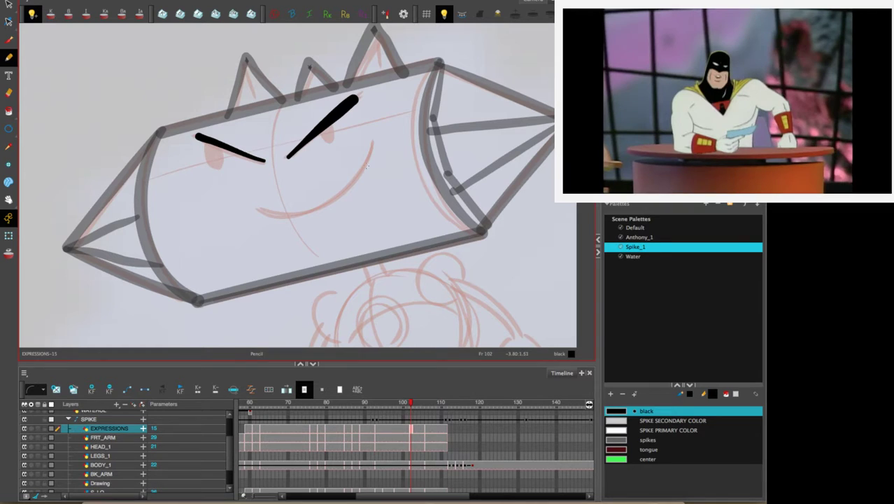
Pencil the smirking mouth and a filled pupil under each eyebrow at frame 102.
mouse_move(371, 149)
left_mouse_down()
mouse_move(362, 179)
mouse_move(308, 208)
mouse_move(260, 209)
left_mouse_up()
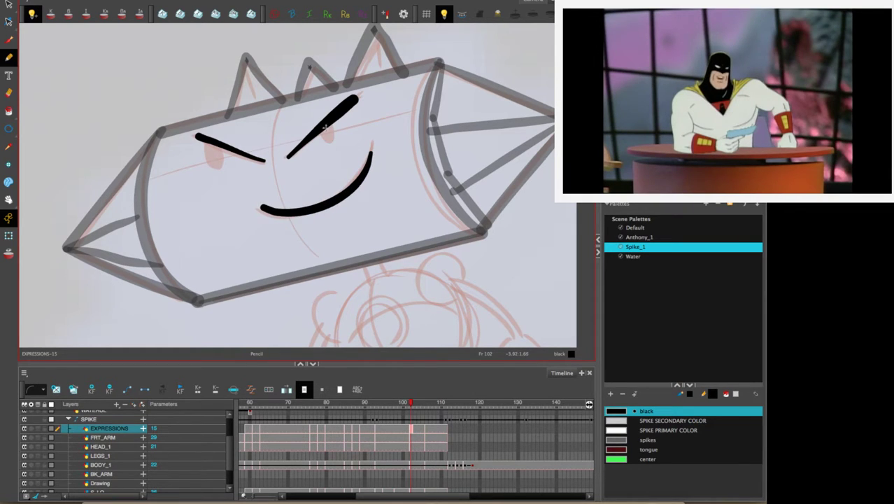
left_click_drag(324, 127, 329, 138)
left_click_drag(209, 141, 217, 158)
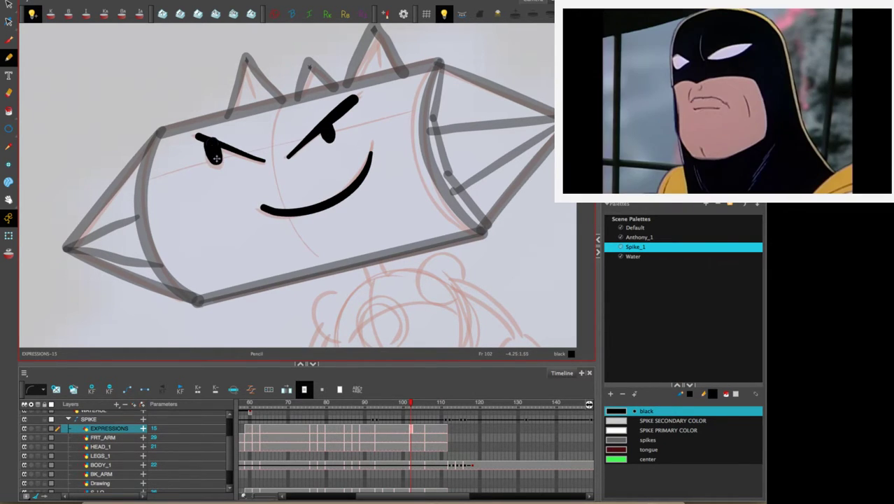
Pencil the happy face in EXPRESSIONS at frame 106: two closed-eye curves, a curved smile and two arched eyebrows.
key("period")
key("period")
key("period")
key("period")
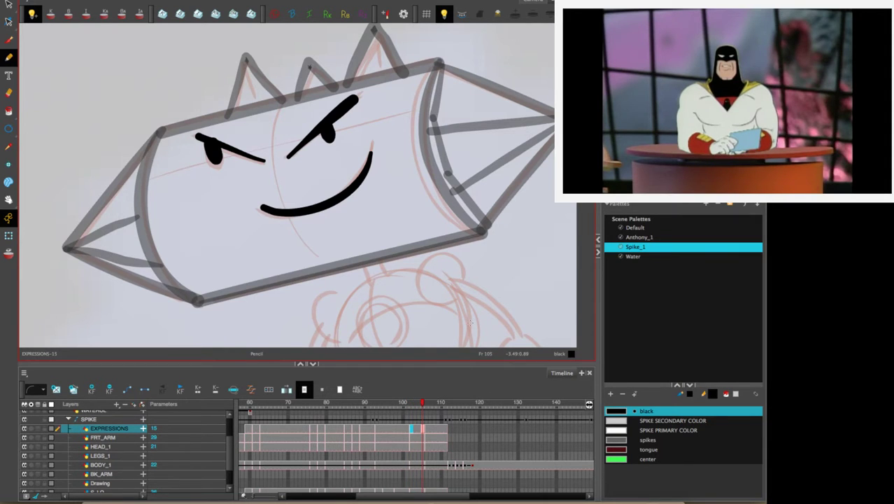
left_click(425, 429)
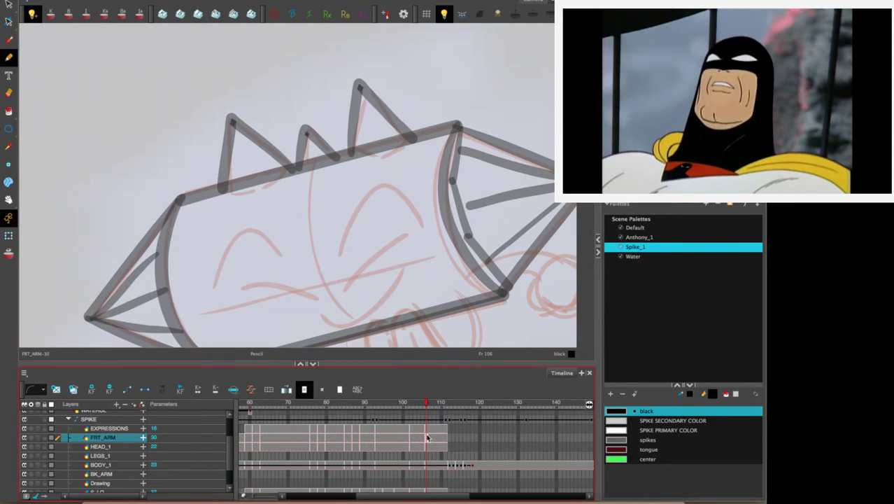
left_click_drag(412, 277, 422, 216)
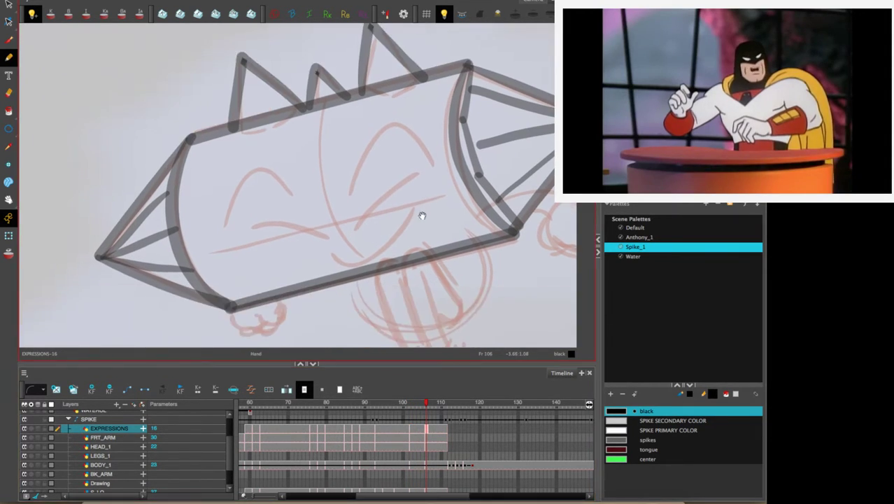
left_click_drag(356, 228, 424, 170)
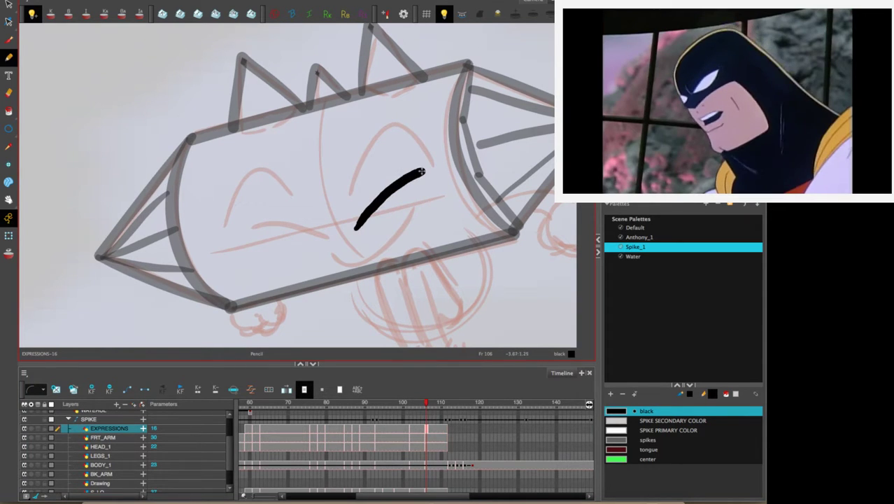
left_click_drag(248, 223, 330, 240)
mouse_move(418, 203)
left_mouse_down()
mouse_move(385, 256)
mouse_move(327, 240)
left_mouse_up()
mouse_move(351, 199)
left_mouse_down()
mouse_move(367, 149)
mouse_move(430, 160)
left_mouse_up()
mouse_move(299, 199)
left_mouse_down()
mouse_move(270, 162)
mouse_move(217, 224)
left_mouse_up()
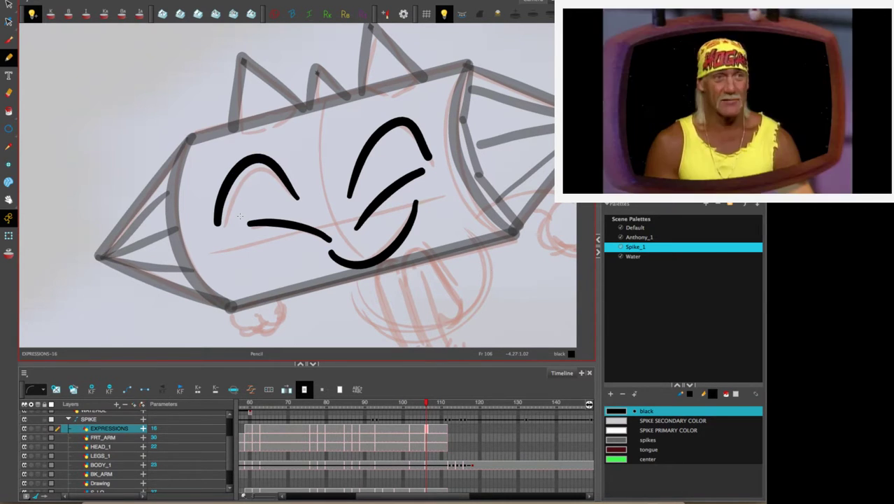
Pencil the folded upper legs over the rough in the FRT_ARM drawing at frame 107.
left_click_drag(501, 308, 403, 195)
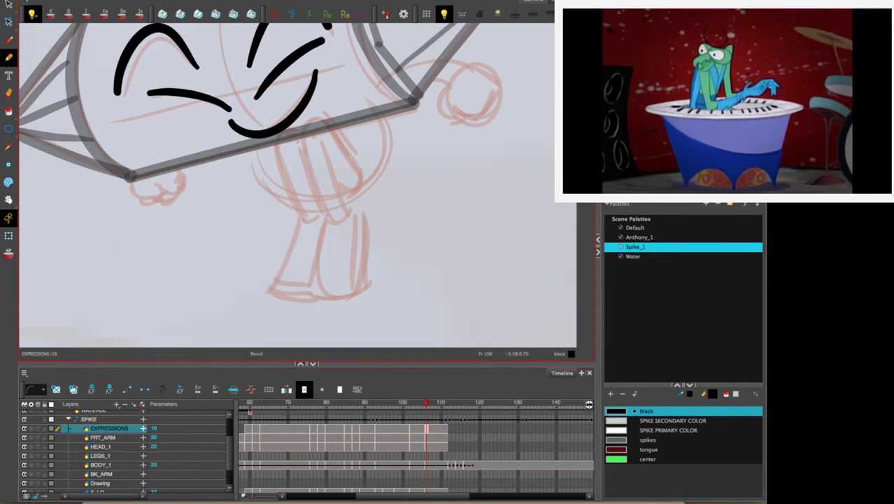
scroll(413, 182, "up", 1)
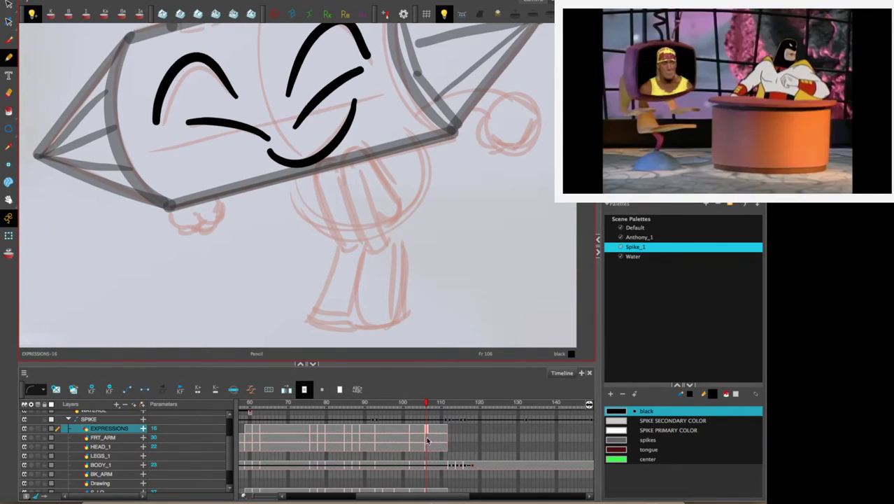
left_click(430, 437)
left_click(429, 446)
left_click(431, 438)
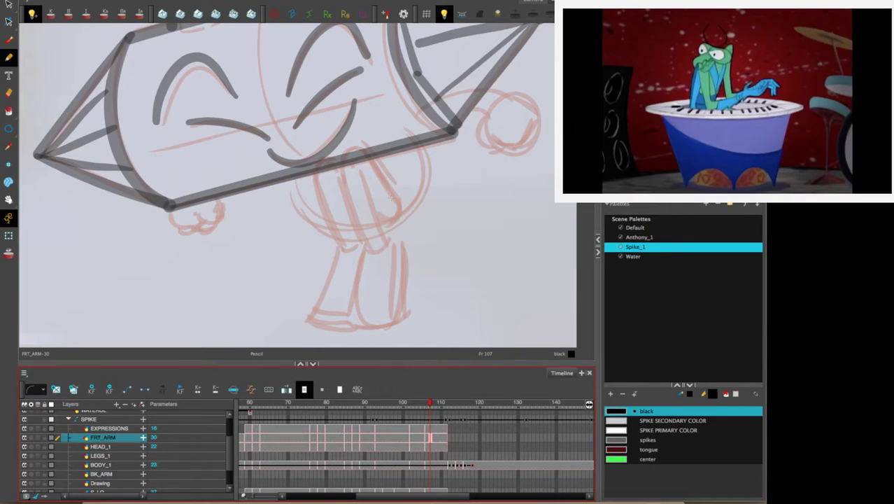
mouse_move(402, 201)
left_mouse_down()
mouse_move(359, 146)
mouse_move(348, 155)
mouse_move(369, 244)
mouse_move(387, 240)
mouse_move(366, 169)
mouse_move(327, 159)
mouse_move(323, 182)
mouse_move(346, 249)
mouse_move(386, 242)
mouse_move(375, 212)
left_mouse_up()
key("space")
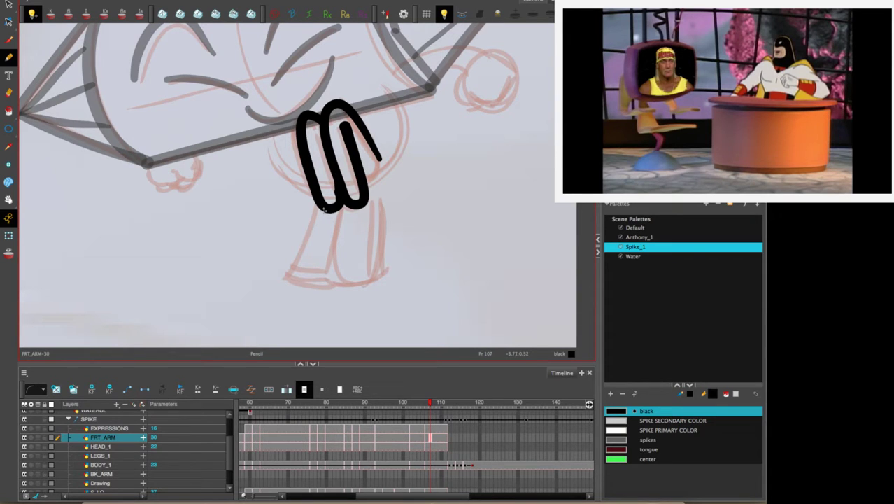
Pencil the flared lower legs with their curved soles and side edge beneath the folded upper legs at frame 107.
mouse_move(318, 206)
left_mouse_down()
mouse_move(285, 265)
mouse_move(338, 276)
left_mouse_up()
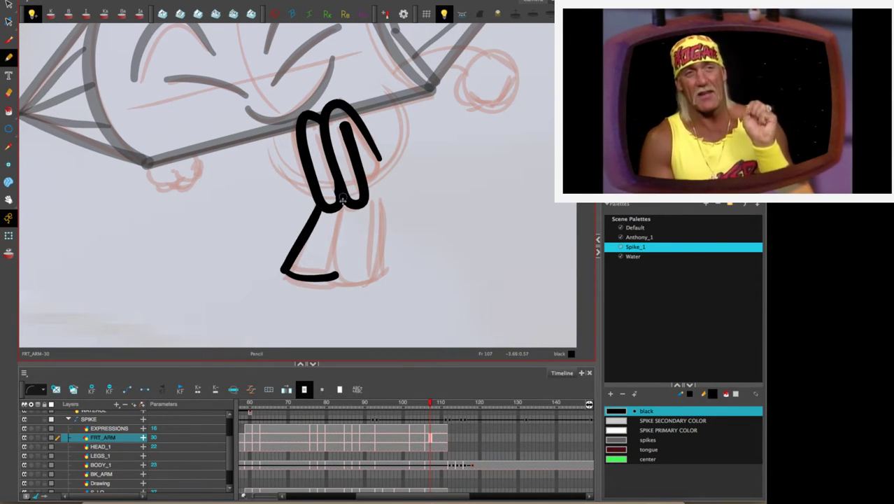
mouse_move(343, 199)
left_mouse_down()
mouse_move(332, 275)
mouse_move(352, 279)
mouse_move(383, 267)
left_mouse_up()
left_click_drag(366, 198, 378, 268)
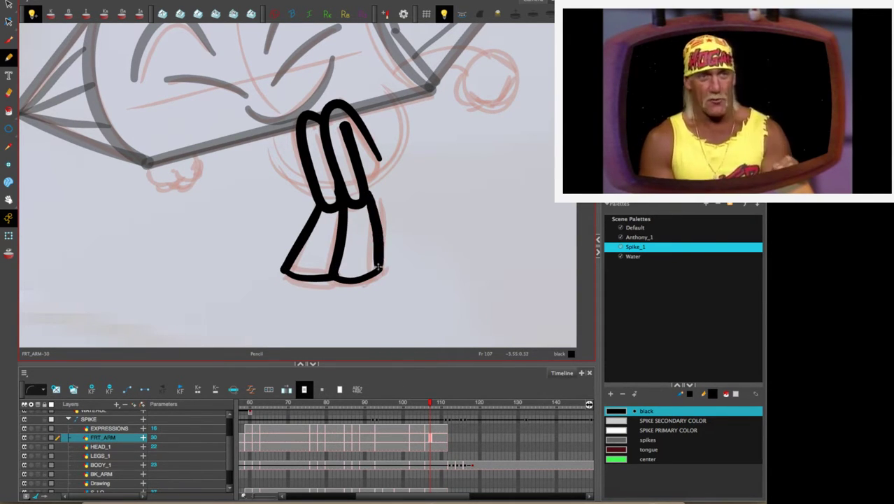
mouse_move(373, 202)
left_mouse_down()
mouse_move(391, 250)
mouse_move(387, 280)
mouse_move(348, 292)
mouse_move(334, 279)
mouse_move(337, 290)
mouse_move(315, 293)
mouse_move(288, 257)
left_mouse_up()
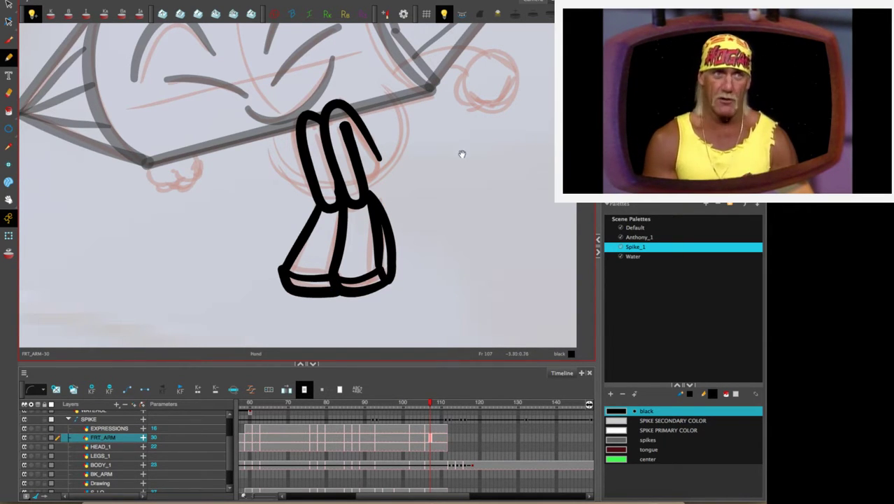
left_click_drag(462, 154, 427, 213)
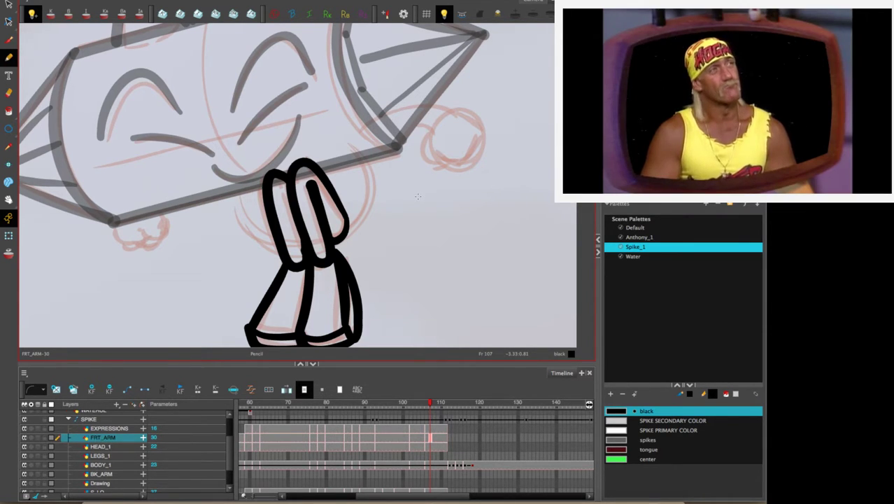
Pencil the round body, the outstretched arm with its fist, and the other hand below the head in BODY_1 at frame 107.
left_click(431, 447)
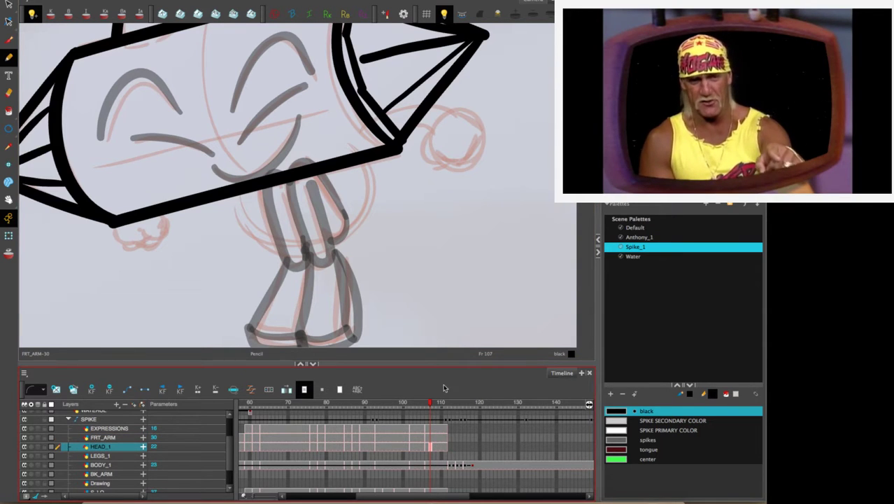
left_click(431, 465)
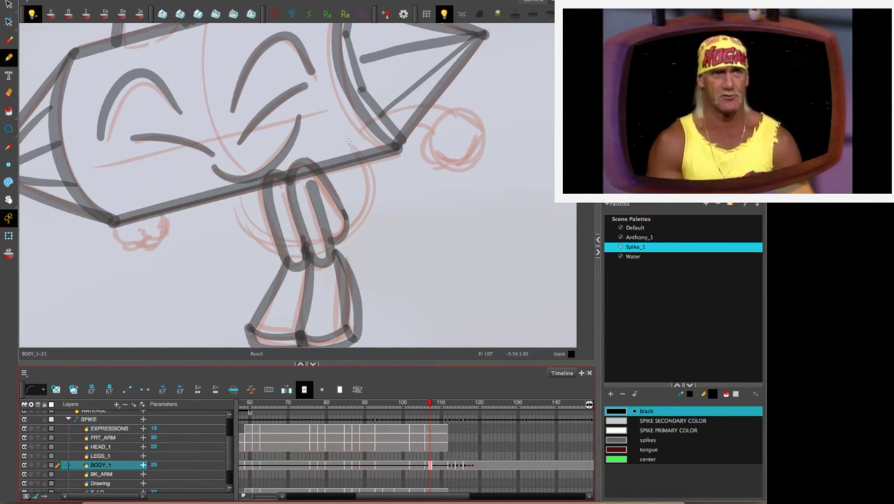
mouse_move(304, 121)
left_mouse_down()
mouse_move(355, 135)
mouse_move(373, 181)
mouse_move(347, 235)
mouse_move(280, 247)
mouse_move(250, 226)
mouse_move(242, 193)
mouse_move(256, 151)
mouse_move(275, 130)
mouse_move(308, 120)
mouse_move(342, 128)
mouse_move(374, 171)
left_mouse_up()
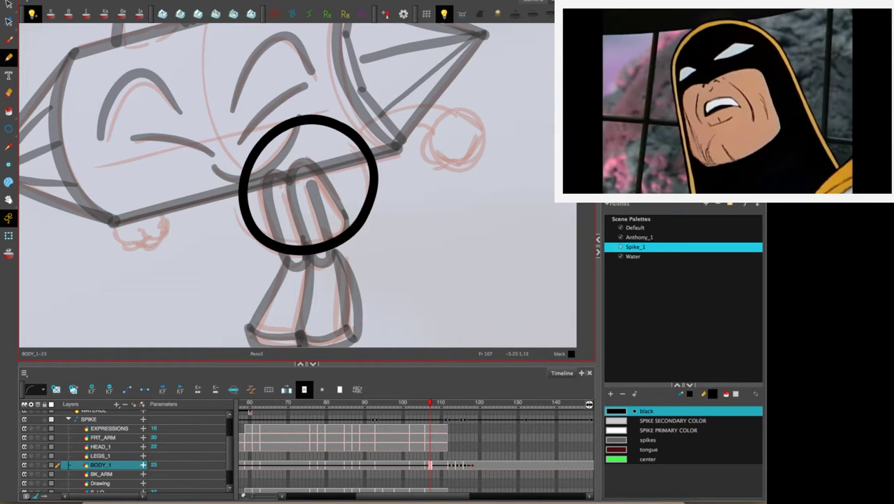
mouse_move(452, 110)
left_mouse_down()
mouse_move(434, 155)
mouse_move(450, 165)
mouse_move(484, 153)
mouse_move(481, 120)
mouse_move(424, 102)
mouse_move(371, 120)
left_mouse_up()
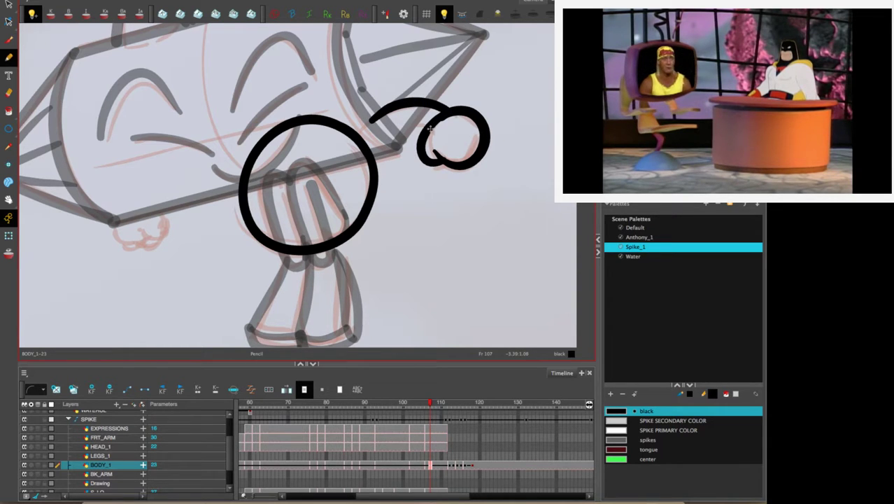
mouse_move(431, 129)
left_mouse_down()
mouse_move(378, 133)
mouse_move(379, 112)
left_mouse_up()
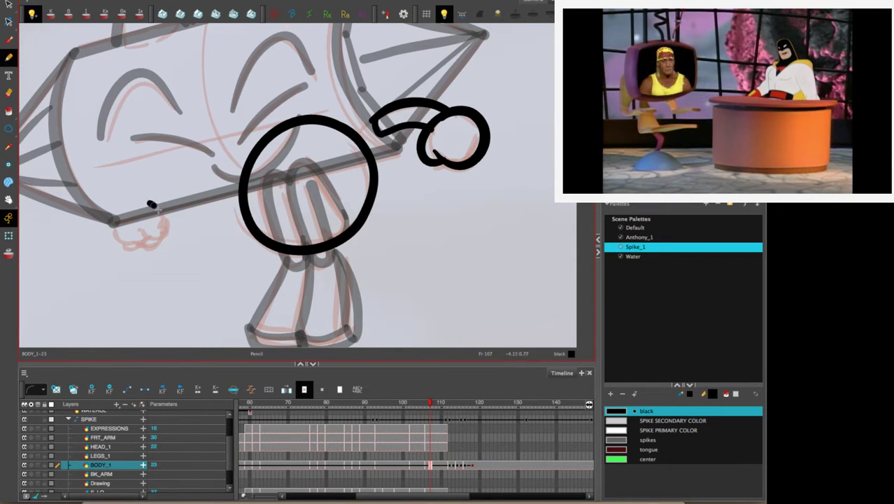
mouse_move(151, 204)
left_mouse_down()
mouse_move(169, 233)
mouse_move(143, 230)
mouse_move(135, 243)
mouse_move(120, 210)
mouse_move(161, 210)
left_mouse_up()
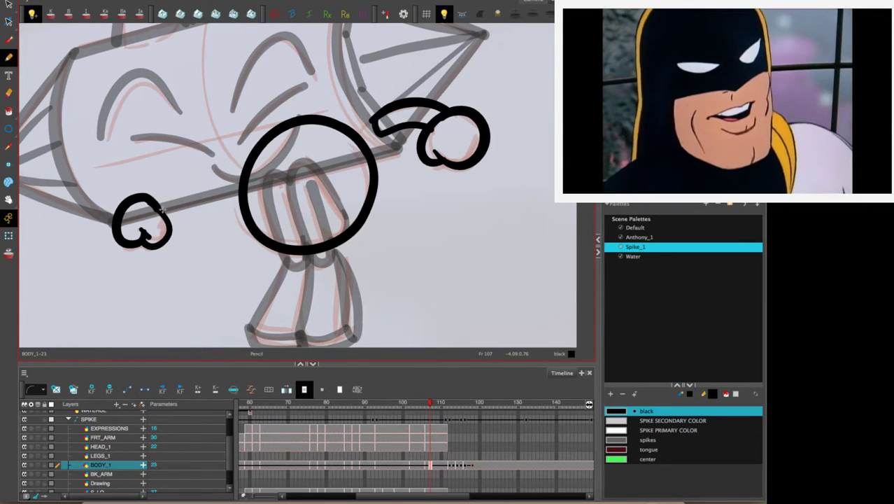
Review the FRT_ARM and HEAD_1 drawings at frame 107, and flip back to compare the rough at frame 102 with the pose at frame 101.
left_click(429, 437)
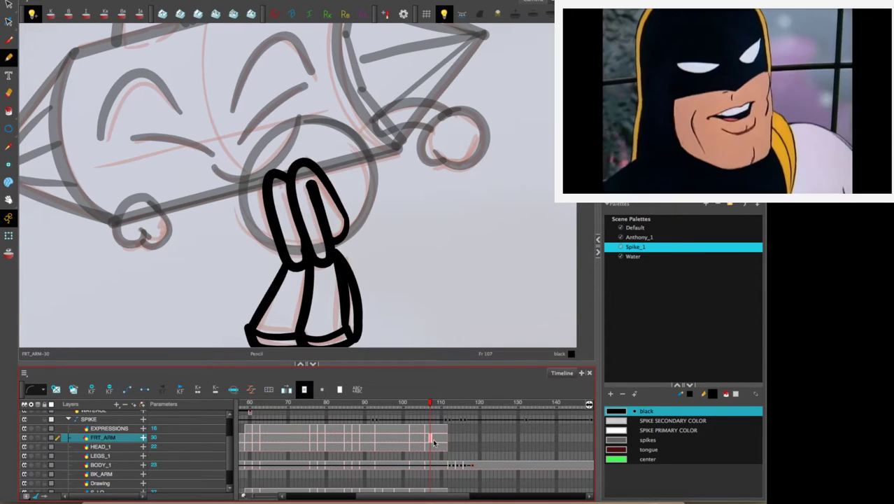
left_click(432, 446)
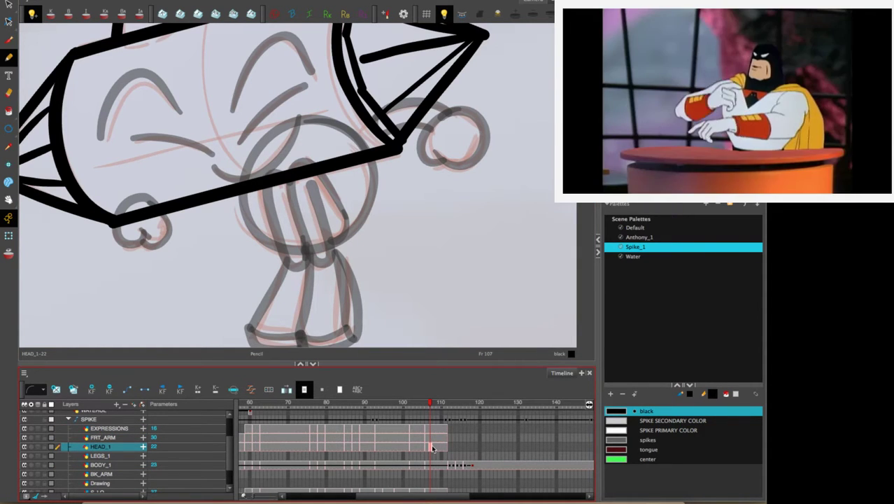
key("space")
mouse_move(419, 204)
left_mouse_down()
mouse_move(489, 253)
mouse_move(443, 194)
left_mouse_up()
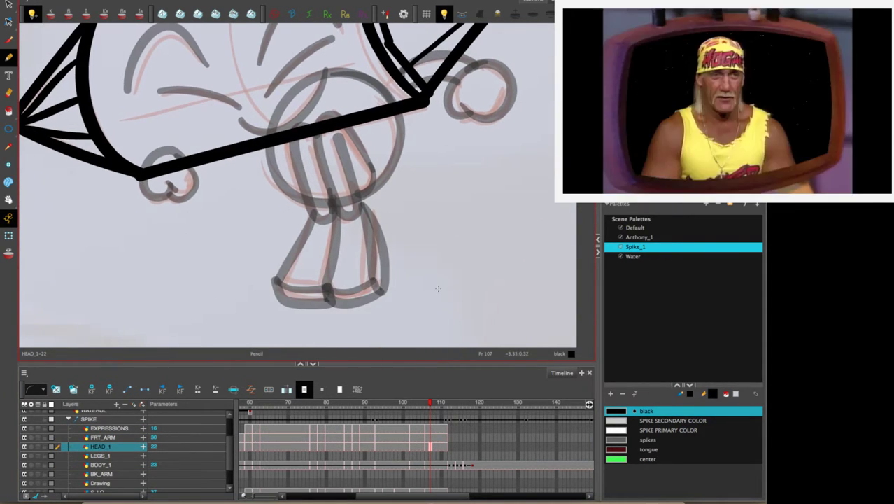
left_click_drag(429, 297, 414, 276)
key("1")
key("1")
key("1")
key("1")
key("space")
left_click_drag(437, 152, 465, 196)
key("f")
key("comma")
key("comma")
key("comma")
key("comma")
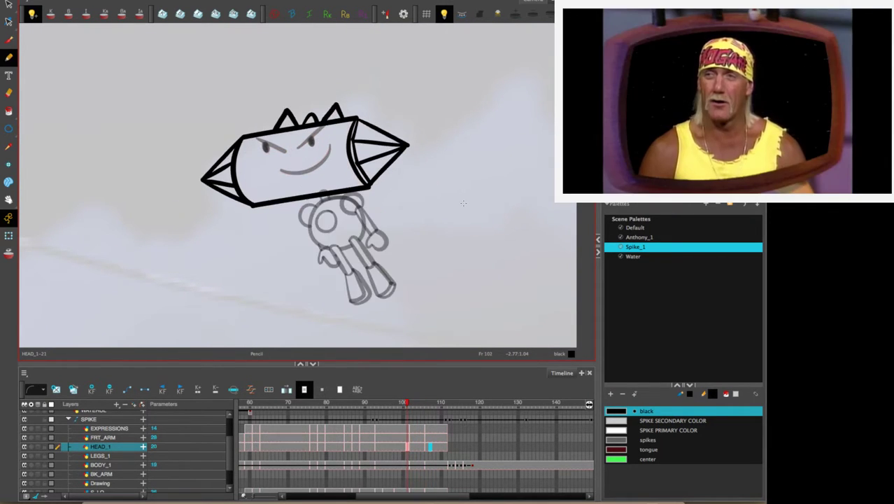
key("period")
key("space")
left_click_drag(441, 245, 435, 217)
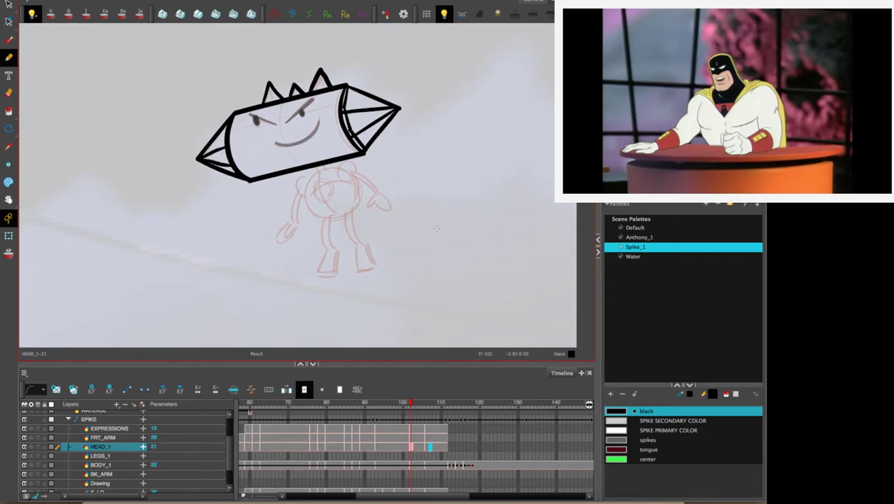
key("2")
key("2")
key("2")
key("space")
left_click_drag(464, 163, 441, 152)
key("comma")
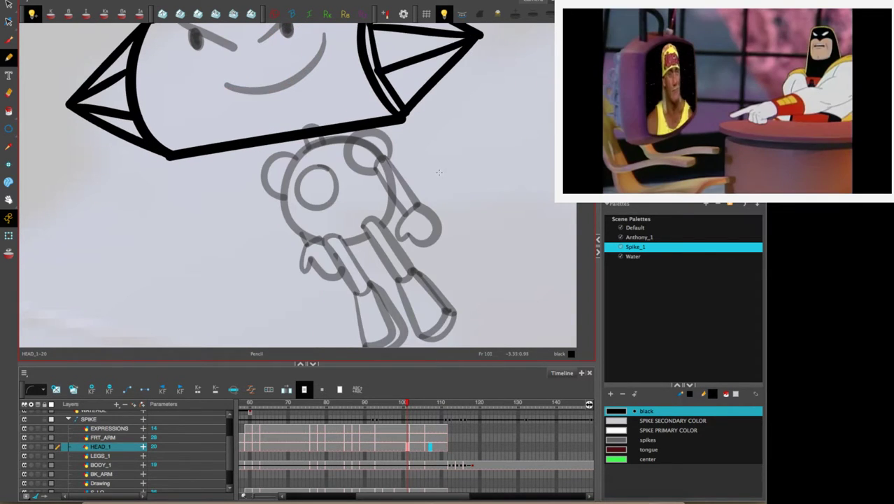
key("period")
Pencil the short neck, the round shoulder and its bent arm with a mitten hand in BODY_1 at frame 102.
left_click(412, 439)
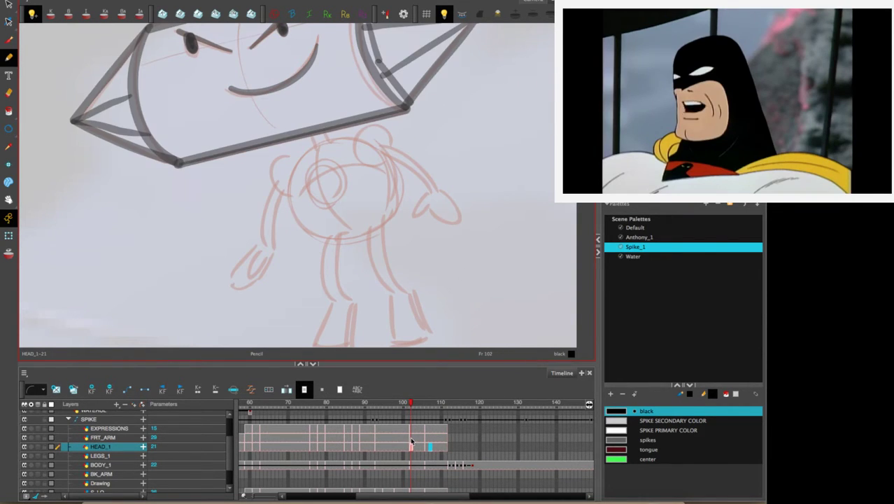
left_click(414, 429)
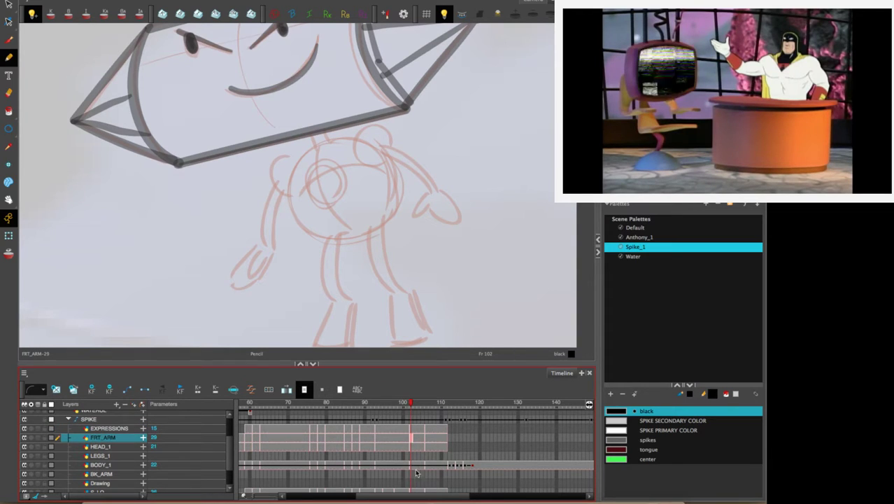
left_click(412, 466)
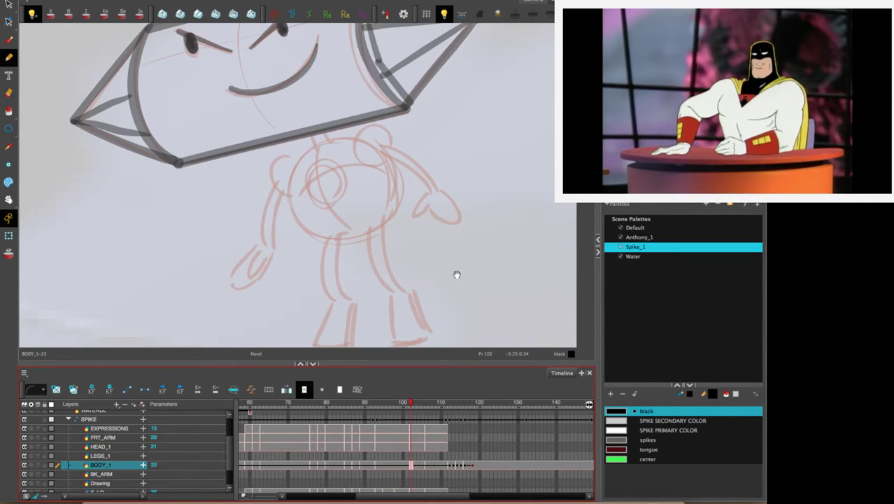
left_click_drag(457, 274, 438, 221)
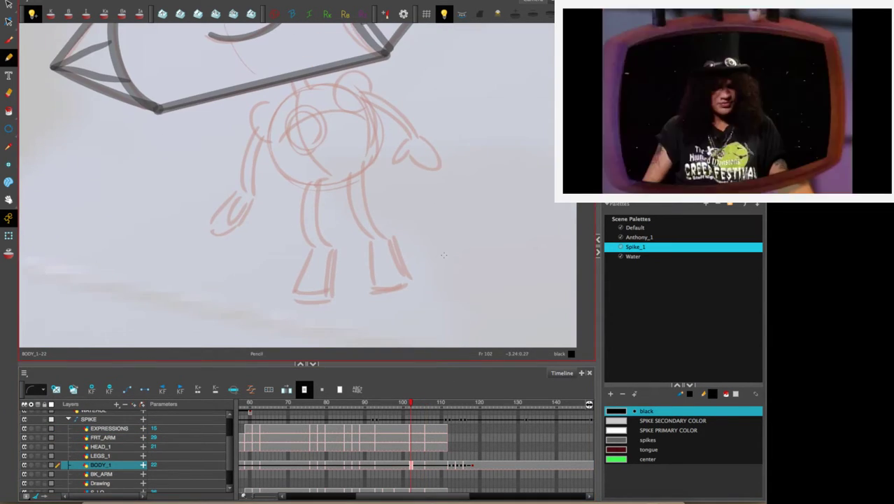
key("2")
left_click_drag(371, 167, 373, 205)
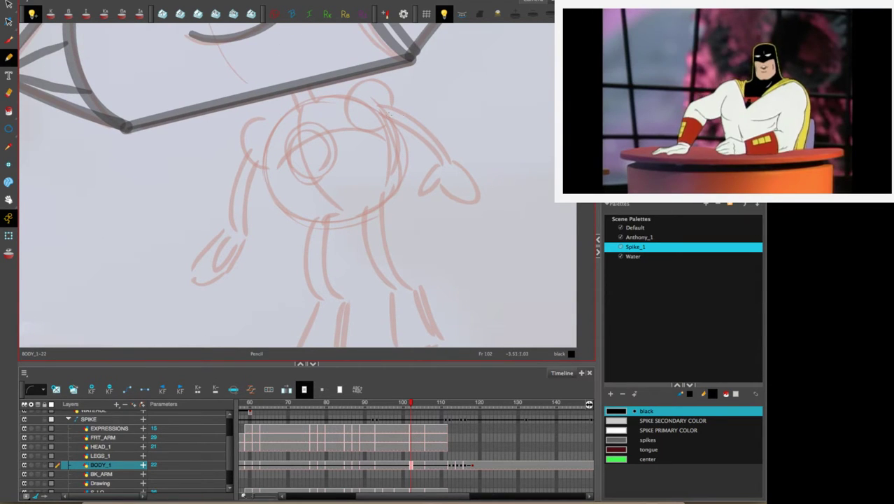
mouse_move(285, 77)
left_mouse_down()
mouse_move(296, 102)
mouse_move(315, 99)
mouse_move(302, 68)
left_mouse_up()
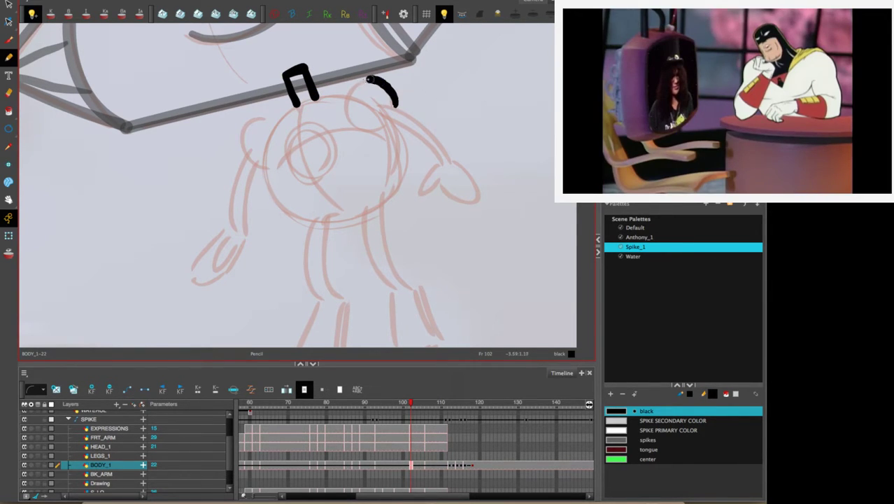
mouse_move(361, 127)
left_mouse_down()
mouse_move(390, 119)
mouse_move(389, 87)
mouse_move(396, 122)
mouse_move(438, 164)
mouse_move(455, 162)
mouse_move(428, 126)
mouse_move(378, 108)
left_mouse_up()
mouse_move(438, 163)
left_mouse_down()
mouse_move(429, 189)
mouse_move(441, 182)
mouse_move(451, 199)
mouse_move(472, 203)
mouse_move(452, 159)
left_mouse_up()
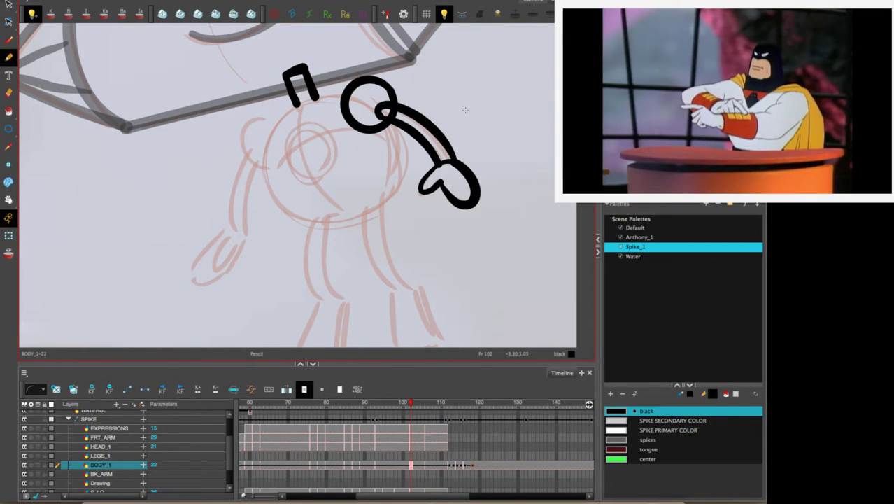
Pencil the round body and the opposite shoulder with its hanging arm and curled hand in BODY_1 at frame 102.
mouse_move(312, 96)
left_mouse_down()
mouse_move(279, 124)
mouse_move(270, 149)
mouse_move(277, 196)
mouse_move(292, 213)
mouse_move(343, 223)
mouse_move(379, 210)
mouse_move(396, 187)
mouse_move(397, 121)
left_mouse_up()
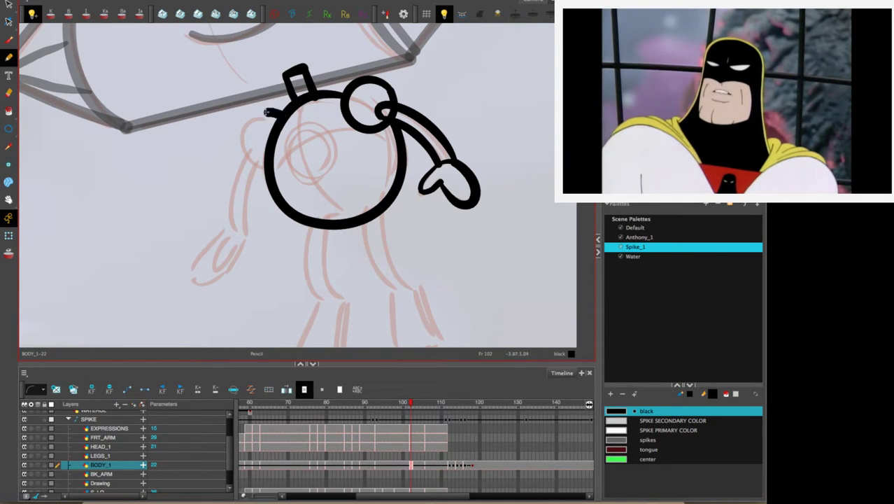
mouse_move(266, 112)
left_mouse_down()
mouse_move(246, 126)
mouse_move(261, 160)
mouse_move(234, 205)
mouse_move(232, 227)
left_mouse_up()
left_click_drag(252, 199, 262, 164)
mouse_move(234, 224)
left_mouse_down()
mouse_move(253, 231)
mouse_move(225, 273)
mouse_move(252, 231)
left_mouse_up()
key("super+z")
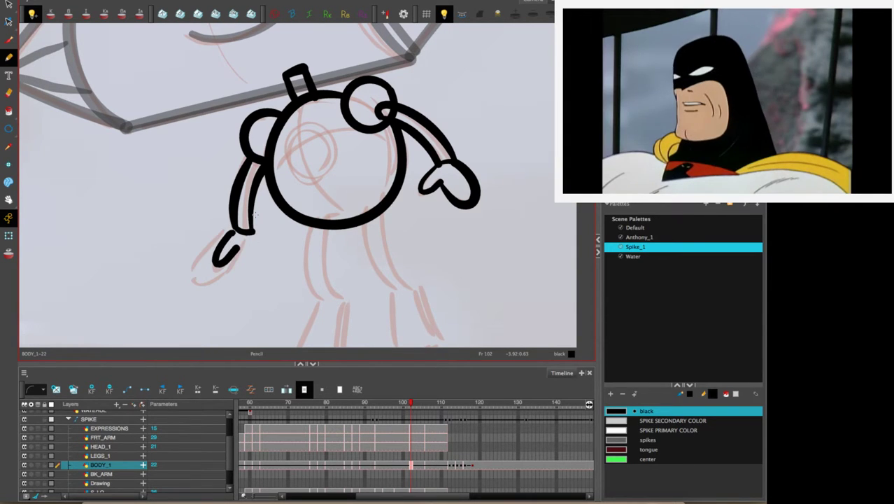
key(".")
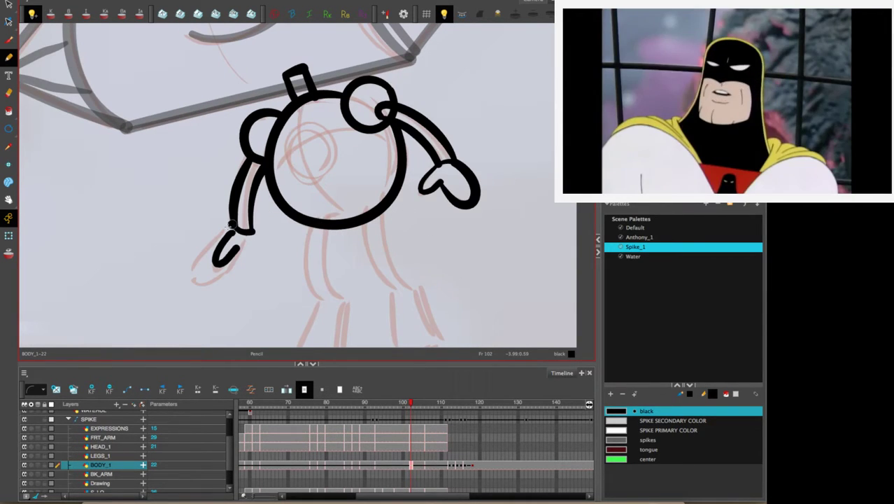
mouse_move(231, 224)
left_mouse_down()
mouse_move(208, 245)
mouse_move(202, 264)
mouse_move(218, 271)
mouse_move(245, 255)
left_mouse_up()
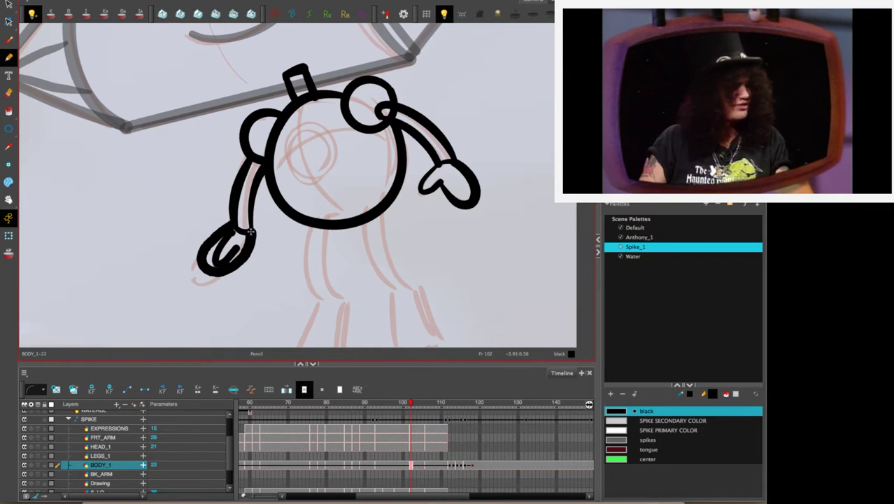
key("super+z")
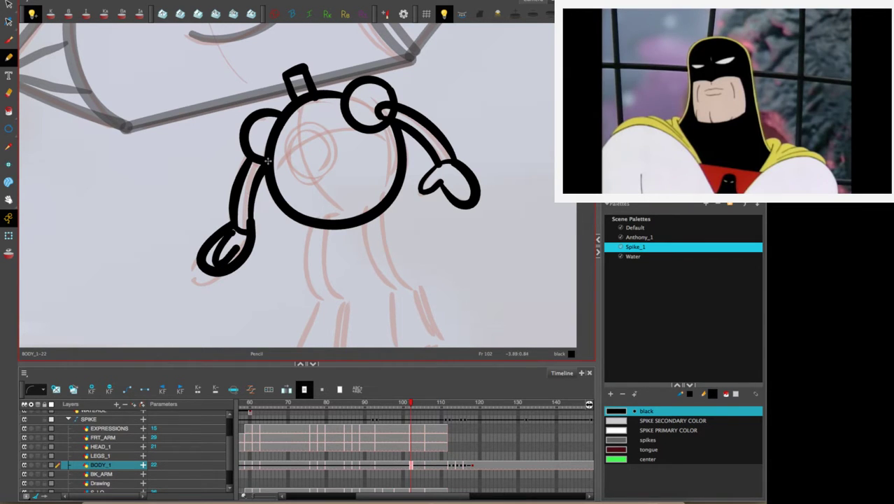
Flip back and forth through the frames around 102 to check how the new body drawing moves.
left_click_drag(462, 262, 452, 211)
key("comma")
key("period")
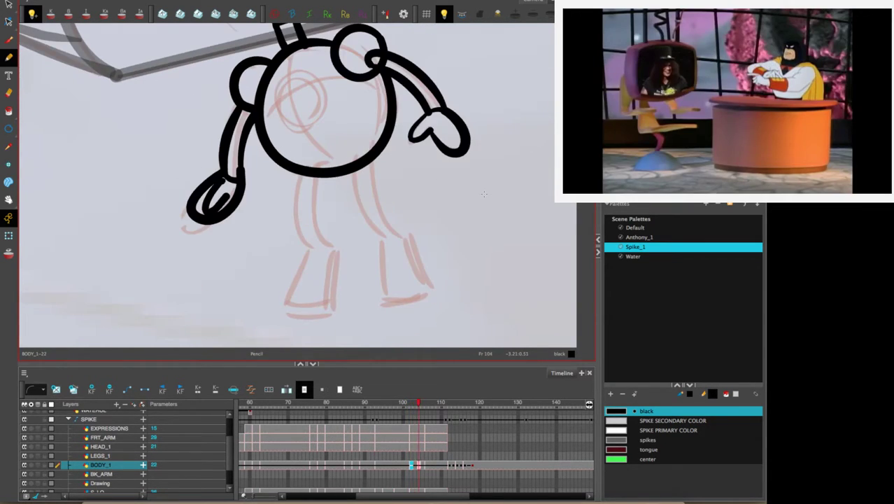
key("period")
key("period")
key("comma")
key("comma")
key("comma")
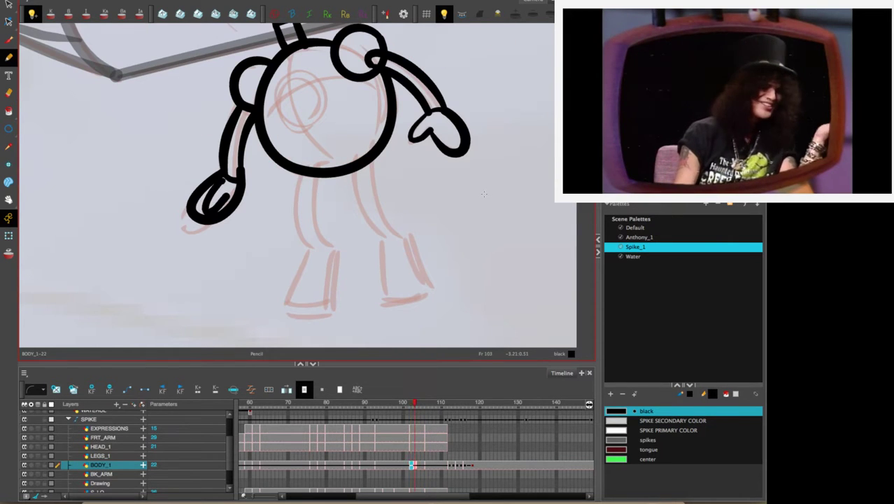
key("comma")
key("comma")
key("period")
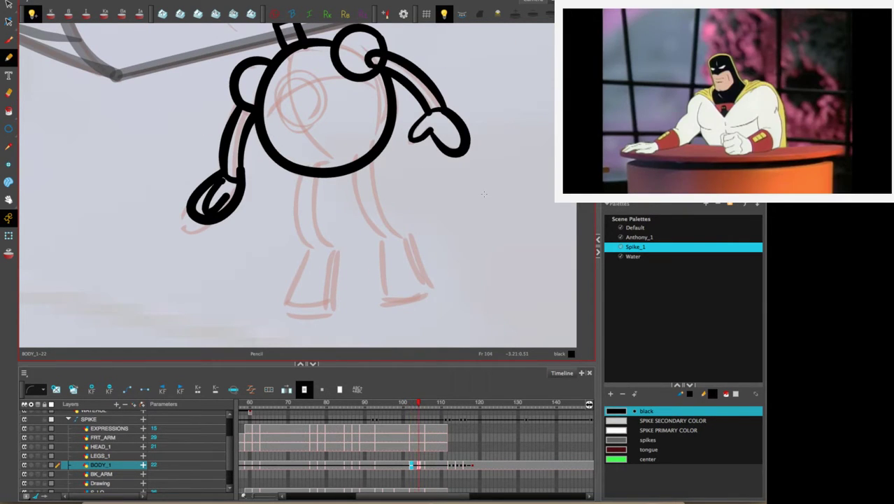
Undo the hanging arm's hand in BODY_1 at frame 102 and pencil it again as a rounded, curled hand under the wrist.
key("period")
key("comma")
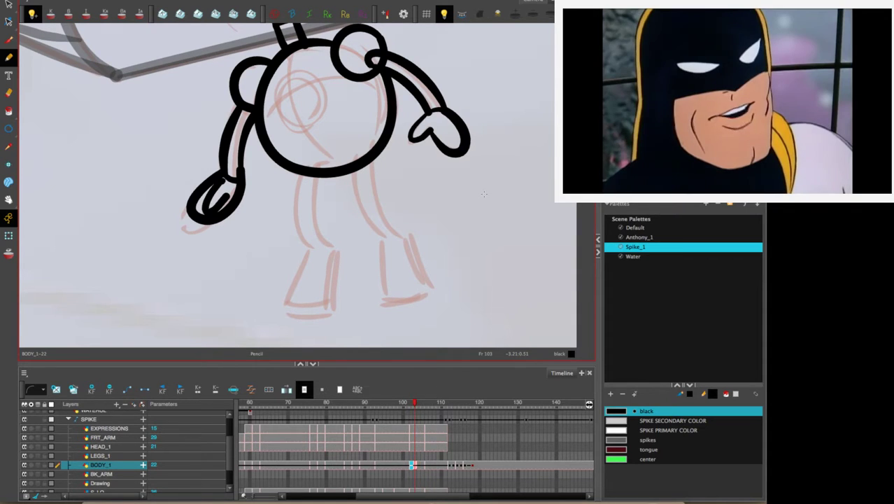
key("super+z")
key("super+z")
key("period")
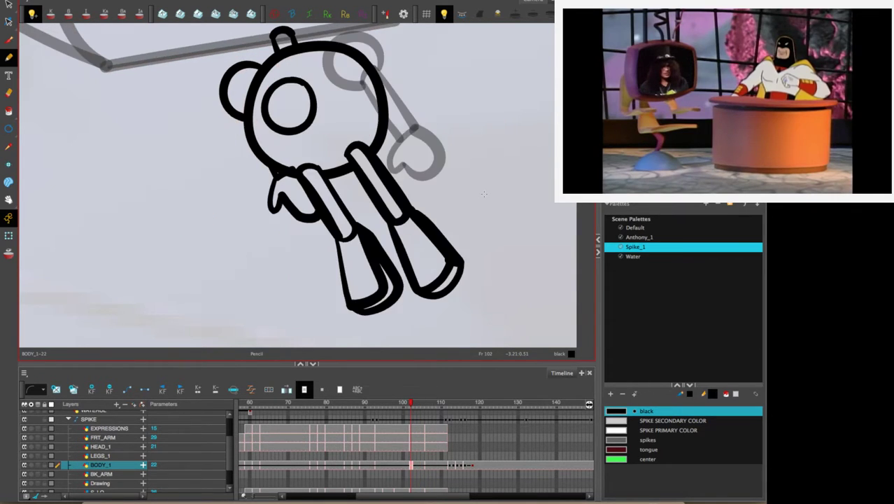
key("comma")
mouse_move(223, 176)
left_mouse_down()
mouse_move(240, 228)
mouse_move(263, 216)
mouse_move(244, 180)
mouse_move(244, 209)
left_mouse_up()
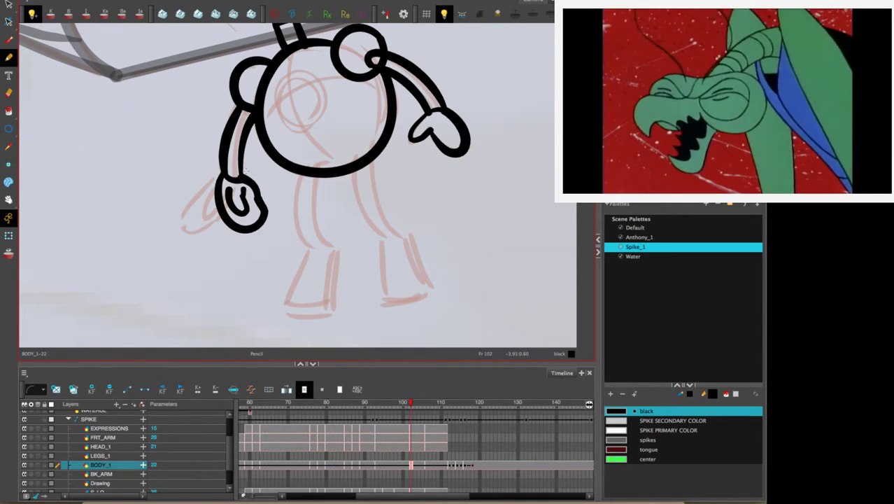
key("comma")
key("period")
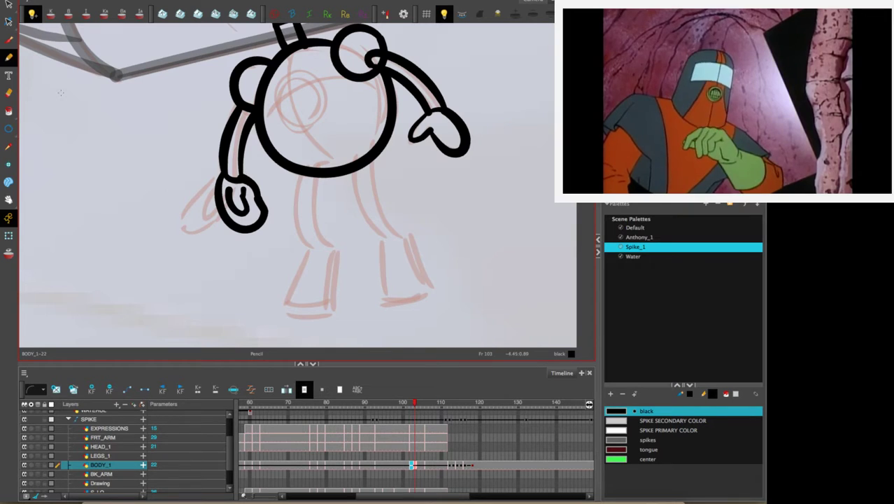
Select the hanging arm with its hand in BODY_1 and shorten it slightly so the hand sits higher.
left_click(9, 5)
mouse_move(204, 157)
left_mouse_down()
mouse_move(261, 245)
mouse_move(252, 232)
left_mouse_up()
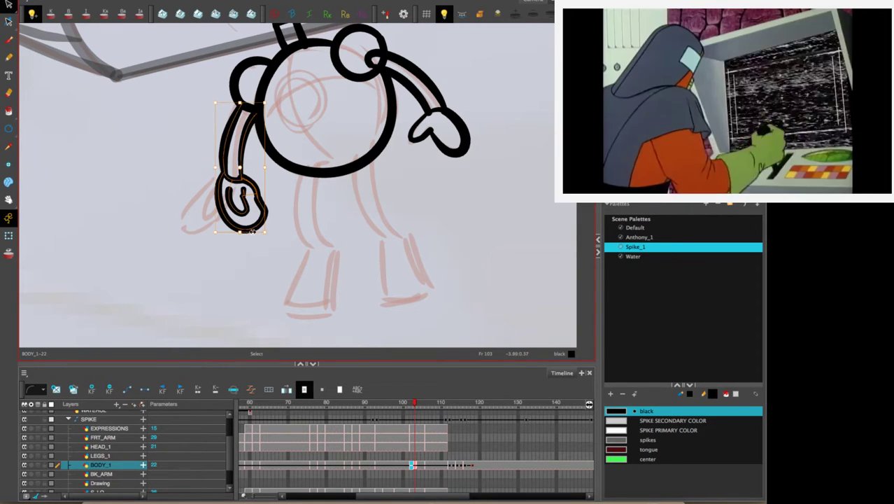
key("comma")
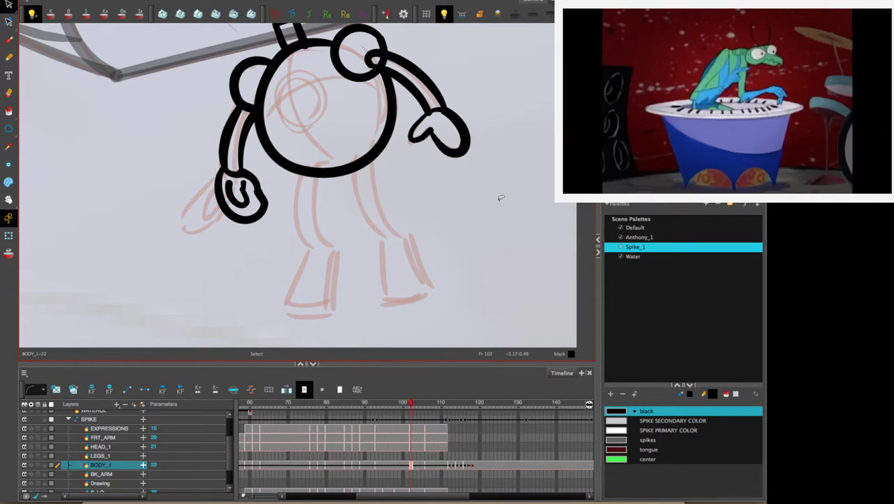
key("comma")
Trim the arm line that overlaps the inside of the shoulder circle at frame 102 with the Cutter tool.
left_click(8, 6)
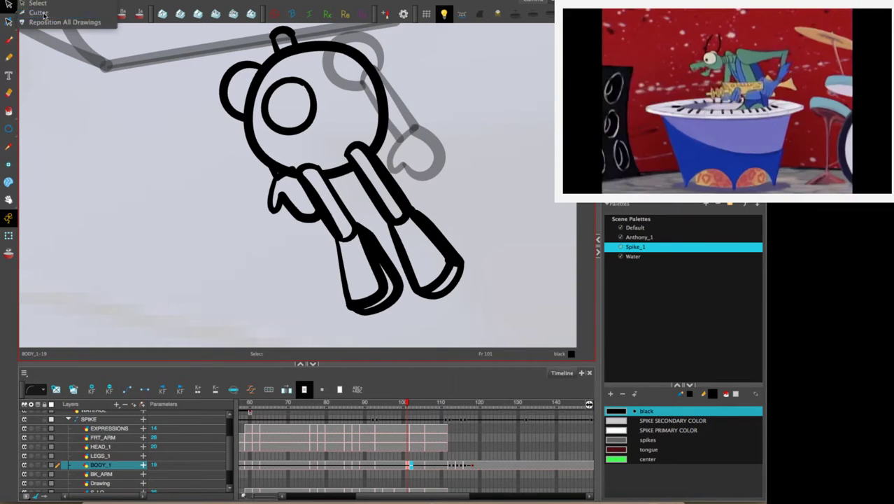
left_click(41, 13)
key("period")
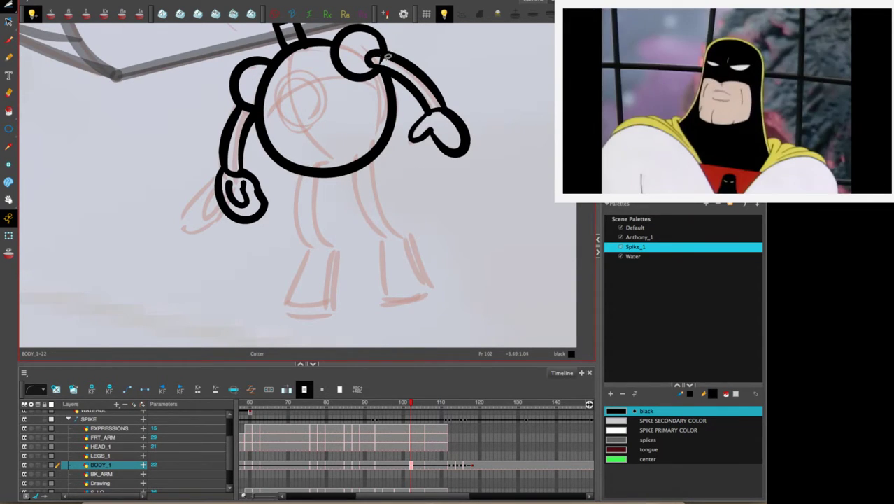
left_click(9, 58)
Copy the belly circle from the BODY_1 drawing at frame 100 into frame 102 and place it over the rough circle.
key("comma")
key("comma")
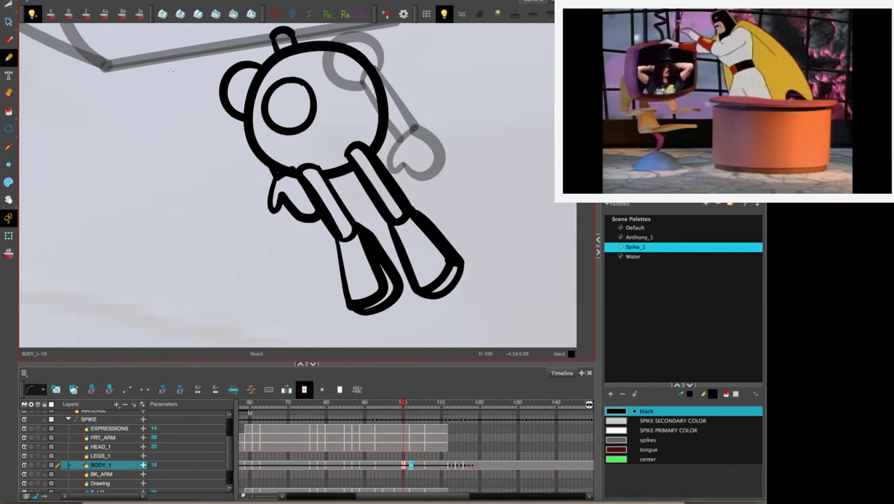
left_click(7, 3)
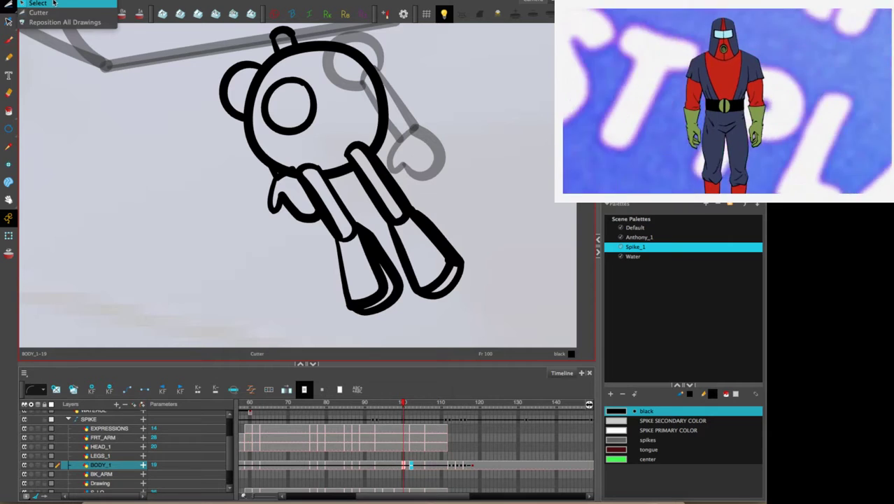
left_click(42, 4)
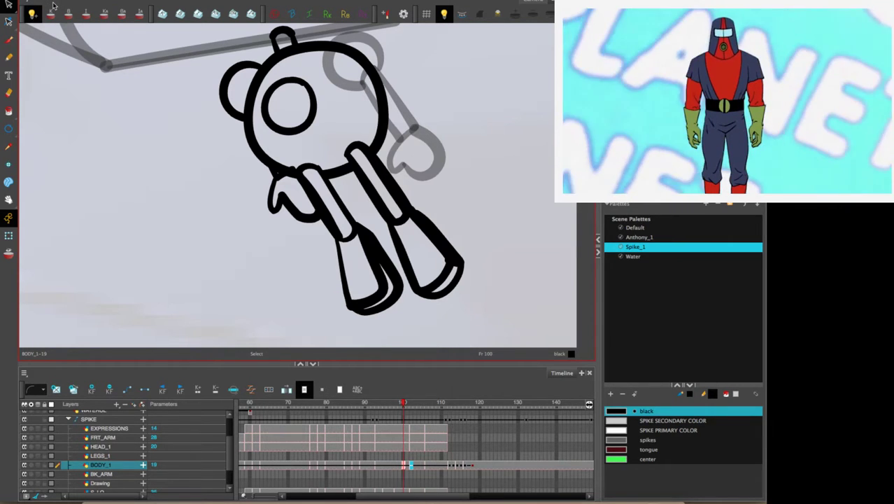
left_click(314, 106)
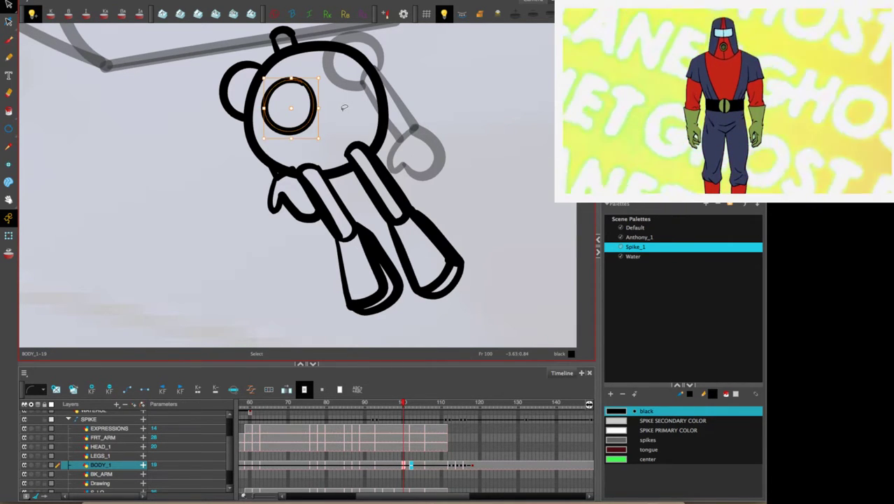
key("period")
key("period")
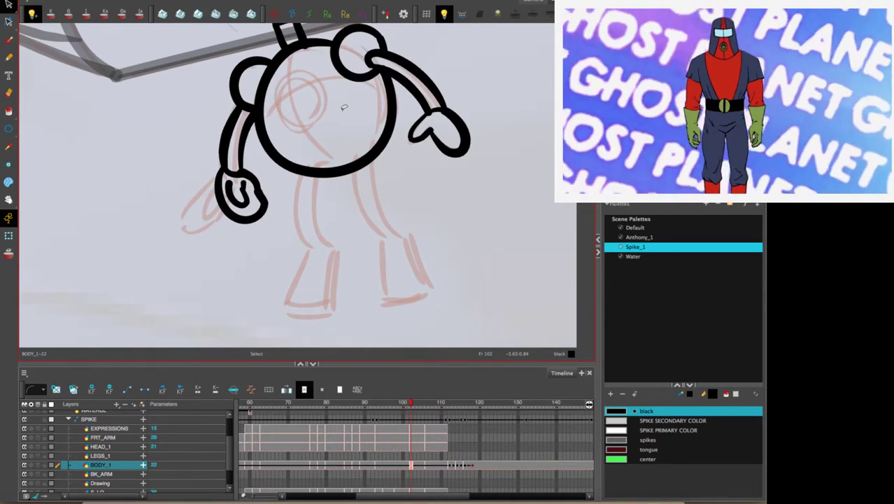
key("ctrl+v")
left_click_drag(322, 118, 320, 120)
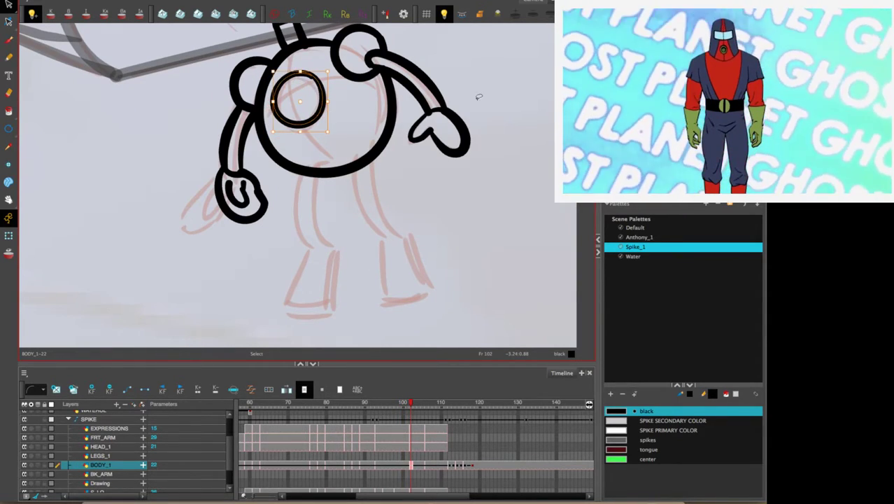
left_click(479, 97)
Pencil the first bent leg and its flared boot with a sole and side line in BODY_1 at frame 102.
key("alt+slash")
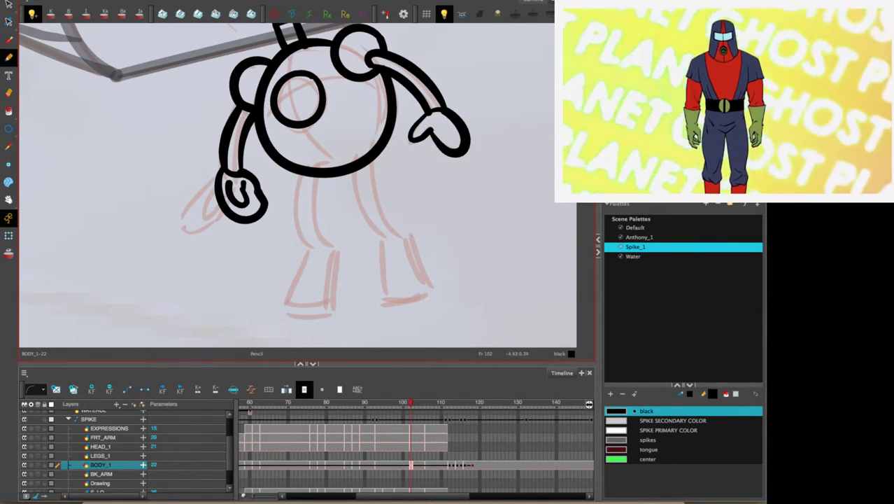
left_click_drag(297, 194, 308, 247)
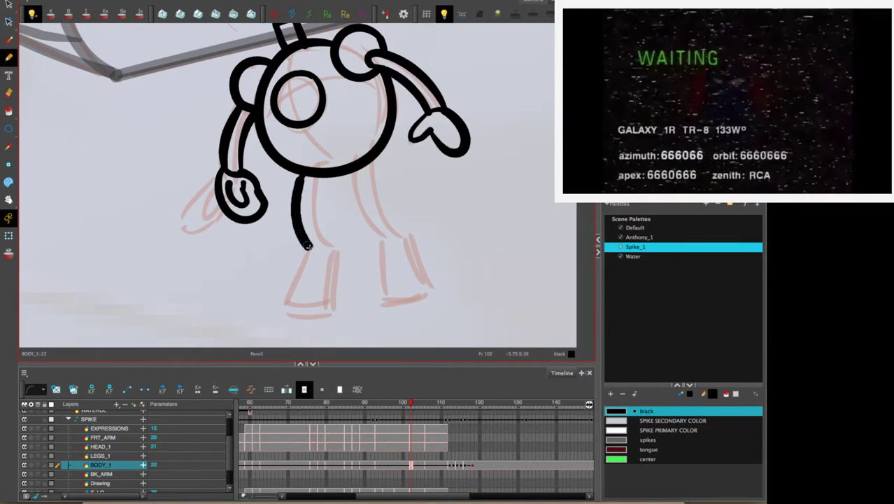
left_click_drag(318, 185, 332, 281)
mouse_move(288, 295)
left_mouse_down()
mouse_move(341, 280)
mouse_move(337, 317)
mouse_move(331, 303)
mouse_move(337, 317)
mouse_move(290, 300)
left_mouse_up()
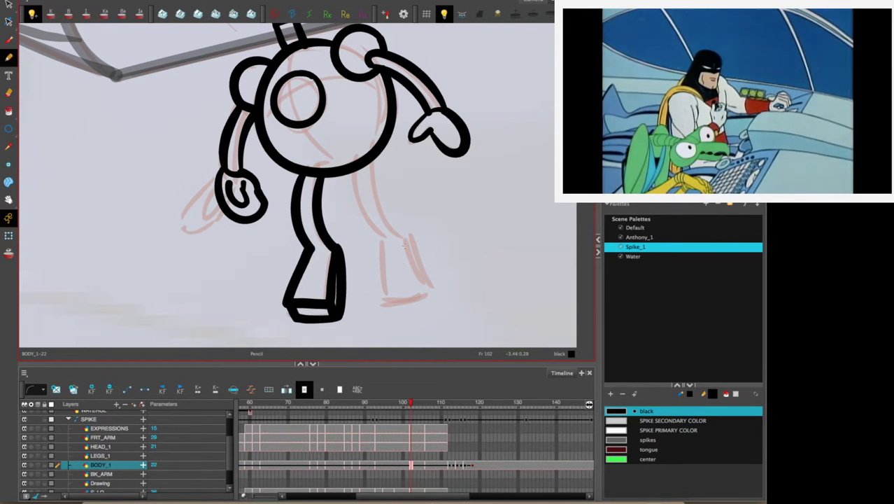
Pencil the second bent leg and its flared boot with a sole in BODY_1 at frame 102, over the rough.
mouse_move(371, 151)
left_mouse_down()
mouse_move(380, 207)
mouse_move(402, 232)
mouse_move(421, 295)
mouse_move(386, 301)
mouse_move(381, 239)
mouse_move(356, 168)
left_mouse_up()
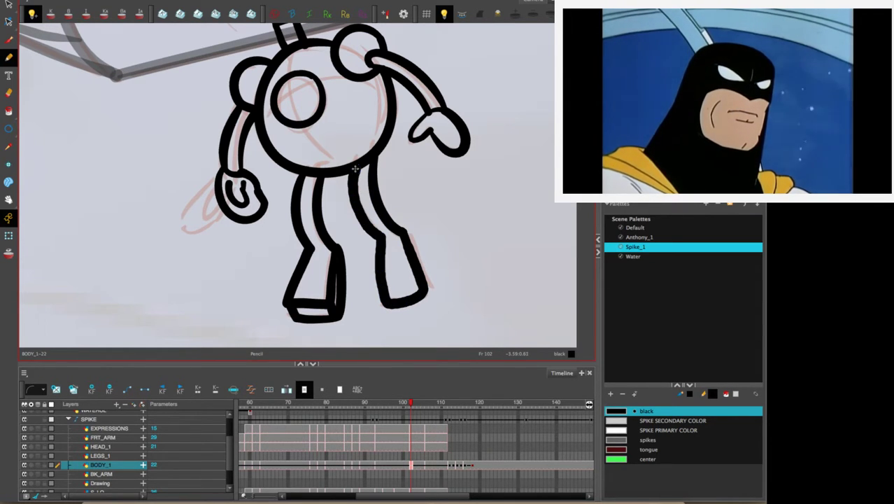
mouse_move(414, 250)
left_mouse_down()
mouse_move(431, 303)
mouse_move(408, 314)
mouse_move(383, 309)
left_mouse_up()
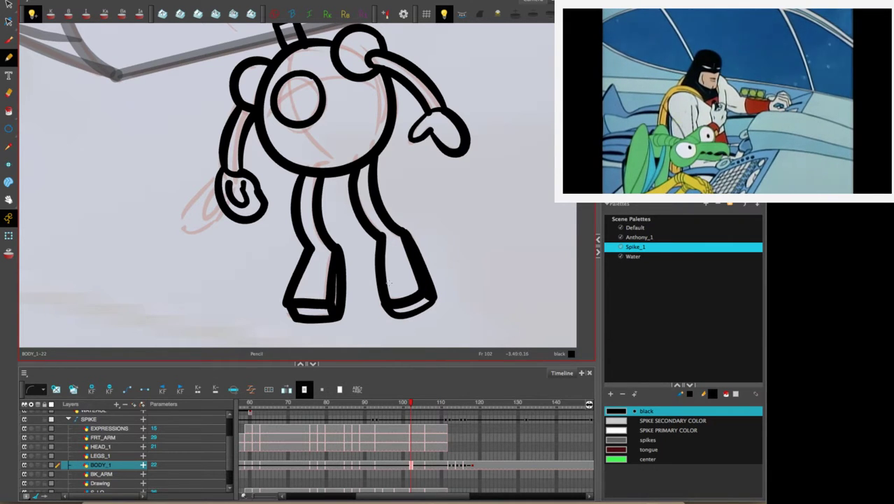
left_click_drag(466, 99, 445, 207)
key("1")
key("1")
key("1")
key("1")
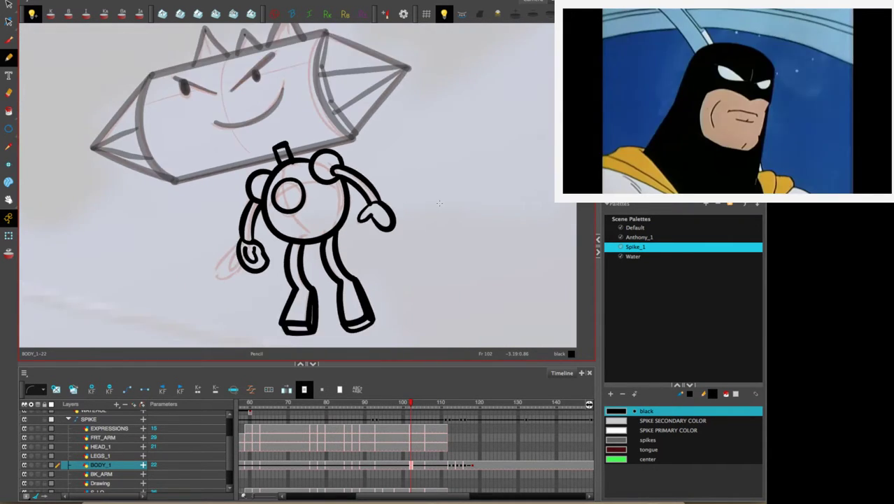
scroll(473, 190, "down", 2)
Duplicate the EXPRESSIONS, FRT_ARM, HEAD_1 and BODY_1 drawings at frame 108.
mouse_move(411, 407)
left_mouse_down()
mouse_move(433, 414)
mouse_move(399, 415)
mouse_move(434, 407)
left_mouse_up()
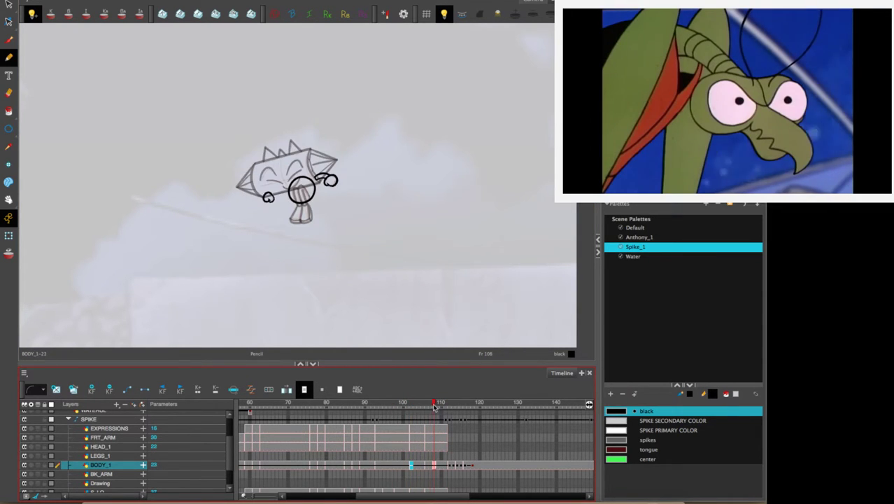
left_click_drag(435, 447, 434, 433)
left_click(434, 431)
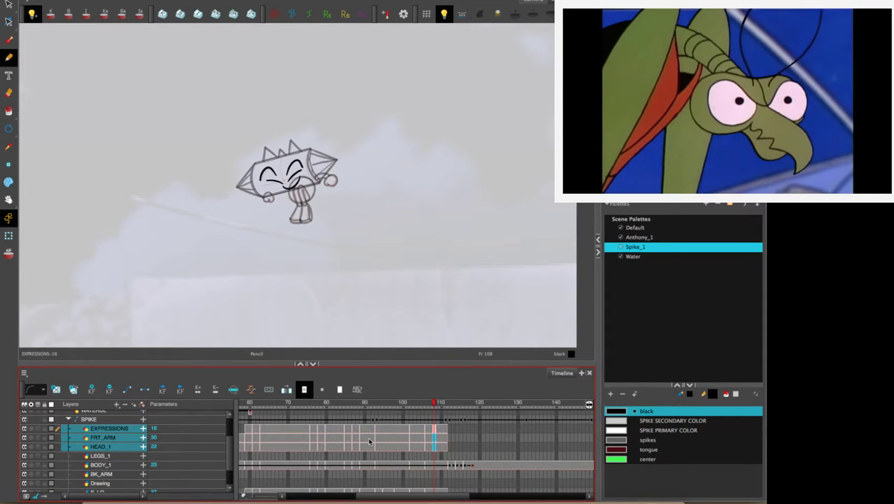
left_click(73, 390)
left_click(434, 465)
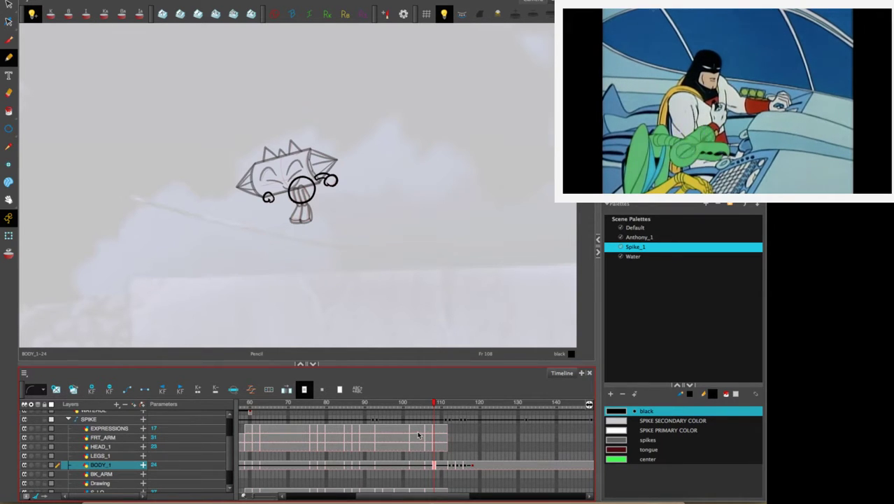
Duplicate the EXPRESSIONS, FRT_ARM and HEAD_1 drawings at frame 104.
left_click_drag(418, 429, 418, 445)
left_click(73, 391)
left_click(73, 391)
left_click(74, 391)
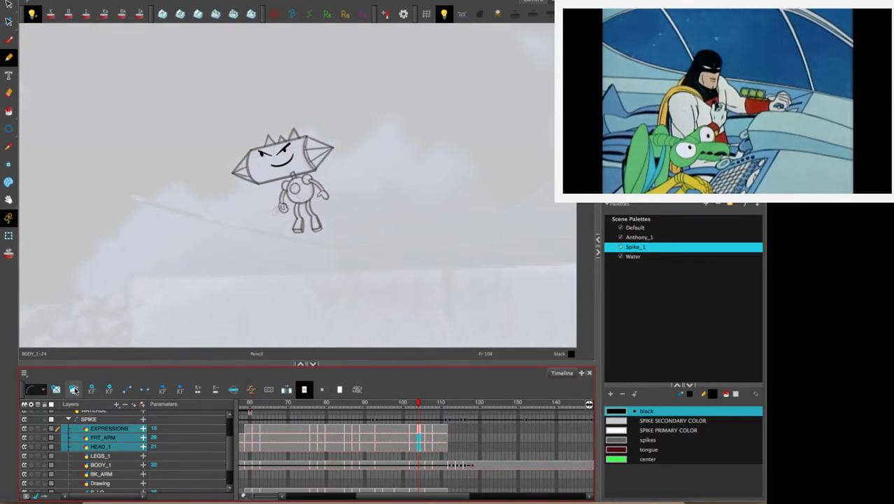
Duplicate the BODY_1 drawing at frame 104.
left_click(418, 465)
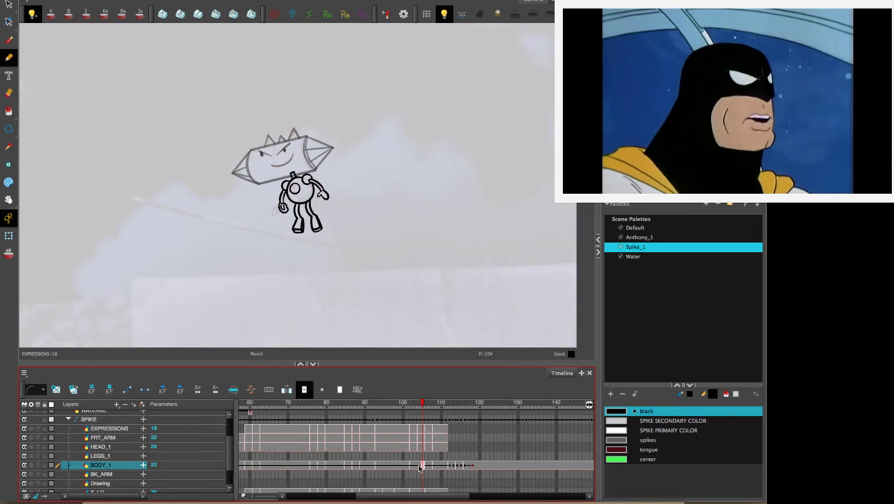
left_click(74, 391)
left_click(74, 391)
left_click(73, 391)
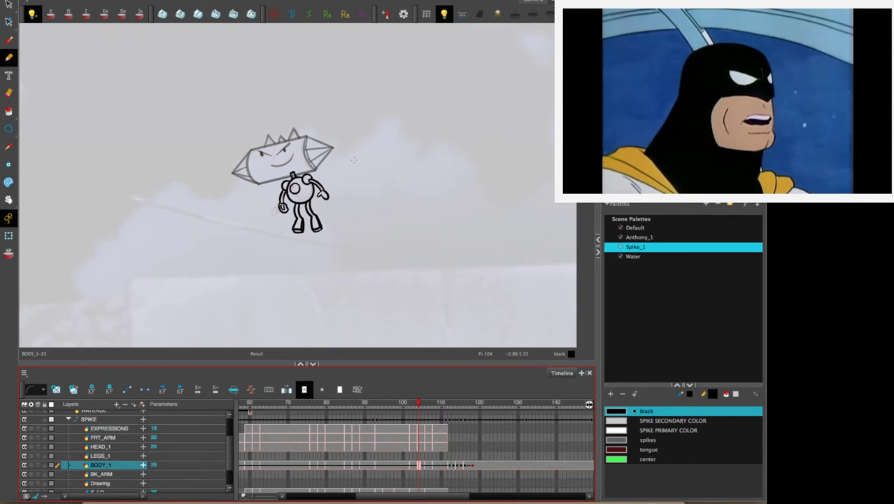
Select the whole duplicated body in BODY_1 at frame 104 and delete it.
key("2")
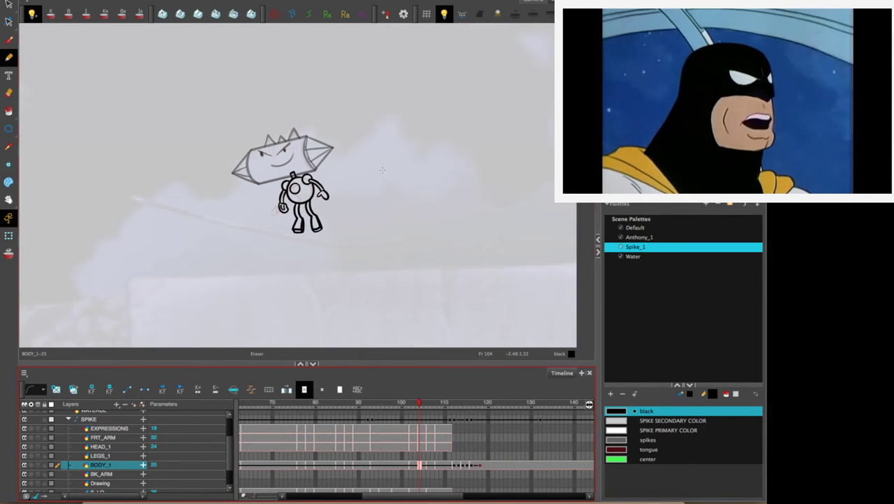
key("2")
key("alt+/")
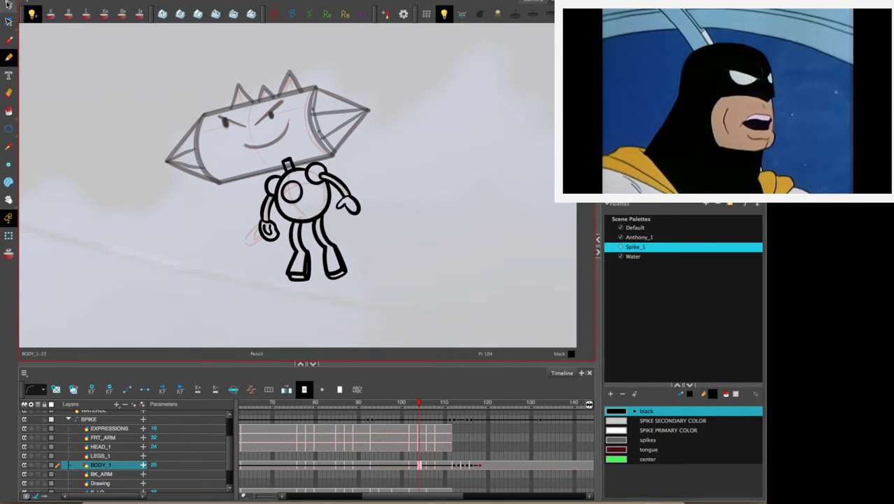
left_click(8, 4)
left_click_drag(261, 138, 257, 150)
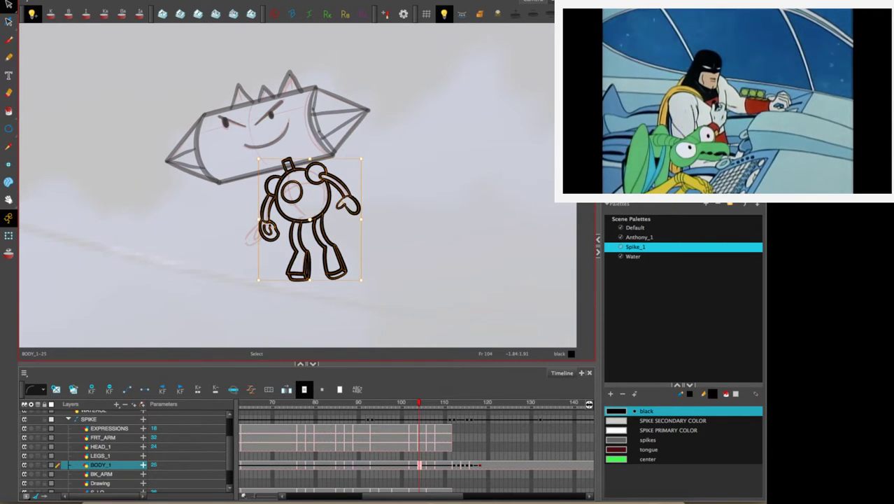
key("Delete")
Select the eyes, brows and mouth in EXPRESSIONS at frame 104 and delete them.
left_click_drag(421, 429, 420, 446)
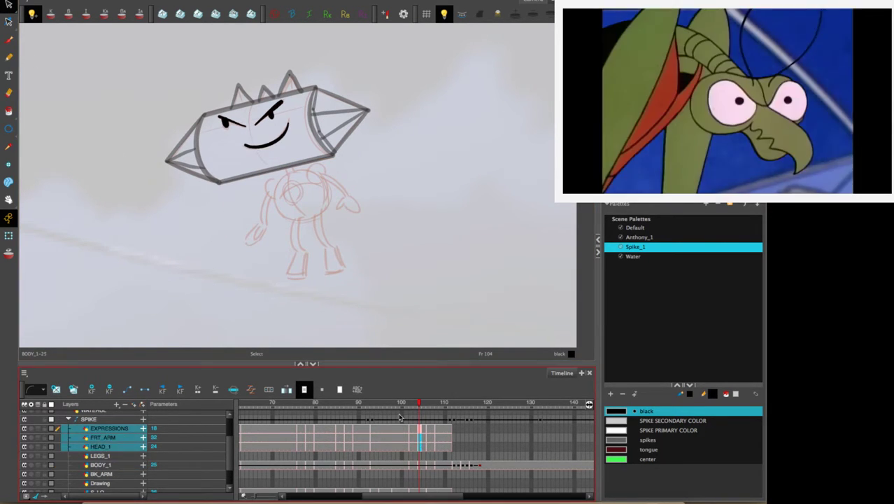
mouse_move(339, 85)
left_mouse_down()
mouse_move(168, 172)
mouse_move(452, 152)
left_mouse_up()
key("Delete")
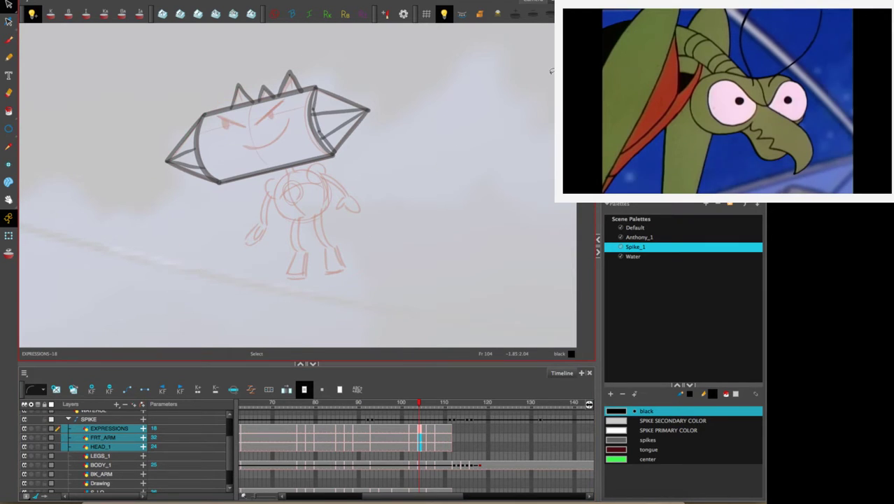
Try to select the head lines in HEAD_1 at frame 104, and check the FRT_ARM drawing at frame 109.
left_click(420, 446)
mouse_move(359, 49)
left_mouse_down()
mouse_move(217, 242)
mouse_move(459, 203)
left_mouse_up()
left_click(459, 204)
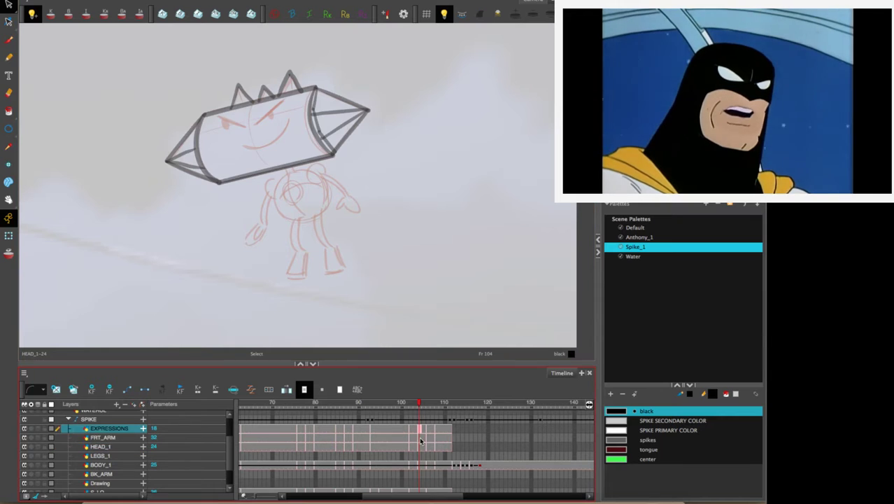
left_click(423, 446)
left_click(440, 439)
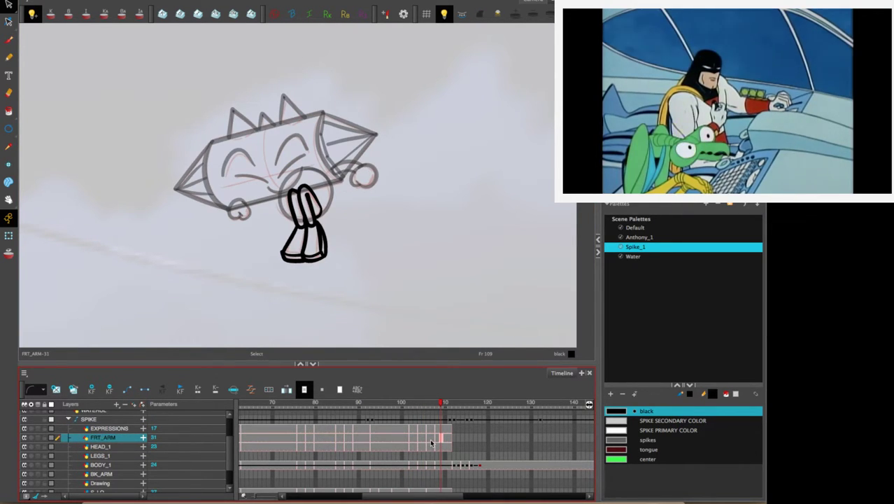
Select the legs in FRT_ARM at frame 106 and move them slightly down and to the right.
left_click(428, 438)
left_click_drag(331, 168, 348, 167)
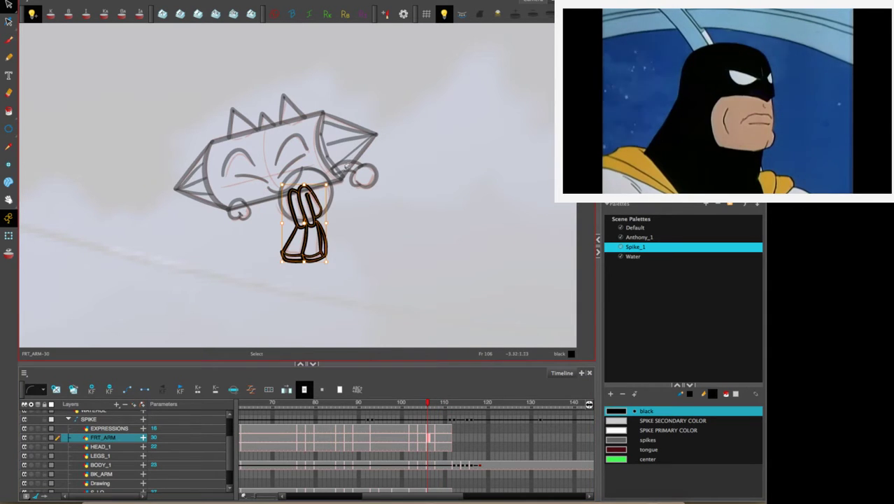
left_click_drag(311, 212, 318, 219)
left_click(401, 305)
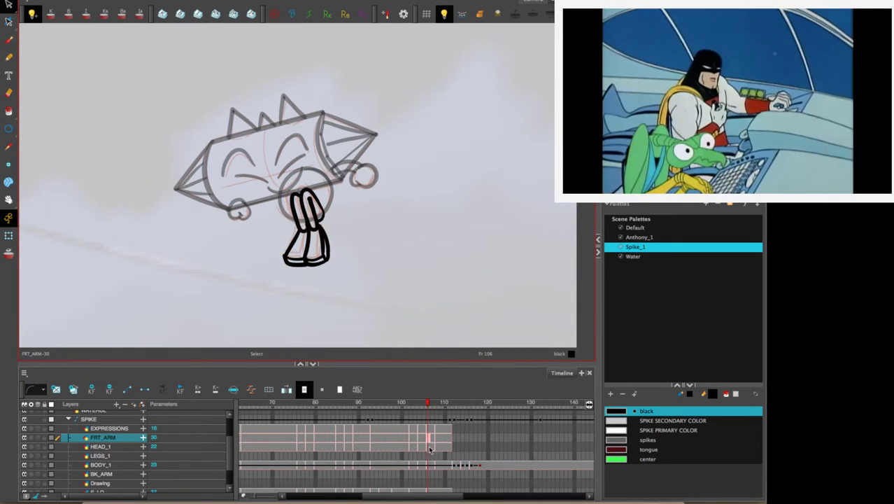
Select the whole head in HEAD_1 at frame 106 and move it slightly up and to the left.
left_click(429, 447)
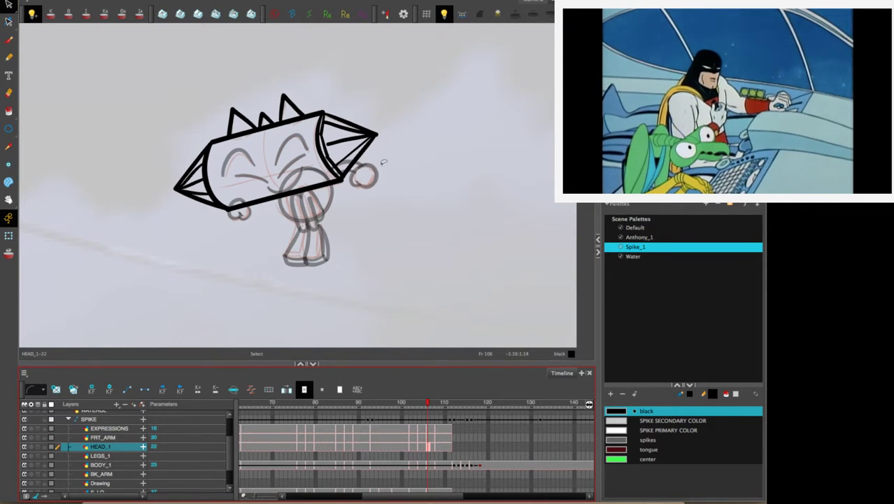
mouse_move(389, 82)
left_mouse_down()
mouse_move(176, 101)
mouse_move(426, 140)
mouse_move(392, 87)
left_mouse_up()
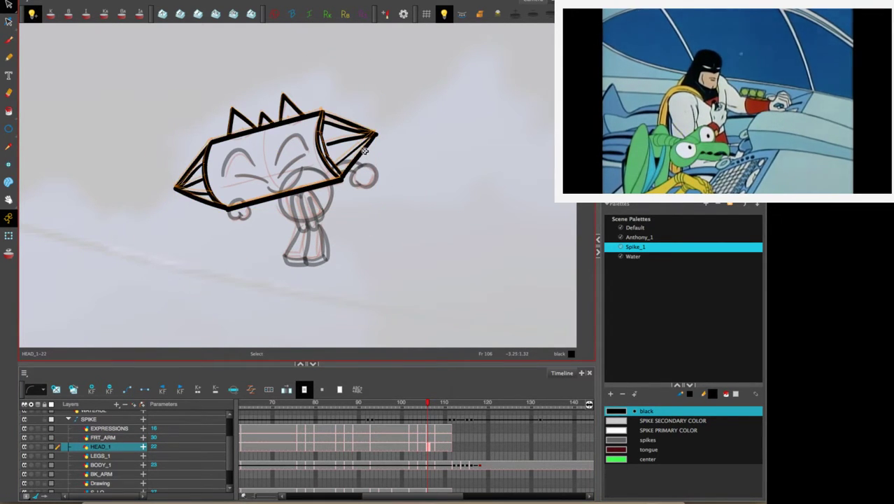
left_click_drag(364, 151, 363, 147)
left_click(421, 147)
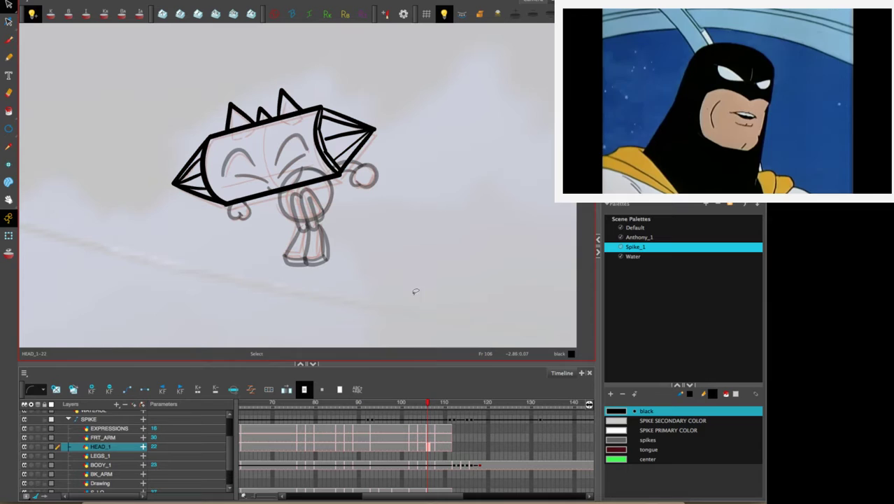
Select the eyes, brows and mouth in EXPRESSIONS at frame 106 and shift them slightly to the left.
left_click(430, 429)
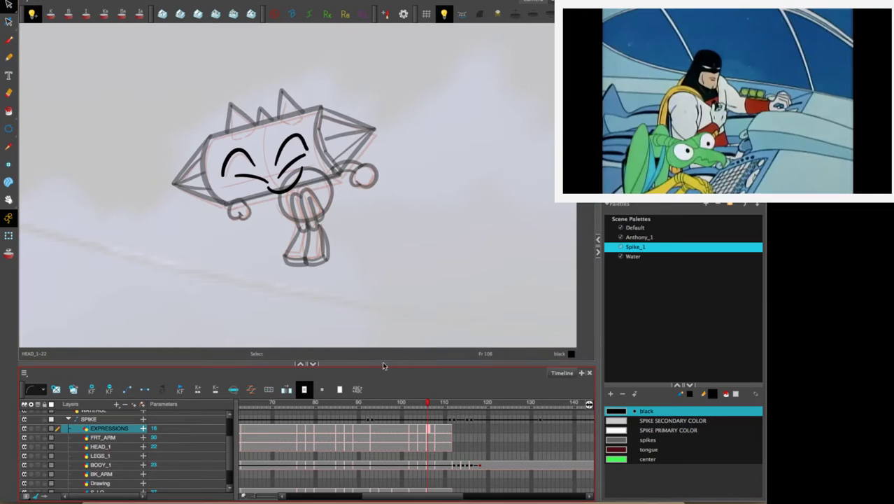
left_click(293, 155)
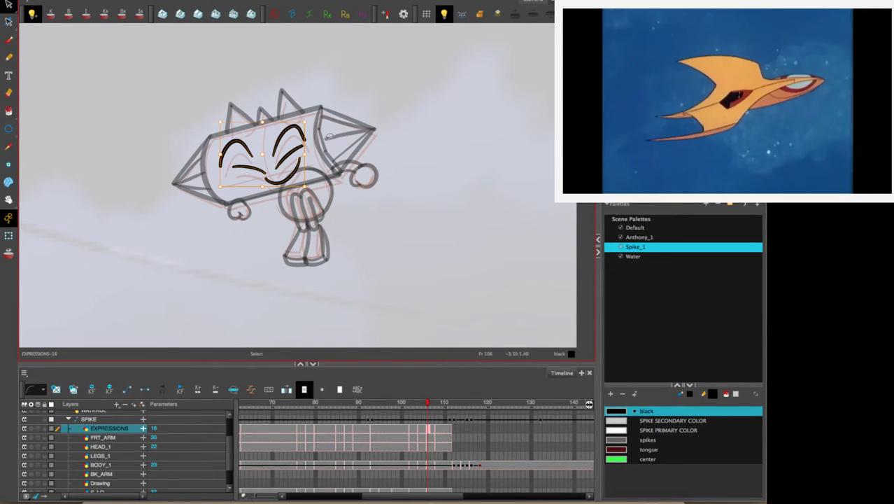
left_click(407, 156)
Adjust the BODY_1 drawing at frame 106 by nudging the body circle slightly down and repositioning the small hand below the head.
left_click(429, 440)
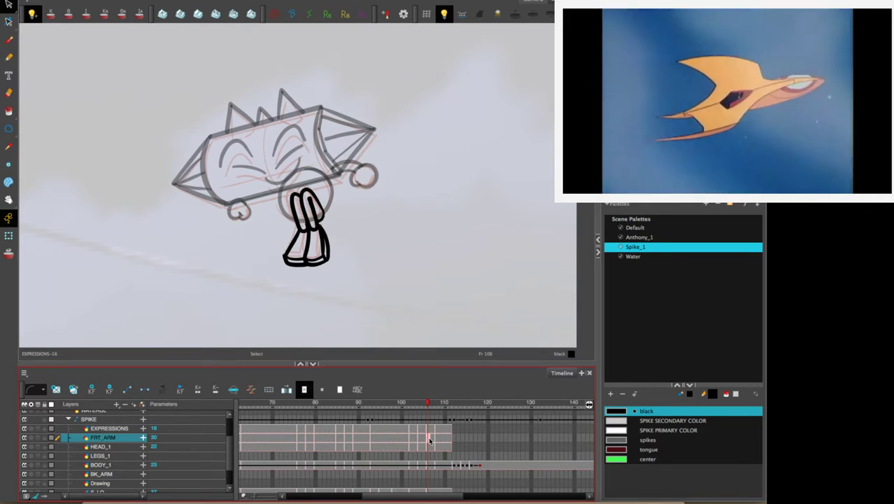
left_click(431, 448)
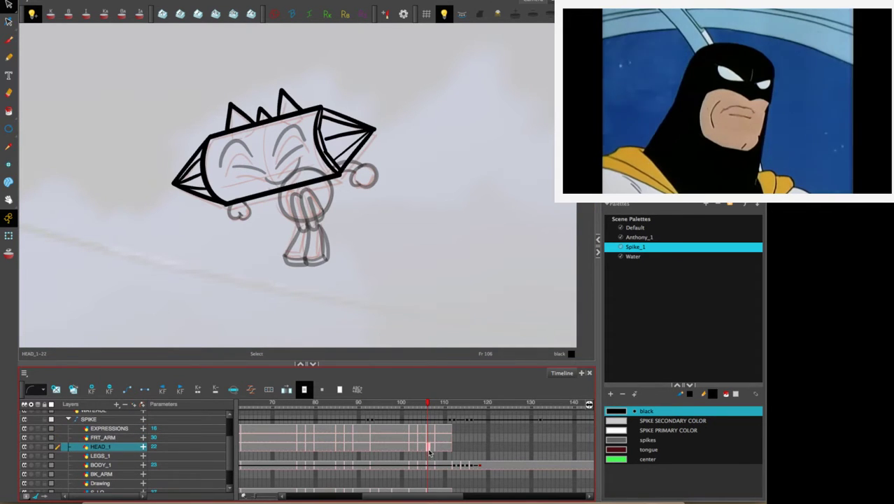
left_click(429, 465)
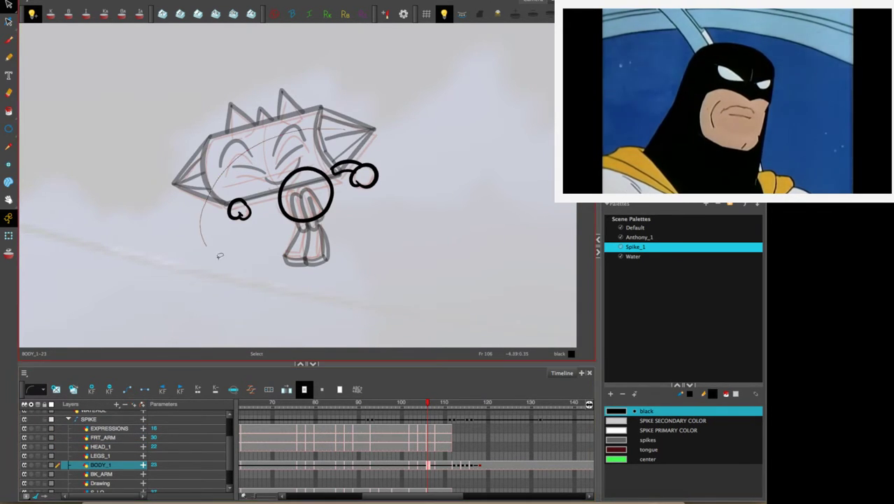
mouse_move(210, 269)
left_mouse_down()
mouse_move(370, 147)
mouse_move(356, 174)
mouse_move(375, 153)
mouse_move(372, 167)
left_mouse_up()
left_click(403, 168)
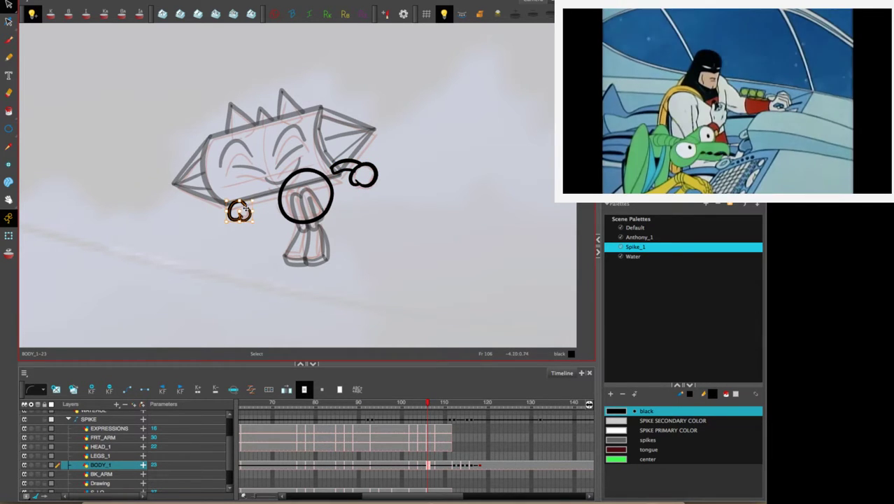
left_click_drag(245, 208, 246, 180)
key("super+z")
left_click(277, 167)
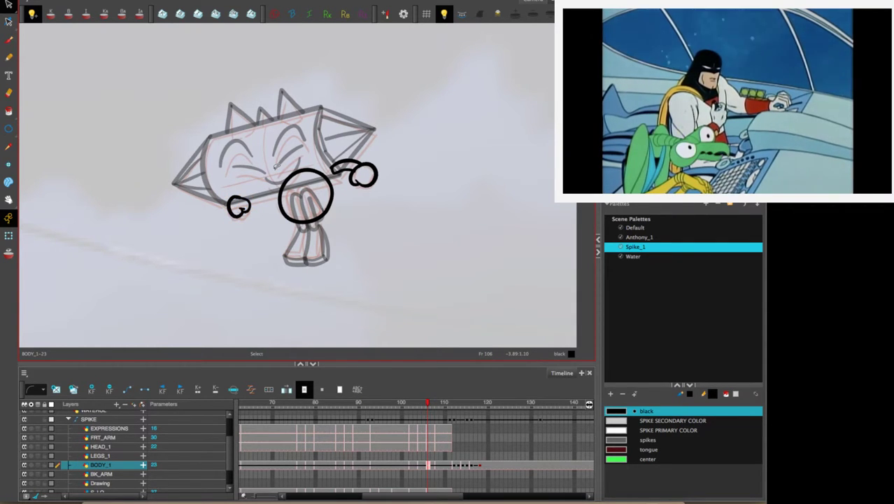
Compare the BODY_1 drawings between frames 106 and 108, checking the bent arm at frame 108.
key(".")
key(".")
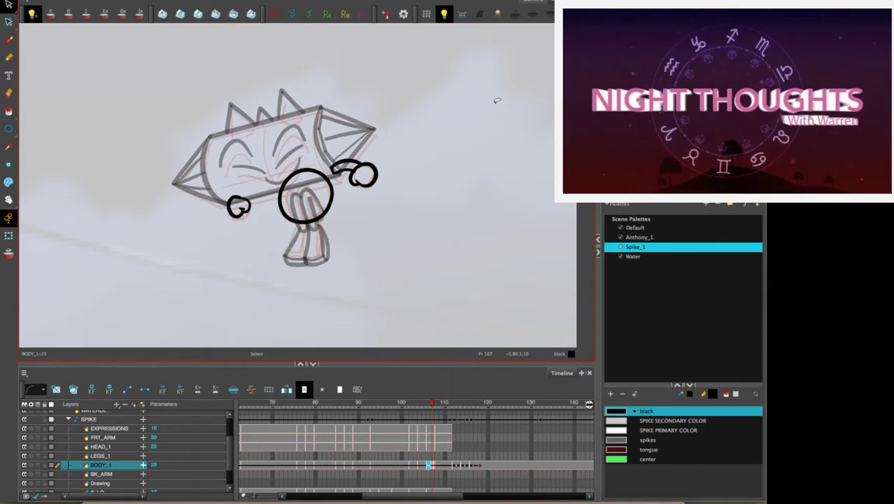
key(".")
key(".")
key(".")
key(".")
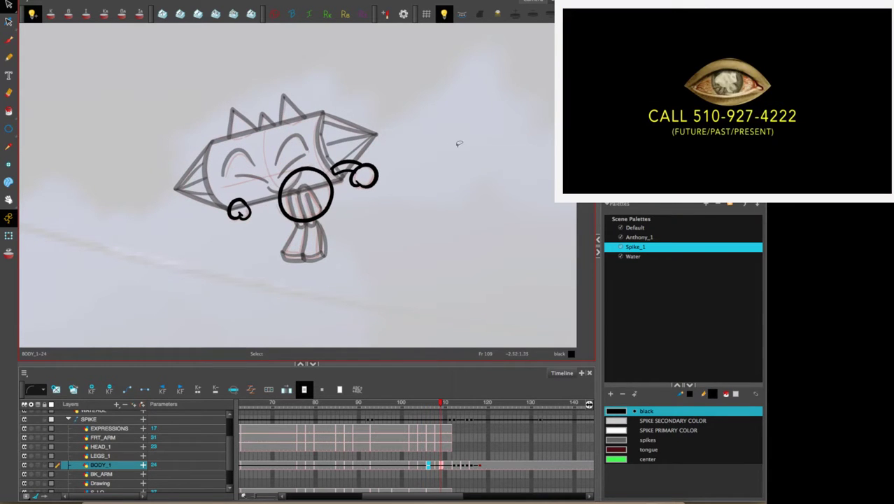
left_click(333, 156)
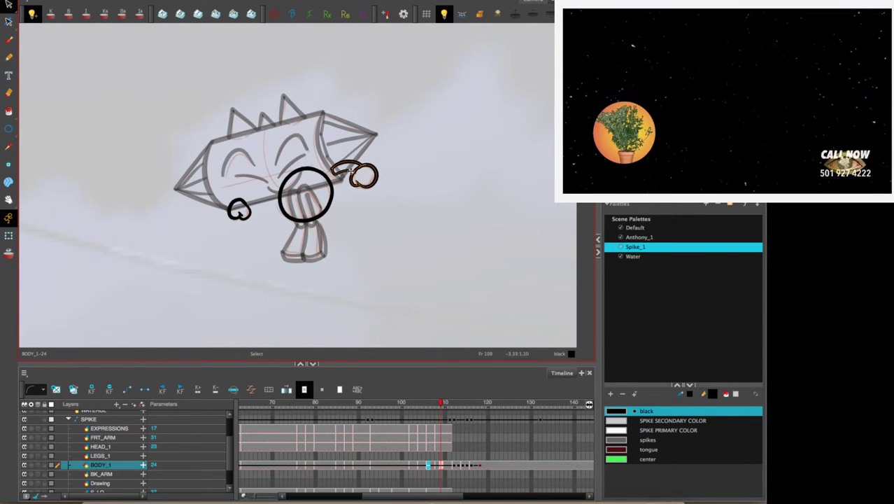
left_click_drag(389, 160, 407, 133)
key("comma")
key("comma")
key("comma")
key("comma")
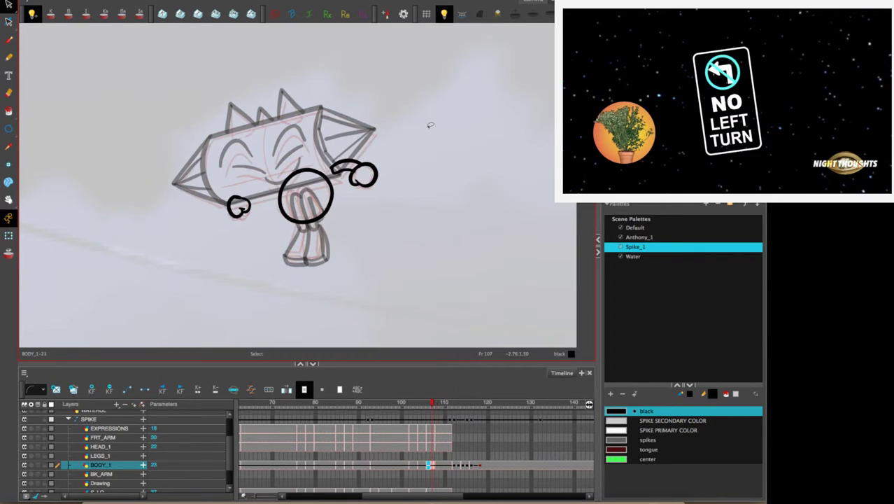
Select the head in HEAD_1 at frame 104, rotate it slightly so its far spike drops, and check the motion through the following frames.
mouse_move(420, 404)
left_mouse_down()
mouse_move(443, 404)
mouse_move(401, 403)
mouse_move(418, 410)
left_mouse_up()
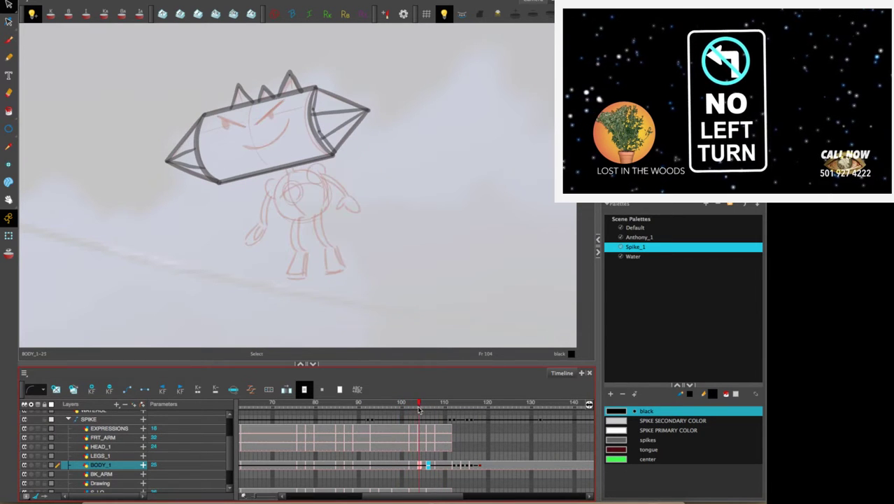
left_click(420, 439)
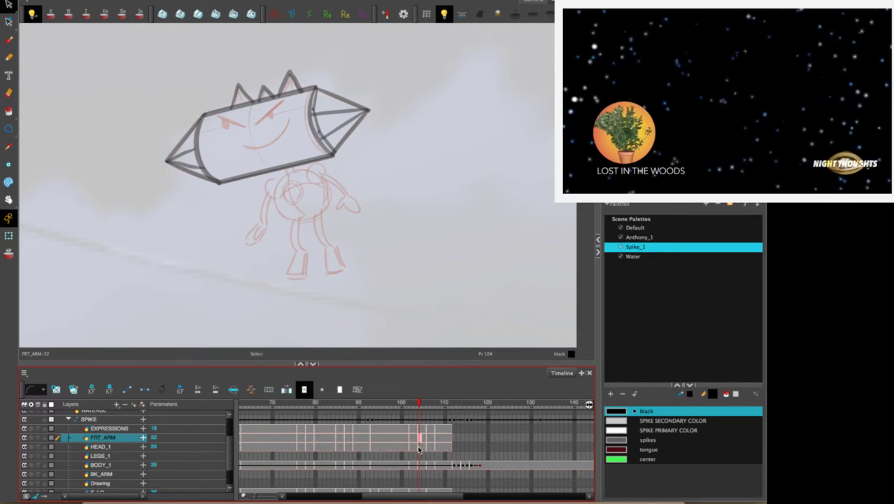
left_click(418, 447)
key("period")
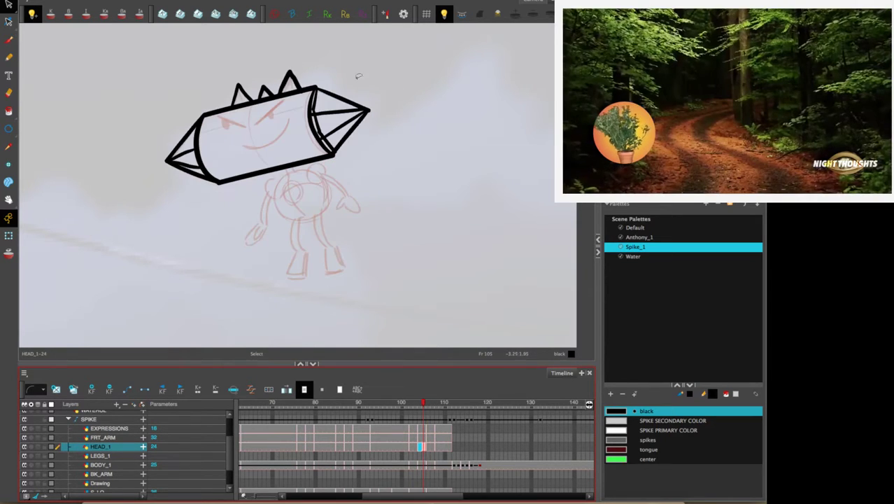
mouse_move(357, 75)
left_mouse_down()
mouse_move(221, 216)
mouse_move(421, 95)
mouse_move(373, 65)
left_mouse_up()
left_click_drag(347, 99, 354, 107)
left_click(423, 95)
key("comma")
key("period")
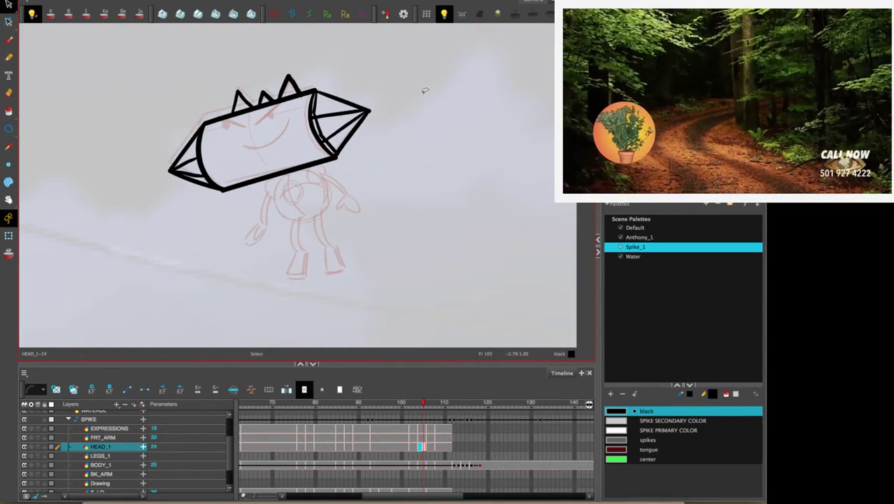
key("period")
key("period")
key("period")
key("period")
Copy the body circle from BODY_1 at frame 106, paste it at frame 104, and move it slightly up and left over the rough.
mouse_move(442, 404)
left_mouse_down()
mouse_move(420, 413)
mouse_move(449, 413)
mouse_move(397, 419)
mouse_move(429, 421)
left_mouse_up()
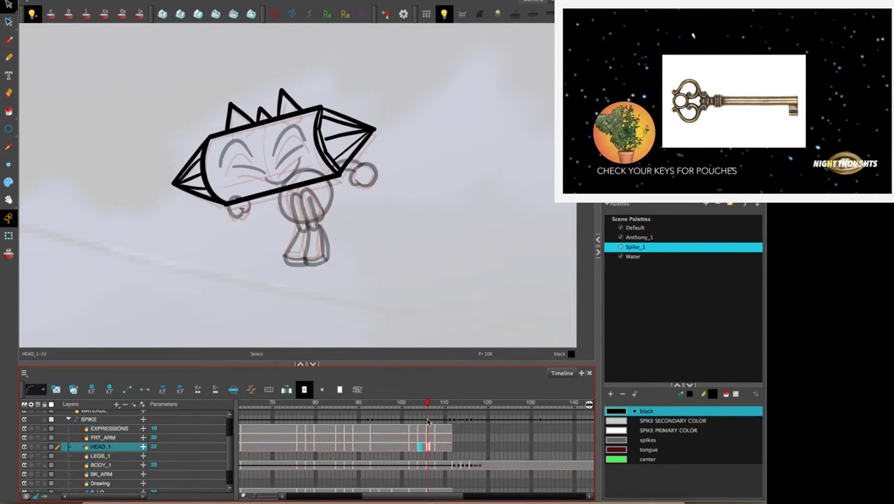
left_click(429, 466)
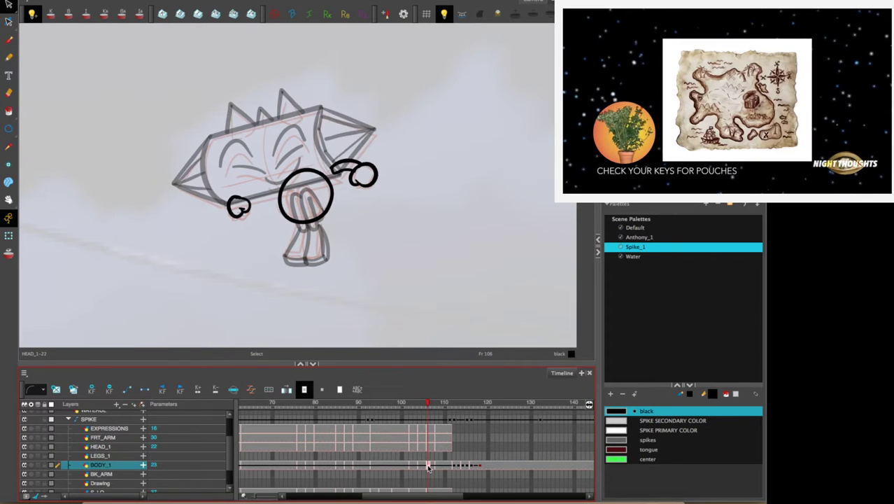
key("ctrl+a")
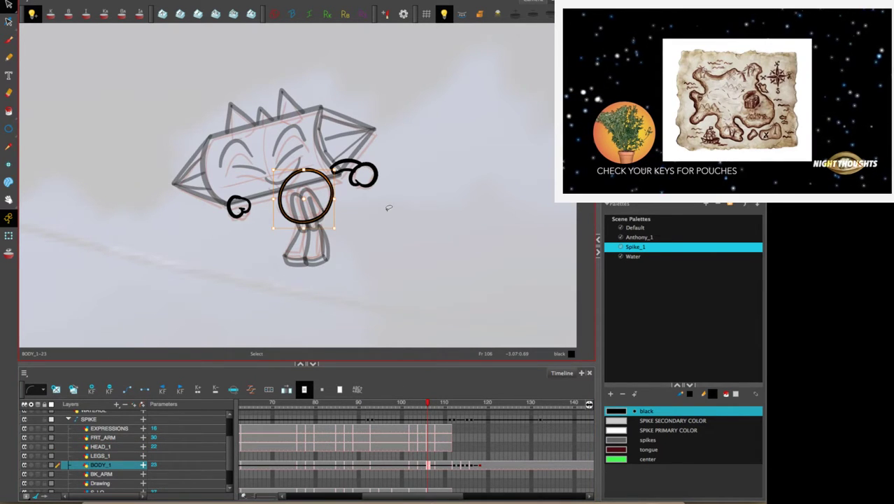
key("comma")
key("ctrl+v")
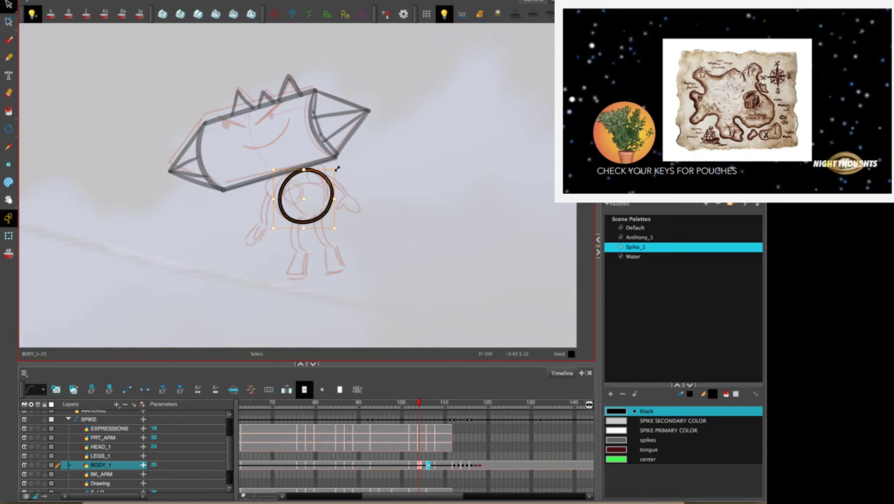
left_click_drag(324, 169, 320, 178)
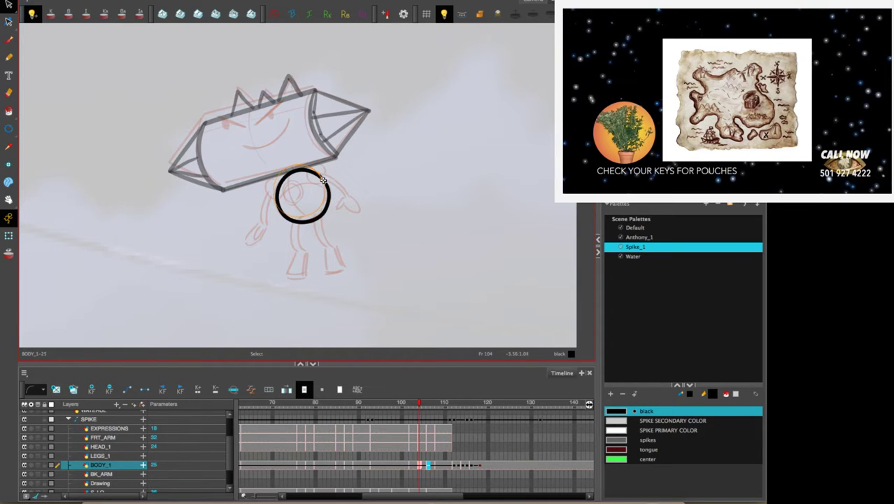
left_click_drag(324, 209, 326, 211)
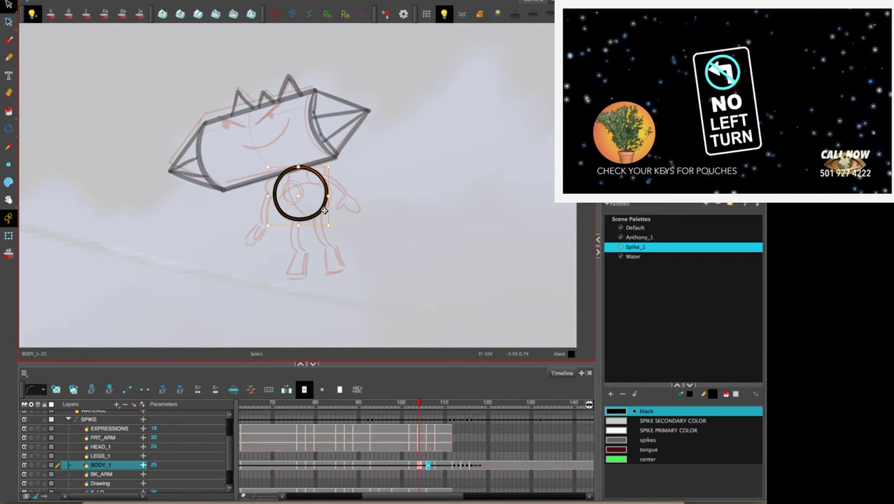
left_click(367, 192)
left_click_drag(368, 191, 403, 179)
Draw the shoulder circle, outward-bent arm and mitten hand with the Pencil in FRT_ARM at frame 104, using the frame 102 pose as reference.
key("2")
key("2")
key("2")
key("2")
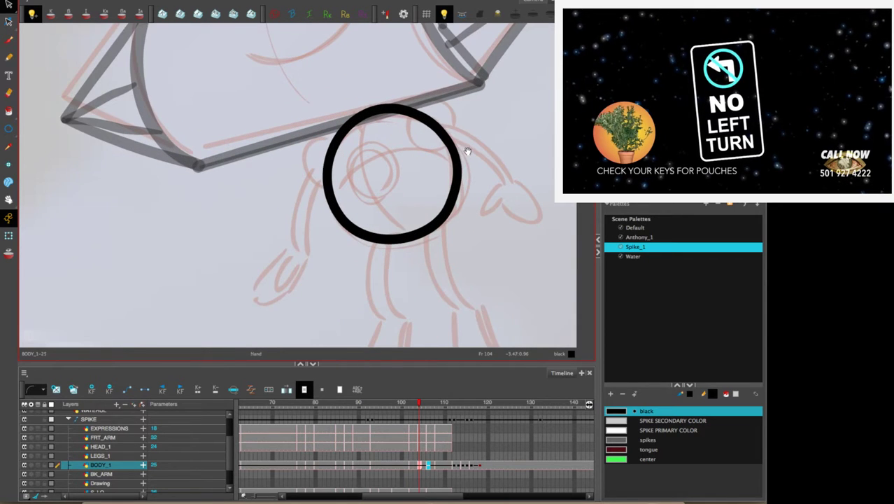
left_click_drag(462, 152, 395, 143)
left_click(9, 41)
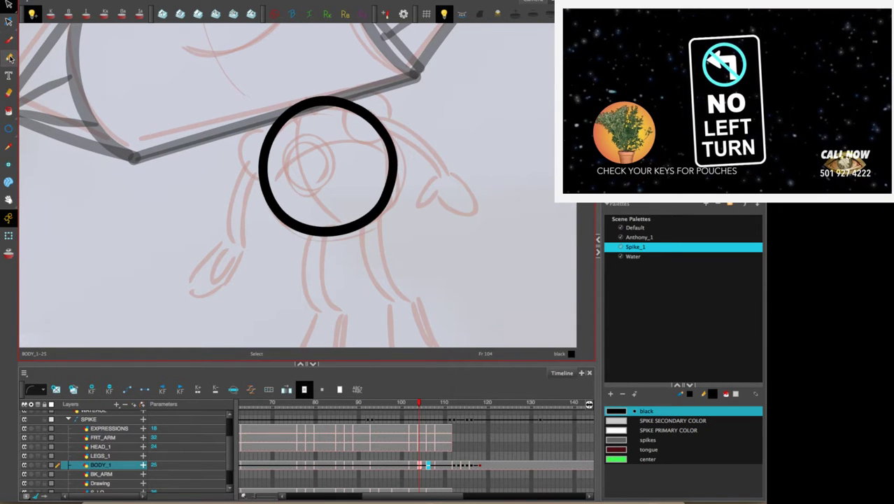
left_click(418, 439)
left_click(415, 436)
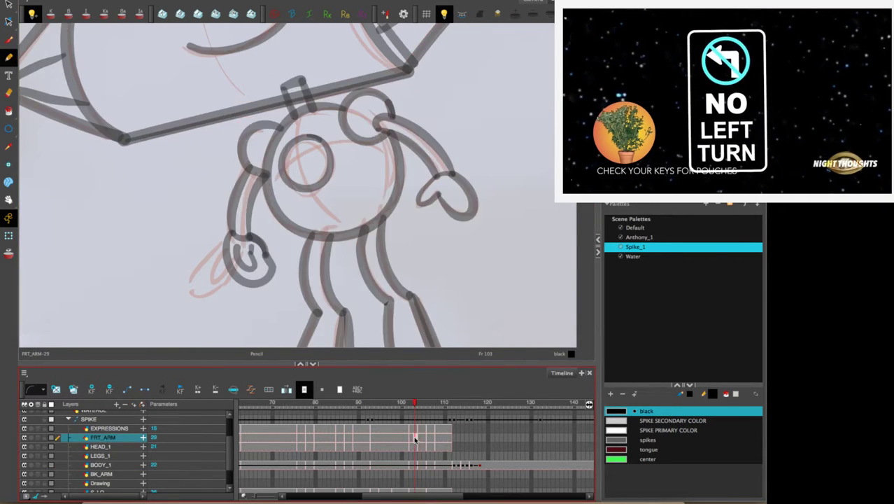
left_click(421, 436)
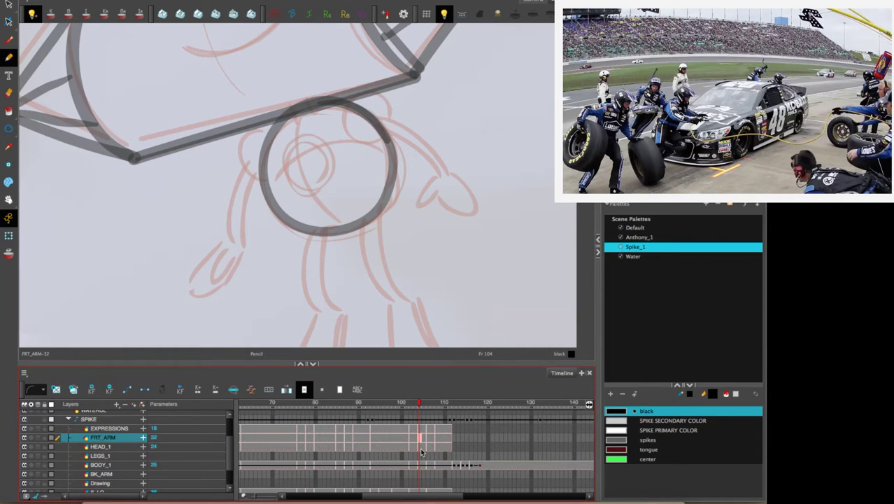
left_click(420, 448)
left_click(411, 438)
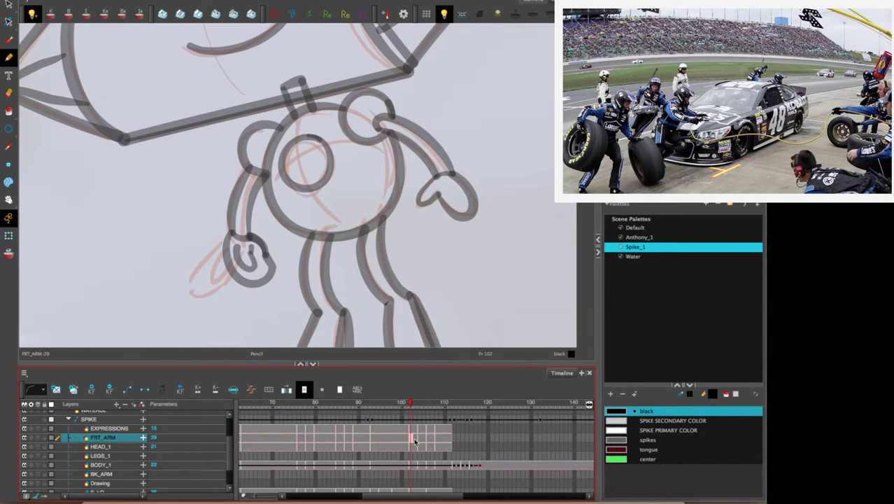
left_click(419, 437)
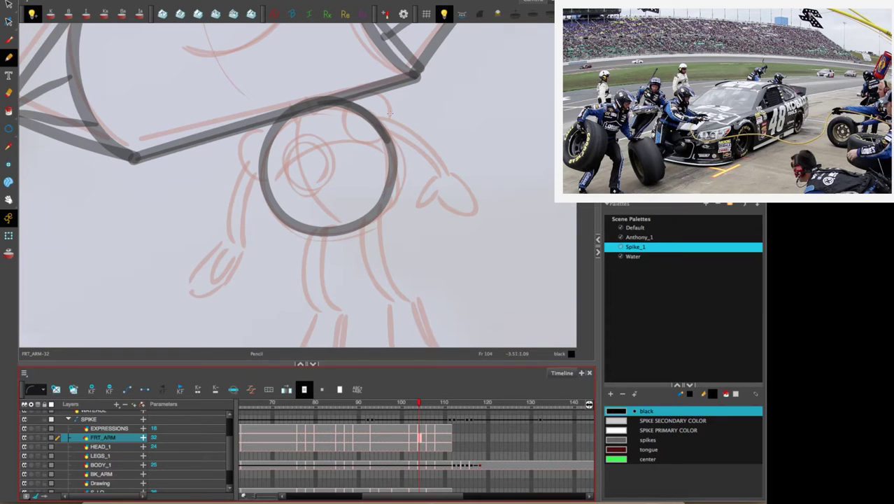
mouse_move(382, 113)
left_mouse_down()
mouse_move(434, 123)
mouse_move(466, 149)
mouse_move(455, 163)
mouse_move(433, 144)
mouse_move(382, 130)
mouse_move(389, 101)
mouse_move(364, 89)
mouse_move(347, 101)
mouse_move(343, 128)
mouse_move(358, 144)
mouse_move(392, 133)
left_mouse_up()
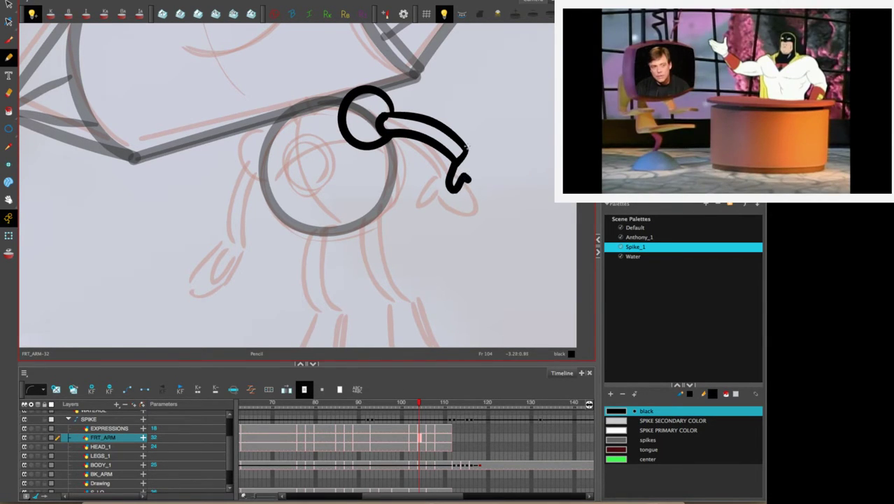
mouse_move(465, 149)
left_mouse_down()
mouse_move(486, 158)
mouse_move(496, 179)
mouse_move(486, 200)
mouse_move(461, 173)
left_mouse_up()
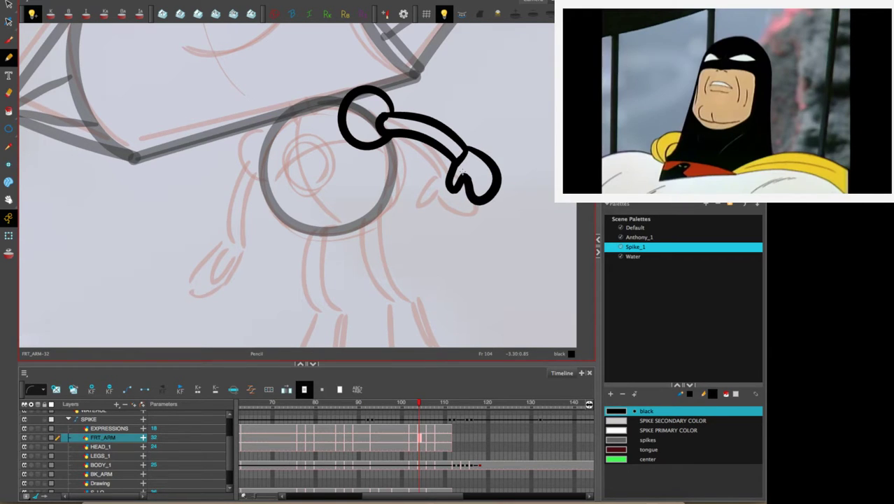
Select the mitten hand in FRT_ARM at frame 104, enlarge it slightly and nudge it into place, using the frame 103 pose as reference.
key("period")
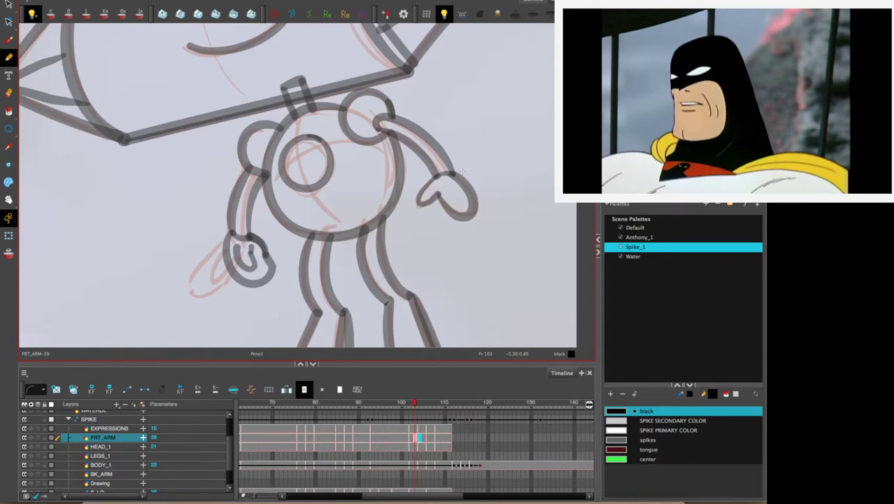
key("period")
key("comma")
key("comma")
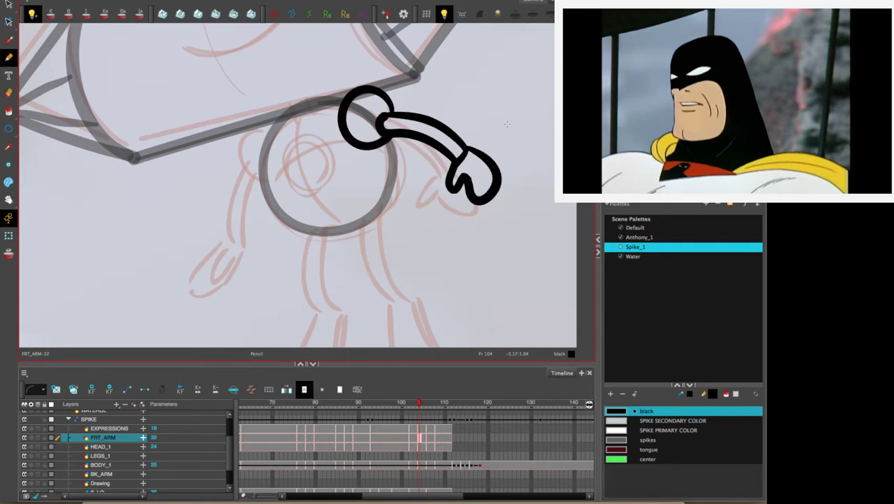
key("alt+s")
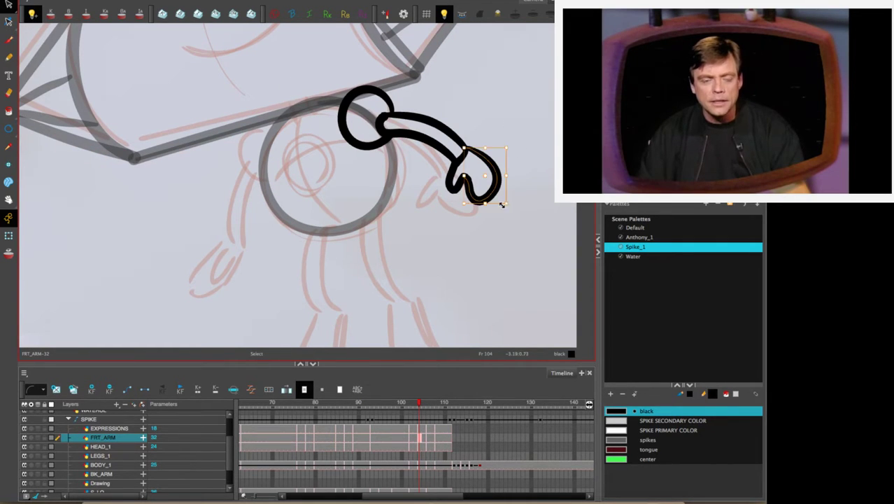
mouse_move(483, 168)
left_mouse_down()
mouse_move(436, 186)
mouse_move(448, 190)
left_mouse_up()
left_click_drag(505, 204, 512, 212)
left_click_drag(496, 172, 493, 170)
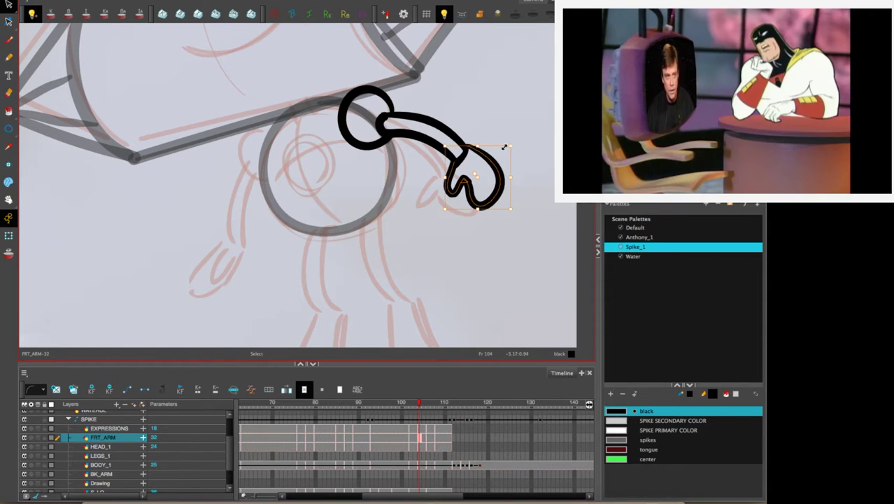
left_click(546, 115)
Move the shoulder circle, arm and hand slightly up in FRT_ARM at frame 104, comparing the pose with frame 103.
key(".")
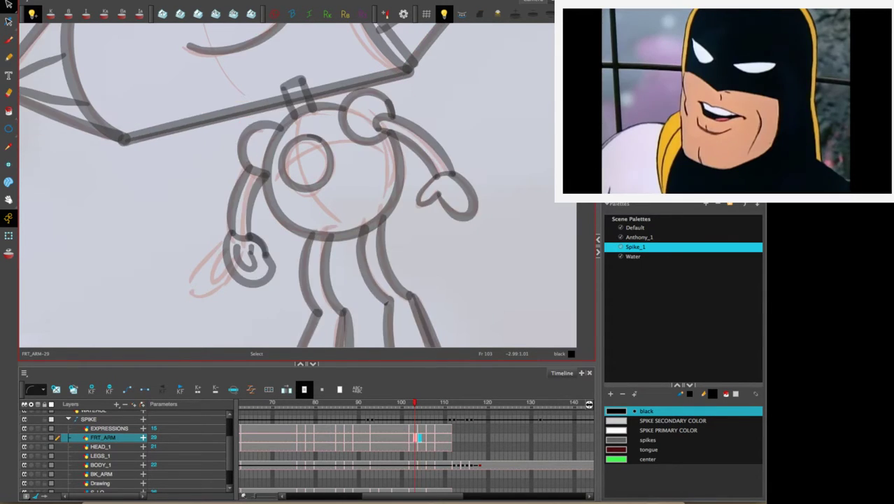
key(".")
key("comma")
key("period")
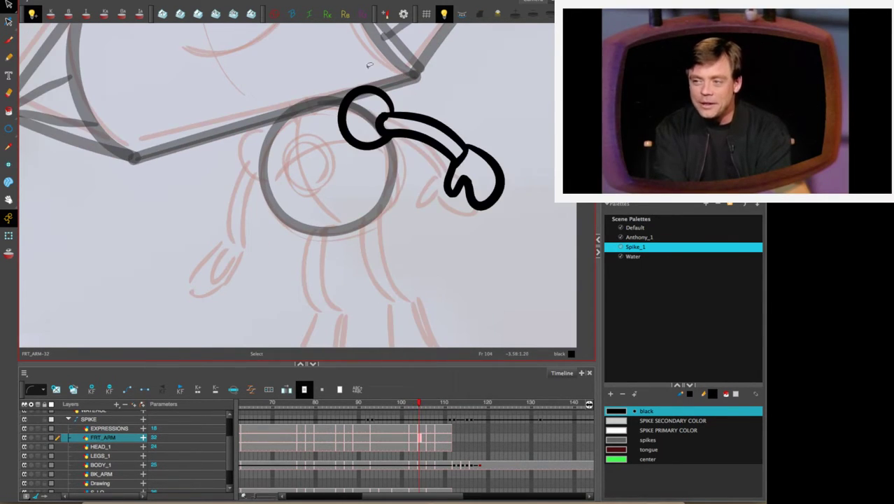
left_click(375, 142)
left_click_drag(362, 160, 362, 156)
mouse_move(427, 100)
left_mouse_down()
mouse_move(319, 103)
mouse_move(503, 115)
left_mouse_up()
left_click_drag(490, 159, 493, 153)
left_click(536, 137)
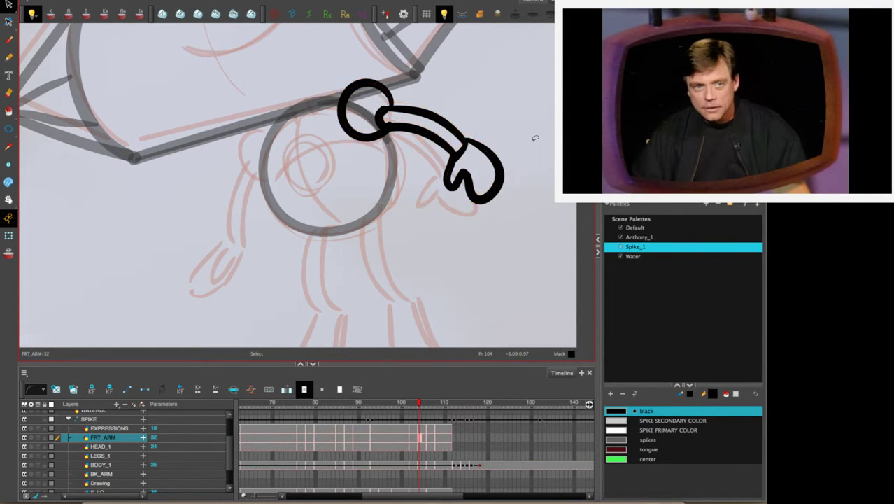
key("comma")
key("period")
Draw the small inner circle on the body with the Pencil in BODY_1 at frame 104 and compare it with frame 103.
left_click(8, 57)
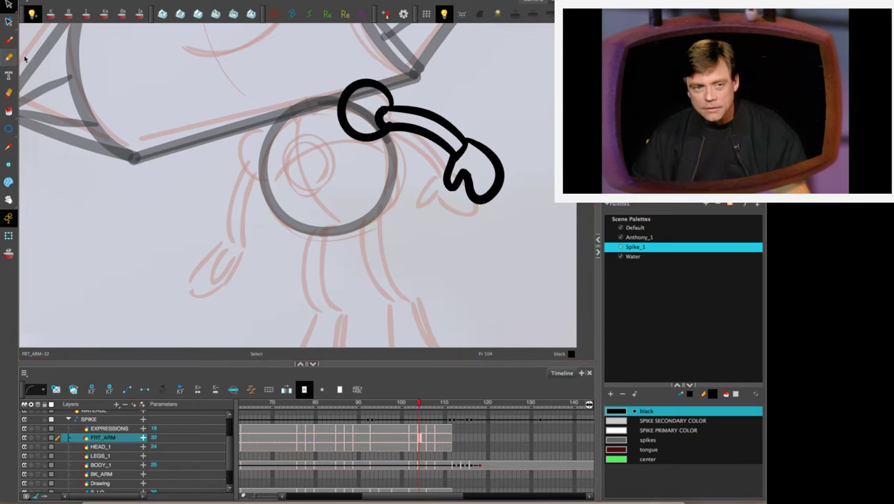
left_click(419, 447)
left_click(420, 465)
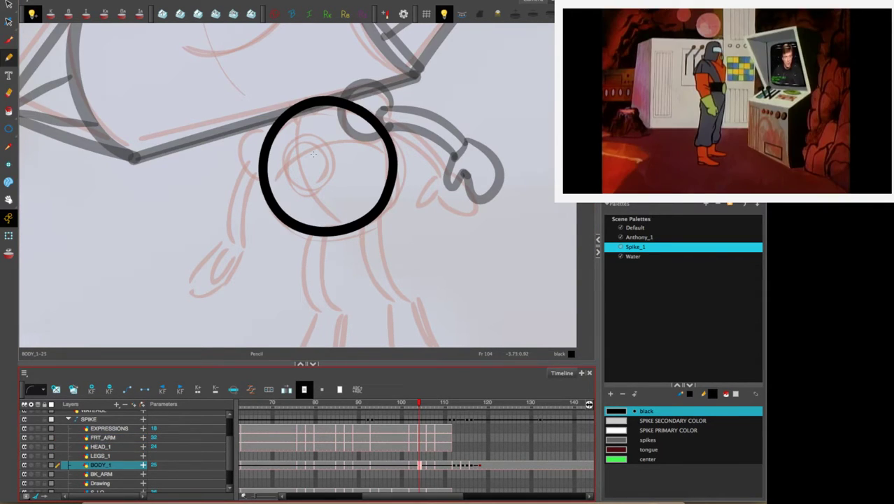
mouse_move(302, 133)
left_mouse_down()
mouse_move(283, 175)
mouse_move(297, 190)
mouse_move(328, 177)
mouse_move(313, 131)
left_mouse_up()
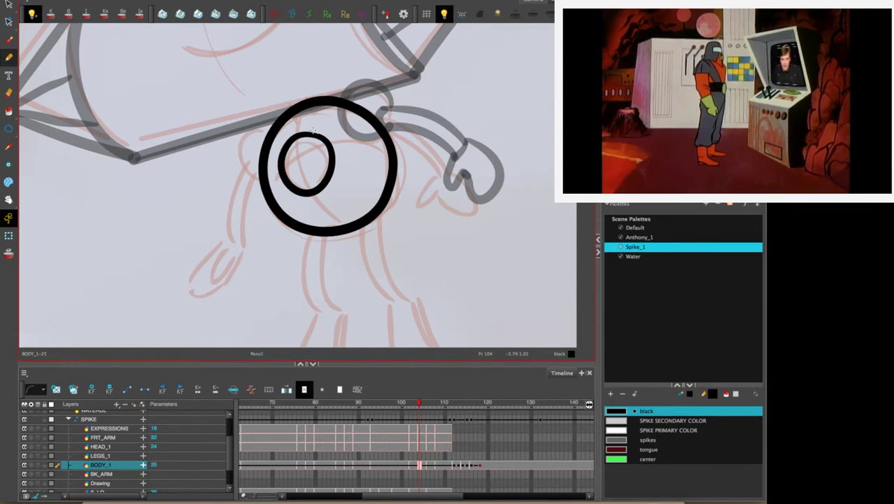
key("comma")
key("period")
key("comma")
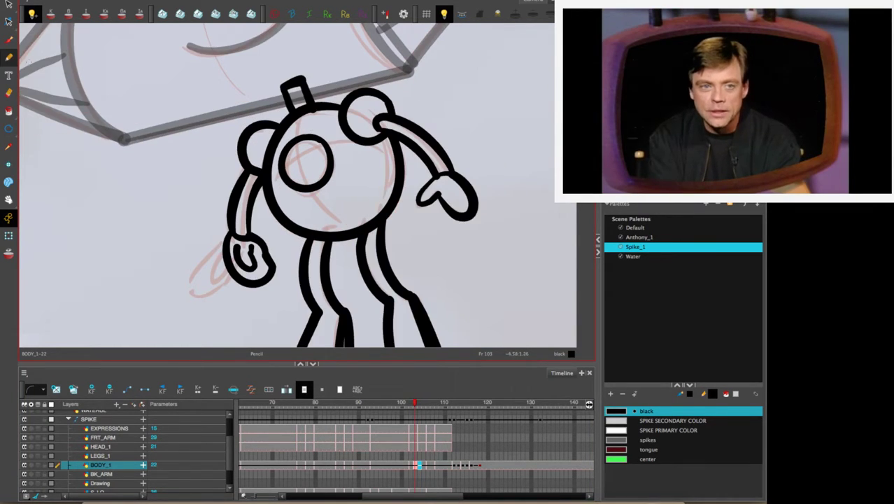
Replace the hand-drawn inner circle in BODY_1 at frame 104 with a copy of the one from frame 103.
left_click(8, 4)
left_click(328, 172)
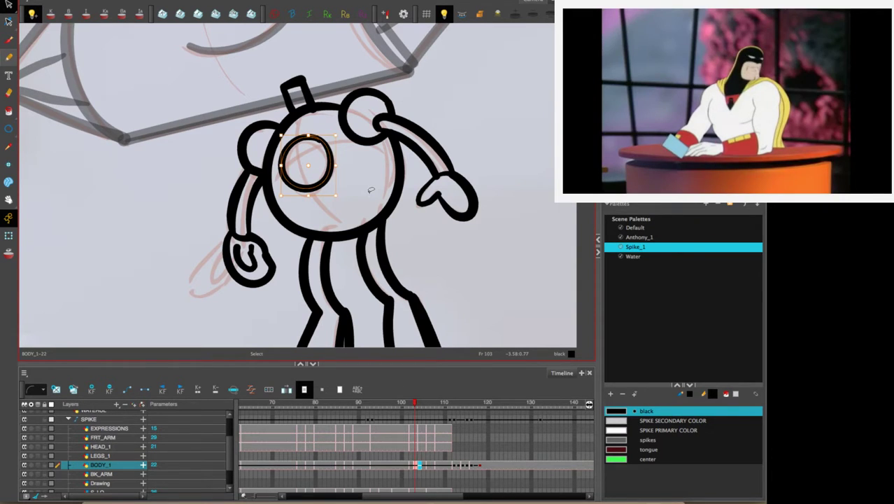
key("period")
left_click(331, 169)
key("Delete")
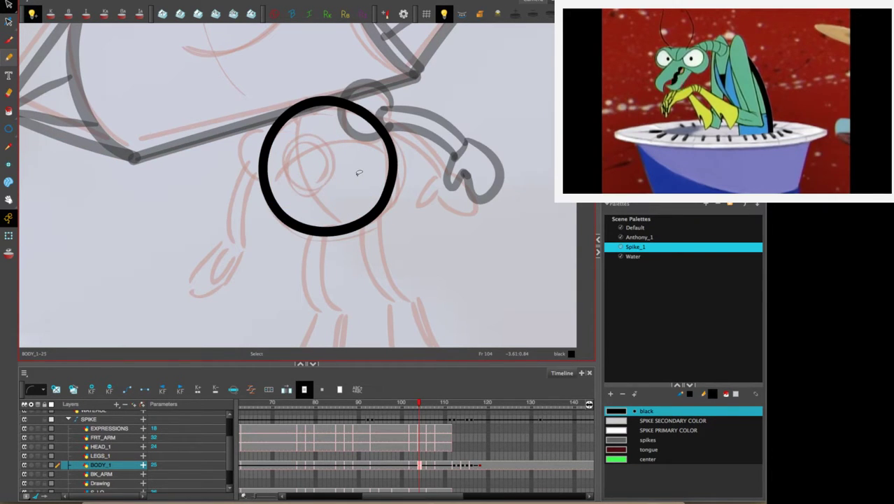
key("super+v")
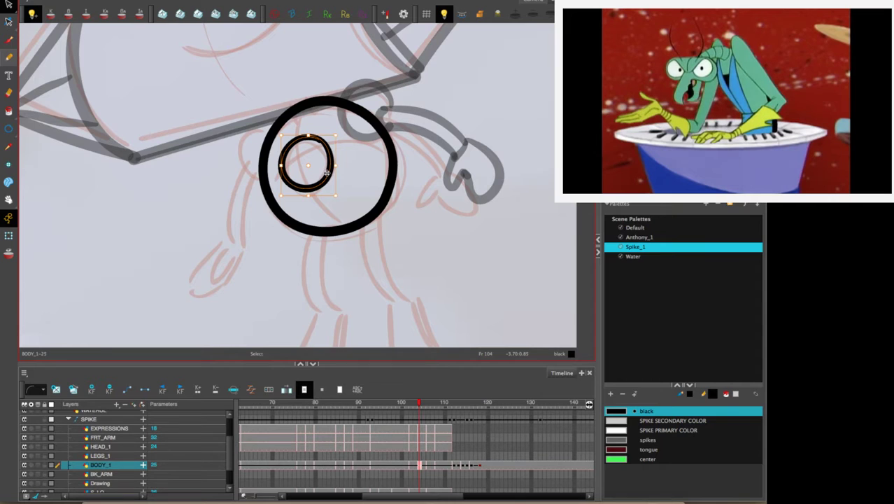
key("comma")
key("period")
left_click(326, 177)
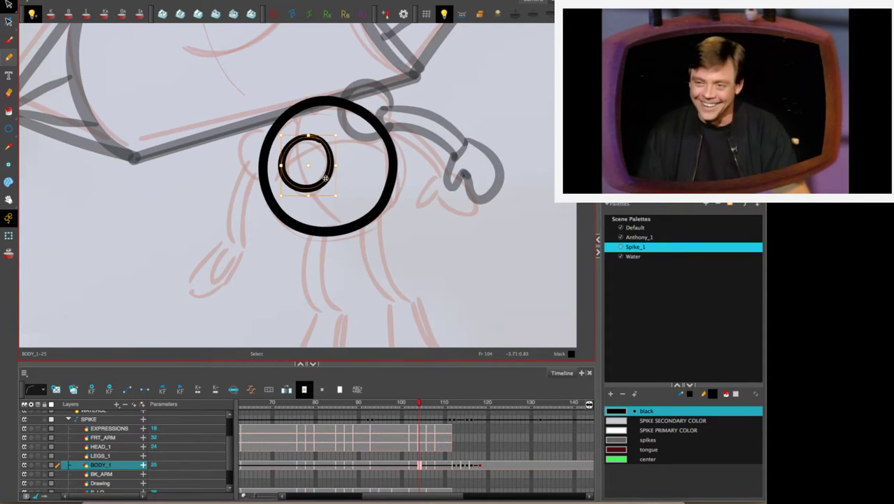
Nudge the pasted inner circle slightly down and right in BODY_1 at frame 104, comparing it with the neighbouring frames.
key("period")
key("period")
key("comma")
key("comma")
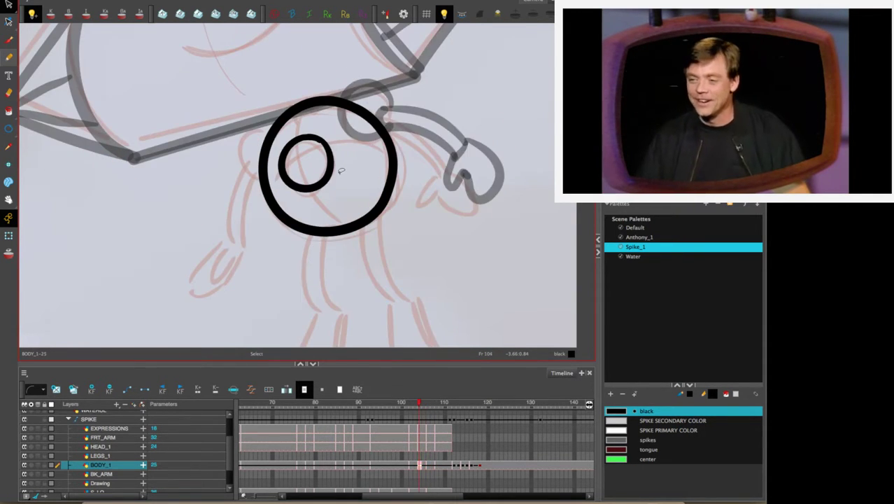
key("comma")
left_click(330, 170)
left_click(333, 179)
left_click(325, 183)
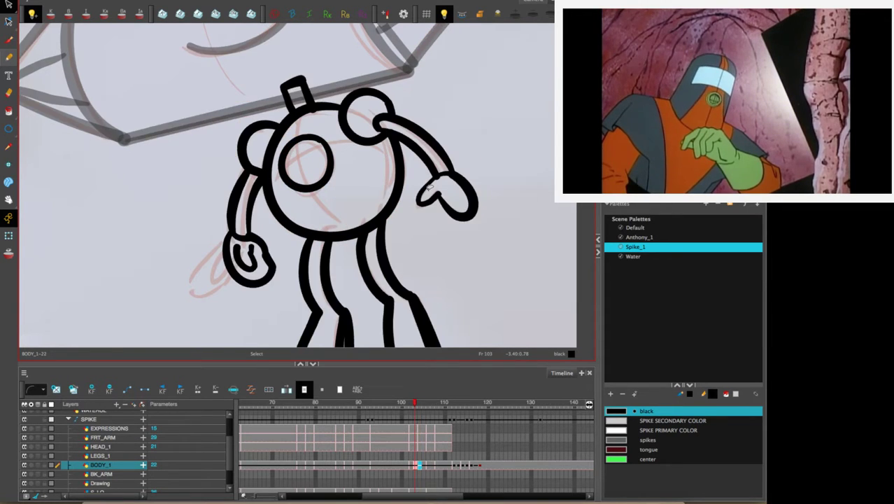
key("period")
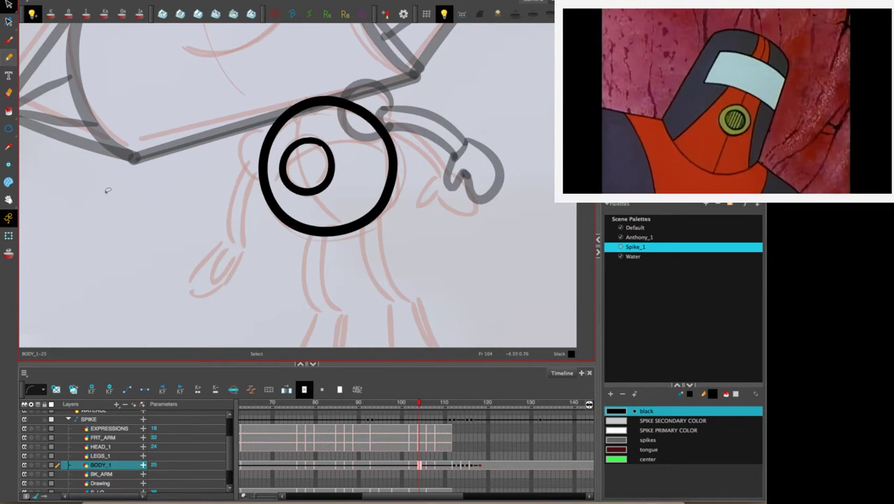
Check the inner circle's position by flipping between frame 103 and the frames that follow it.
key("comma")
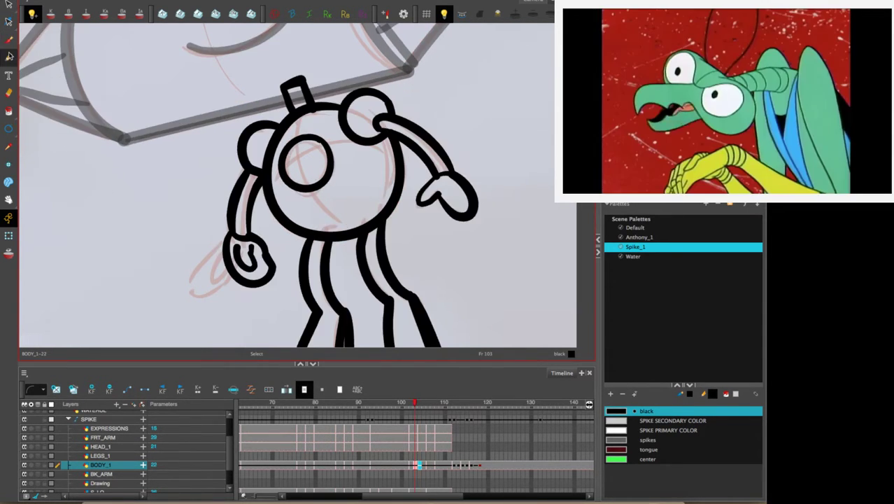
key("period")
key("period")
key("period")
key("period")
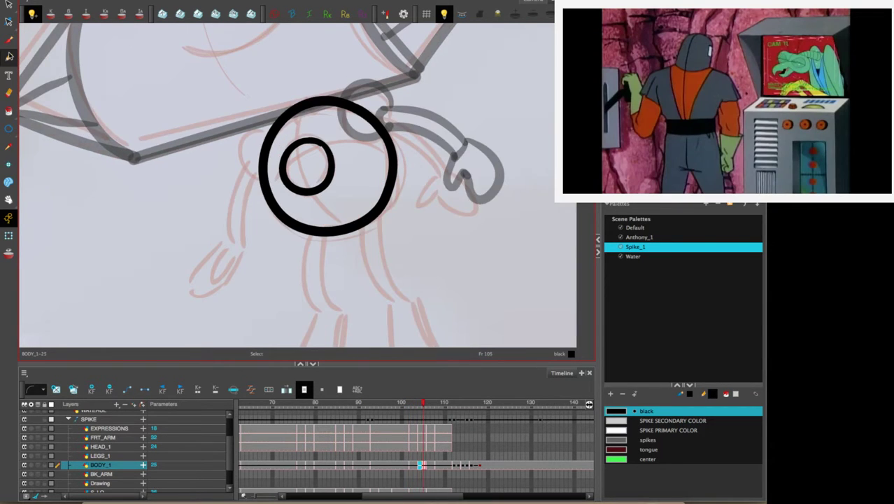
key("comma")
key("comma")
key("comma")
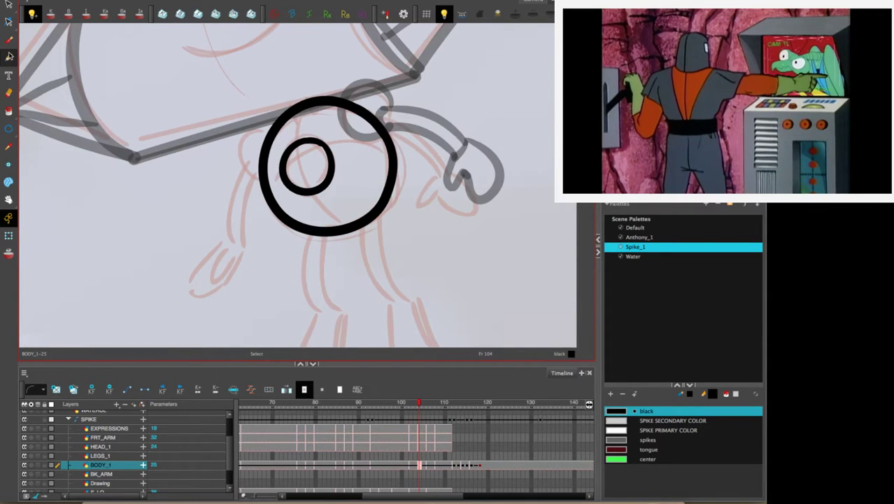
Draw the back shoulder arc, outward-bent arm and curled hand with the Pencil in BODY_1 at frame 104, using frames 103 and 106 as reference.
left_click(8, 57)
mouse_move(280, 118)
left_mouse_down()
mouse_move(258, 112)
mouse_move(238, 127)
mouse_move(236, 152)
mouse_move(266, 167)
left_mouse_up()
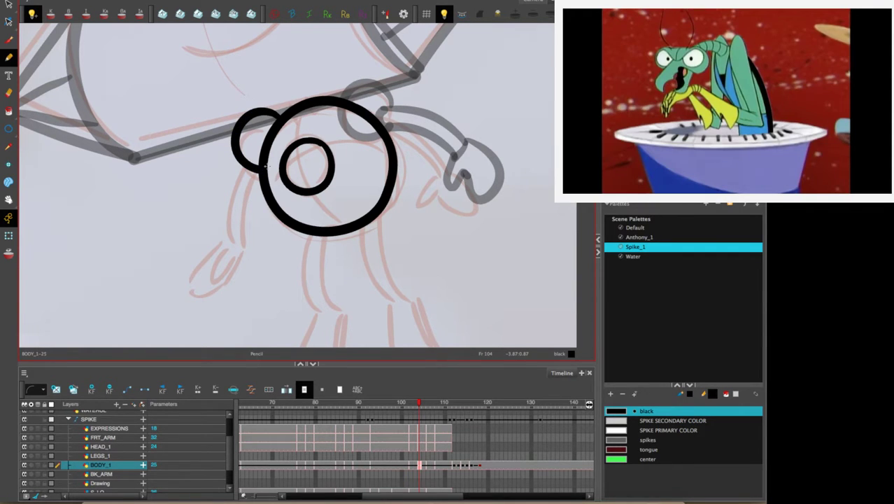
key("comma")
key("period")
key("period")
key("period")
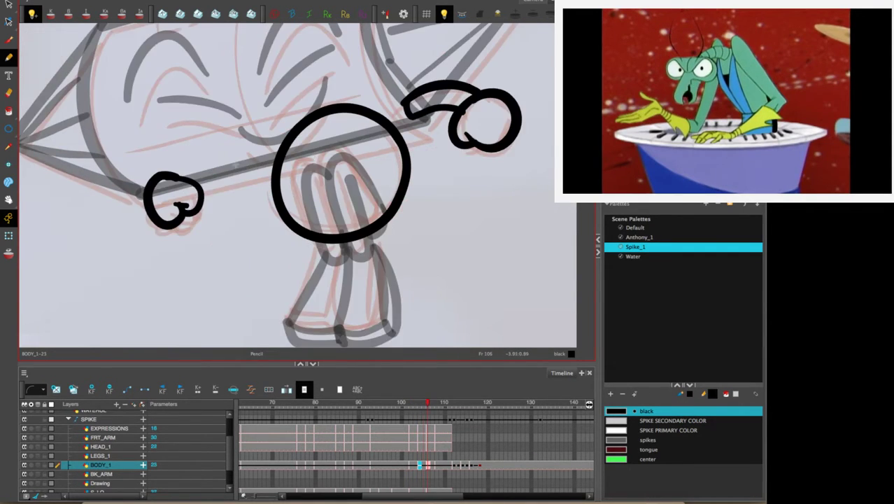
key("comma")
mouse_move(235, 145)
left_mouse_down()
mouse_move(178, 184)
mouse_move(172, 195)
mouse_move(183, 207)
mouse_move(233, 169)
mouse_move(257, 184)
left_mouse_up()
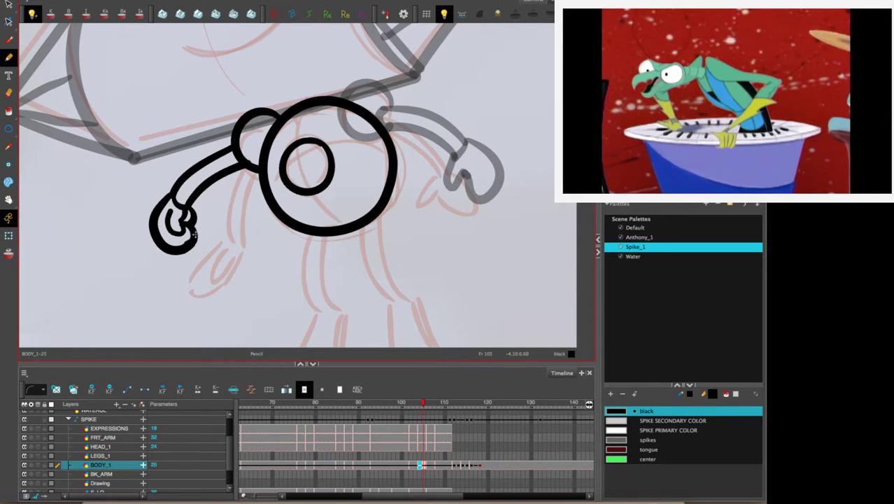
key(".")
key(".")
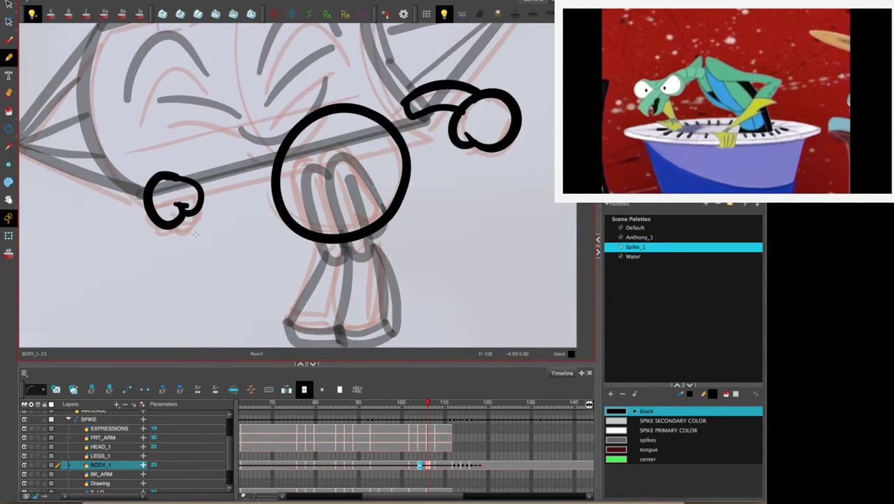
key(".")
left_click_drag(470, 255, 449, 168)
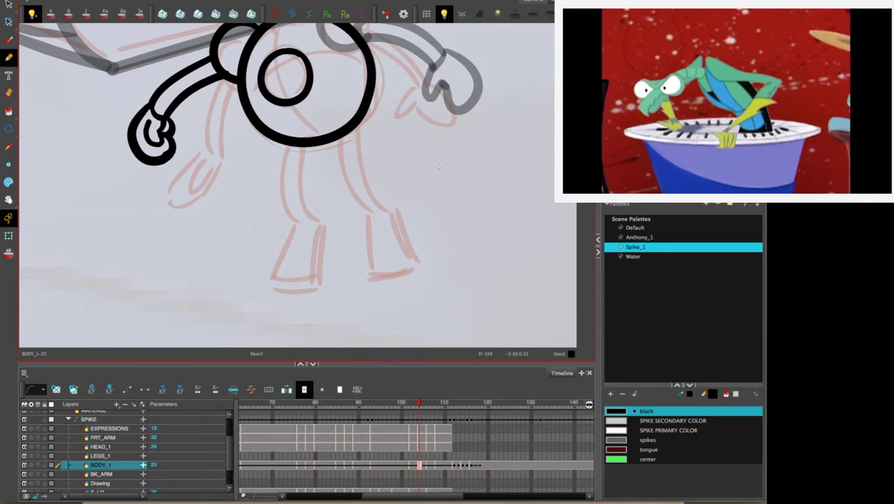
mouse_move(287, 141)
left_mouse_down()
mouse_move(247, 155)
mouse_move(266, 207)
left_mouse_up()
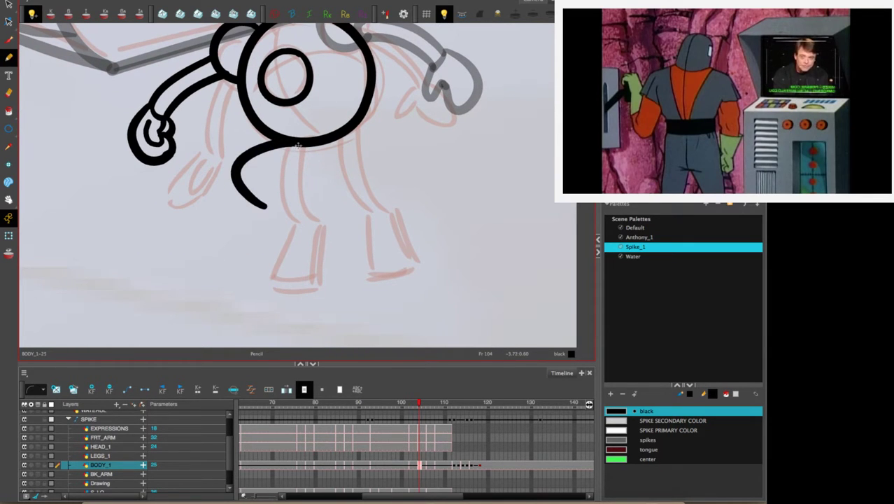
key("ctrl+z")
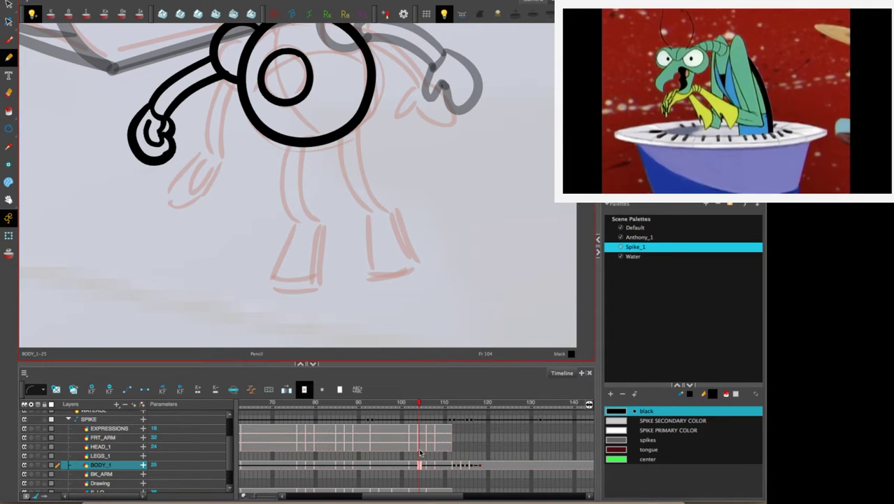
Draw the first bent leg with its flared boot and sole below the body in HEAD_1 at frame 104 with the Pencil.
left_click(420, 447)
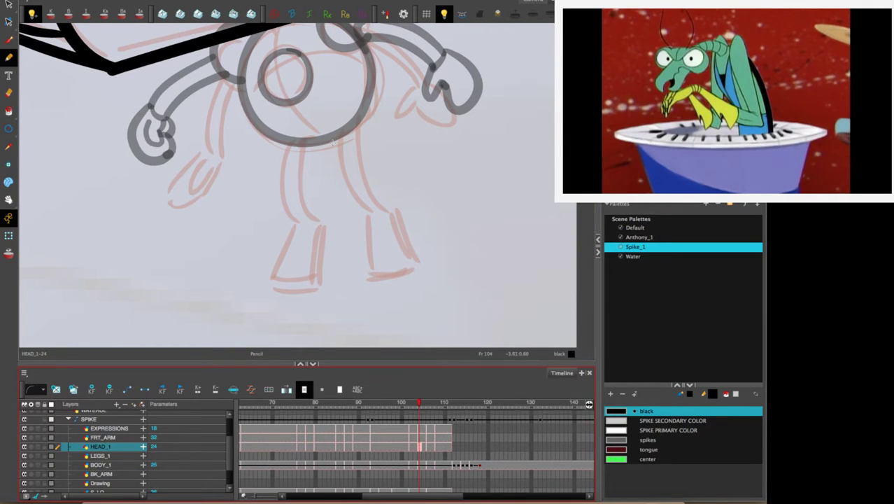
mouse_move(278, 122)
left_mouse_down()
mouse_move(292, 126)
mouse_move(231, 171)
mouse_move(248, 180)
left_mouse_up()
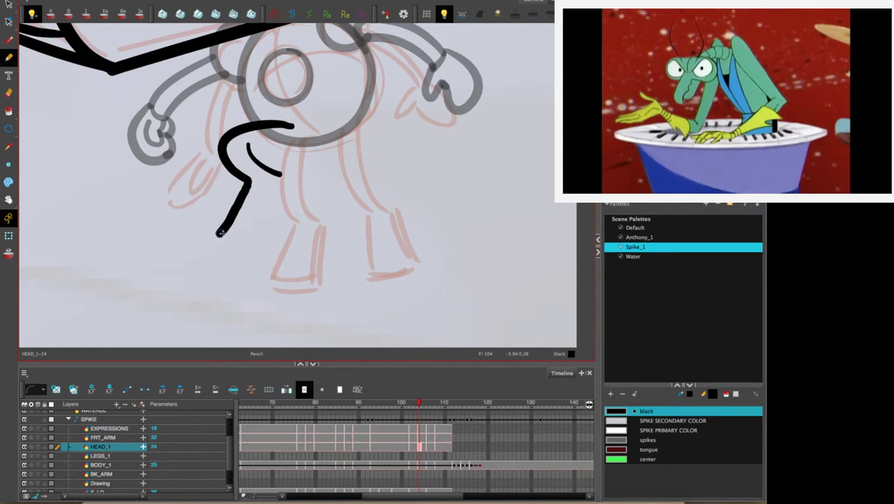
left_click_drag(219, 233, 268, 224)
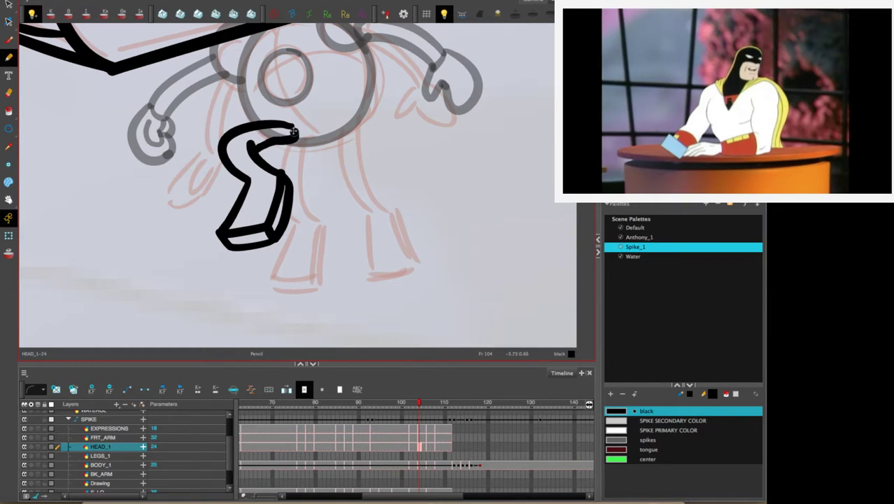
Draw the second bent leg and its flared boot with sole beside the first in HEAD_1 at frame 104.
left_click_drag(387, 155, 398, 197)
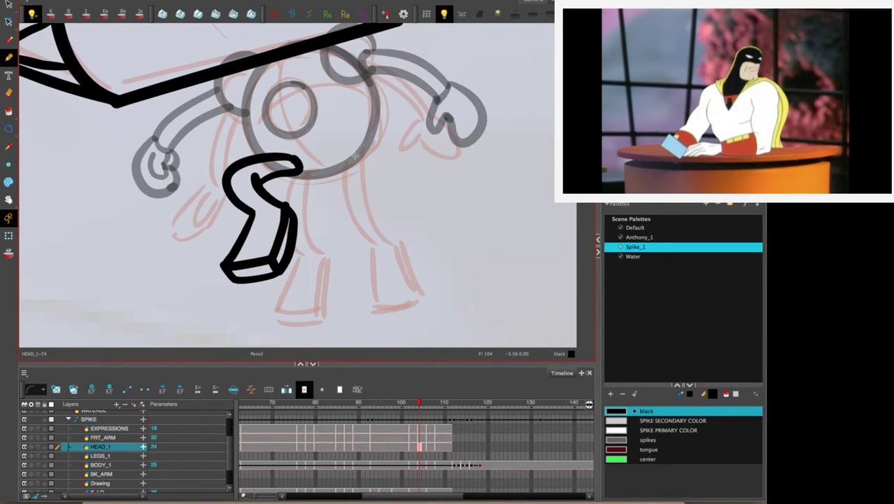
mouse_move(355, 156)
left_mouse_down()
mouse_move(314, 138)
mouse_move(308, 168)
mouse_move(330, 196)
left_mouse_up()
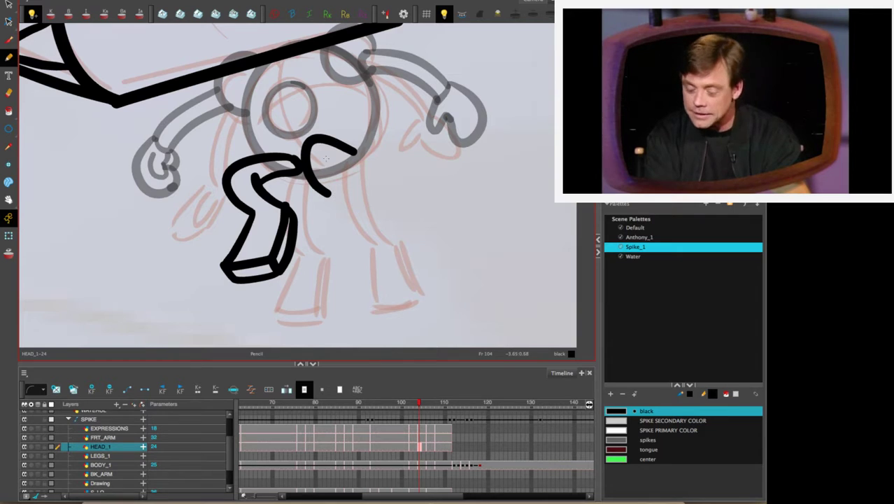
left_click_drag(325, 160, 344, 184)
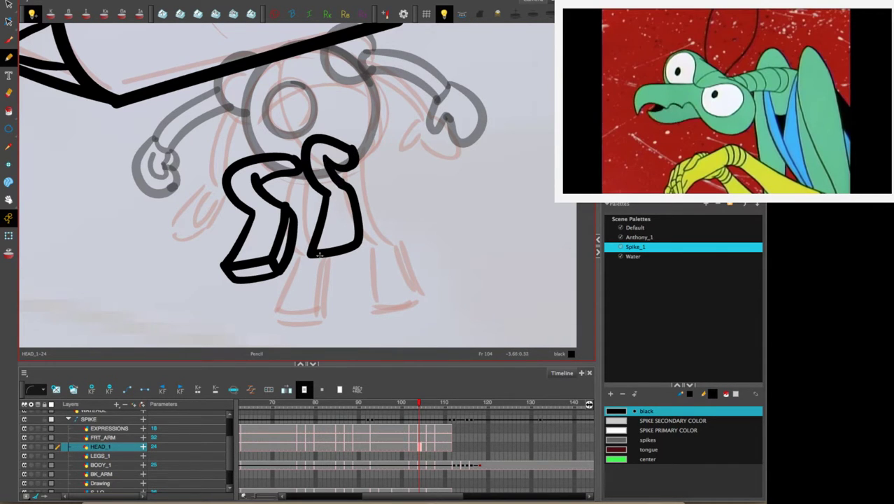
left_click_drag(308, 254, 347, 264)
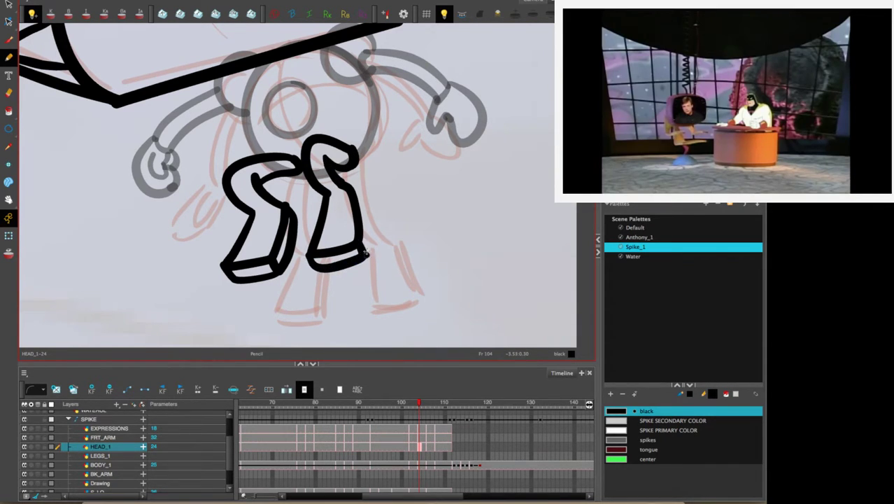
Compare the frame 104 legs with the neighbouring poses by flipping back and forth through the frames up to 106.
key("period")
key("period")
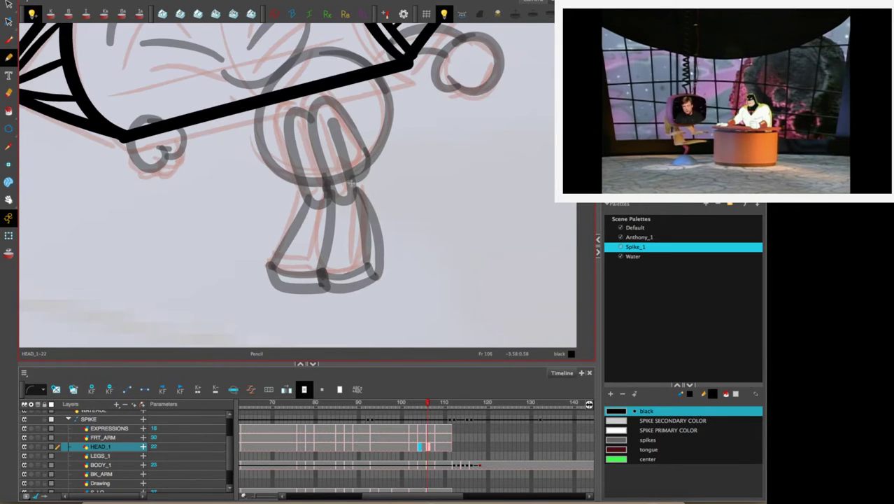
key("comma")
key("comma")
key("comma")
key("comma")
key("period")
key("period")
key("period")
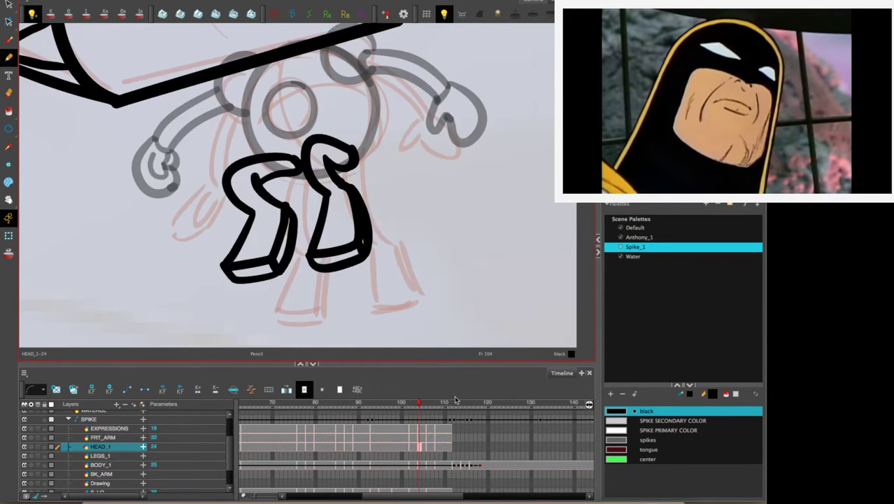
key("comma")
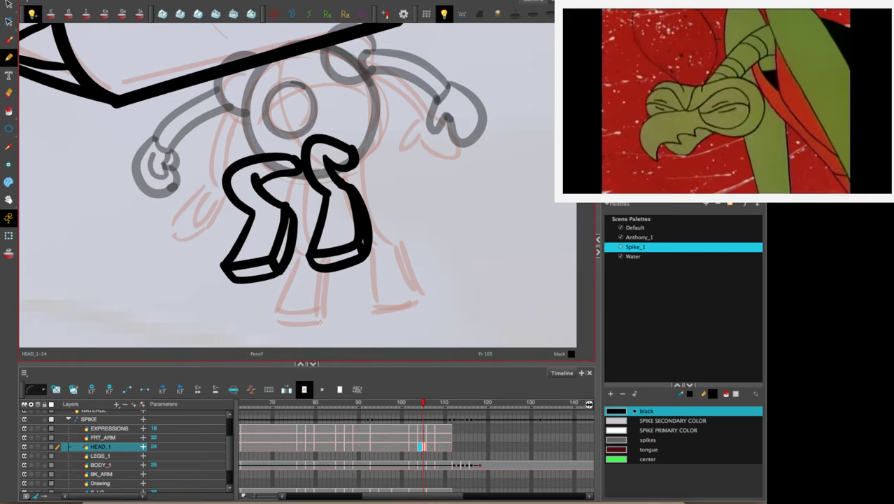
Select both legs in the frame 104 HEAD_1 drawing and nudge them slightly down and to the right.
left_click(10, 4)
left_click(357, 171)
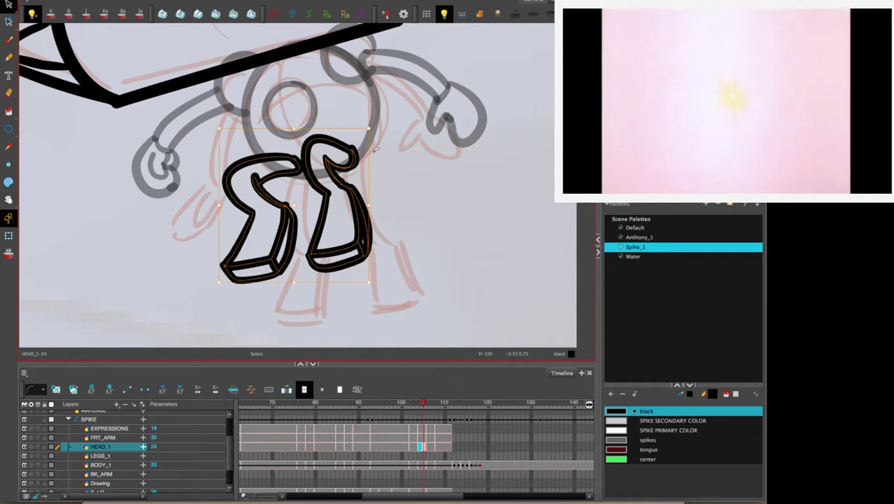
left_click_drag(357, 170, 360, 174)
left_click(425, 156)
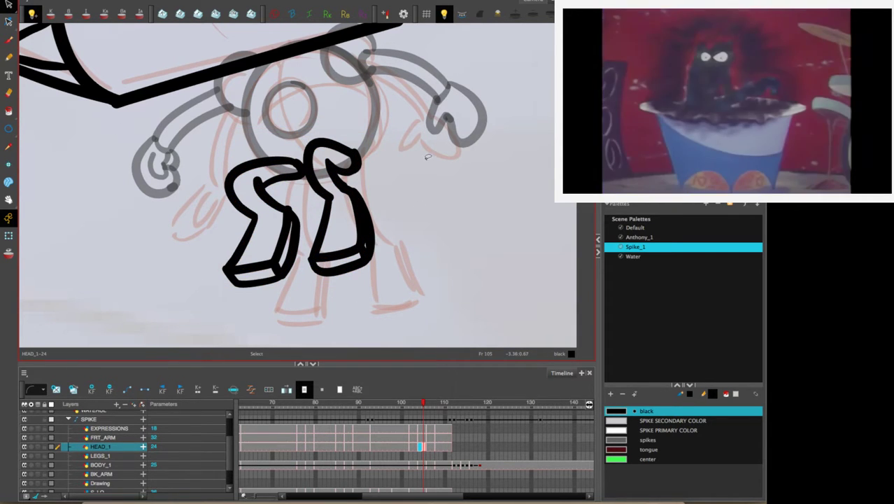
Delete all rough drawing exposures of the S_LO layer from frame 59 through frame 111.
left_click(423, 404)
mouse_move(422, 405)
left_mouse_down()
mouse_move(415, 405)
mouse_move(438, 405)
mouse_move(413, 404)
mouse_move(439, 406)
mouse_move(415, 408)
left_mouse_up()
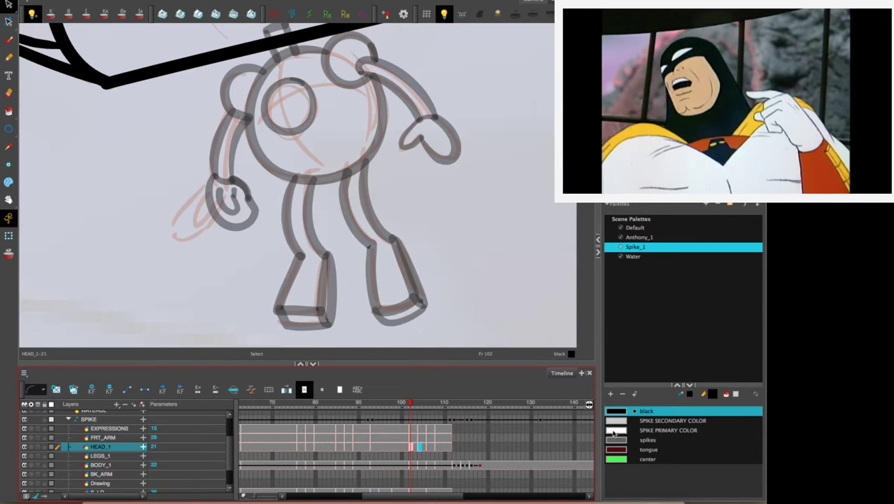
scroll(227, 446, "down", 3)
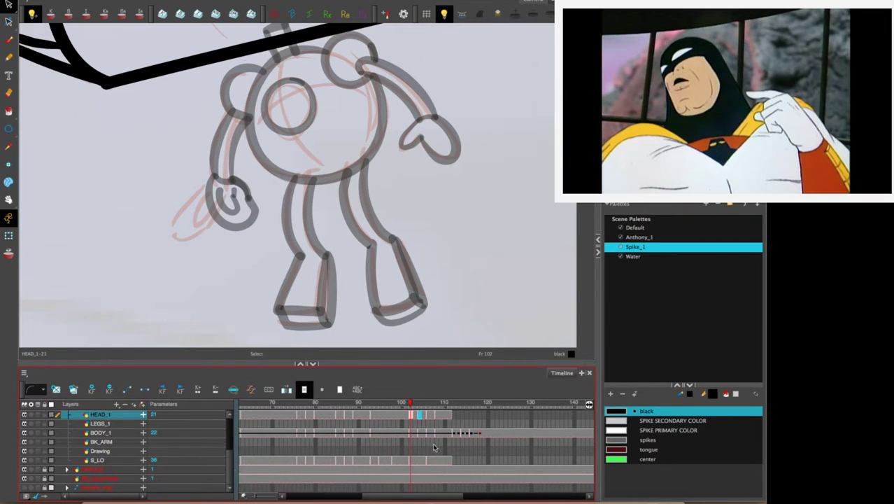
left_click(410, 458)
left_click_drag(347, 461, 292, 462)
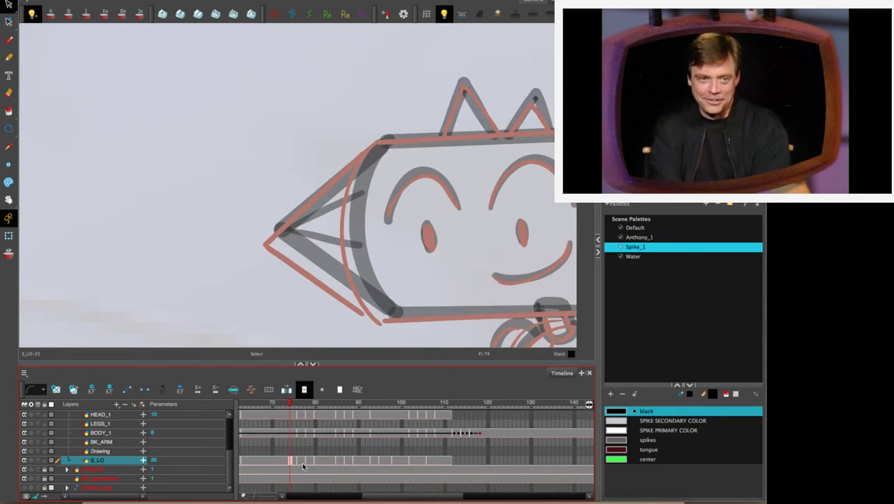
left_click_drag(385, 496, 366, 494)
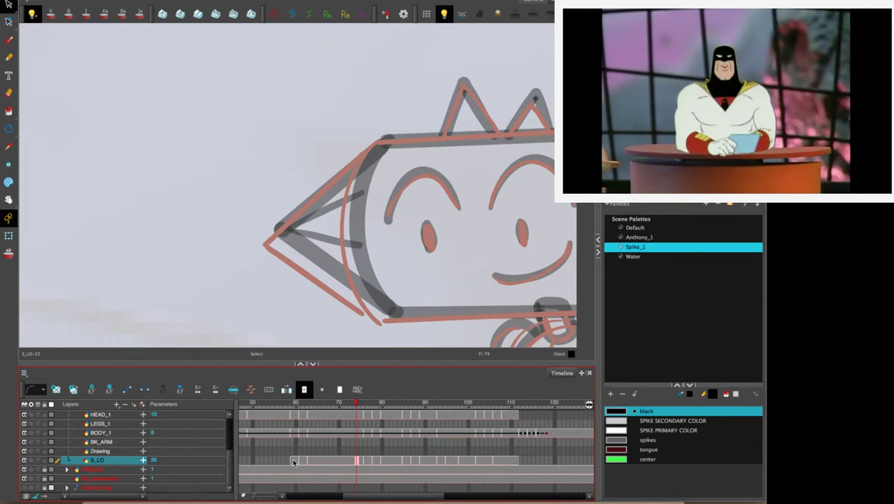
left_click_drag(293, 462, 515, 460)
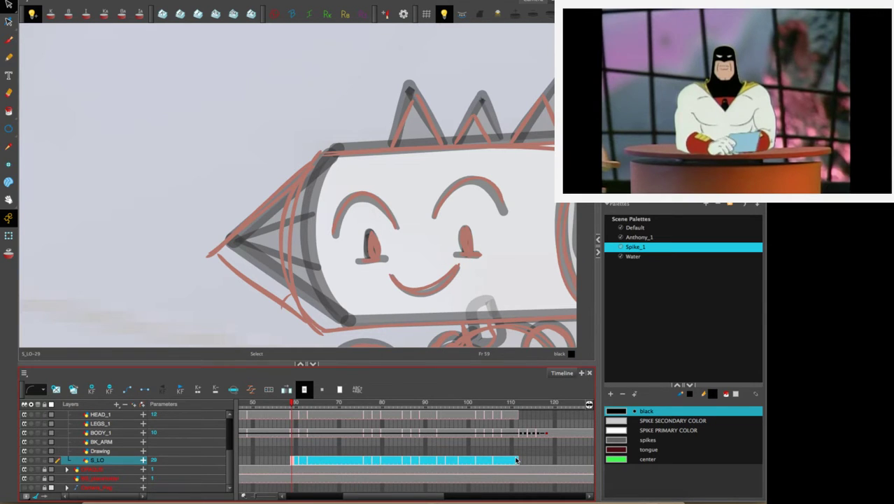
key("Delete")
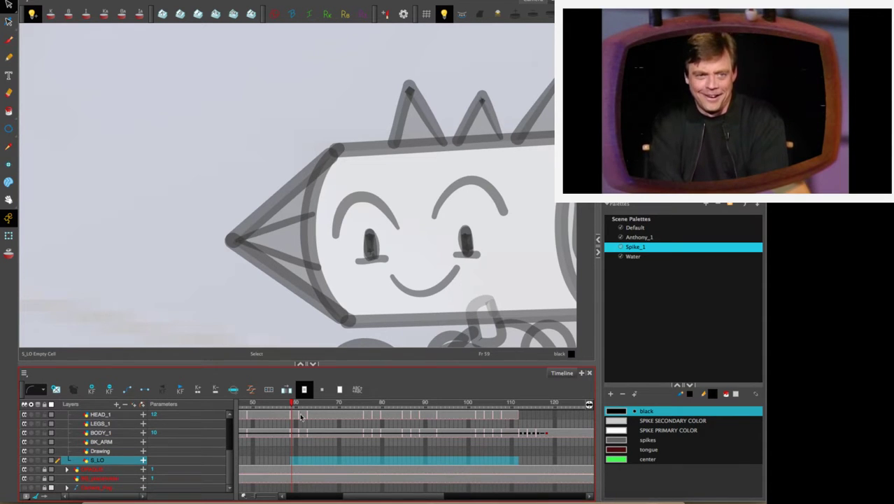
Review Spike's cleaned-up motion in the camera view by scrubbing from about frame 60 past frame 105.
left_click_drag(296, 404, 536, 400)
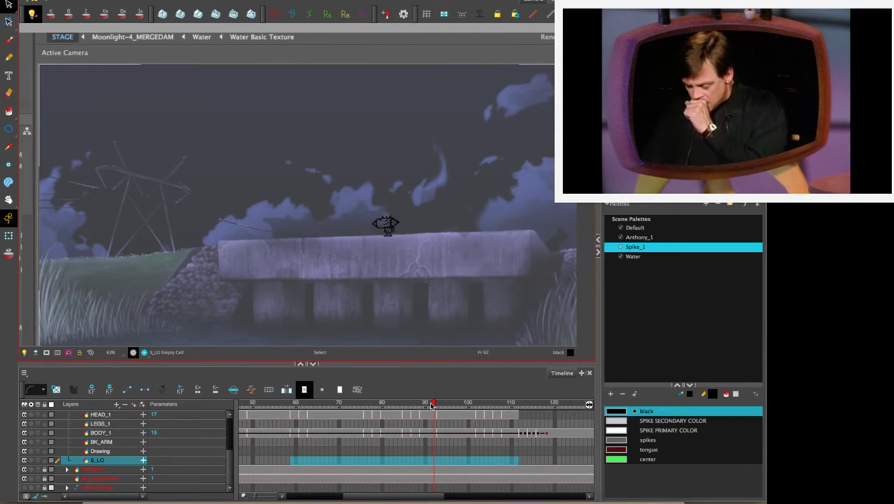
mouse_move(432, 404)
left_mouse_down()
mouse_move(538, 404)
mouse_move(455, 418)
left_mouse_up()
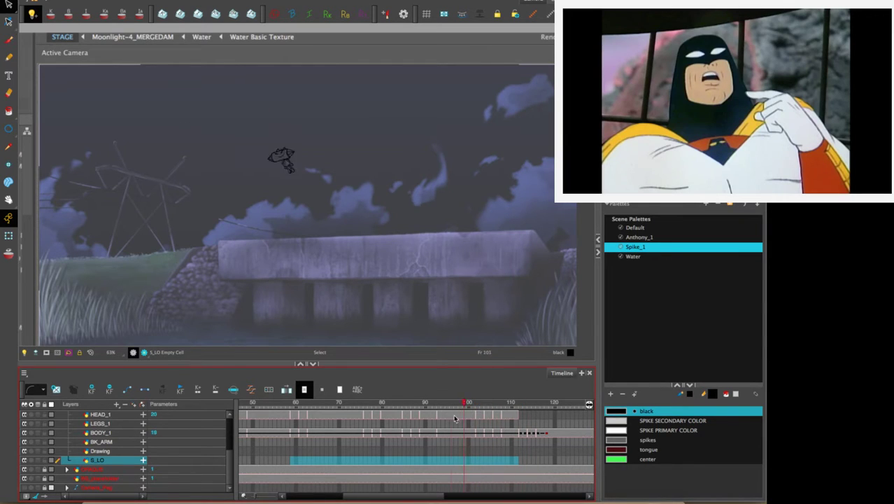
mouse_move(527, 410)
left_mouse_down()
mouse_move(556, 411)
mouse_move(437, 420)
mouse_move(475, 430)
mouse_move(525, 424)
mouse_move(497, 431)
left_mouse_up()
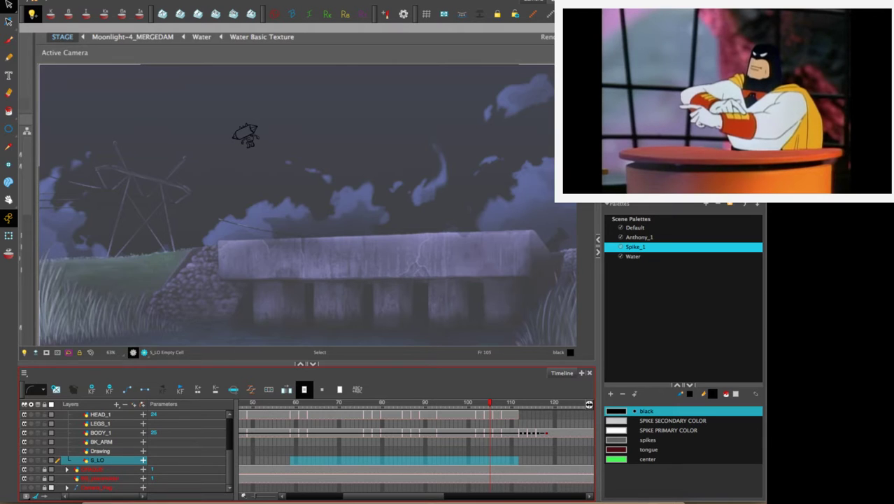
Examine Spike's head and arms up close by flipping through the drawings around frames 103 to 107.
left_click(565, 4)
key("space")
left_click_drag(451, 183, 466, 281)
left_click_drag(425, 128, 455, 212)
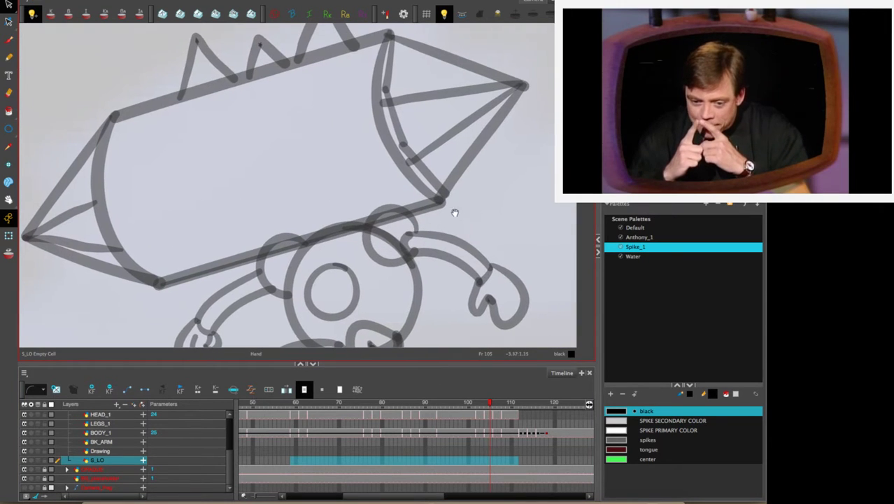
key("comma")
key("comma")
key("period")
key("period")
key("period")
key("period")
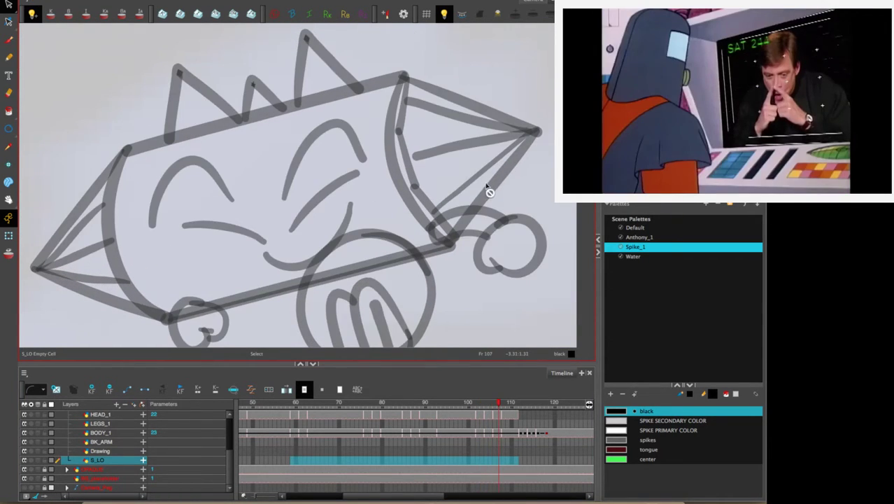
key("comma")
key("comma")
key("comma")
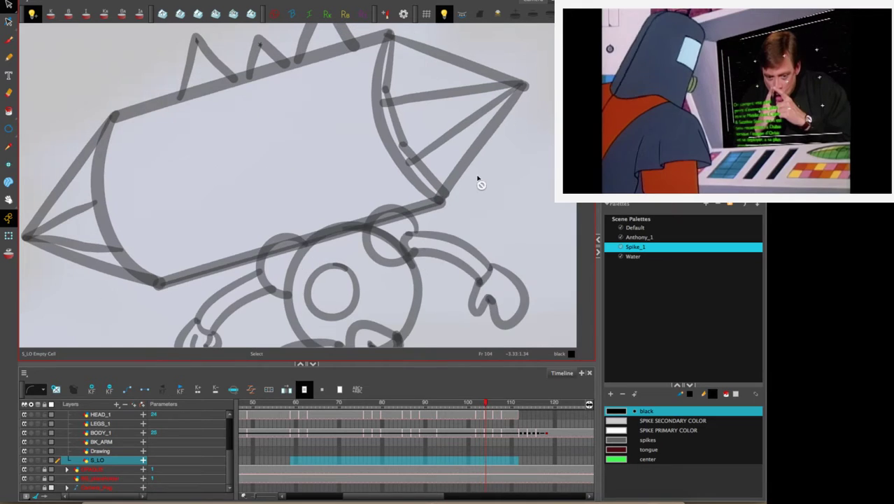
Draw half-closed eyes with pupils, arched brows and a small smile with the Pencil in EXPRESSIONS at frame 104, using the neighbouring expressions as reference.
left_click(9, 59)
scroll(231, 457, "up", 5)
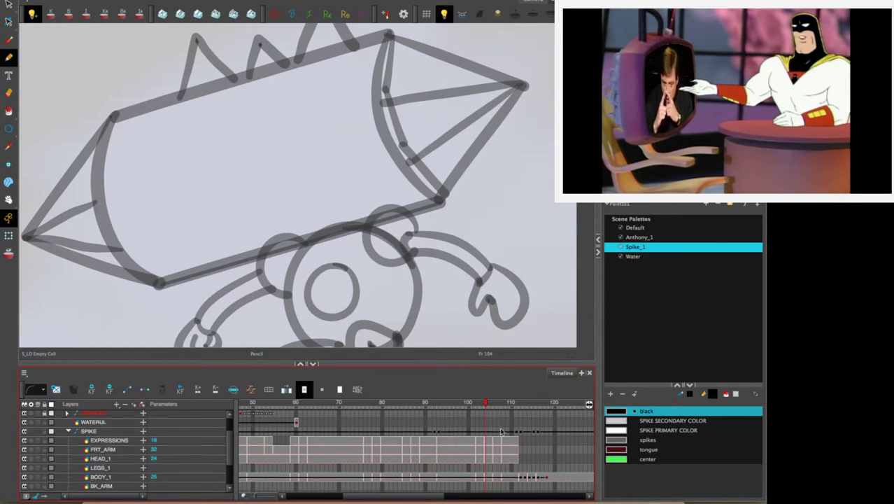
left_click(487, 443)
key("comma")
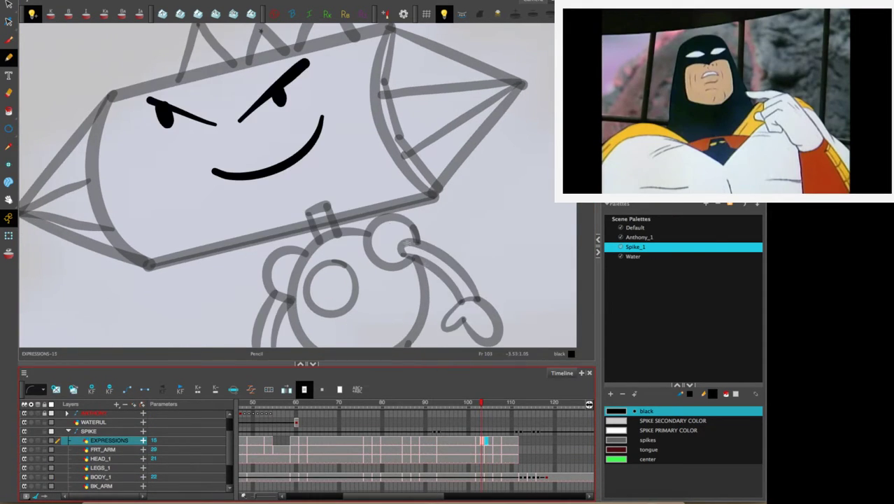
key("period")
key("period")
key("period")
key("period")
key("comma")
key("comma")
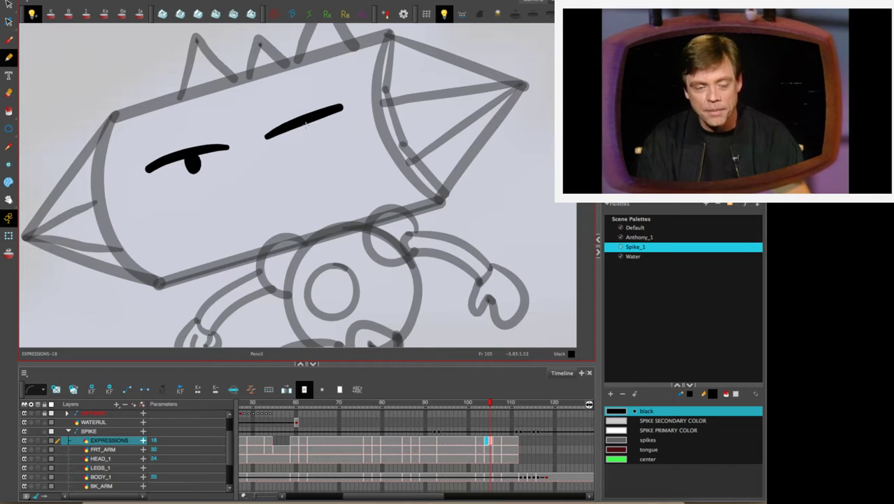
left_click_drag(258, 114, 327, 79)
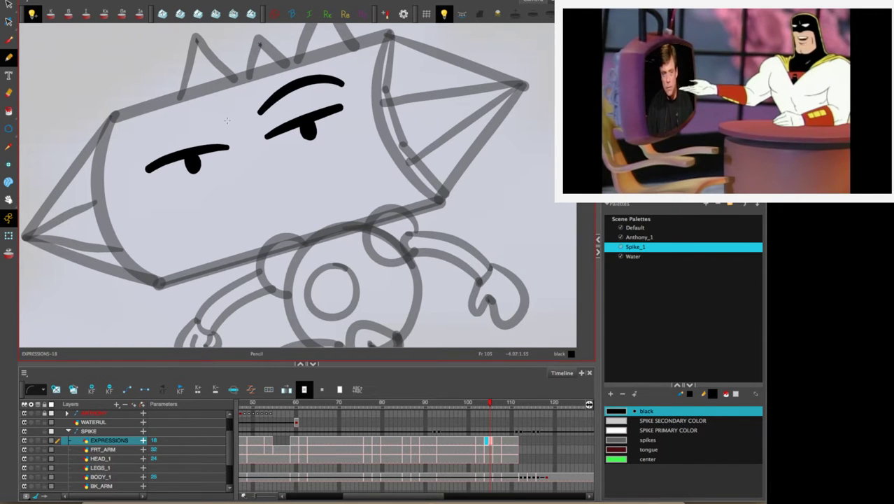
left_click_drag(228, 121, 138, 149)
left_click_drag(292, 182, 325, 157)
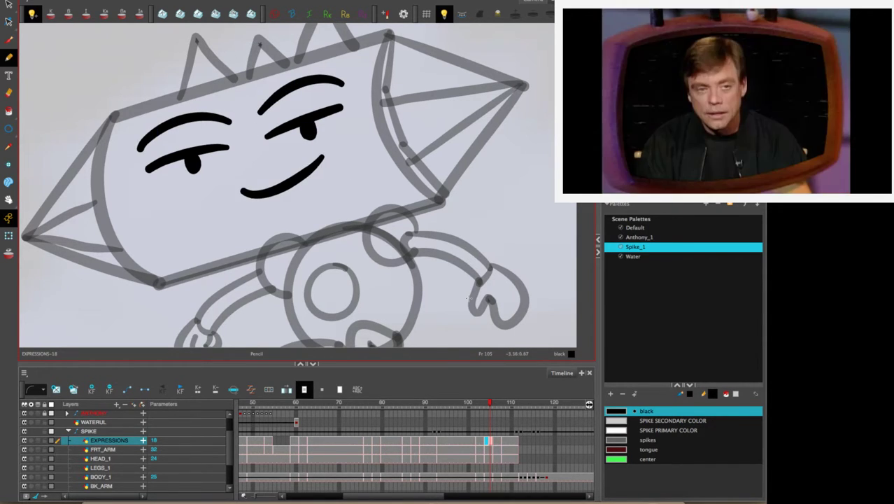
Redraw the mouth as a wider, upturned smile in EXPRESSIONS at frame 104.
mouse_move(495, 405)
left_mouse_down()
mouse_move(484, 406)
mouse_move(502, 406)
mouse_move(489, 410)
left_mouse_up()
key("comma")
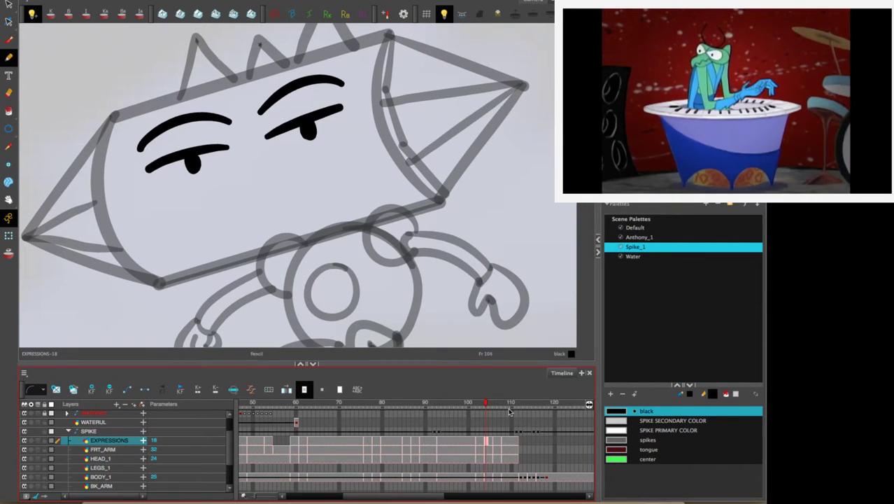
key("period")
key("comma")
mouse_move(331, 149)
left_mouse_down()
mouse_move(313, 181)
mouse_move(236, 200)
left_mouse_up()
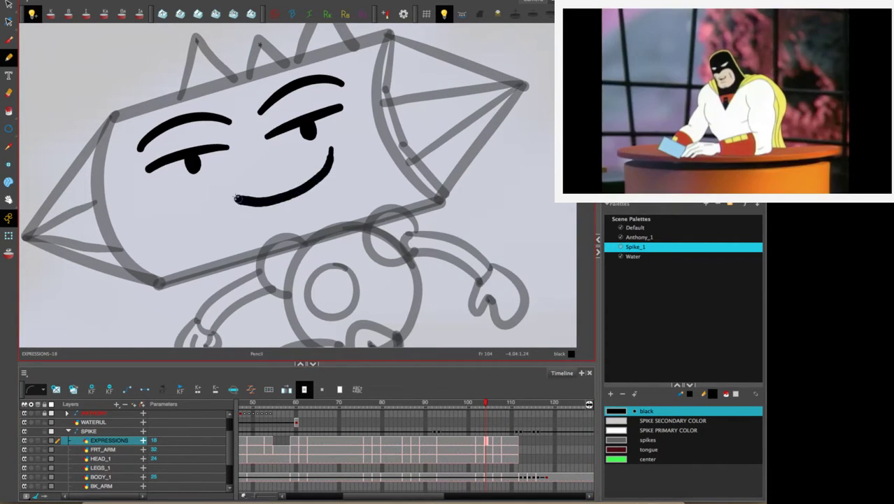
Review Spike's whole jump in the camera view by scrubbing back and forth between about frames 59 and 111.
mouse_move(486, 407)
left_mouse_down()
mouse_move(506, 409)
mouse_move(481, 410)
mouse_move(490, 410)
left_mouse_up()
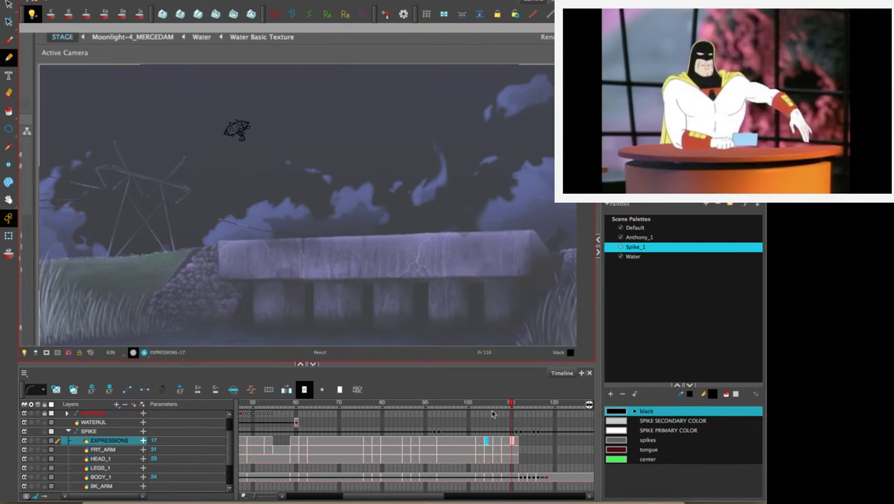
left_click_drag(492, 413, 293, 410)
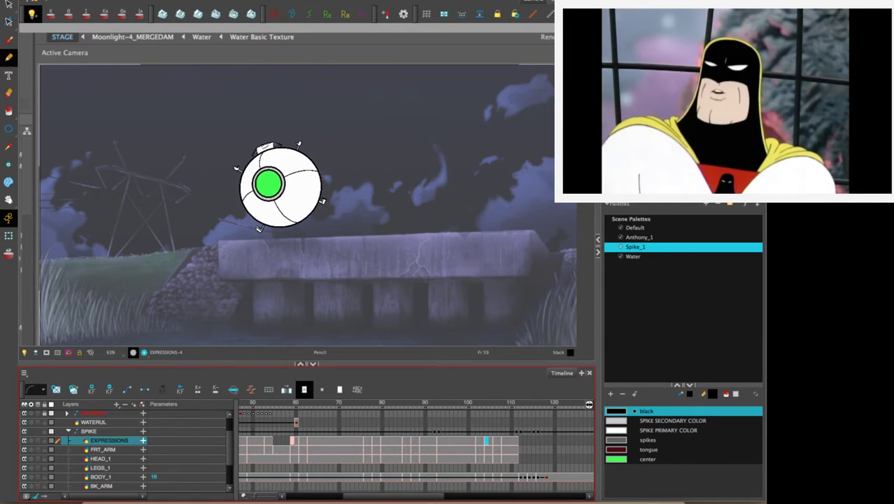
left_click(472, 410)
mouse_move(472, 409)
left_mouse_down()
mouse_move(304, 410)
mouse_move(217, 456)
mouse_move(307, 459)
mouse_move(291, 454)
mouse_move(531, 427)
mouse_move(356, 437)
left_mouse_up()
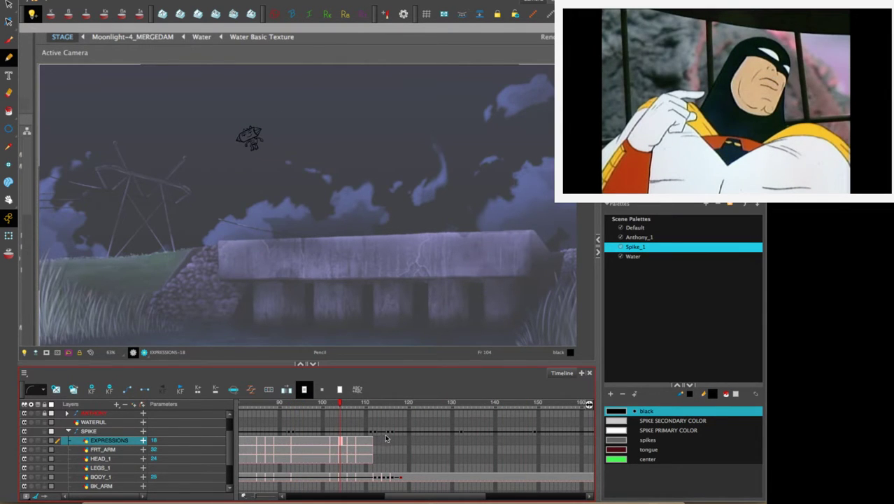
left_click_drag(431, 496, 414, 495)
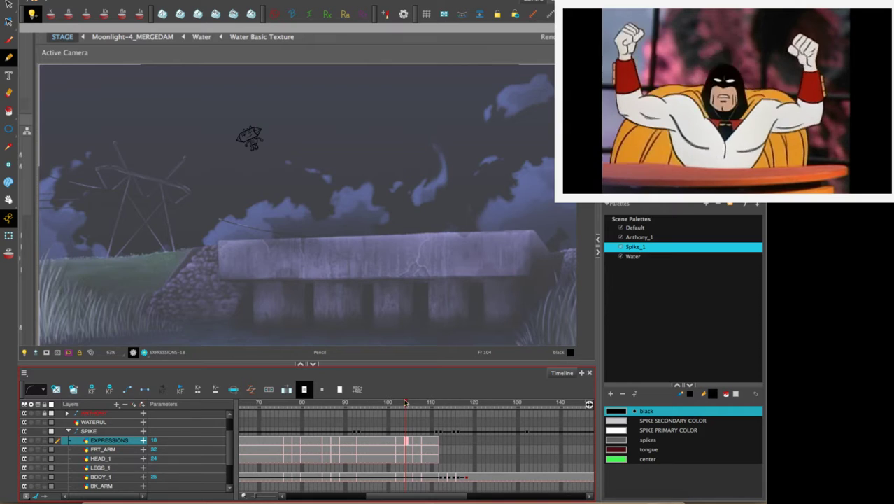
mouse_move(405, 403)
left_mouse_down()
mouse_move(495, 418)
mouse_move(350, 450)
mouse_move(333, 463)
mouse_move(400, 448)
mouse_move(359, 434)
left_mouse_up()
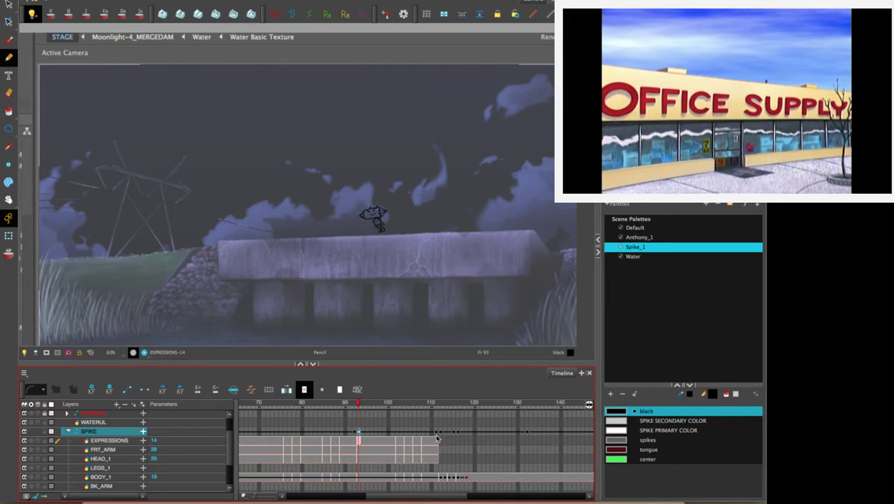
Select the SPIKE peg's keyframe at frame 93 with Transform and move its pivot down to the top of the bridge's first pillar.
left_click(359, 435)
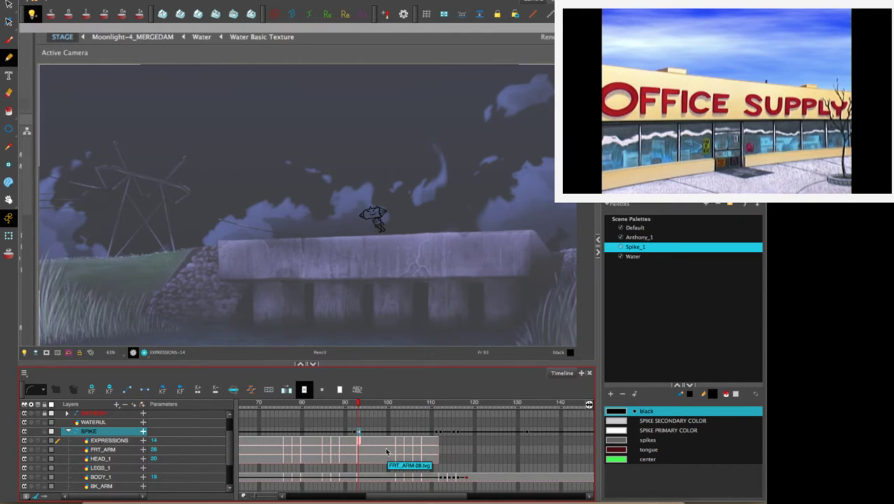
left_click(9, 236)
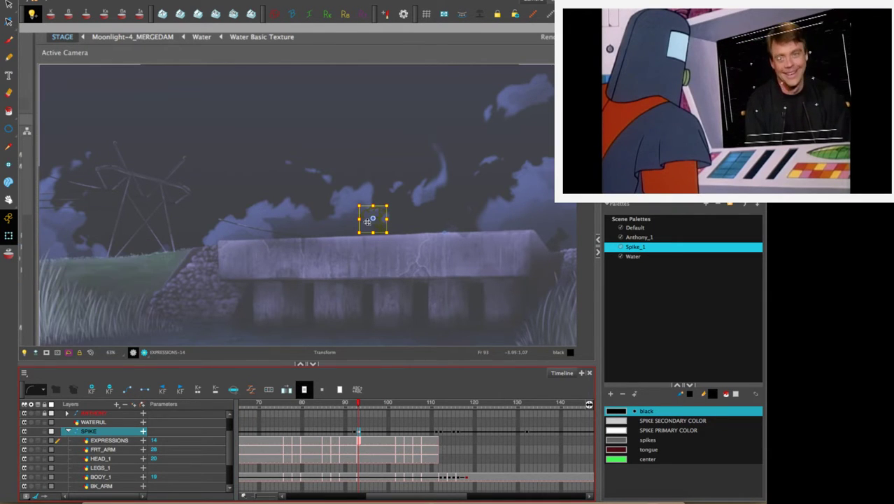
left_click_drag(373, 219, 261, 284)
mouse_move(361, 405)
left_mouse_down()
mouse_move(419, 405)
mouse_move(358, 405)
left_mouse_up()
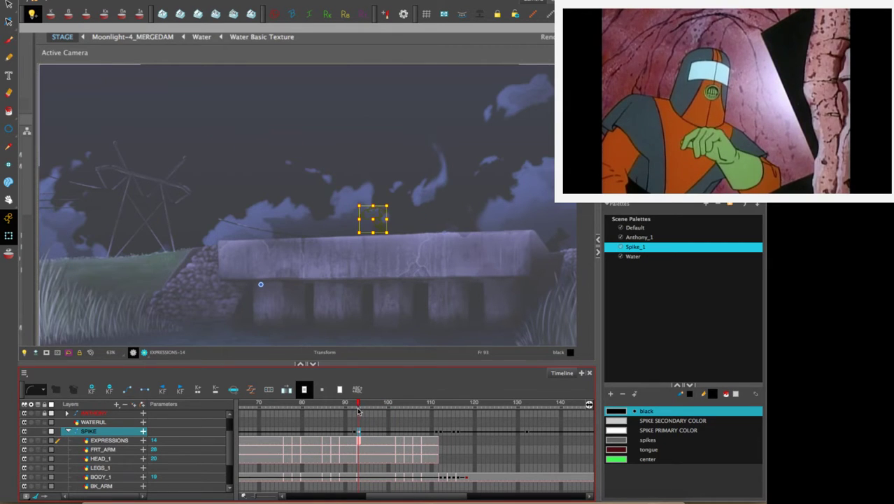
Check Spike's position and pivot along the jump between frames 93 and 111, first with Transform and finally without the selection box.
left_click(438, 433)
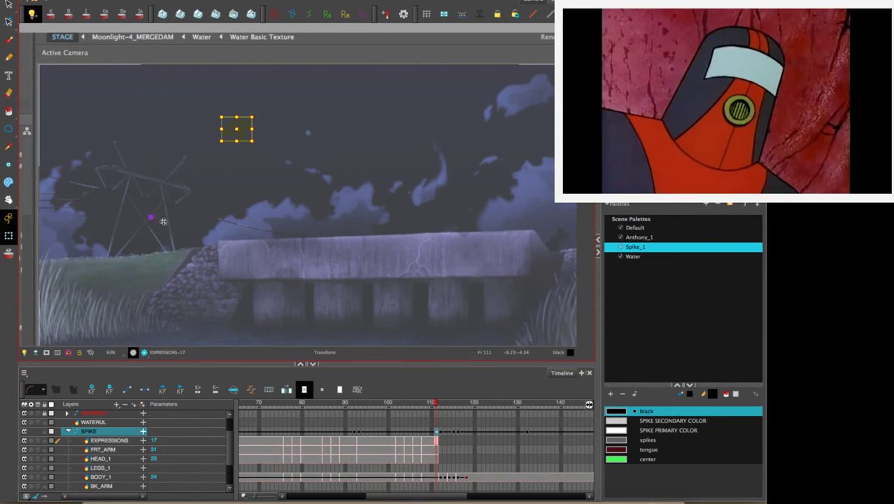
mouse_move(435, 405)
left_mouse_down()
mouse_move(344, 412)
mouse_move(433, 412)
left_mouse_up()
left_click_drag(427, 413, 359, 410)
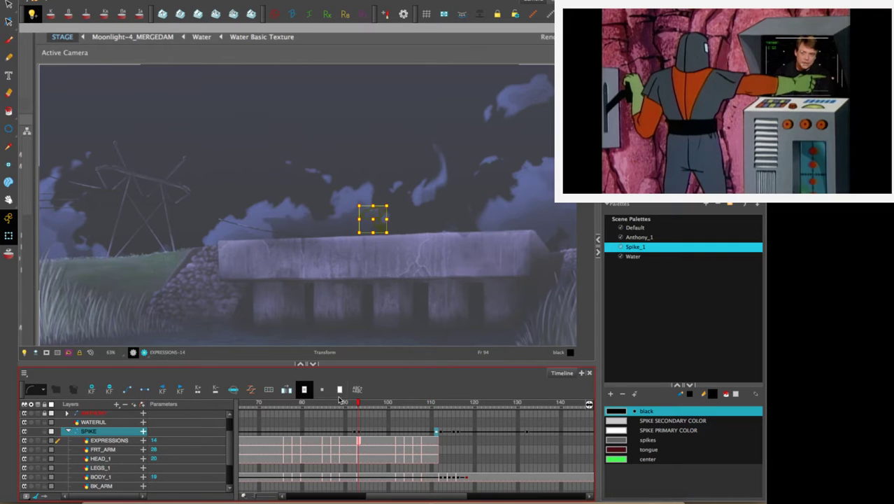
key("g")
key("g")
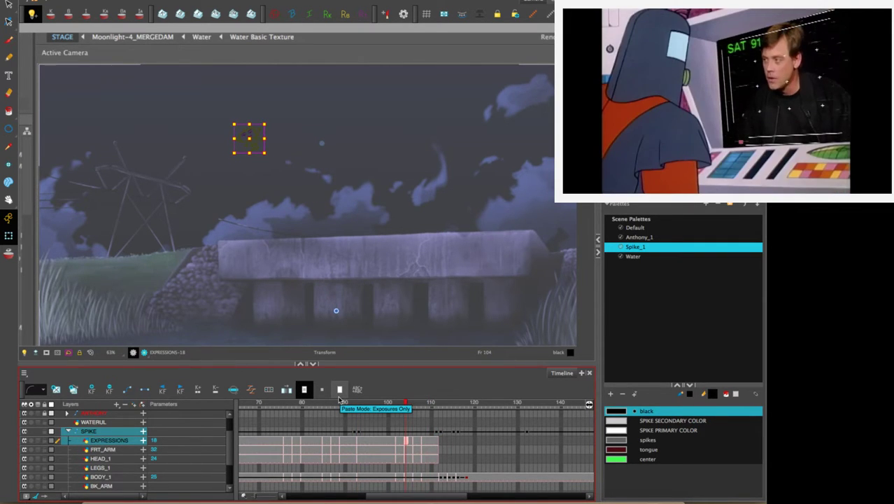
key("period")
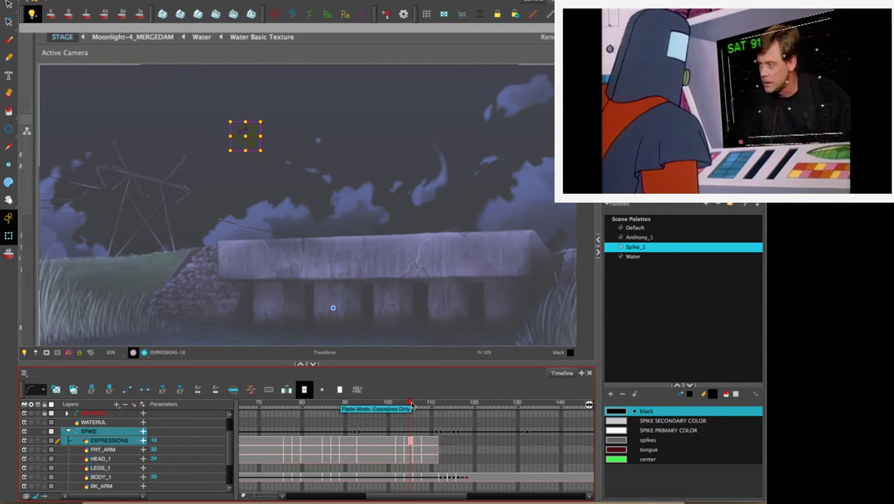
mouse_move(410, 401)
left_mouse_down()
mouse_move(340, 401)
mouse_move(371, 402)
left_mouse_up()
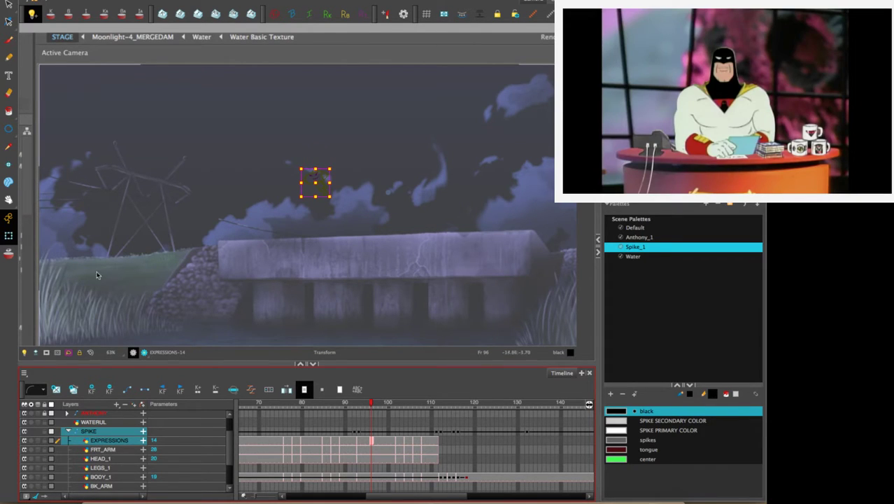
left_click(8, 5)
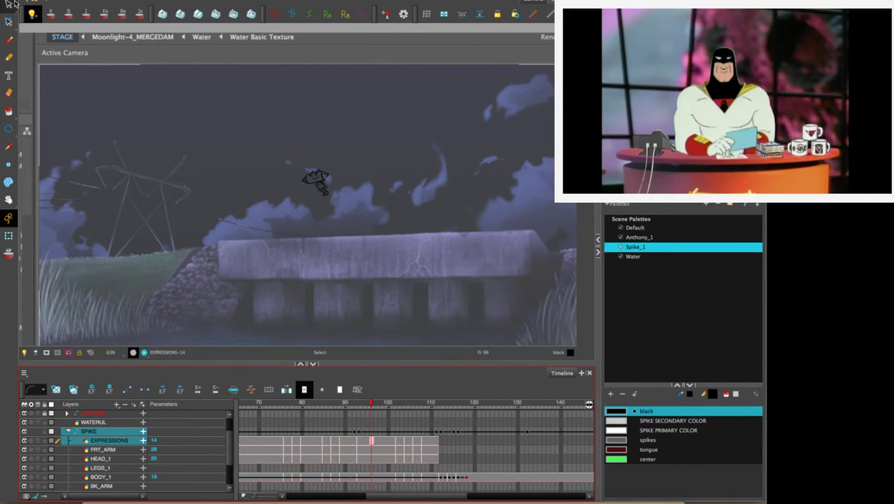
left_click(354, 402)
mouse_move(354, 402)
left_mouse_down()
mouse_move(508, 403)
mouse_move(389, 404)
mouse_move(417, 412)
mouse_move(369, 418)
left_mouse_up()
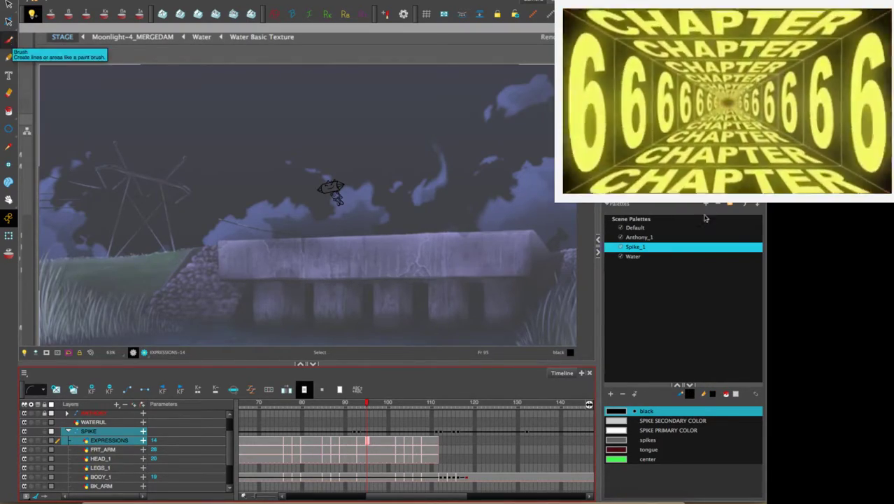
Handwrite "SNACK" in large letters across the sky at frame 95 with the Brush in Spike_1's green center colour.
left_click(8, 39)
left_click(664, 194)
left_click(667, 204)
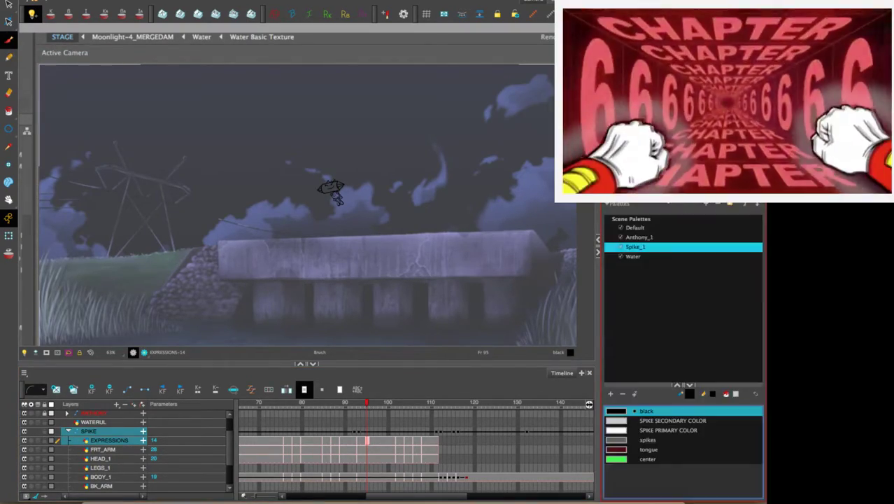
left_click(629, 460)
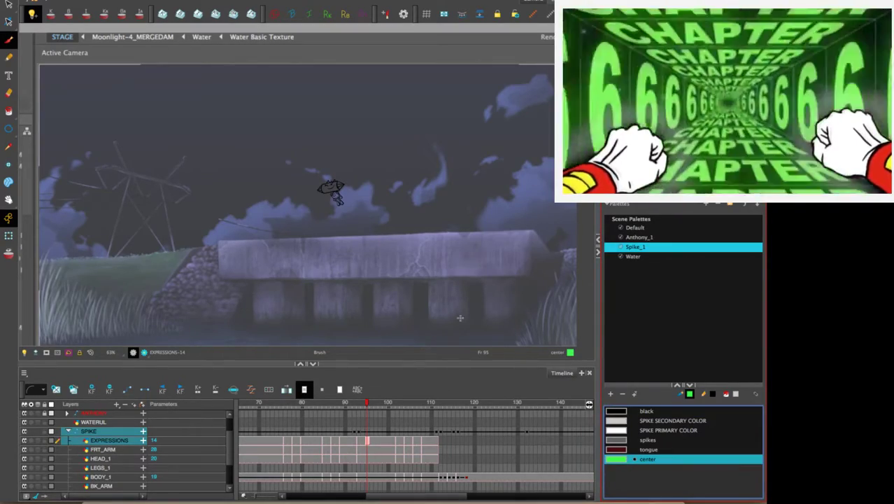
mouse_move(191, 181)
left_mouse_down()
mouse_move(194, 203)
mouse_move(162, 231)
left_mouse_up()
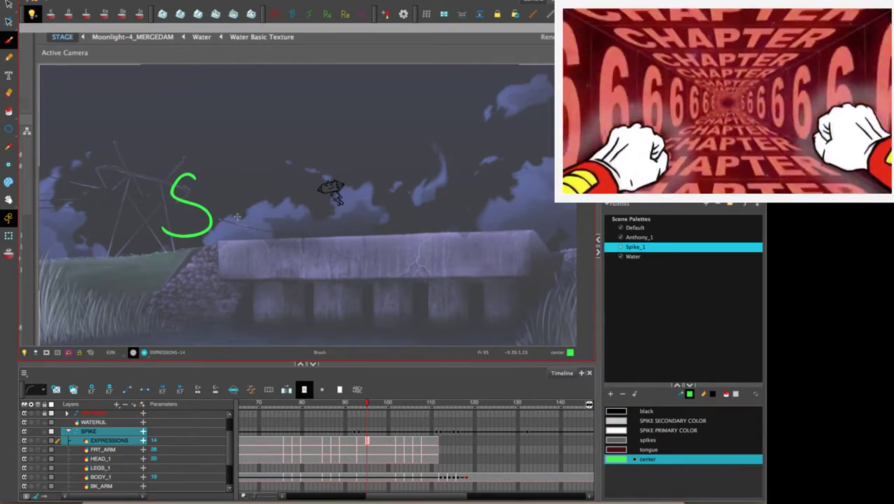
mouse_move(222, 229)
left_mouse_down()
mouse_move(248, 224)
mouse_move(253, 183)
left_mouse_up()
left_click_drag(267, 226, 298, 224)
left_click_drag(273, 210, 289, 204)
mouse_move(343, 188)
left_mouse_down()
mouse_move(337, 222)
mouse_move(348, 224)
mouse_move(377, 183)
mouse_move(391, 216)
left_mouse_up()
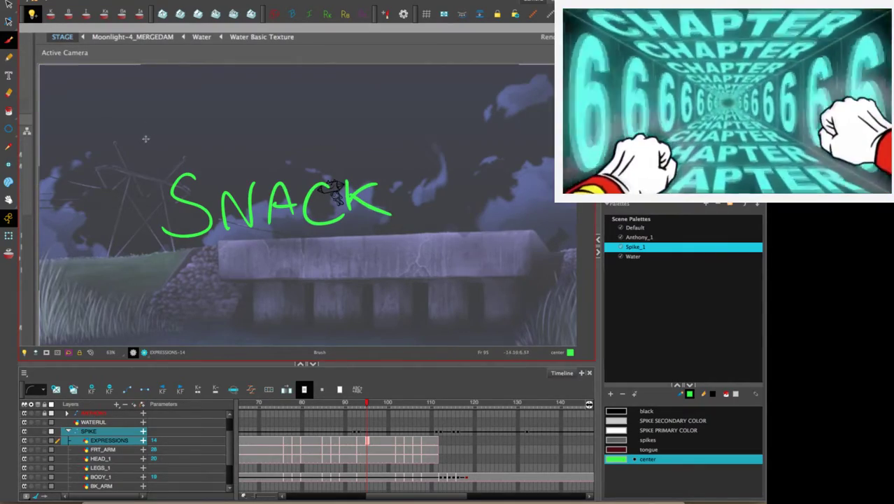
Handwrite a smaller "BRB" above the word SNACK and underline it with a slanted stroke.
left_click_drag(142, 120, 161, 130)
mouse_move(143, 119)
left_mouse_down()
mouse_move(147, 139)
mouse_move(162, 138)
left_mouse_up()
left_click_drag(164, 116, 185, 139)
left_click_drag(186, 116, 187, 137)
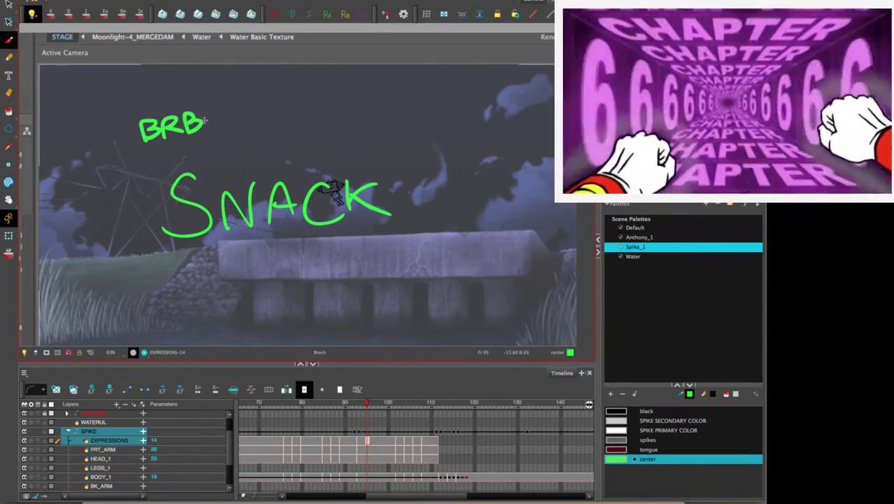
left_click_drag(130, 168, 235, 125)
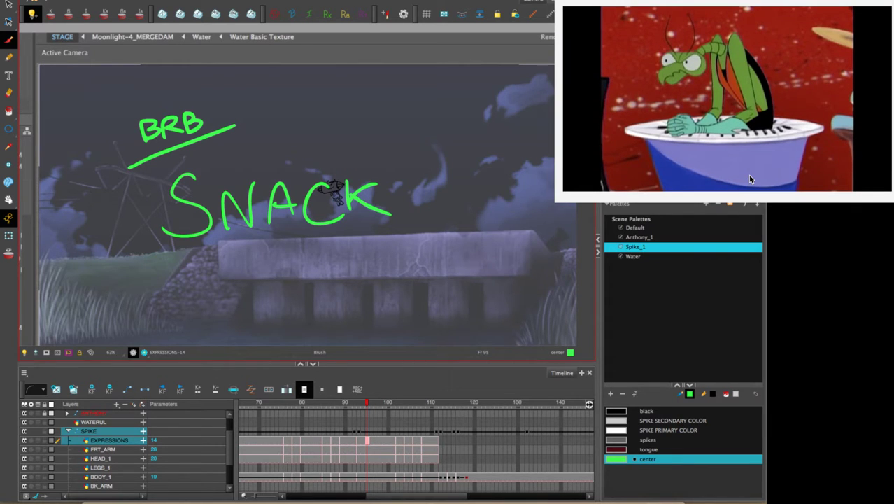
mouse_move(748, 175)
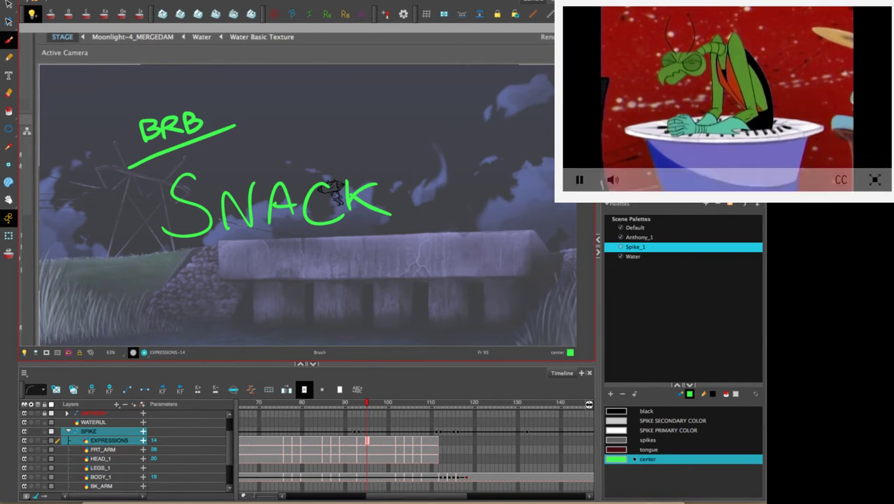
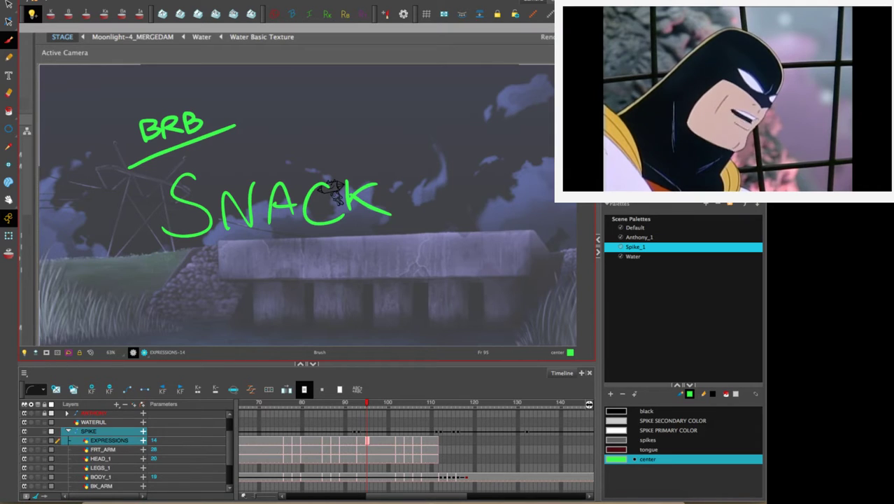
Undo all the green handwritten brush strokes on the EXPRESSIONS drawing at frame 95.
key("ctrl+z")
key("ctrl+z")
key("ctrl+z")
key("ctrl+z")
key("ctrl+z")
key("ctrl+z")
key("ctrl+z")
key("ctrl+z")
key("ctrl+z")
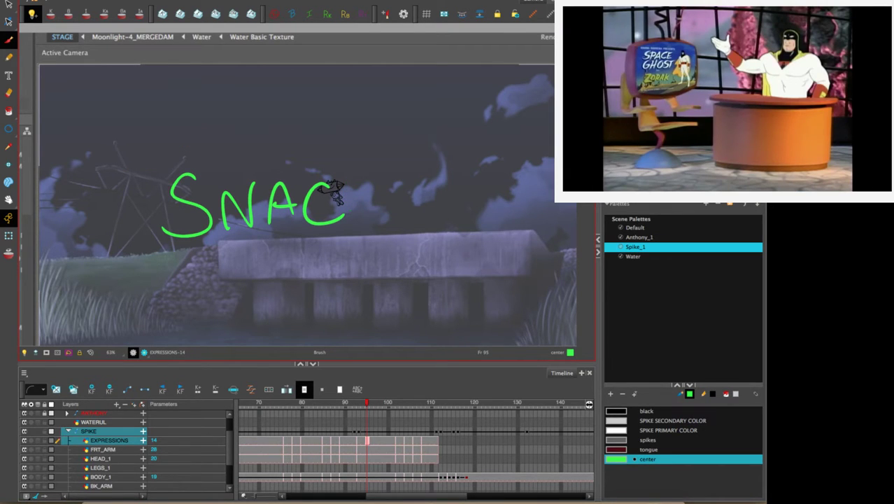
key("ctrl+z")
key("ctrl+z")
key("ctrl+z")
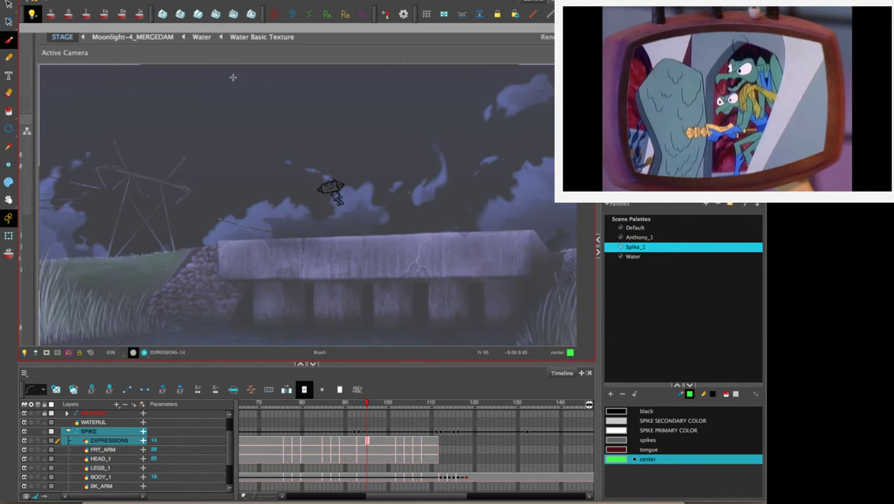
Select the SPIKE peg's keyframe at frame 93 and look through the insert, playback, drawing, animation and window commands for a motion option.
left_click(359, 432)
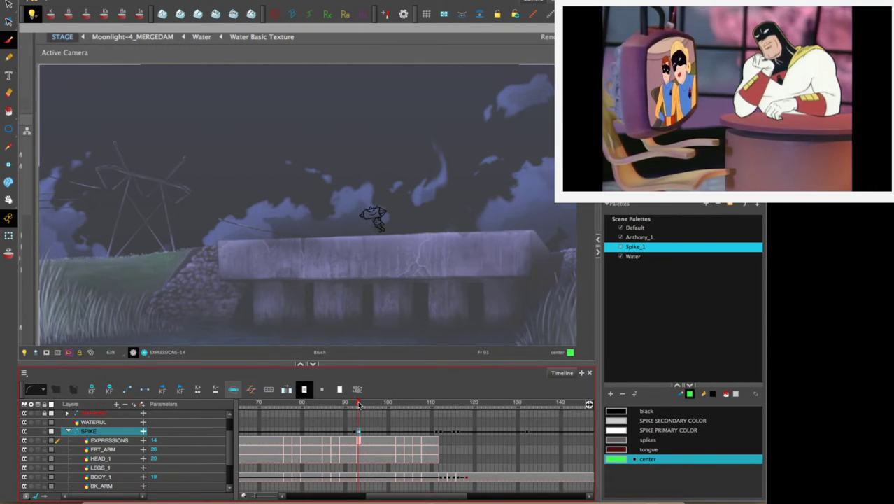
mouse_move(359, 403)
left_mouse_down()
mouse_move(350, 402)
mouse_move(358, 406)
left_mouse_up()
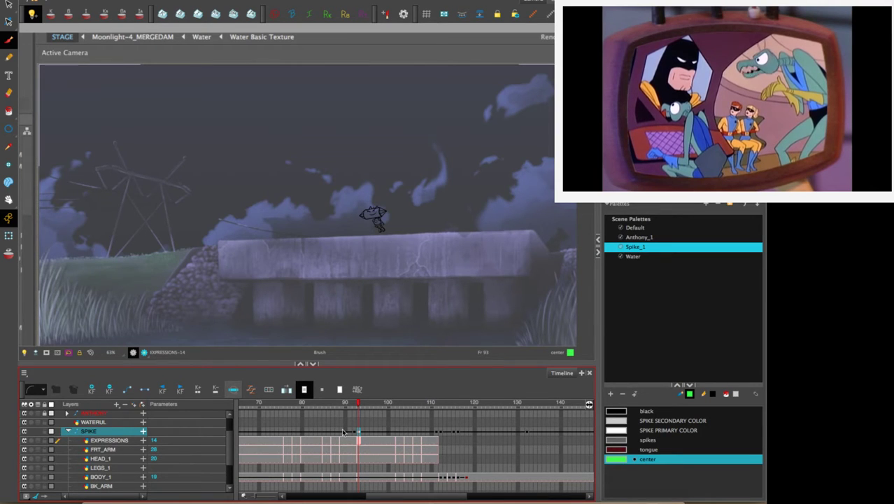
left_click(221, 0)
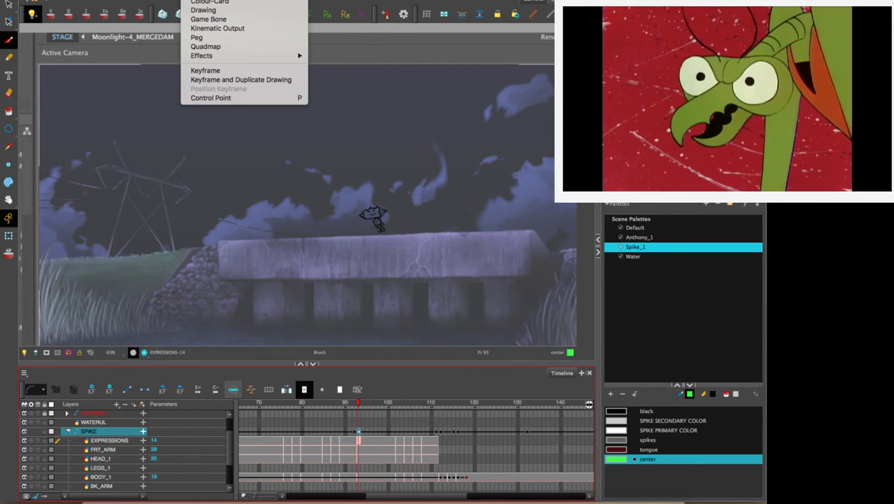
mouse_move(175, 1)
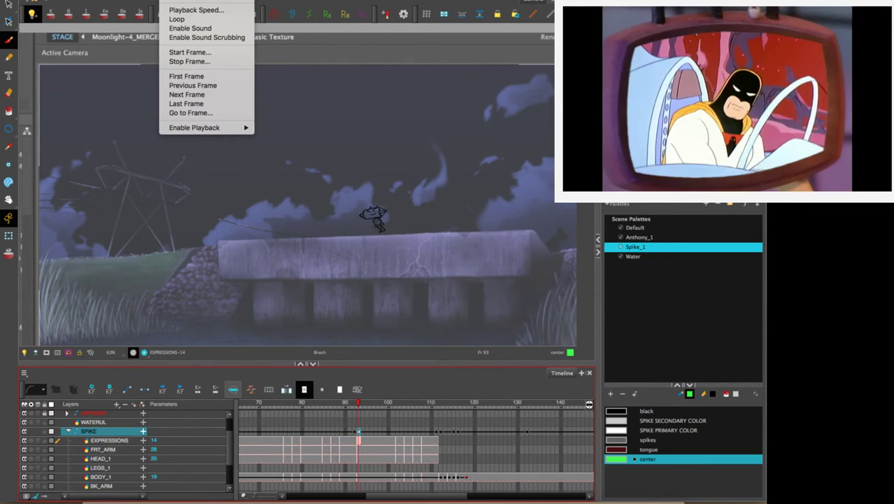
mouse_move(147, 1)
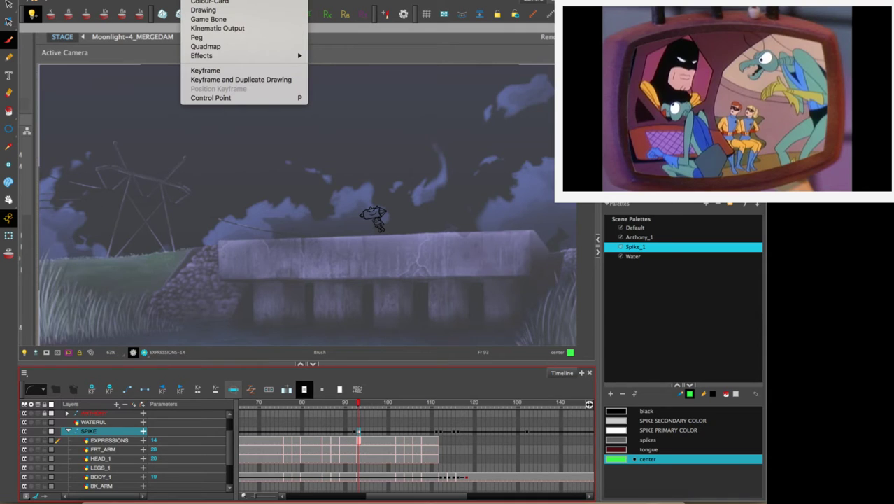
mouse_move(254, 0)
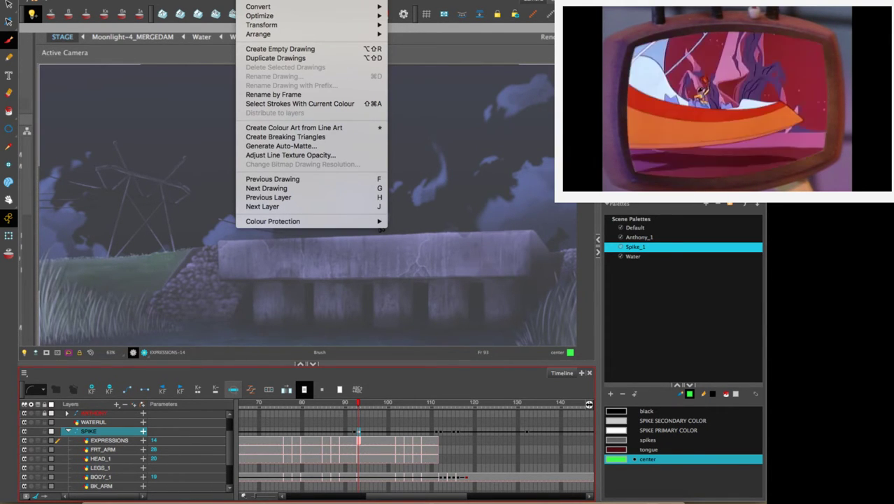
mouse_move(289, 2)
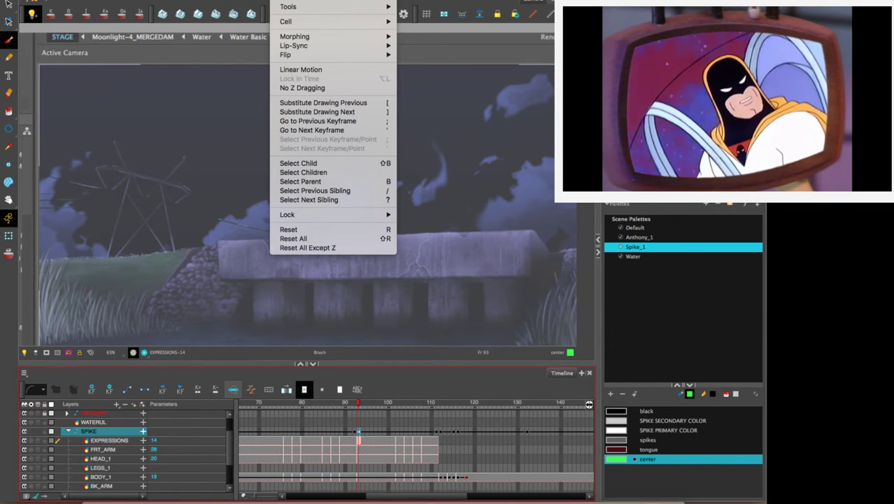
mouse_move(375, 36)
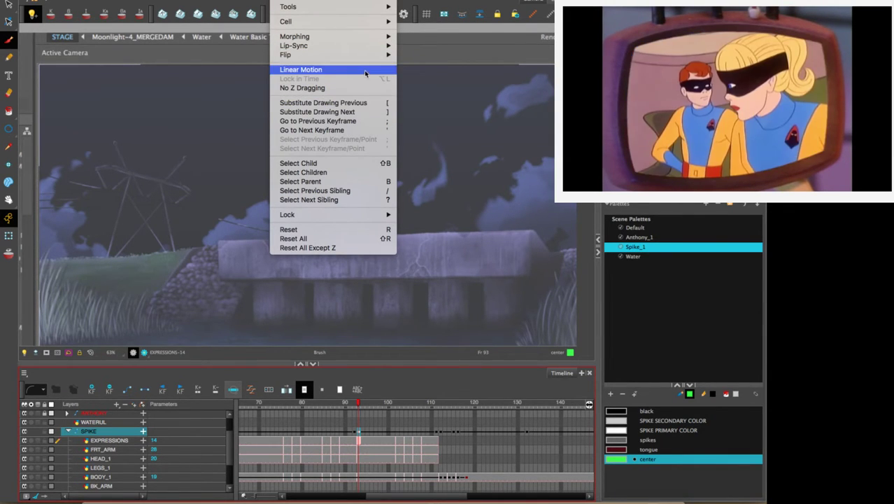
mouse_move(332, 0)
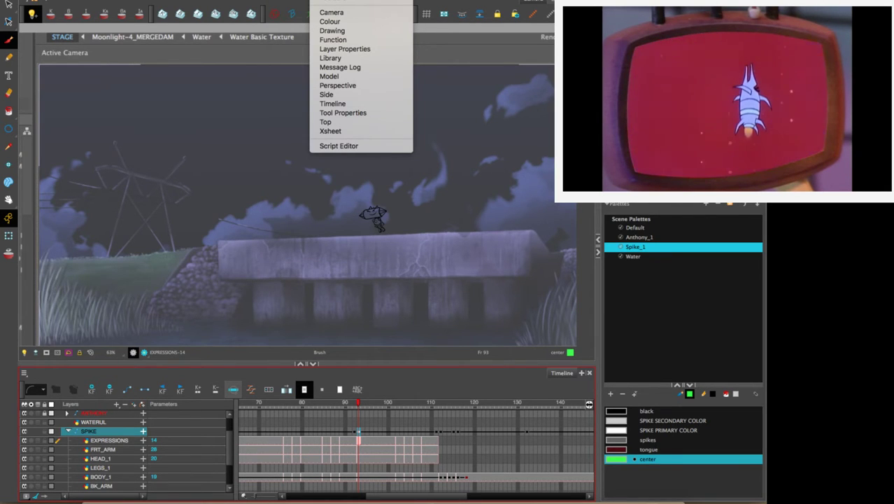
mouse_move(389, 0)
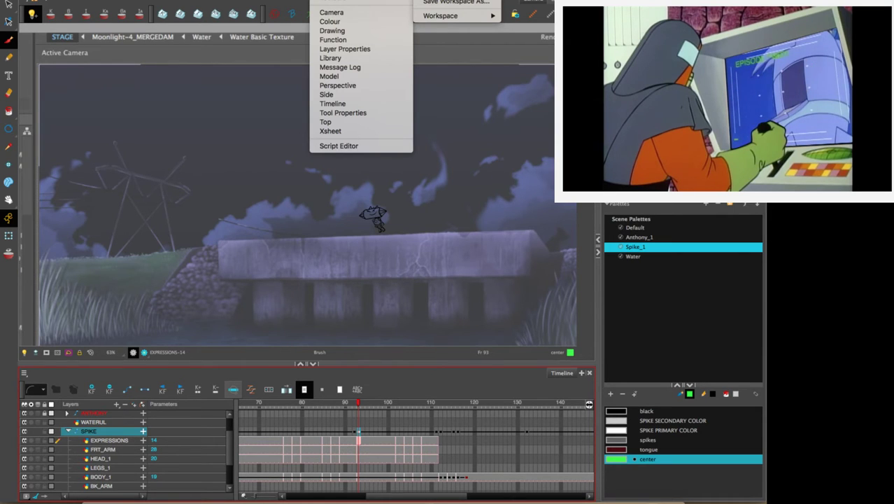
key("Escape")
left_click(353, 0)
key("Escape")
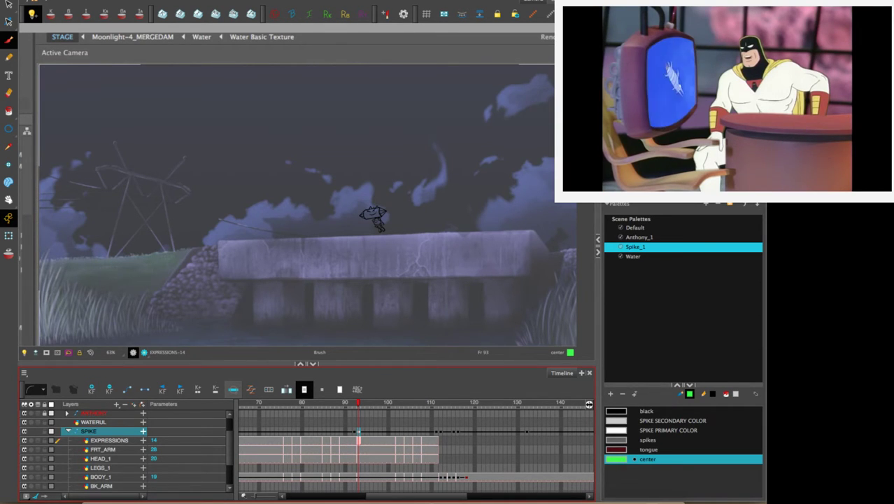
Look through the commands available for the SPIKE peg's keyframe at frame 93, including the Drawings and Lip-Sync options.
right_click(359, 434)
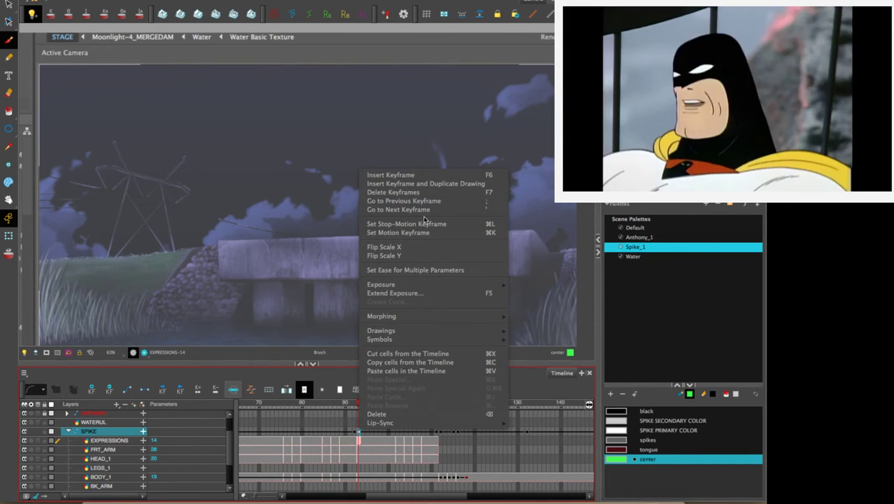
mouse_move(443, 335)
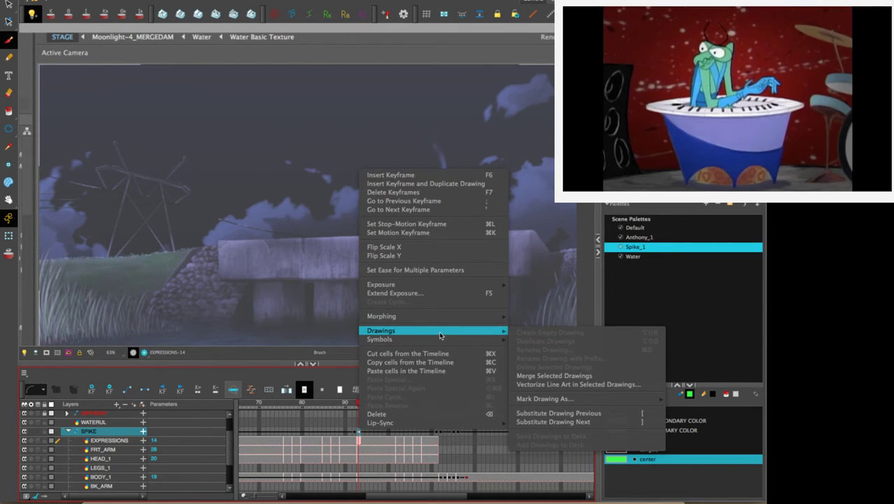
mouse_move(459, 425)
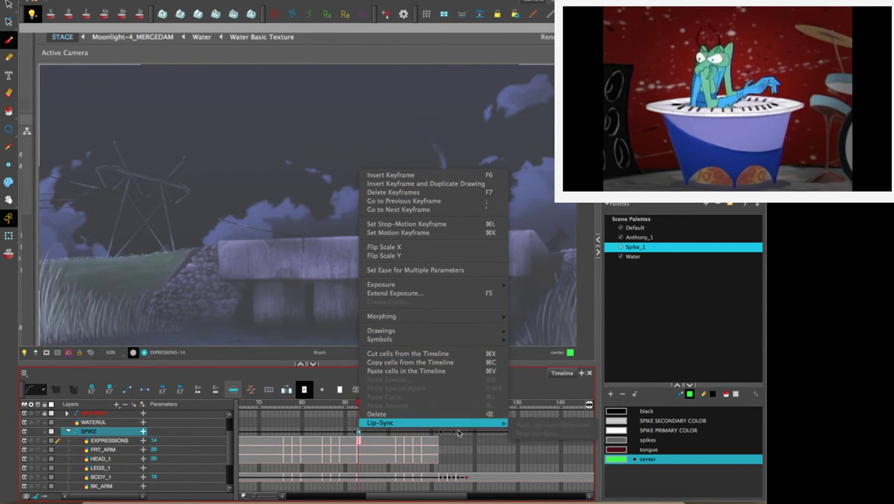
key("Escape")
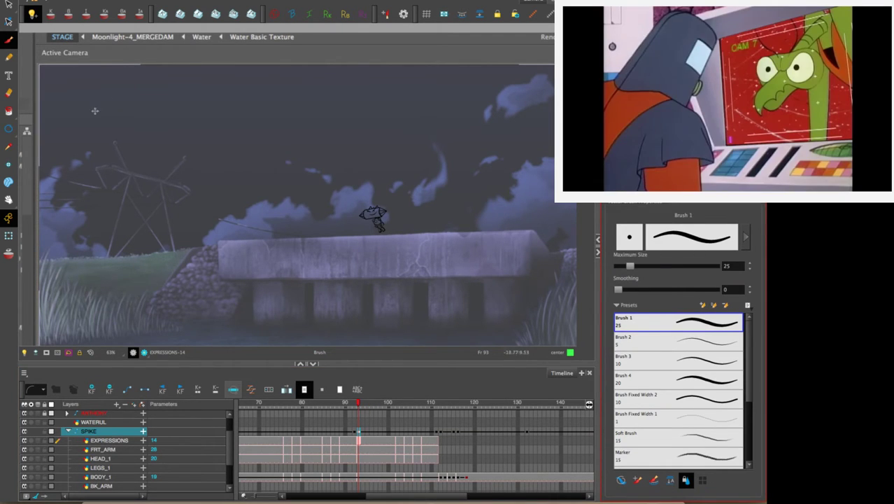
Activate the Transform tool and look through the timeline's onion skin, motion and morphing commands for the SPIKE peg.
left_click(10, 238)
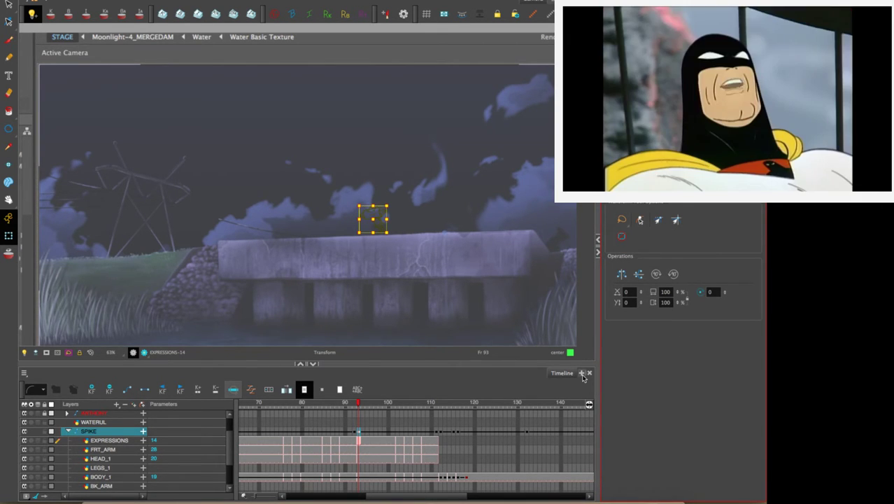
left_click(24, 374)
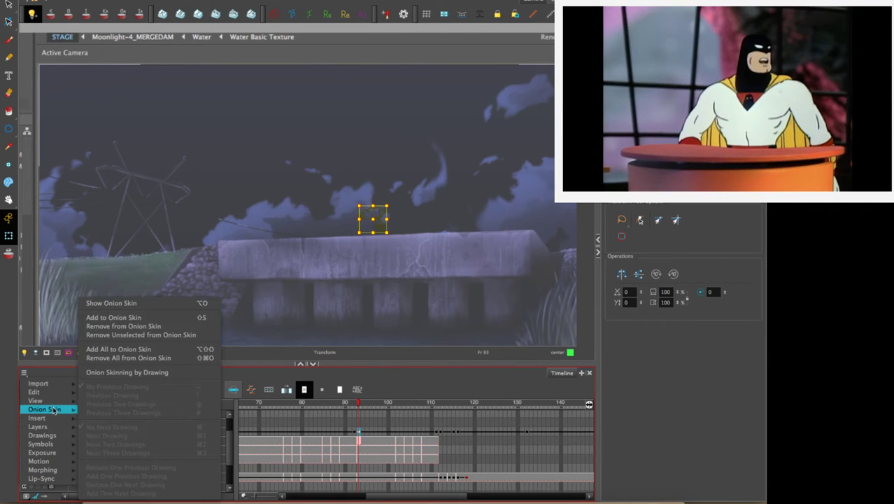
mouse_move(52, 470)
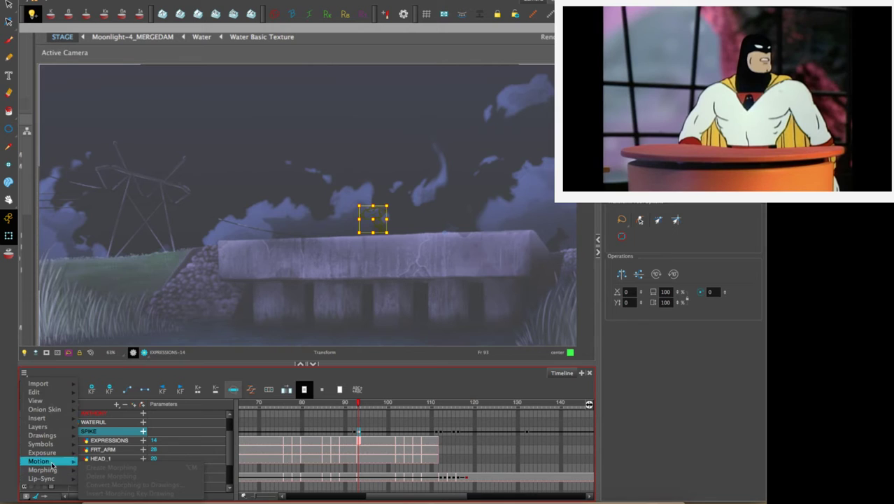
left_click(10, 334)
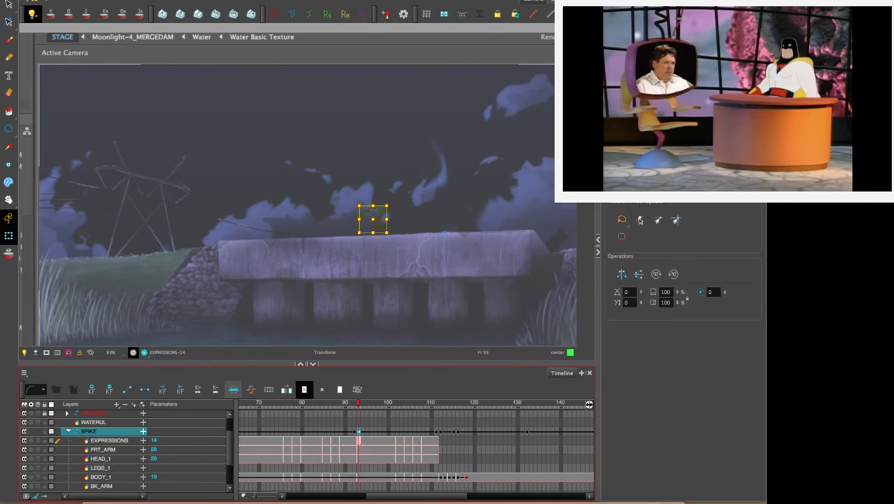
Switch to the web browser and rewatch the layer properties part of the "Toon Boom Tip #28: Motion Paths" video from about 0:29.
left_click_drag(893, 55, 445, 25)
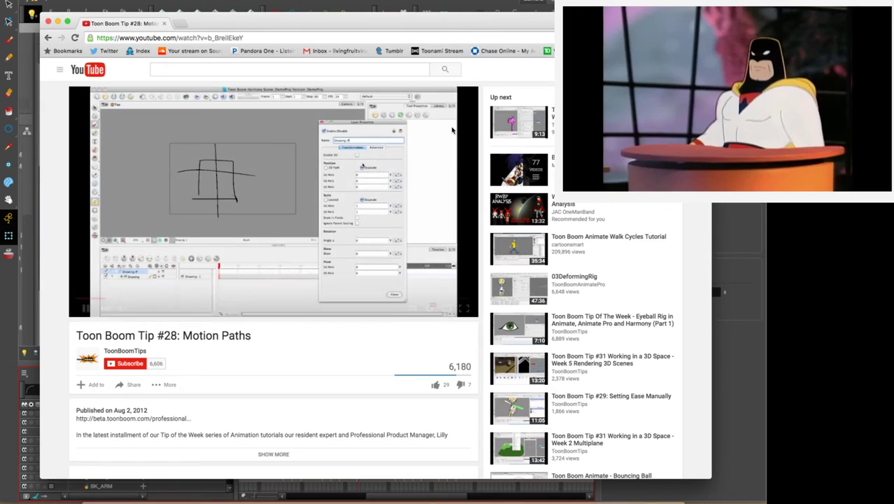
left_click(276, 249)
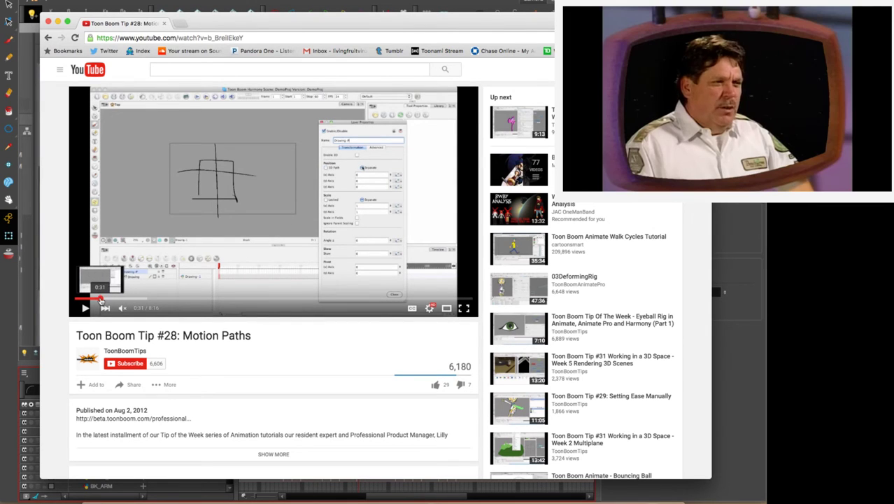
left_click(98, 299)
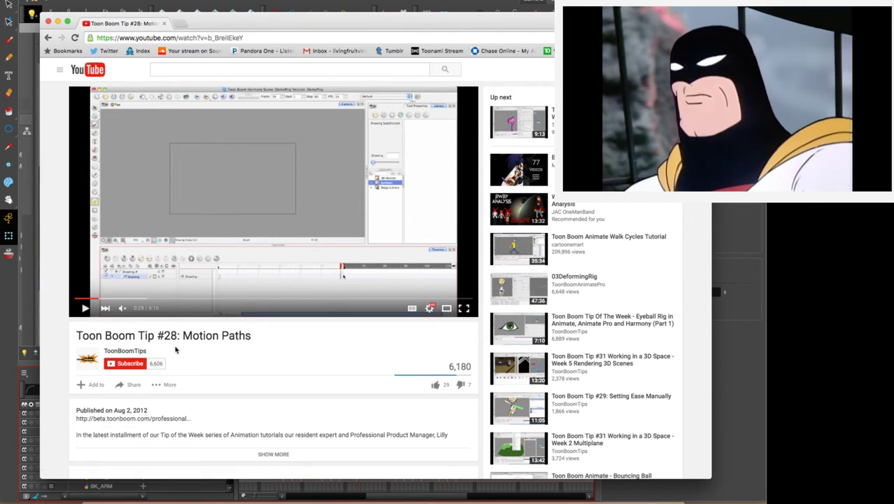
left_click(84, 308)
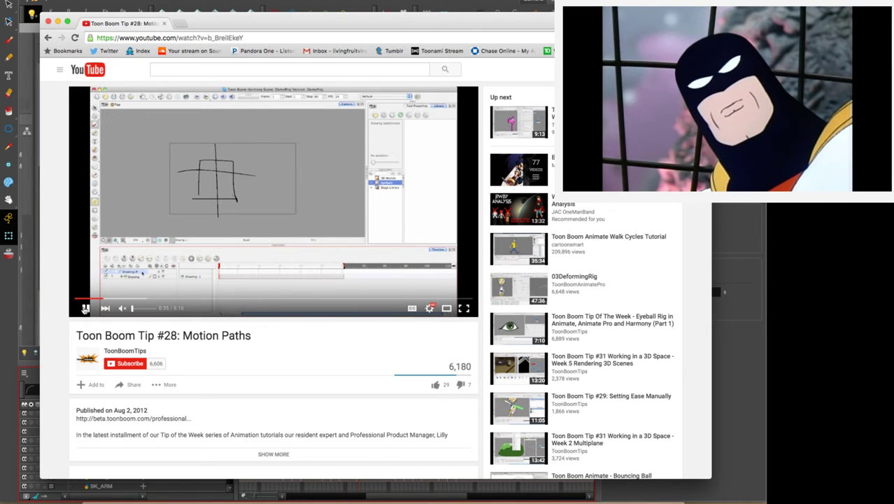
left_click(439, 146)
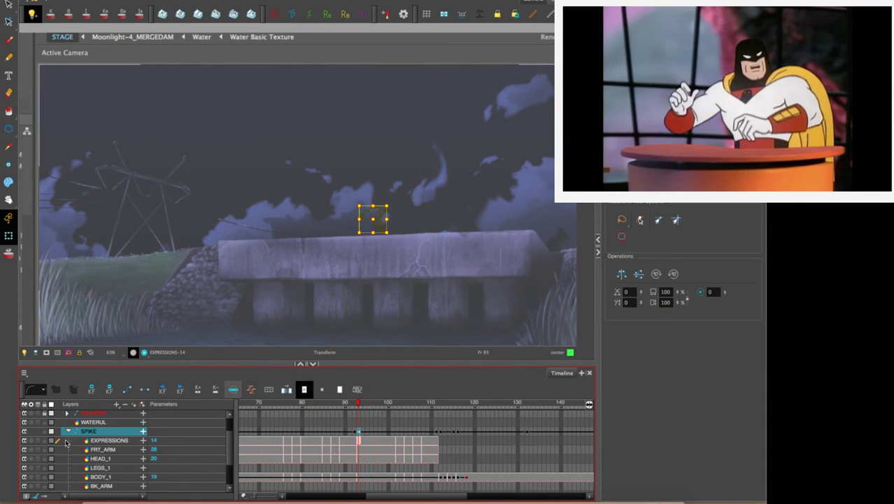
Return to Toon Boom Harmony and inspect the SPIKE peg's layer properties, both the Transformation and Advanced settings.
right_click(106, 434)
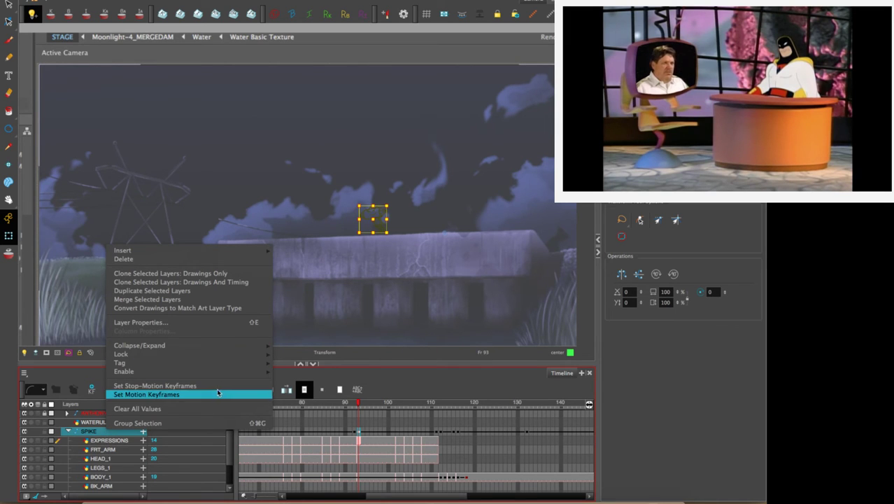
left_click(180, 322)
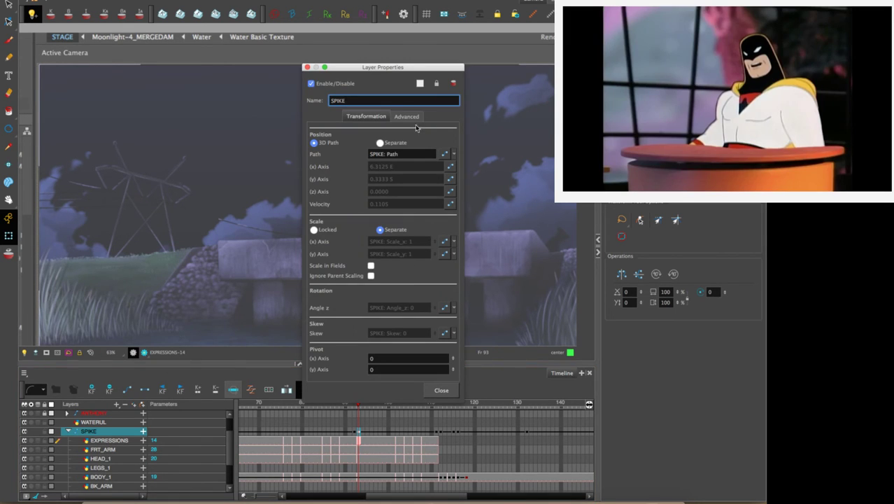
left_click(406, 117)
left_click(366, 117)
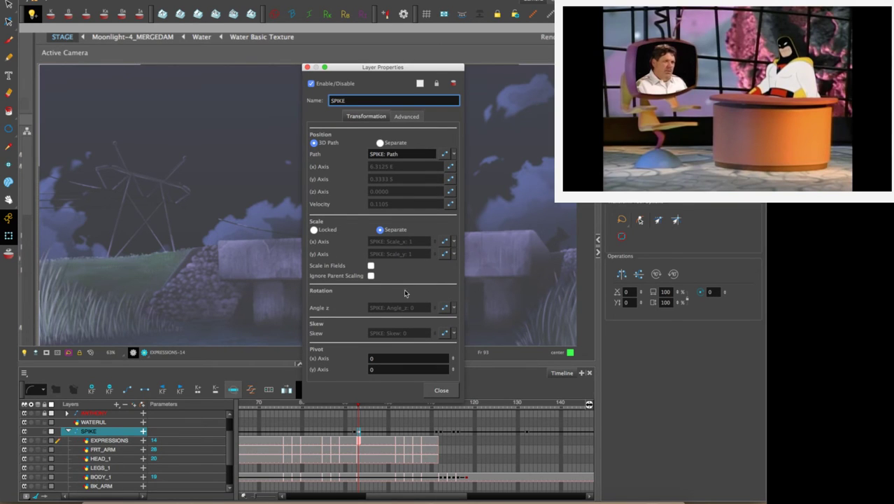
key("Escape")
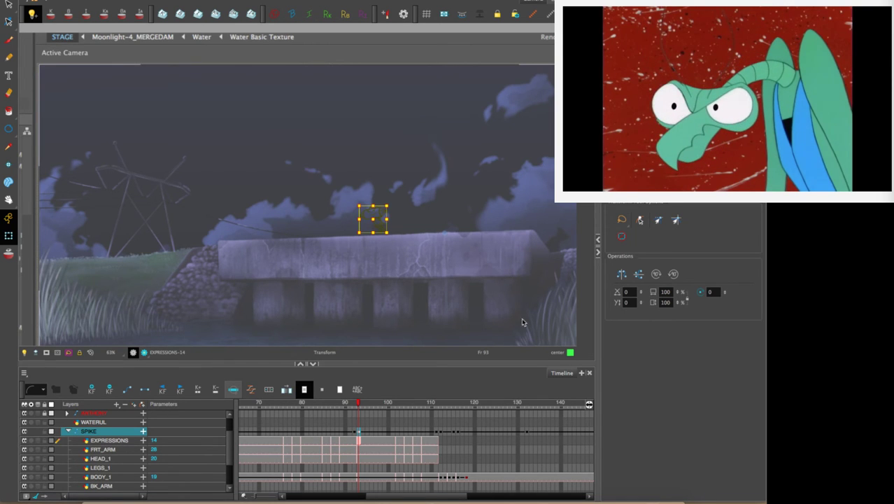
Change the SPIKE peg's position from 3D Path to Separate in its layer properties and recheck the setting.
double_click(103, 431)
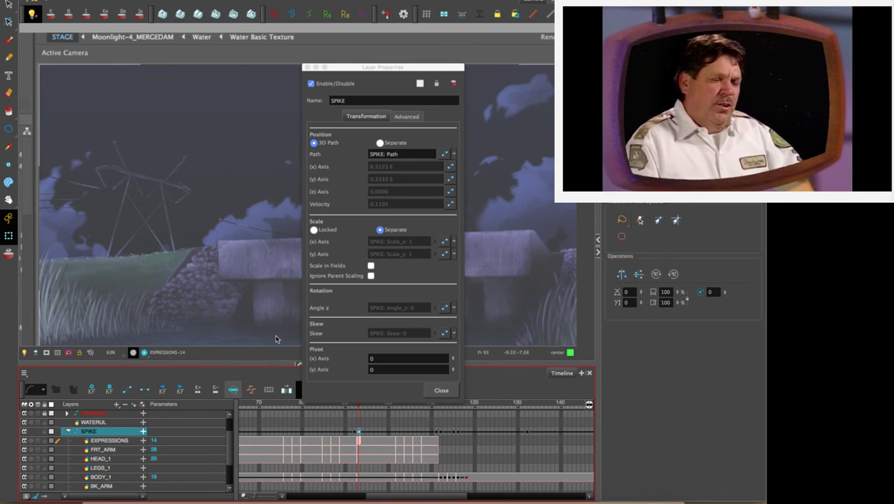
left_click(382, 144)
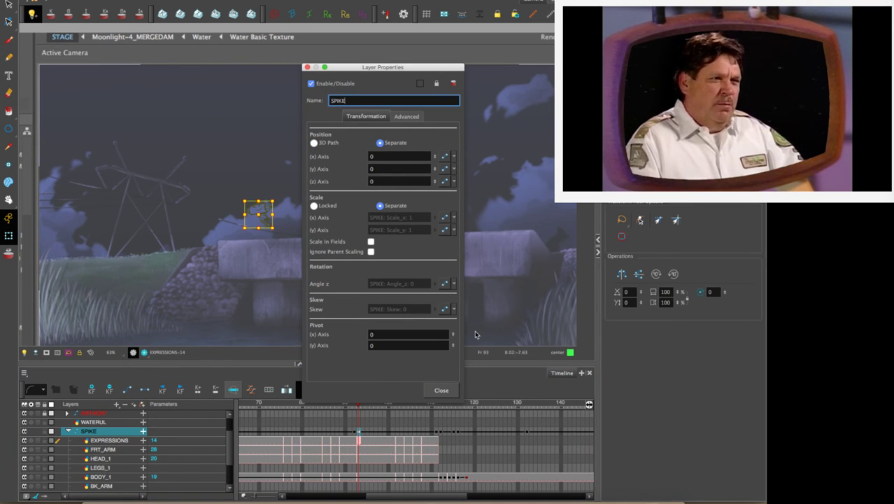
key("Return")
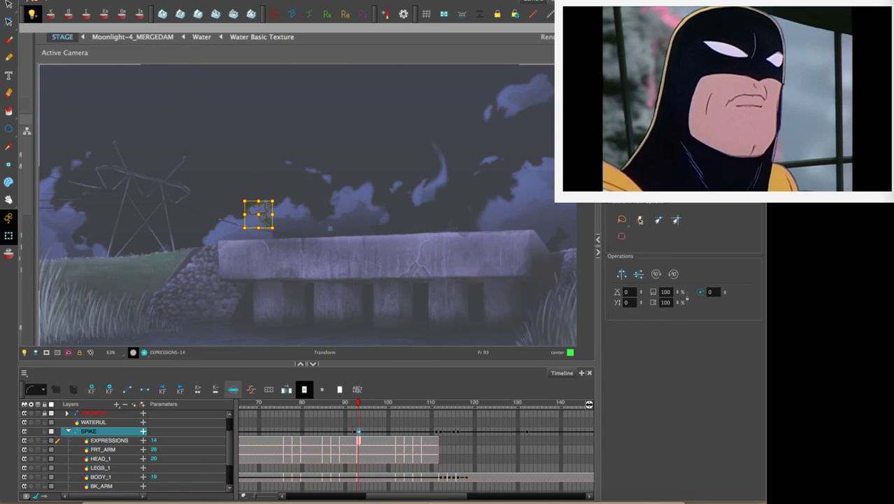
key("shift+e")
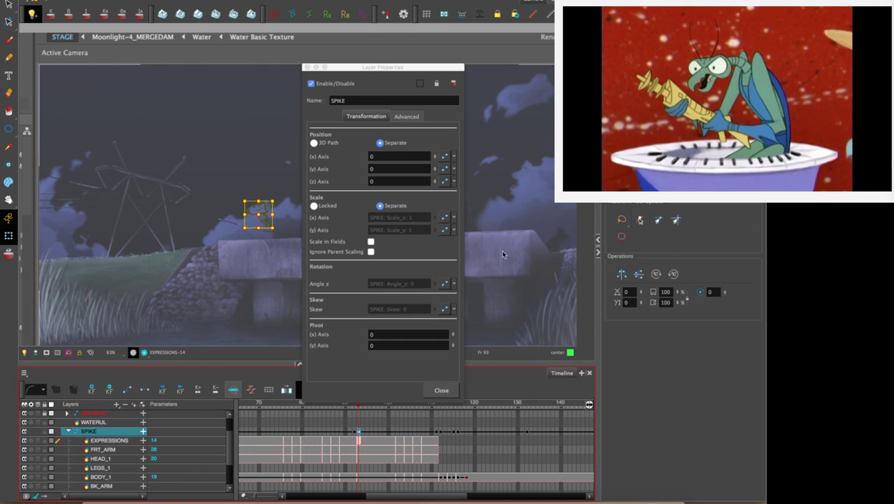
left_click(441, 391)
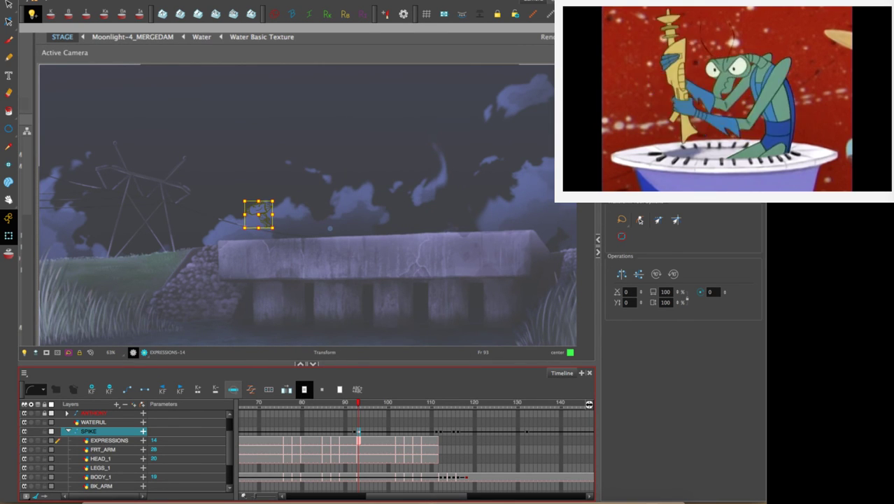